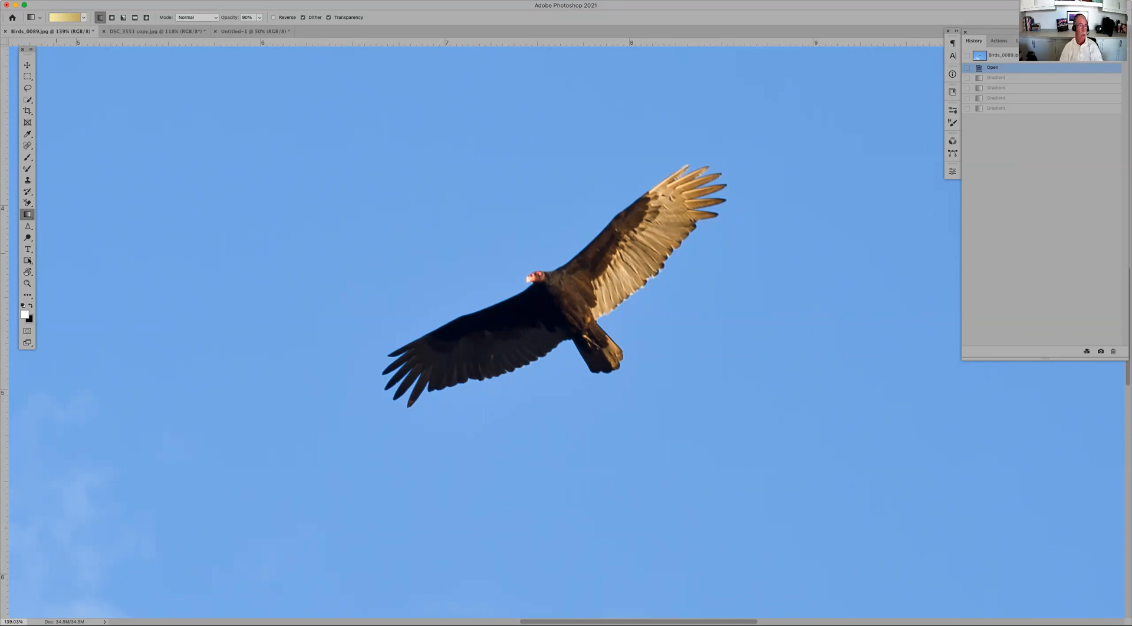
# Step: Activate the Clone Stamp, switch to the portrait image, and sample the pupil of the eye beside the earring as the clone source
pyautogui.click(27, 181)
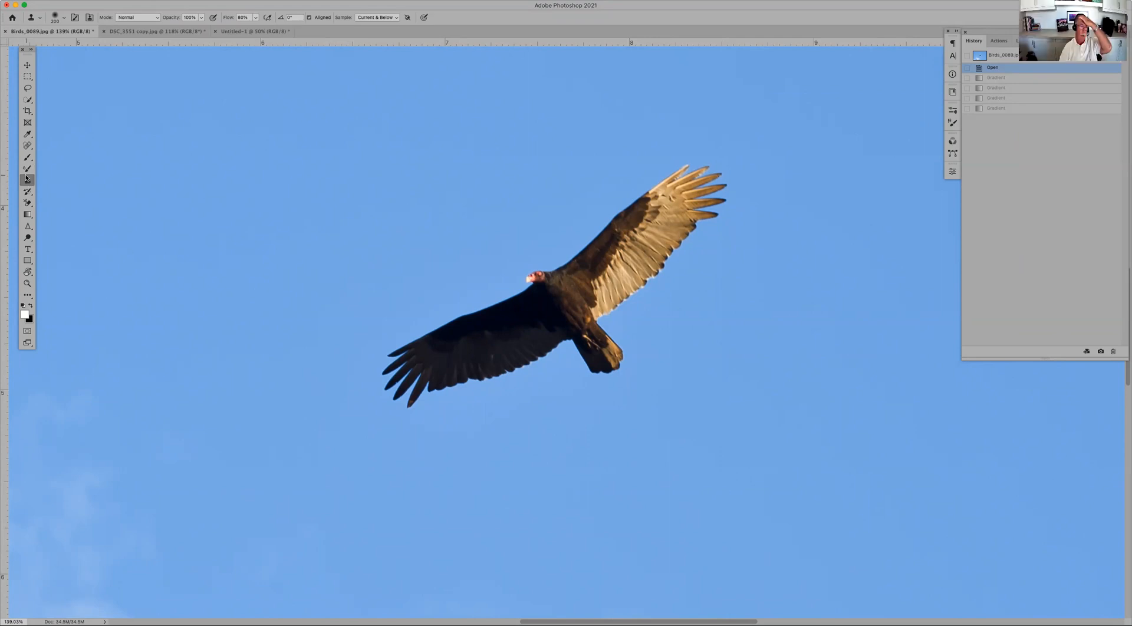
pyautogui.click(27, 170)
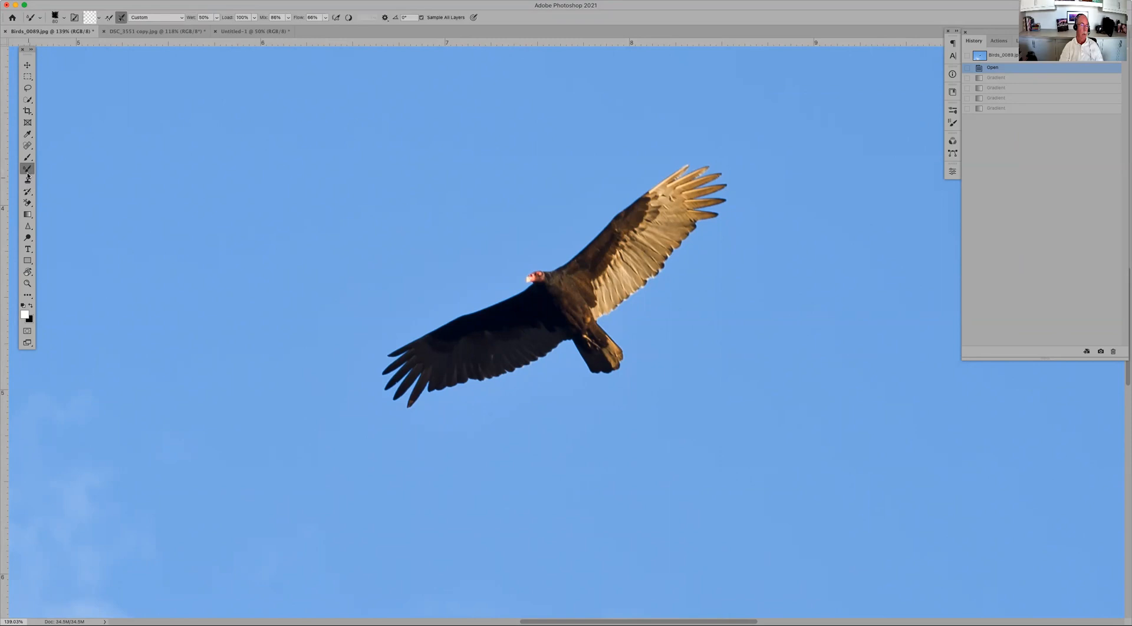
pyautogui.click(28, 182)
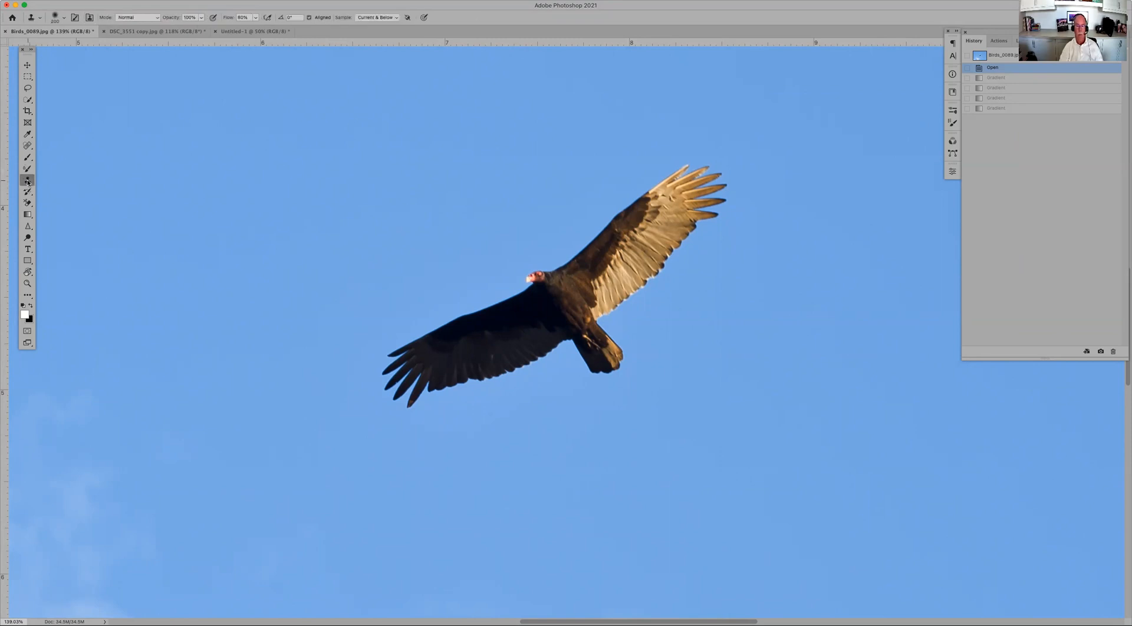
pyautogui.click(160, 32)
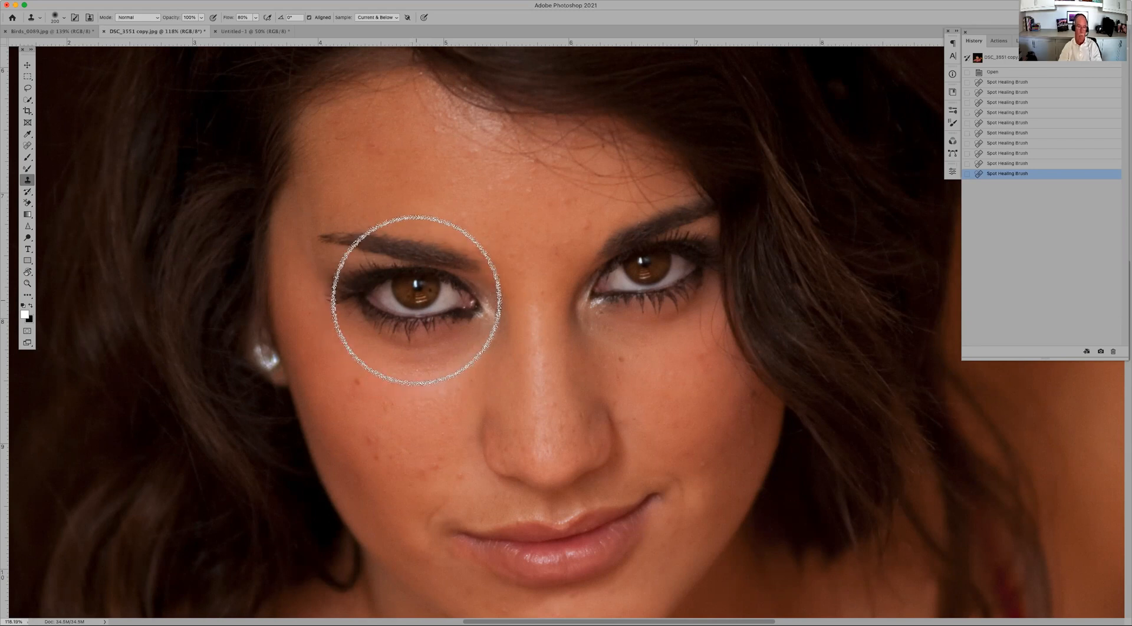
pyautogui.press('alt')
pyautogui.press('alt')
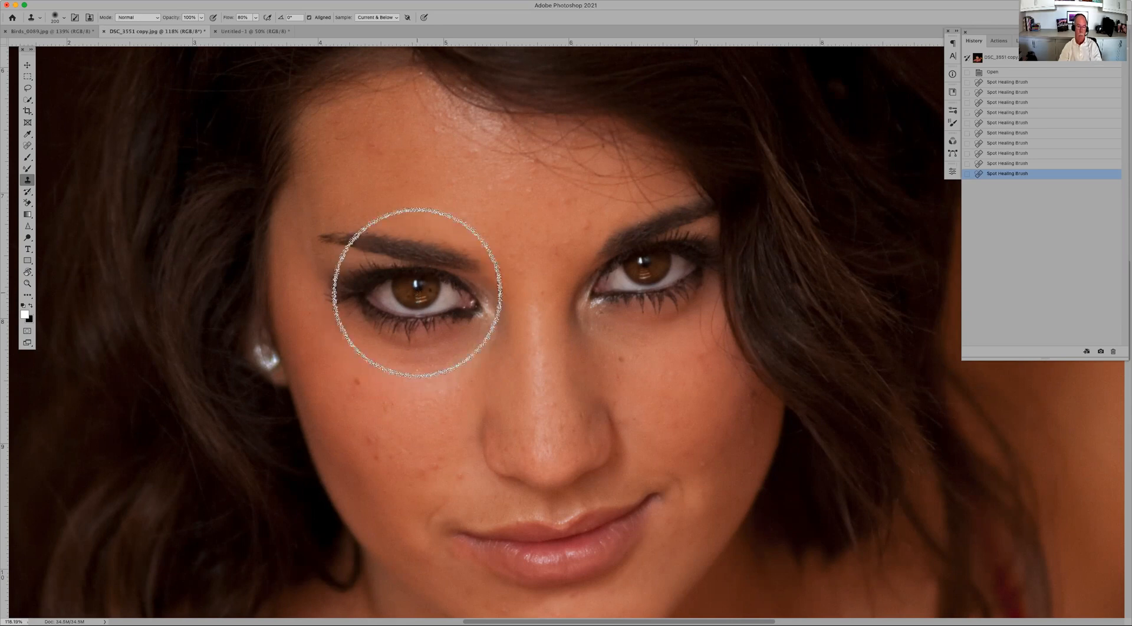
pyautogui.press('alt')
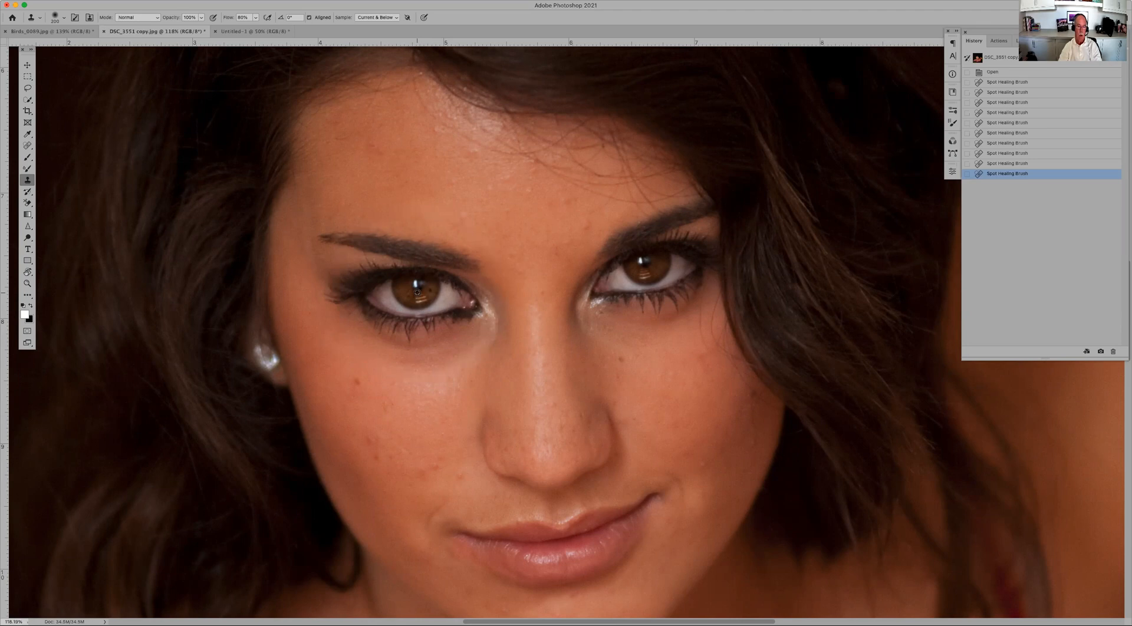
pyautogui.keyDown('alt'); pyautogui.click(417, 291); pyautogui.keyUp('alt')
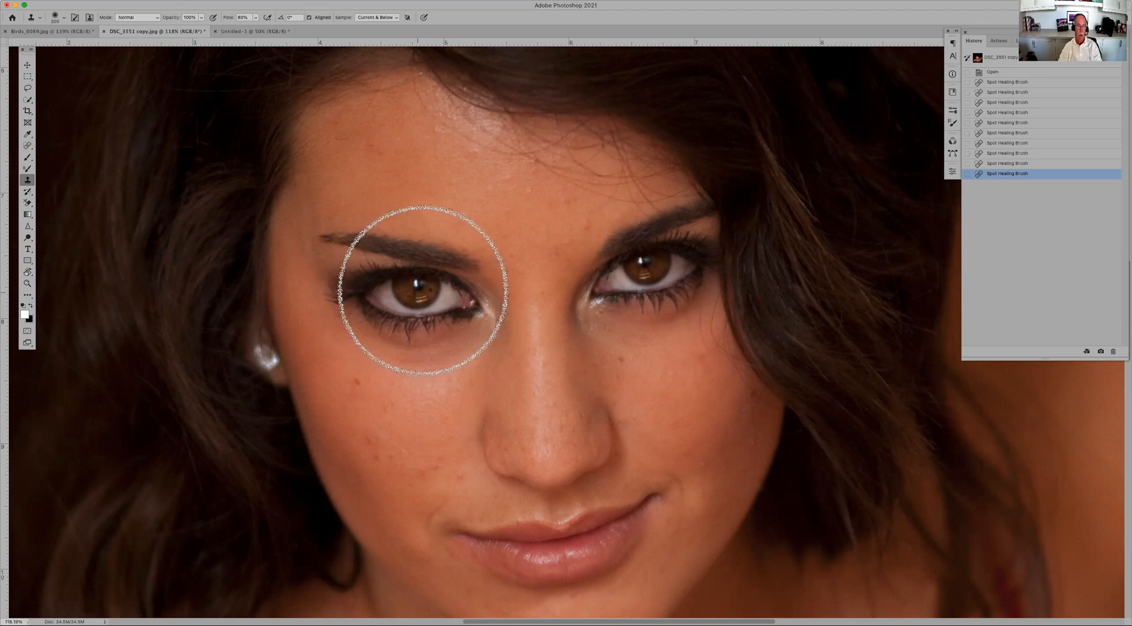
# Step: Reduce the brush size to 90 px and clone a complete third eye onto the middle of the forehead
pyautogui.press('[')
pyautogui.press('[')
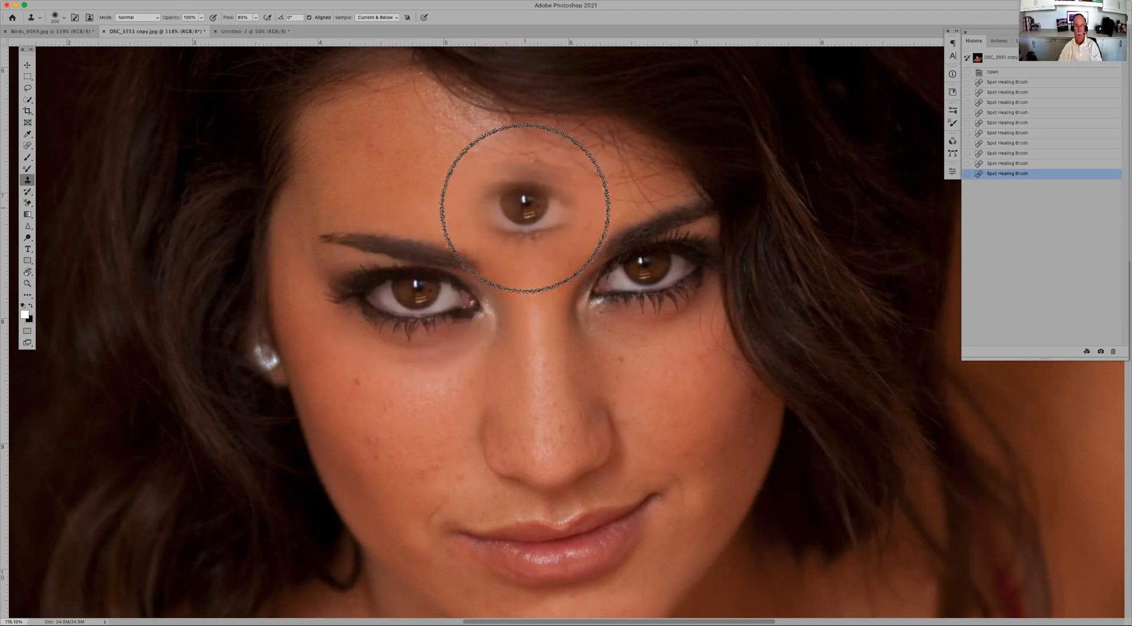
pyautogui.press('[')
pyautogui.press('[')
pyautogui.press('[')
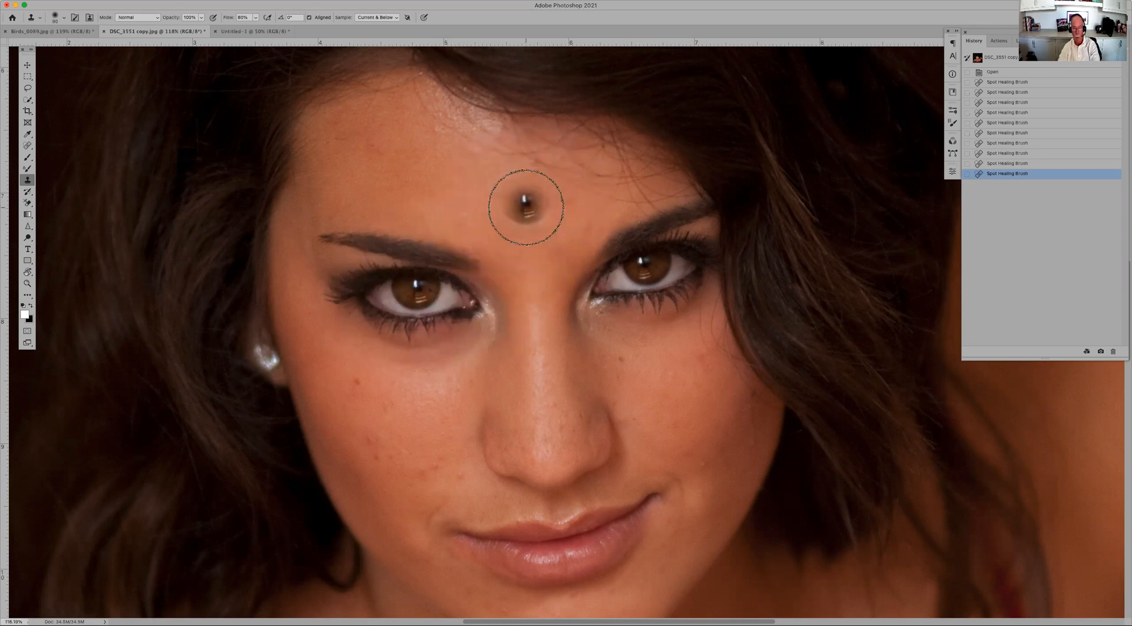
pyautogui.moveTo(528, 205)
pyautogui.mouseDown()
pyautogui.moveTo(464, 207)
pyautogui.moveTo(533, 217)
pyautogui.moveTo(576, 202)
pyautogui.moveTo(496, 195)
pyautogui.moveTo(456, 206)
pyautogui.moveTo(543, 219)
pyautogui.moveTo(579, 208)
pyautogui.mouseUp()
pyautogui.click(579, 208)
pyautogui.click(575, 206)
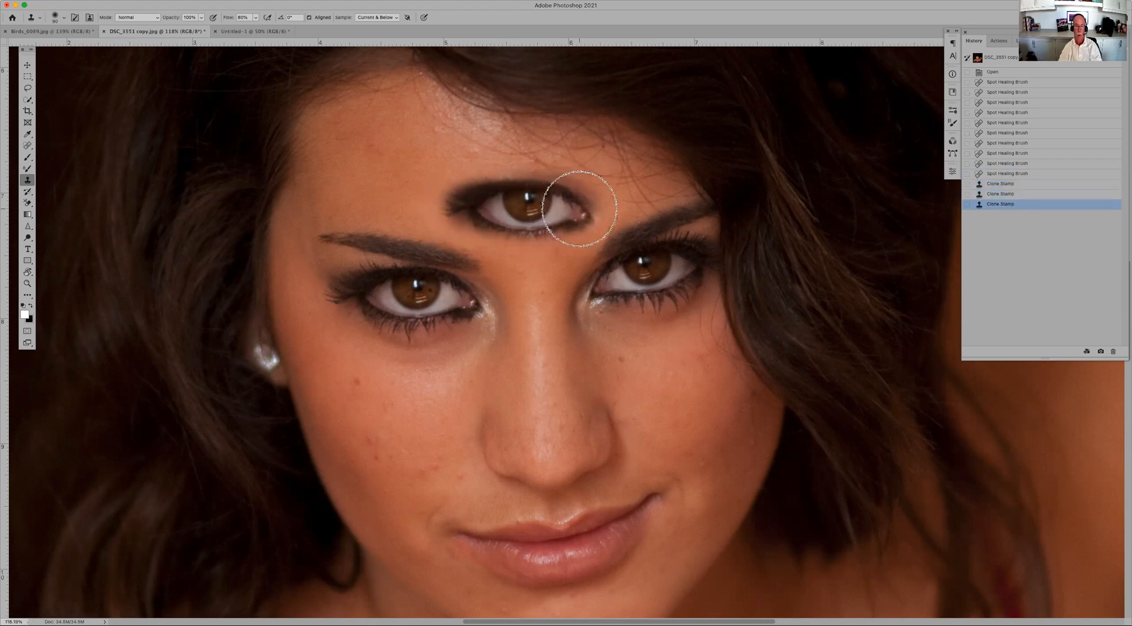
pyautogui.moveTo(575, 185)
pyautogui.mouseDown()
pyautogui.moveTo(536, 189)
pyautogui.moveTo(546, 198)
pyautogui.mouseUp()
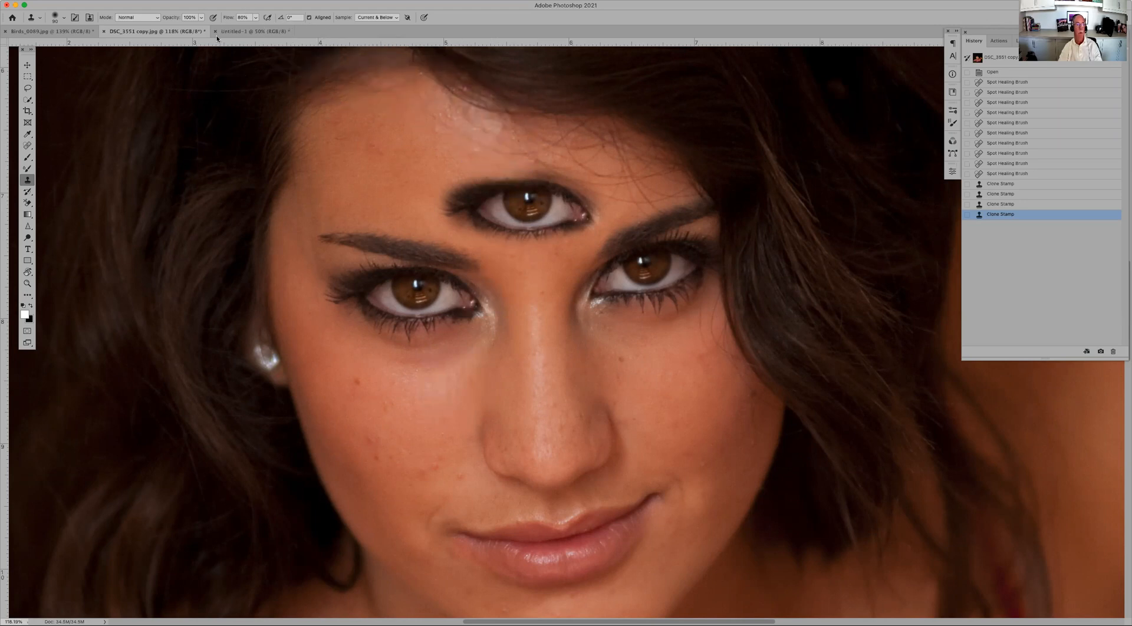
# Step: Change the Clone Stamp's sampling to All Layers and return it to Current & Below
pyautogui.click(393, 20)
pyautogui.click(393, 20)
pyautogui.click(393, 19)
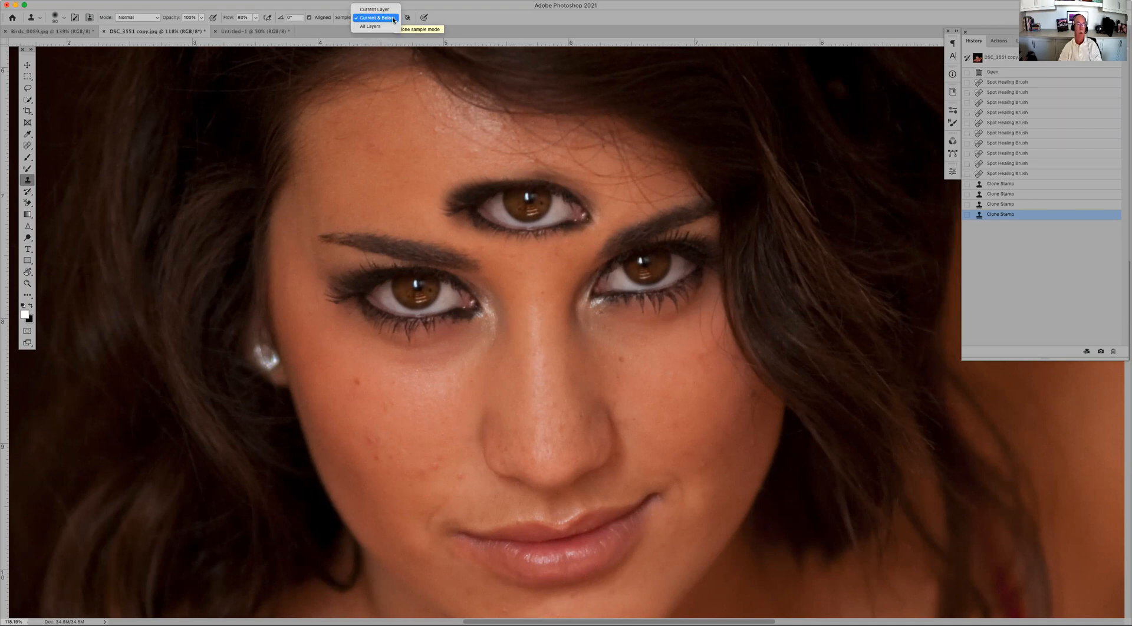
pyautogui.click(390, 23)
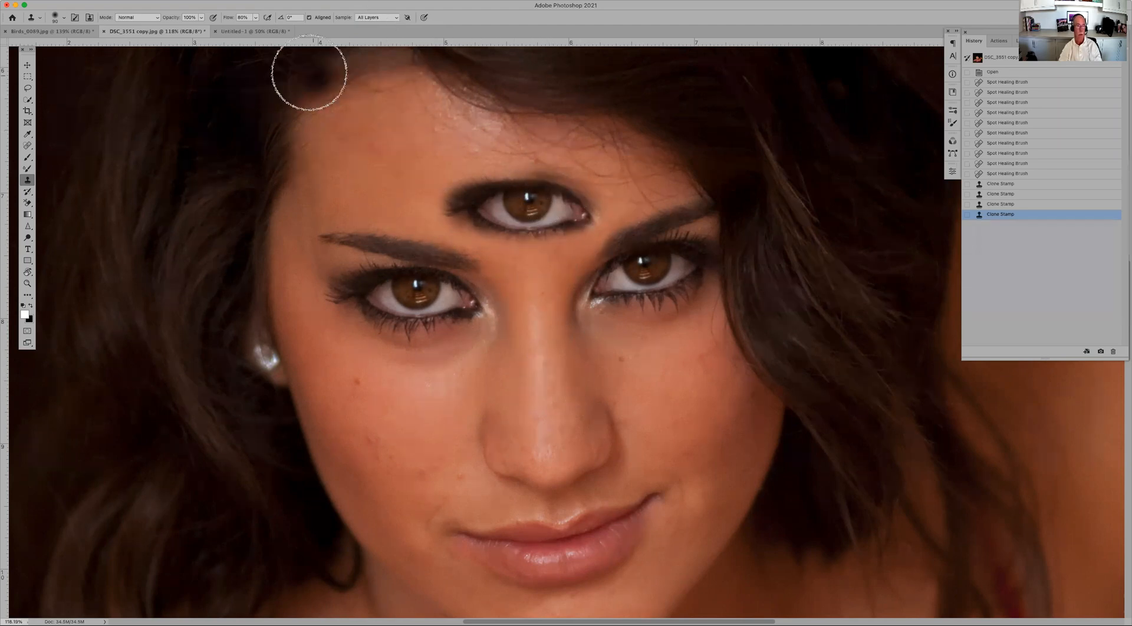
pyautogui.click(395, 19)
pyautogui.click(395, 13)
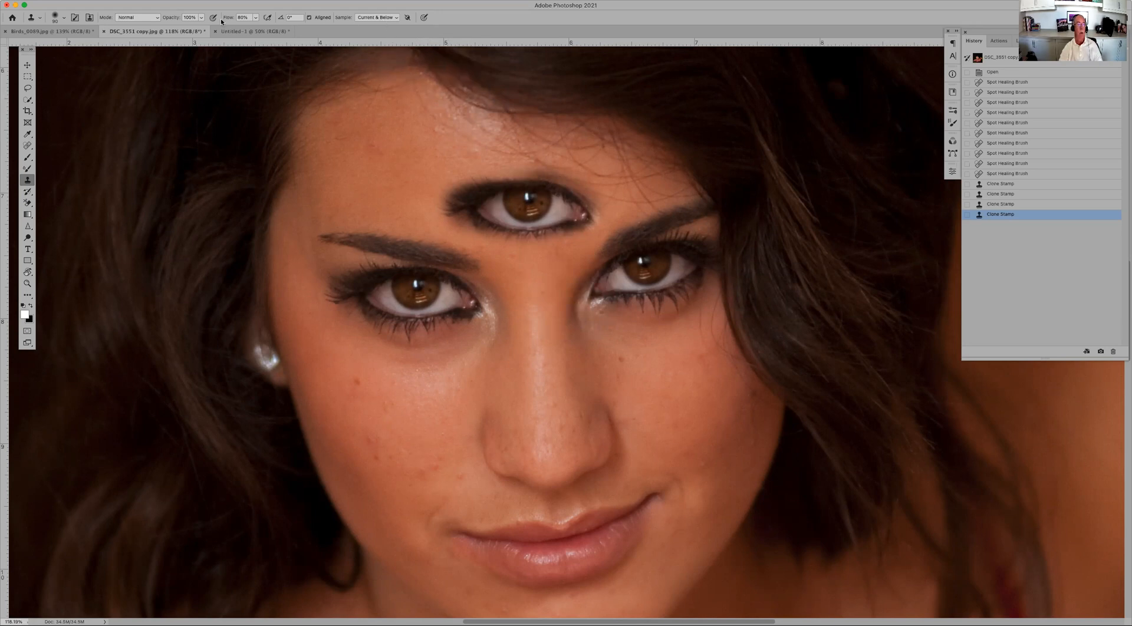
# Step: Set the Clone Stamp flow to 100% and paint over the cloned eye on the forehead again
pyautogui.moveTo(229, 18); pyautogui.dragTo(252, 18)
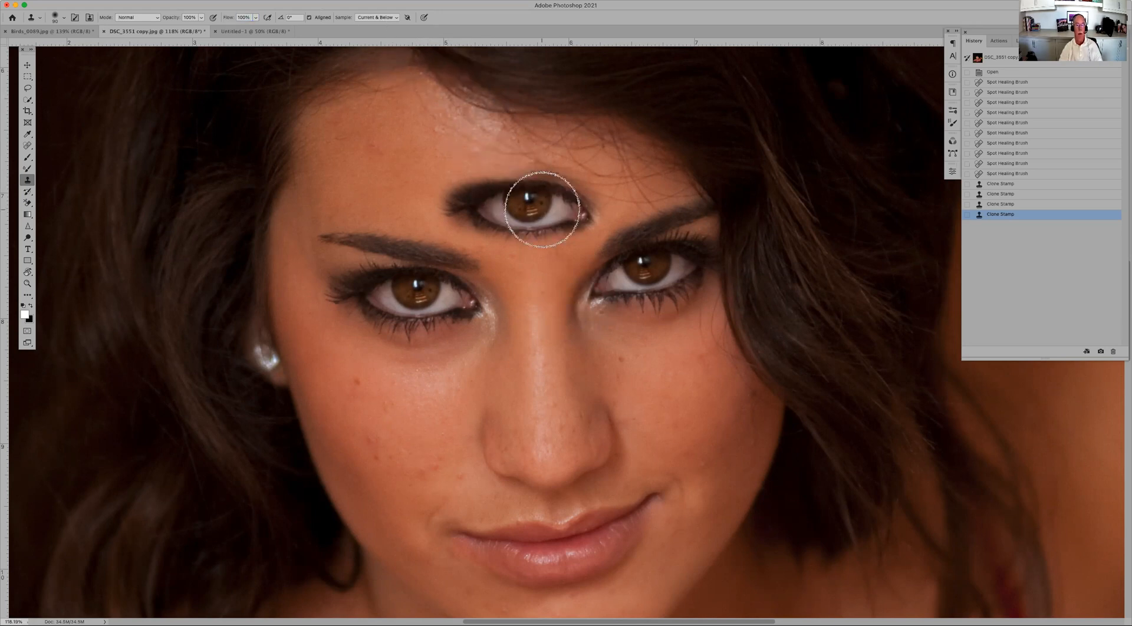
pyautogui.moveTo(548, 208)
pyautogui.mouseDown()
pyautogui.moveTo(523, 207)
pyautogui.moveTo(544, 195)
pyautogui.moveTo(527, 192)
pyautogui.moveTo(459, 203)
pyautogui.moveTo(498, 215)
pyautogui.moveTo(559, 210)
pyautogui.mouseUp()
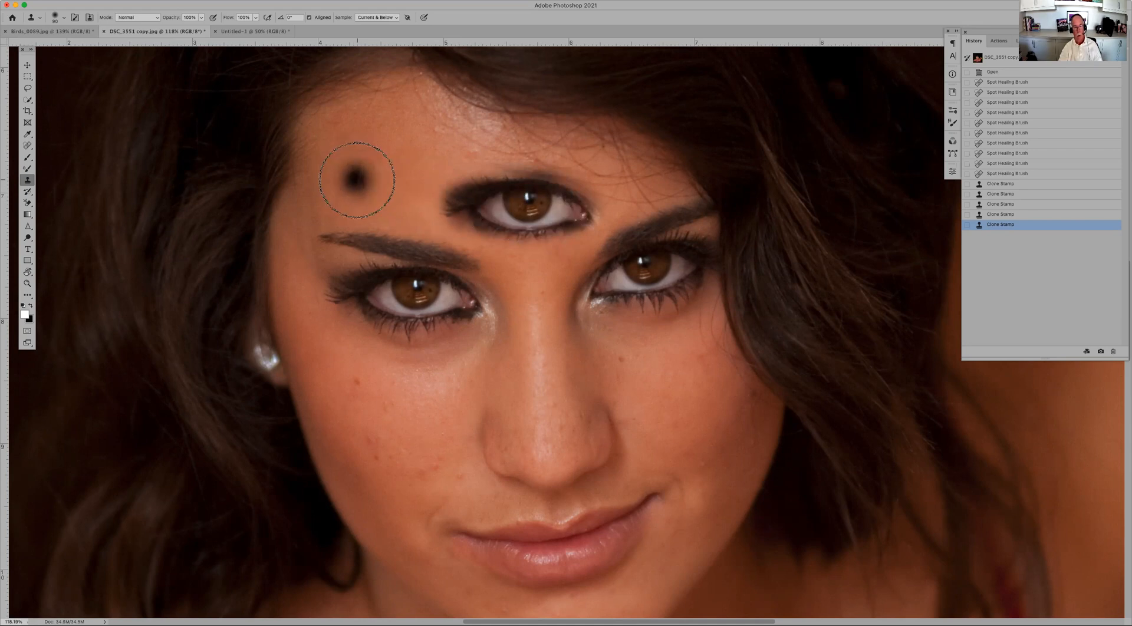
# Step: Resample the pupil of the original eye, stamp it once on the upper forehead beside the third eye, and undo the additional stroke
pyautogui.keyDown('alt'); pyautogui.click(410, 290); pyautogui.keyUp('alt')
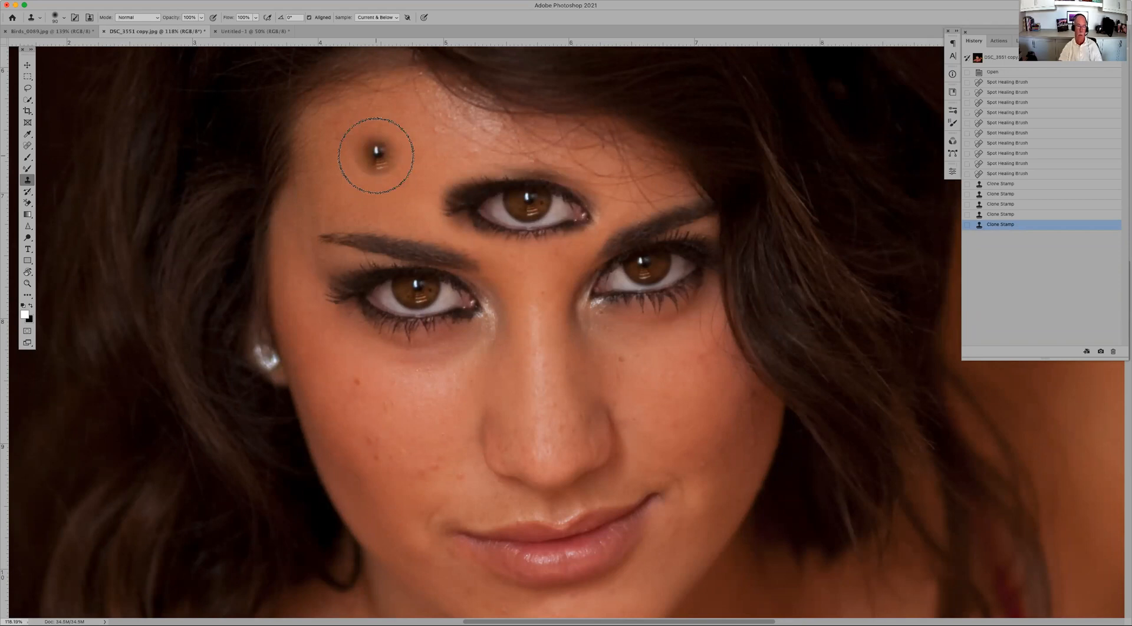
pyautogui.click(376, 155)
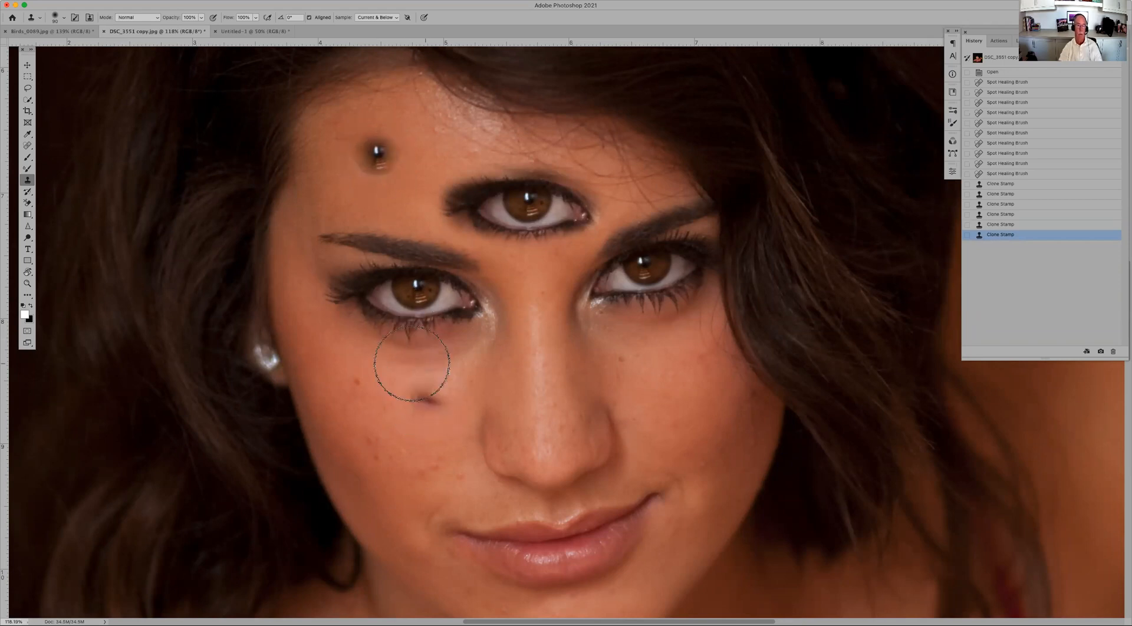
pyautogui.moveTo(379, 157); pyautogui.dragTo(397, 189)
pyautogui.hotkey('ctrl', 'z')
pyautogui.moveTo(379, 151)
pyautogui.mouseDown()
pyautogui.moveTo(417, 160)
pyautogui.moveTo(384, 157)
pyautogui.moveTo(397, 164)
pyautogui.mouseUp()
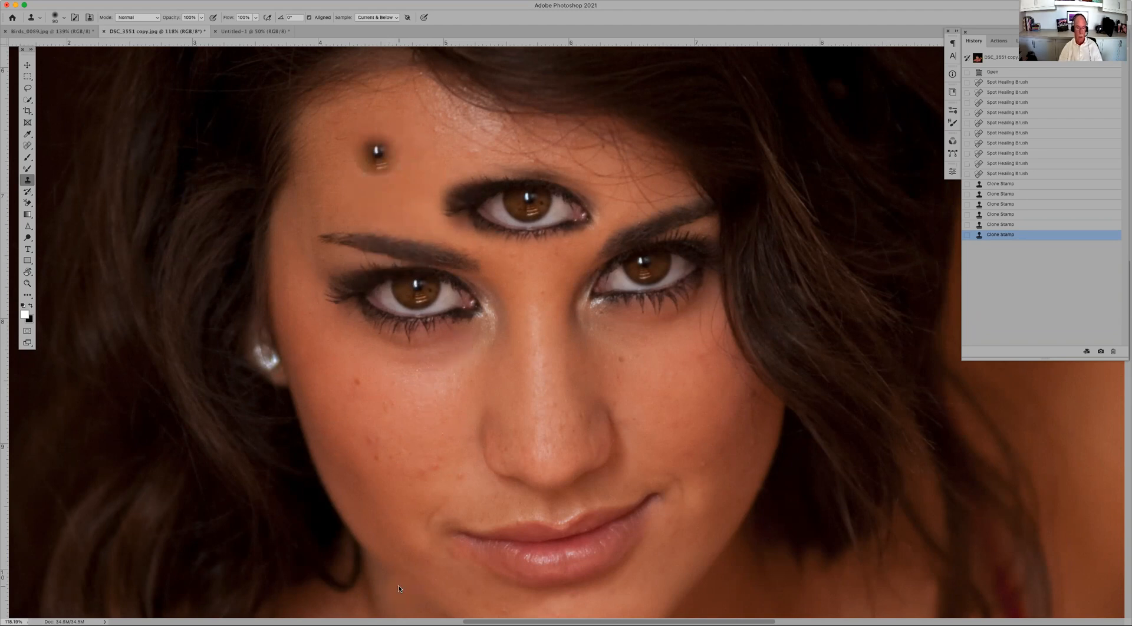
# Step: Hide all floating panels and bring them back
pyautogui.press('Tab')
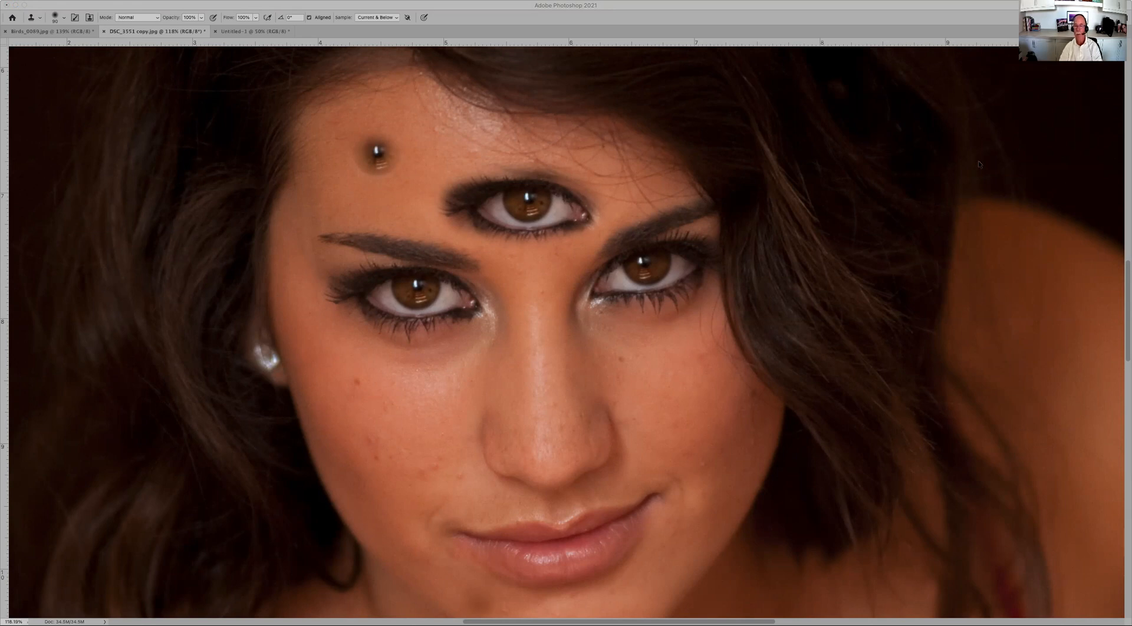
pyautogui.press('Tab')
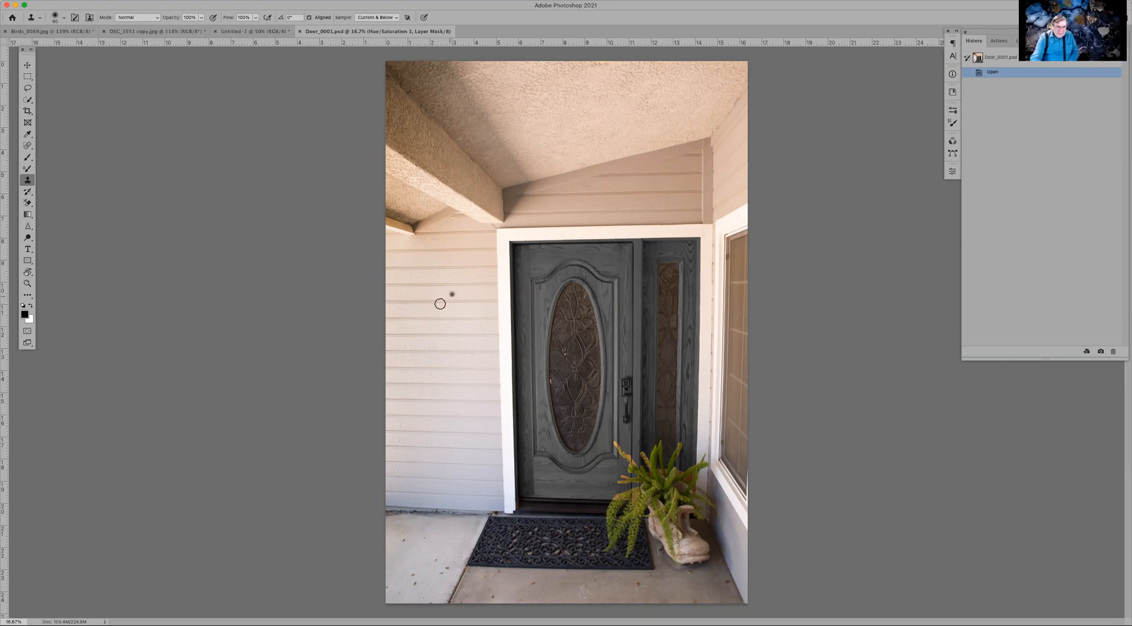
# Step: Try a Clone Stamp stroke on the siding beside the door in Door_0001.psd and undo it
pyautogui.moveTo(426, 309)
pyautogui.mouseDown()
pyautogui.moveTo(442, 304)
pyautogui.moveTo(444, 326)
pyautogui.moveTo(419, 313)
pyautogui.mouseUp()
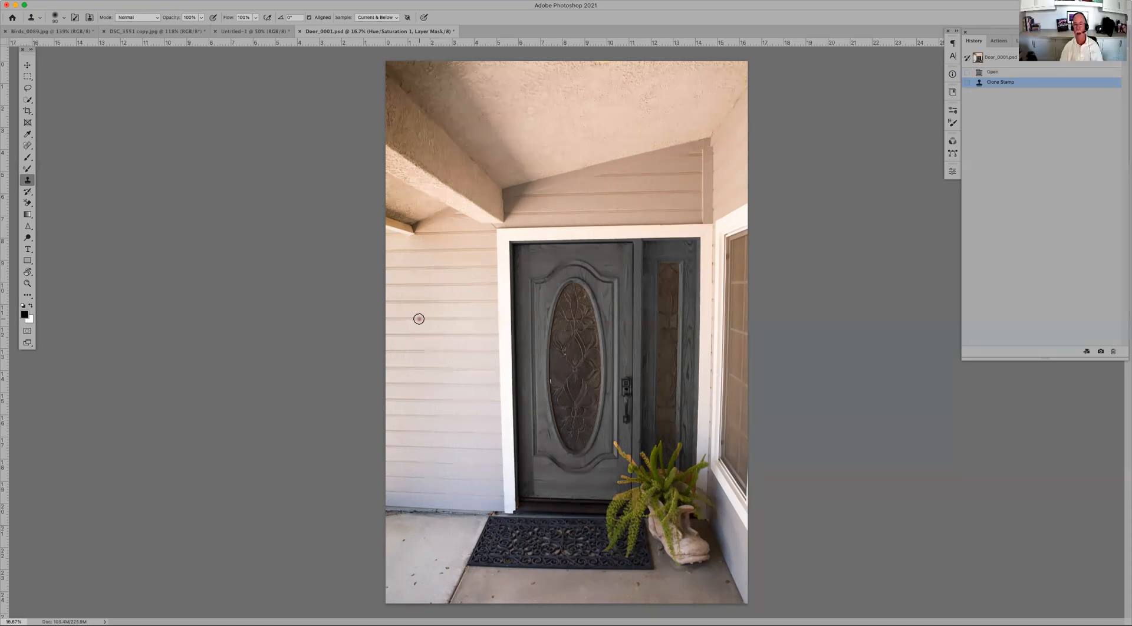
pyautogui.press('super+z')
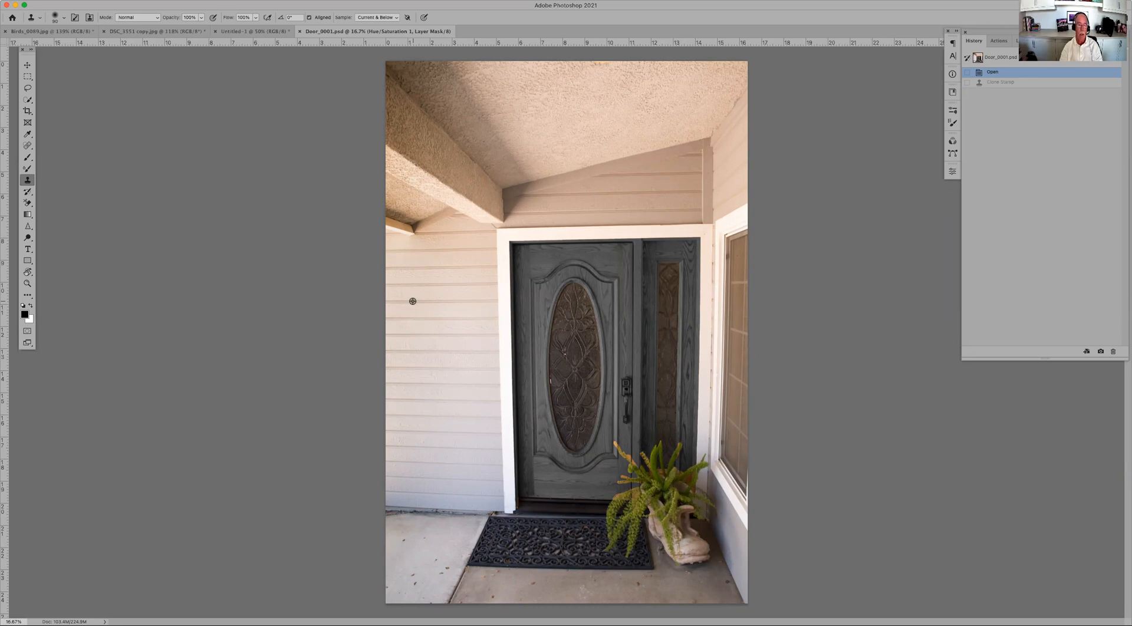
# Step: Sample a horizontal groove in the siding and clone it along the same groove and onto the white door trim with repeated stamps
pyautogui.press('z')
pyautogui.moveTo(401, 277); pyautogui.dragTo(494, 351)
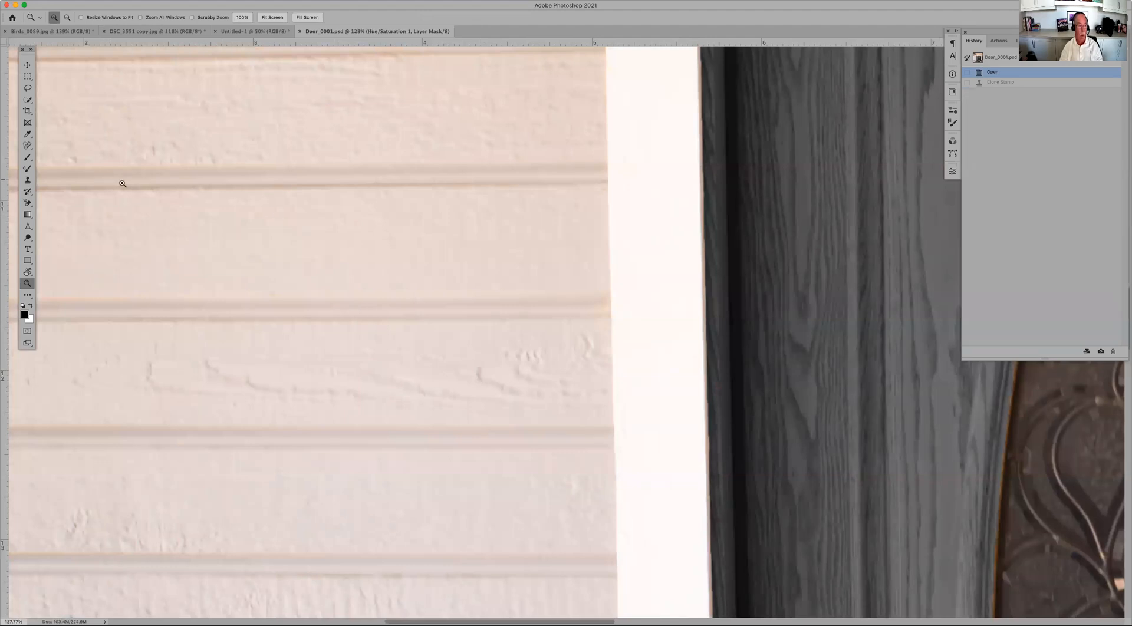
pyautogui.press('s')
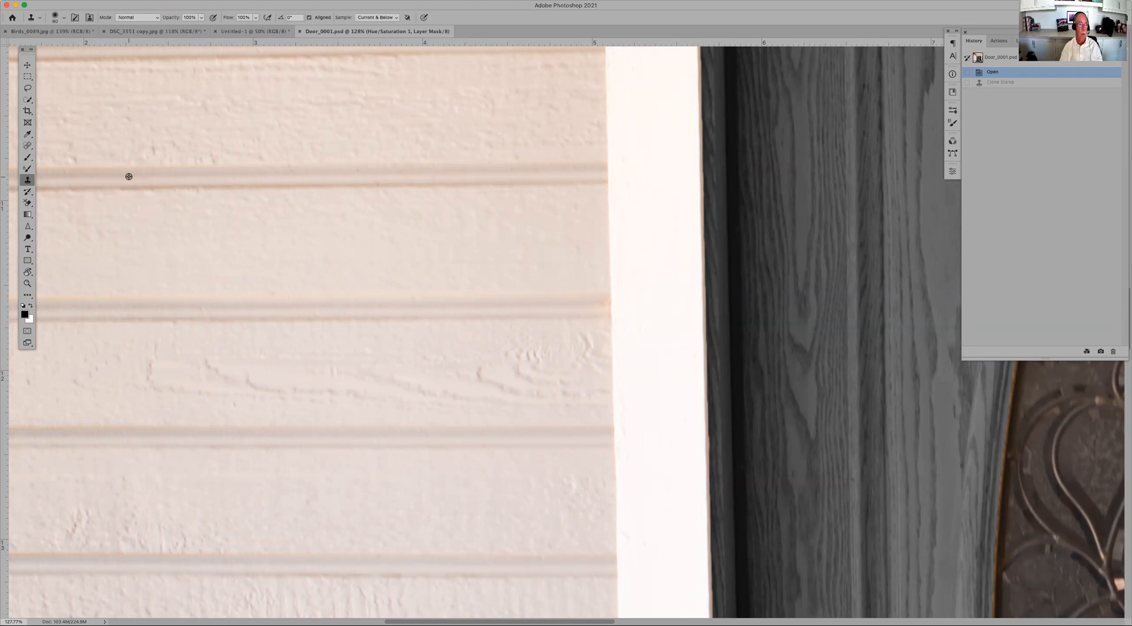
pyautogui.keyDown('alt'); pyautogui.click(129, 177); pyautogui.keyUp('alt')
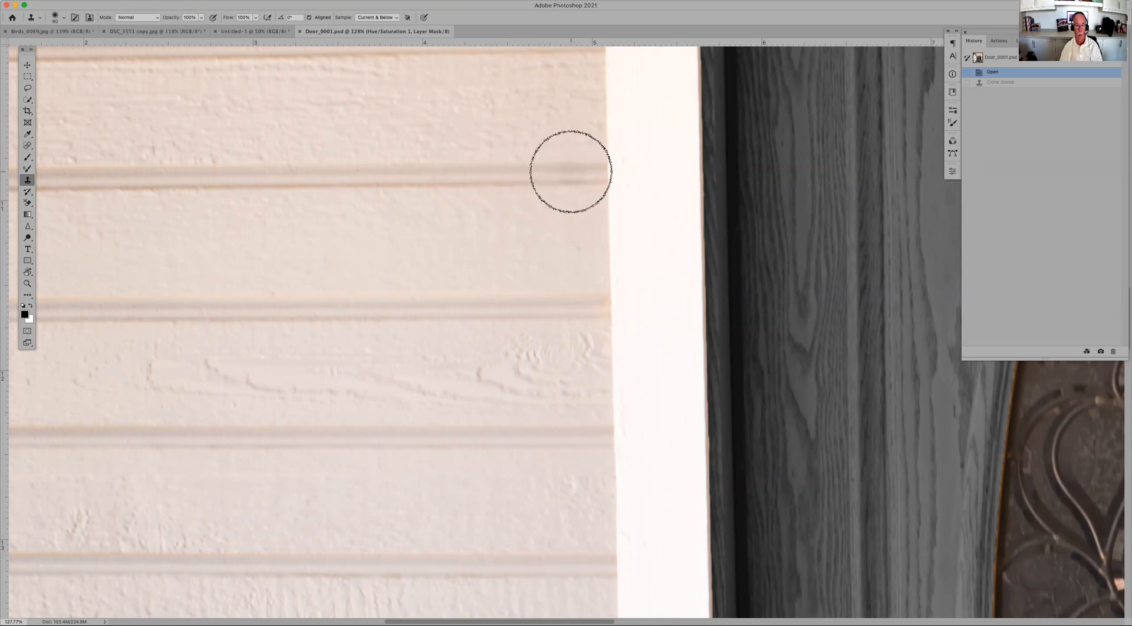
pyautogui.moveTo(571, 171); pyautogui.dragTo(673, 179)
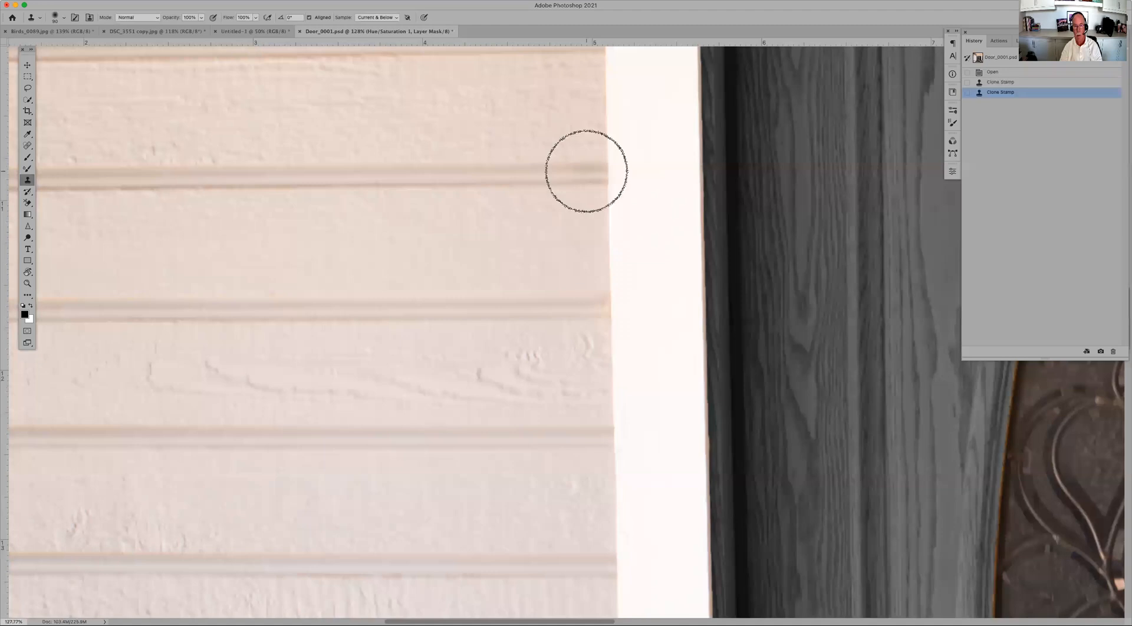
pyautogui.click(625, 174)
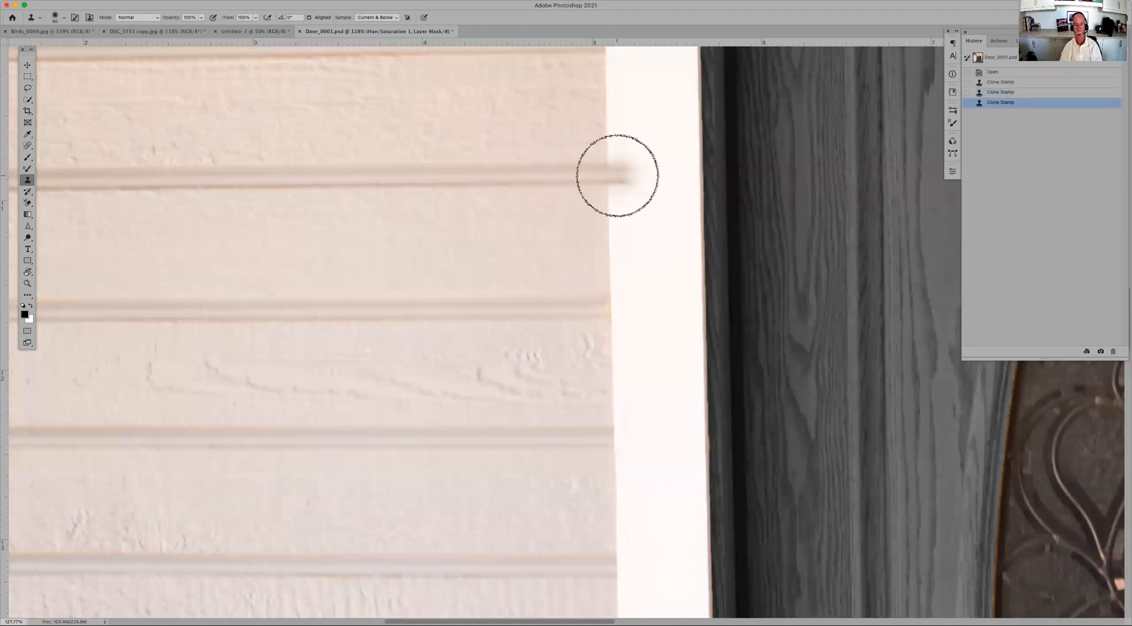
pyautogui.click(632, 176)
pyautogui.click(632, 176)
pyautogui.click(633, 177)
pyautogui.click(633, 176)
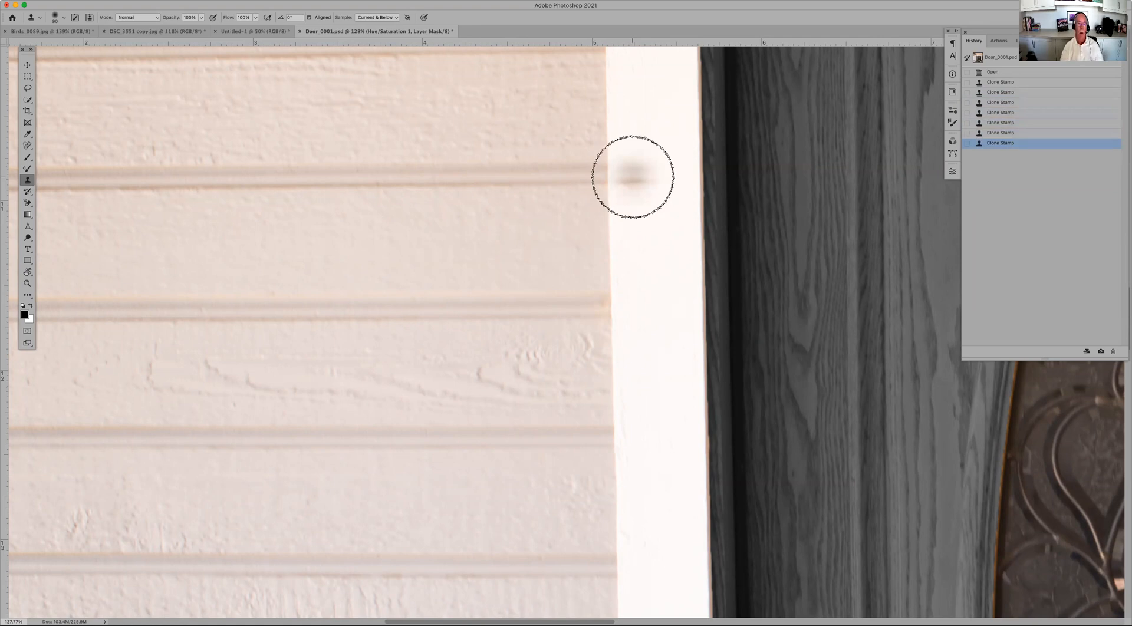
# Step: Collapse the merged and legacy brush preset groups and choose the Soft Round brush from the custom brush group
pyautogui.click(135, 20)
pyautogui.click(149, 18)
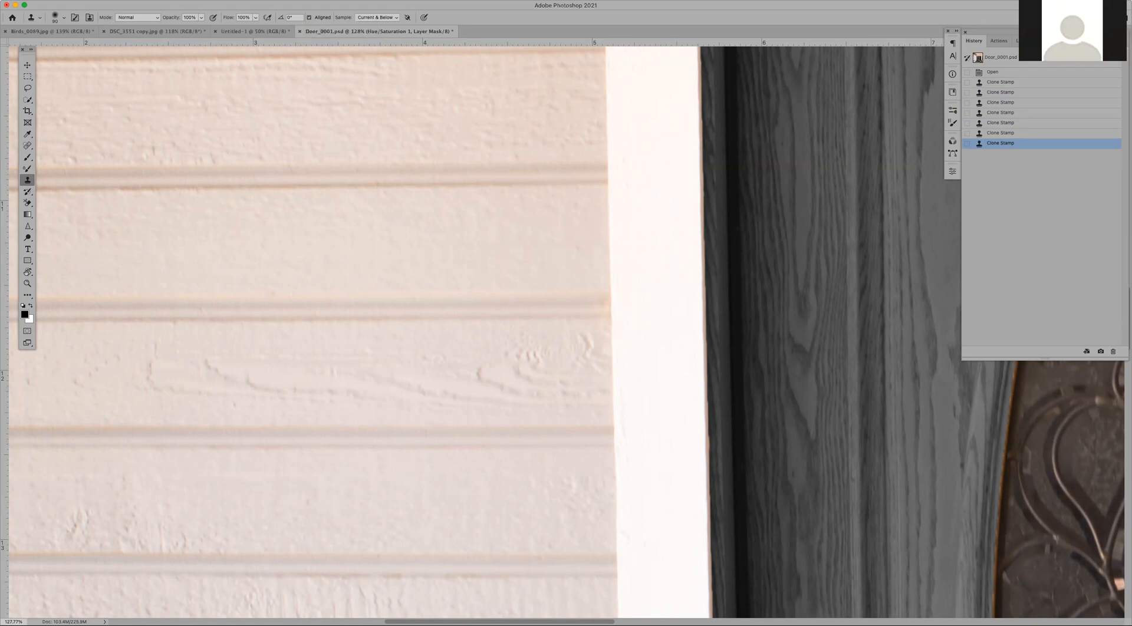
pyautogui.click(57, 16)
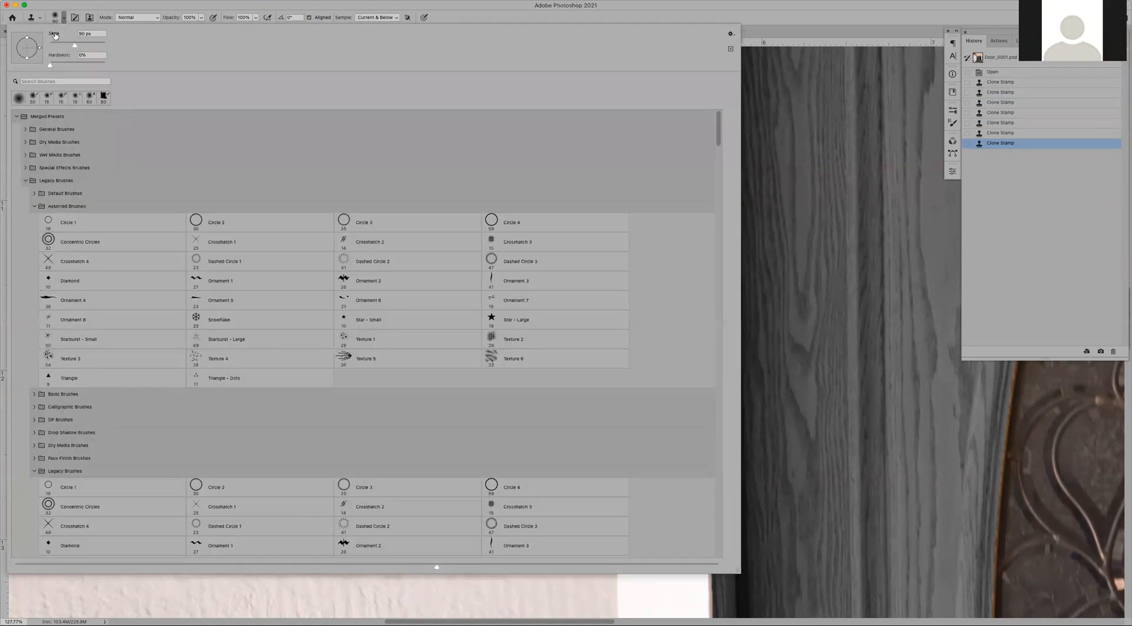
pyautogui.click(18, 98)
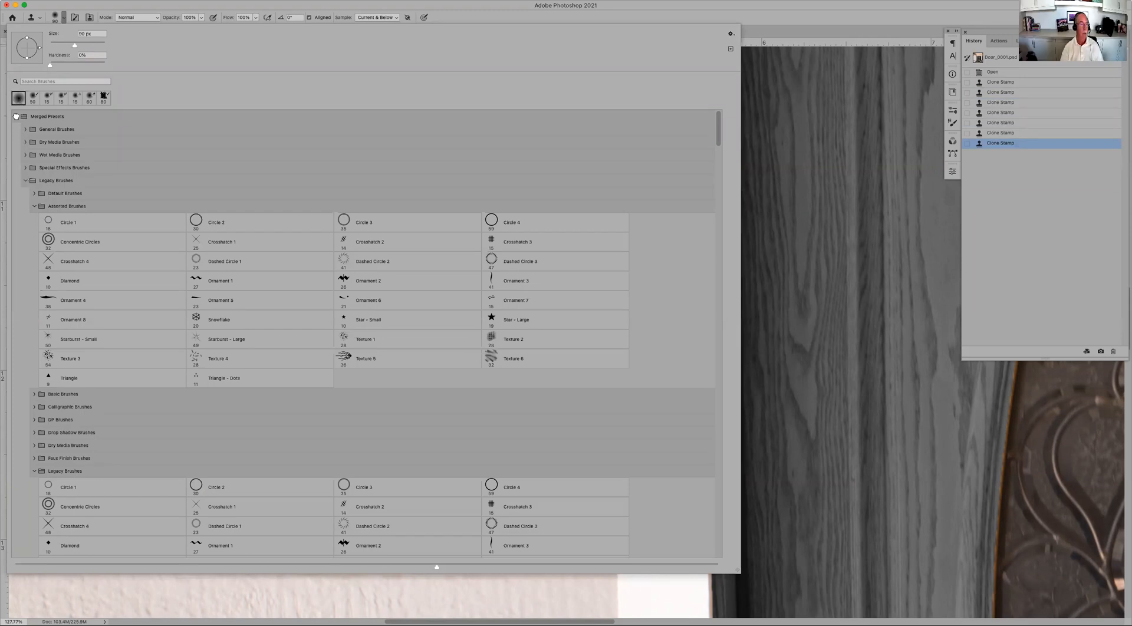
pyautogui.click(16, 116)
pyautogui.click(16, 129)
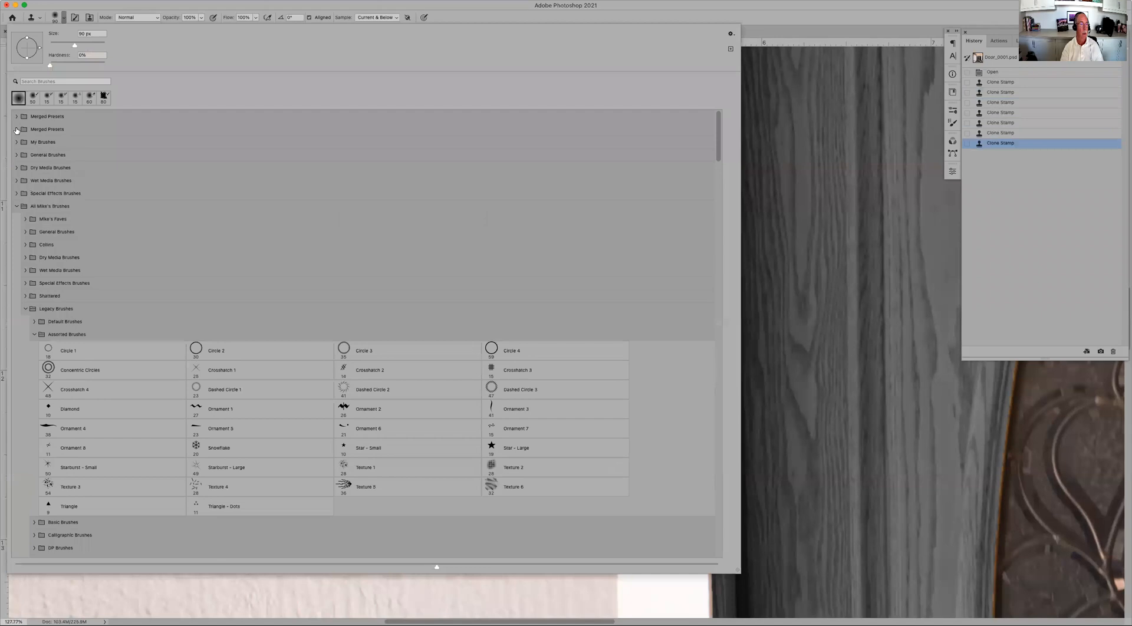
pyautogui.click(16, 206)
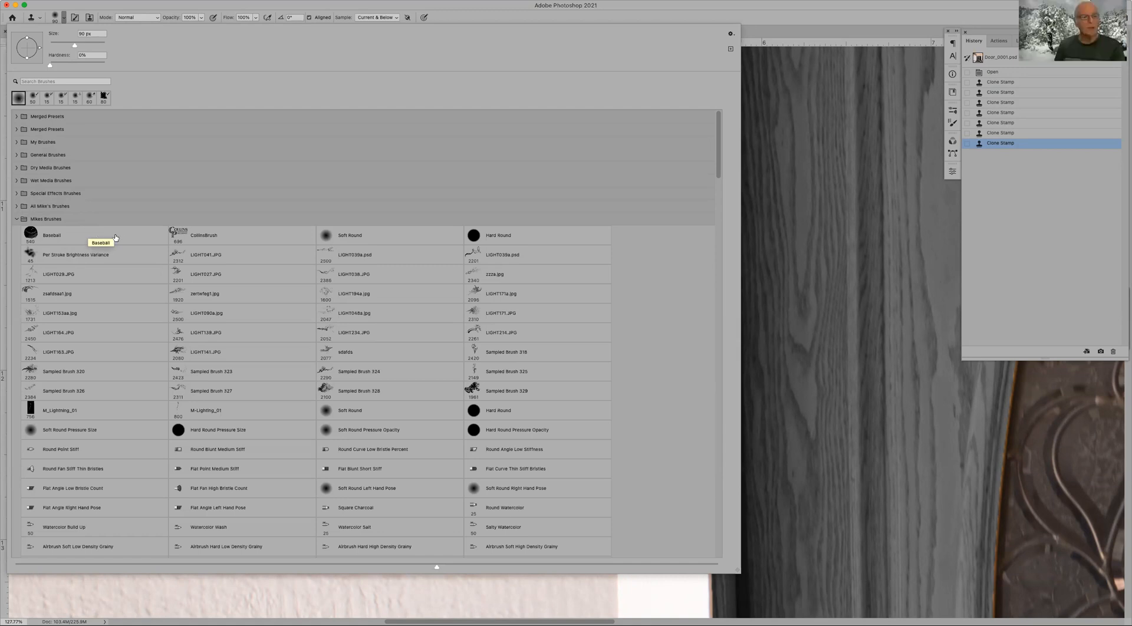
pyautogui.doubleClick(366, 235)
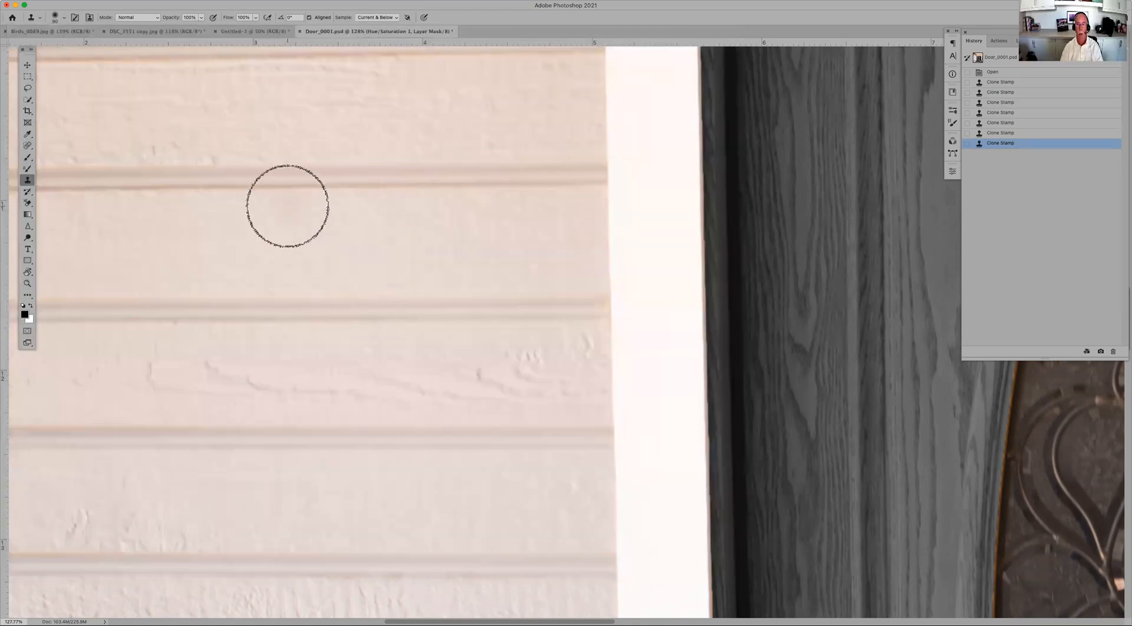
# Step: Show the layers of Door_0001.psd and flatten the image into a single background layer
pyautogui.click(1016, 41)
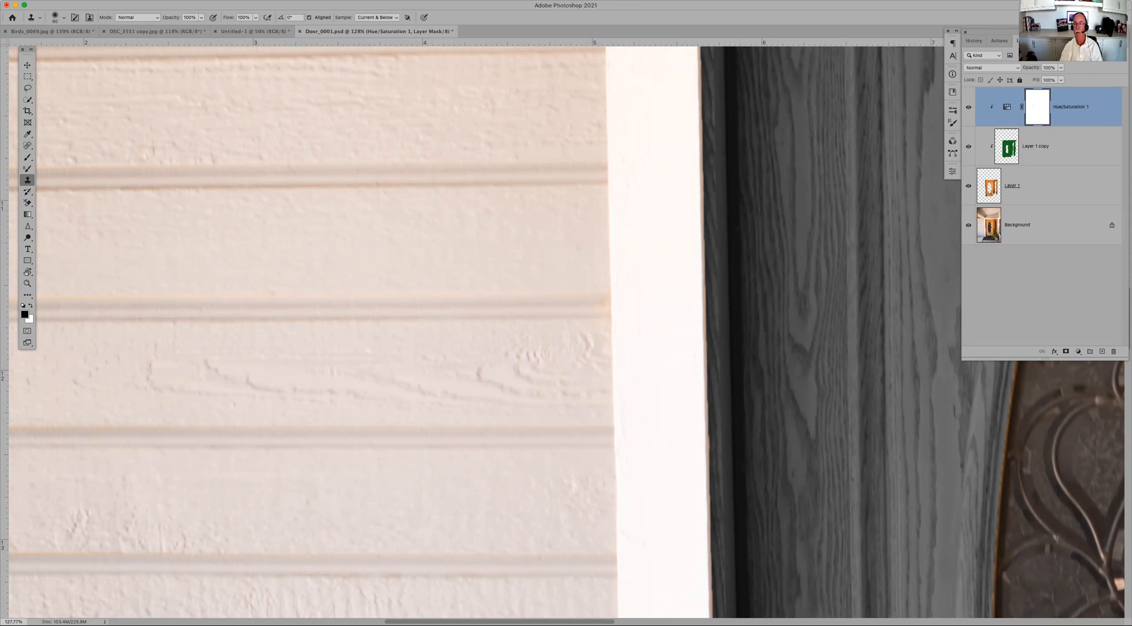
pyautogui.click(1123, 40)
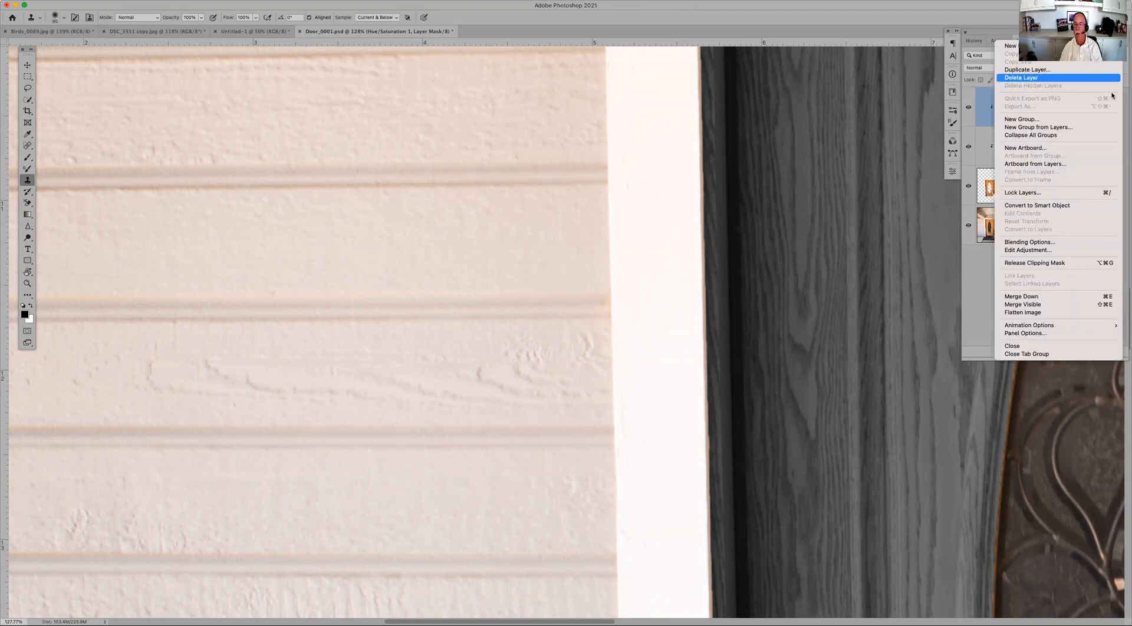
pyautogui.click(1071, 313)
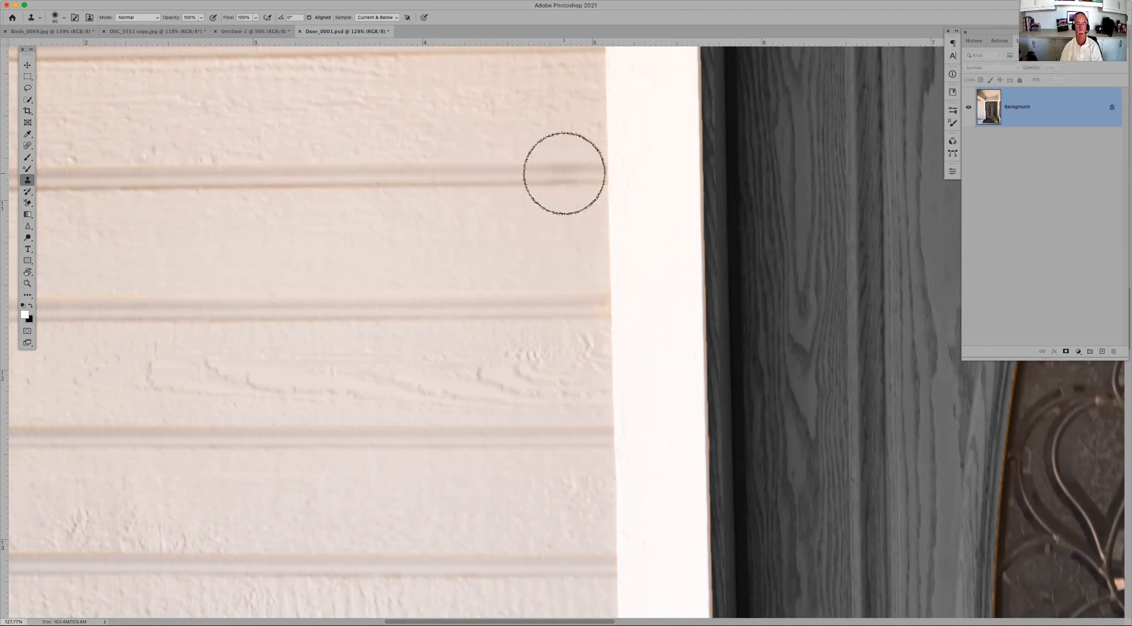
# Step: Define a new Clone Stamp source on the upper siding groove and clone it across the white trim onto the dark door frame
pyautogui.click(565, 172)
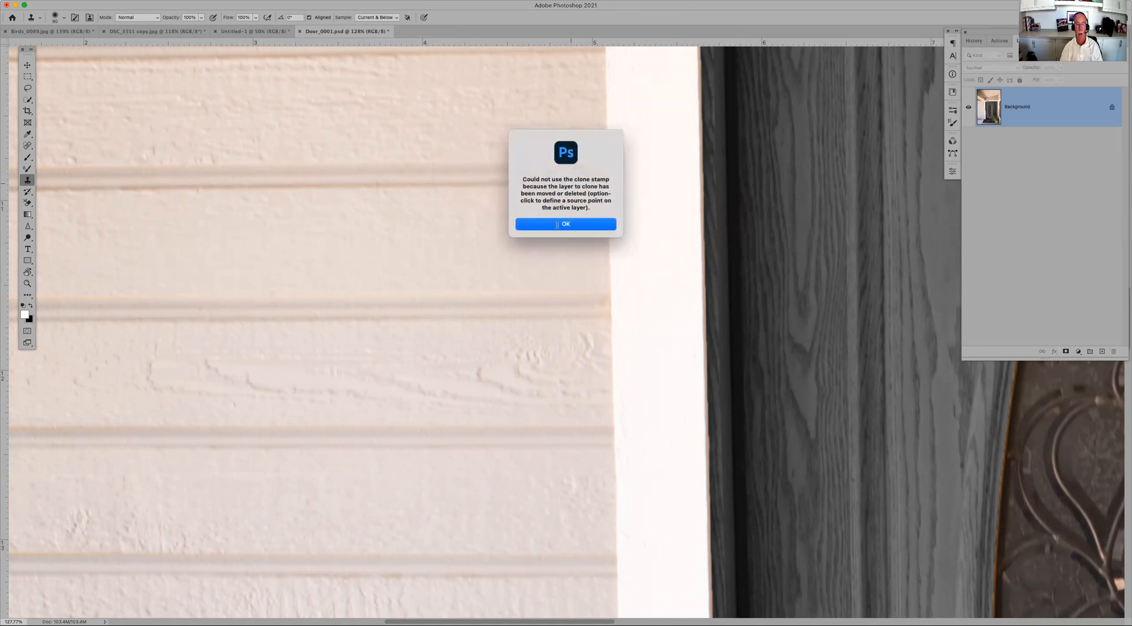
pyautogui.click(557, 224)
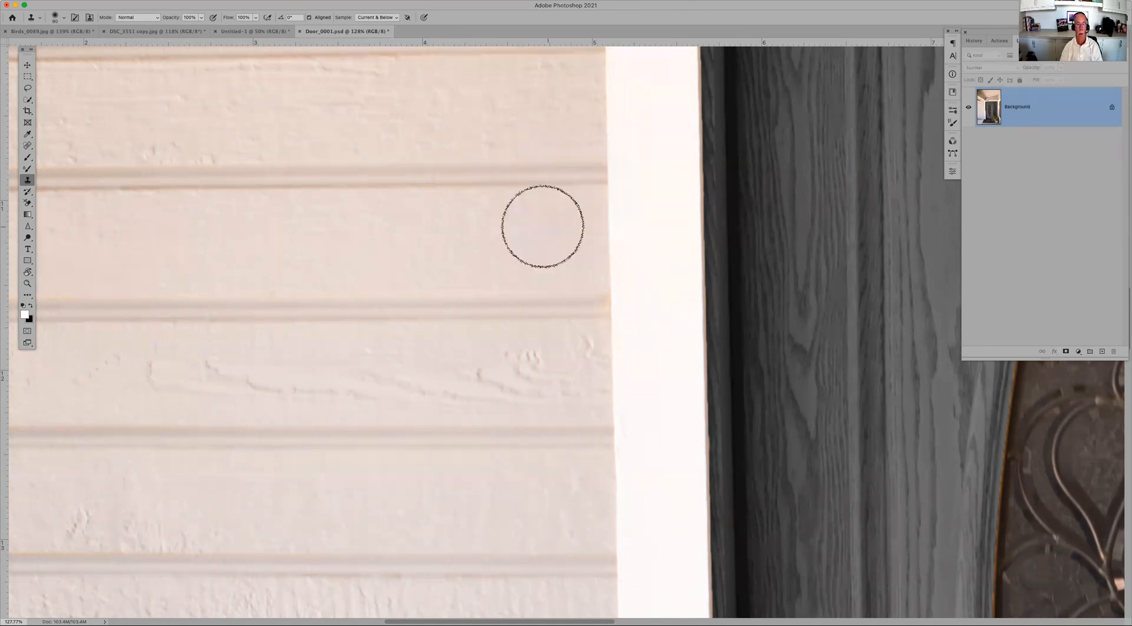
pyautogui.keyDown('alt'); pyautogui.click(109, 178); pyautogui.keyUp('alt')
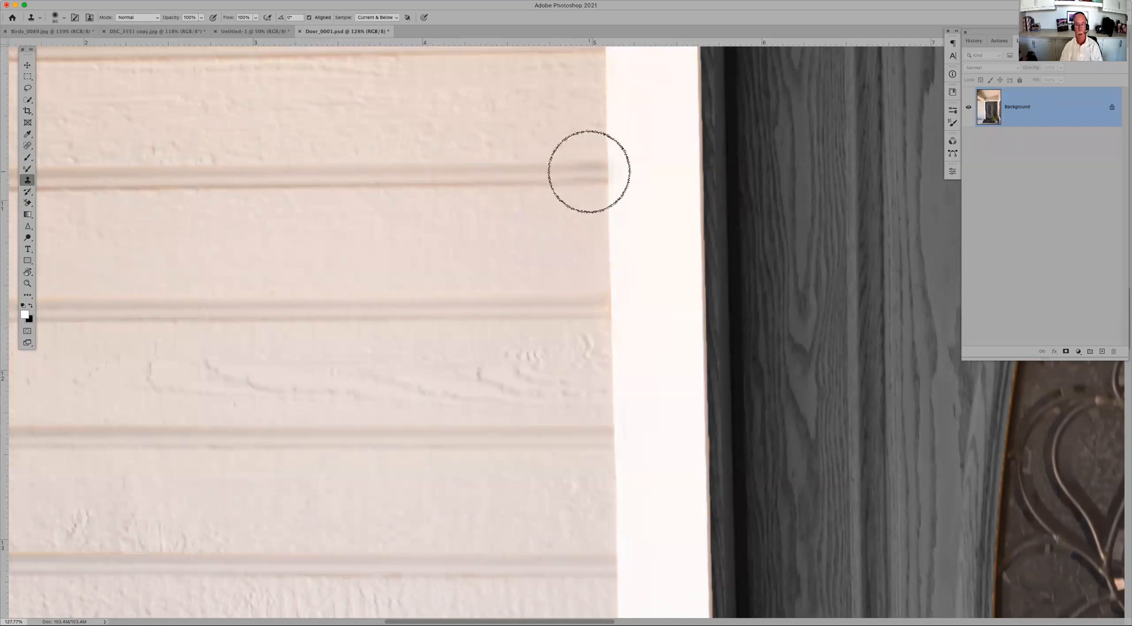
pyautogui.moveTo(589, 173); pyautogui.dragTo(737, 173)
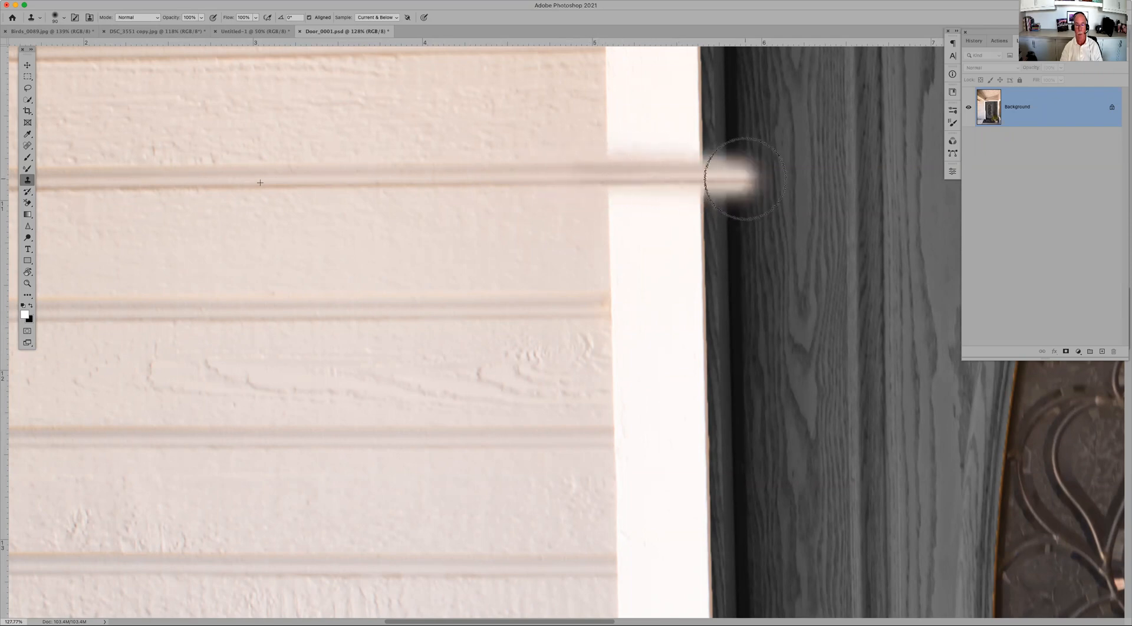
# Step: Clone the siding boards and grooves over the white door trim with successive strokes, working down the wall below the extended groove
pyautogui.moveTo(612, 194)
pyautogui.mouseDown()
pyautogui.moveTo(618, 318)
pyautogui.moveTo(662, 315)
pyautogui.moveTo(633, 199)
pyautogui.moveTo(657, 258)
pyautogui.moveTo(685, 269)
pyautogui.moveTo(688, 289)
pyautogui.moveTo(674, 307)
pyautogui.moveTo(585, 300)
pyautogui.moveTo(583, 349)
pyautogui.moveTo(674, 426)
pyautogui.moveTo(624, 432)
pyautogui.moveTo(666, 353)
pyautogui.mouseUp()
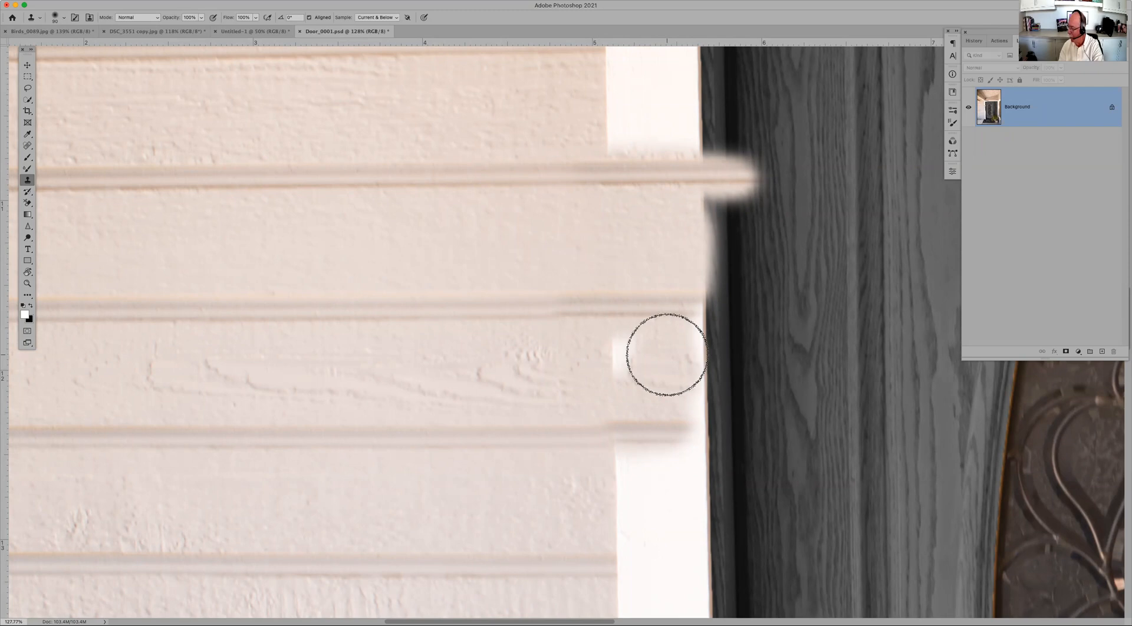
pyautogui.click(632, 348)
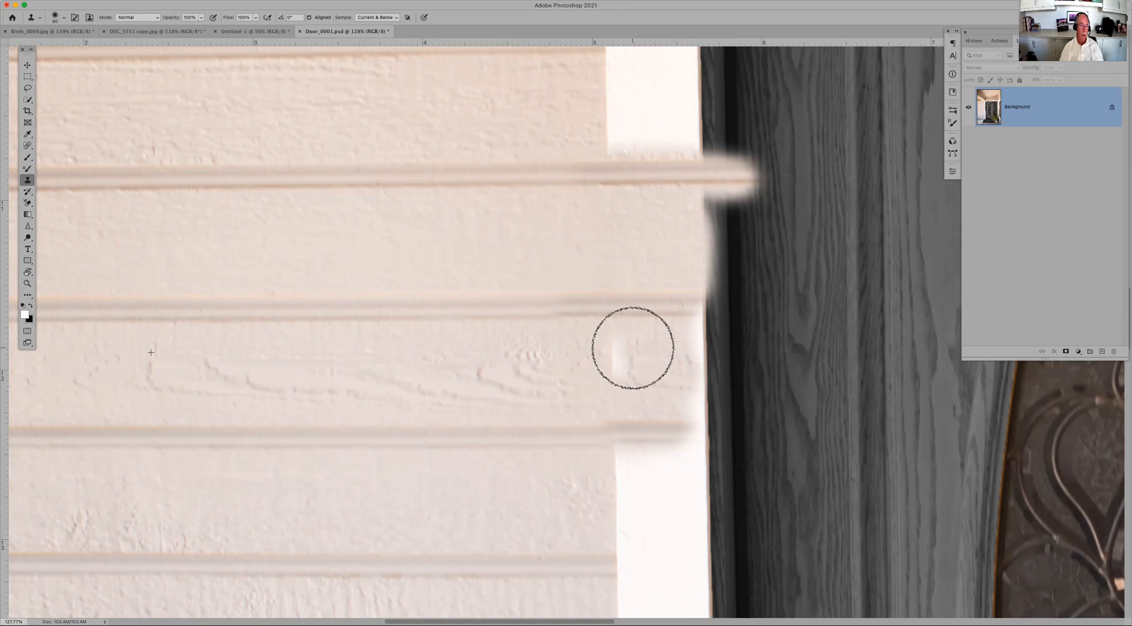
pyautogui.moveTo(633, 348)
pyautogui.mouseDown()
pyautogui.moveTo(621, 366)
pyautogui.moveTo(624, 587)
pyautogui.moveTo(614, 550)
pyautogui.mouseUp()
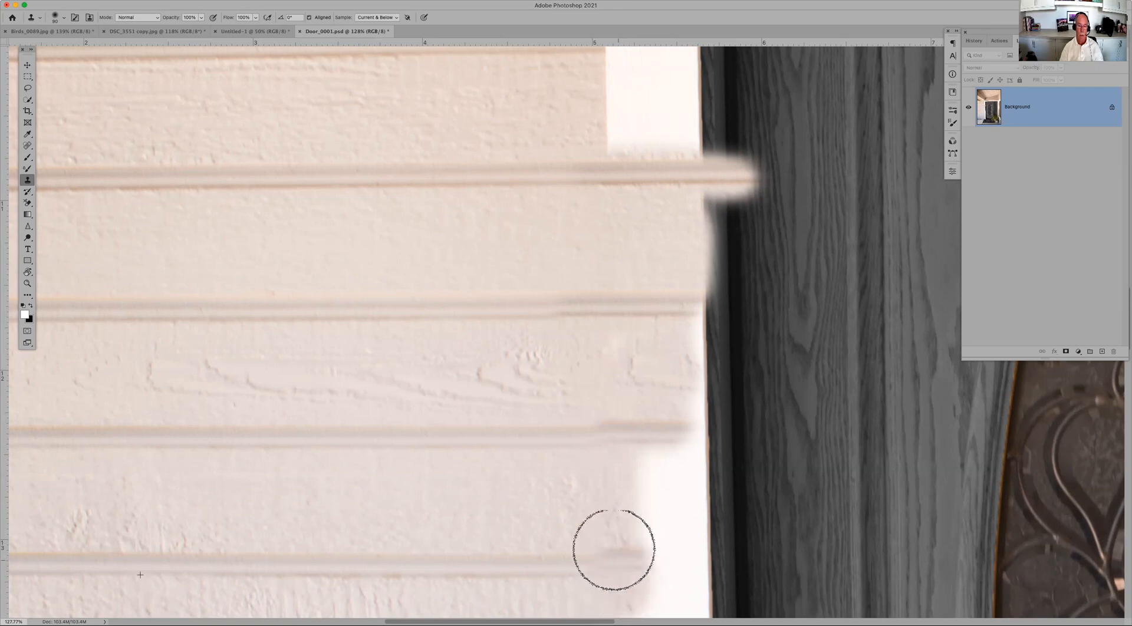
pyautogui.scroll(-4, 572, 411)
pyautogui.scroll(-3, 572, 412)
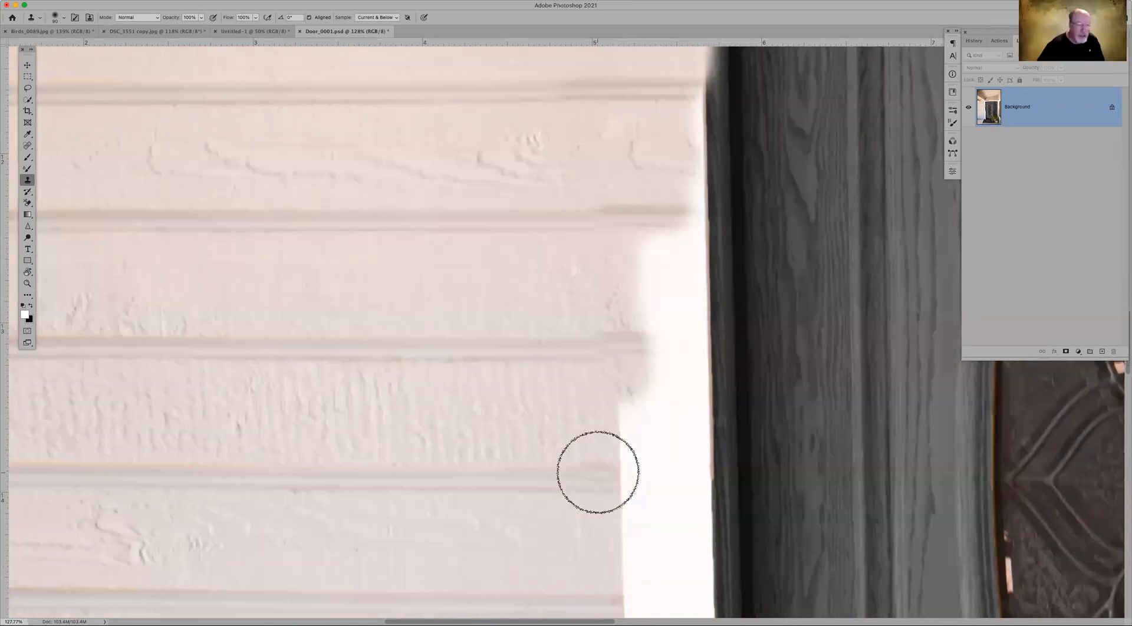
pyautogui.moveTo(616, 397)
pyautogui.mouseDown()
pyautogui.moveTo(627, 503)
pyautogui.moveTo(634, 427)
pyautogui.moveTo(647, 522)
pyautogui.moveTo(636, 606)
pyautogui.moveTo(628, 498)
pyautogui.mouseUp()
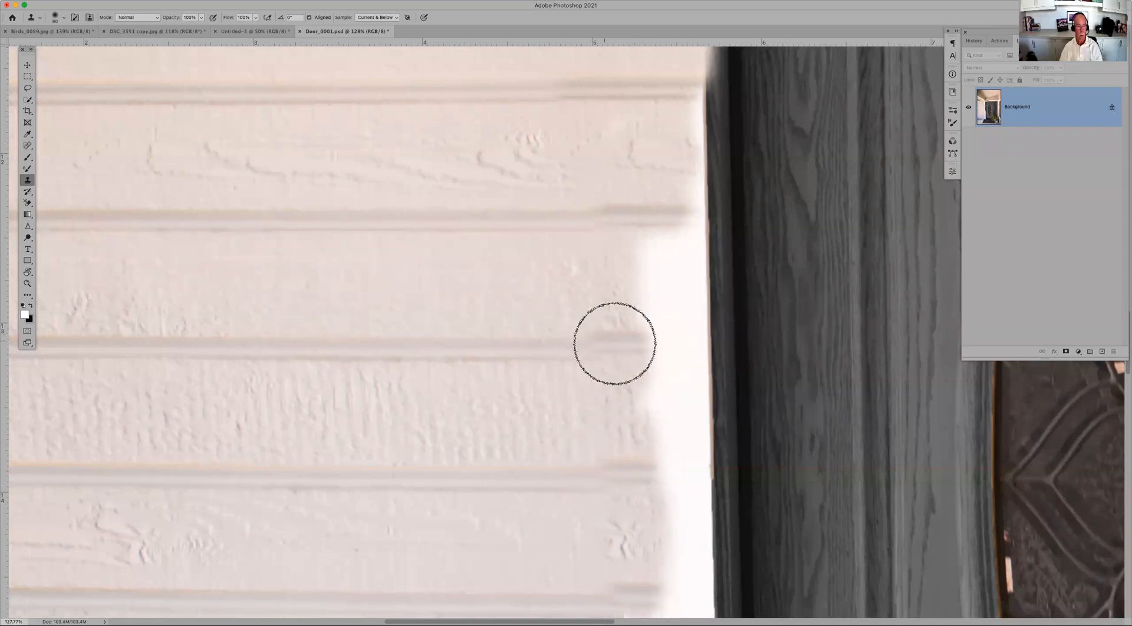
# Step: Close Door_0001.psd without saving its changes
pyautogui.press('super+0')
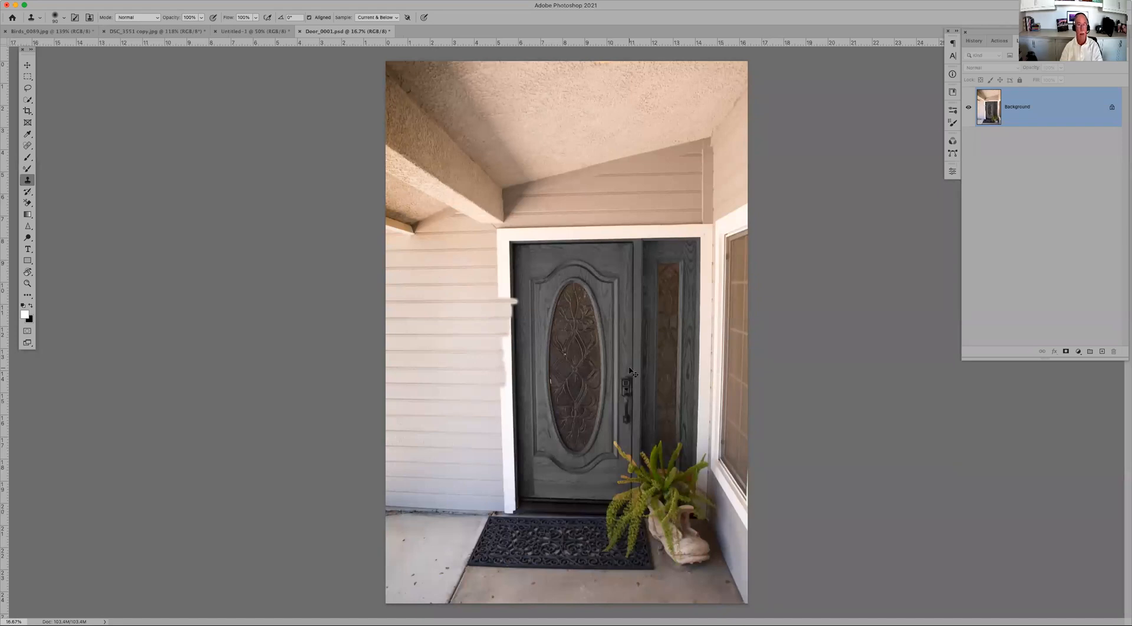
pyautogui.press('super+w')
pyautogui.press('d')
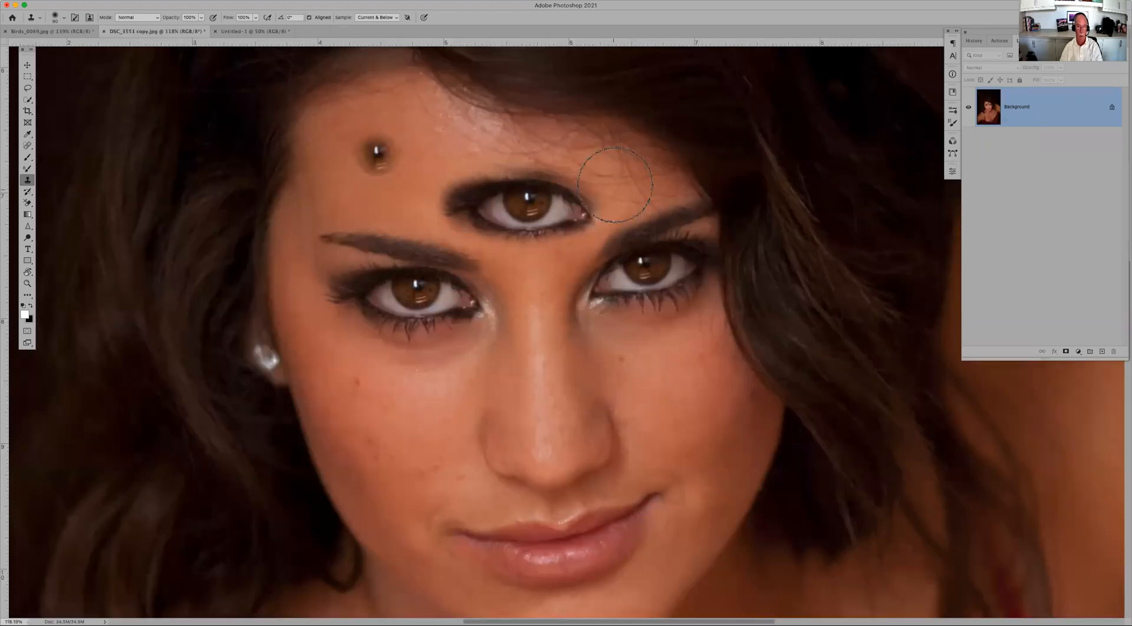
# Step: Step the portrait's history back to the last Spot Healing Brush state and return to the latest Clone Stamp state
pyautogui.click(974, 41)
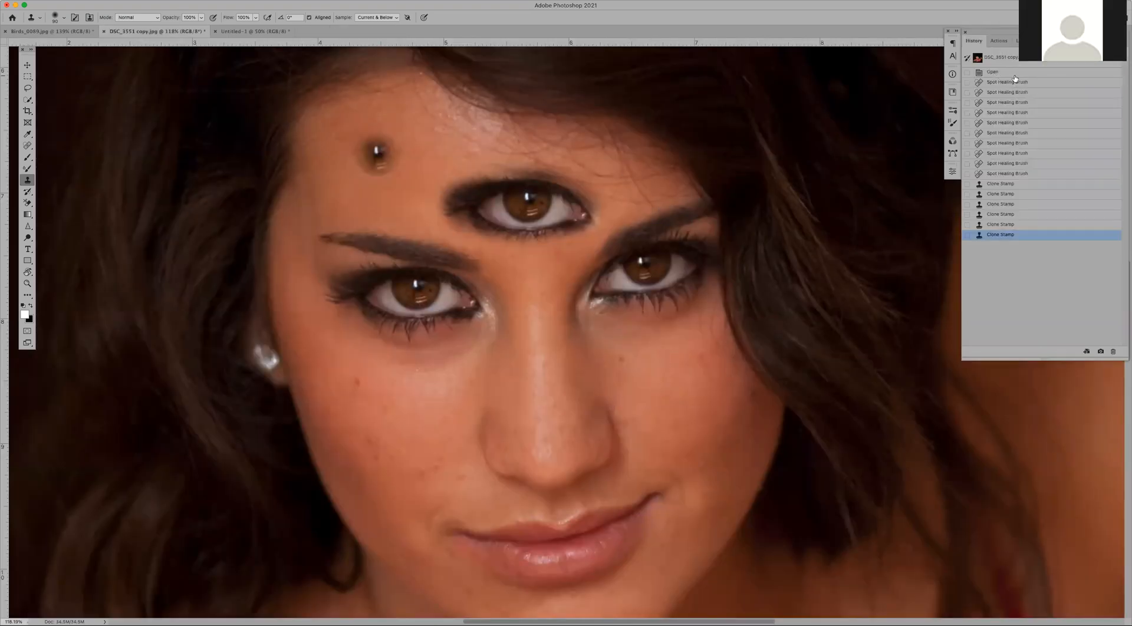
pyautogui.click(1004, 174)
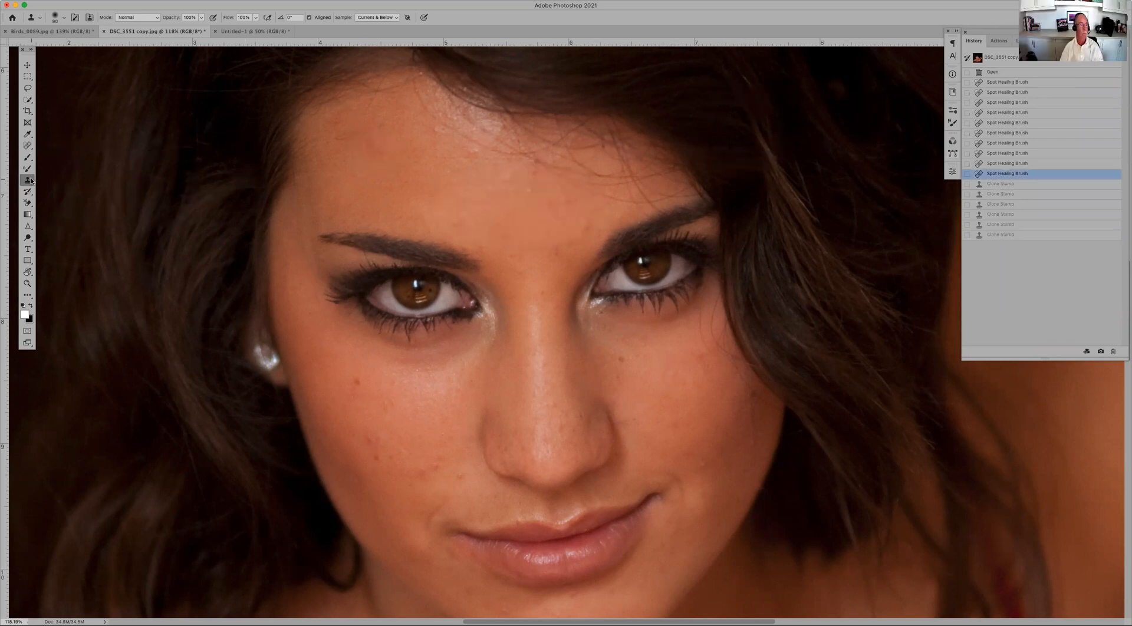
pyautogui.click(1009, 236)
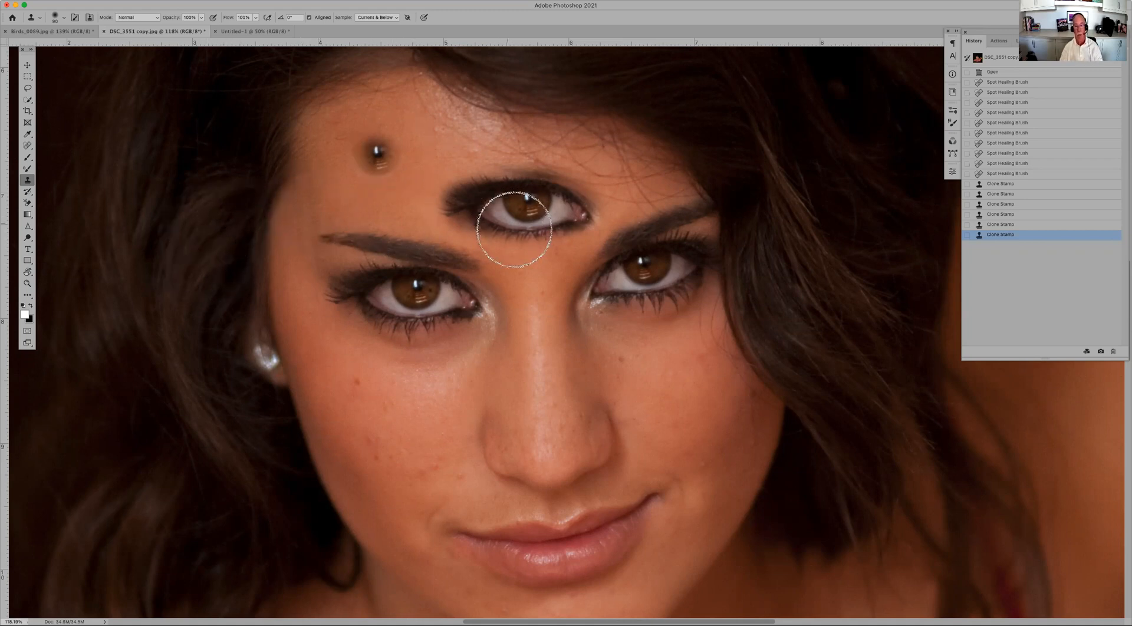
# Step: Paint away the small cloned spot on the forehead with an enlarged History Brush
pyautogui.click(26, 193)
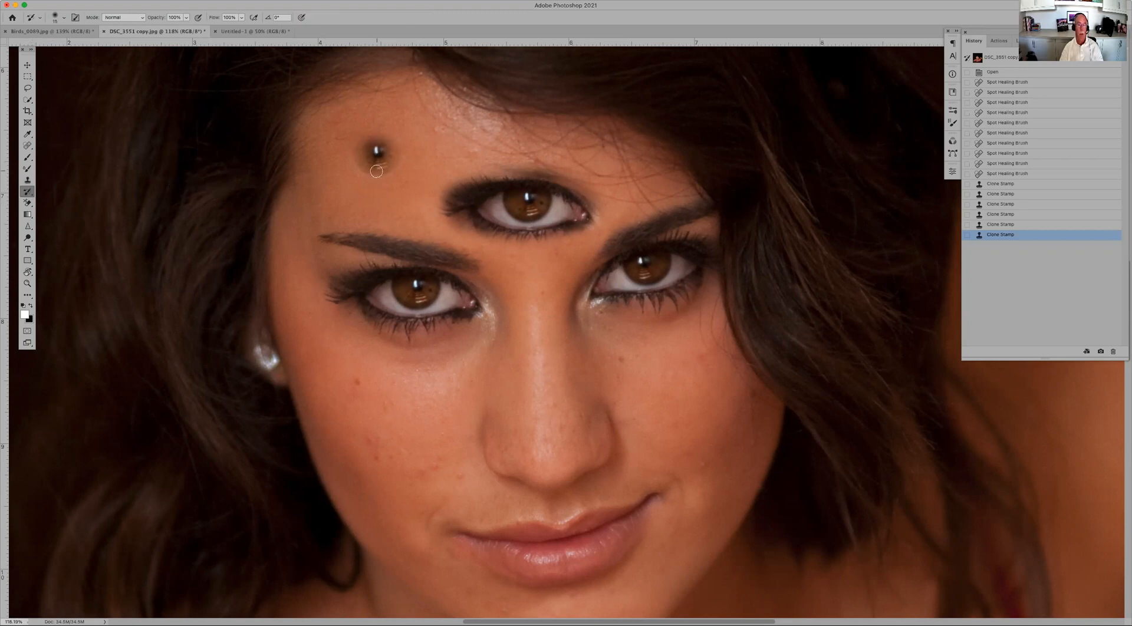
pyautogui.press(']')
pyautogui.press(']')
pyautogui.press(']')
pyautogui.moveTo(386, 143)
pyautogui.mouseDown()
pyautogui.moveTo(359, 152)
pyautogui.moveTo(390, 148)
pyautogui.moveTo(361, 166)
pyautogui.moveTo(388, 157)
pyautogui.moveTo(379, 145)
pyautogui.moveTo(370, 148)
pyautogui.moveTo(384, 167)
pyautogui.moveTo(408, 177)
pyautogui.moveTo(373, 137)
pyautogui.moveTo(391, 148)
pyautogui.moveTo(334, 159)
pyautogui.mouseUp()
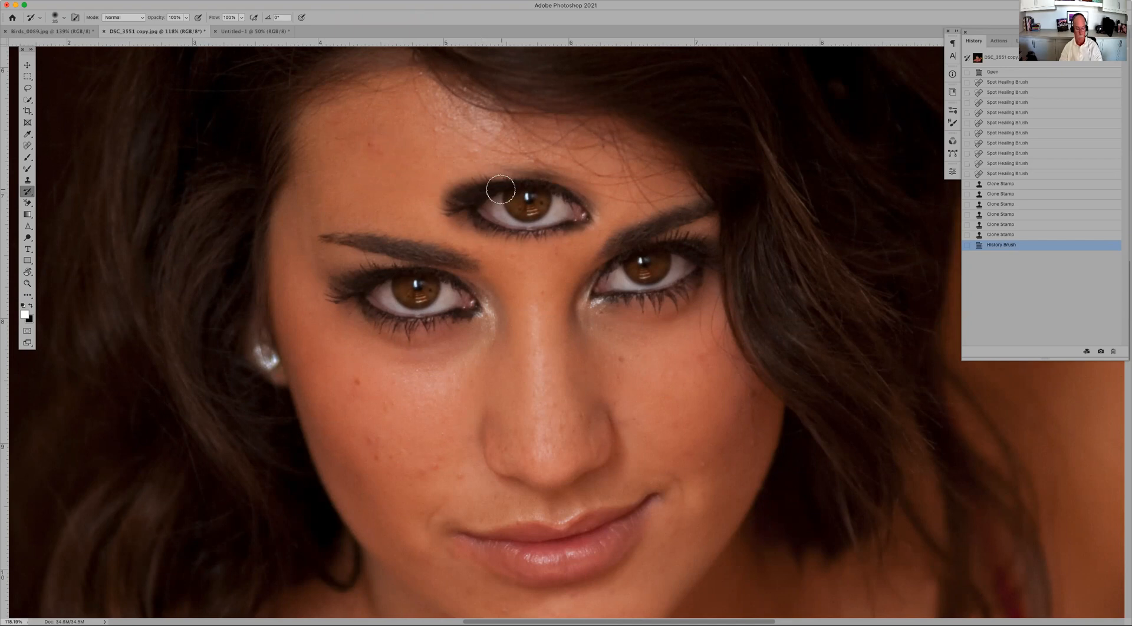
# Step: Try the History Brush at 50% opacity on the cloned forehead eye and the small spot, reverting to the last Clone Stamp state
pyautogui.moveTo(500, 189)
pyautogui.mouseDown()
pyautogui.moveTo(551, 184)
pyautogui.moveTo(461, 193)
pyautogui.moveTo(567, 199)
pyautogui.moveTo(450, 211)
pyautogui.moveTo(524, 228)
pyautogui.moveTo(599, 217)
pyautogui.moveTo(522, 214)
pyautogui.moveTo(575, 200)
pyautogui.moveTo(566, 191)
pyautogui.moveTo(578, 187)
pyautogui.moveTo(477, 179)
pyautogui.moveTo(445, 192)
pyautogui.moveTo(462, 225)
pyautogui.moveTo(570, 222)
pyautogui.moveTo(598, 201)
pyautogui.moveTo(561, 220)
pyautogui.moveTo(486, 207)
pyautogui.moveTo(522, 205)
pyautogui.moveTo(556, 222)
pyautogui.moveTo(463, 227)
pyautogui.mouseUp()
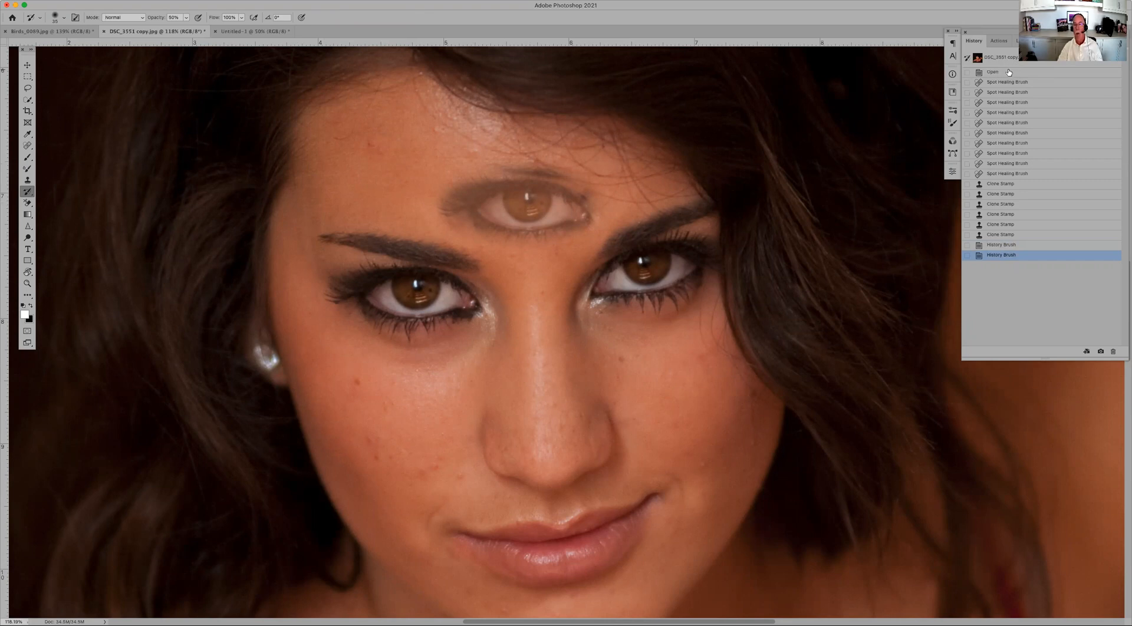
pyautogui.click(1000, 235)
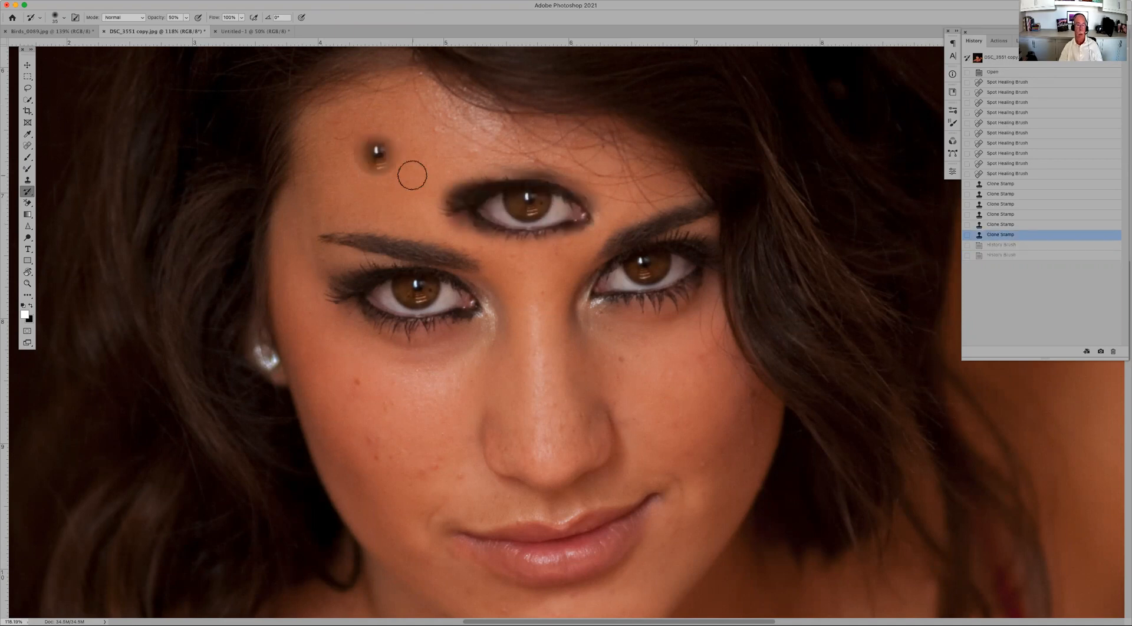
pyautogui.moveTo(376, 148)
pyautogui.mouseDown()
pyautogui.moveTo(373, 168)
pyautogui.moveTo(361, 154)
pyautogui.mouseUp()
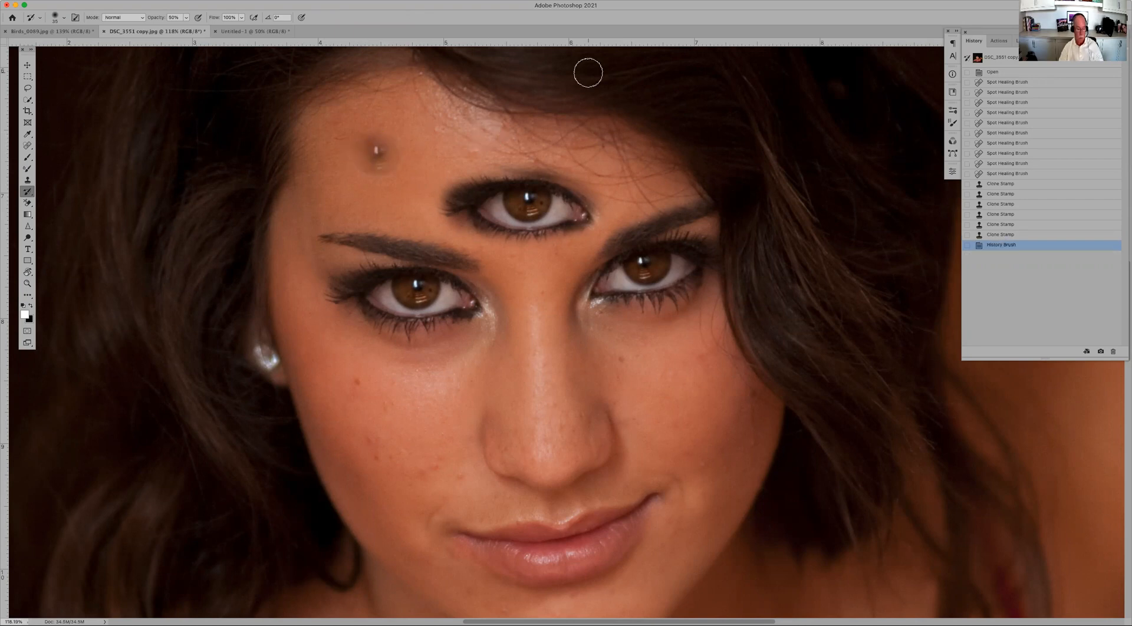
pyautogui.press('super+z')
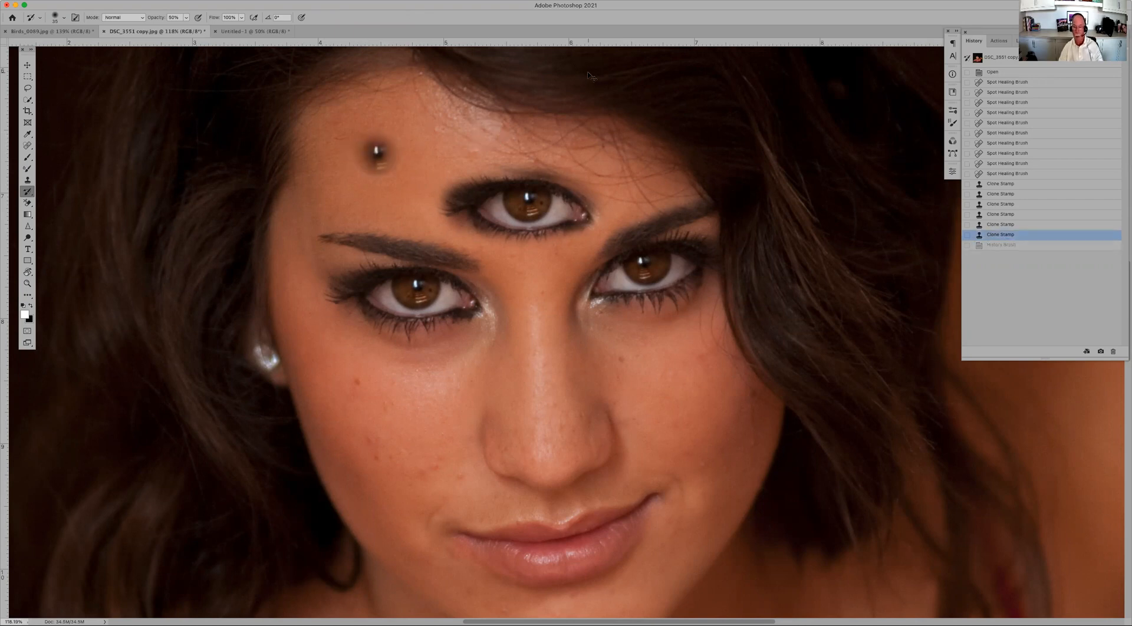
# Step: Make the last Clone Stamp state the History Brush source and paint over the small forehead spot at 100% opacity
pyautogui.click(967, 235)
pyautogui.press('0')
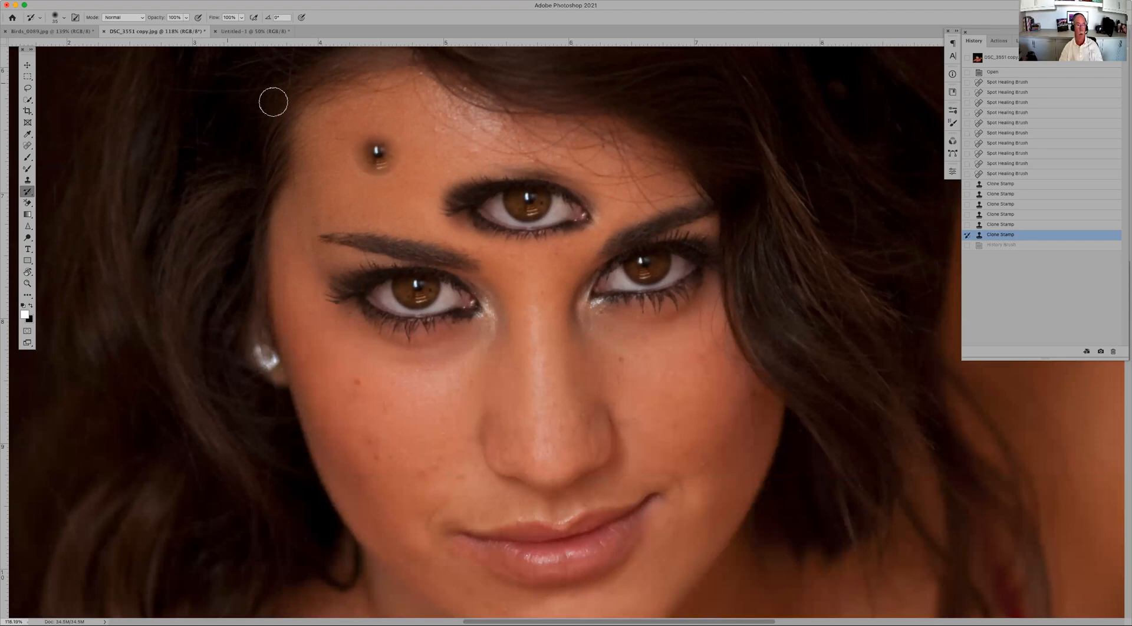
pyautogui.moveTo(386, 163)
pyautogui.mouseDown()
pyautogui.moveTo(369, 161)
pyautogui.moveTo(381, 145)
pyautogui.moveTo(371, 157)
pyautogui.mouseUp()
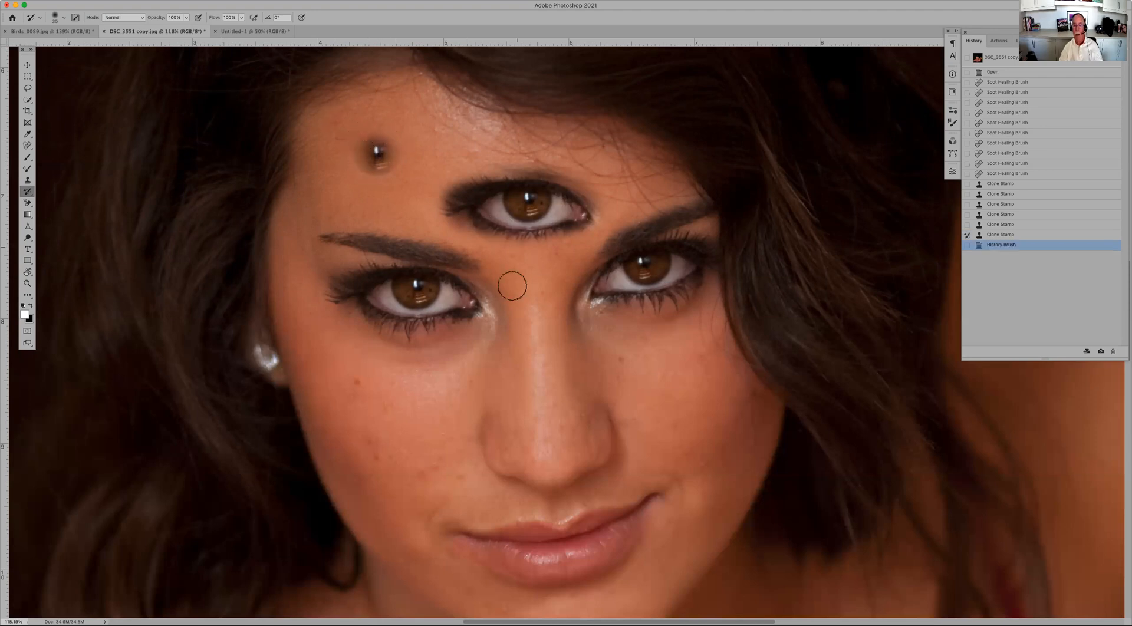
# Step: Try a Clone Stamp stroke over the eye on the earring side, sampled from that eye's outer part, and undo it
pyautogui.press('s')
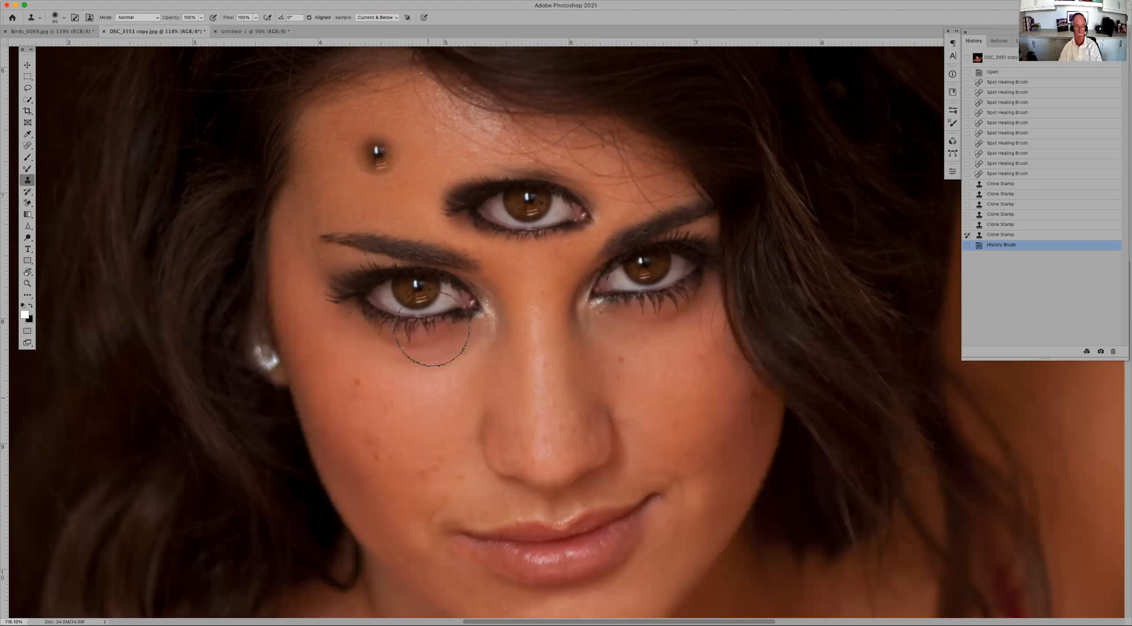
pyautogui.click(432, 411)
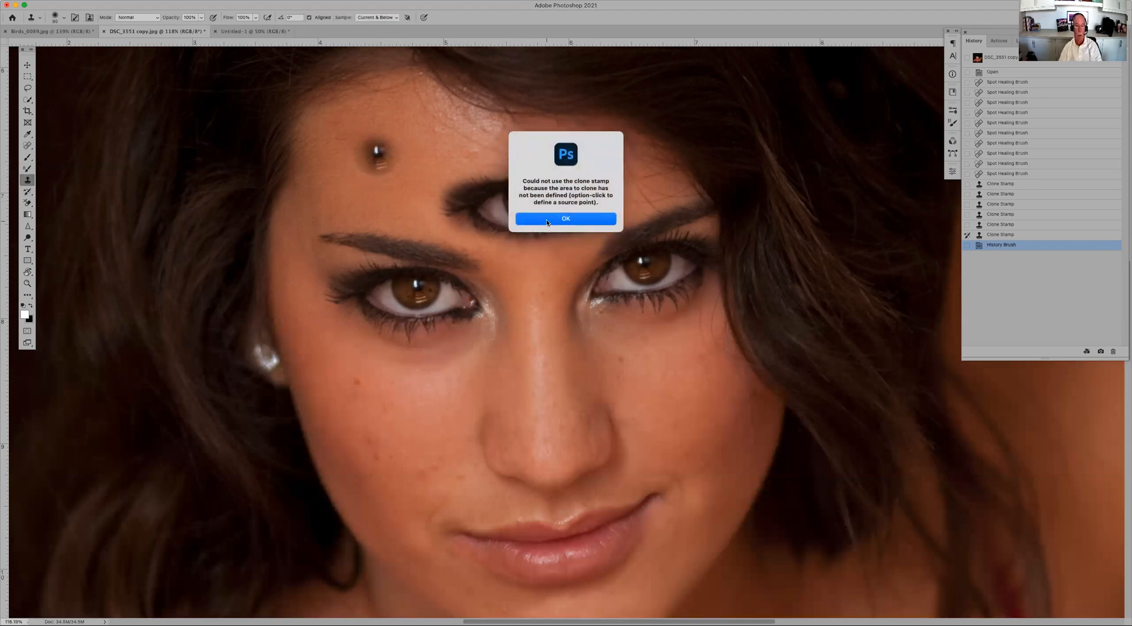
pyautogui.click(547, 222)
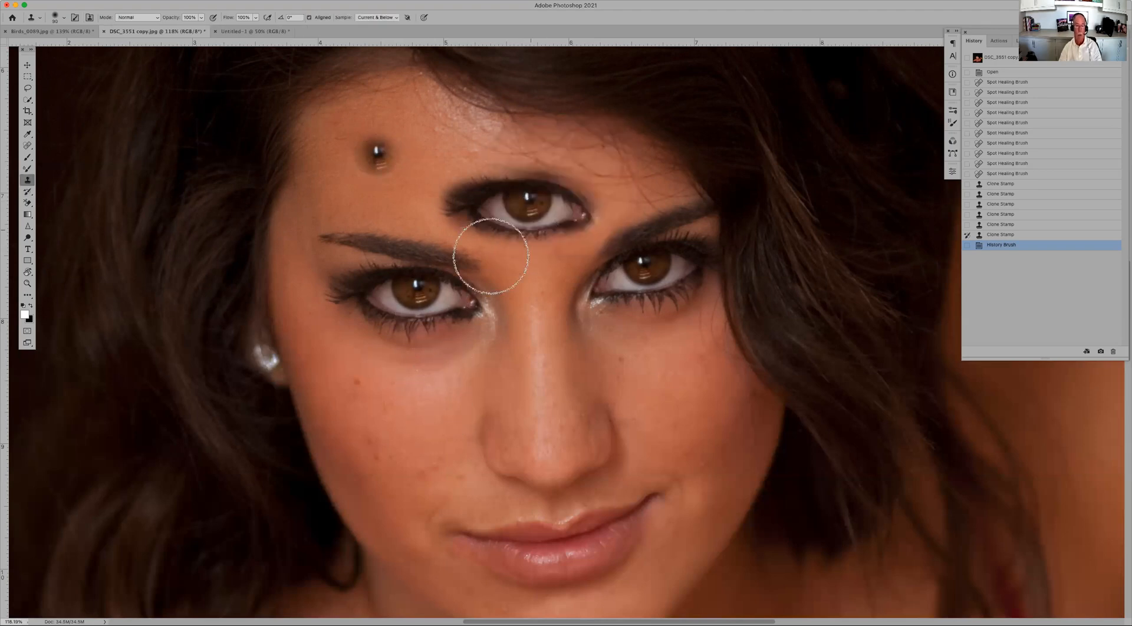
pyautogui.keyDown('alt'); pyautogui.click(365, 287); pyautogui.keyUp('alt')
pyautogui.moveTo(413, 292)
pyautogui.mouseDown()
pyautogui.moveTo(347, 288)
pyautogui.moveTo(452, 296)
pyautogui.moveTo(432, 304)
pyautogui.mouseUp()
pyautogui.press('super+z')
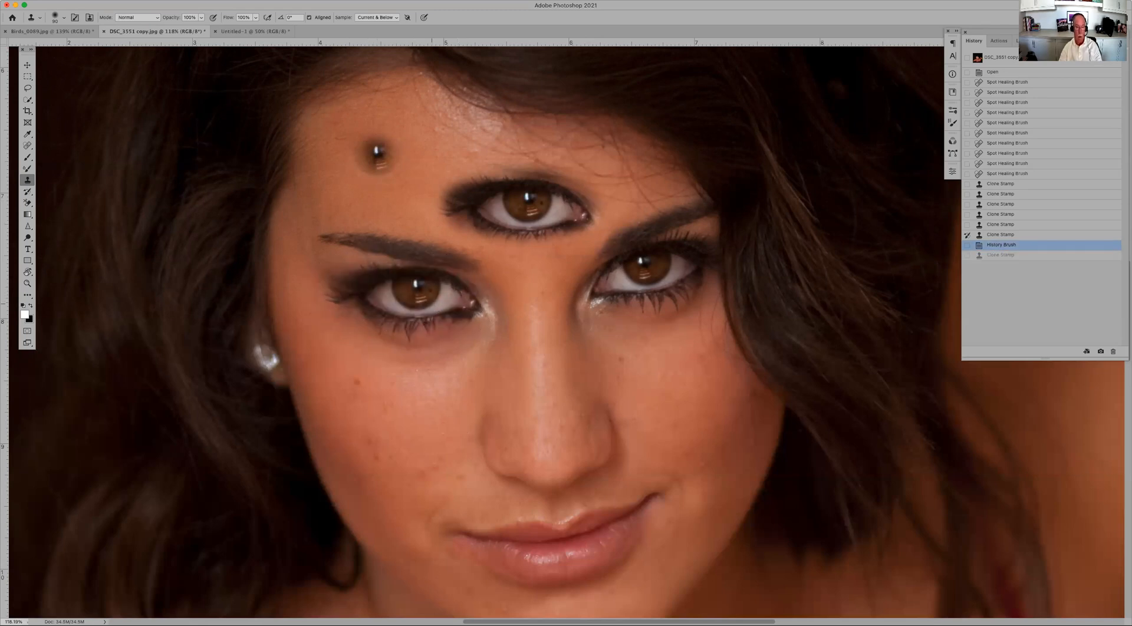
# Step: Clone the eye on the earring side onto the cheek below it and paint the copy away with the History Brush
pyautogui.keyDown('alt'); pyautogui.click(415, 290); pyautogui.keyUp('alt')
pyautogui.moveTo(411, 398)
pyautogui.mouseDown()
pyautogui.moveTo(381, 419)
pyautogui.moveTo(379, 403)
pyautogui.moveTo(423, 392)
pyautogui.moveTo(408, 426)
pyautogui.moveTo(389, 429)
pyautogui.moveTo(419, 394)
pyautogui.moveTo(346, 414)
pyautogui.moveTo(420, 431)
pyautogui.moveTo(452, 423)
pyautogui.moveTo(460, 389)
pyautogui.mouseUp()
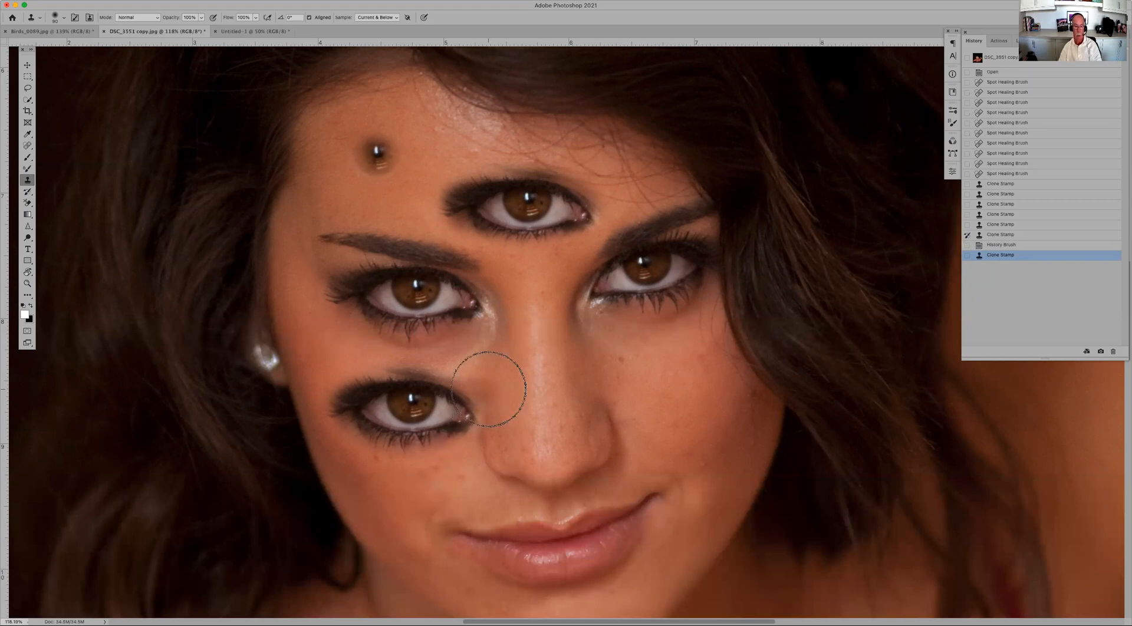
pyautogui.press('y')
pyautogui.moveTo(447, 373)
pyautogui.mouseDown()
pyautogui.moveTo(428, 417)
pyautogui.moveTo(497, 422)
pyautogui.moveTo(414, 427)
pyautogui.moveTo(423, 443)
pyautogui.moveTo(398, 453)
pyautogui.moveTo(443, 418)
pyautogui.moveTo(432, 390)
pyautogui.moveTo(383, 389)
pyautogui.moveTo(453, 397)
pyautogui.moveTo(458, 416)
pyautogui.moveTo(395, 394)
pyautogui.moveTo(351, 395)
pyautogui.moveTo(430, 400)
pyautogui.moveTo(349, 377)
pyautogui.moveTo(319, 393)
pyautogui.moveTo(483, 395)
pyautogui.moveTo(388, 379)
pyautogui.moveTo(366, 386)
pyautogui.moveTo(398, 413)
pyautogui.moveTo(456, 383)
pyautogui.moveTo(371, 421)
pyautogui.moveTo(327, 406)
pyautogui.moveTo(407, 431)
pyautogui.moveTo(395, 440)
pyautogui.moveTo(341, 398)
pyautogui.moveTo(359, 425)
pyautogui.mouseUp()
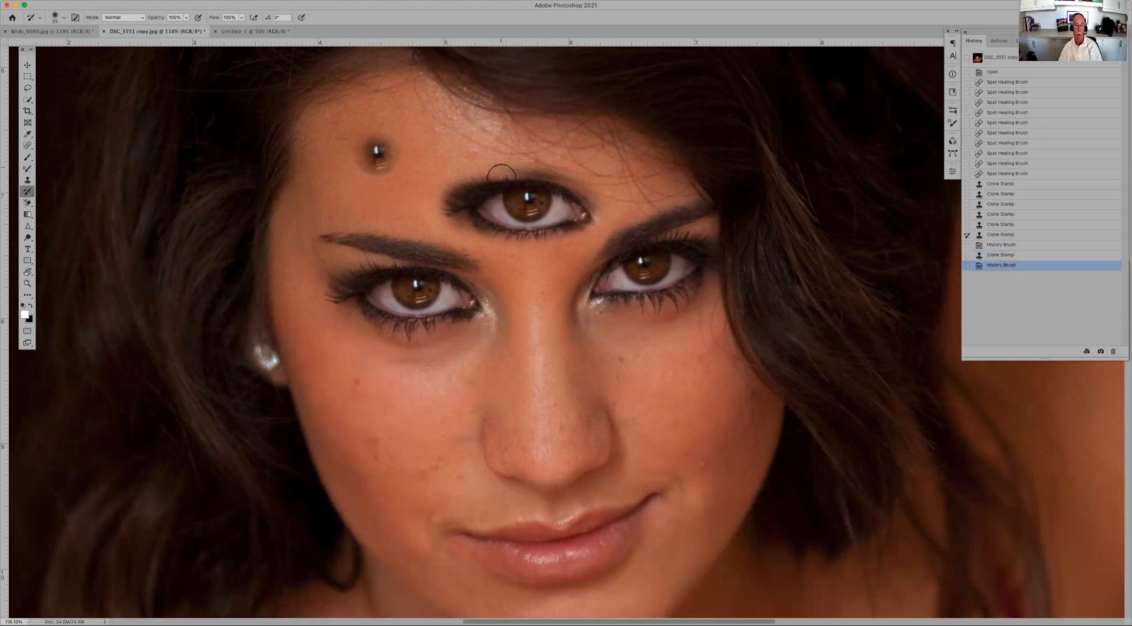
# Step: Try several History Brush strokes over the cloned eye on the forehead, using the last Clone Stamp state as source
pyautogui.moveTo(552, 208)
pyautogui.mouseDown()
pyautogui.moveTo(476, 207)
pyautogui.moveTo(505, 212)
pyautogui.moveTo(538, 197)
pyautogui.mouseUp()
pyautogui.moveTo(537, 197); pyautogui.dragTo(504, 218)
pyautogui.moveTo(505, 218); pyautogui.dragTo(518, 217)
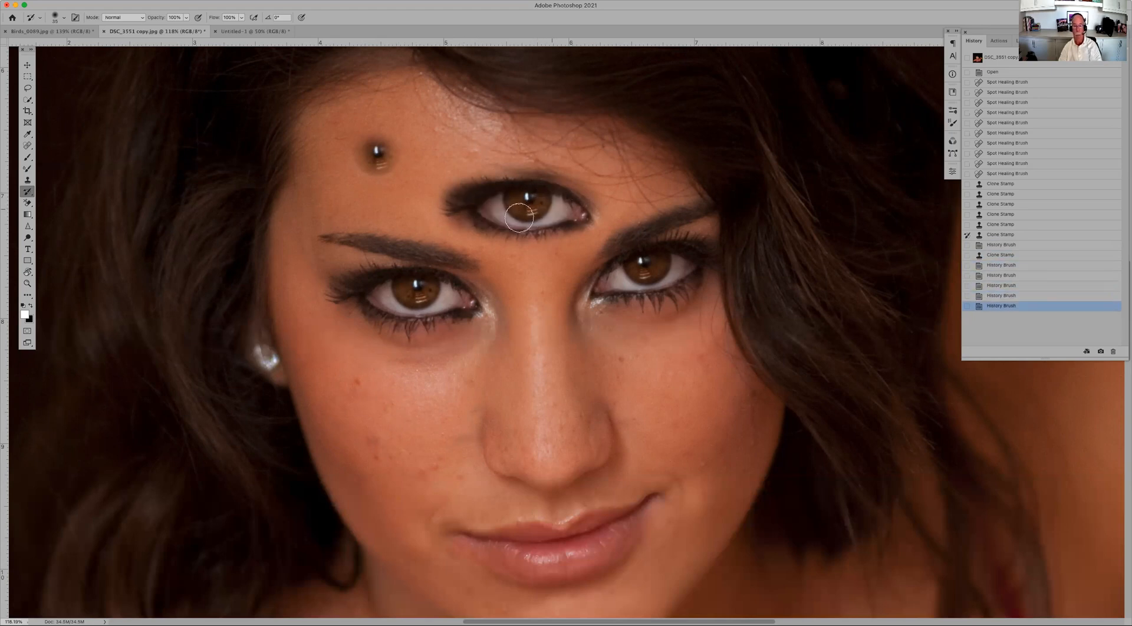
pyautogui.click(519, 218)
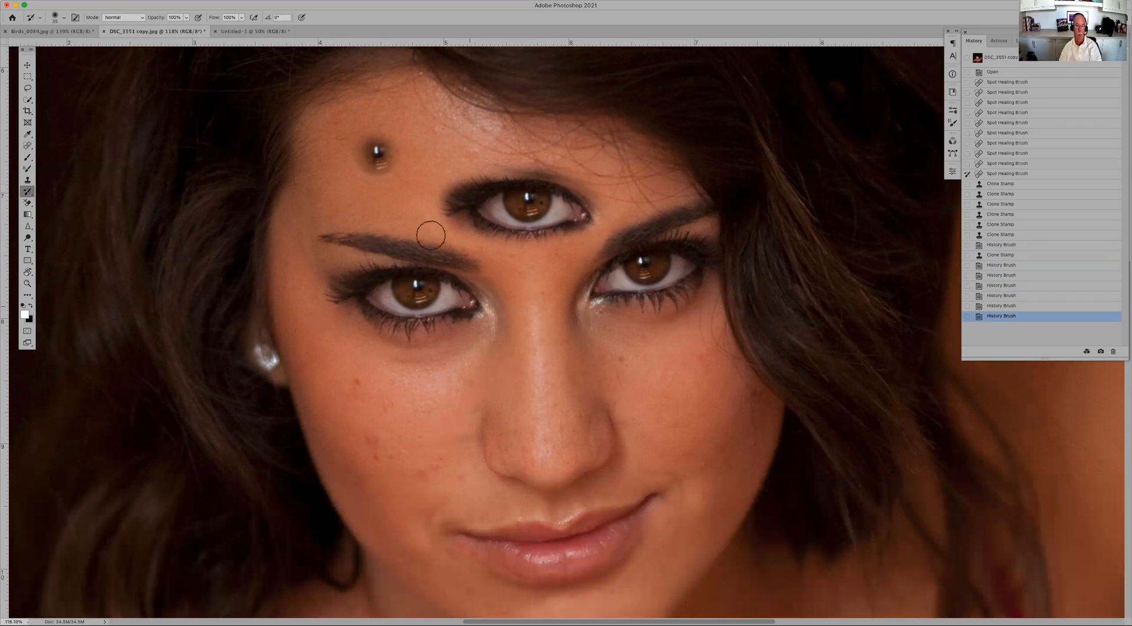
# Step: Paint away the cloned forehead eye and spot with the History Brush sourced from the last Spot Healing Brush state, and reselect the Clone Stamp
pyautogui.moveTo(470, 190)
pyautogui.mouseDown()
pyautogui.moveTo(591, 199)
pyautogui.moveTo(459, 195)
pyautogui.moveTo(463, 219)
pyautogui.moveTo(553, 214)
pyautogui.moveTo(568, 229)
pyautogui.moveTo(526, 228)
pyautogui.moveTo(572, 210)
pyautogui.moveTo(475, 181)
pyautogui.moveTo(475, 193)
pyautogui.moveTo(552, 155)
pyautogui.moveTo(397, 188)
pyautogui.moveTo(577, 233)
pyautogui.moveTo(419, 207)
pyautogui.moveTo(467, 208)
pyautogui.moveTo(439, 226)
pyautogui.moveTo(489, 262)
pyautogui.moveTo(586, 223)
pyautogui.moveTo(481, 219)
pyautogui.mouseUp()
pyautogui.moveTo(389, 145)
pyautogui.mouseDown()
pyautogui.moveTo(358, 149)
pyautogui.moveTo(403, 152)
pyautogui.moveTo(383, 165)
pyautogui.moveTo(387, 146)
pyautogui.moveTo(354, 158)
pyautogui.moveTo(389, 179)
pyautogui.mouseUp()
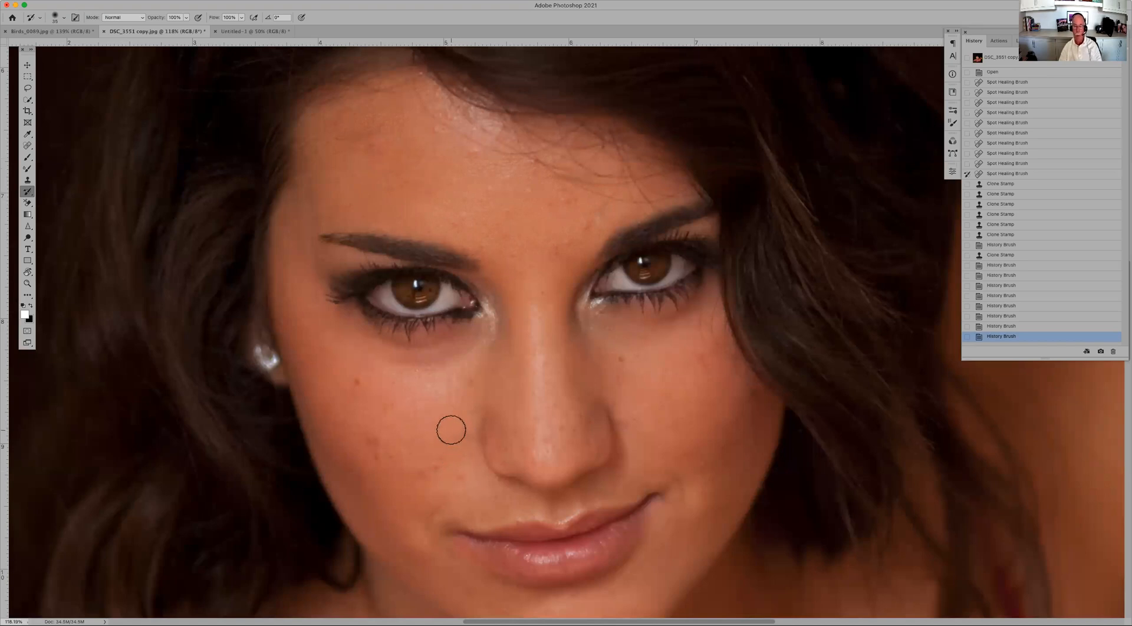
pyautogui.press('s')
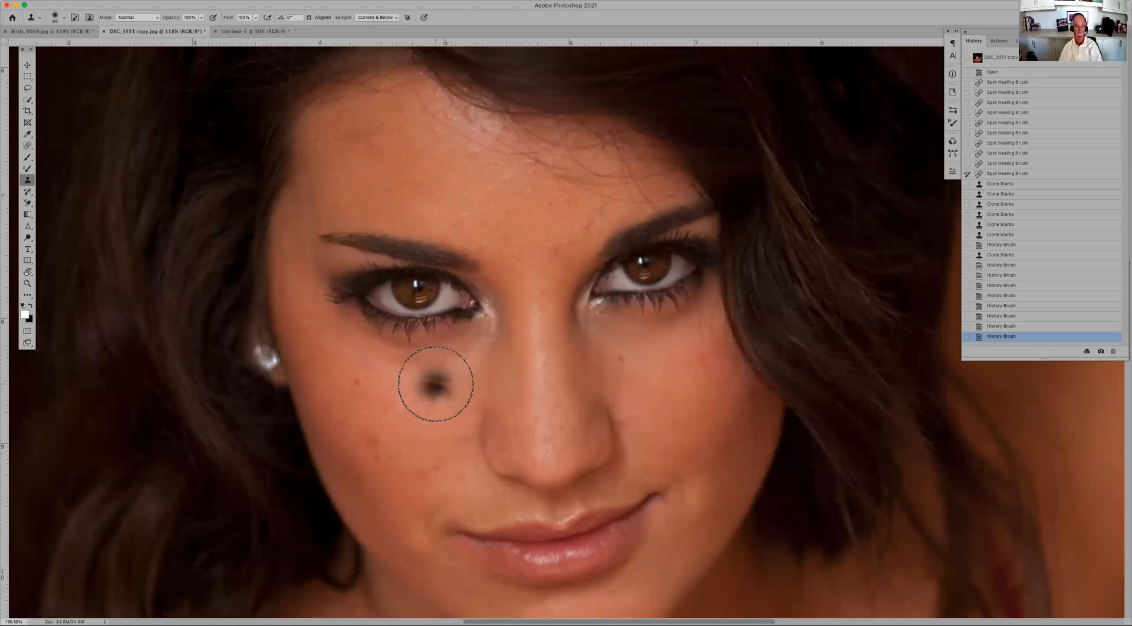
# Step: Try a smaller Clone Stamp brush, sampling skin on the earring-side cheek and painting the opposite cheek, and undo back to the last History Brush state
pyautogui.press('[')
pyautogui.press('[')
pyautogui.press('[')
pyautogui.press('[')
pyautogui.press('[')
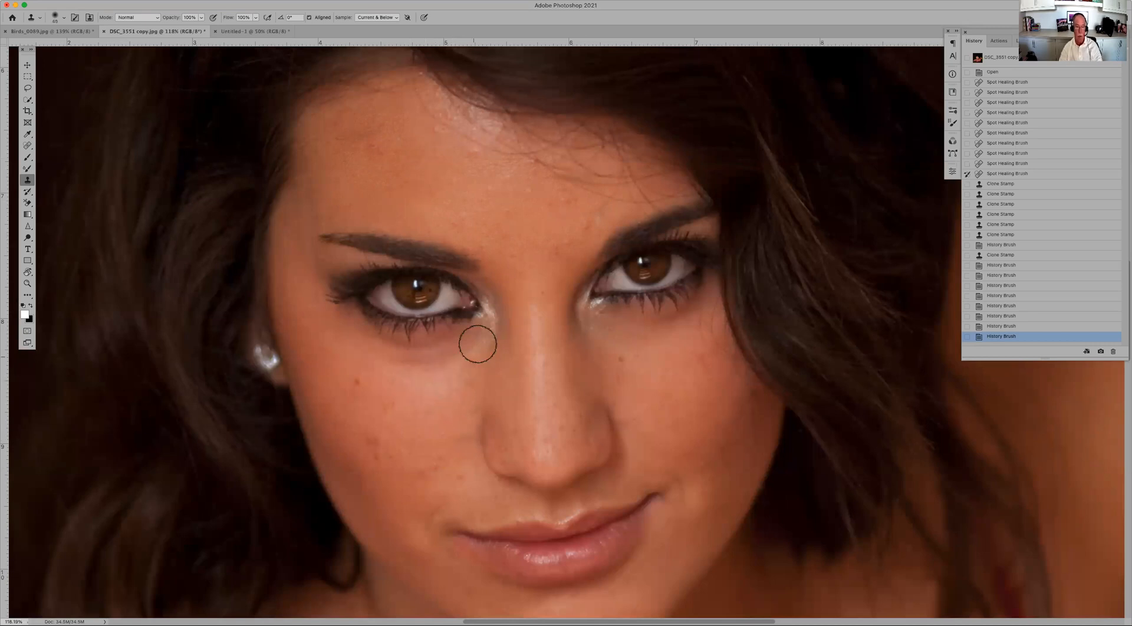
pyautogui.keyDown('alt'); pyautogui.click(432, 380); pyautogui.keyUp('alt')
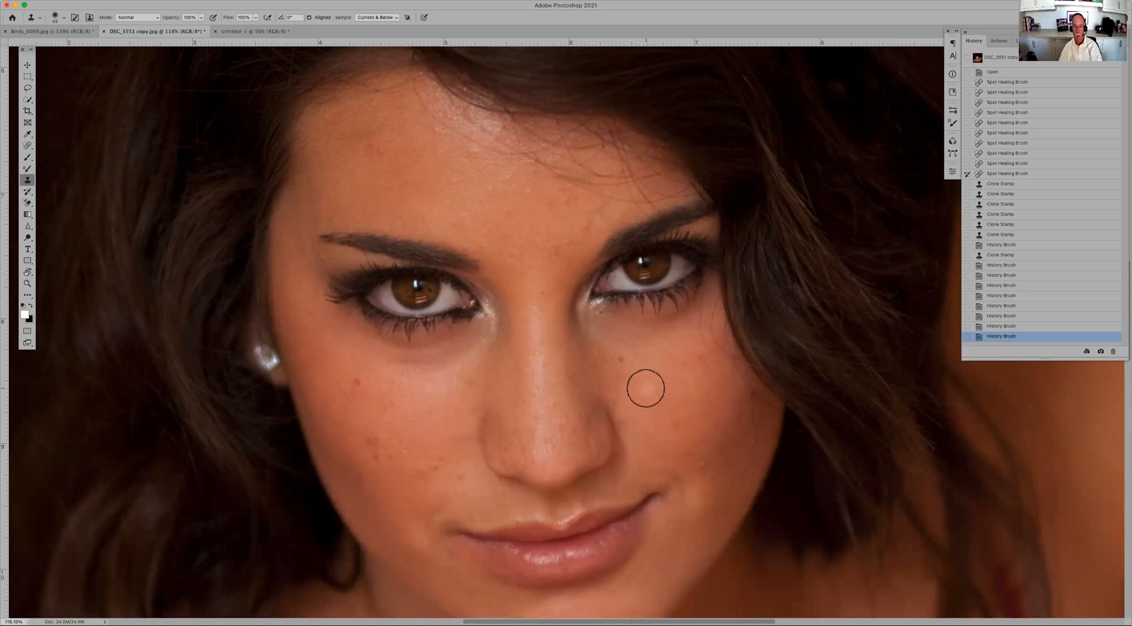
pyautogui.moveTo(652, 389)
pyautogui.mouseDown()
pyautogui.moveTo(687, 386)
pyautogui.moveTo(649, 400)
pyautogui.moveTo(692, 427)
pyautogui.mouseUp()
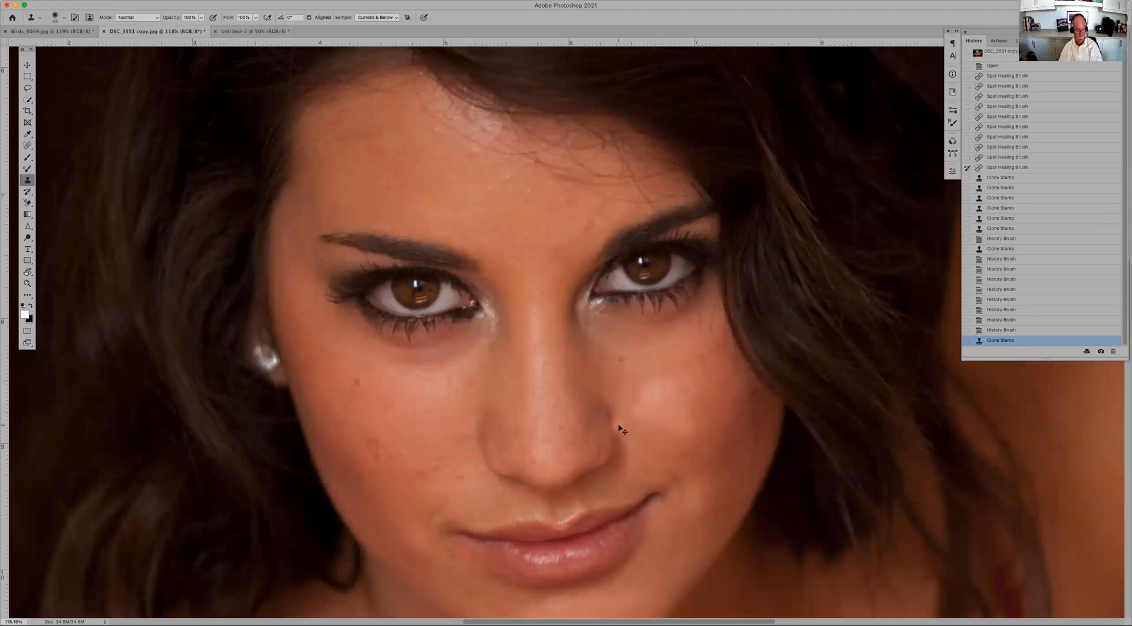
pyautogui.press('super+z')
pyautogui.press('super+z')
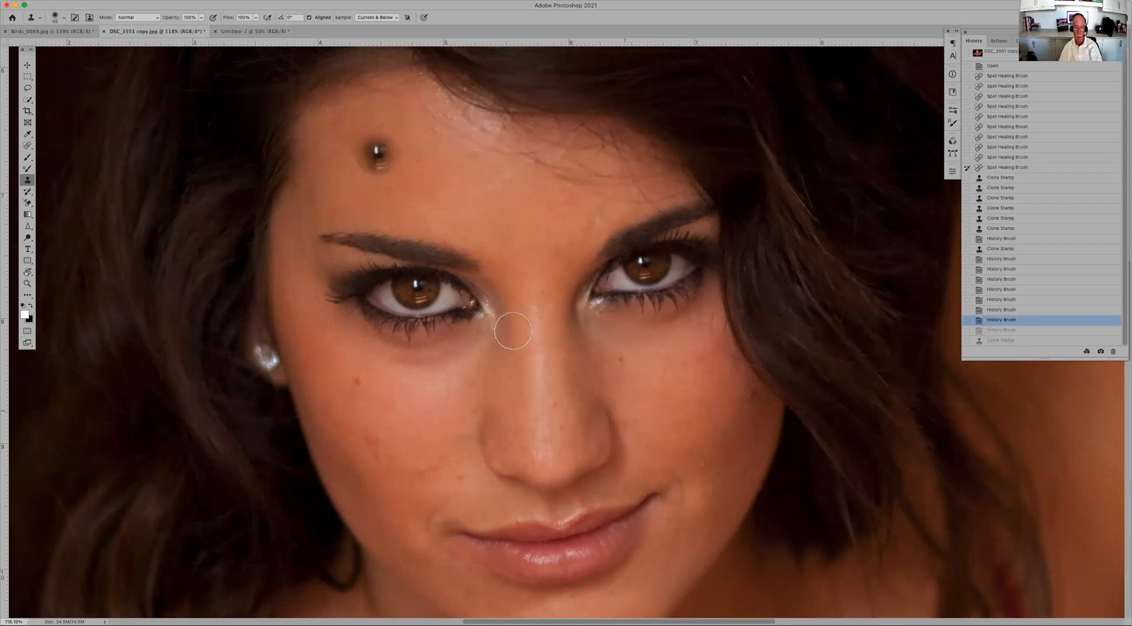
pyautogui.click(1008, 332)
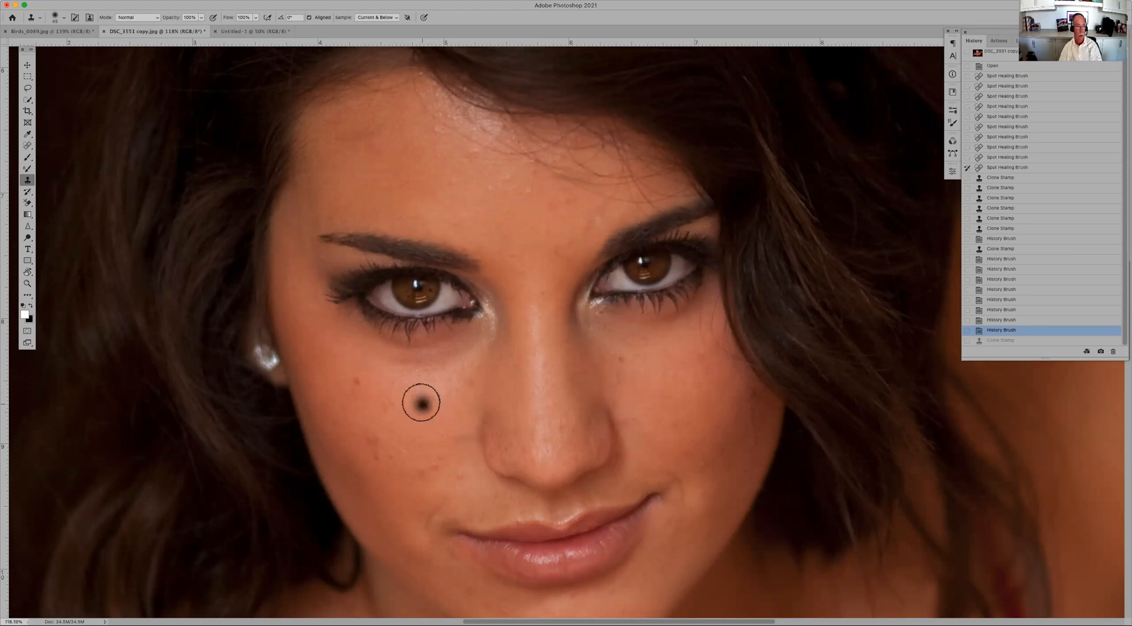
# Step: Heal the blemishes on the cheek opposite the earring with the Spot Healing Brush, enlarging the brush as needed
pyautogui.click(29, 157)
pyautogui.click(29, 157)
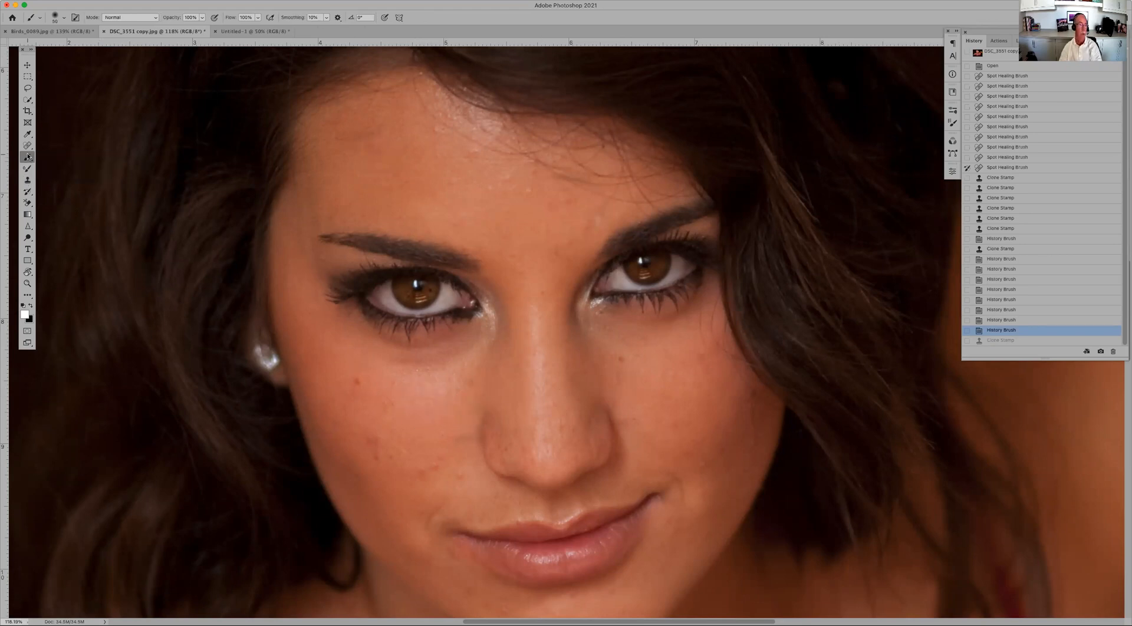
pyautogui.click(28, 147)
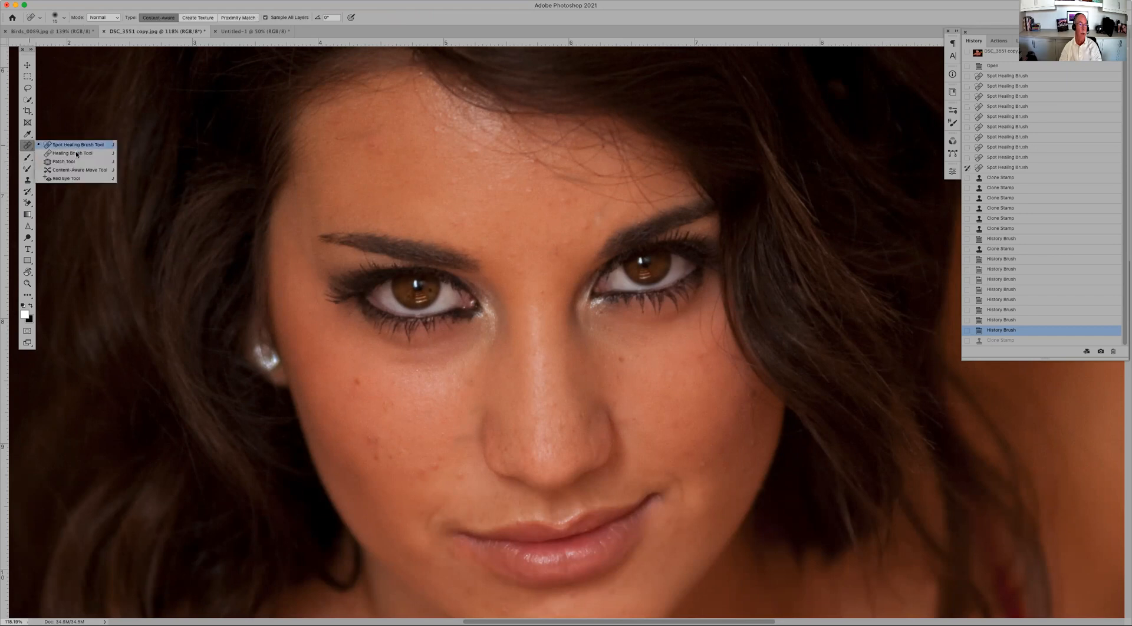
pyautogui.click(78, 144)
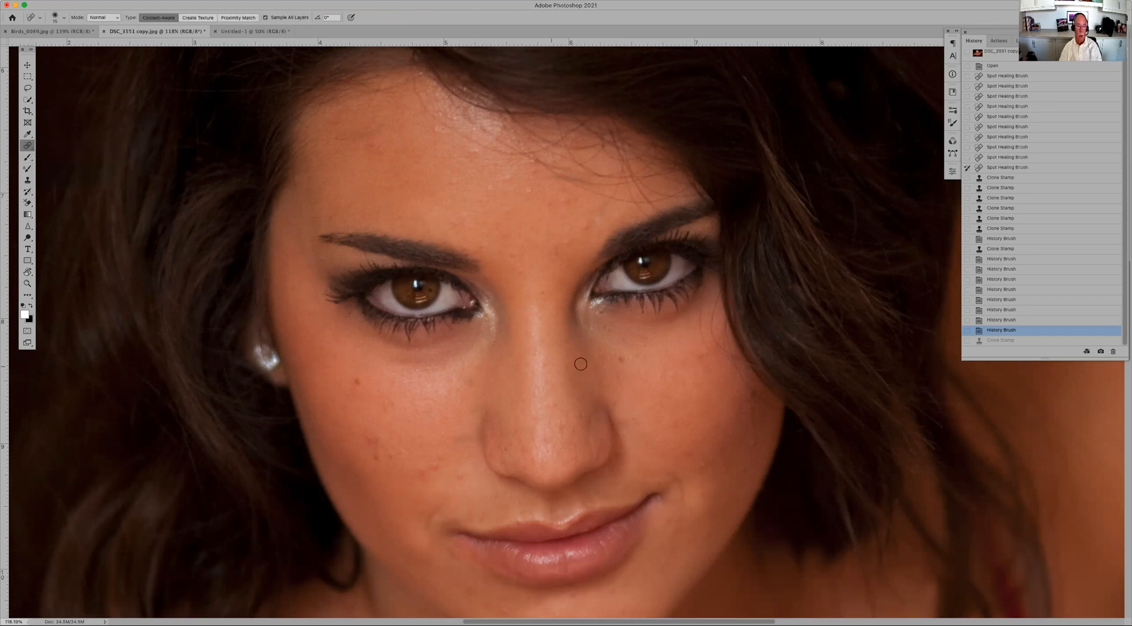
pyautogui.press(']')
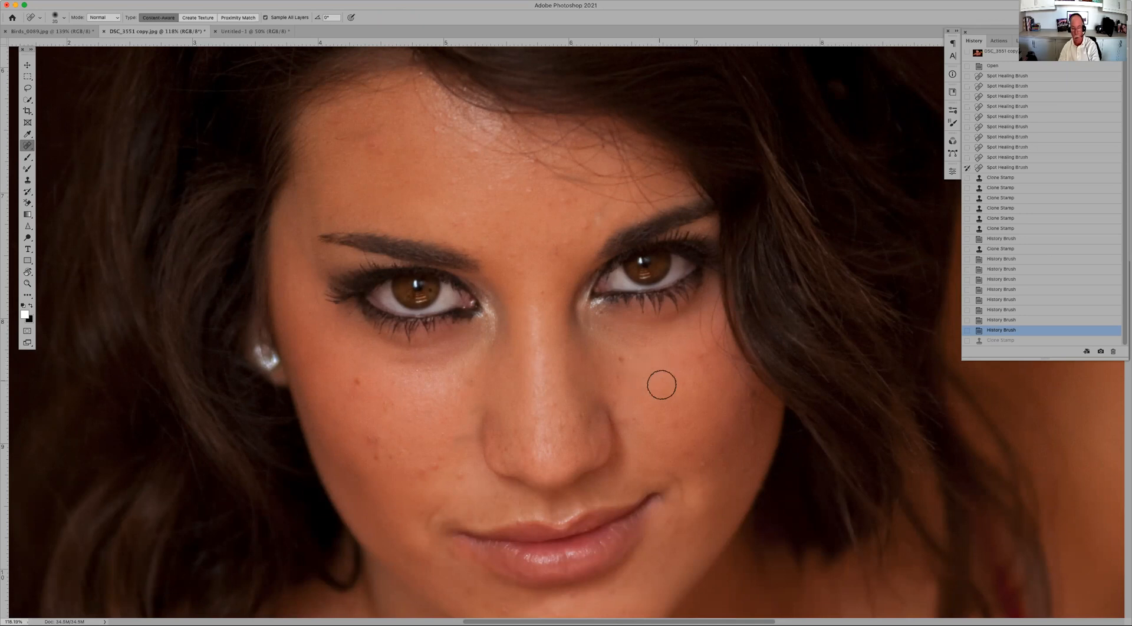
pyautogui.moveTo(669, 392); pyautogui.dragTo(672, 377)
pyautogui.press(']')
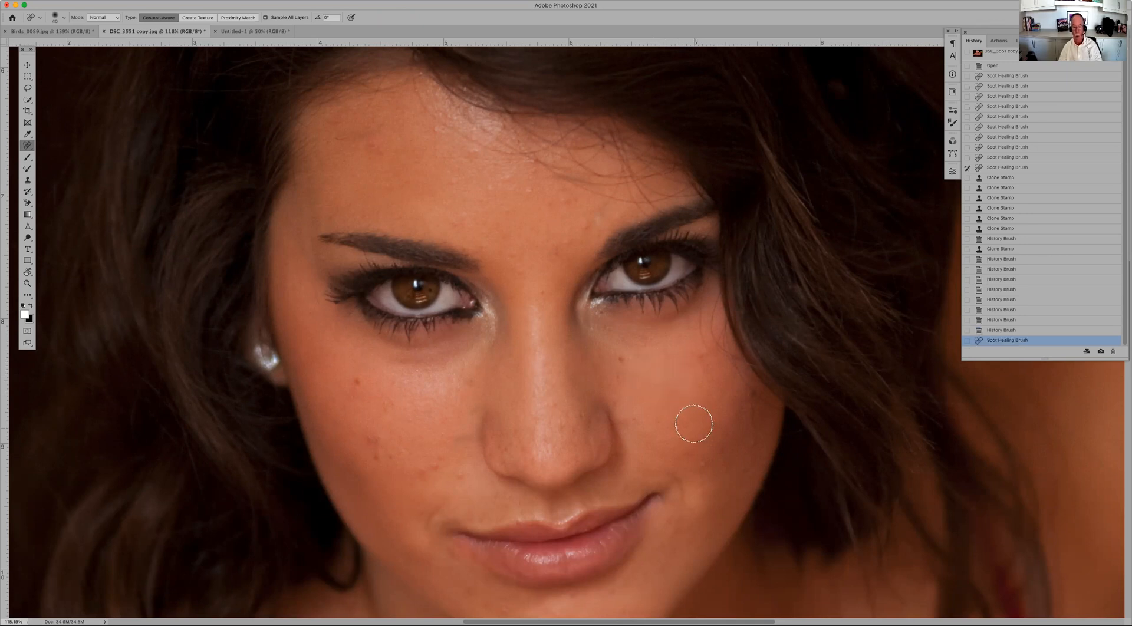
pyautogui.click(699, 356)
pyautogui.click(623, 371)
pyautogui.click(619, 371)
pyautogui.click(627, 366)
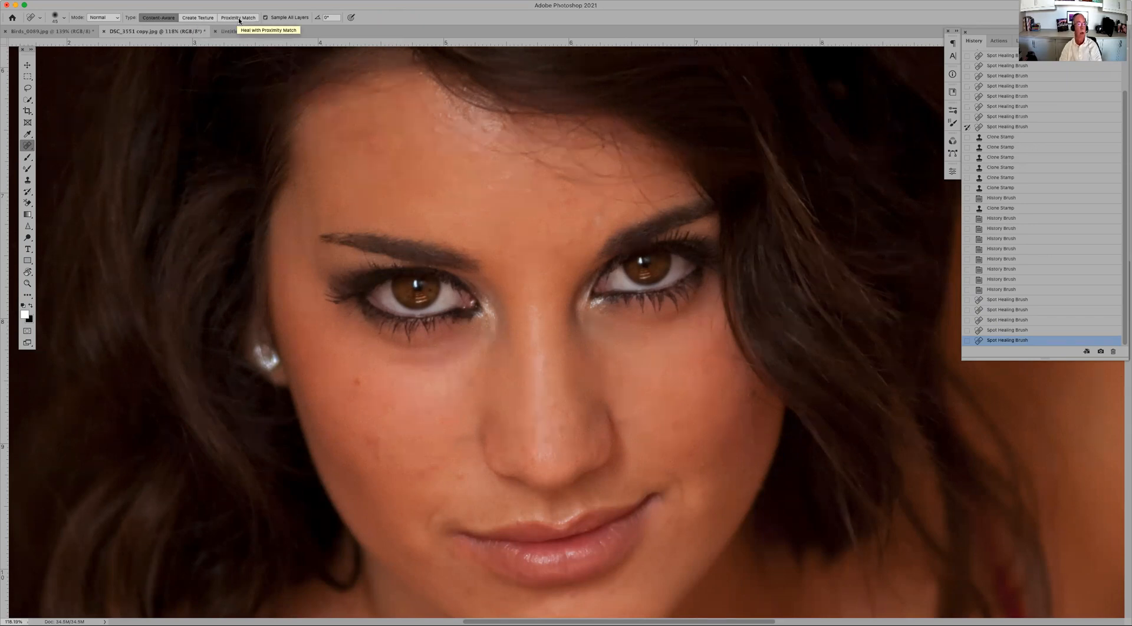
# Step: Try the Healing Brush on the cheek opposite the earring, using skin sampled from the earring-side cheek
pyautogui.rightClick(30, 147)
pyautogui.click(65, 155)
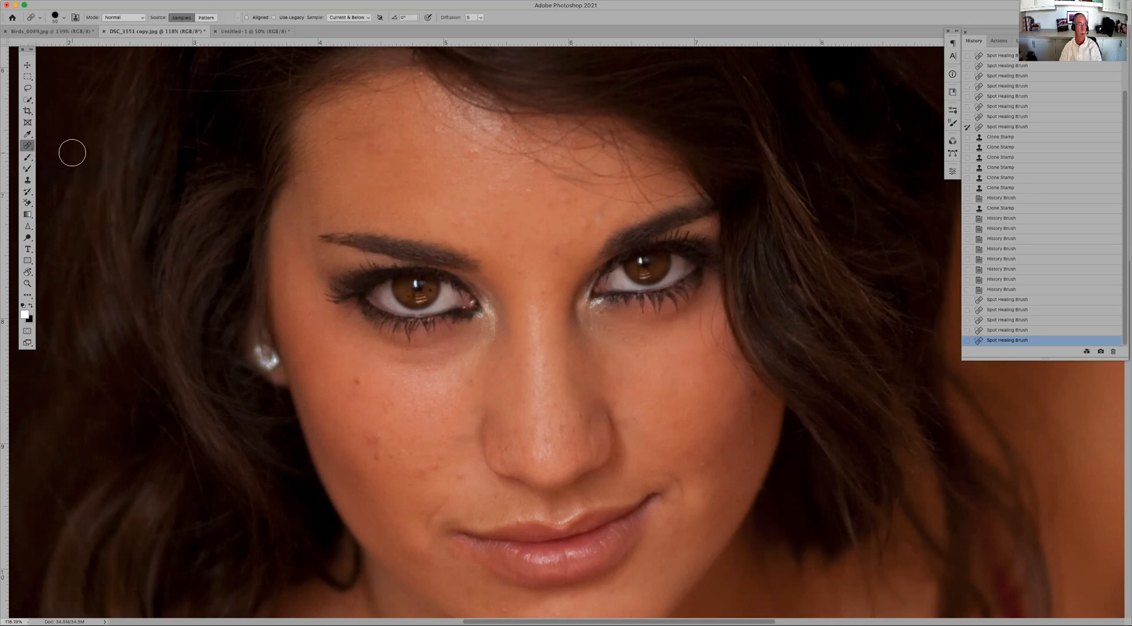
pyautogui.keyDown('alt'); pyautogui.click(404, 386); pyautogui.keyUp('alt')
pyautogui.moveTo(675, 394); pyautogui.dragTo(669, 393)
pyautogui.moveTo(653, 393); pyautogui.dragTo(652, 392)
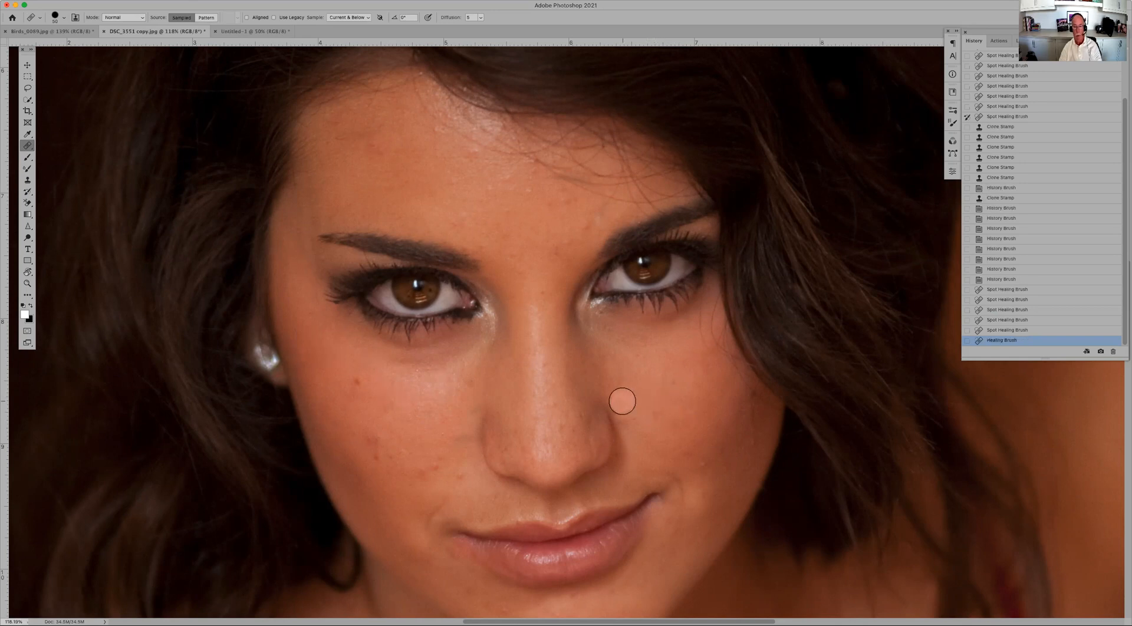
# Step: Set the Healing Brush hardness to 0% and undo the last Healing Brush stroke
pyautogui.rightClick(655, 387)
pyautogui.moveTo(685, 425); pyautogui.dragTo(669, 423)
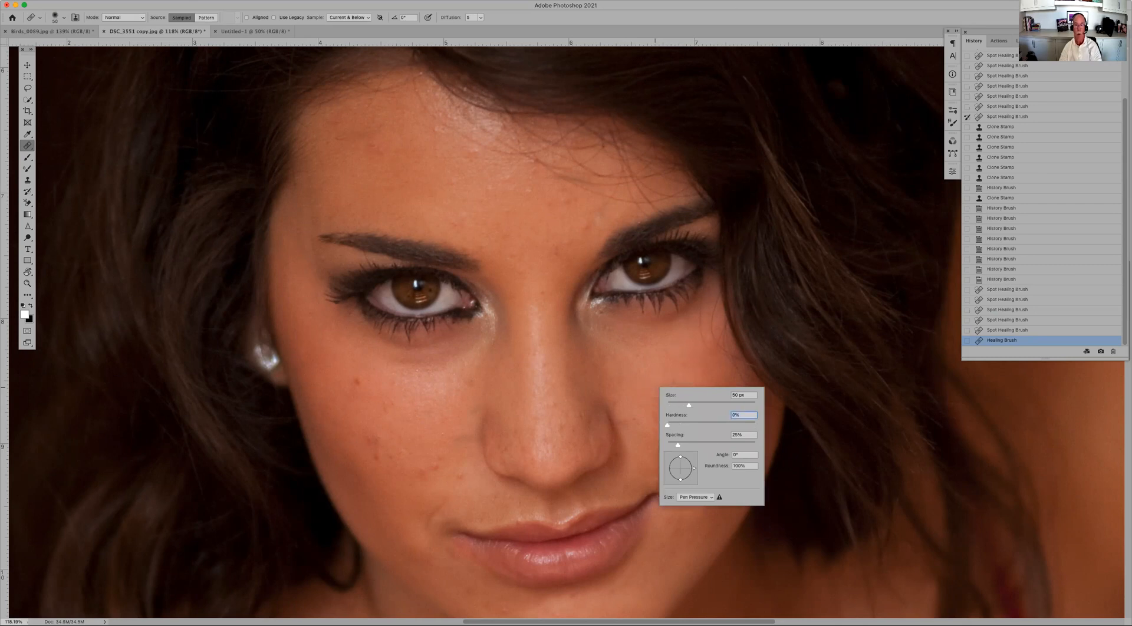
pyautogui.click(732, 11)
pyautogui.press('super+z')
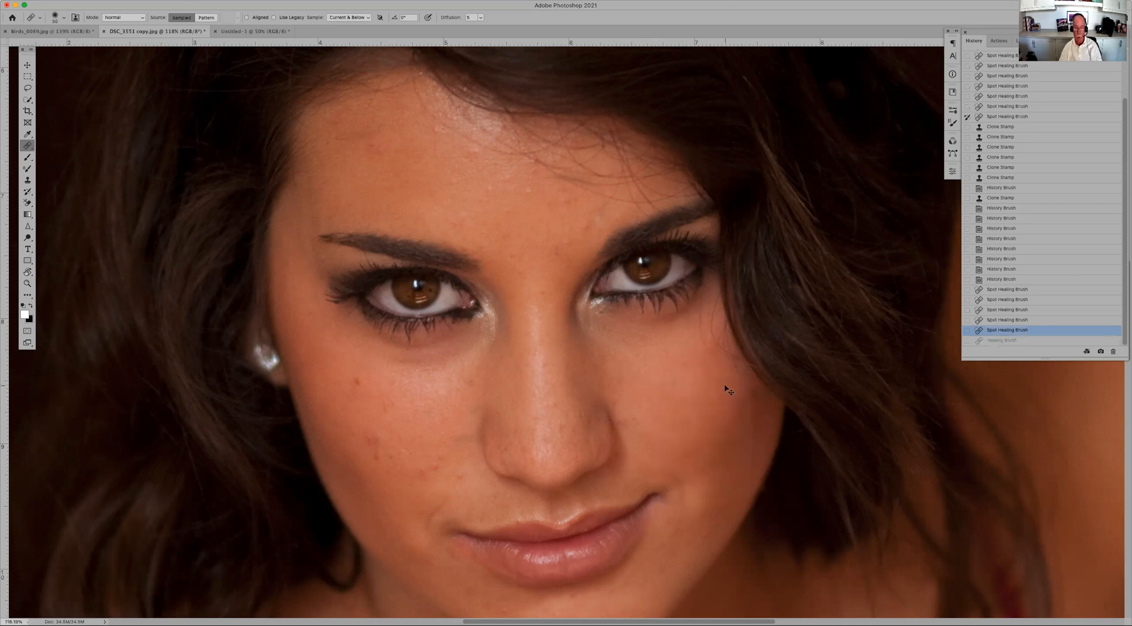
# Step: Try a smaller, soft Healing Brush over the cheek opposite the earring, with additional dabs on the cheek close up
pyautogui.click(660, 396)
pyautogui.press('[')
pyautogui.press('[')
pyautogui.press('[')
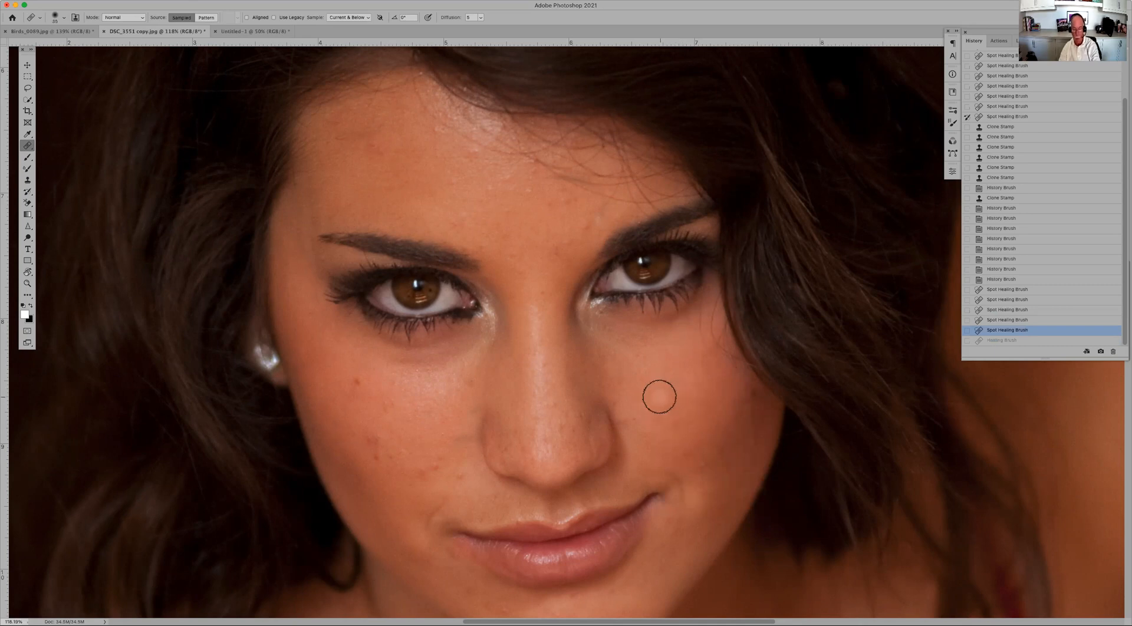
pyautogui.moveTo(684, 407)
pyautogui.mouseDown()
pyautogui.moveTo(664, 412)
pyautogui.moveTo(688, 437)
pyautogui.mouseUp()
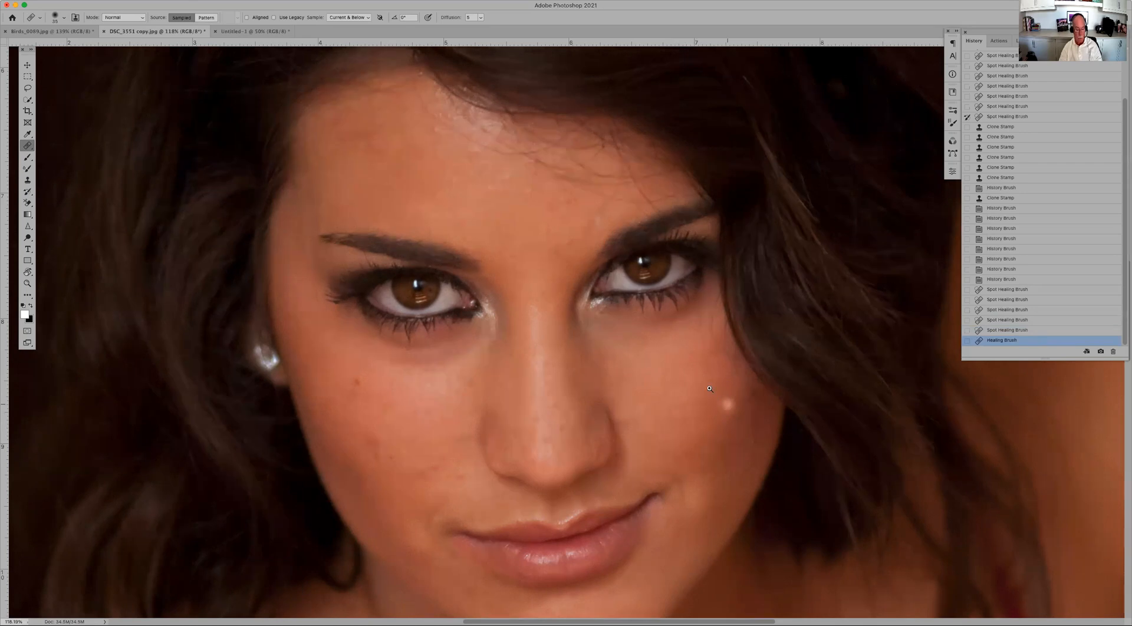
pyautogui.press('z')
pyautogui.moveTo(616, 334); pyautogui.dragTo(730, 476)
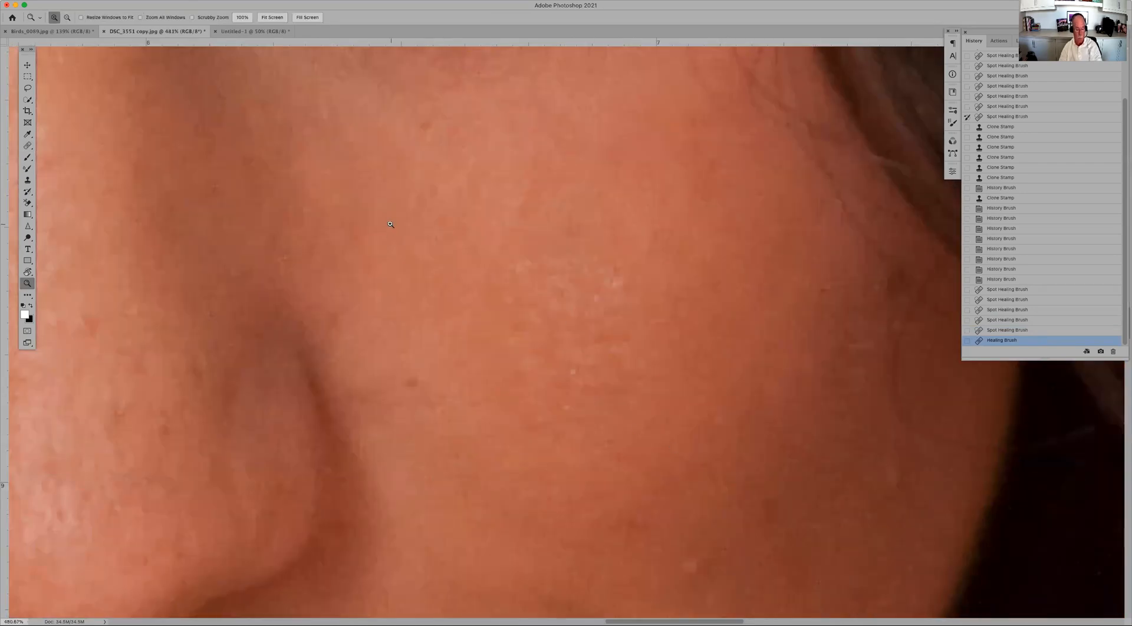
pyautogui.press('j')
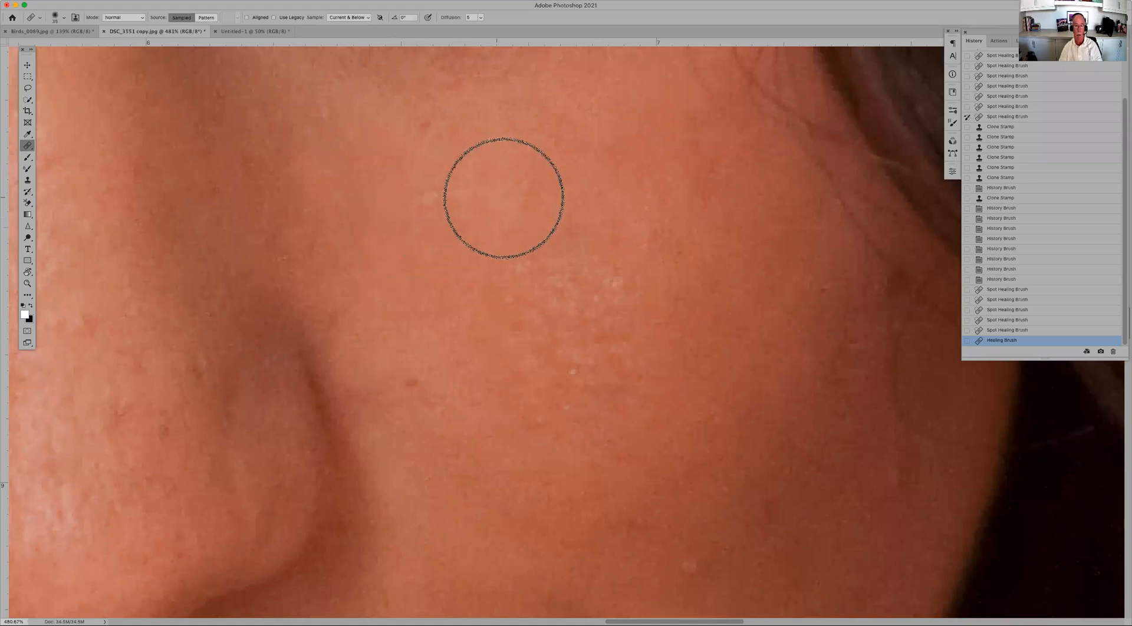
pyautogui.click(622, 60)
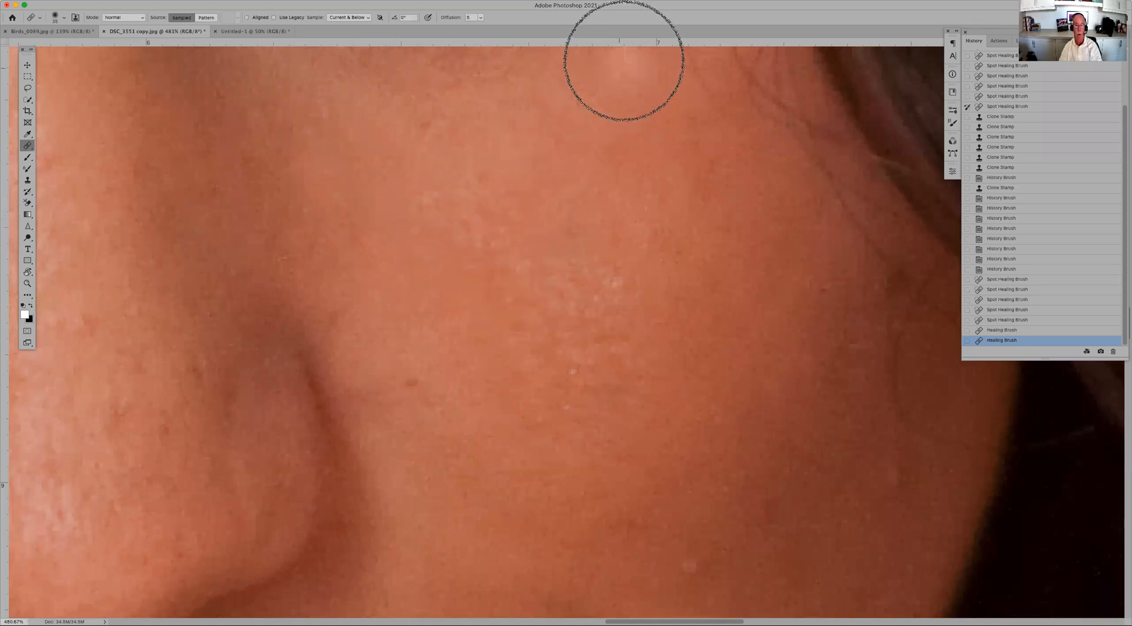
pyautogui.click(628, 54)
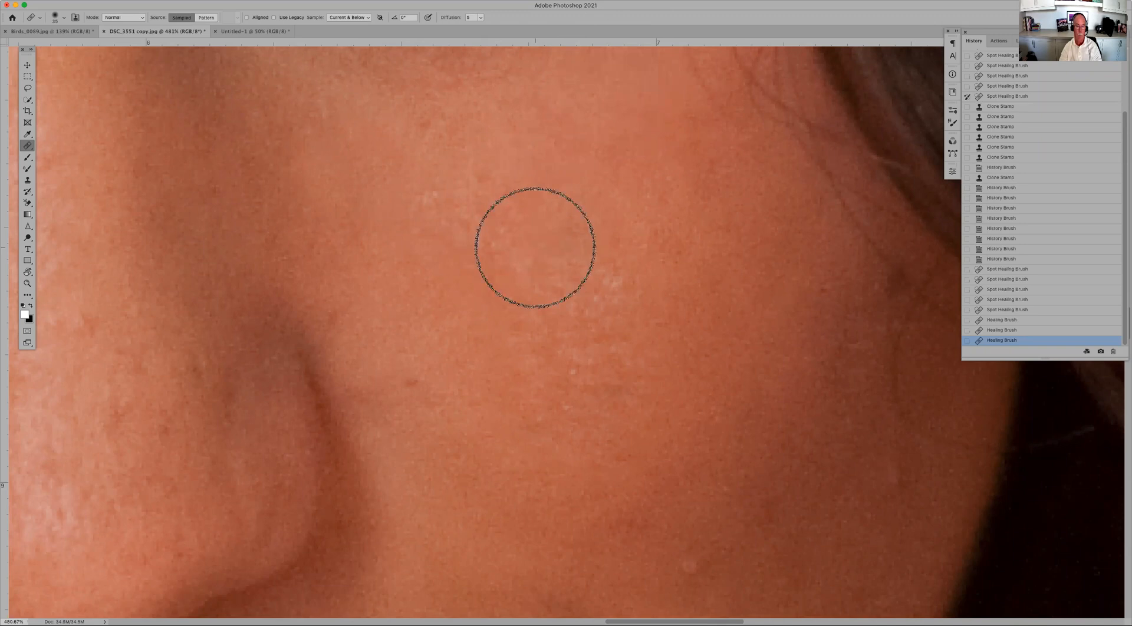
# Step: Undo the Healing Brush strokes and the last two Spot Healing Brush strokes on the cheek
pyautogui.press('super+z')
pyautogui.press('super+z')
pyautogui.press('super+z')
pyautogui.press('super+z')
pyautogui.press('super+z')
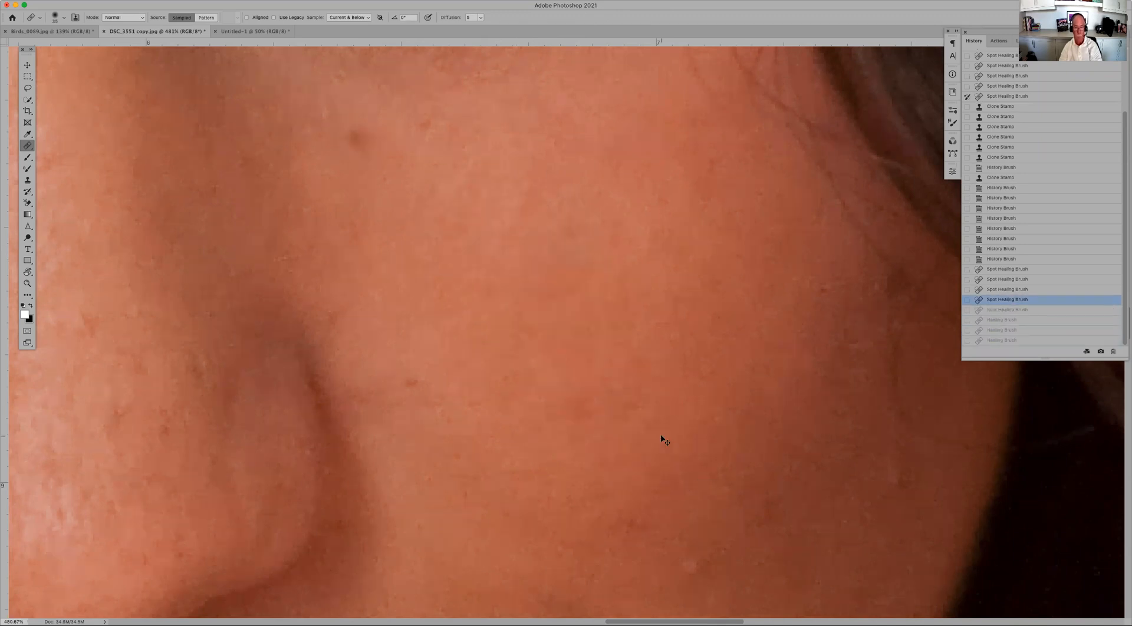
# Step: Try cloning the blemish on the earring-side cheek onto the opposite cheek with the Clone Stamp, and undo the stroke
pyautogui.press('super+0')
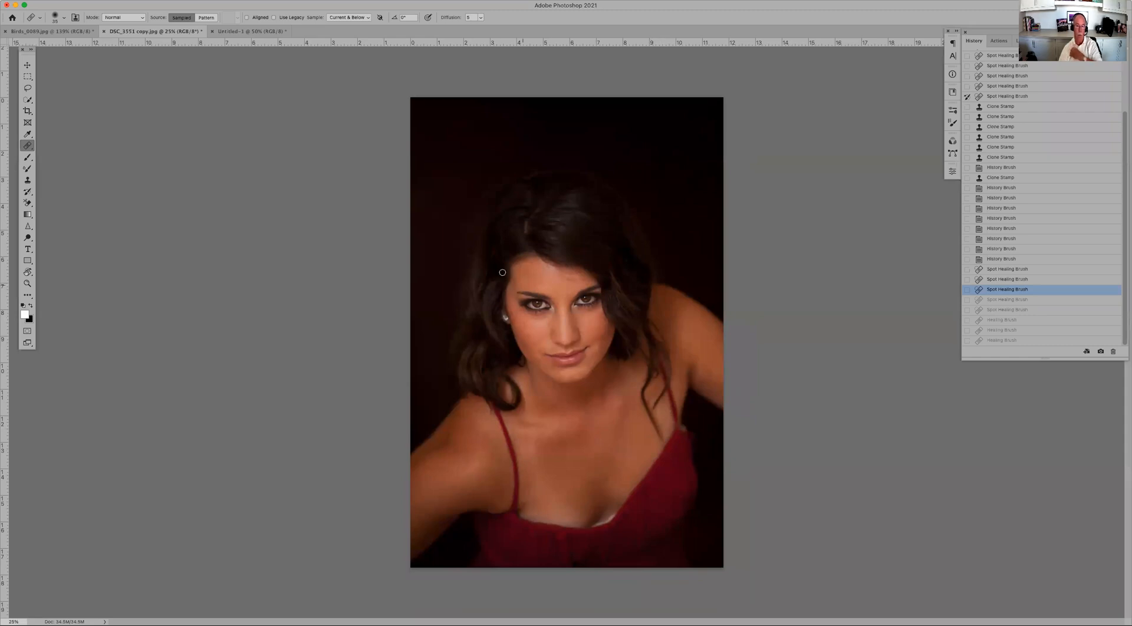
pyautogui.press('z')
pyautogui.moveTo(486, 244)
pyautogui.mouseDown()
pyautogui.moveTo(529, 260)
pyautogui.moveTo(630, 375)
pyautogui.mouseUp()
pyautogui.click(573, 348)
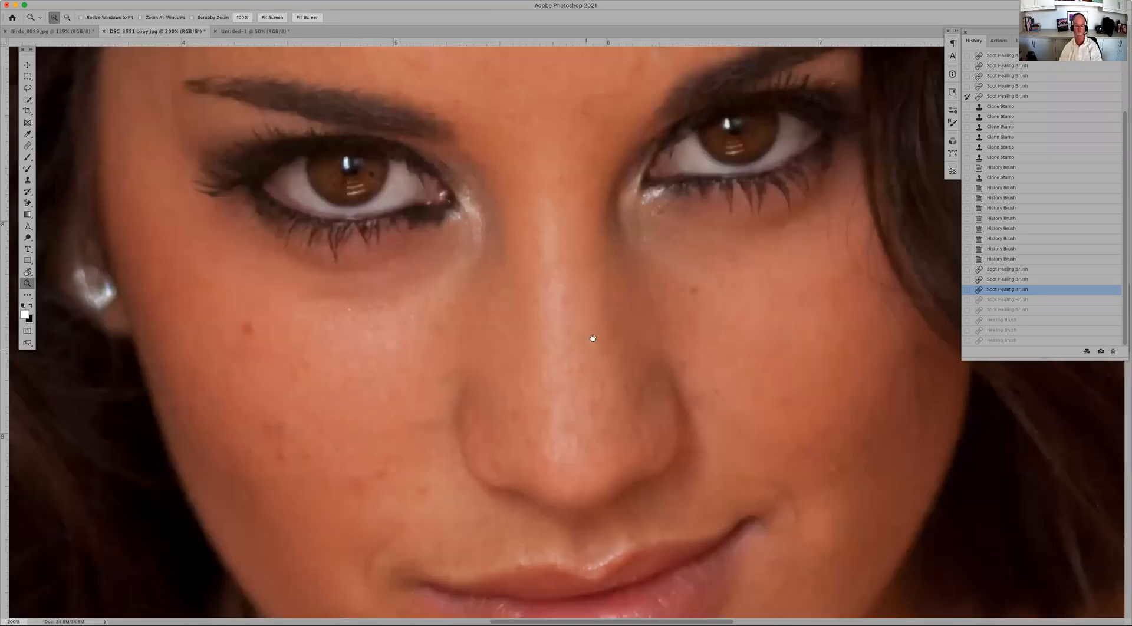
pyautogui.hscroll(3, 503, 321)
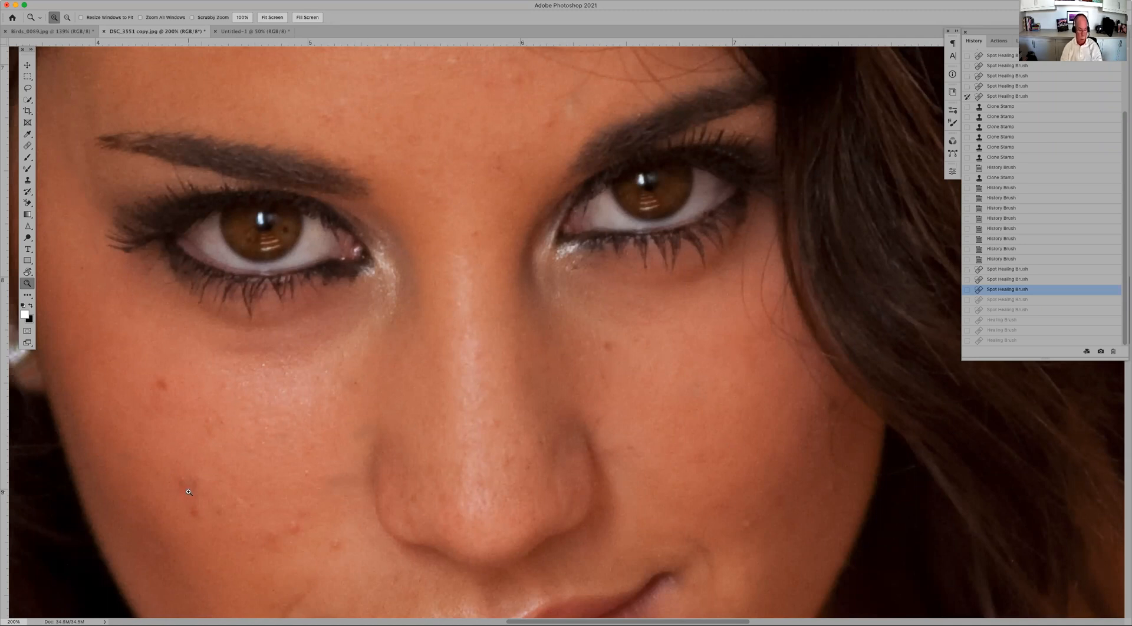
pyautogui.press('s')
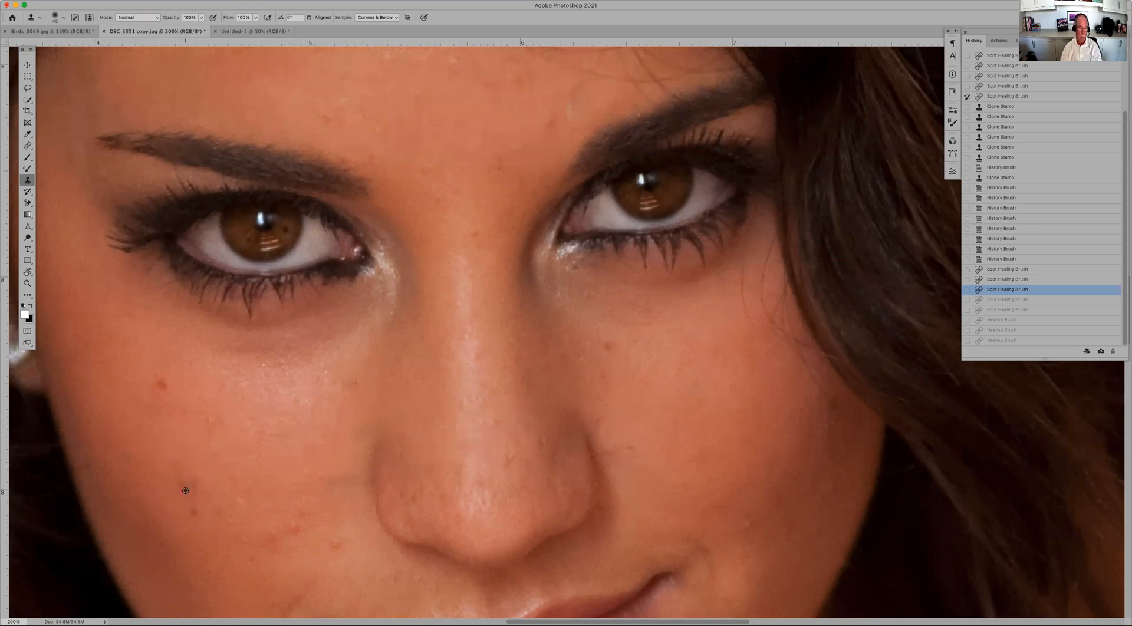
pyautogui.keyDown('alt'); pyautogui.click(193, 488); pyautogui.keyUp('alt')
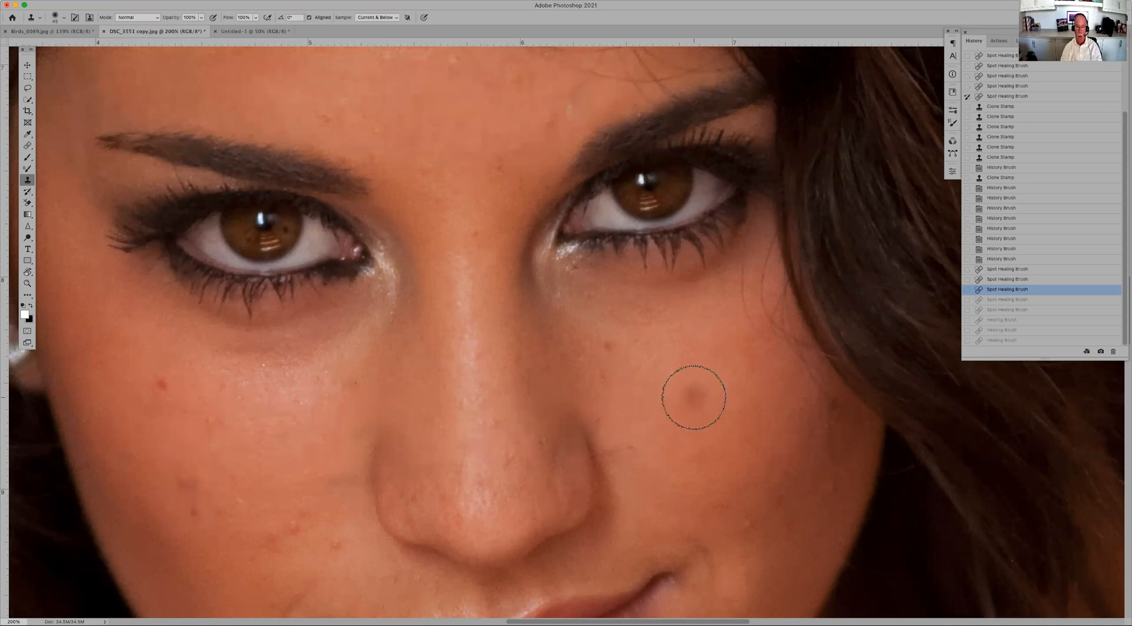
pyautogui.moveTo(712, 402)
pyautogui.mouseDown()
pyautogui.moveTo(739, 409)
pyautogui.moveTo(742, 438)
pyautogui.moveTo(670, 433)
pyautogui.moveTo(655, 386)
pyautogui.moveTo(703, 387)
pyautogui.moveTo(693, 402)
pyautogui.moveTo(744, 413)
pyautogui.moveTo(743, 458)
pyautogui.mouseUp()
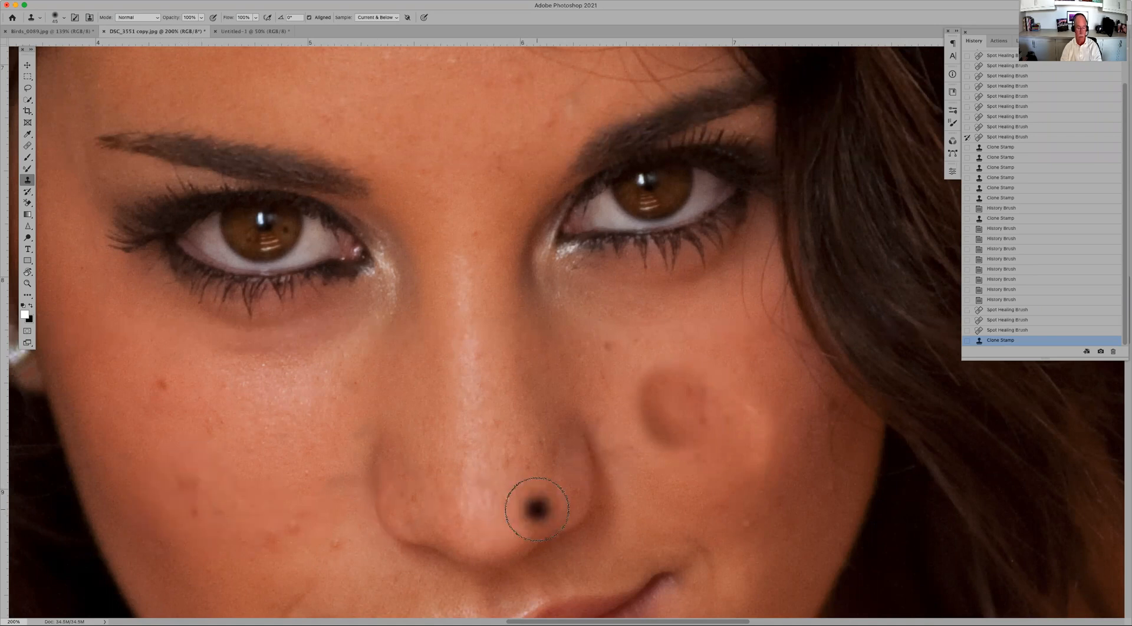
pyautogui.press('super+z')
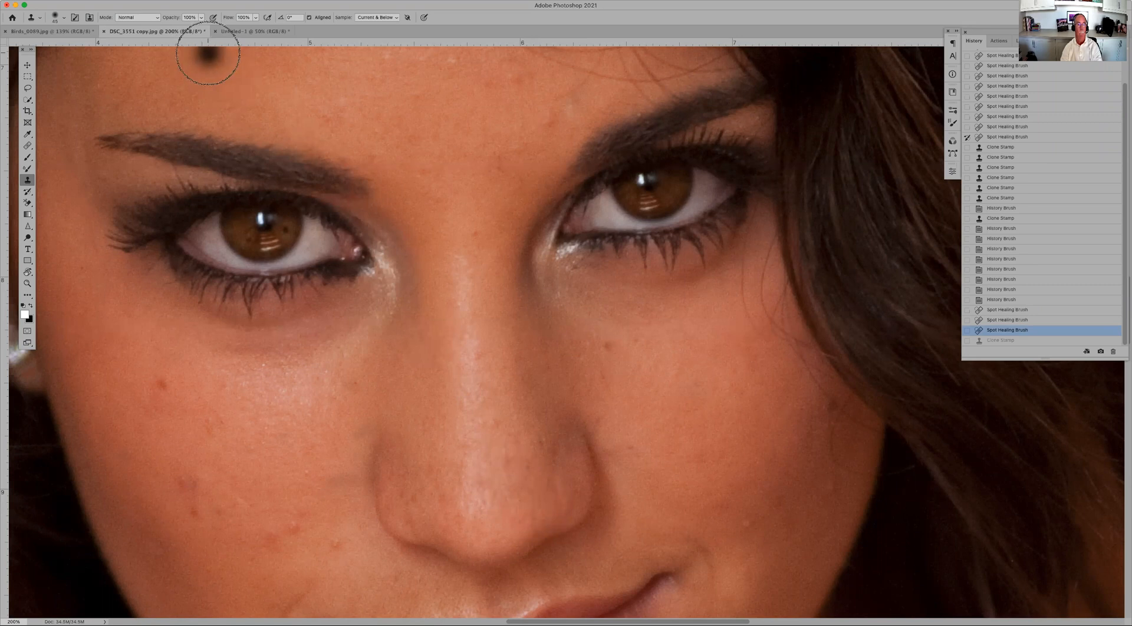
# Step: Sample clean skin on the cheek opposite the earring and set the Clone Stamp's blending mode to Lighten
pyautogui.click(156, 19)
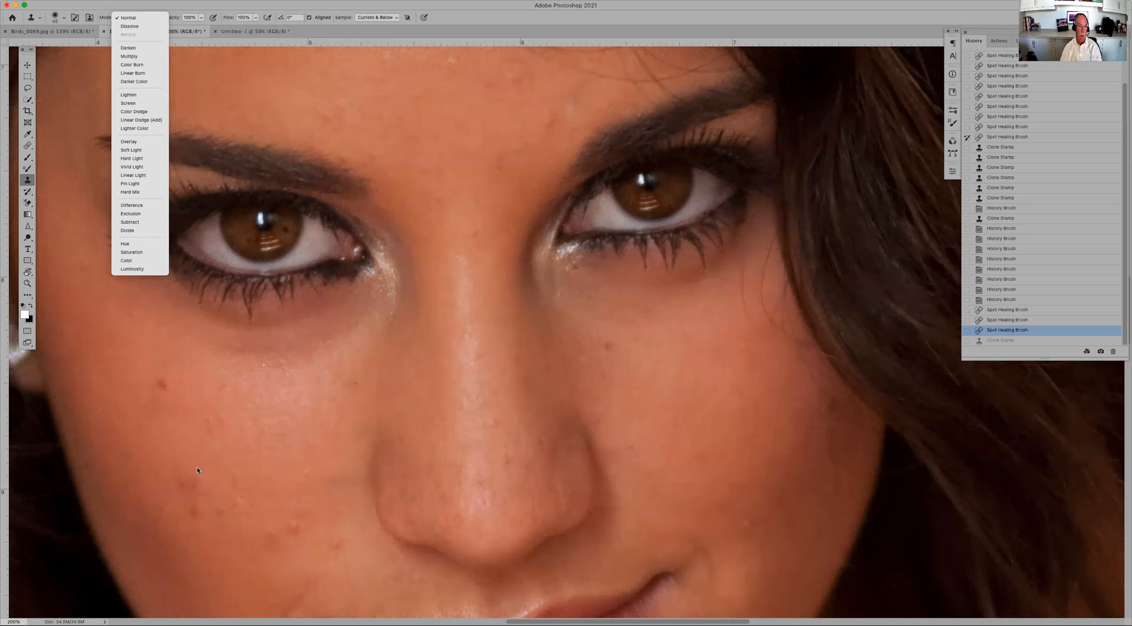
pyautogui.click(703, 419)
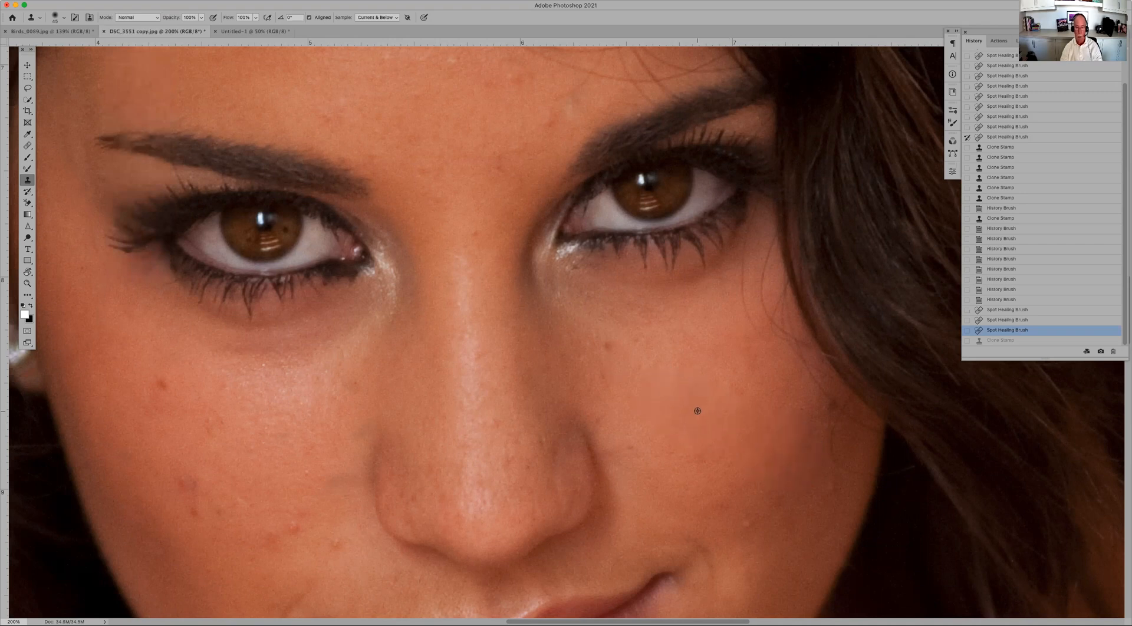
pyautogui.click(132, 18)
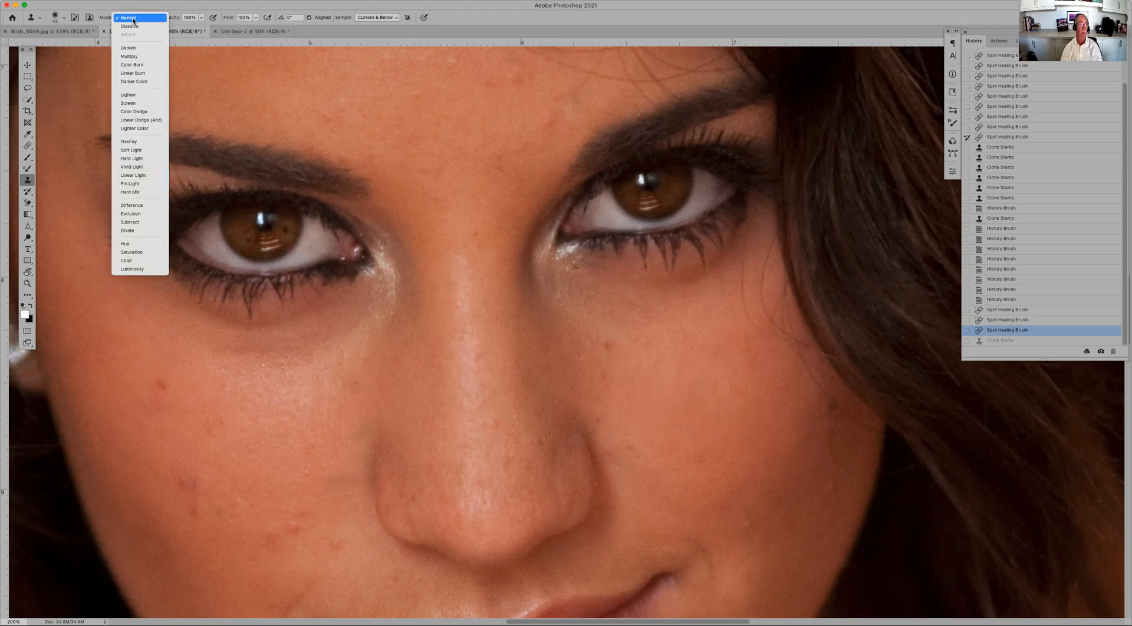
pyautogui.click(139, 94)
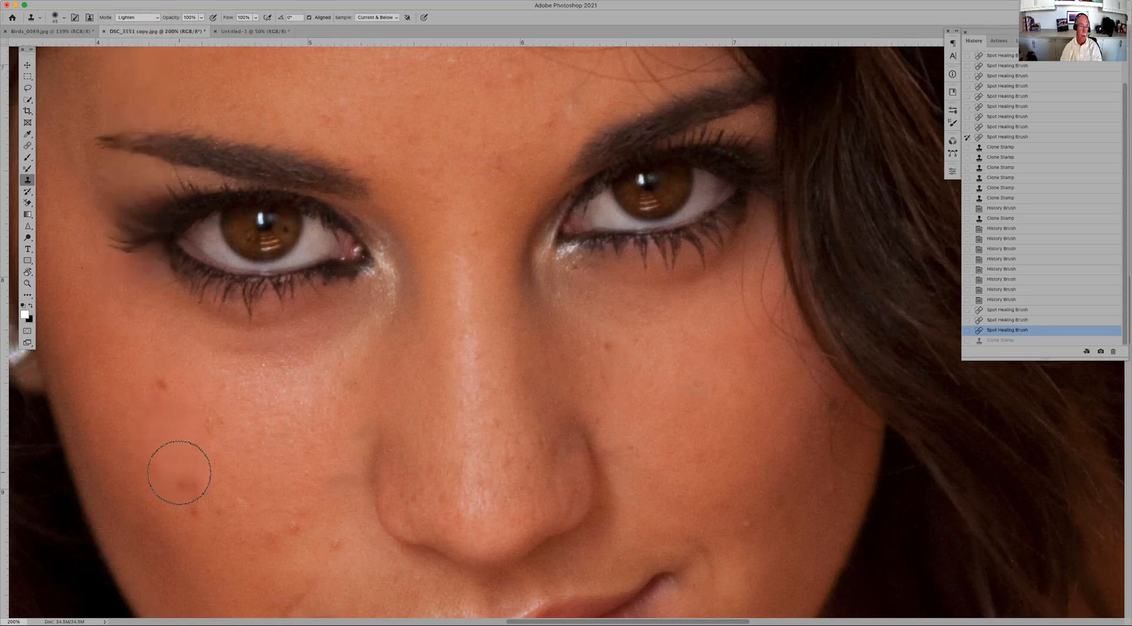
# Step: Paint over the dark blemishes and outer edge of the earring-side cheek with the Clone Stamp in Lighten mode
pyautogui.moveTo(193, 504)
pyautogui.mouseDown()
pyautogui.moveTo(231, 501)
pyautogui.moveTo(225, 510)
pyautogui.moveTo(219, 467)
pyautogui.mouseUp()
pyautogui.moveTo(209, 407)
pyautogui.mouseDown()
pyautogui.moveTo(208, 435)
pyautogui.moveTo(155, 382)
pyautogui.moveTo(141, 450)
pyautogui.mouseUp()
pyautogui.click(156, 385)
pyautogui.click(155, 396)
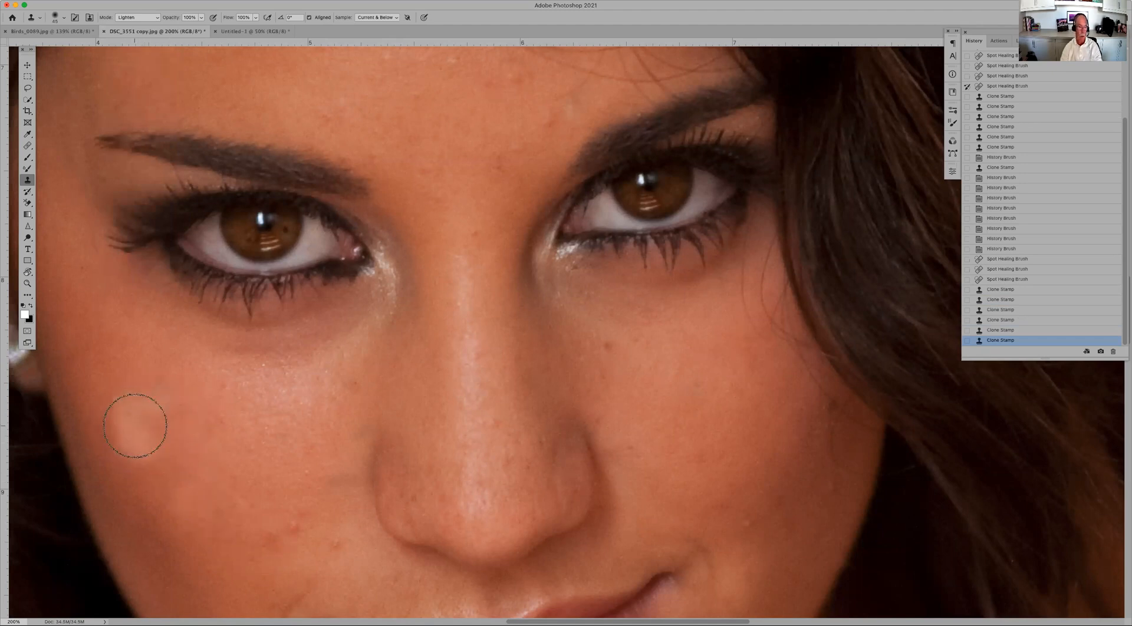
pyautogui.moveTo(139, 443); pyautogui.dragTo(129, 518)
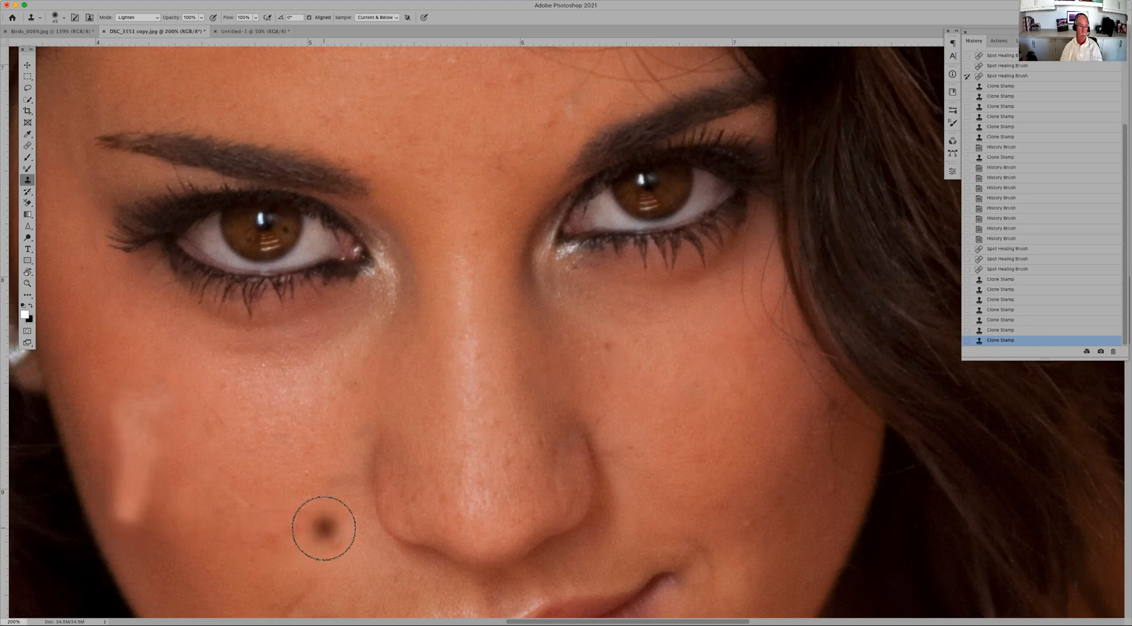
# Step: Undo the last two Clone Stamp strokes and set the Clone Stamp's blending mode to Darken
pyautogui.press('super+z')
pyautogui.press('super+z')
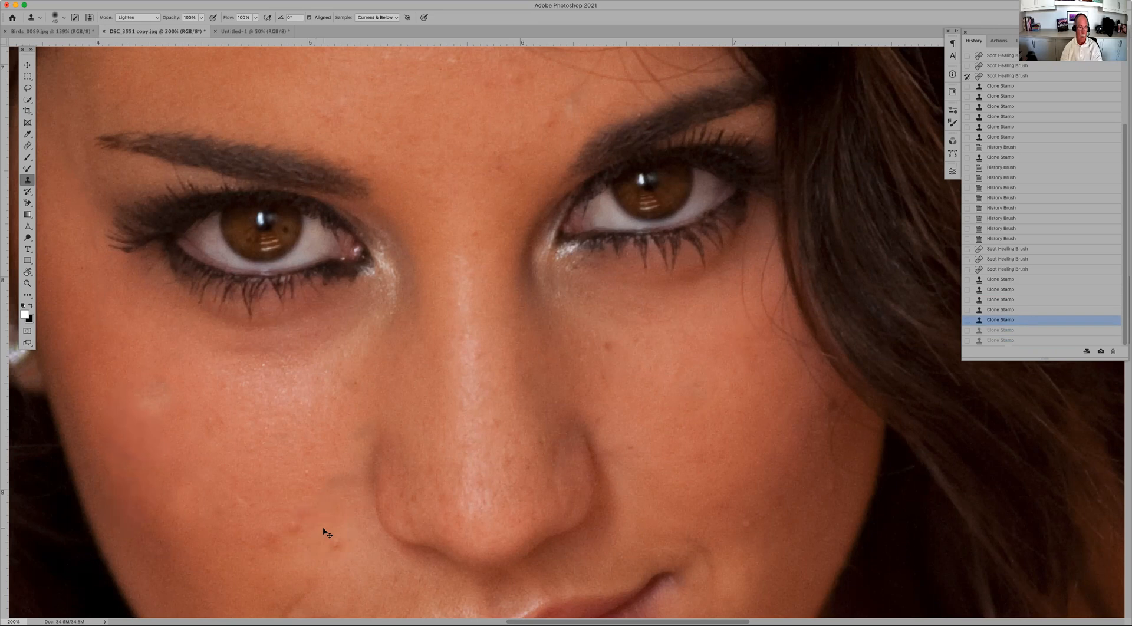
pyautogui.click(149, 14)
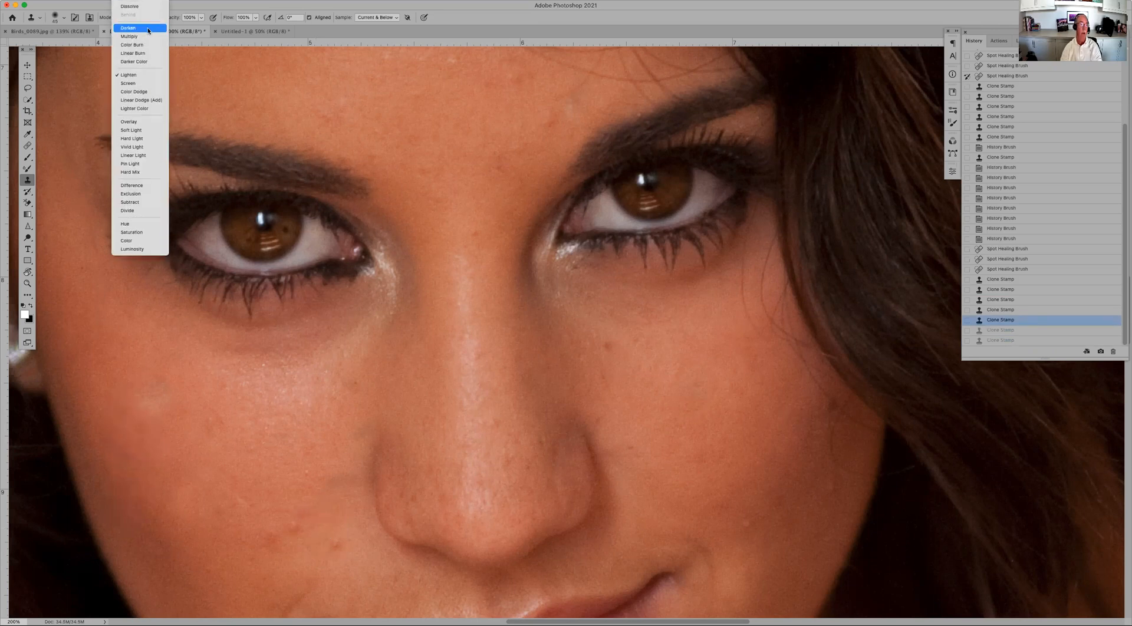
pyautogui.click(148, 29)
# Step: Paint over the edge and light blemish of the earring-side cheek in Darken mode, resampling a darker area of the opposite cheek
pyautogui.moveTo(145, 462)
pyautogui.mouseDown()
pyautogui.moveTo(116, 509)
pyautogui.moveTo(142, 527)
pyautogui.moveTo(164, 579)
pyautogui.moveTo(131, 529)
pyautogui.moveTo(165, 554)
pyautogui.moveTo(148, 545)
pyautogui.moveTo(173, 573)
pyautogui.mouseUp()
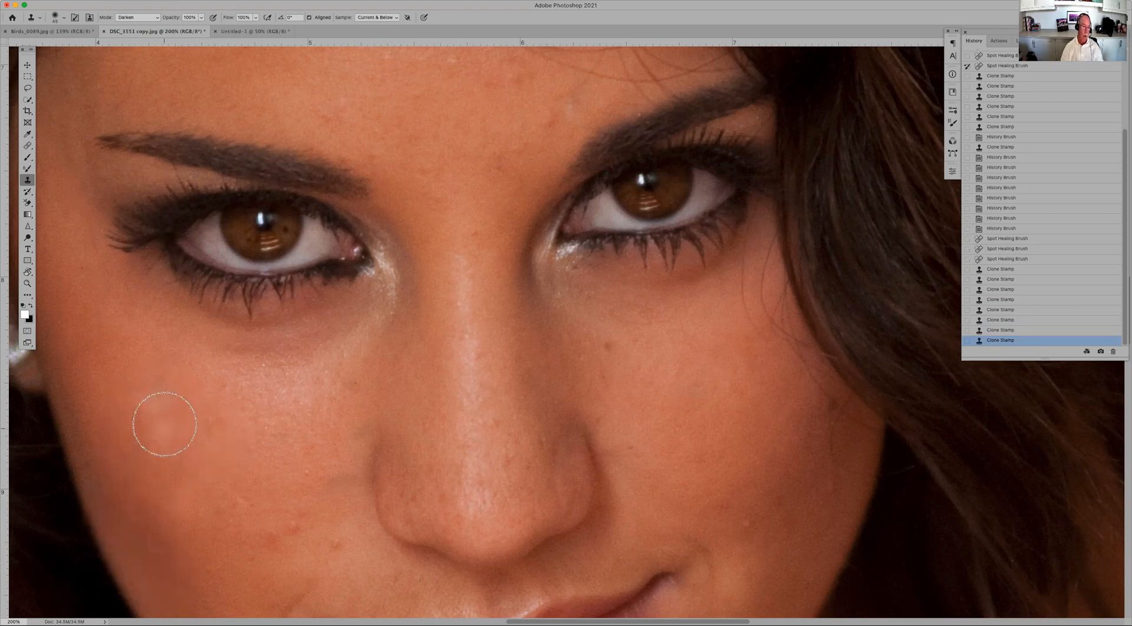
pyautogui.click(157, 415)
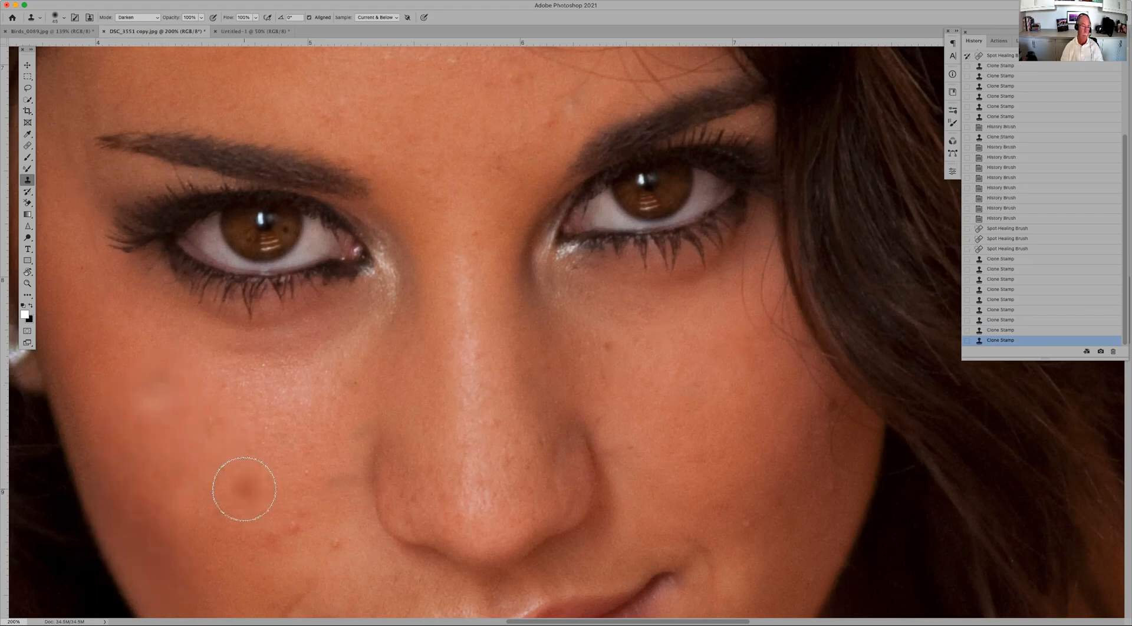
pyautogui.keyDown('alt'); pyautogui.click(719, 451); pyautogui.keyUp('alt')
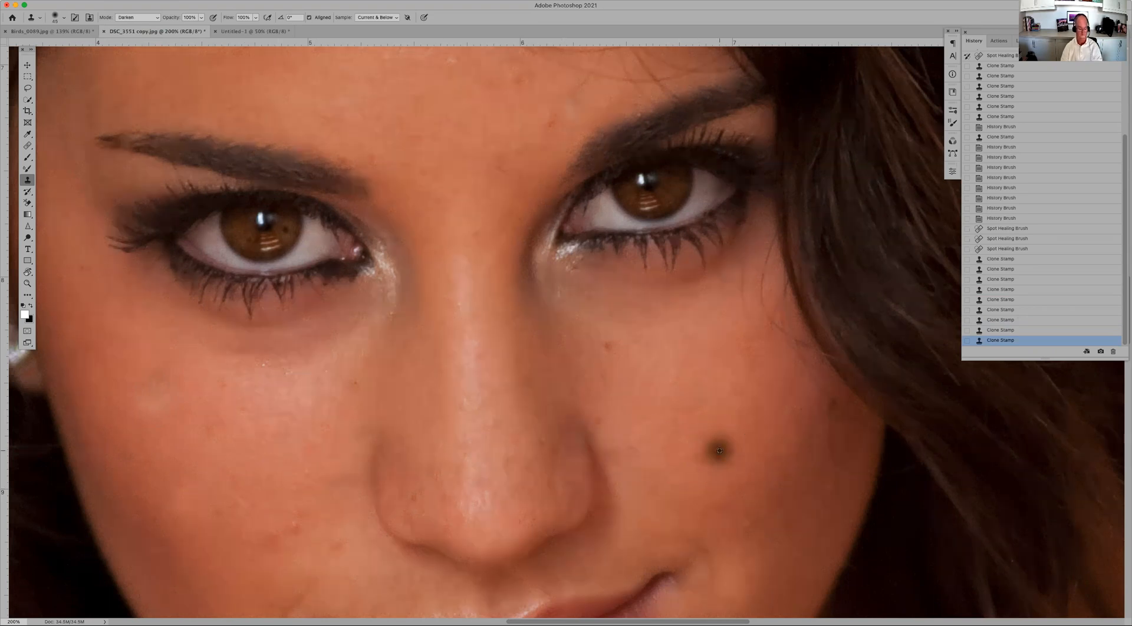
pyautogui.moveTo(133, 372); pyautogui.dragTo(167, 396)
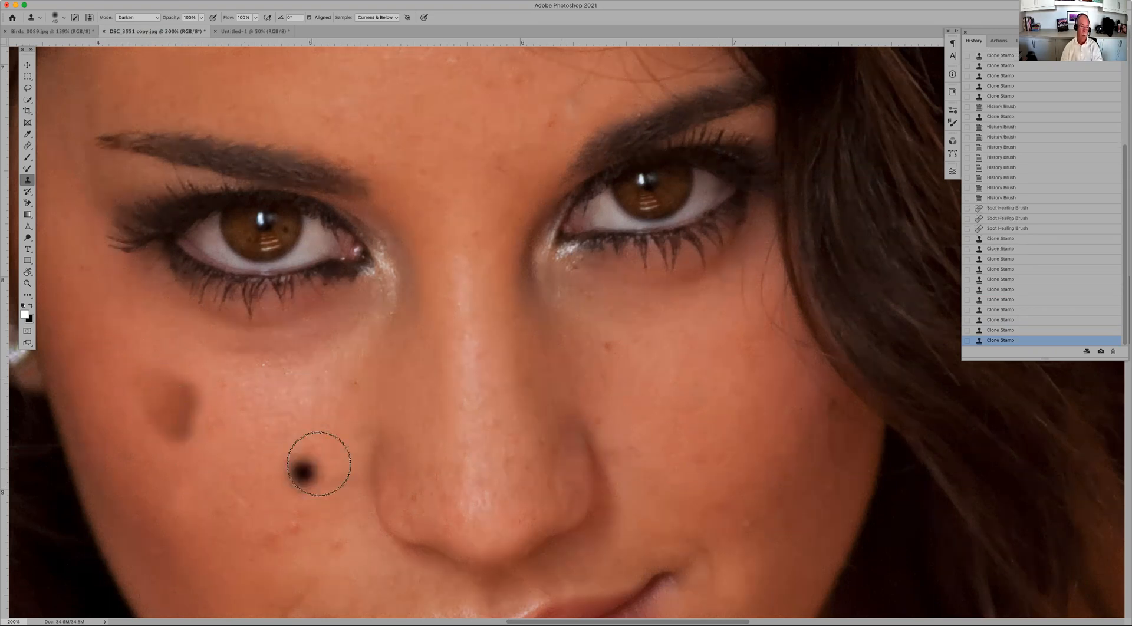
# Step: Undo the last five Clone Stamp strokes on the earring-side cheek
pyautogui.press('super+z')
pyautogui.press('super+z')
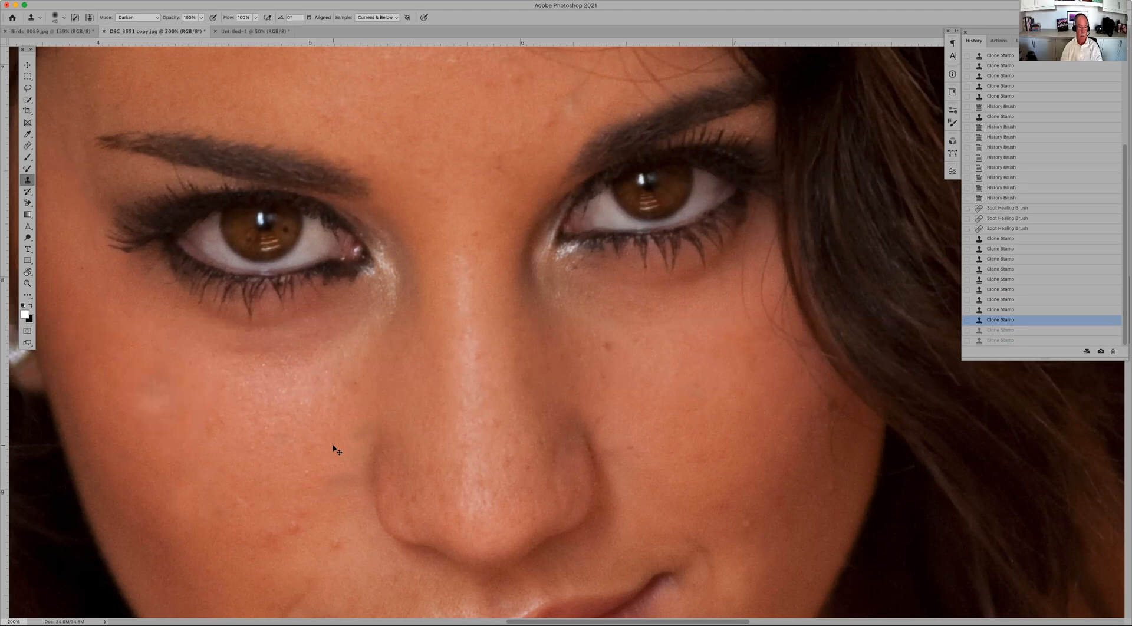
pyautogui.press('super+z')
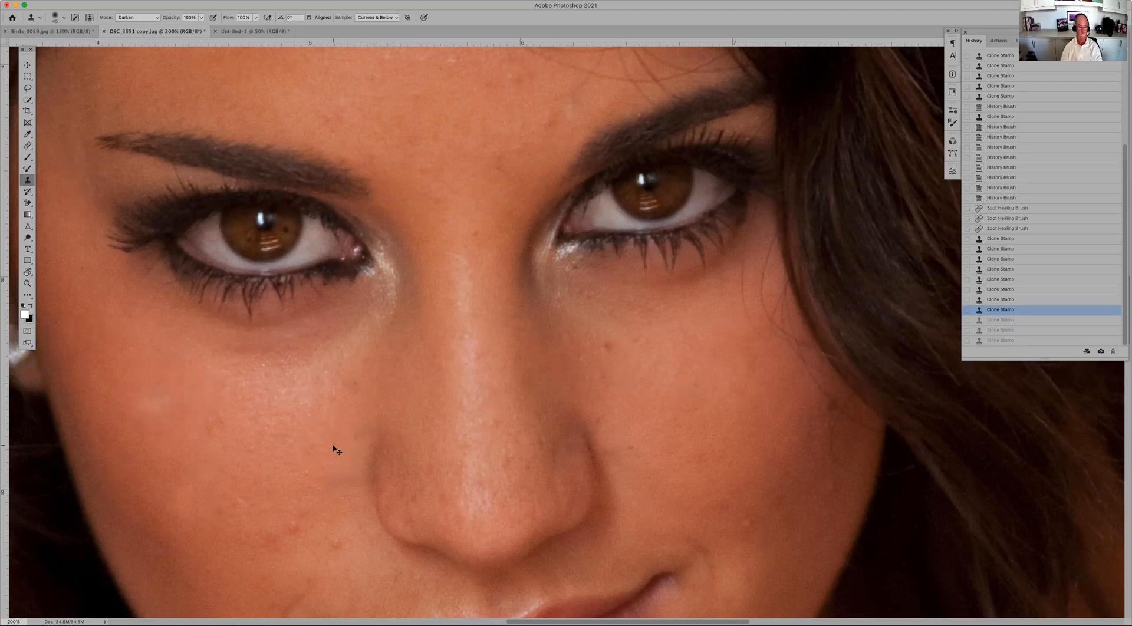
pyautogui.press('super+z')
pyautogui.press('super+z')
pyautogui.click(333, 446)
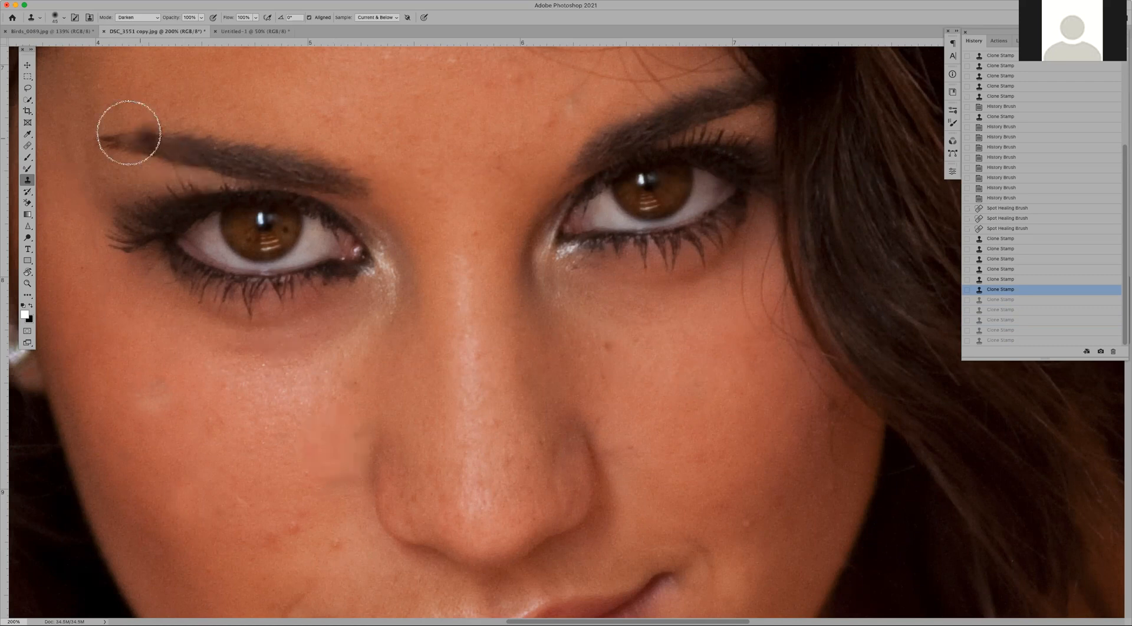
# Step: Try to sample a source point on the cheek opposite the earring with the Spot Healing Brush
pyautogui.click(26, 147)
pyautogui.rightClick(26, 149)
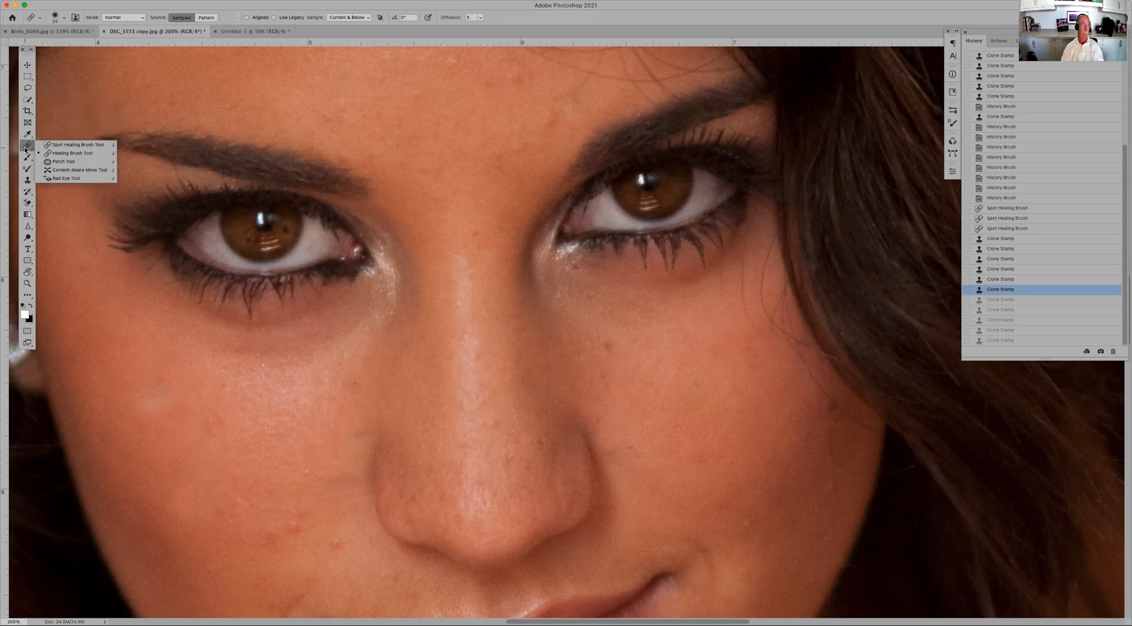
pyautogui.click(73, 145)
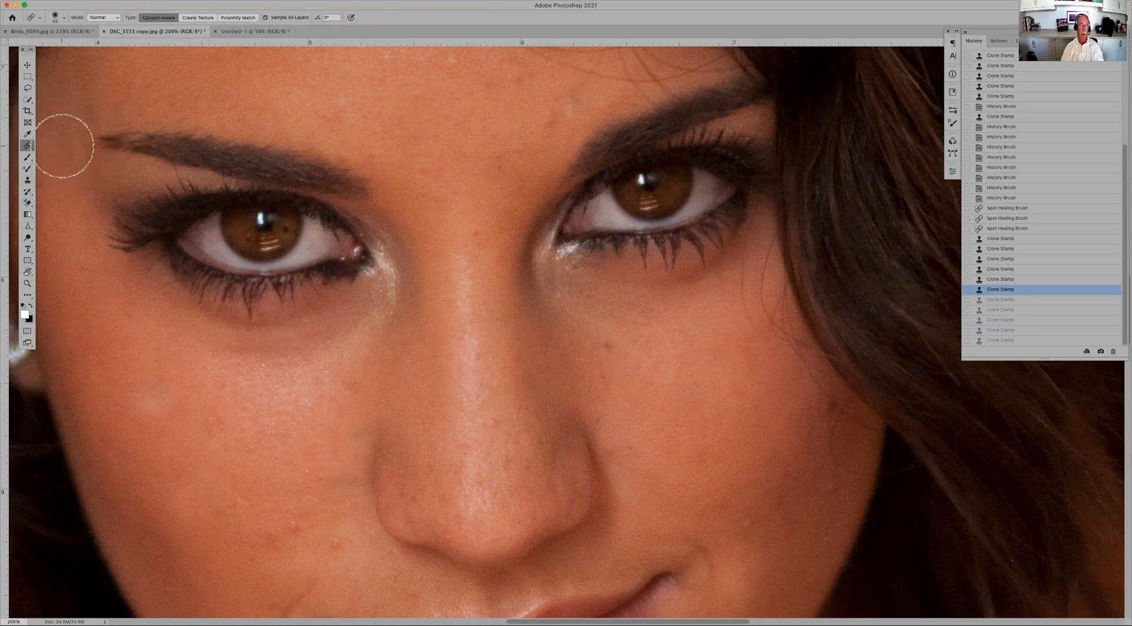
pyautogui.rightClick(28, 148)
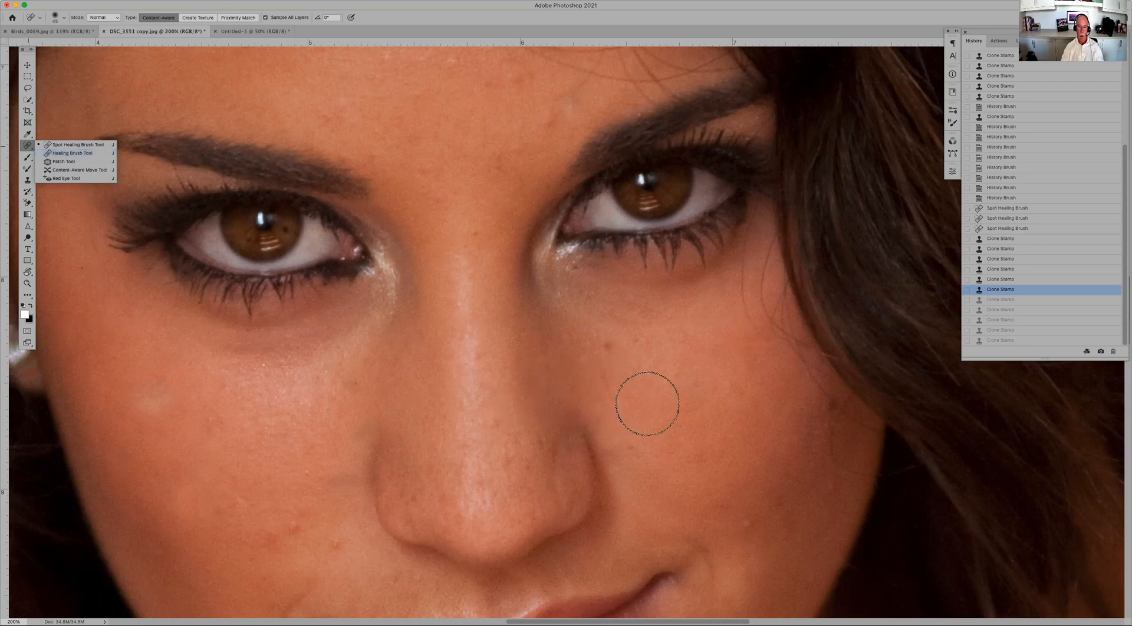
pyautogui.keyDown('alt'); pyautogui.click(723, 384); pyautogui.keyUp('alt')
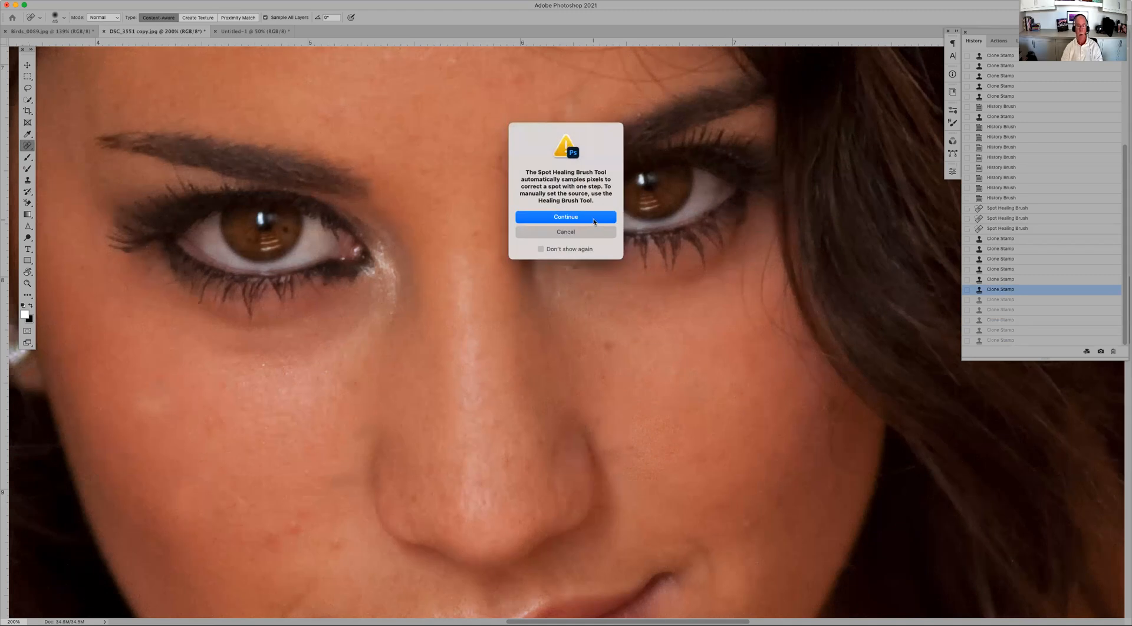
pyautogui.click(593, 222)
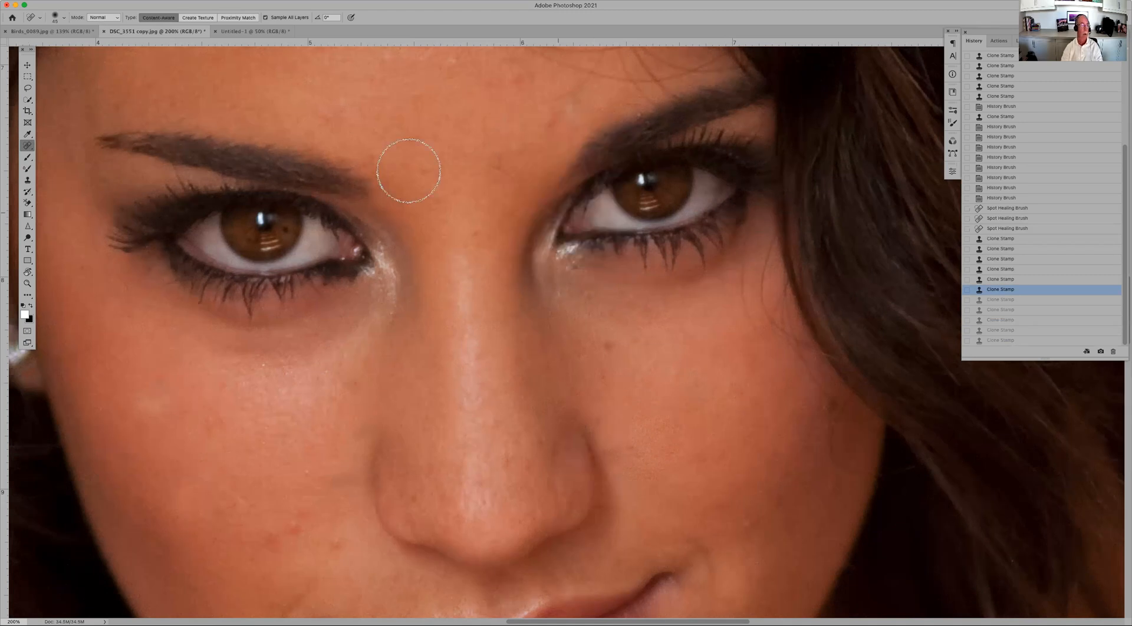
# Step: Sample clean skin on the cheek opposite the earring and paint over the earring-side cheek's blemishes with the Healing Brush
pyautogui.click(32, 147)
pyautogui.click(79, 153)
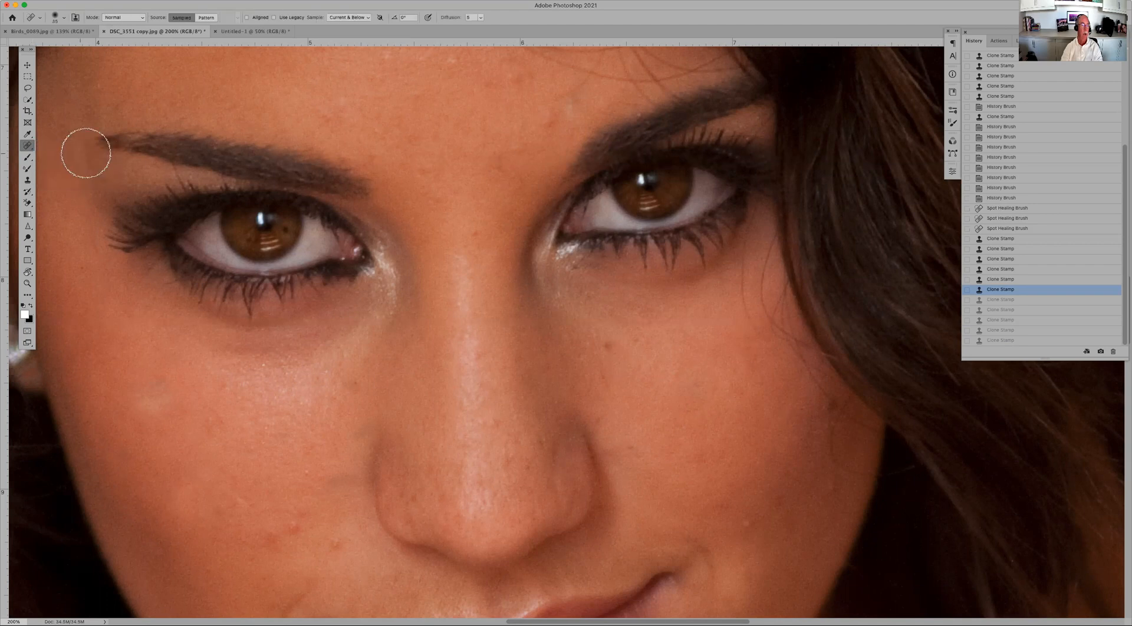
pyautogui.keyDown('alt'); pyautogui.click(711, 399); pyautogui.keyUp('alt')
pyautogui.moveTo(157, 392)
pyautogui.mouseDown()
pyautogui.moveTo(146, 394)
pyautogui.moveTo(179, 437)
pyautogui.mouseUp()
pyautogui.moveTo(291, 375)
pyautogui.mouseDown()
pyautogui.moveTo(251, 363)
pyautogui.moveTo(280, 365)
pyautogui.moveTo(267, 377)
pyautogui.moveTo(289, 404)
pyautogui.mouseUp()
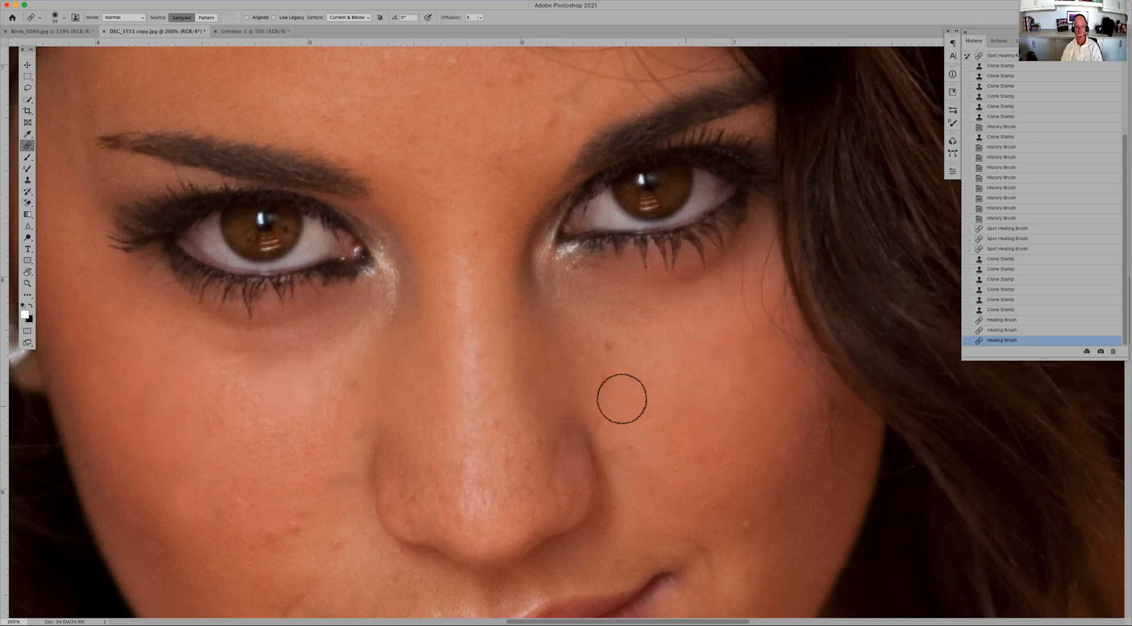
pyautogui.moveTo(354, 387); pyautogui.dragTo(338, 395)
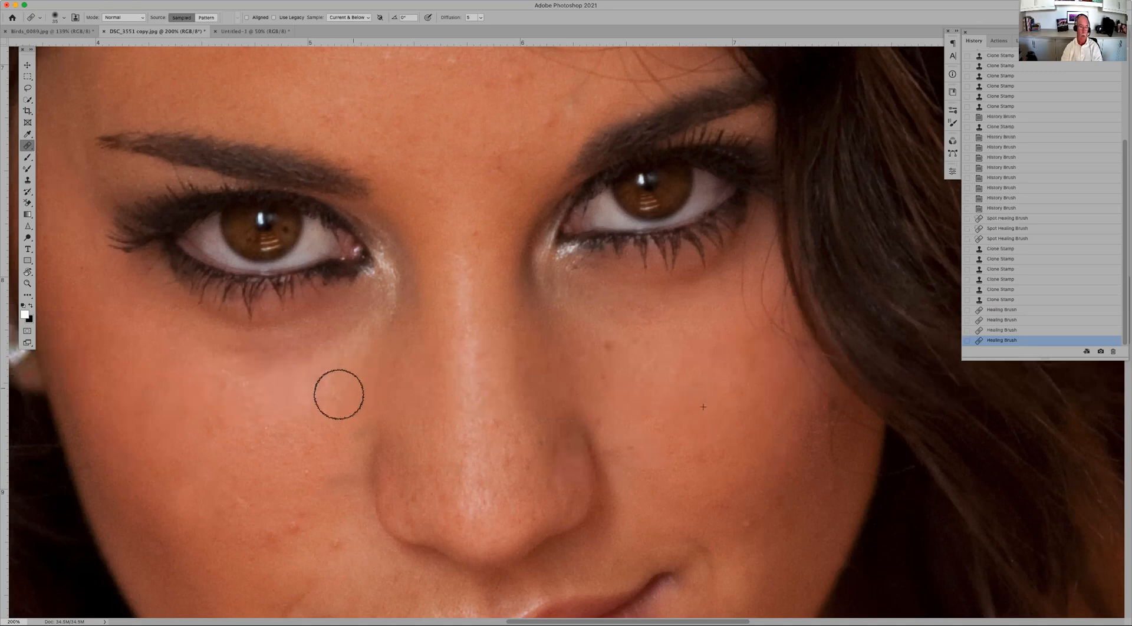
pyautogui.moveTo(192, 422)
pyautogui.mouseDown()
pyautogui.moveTo(221, 439)
pyautogui.moveTo(229, 396)
pyautogui.mouseUp()
pyautogui.moveTo(296, 400); pyautogui.dragTo(290, 419)
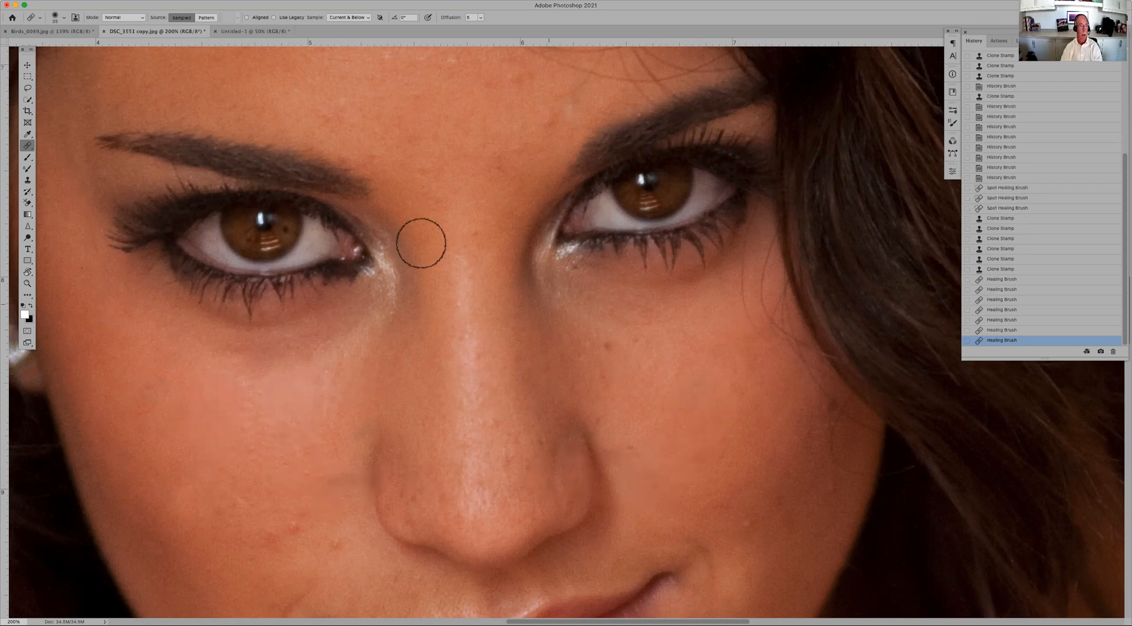
# Step: Try cloning skin from the opposite cheek onto the earring-side cheek with the Clone Stamp in Darken mode, and undo the stroke
pyautogui.click(28, 180)
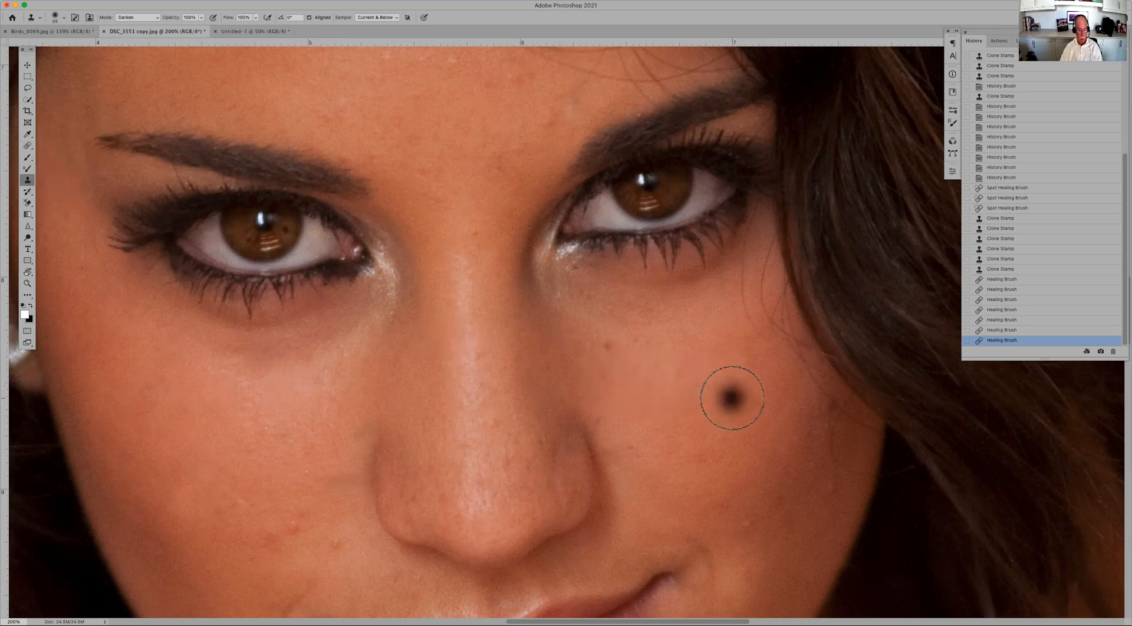
pyautogui.keyDown('alt'); pyautogui.click(732, 398); pyautogui.keyUp('alt')
pyautogui.moveTo(247, 378)
pyautogui.mouseDown()
pyautogui.moveTo(228, 406)
pyautogui.moveTo(283, 404)
pyautogui.moveTo(256, 408)
pyautogui.moveTo(277, 410)
pyautogui.moveTo(248, 422)
pyautogui.mouseUp()
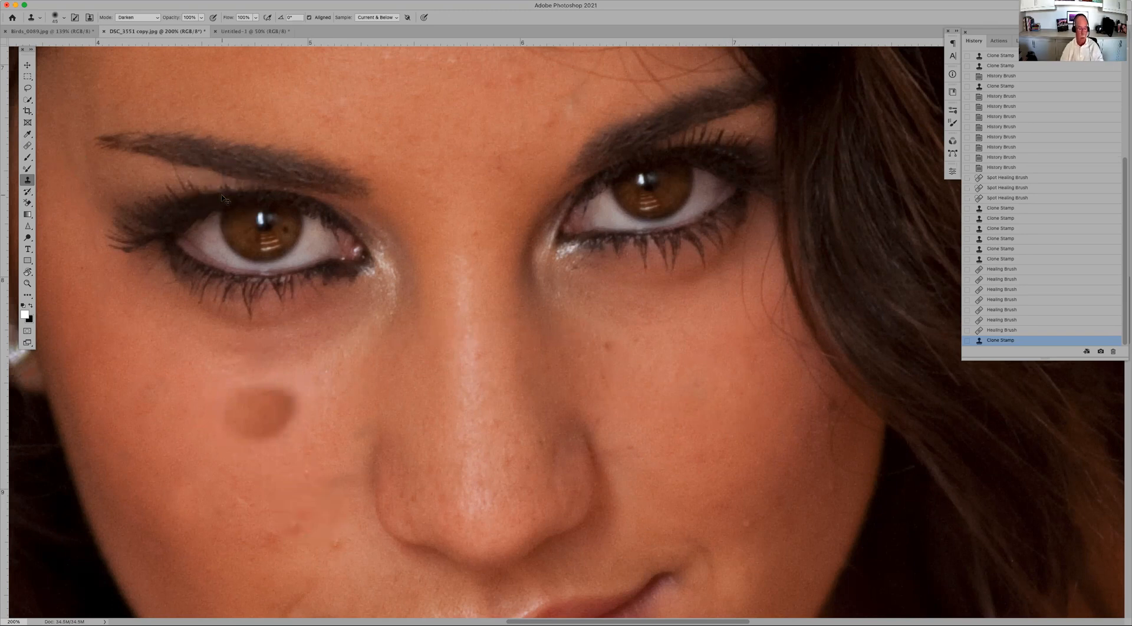
pyautogui.press('super+z')
# Step: Set the Clone Stamp's mode to Normal, try a single dab on the earring-side cheek, and undo it
pyautogui.click(124, 18)
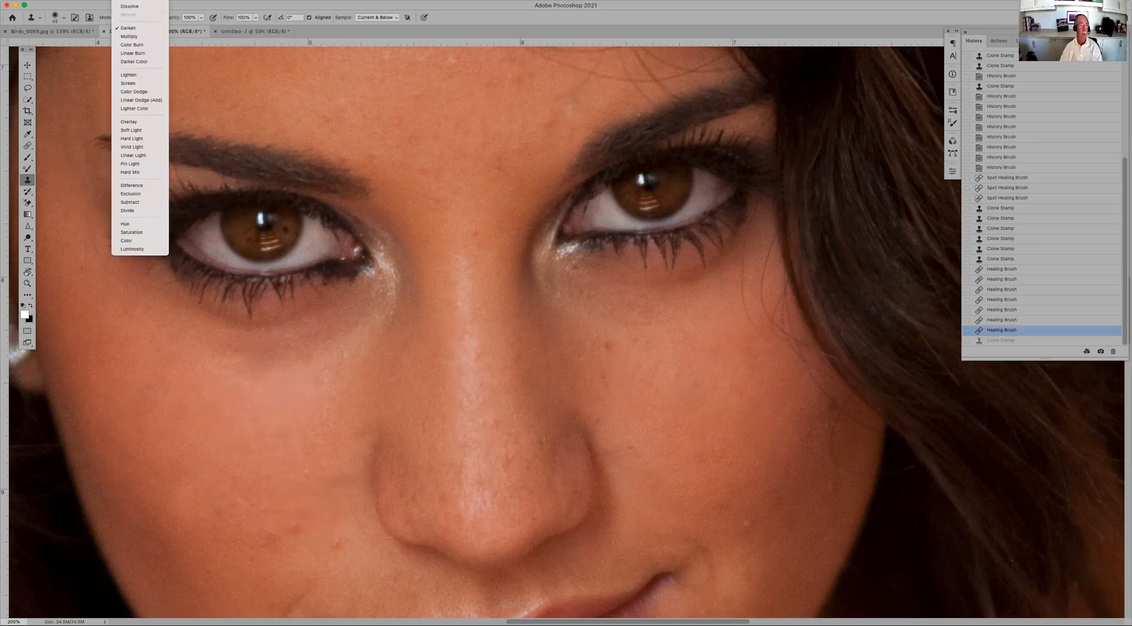
pyautogui.click(140, 1)
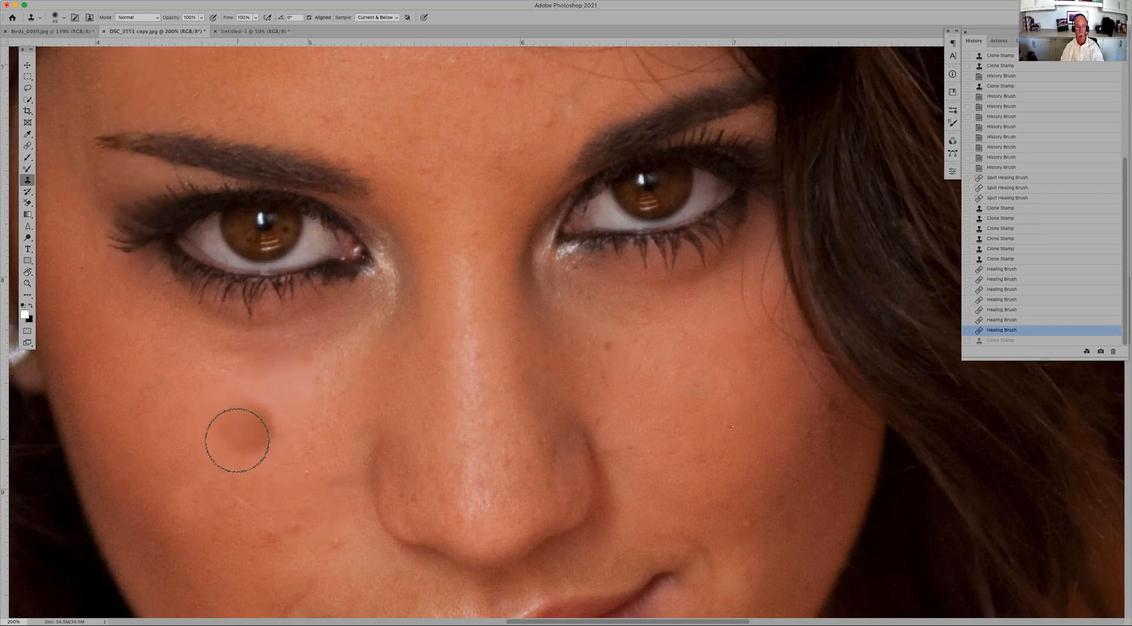
pyautogui.click(236, 437)
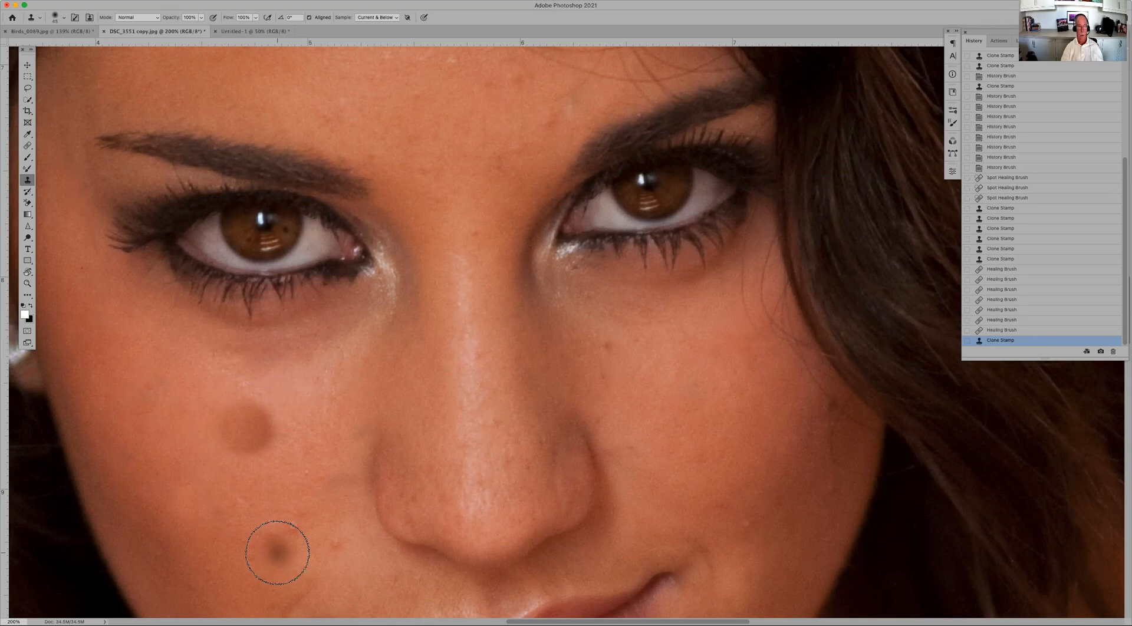
pyautogui.click(277, 552)
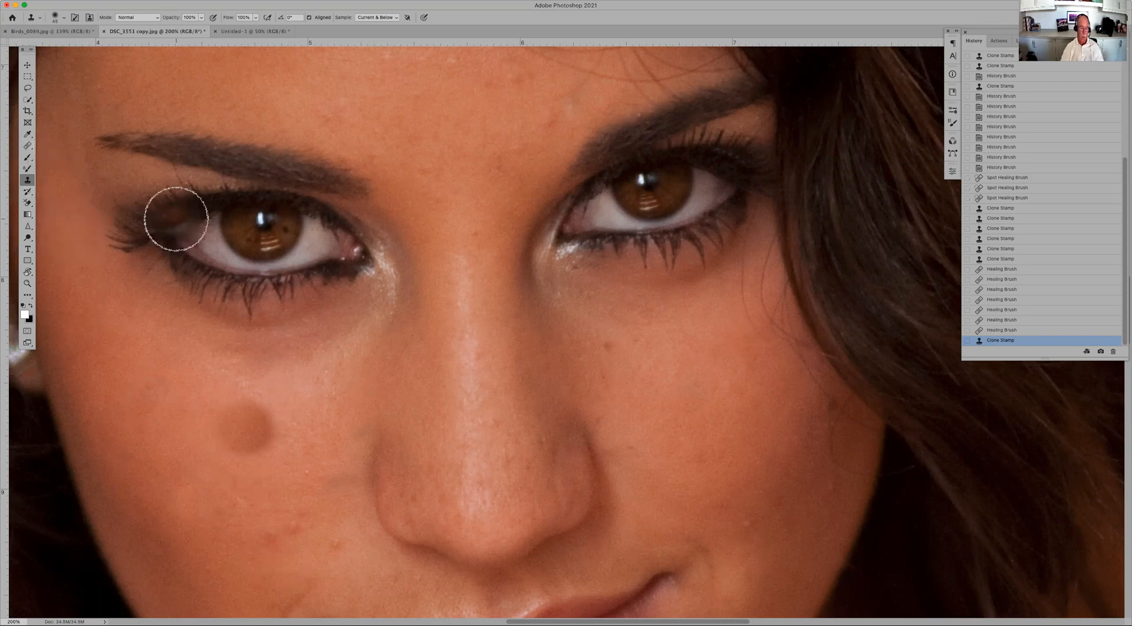
pyautogui.press('super+z')
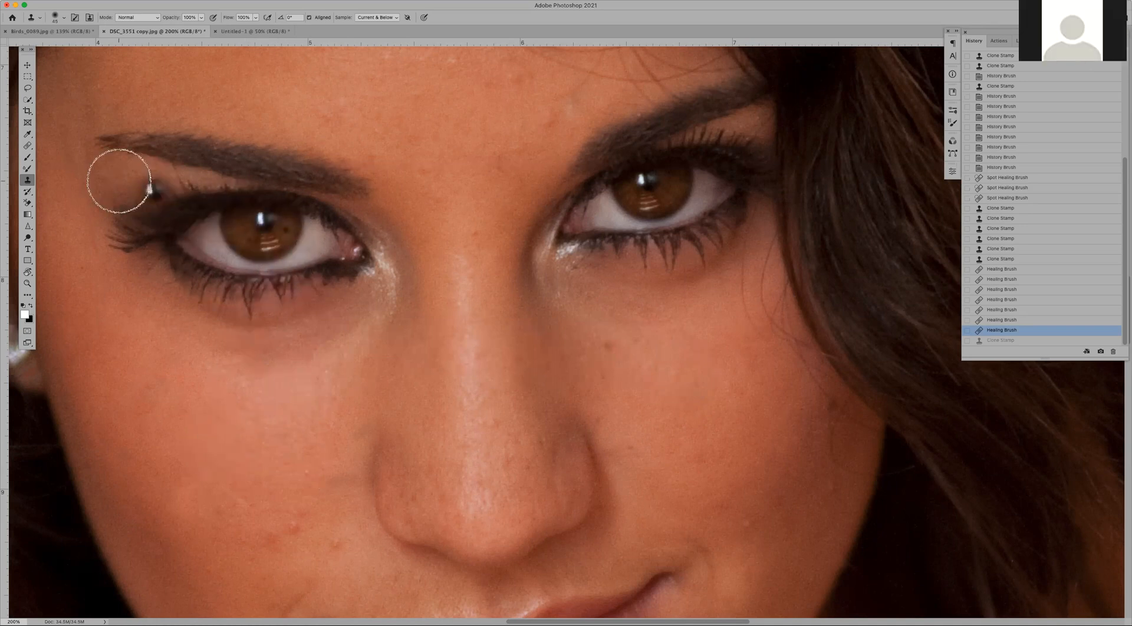
# Step: Remove the small blemishes on the lower earring-side cheek using the Spot Healing Brush with a smaller tip
pyautogui.moveTo(28, 150); pyautogui.dragTo(59, 144)
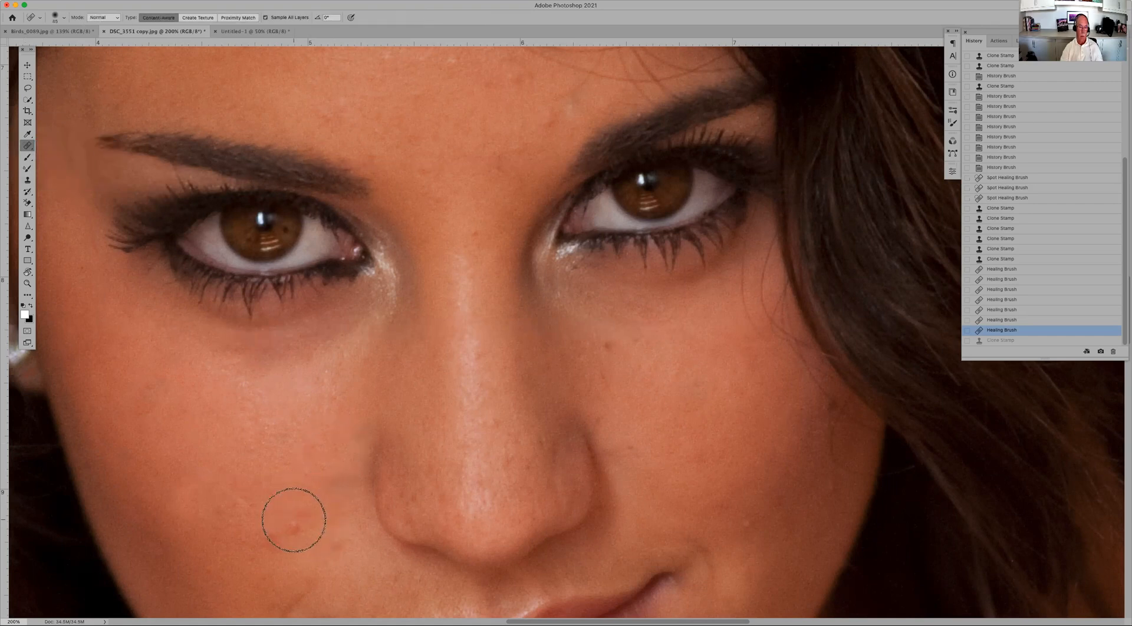
pyautogui.press('[')
pyautogui.press('[')
pyautogui.press('[')
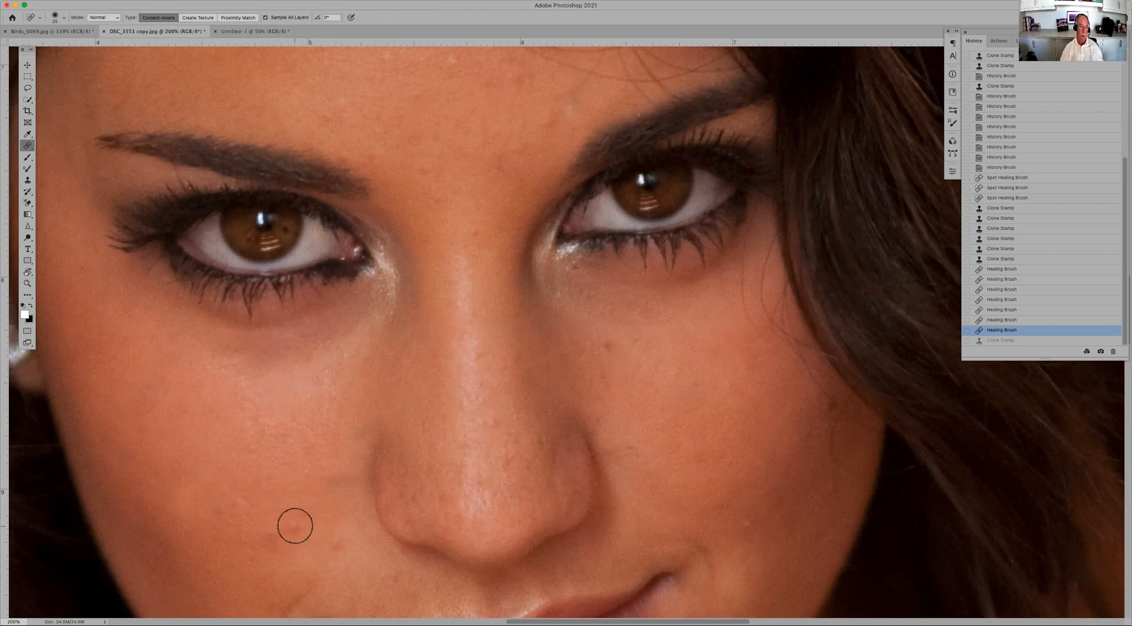
pyautogui.moveTo(295, 526)
pyautogui.mouseDown()
pyautogui.moveTo(272, 537)
pyautogui.moveTo(295, 515)
pyautogui.moveTo(339, 547)
pyautogui.moveTo(267, 540)
pyautogui.moveTo(324, 551)
pyautogui.mouseUp()
pyautogui.click(294, 514)
pyautogui.moveTo(308, 505); pyautogui.dragTo(310, 507)
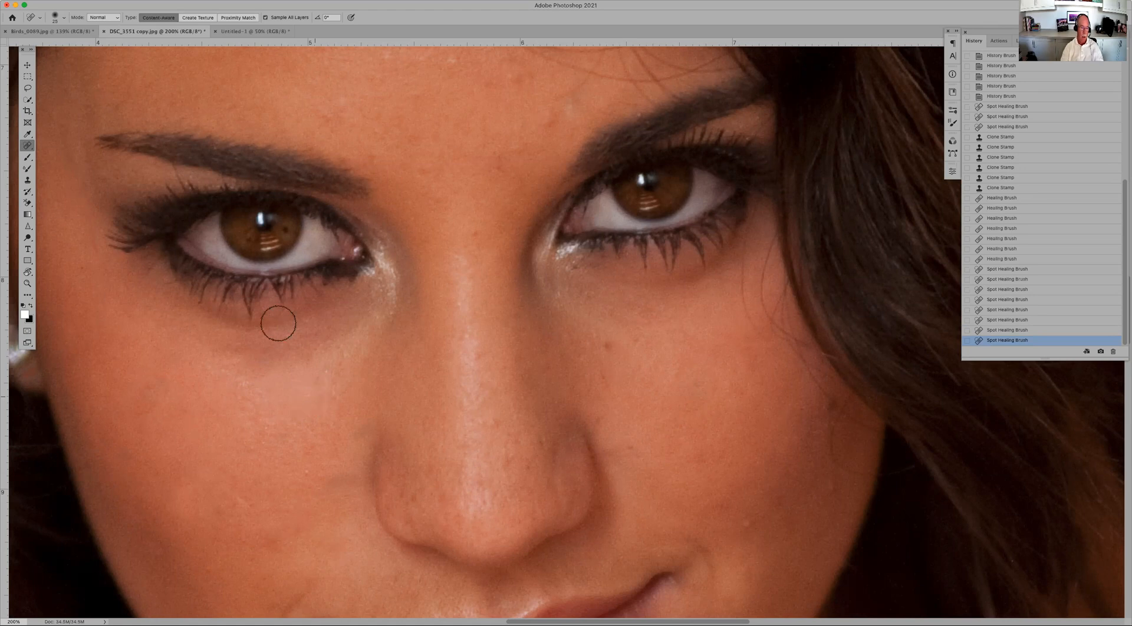
# Step: Try copying the earring-side eye onto the middle of the forehead with the Healing Brush, and undo the stroke
pyautogui.moveTo(259, 198); pyautogui.dragTo(329, 347)
pyautogui.rightClick(30, 145)
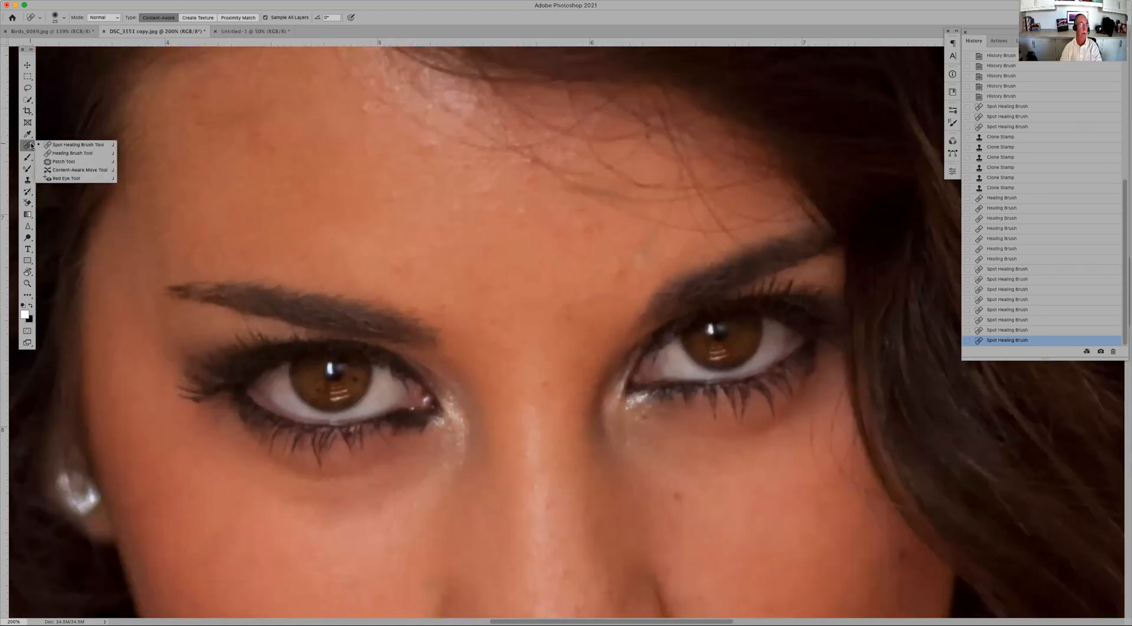
pyautogui.click(59, 154)
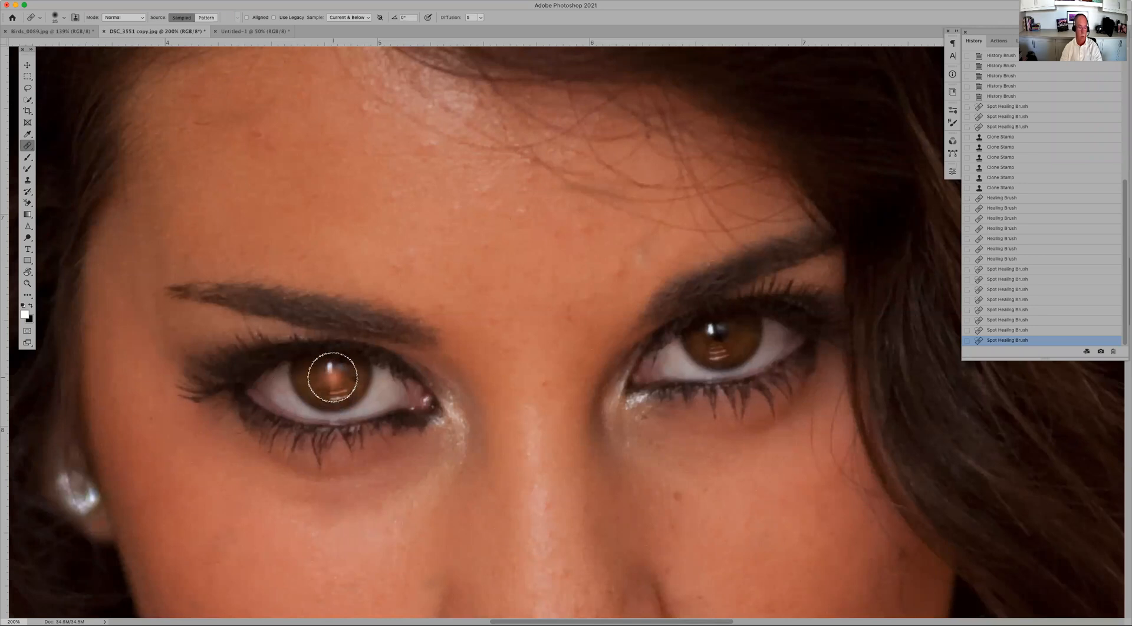
pyautogui.keyDown('alt'); pyautogui.click(333, 377); pyautogui.keyUp('alt')
pyautogui.click(523, 211)
pyautogui.moveTo(551, 220)
pyautogui.mouseDown()
pyautogui.moveTo(502, 231)
pyautogui.moveTo(529, 240)
pyautogui.moveTo(554, 206)
pyautogui.moveTo(476, 212)
pyautogui.mouseUp()
pyautogui.moveTo(565, 191)
pyautogui.mouseDown()
pyautogui.moveTo(548, 245)
pyautogui.moveTo(470, 216)
pyautogui.moveTo(452, 224)
pyautogui.moveTo(532, 246)
pyautogui.moveTo(599, 213)
pyautogui.moveTo(563, 260)
pyautogui.moveTo(416, 249)
pyautogui.moveTo(480, 273)
pyautogui.moveTo(605, 229)
pyautogui.moveTo(555, 201)
pyautogui.moveTo(480, 192)
pyautogui.moveTo(445, 240)
pyautogui.mouseUp()
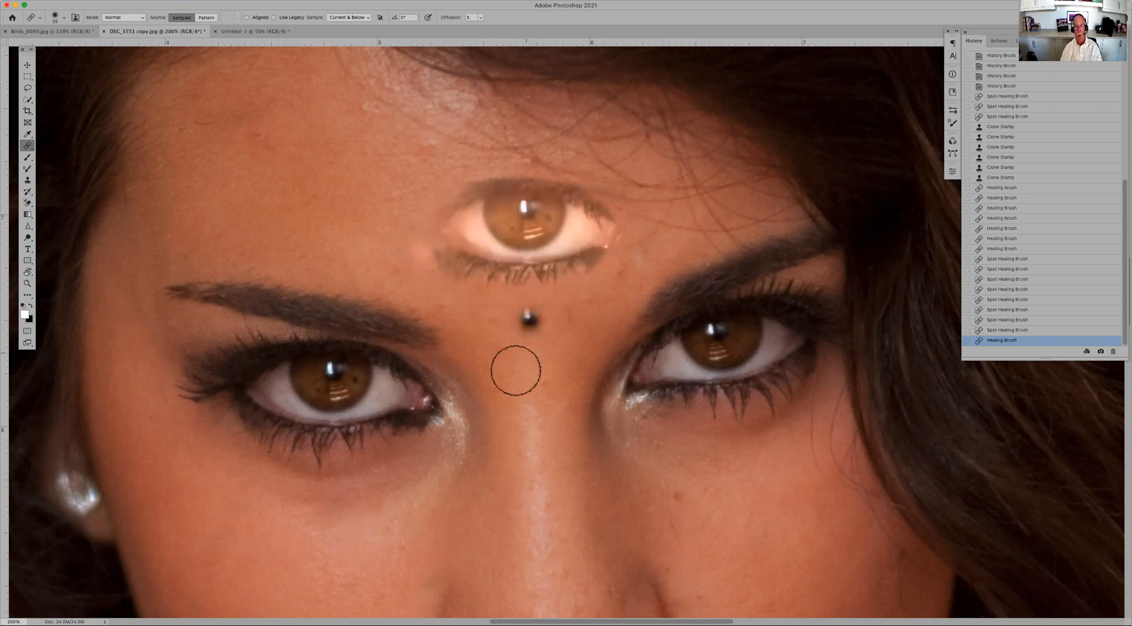
pyautogui.press('super+z')
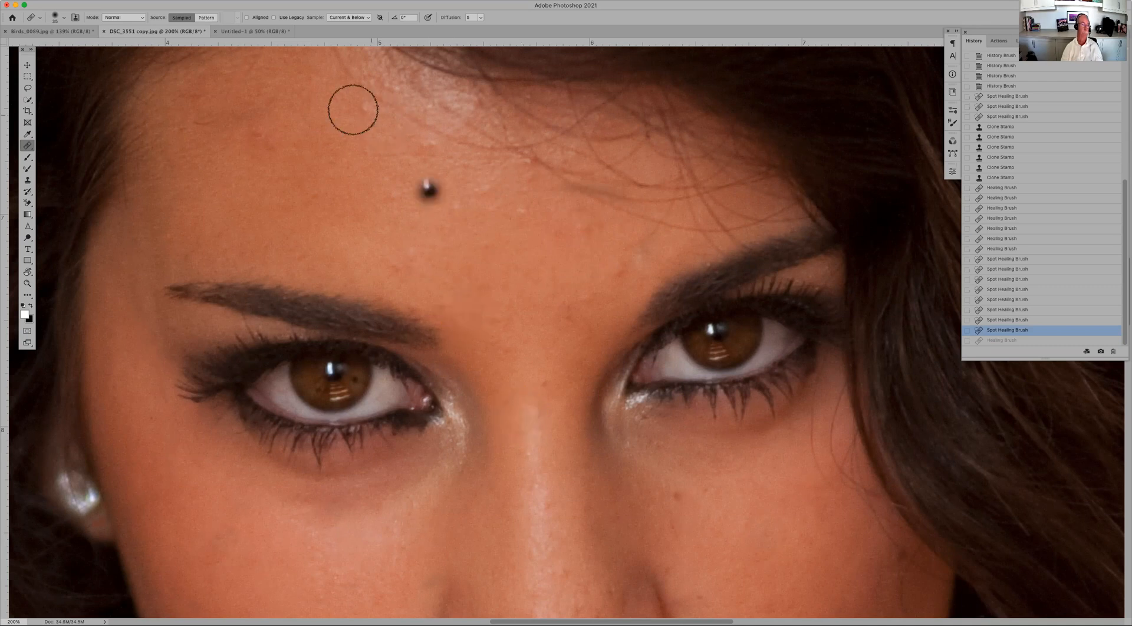
# Step: Switch to the Birds_0089.jpg image, select the Art History Brush and set the opening snapshot as its history source
pyautogui.click(28, 192)
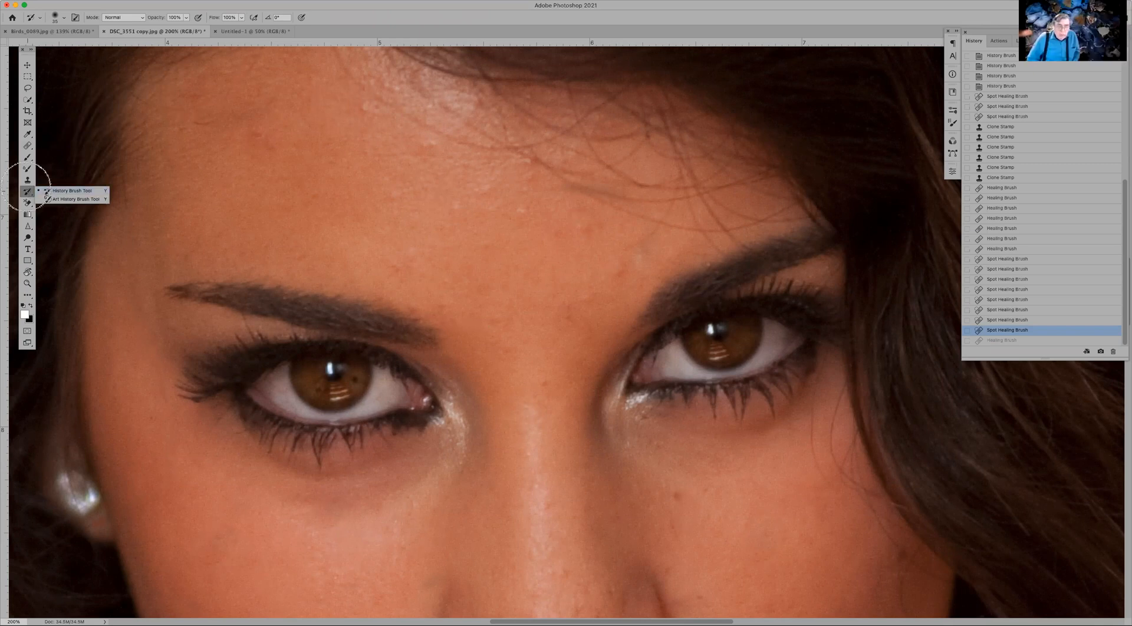
pyautogui.click(385, 17)
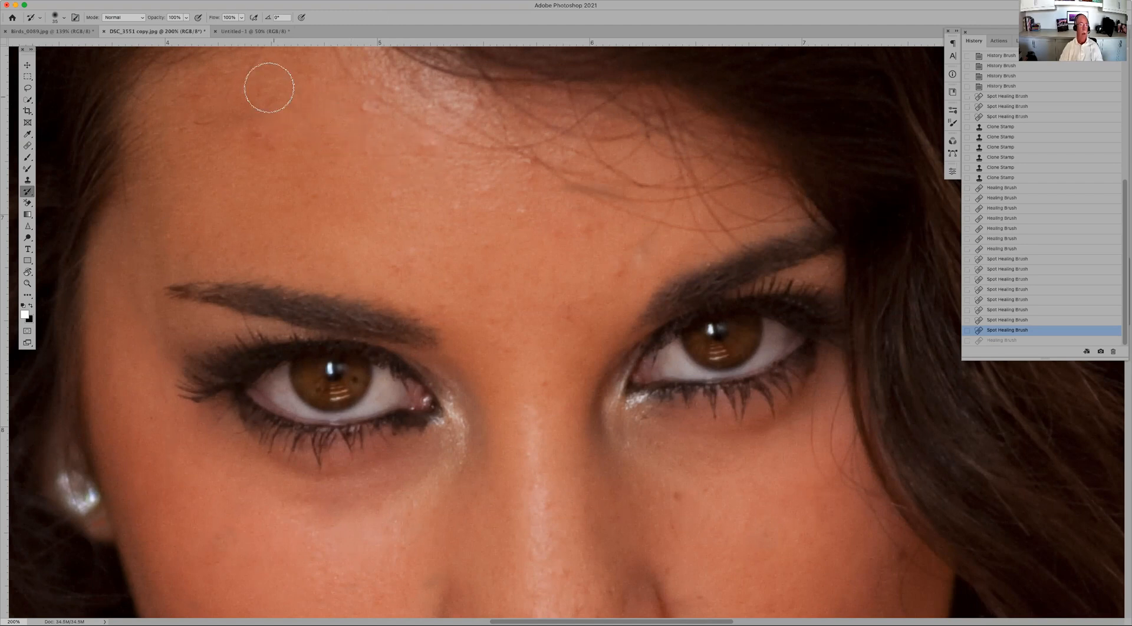
pyautogui.click(73, 33)
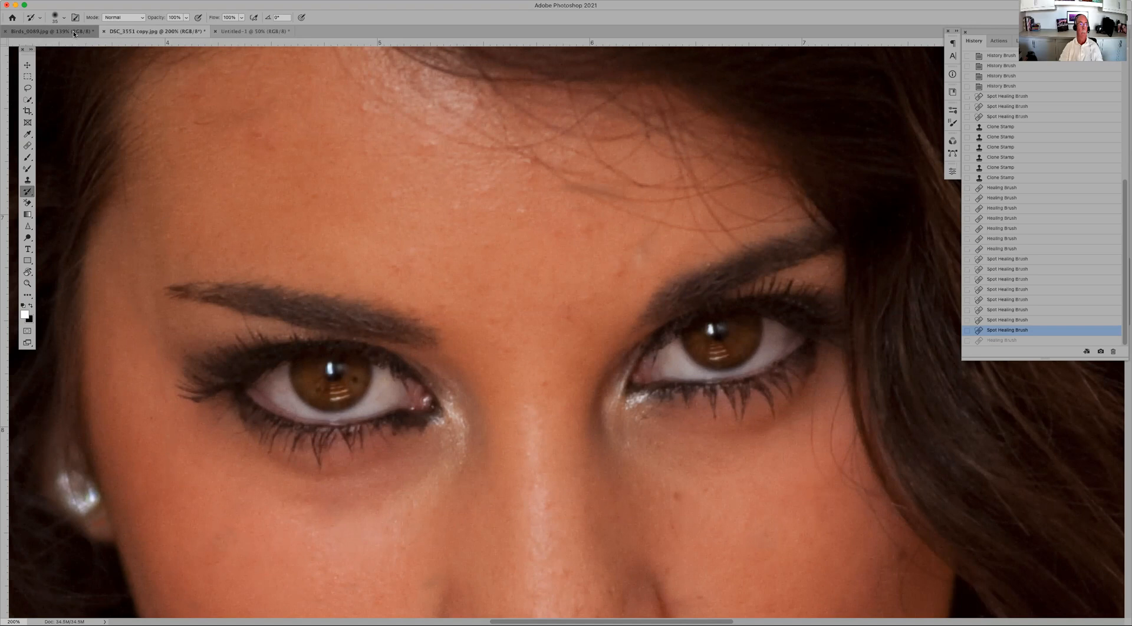
pyautogui.click(29, 195)
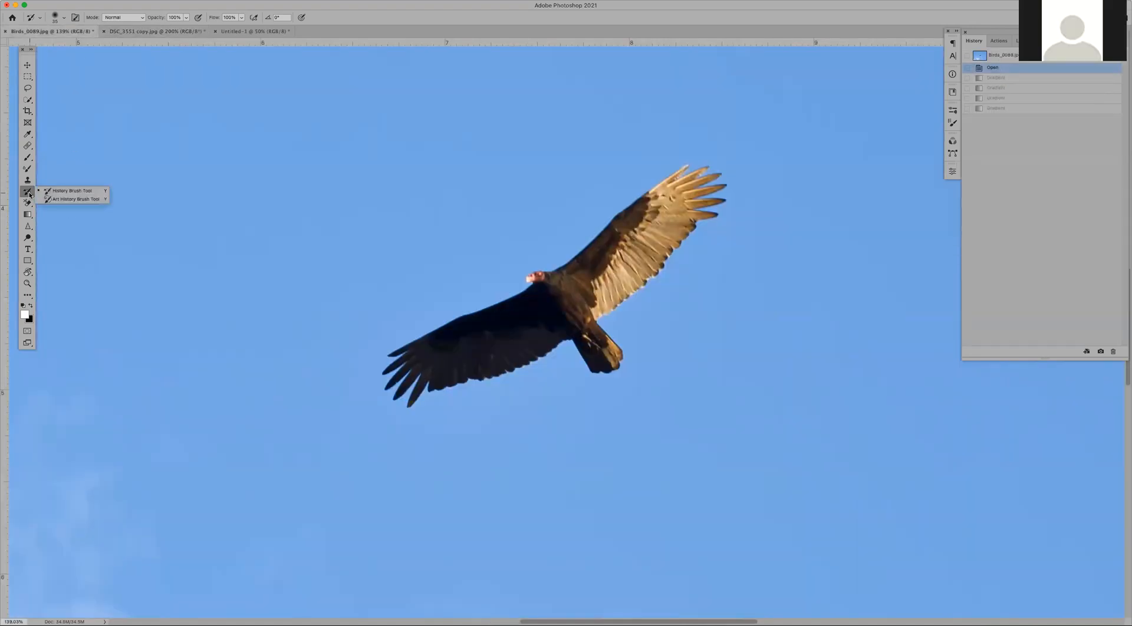
pyautogui.click(63, 200)
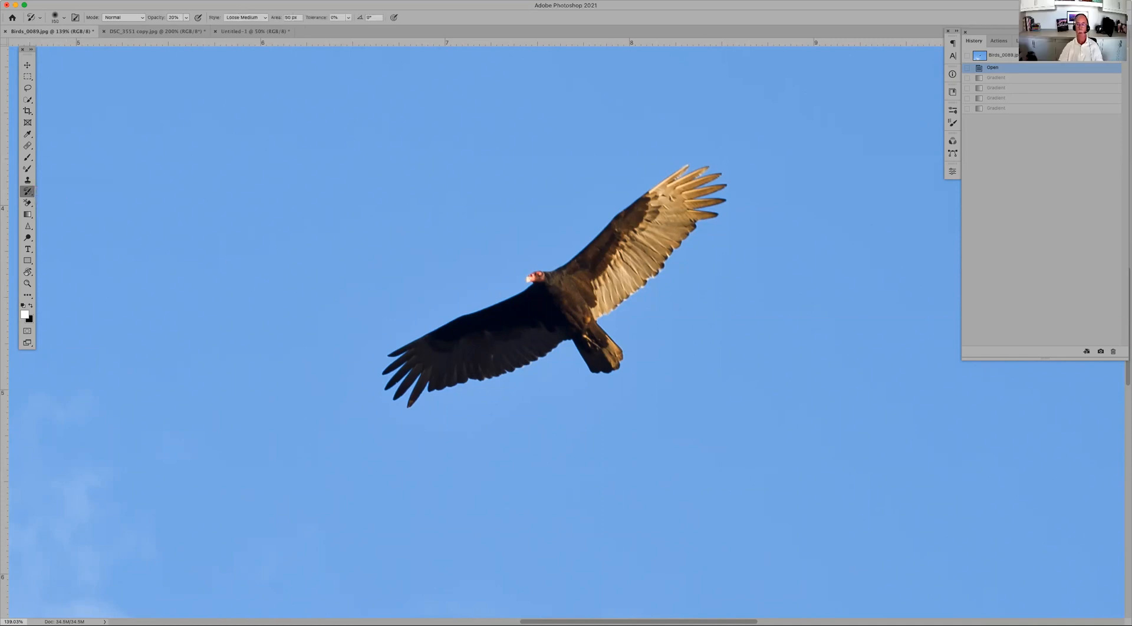
pyautogui.click(1020, 41)
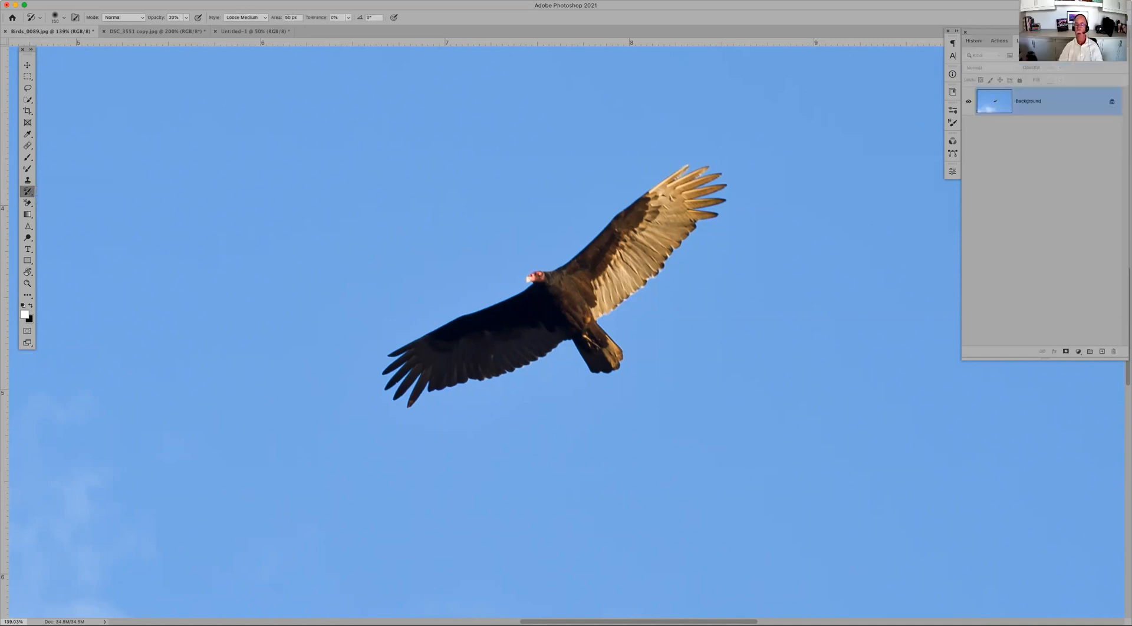
pyautogui.click(976, 41)
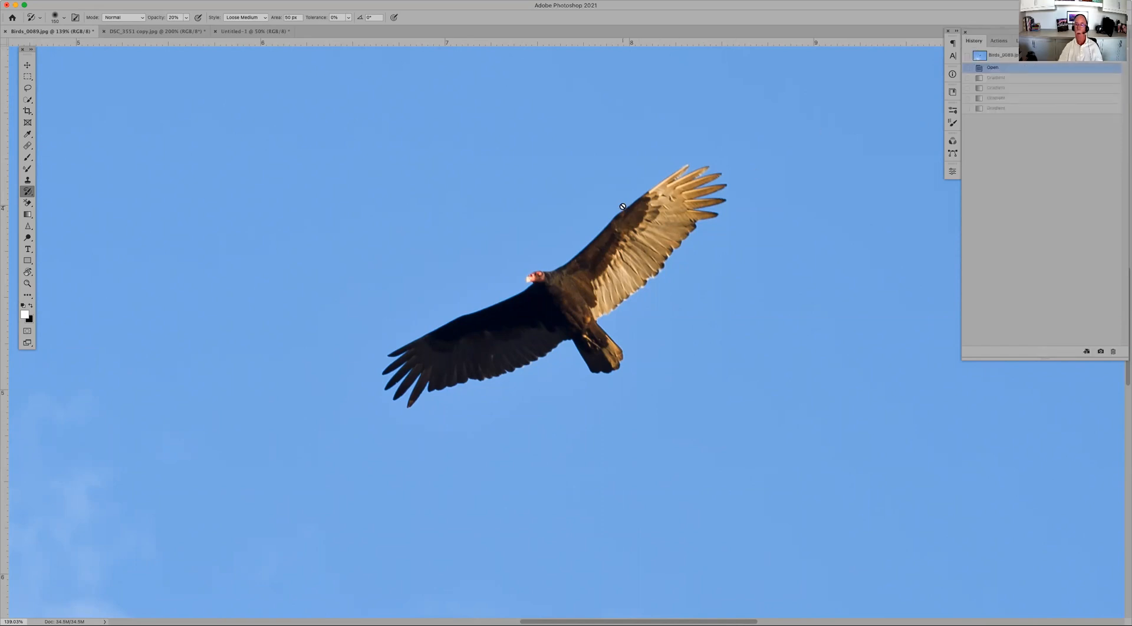
pyautogui.click(968, 56)
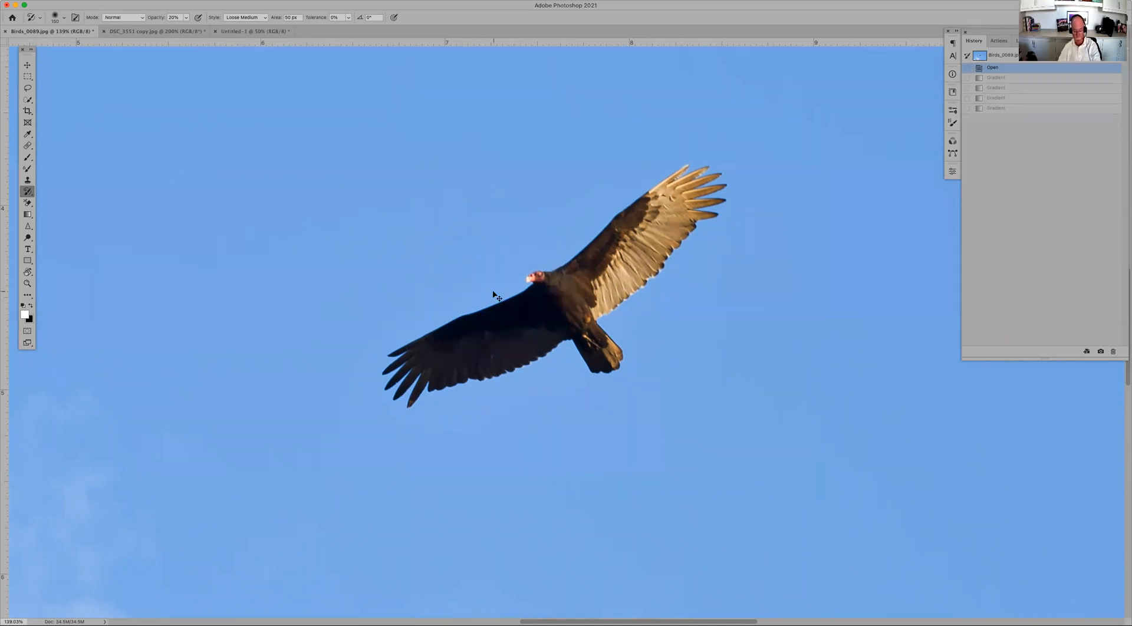
# Step: Set the Art History Brush's area to 26 px with the Loose Medium style, and paint over the bird and the cloud's edge
pyautogui.press('super+minus')
pyautogui.press('super+minus')
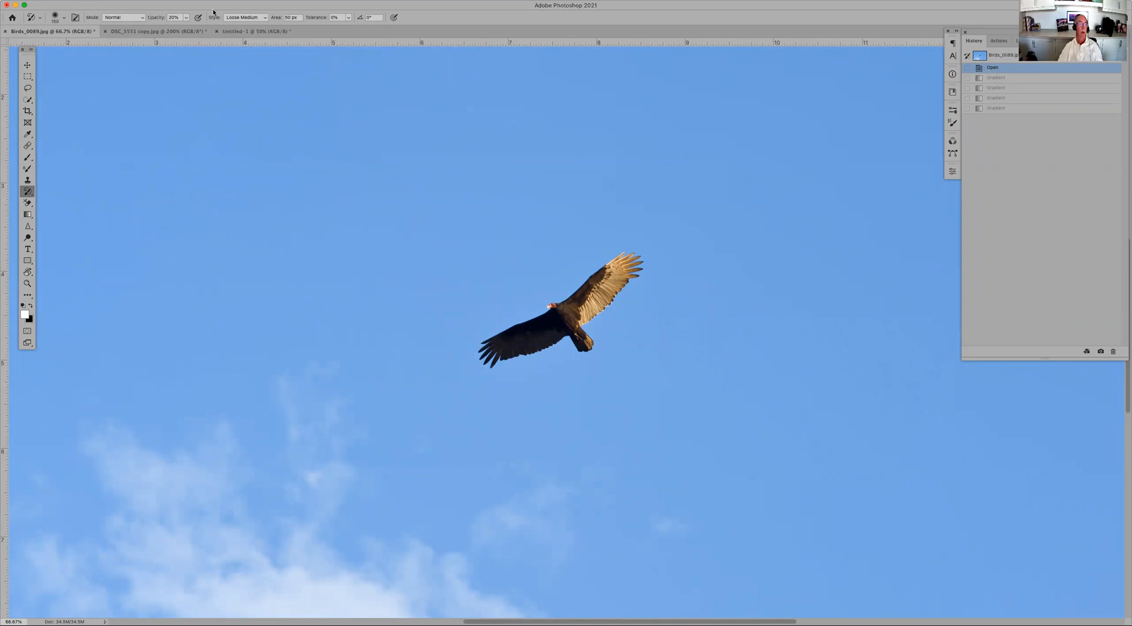
pyautogui.click(265, 19)
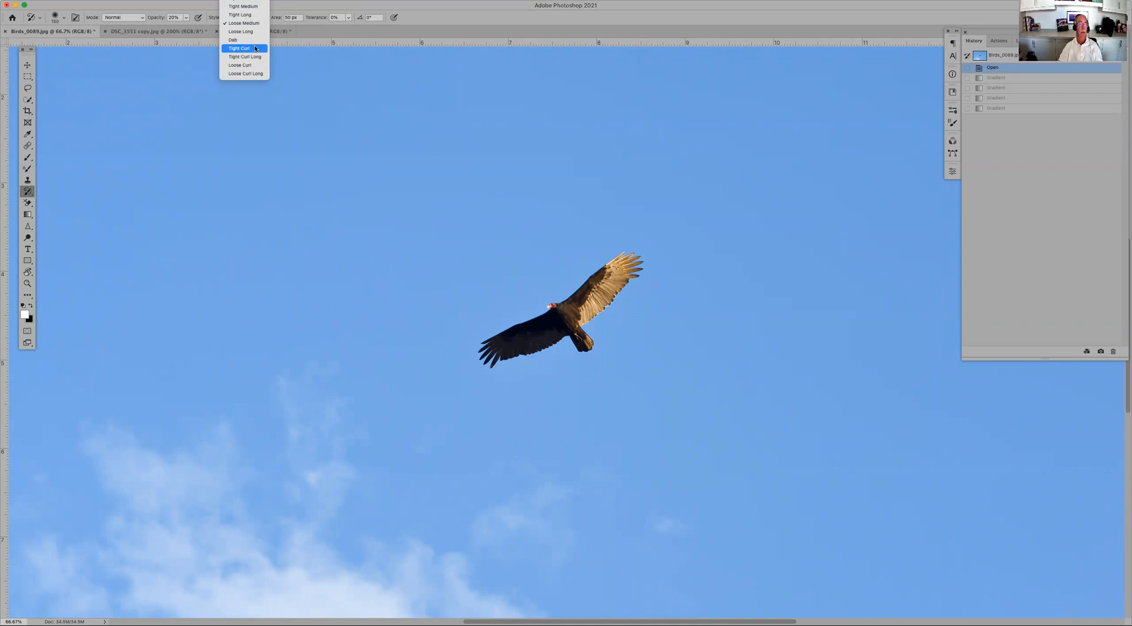
pyautogui.click(256, 25)
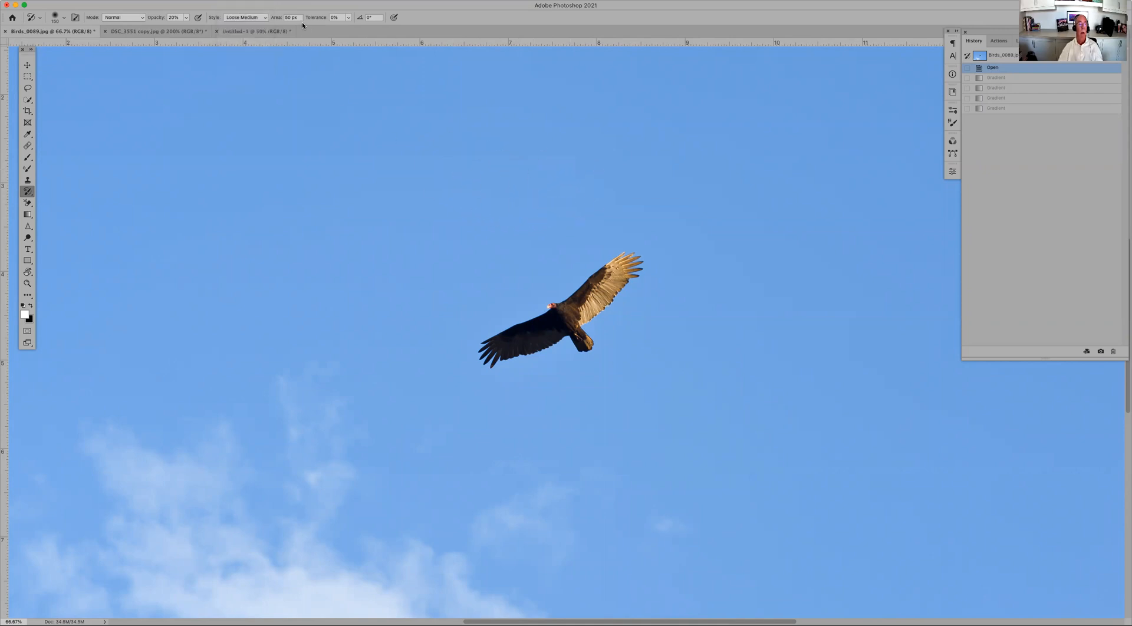
pyautogui.moveTo(278, 22); pyautogui.dragTo(272, 22)
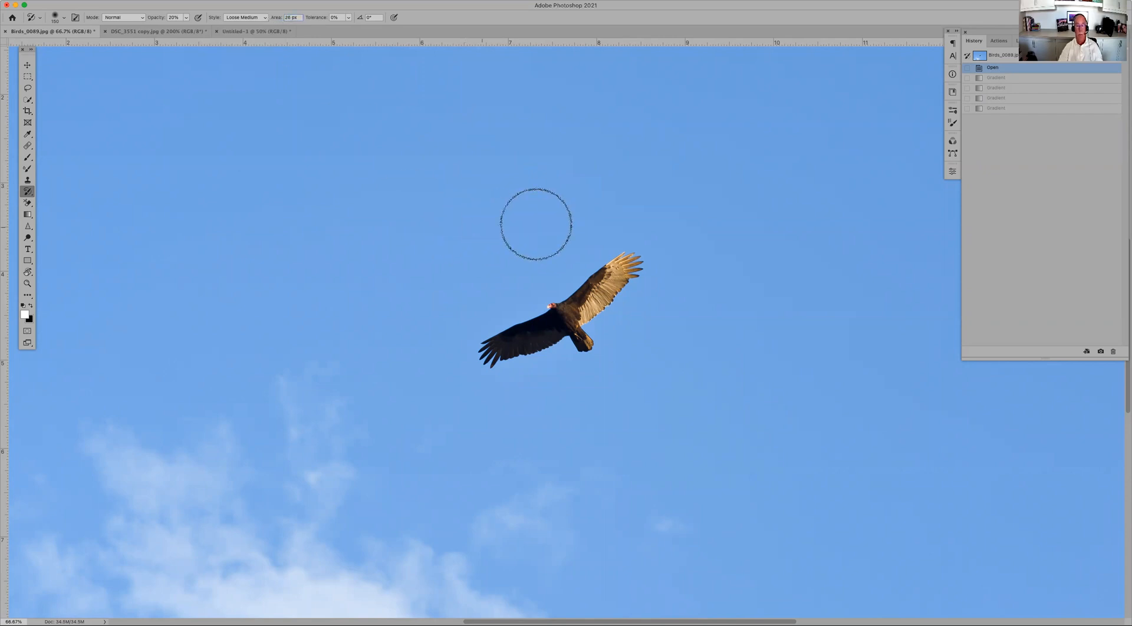
pyautogui.moveTo(629, 255)
pyautogui.mouseDown()
pyautogui.moveTo(543, 290)
pyautogui.moveTo(520, 326)
pyautogui.moveTo(633, 353)
pyautogui.moveTo(546, 354)
pyautogui.moveTo(628, 342)
pyautogui.moveTo(673, 294)
pyautogui.moveTo(599, 273)
pyautogui.moveTo(650, 211)
pyautogui.mouseUp()
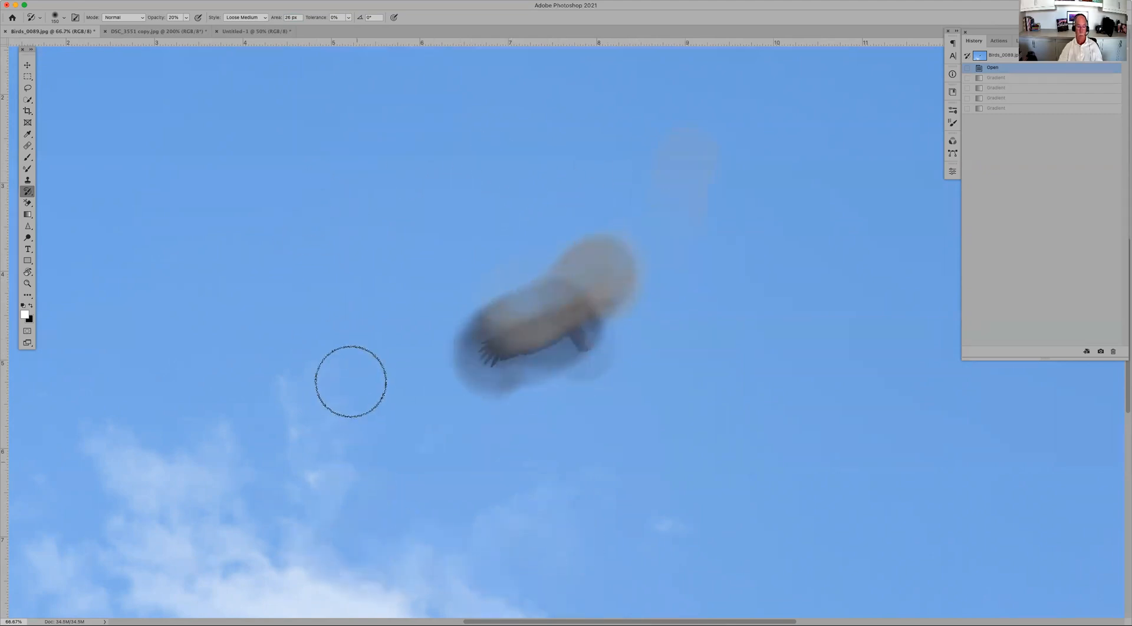
pyautogui.moveTo(383, 397); pyautogui.dragTo(395, 357)
# Step: Paint over the bird again with a smaller Art History Brush tip
pyautogui.press('[')
pyautogui.press('[')
pyautogui.press('[')
pyautogui.moveTo(565, 322)
pyautogui.mouseDown()
pyautogui.moveTo(488, 366)
pyautogui.moveTo(574, 322)
pyautogui.moveTo(525, 296)
pyautogui.moveTo(519, 339)
pyautogui.moveTo(574, 333)
pyautogui.mouseUp()
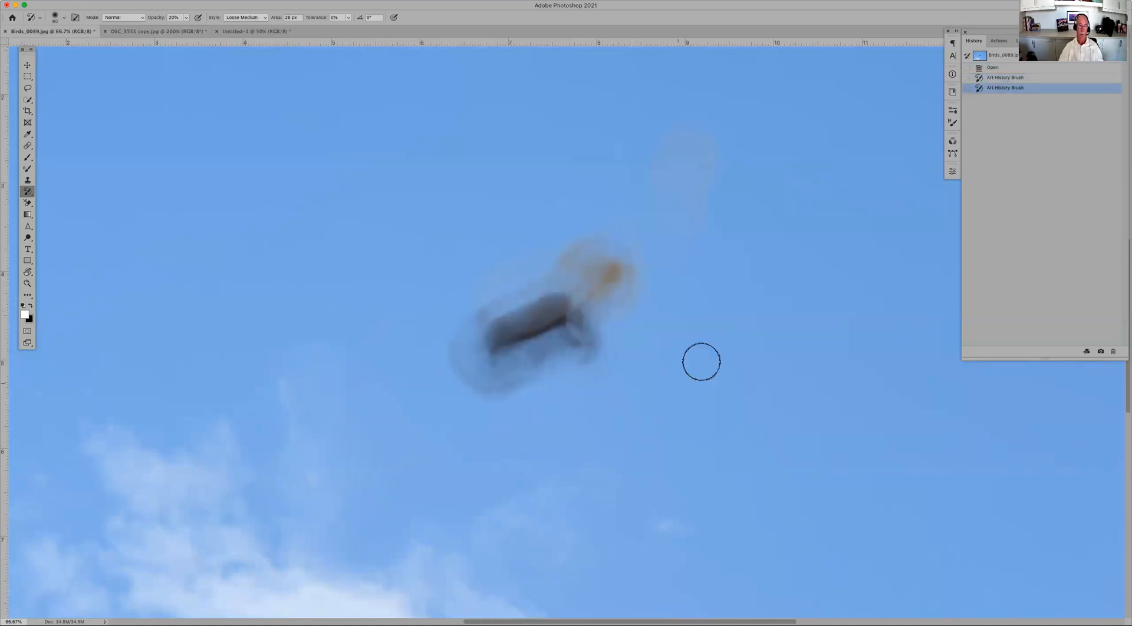
# Step: Set the Art History Brush's style to Tight Curl Long and paint along the bird from its body to the light wing
pyautogui.click(265, 18)
pyautogui.press('Down')
pyautogui.press('Down')
pyautogui.press('Down')
pyautogui.press('Down')
pyautogui.press('Return')
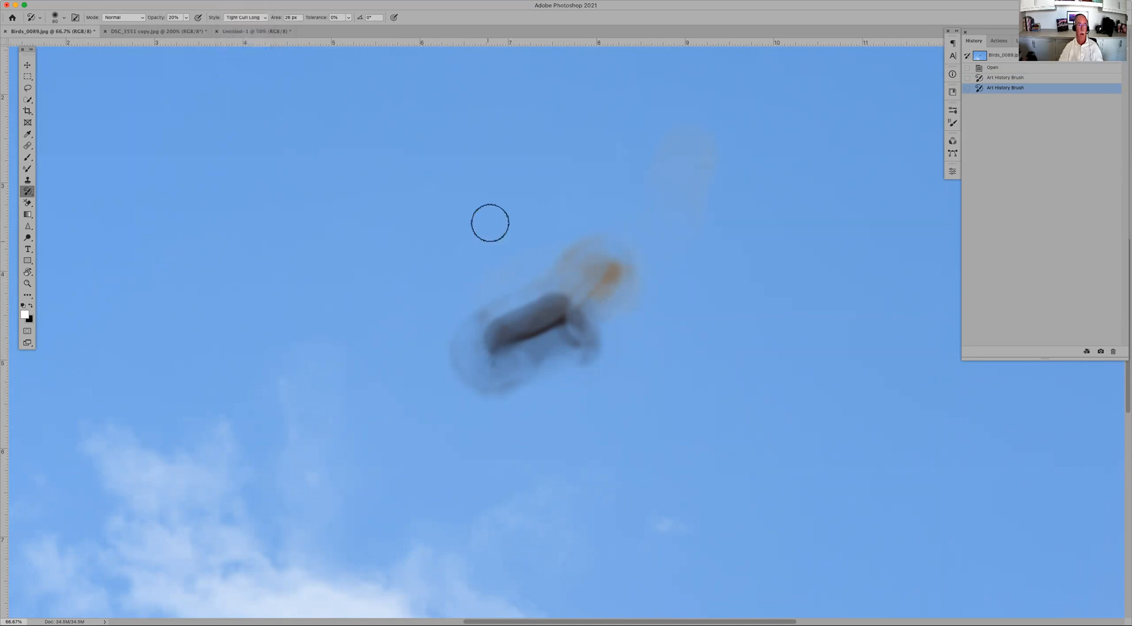
pyautogui.moveTo(557, 317)
pyautogui.mouseDown()
pyautogui.moveTo(596, 376)
pyautogui.moveTo(558, 311)
pyautogui.moveTo(572, 333)
pyautogui.moveTo(589, 270)
pyautogui.moveTo(624, 265)
pyautogui.mouseUp()
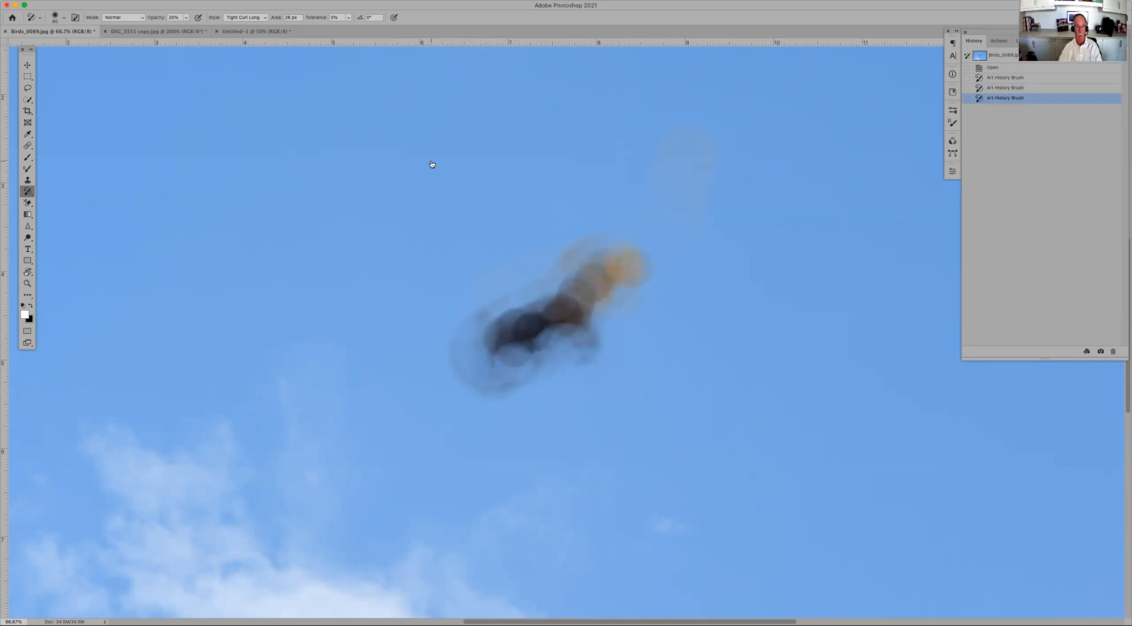
# Step: Open Picture 084.jpg and paint over the man's face and the bat with the Art History Brush, setting its area to 57 px
pyautogui.press('Tab')
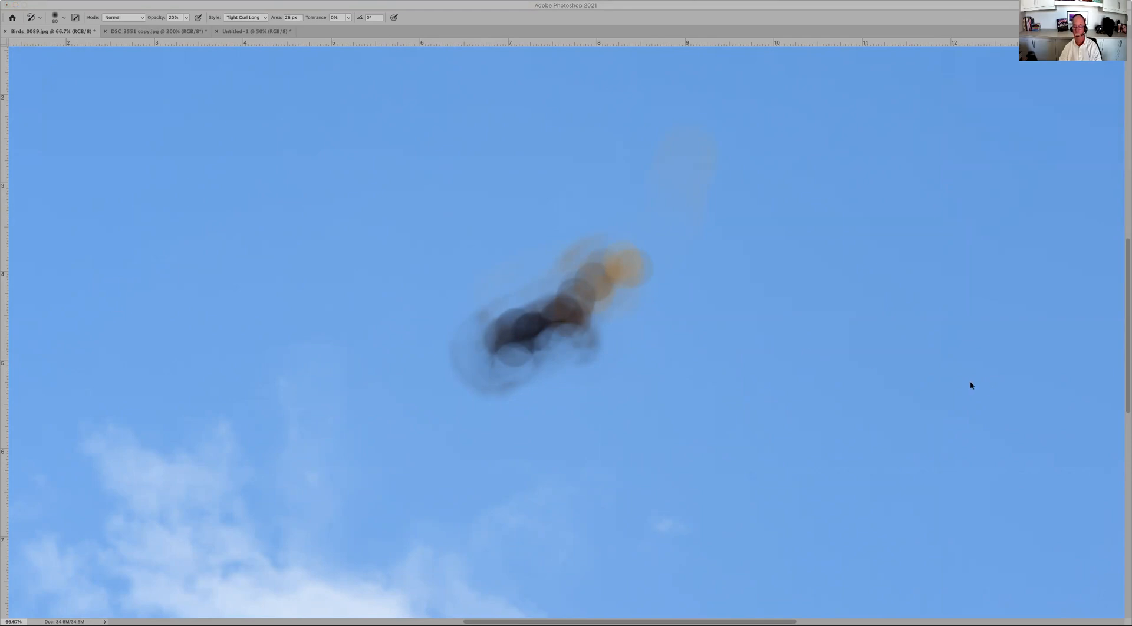
pyautogui.doubleClick(988, 382)
pyautogui.moveTo(529, 231); pyautogui.dragTo(528, 263)
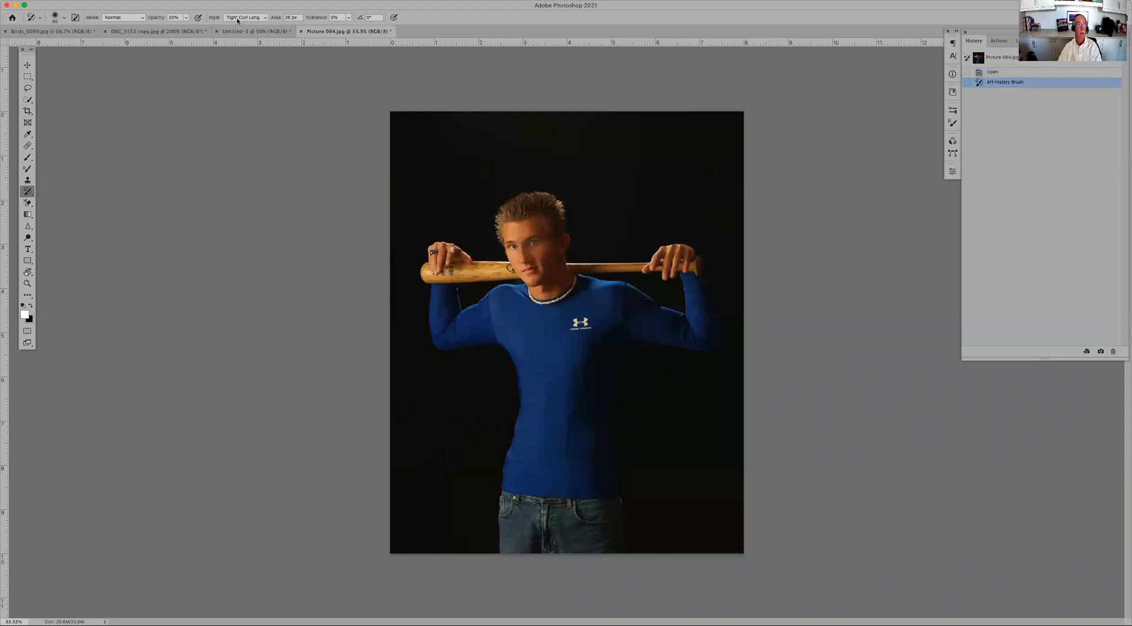
pyautogui.moveTo(278, 18); pyautogui.dragTo(283, 20)
pyautogui.moveTo(548, 239)
pyautogui.mouseDown()
pyautogui.moveTo(525, 235)
pyautogui.moveTo(521, 218)
pyautogui.moveTo(524, 270)
pyautogui.moveTo(516, 258)
pyautogui.moveTo(533, 290)
pyautogui.moveTo(519, 236)
pyautogui.moveTo(530, 231)
pyautogui.moveTo(538, 278)
pyautogui.moveTo(555, 292)
pyautogui.moveTo(545, 305)
pyautogui.moveTo(512, 270)
pyautogui.moveTo(441, 259)
pyautogui.moveTo(513, 269)
pyautogui.moveTo(470, 271)
pyautogui.moveTo(518, 270)
pyautogui.mouseUp()
pyautogui.moveTo(525, 270)
pyautogui.mouseDown()
pyautogui.moveTo(509, 269)
pyautogui.moveTo(524, 217)
pyautogui.moveTo(501, 224)
pyautogui.mouseUp()
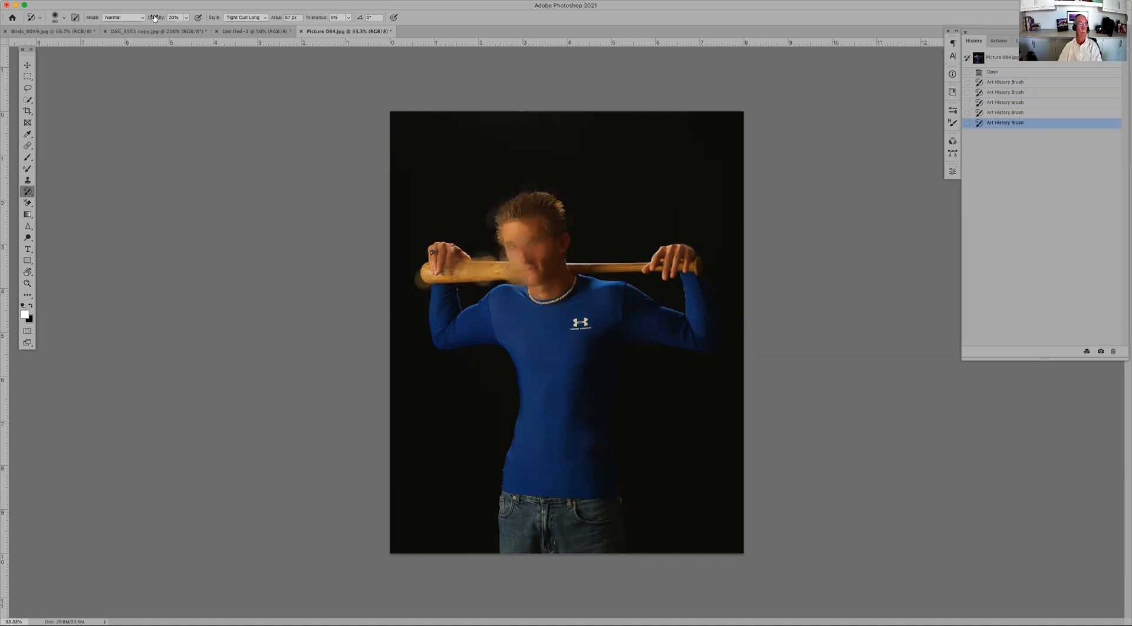
# Step: Set the Art History Brush's opacity to 100% and paint over the man's face, bat and shoulders, enlarging the tip between strokes
pyautogui.moveTo(157, 17); pyautogui.dragTo(204, 17)
pyautogui.moveTo(513, 215)
pyautogui.mouseDown()
pyautogui.moveTo(537, 230)
pyautogui.moveTo(528, 276)
pyautogui.moveTo(529, 283)
pyautogui.mouseUp()
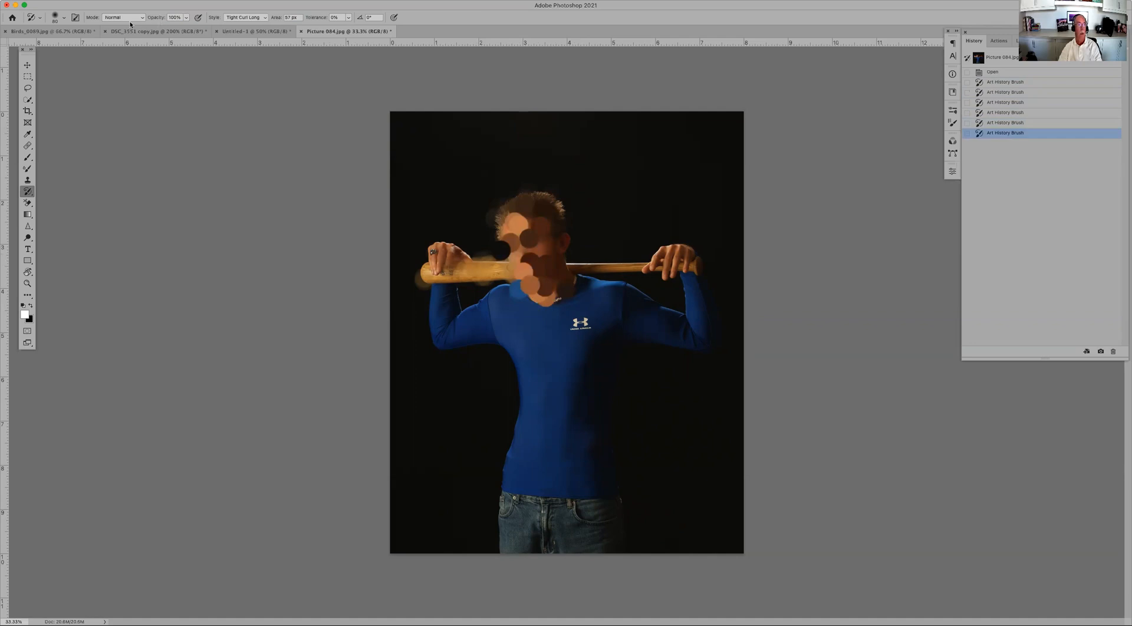
pyautogui.rightClick(543, 224)
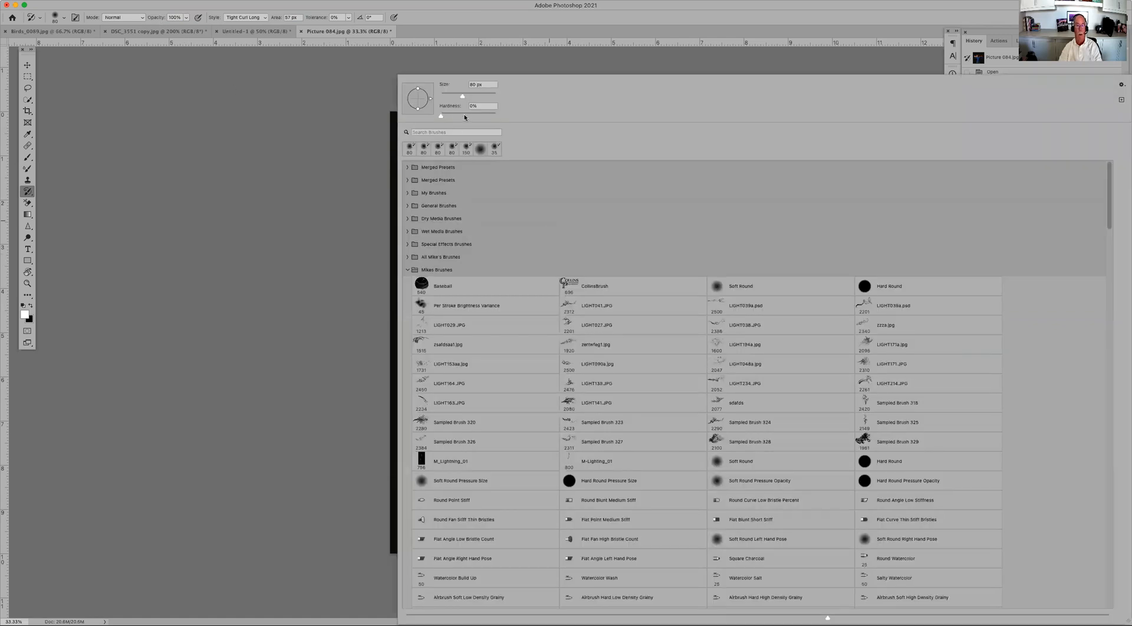
pyautogui.moveTo(464, 94); pyautogui.dragTo(479, 96)
pyautogui.click(741, 21)
pyautogui.moveTo(510, 222)
pyautogui.mouseDown()
pyautogui.moveTo(530, 251)
pyautogui.moveTo(536, 307)
pyautogui.moveTo(464, 258)
pyautogui.moveTo(434, 271)
pyautogui.moveTo(479, 289)
pyautogui.moveTo(482, 325)
pyautogui.moveTo(669, 268)
pyautogui.mouseUp()
# Step: Set the Art History Brush's style to Tight Short and paint over the man's whole figure
pyautogui.click(251, 20)
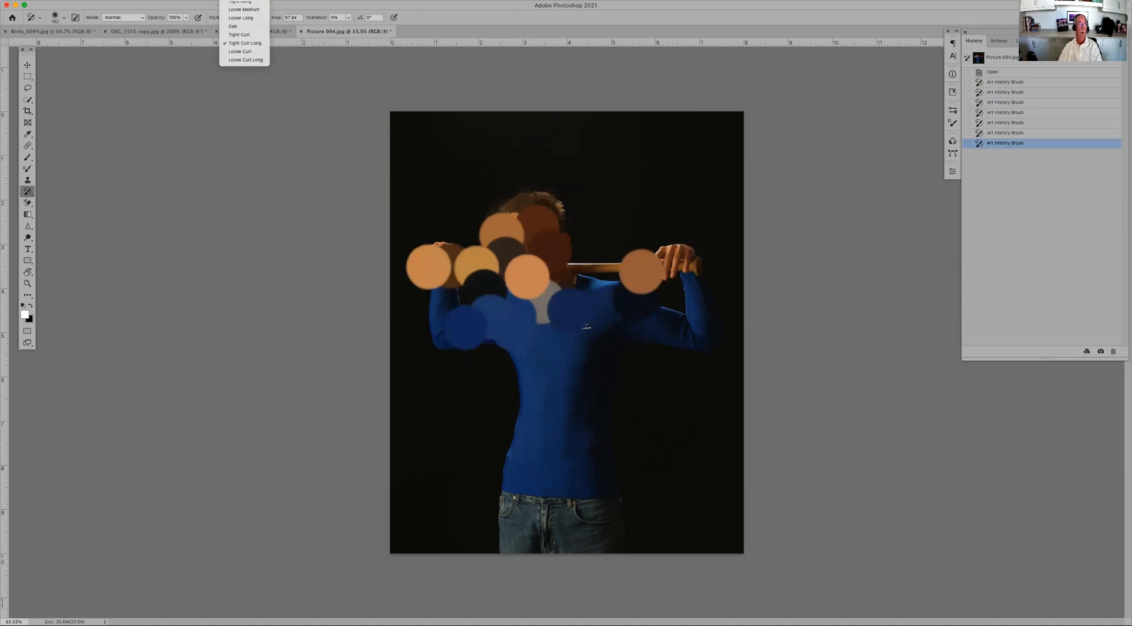
pyautogui.click(243, 1)
pyautogui.moveTo(526, 224)
pyautogui.mouseDown()
pyautogui.moveTo(531, 259)
pyautogui.moveTo(582, 296)
pyautogui.moveTo(664, 267)
pyautogui.moveTo(682, 290)
pyautogui.moveTo(589, 313)
pyautogui.moveTo(452, 315)
pyautogui.moveTo(513, 518)
pyautogui.moveTo(596, 530)
pyautogui.moveTo(553, 212)
pyautogui.moveTo(477, 235)
pyautogui.moveTo(495, 298)
pyautogui.moveTo(453, 260)
pyautogui.moveTo(498, 255)
pyautogui.mouseUp()
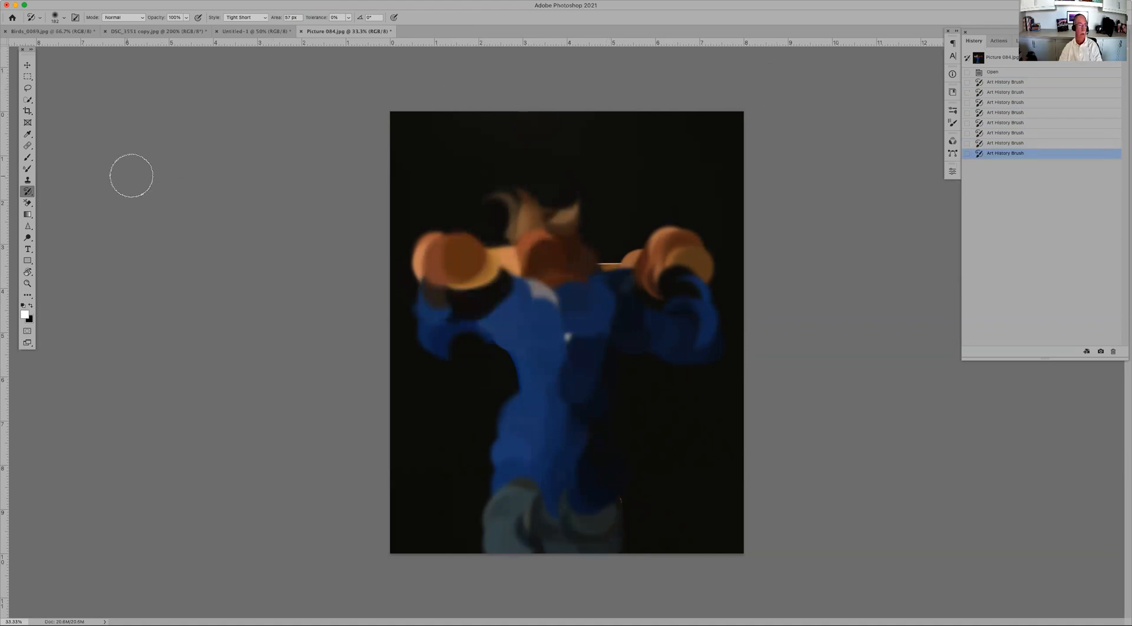
# Step: Partially restore the man's face, hair, hands, bat, shirt and jeans using the History Brush with a larger tip at reduced opacity
pyautogui.click(27, 192)
pyautogui.click(71, 190)
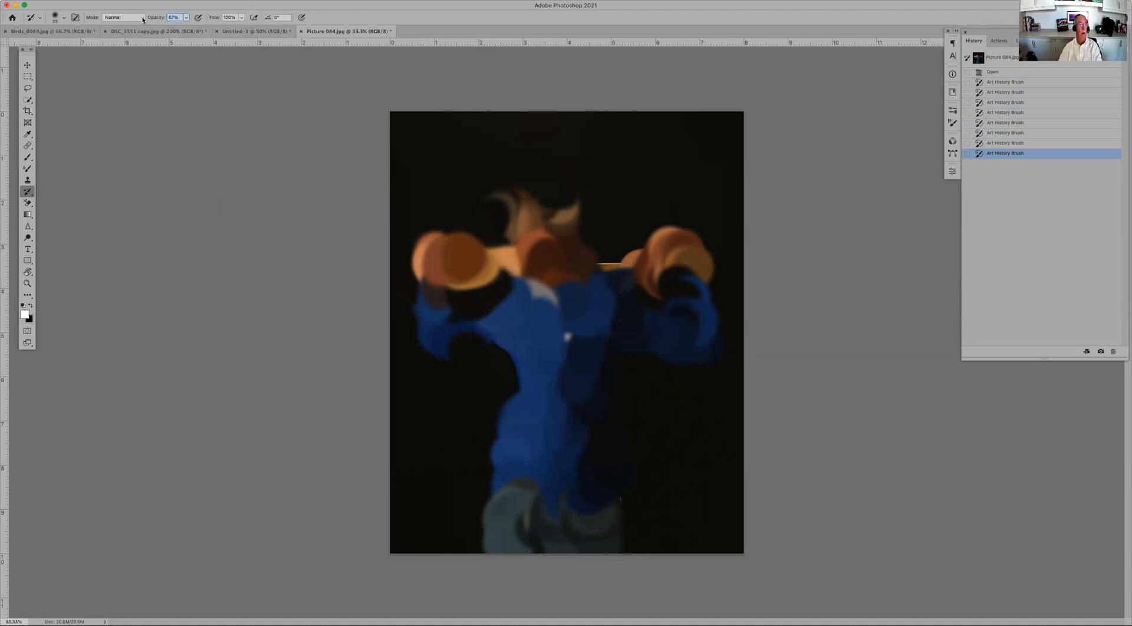
pyautogui.press(']')
pyautogui.press(']')
pyautogui.press(']')
pyautogui.press(']')
pyautogui.press(']')
pyautogui.press(']')
pyautogui.moveTo(537, 225)
pyautogui.mouseDown()
pyautogui.moveTo(564, 228)
pyautogui.moveTo(519, 254)
pyautogui.moveTo(570, 261)
pyautogui.moveTo(564, 285)
pyautogui.moveTo(492, 224)
pyautogui.moveTo(521, 294)
pyautogui.moveTo(517, 352)
pyautogui.mouseUp()
pyautogui.moveTo(458, 255)
pyautogui.mouseDown()
pyautogui.moveTo(431, 263)
pyautogui.moveTo(471, 318)
pyautogui.moveTo(546, 273)
pyautogui.moveTo(460, 280)
pyautogui.moveTo(433, 259)
pyautogui.mouseUp()
pyautogui.moveTo(433, 258); pyautogui.dragTo(545, 269)
pyautogui.moveTo(643, 260)
pyautogui.mouseDown()
pyautogui.moveTo(693, 264)
pyautogui.moveTo(672, 269)
pyautogui.mouseUp()
pyautogui.moveTo(617, 284)
pyautogui.mouseDown()
pyautogui.moveTo(558, 396)
pyautogui.moveTo(578, 318)
pyautogui.mouseUp()
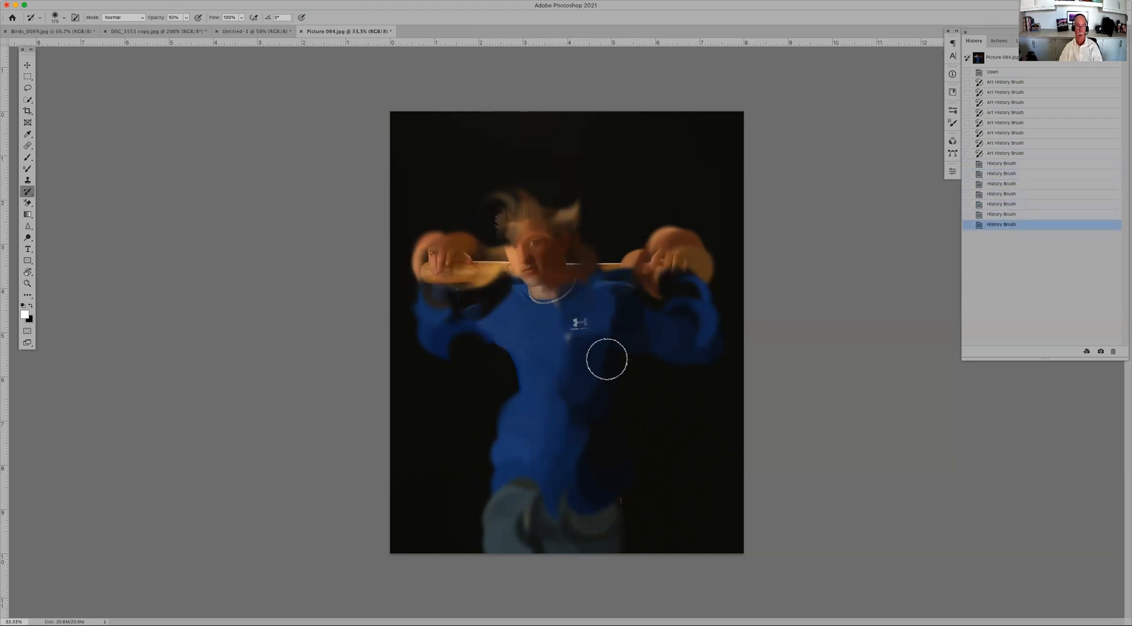
pyautogui.moveTo(606, 356); pyautogui.dragTo(558, 434)
pyautogui.moveTo(513, 213); pyautogui.dragTo(515, 198)
pyautogui.moveTo(513, 244); pyautogui.dragTo(520, 259)
pyautogui.moveTo(513, 497); pyautogui.dragTo(523, 580)
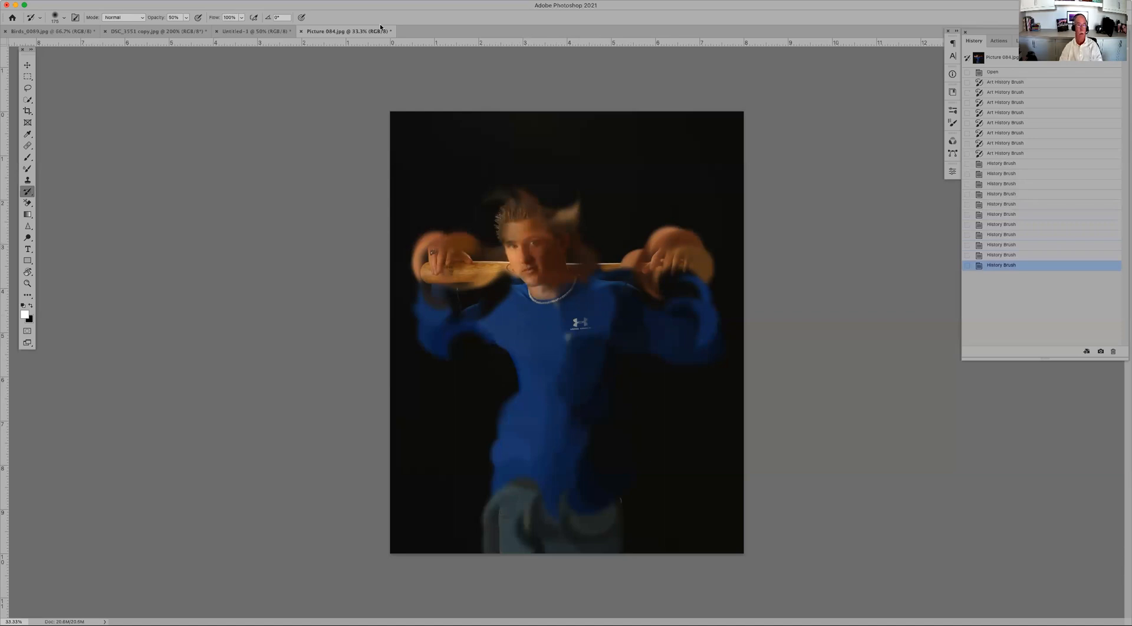
# Step: Close Picture 084.jpg without saving the changes
pyautogui.click(300, 32)
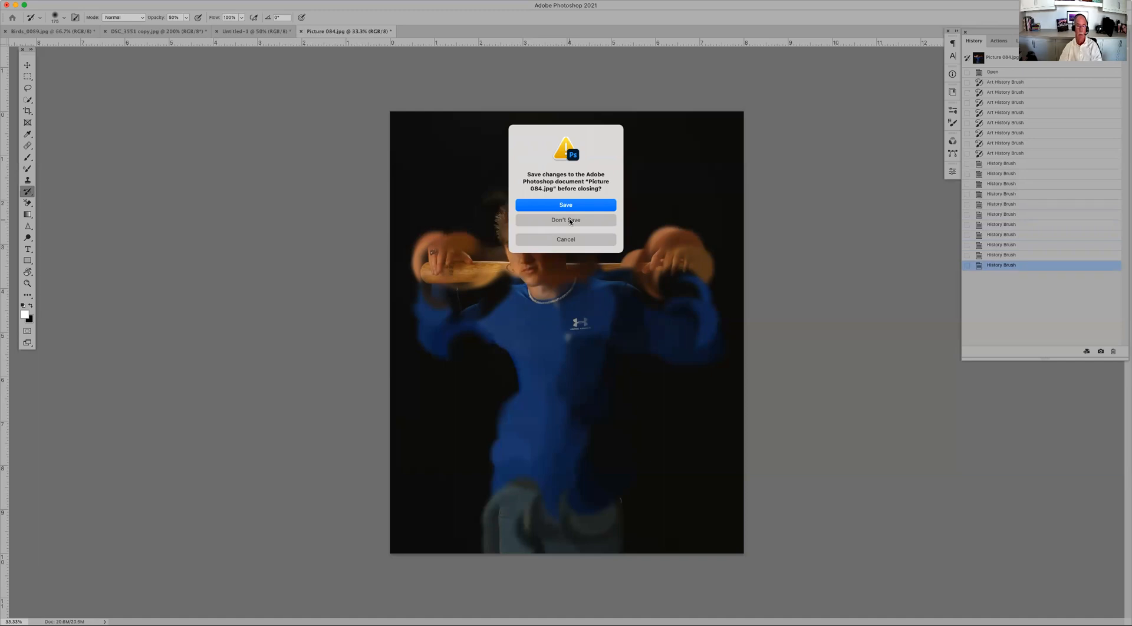
pyautogui.click(569, 220)
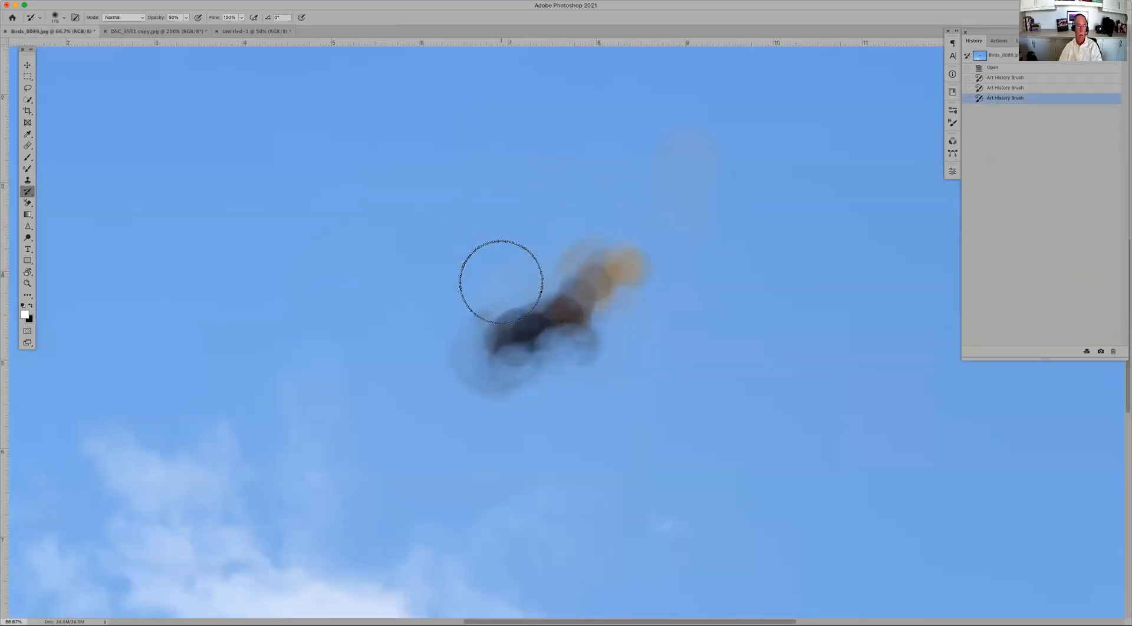
# Step: Try restoring the smeared bird with the History Brush, and return the image to its Open history state
pyautogui.moveTo(642, 236)
pyautogui.mouseDown()
pyautogui.moveTo(524, 349)
pyautogui.moveTo(563, 344)
pyautogui.moveTo(541, 361)
pyautogui.moveTo(625, 279)
pyautogui.moveTo(611, 252)
pyautogui.moveTo(522, 349)
pyautogui.moveTo(560, 281)
pyautogui.mouseUp()
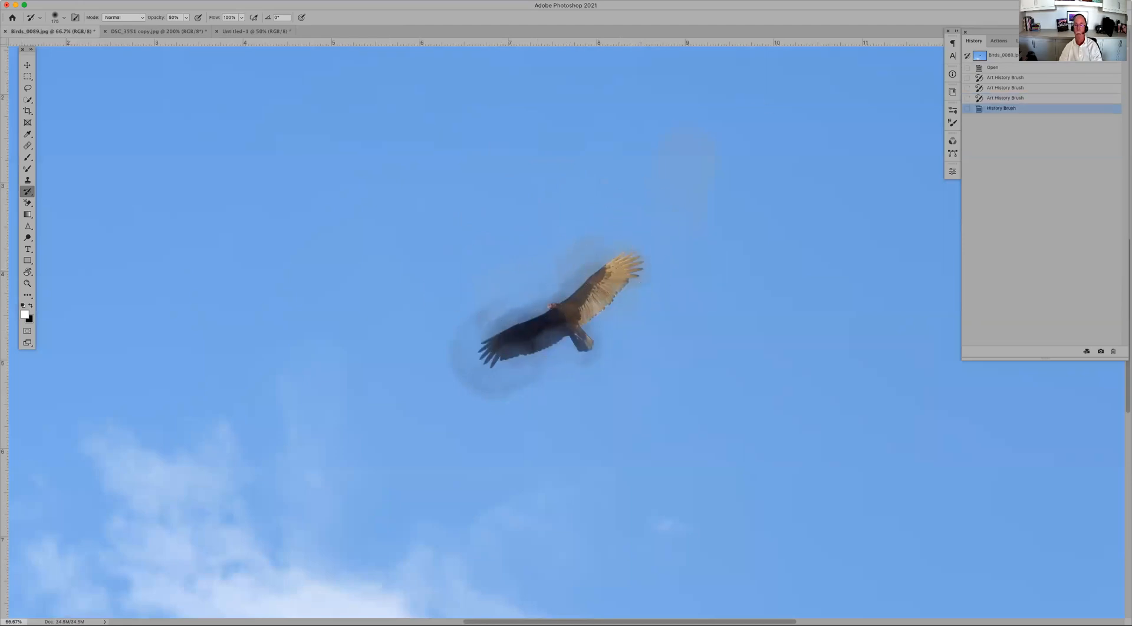
pyautogui.click(1006, 68)
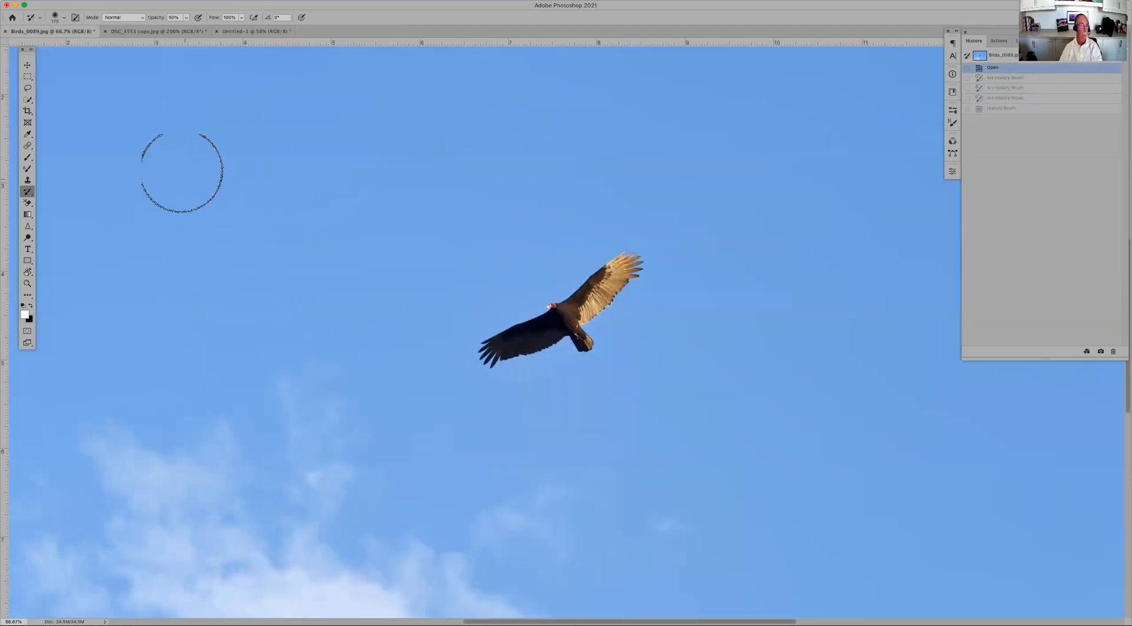
# Step: Erase over the tip of the bird's dark wing with the Eraser, using black as the background colour
pyautogui.click(26, 192)
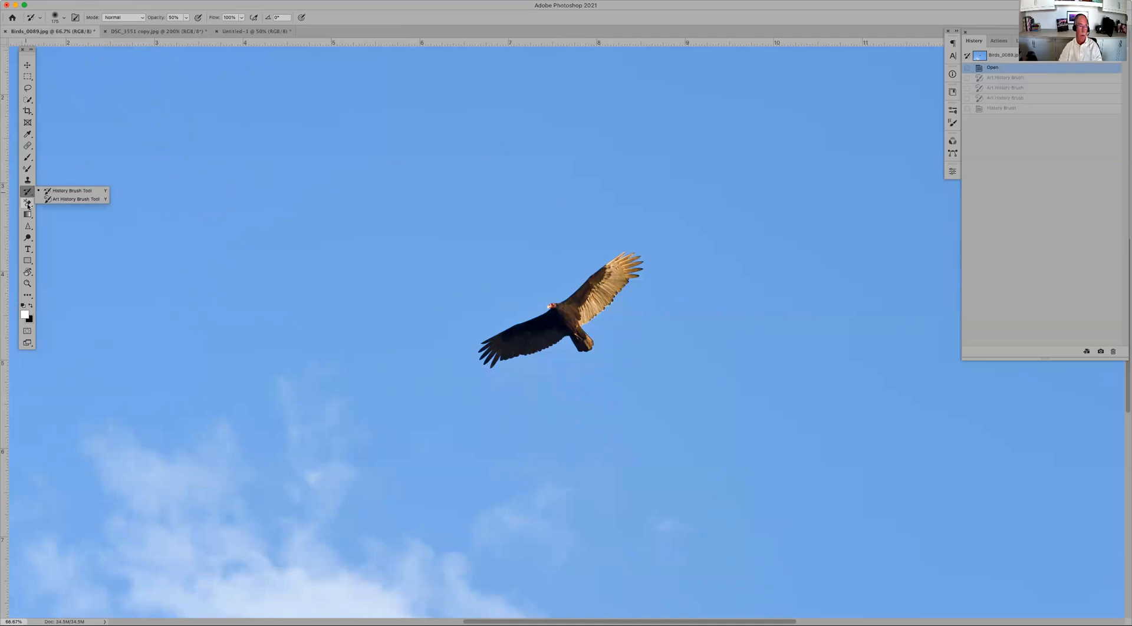
pyautogui.click(27, 203)
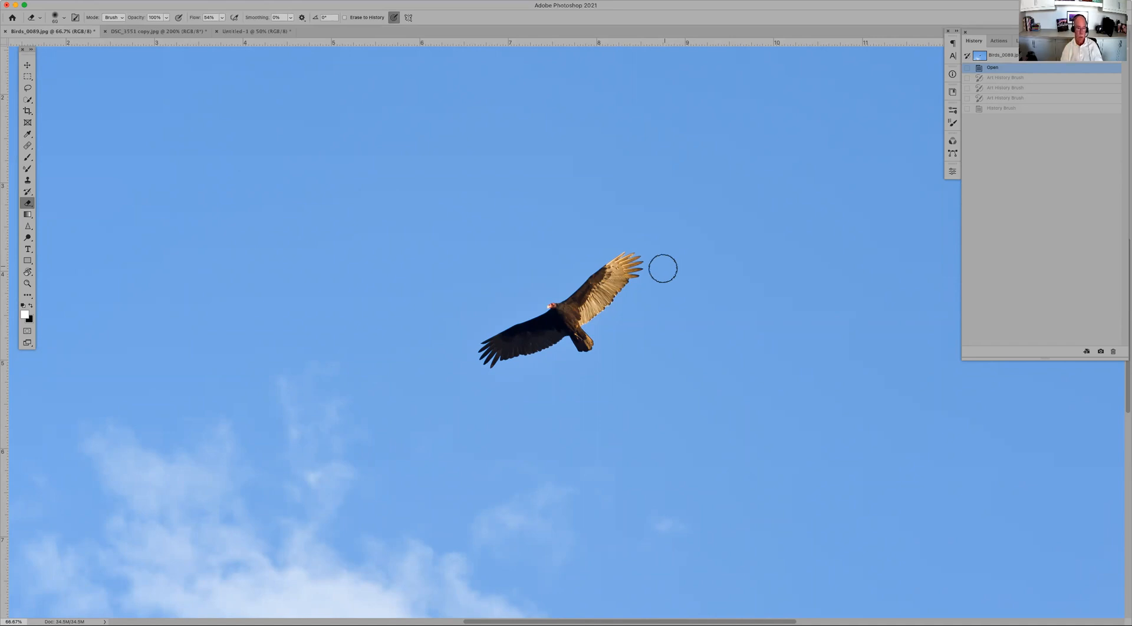
pyautogui.moveTo(509, 354); pyautogui.dragTo(490, 350)
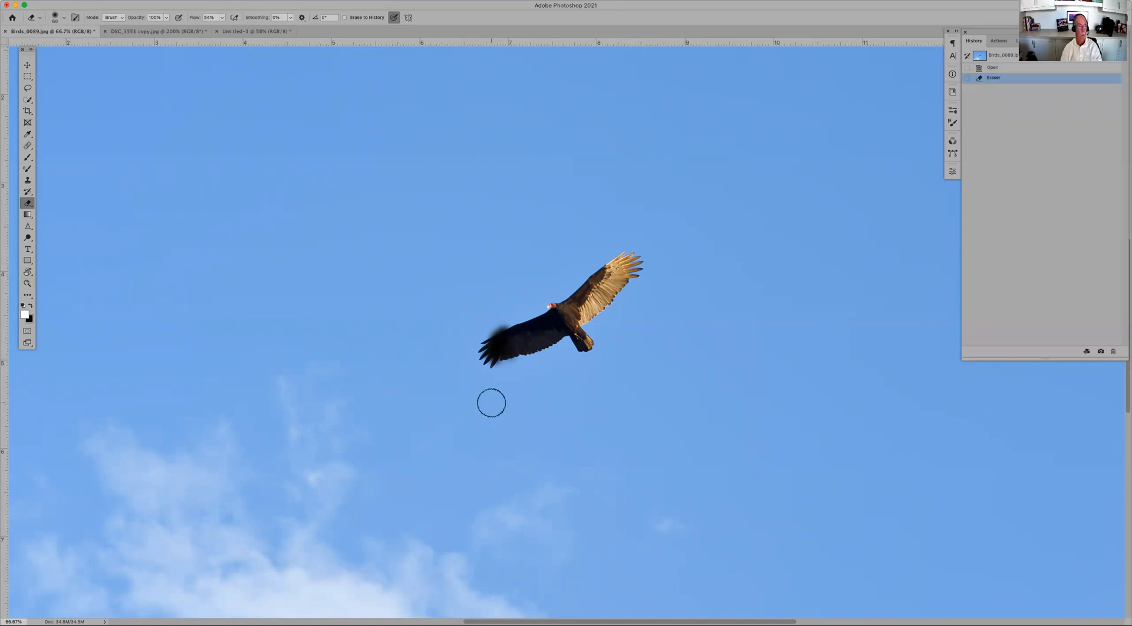
# Step: Swap the foreground and background colours, erase the dark wing's tip to white, and revert the image to its opening snapshot
pyautogui.press('x')
pyautogui.moveTo(497, 353)
pyautogui.mouseDown()
pyautogui.moveTo(497, 323)
pyautogui.moveTo(485, 360)
pyautogui.moveTo(476, 357)
pyautogui.moveTo(504, 342)
pyautogui.moveTo(483, 339)
pyautogui.mouseUp()
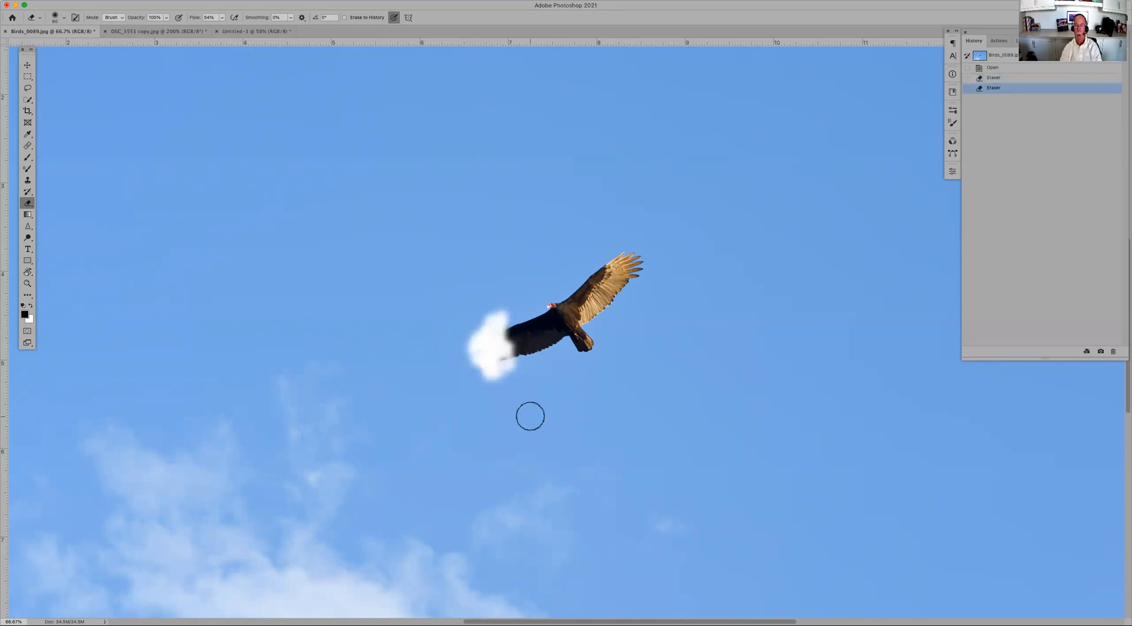
pyautogui.click(1010, 58)
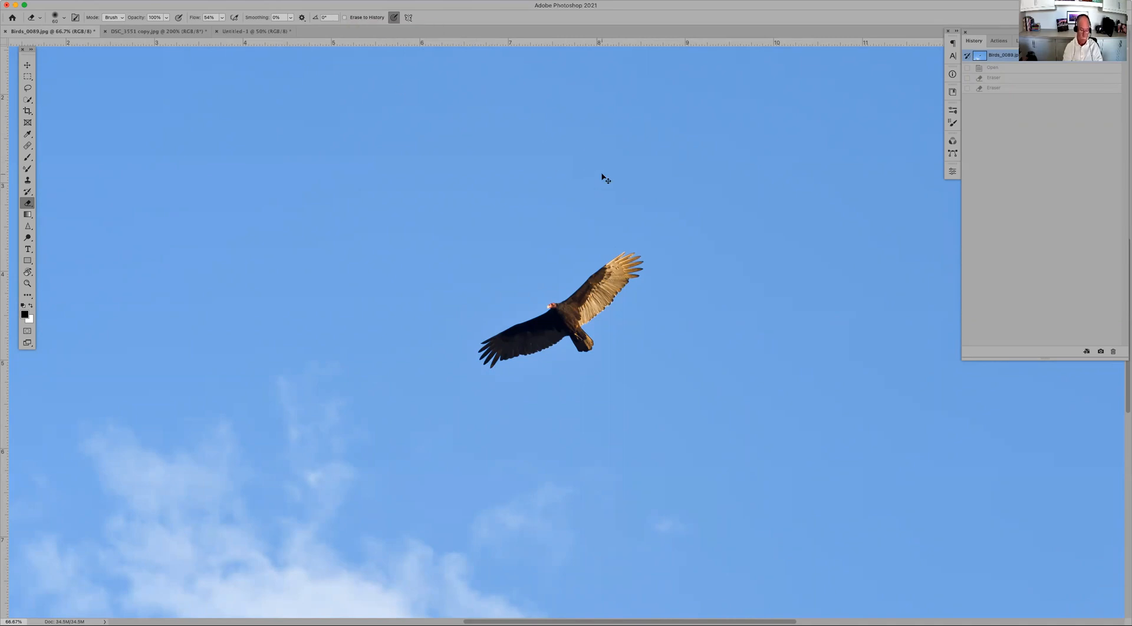
# Step: Duplicate the image onto a new layer moved up and to the left, and erase the bird's sunlit wing from the copy
pyautogui.press('super+j')
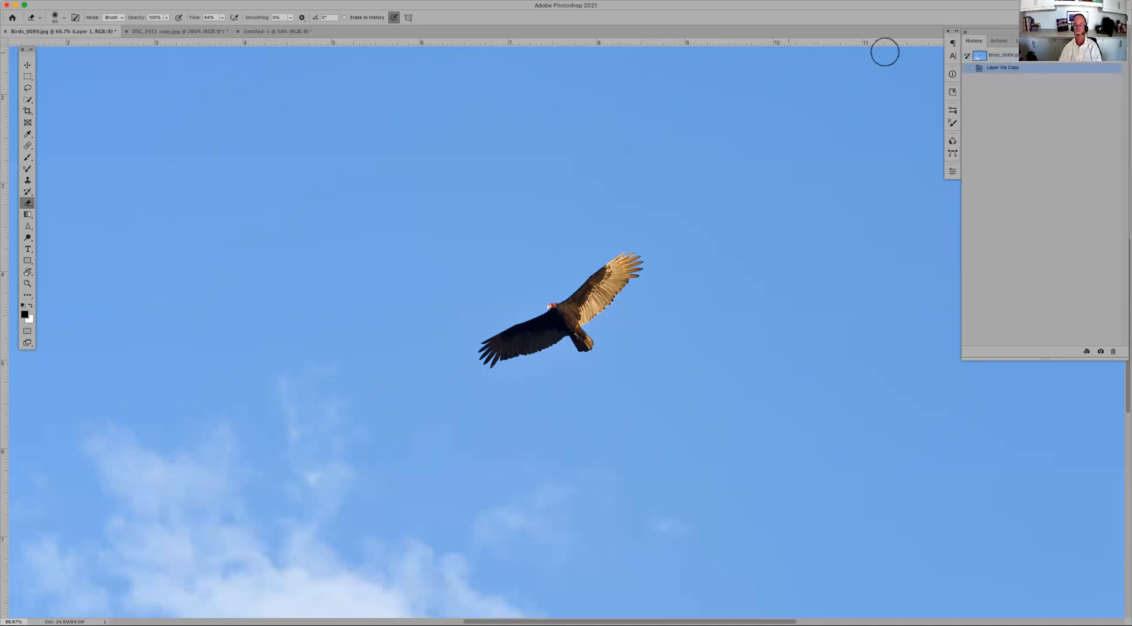
pyautogui.click(1017, 43)
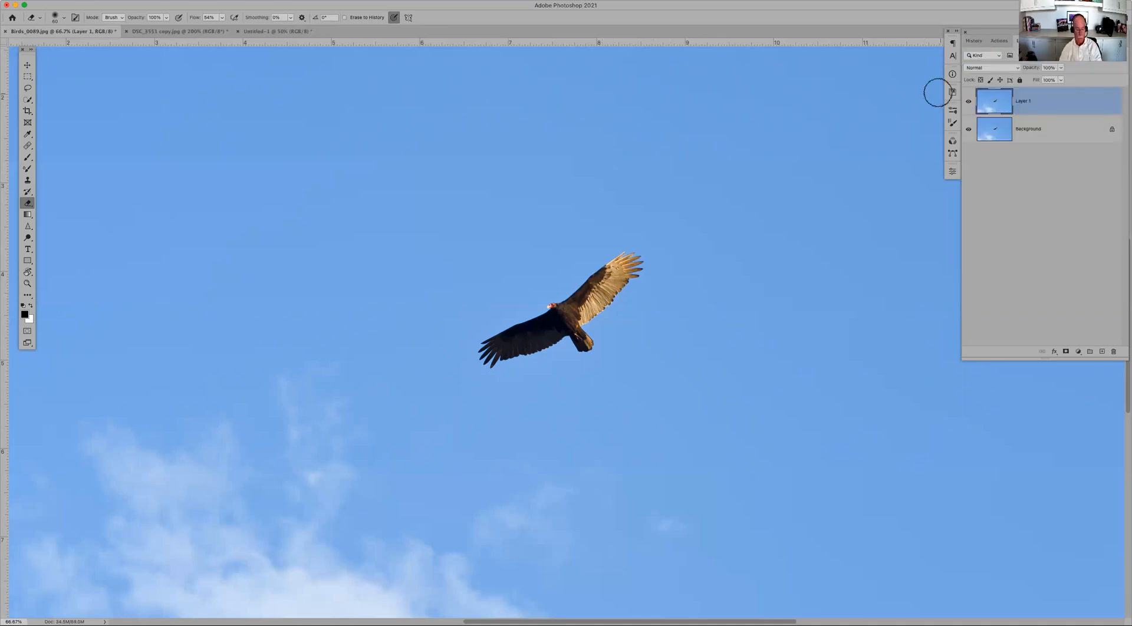
pyautogui.press('v')
pyautogui.moveTo(513, 191); pyautogui.dragTo(342, 123)
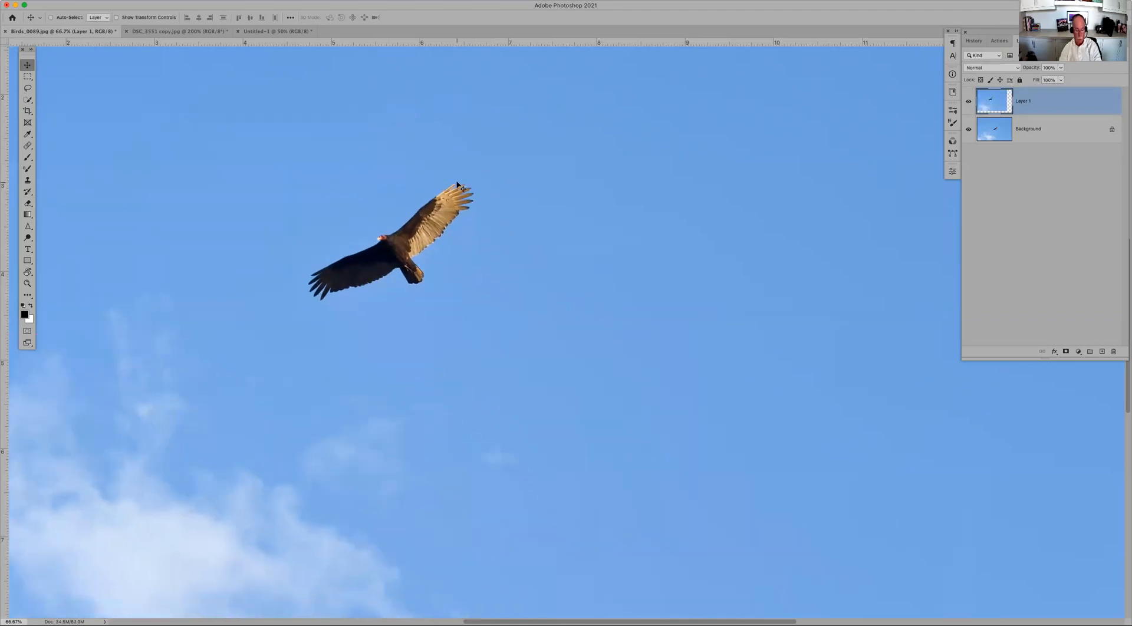
pyautogui.press('e')
pyautogui.moveTo(457, 181)
pyautogui.mouseDown()
pyautogui.moveTo(451, 227)
pyautogui.moveTo(470, 204)
pyautogui.moveTo(447, 194)
pyautogui.moveTo(404, 222)
pyautogui.moveTo(435, 223)
pyautogui.moveTo(421, 246)
pyautogui.moveTo(442, 236)
pyautogui.moveTo(444, 224)
pyautogui.moveTo(414, 239)
pyautogui.moveTo(398, 230)
pyautogui.moveTo(423, 250)
pyautogui.moveTo(422, 220)
pyautogui.moveTo(433, 226)
pyautogui.moveTo(409, 225)
pyautogui.moveTo(432, 251)
pyautogui.moveTo(401, 225)
pyautogui.mouseUp()
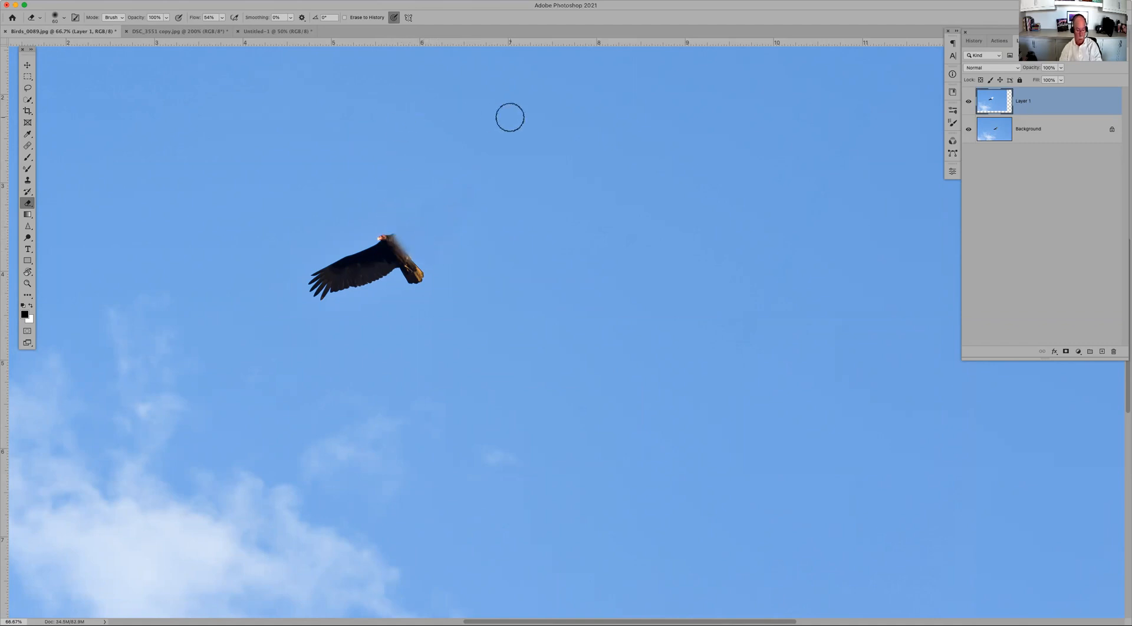
# Step: Add a white placeholder text box above the bird, keeping the default Lorem ipsum text
pyautogui.press('t')
pyautogui.moveTo(403, 101)
pyautogui.mouseDown()
pyautogui.moveTo(458, 136)
pyautogui.moveTo(592, 178)
pyautogui.mouseUp()
pyautogui.click(641, 166)
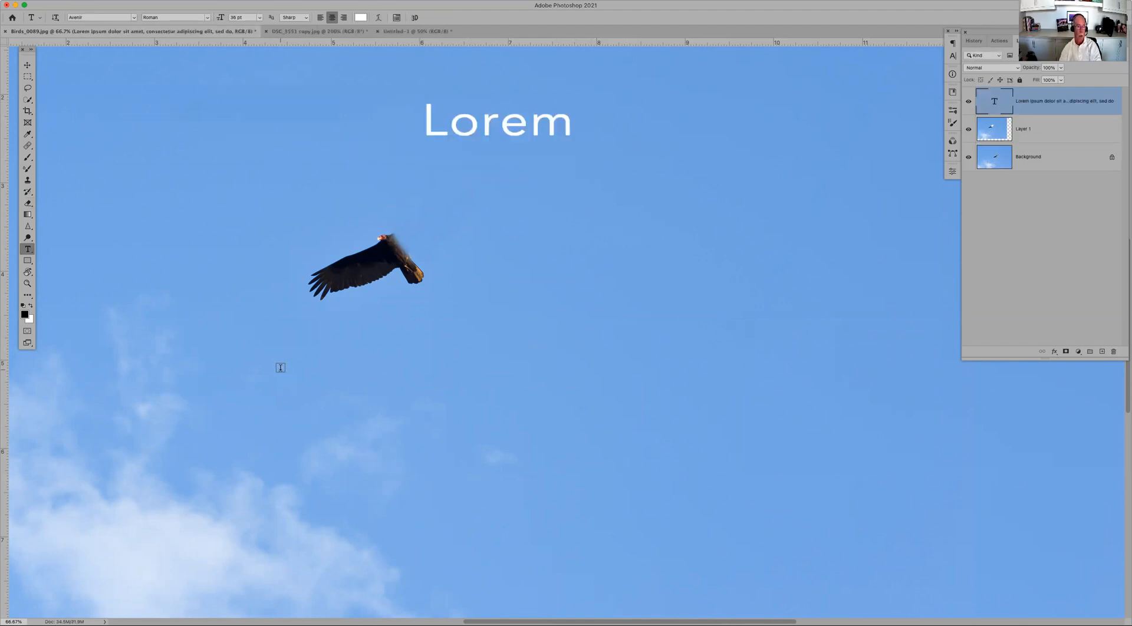
# Step: Try to paint on the type layer with the Brush, and decline to rasterize the type
pyautogui.press('b')
pyautogui.click(329, 375)
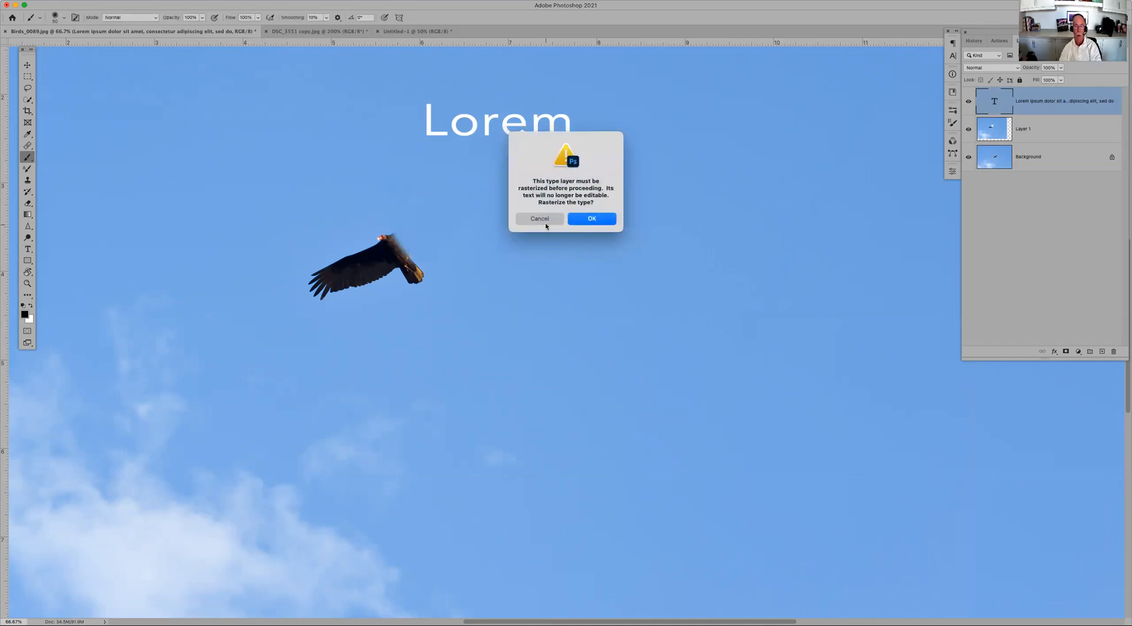
pyautogui.click(545, 223)
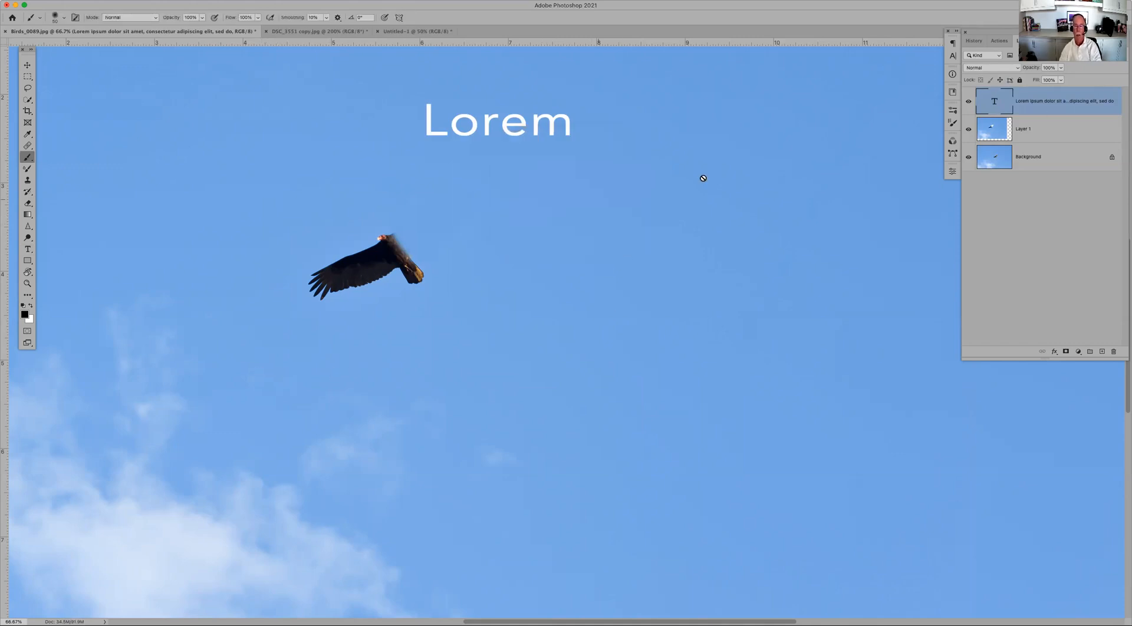
# Step: Paint a black zigzag stroke with the Brush in the sky beside the bird on Layer 1
pyautogui.click(1052, 132)
pyautogui.click(1048, 158)
pyautogui.click(1047, 134)
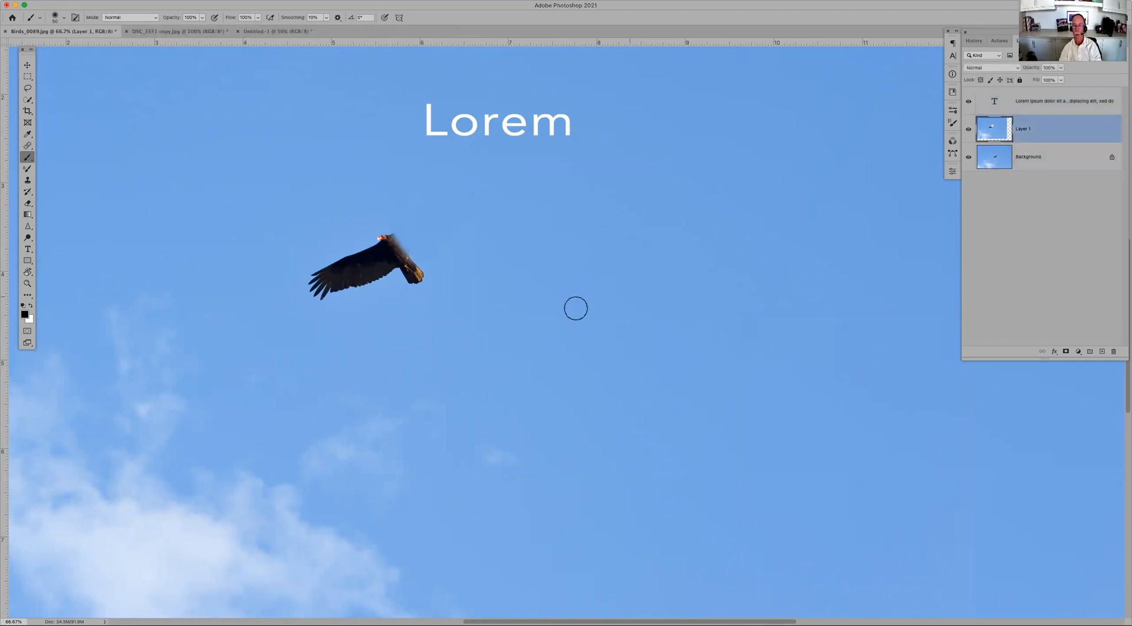
pyautogui.moveTo(559, 278)
pyautogui.mouseDown()
pyautogui.moveTo(547, 310)
pyautogui.moveTo(580, 329)
pyautogui.moveTo(618, 391)
pyautogui.mouseUp()
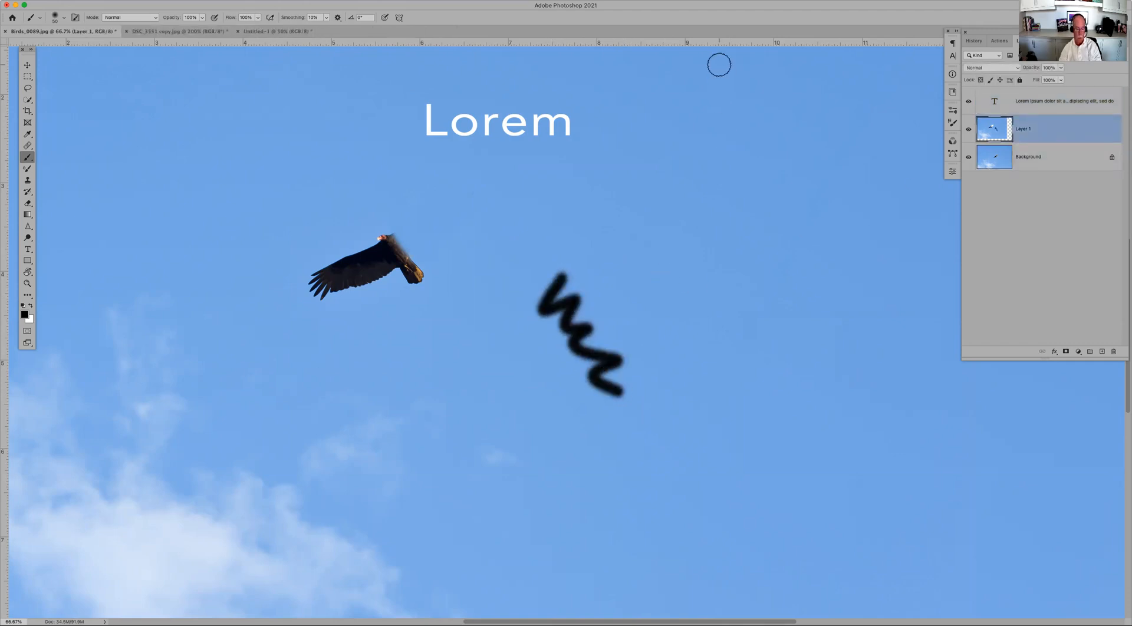
# Step: Swap the foreground and background colours, and paint a white scribble over the black zigzag
pyautogui.press('x')
pyautogui.press('f')
pyautogui.press('f')
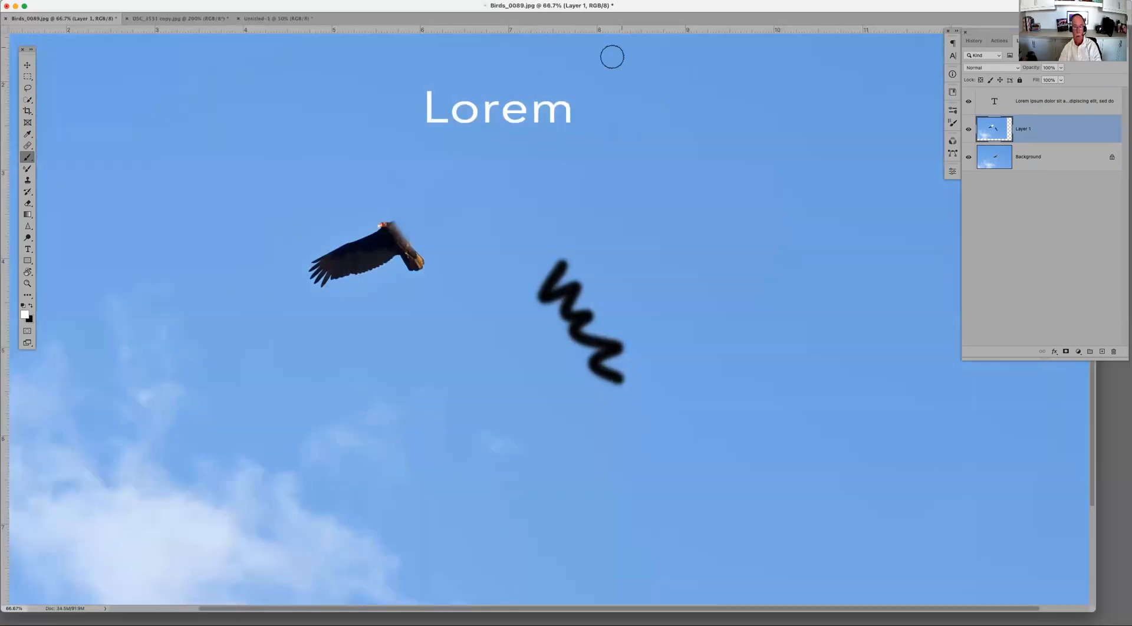
pyautogui.moveTo(590, 258)
pyautogui.mouseDown()
pyautogui.moveTo(612, 402)
pyautogui.moveTo(549, 377)
pyautogui.mouseUp()
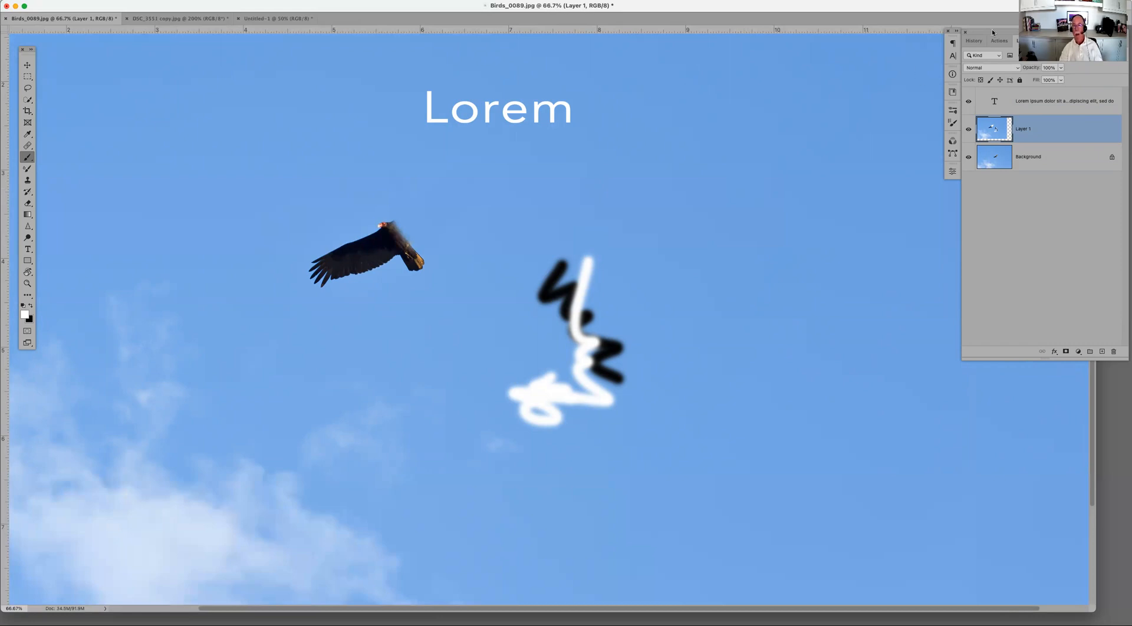
# Step: Show the image's history and paint a series of short white brush strokes across the sky to add history states
pyautogui.click(974, 41)
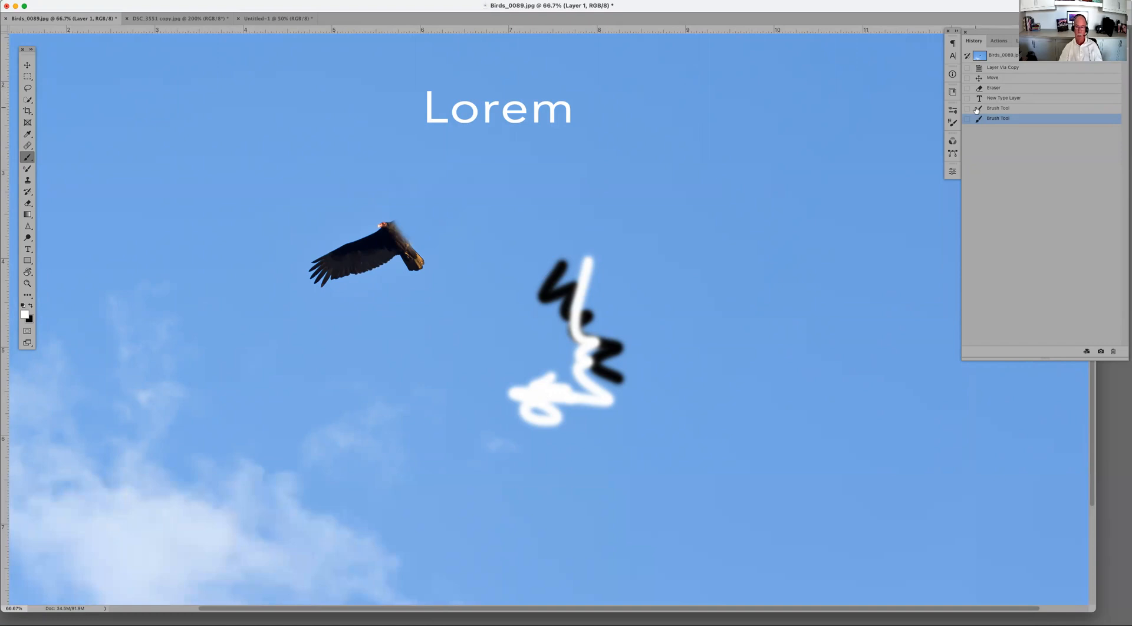
pyautogui.moveTo(624, 213)
pyautogui.mouseDown()
pyautogui.moveTo(625, 238)
pyautogui.moveTo(639, 239)
pyautogui.mouseUp()
pyautogui.moveTo(679, 217)
pyautogui.mouseDown()
pyautogui.moveTo(693, 248)
pyautogui.moveTo(682, 314)
pyautogui.mouseUp()
pyautogui.moveTo(665, 324)
pyautogui.mouseDown()
pyautogui.moveTo(651, 342)
pyautogui.moveTo(610, 334)
pyautogui.mouseUp()
pyautogui.moveTo(557, 354)
pyautogui.mouseDown()
pyautogui.moveTo(528, 386)
pyautogui.moveTo(489, 401)
pyautogui.mouseUp()
pyautogui.moveTo(469, 401)
pyautogui.mouseDown()
pyautogui.moveTo(437, 415)
pyautogui.moveTo(321, 415)
pyautogui.mouseUp()
pyautogui.moveTo(298, 407); pyautogui.dragTo(277, 420)
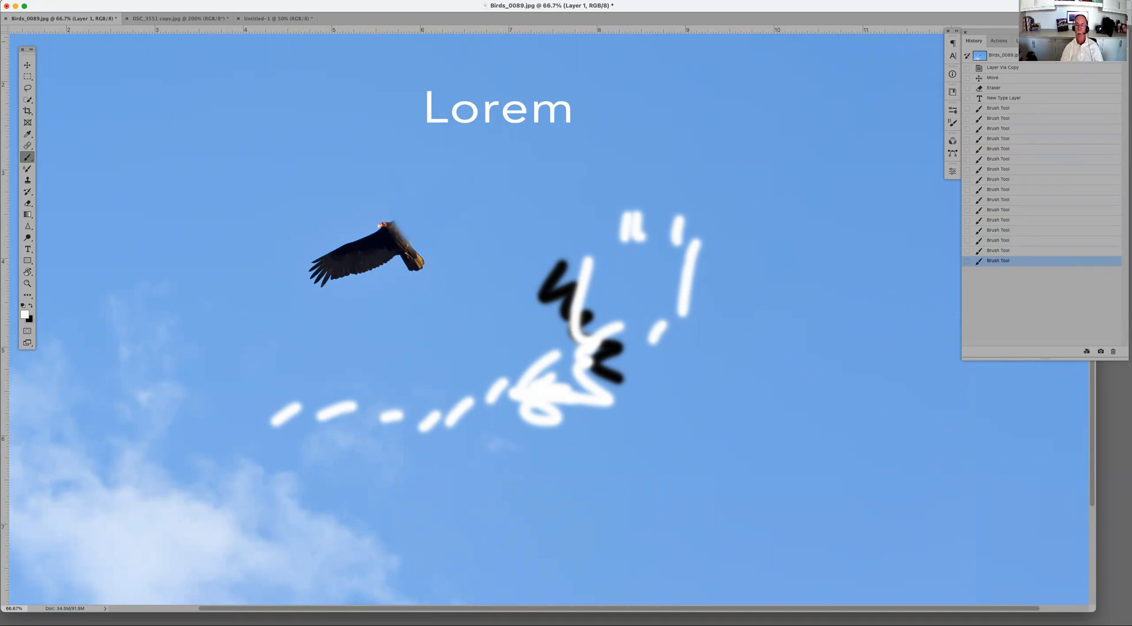
# Step: Revert the image to its opening snapshot, and restore the Layer Via Copy history state
pyautogui.click(1023, 41)
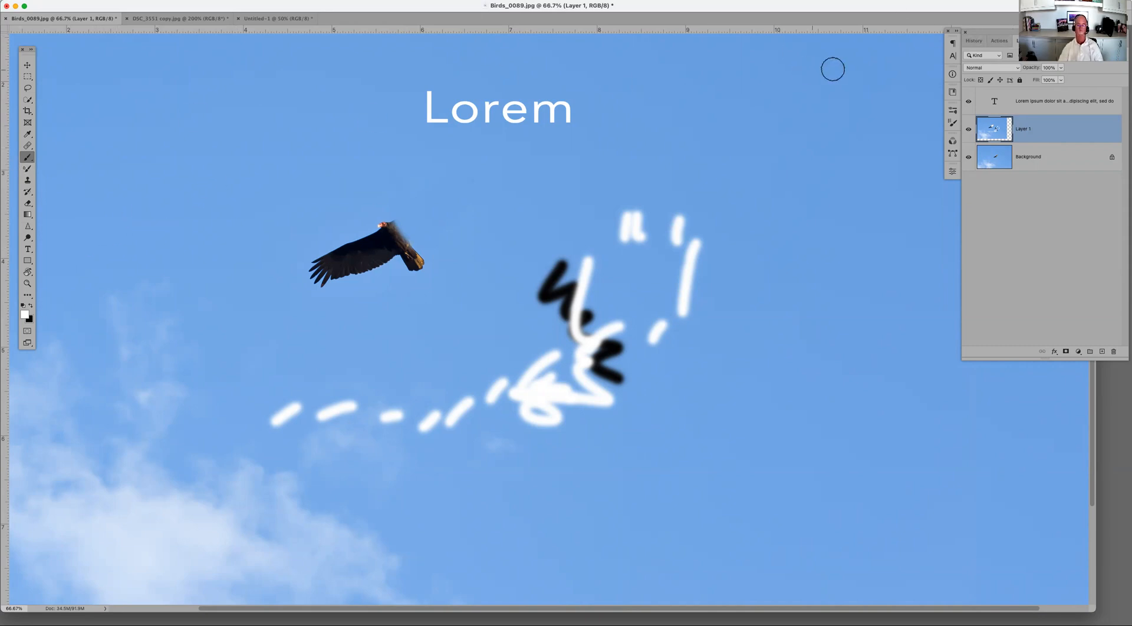
pyautogui.click(975, 42)
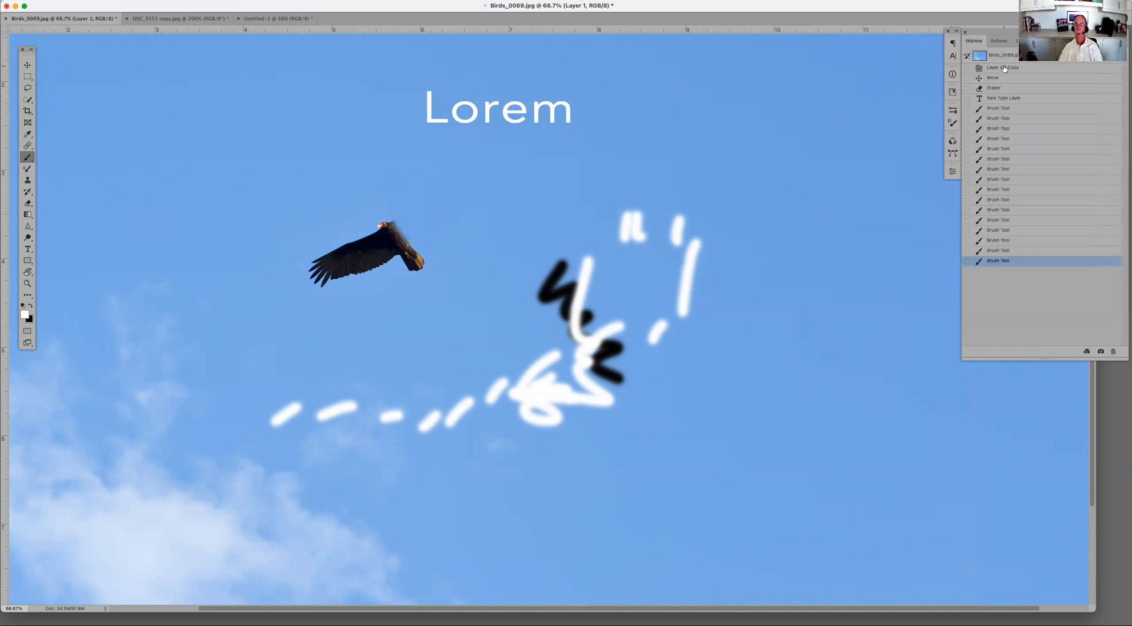
pyautogui.click(1005, 56)
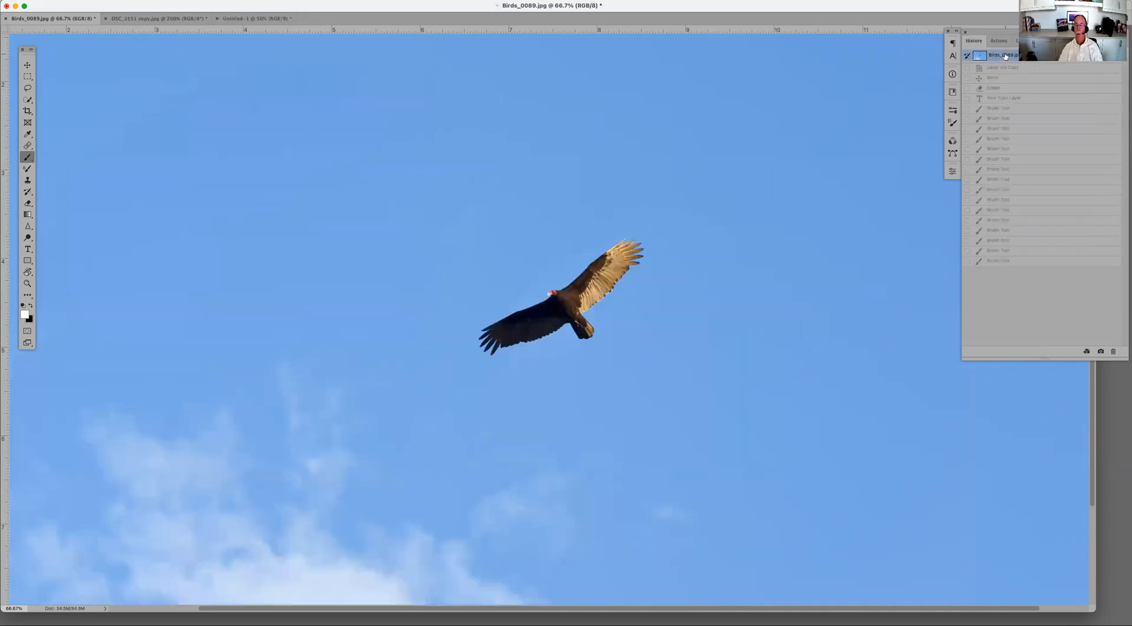
pyautogui.click(1005, 68)
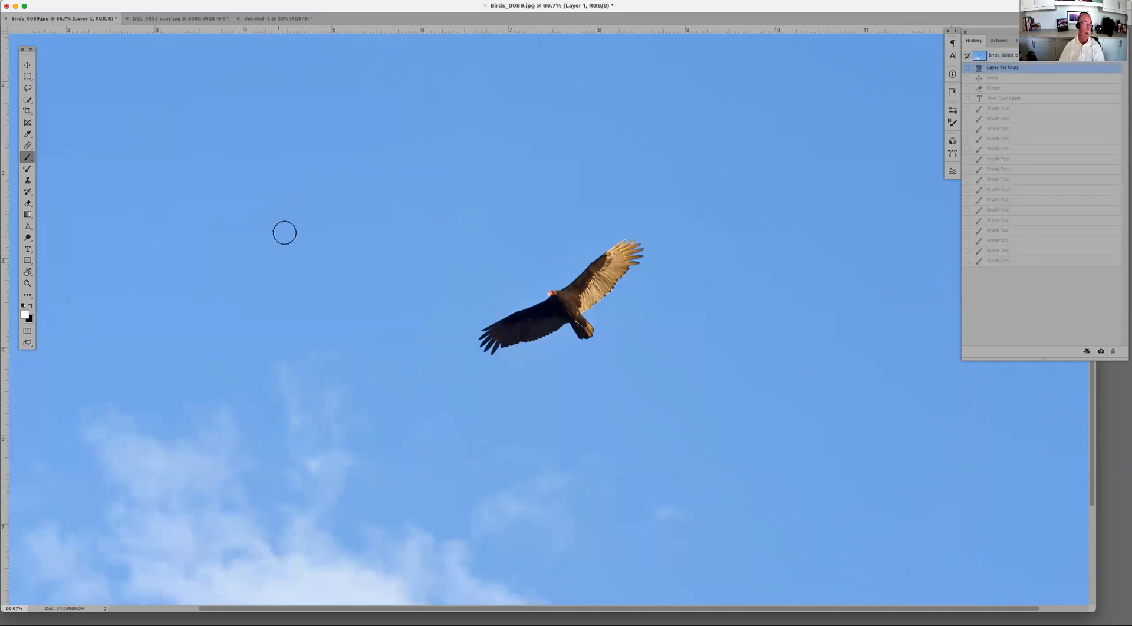
# Step: Erase the sky below the bird on Layer 1 with the Background Eraser, and hide the Background layer to check the transparency
pyautogui.press('e')
pyautogui.click(27, 207)
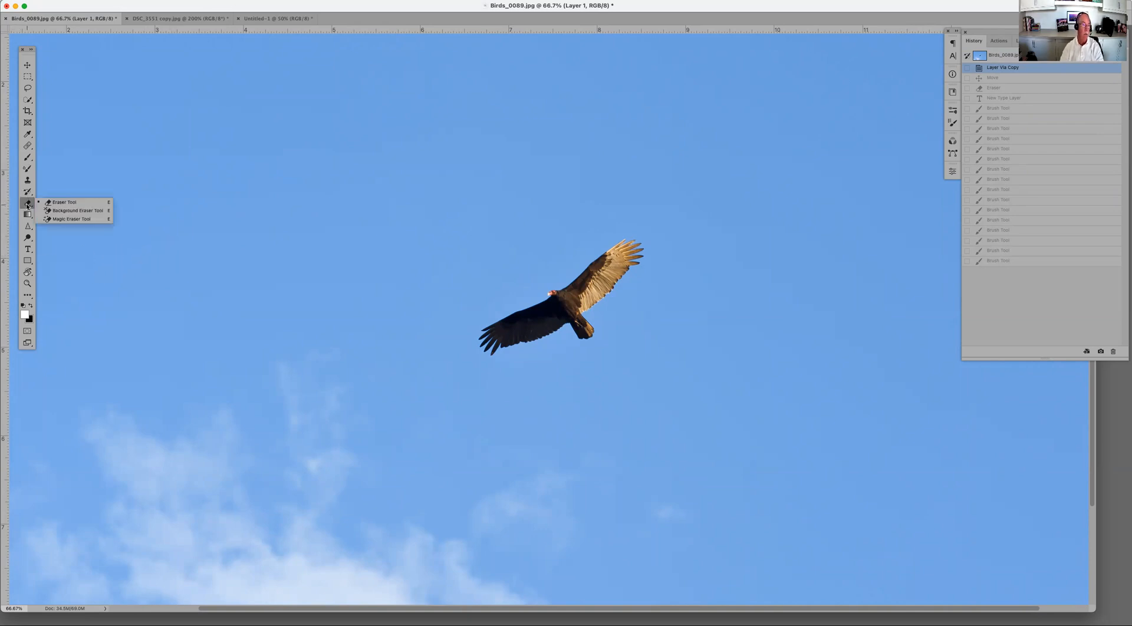
pyautogui.click(76, 212)
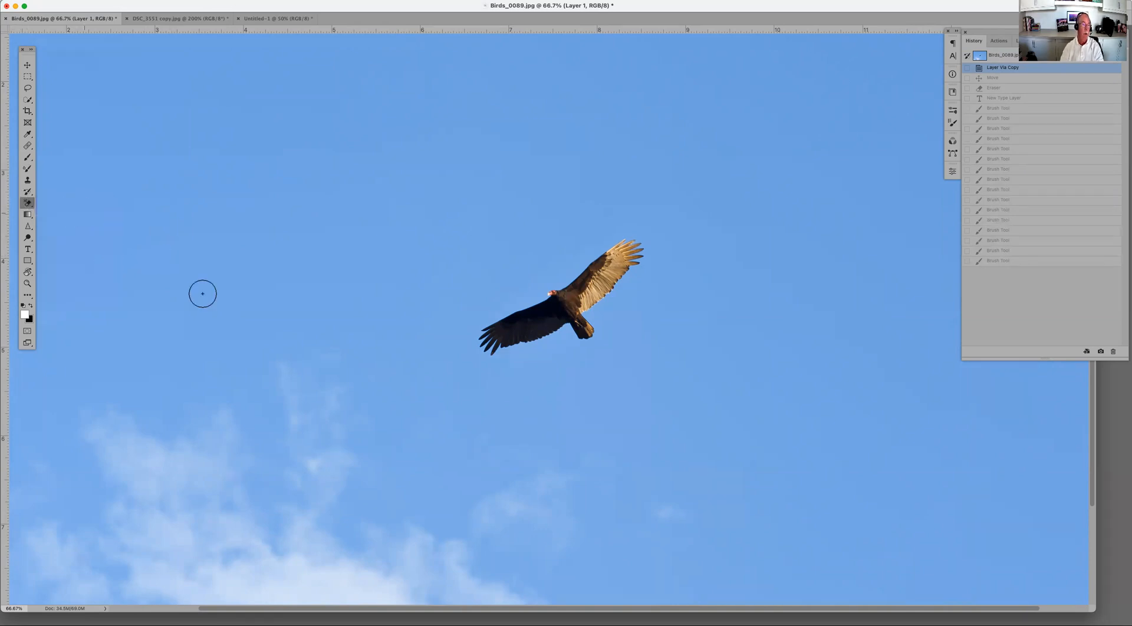
pyautogui.moveTo(561, 345)
pyautogui.mouseDown()
pyautogui.moveTo(537, 362)
pyautogui.moveTo(432, 362)
pyautogui.moveTo(497, 266)
pyautogui.mouseUp()
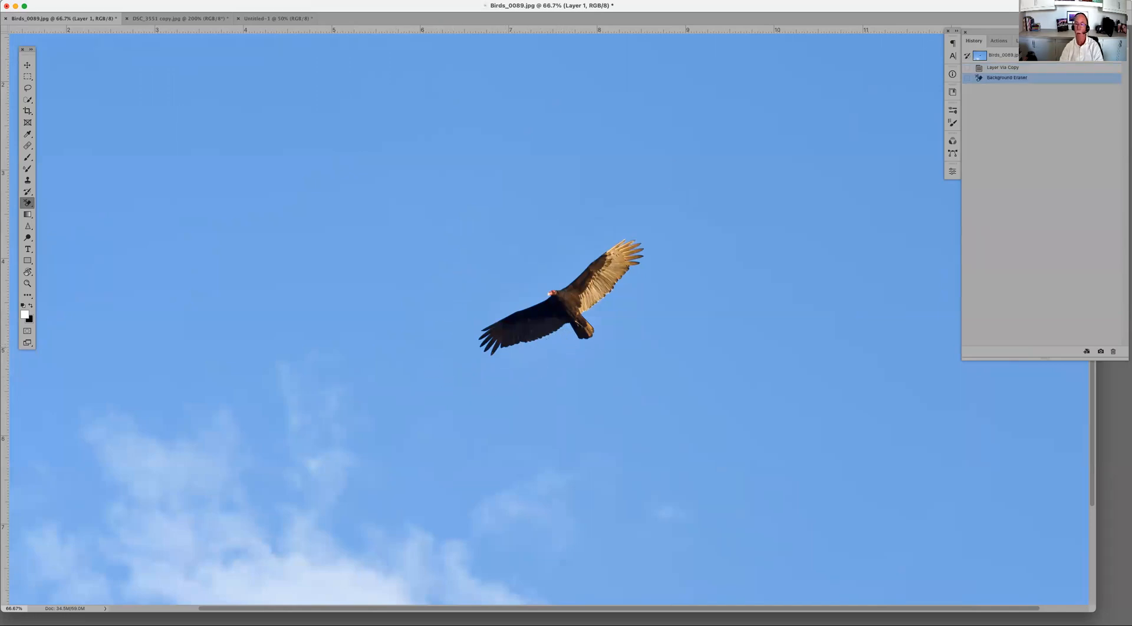
pyautogui.click(1016, 41)
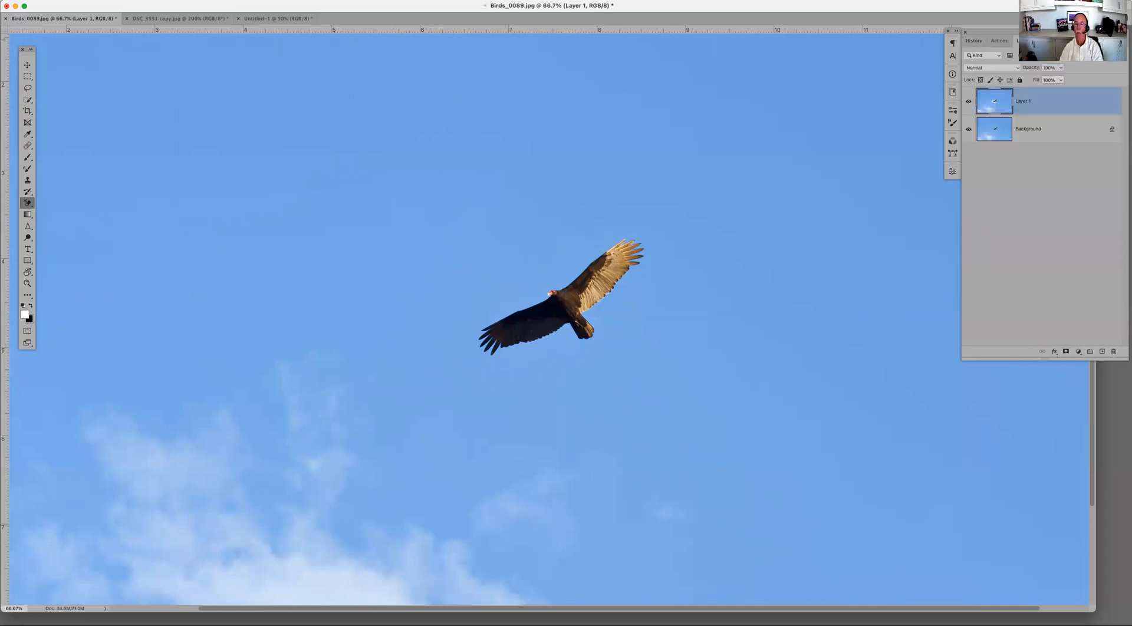
pyautogui.click(968, 128)
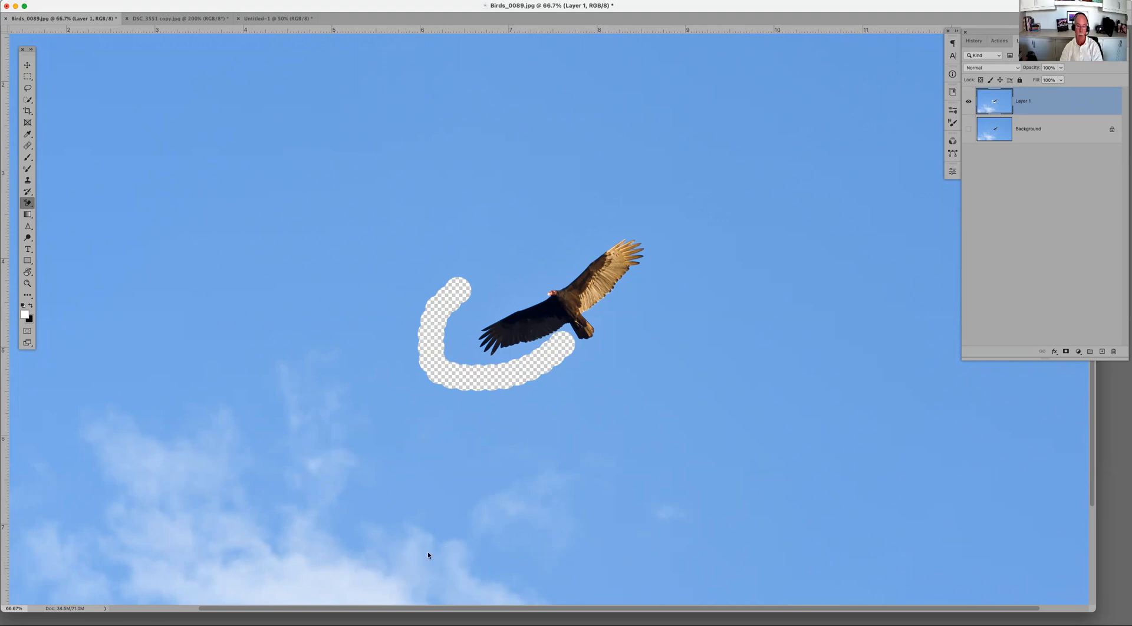
pyautogui.moveTo(567, 343)
pyautogui.mouseDown()
pyautogui.moveTo(601, 341)
pyautogui.moveTo(605, 330)
pyautogui.mouseUp()
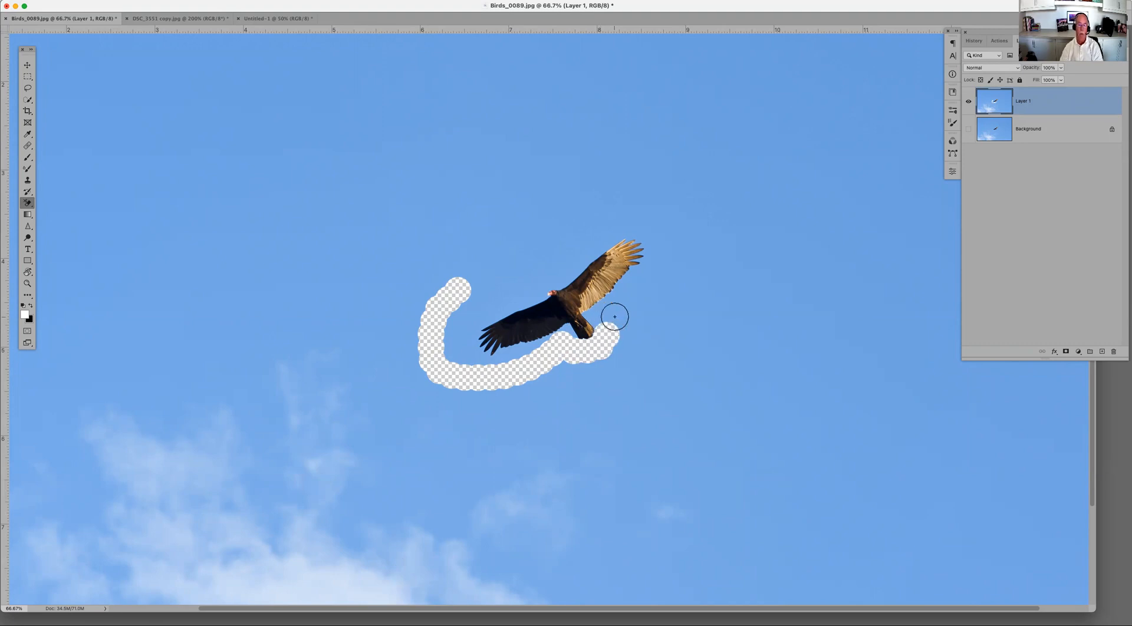
# Step: Set the Background Eraser to 90 px and 0% hardness, and erase more sky along the lower edges of both wings
pyautogui.rightClick(615, 317)
pyautogui.moveTo(627, 355); pyautogui.dragTo(621, 352)
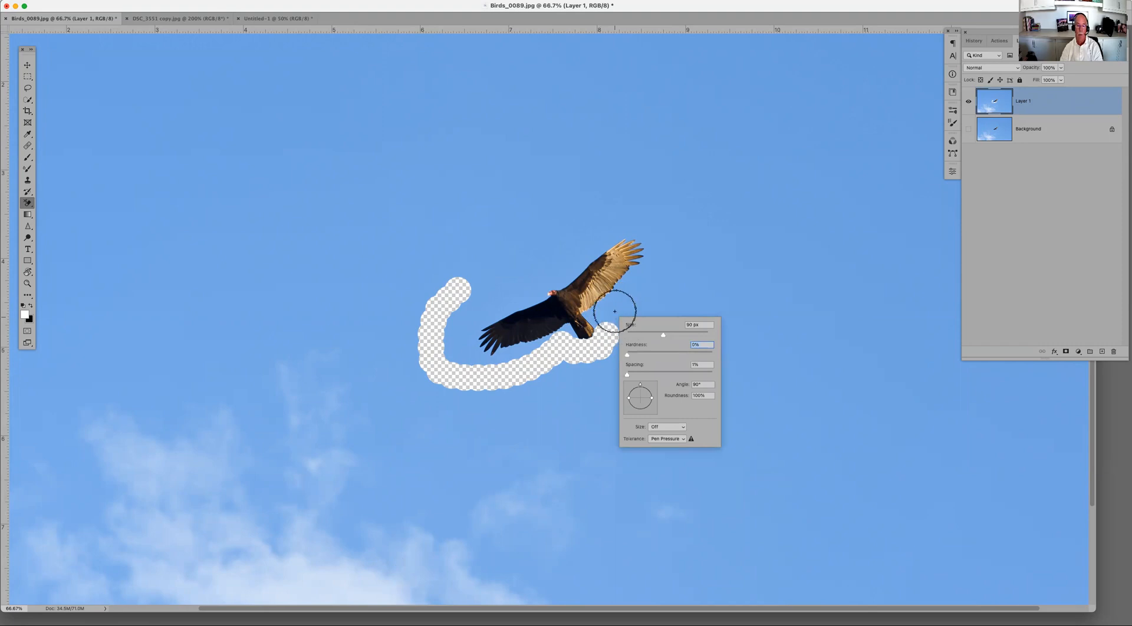
pyautogui.press('Return')
pyautogui.moveTo(619, 308); pyautogui.dragTo(657, 224)
pyautogui.moveTo(603, 316)
pyautogui.mouseDown()
pyautogui.moveTo(609, 303)
pyautogui.moveTo(619, 310)
pyautogui.mouseUp()
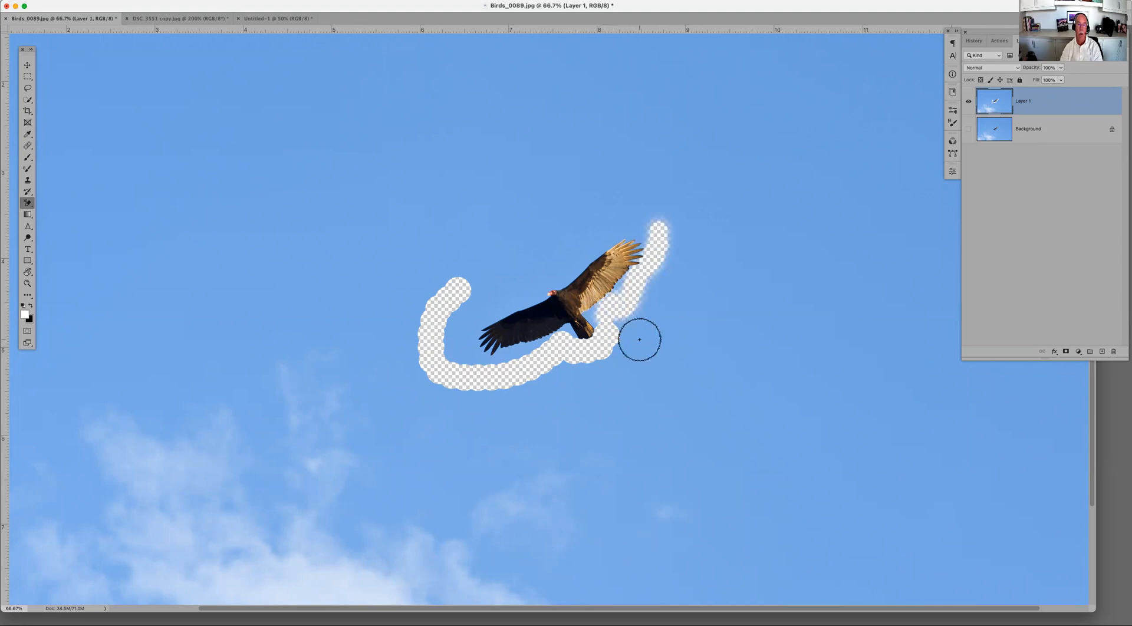
pyautogui.moveTo(595, 316); pyautogui.dragTo(600, 318)
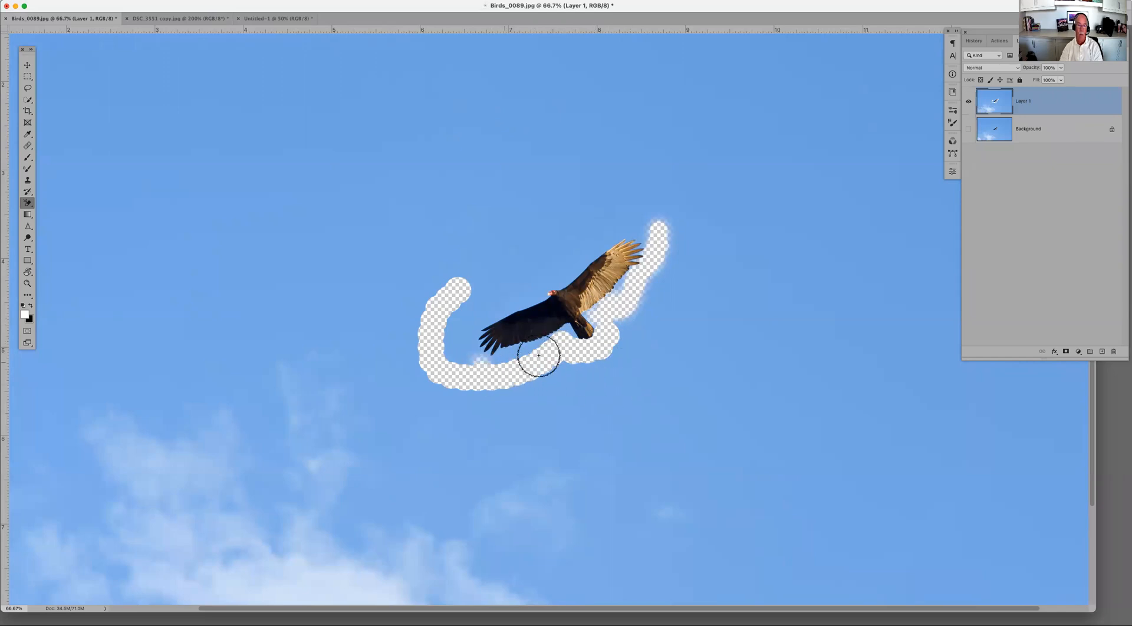
pyautogui.moveTo(522, 359)
pyautogui.mouseDown()
pyautogui.moveTo(494, 361)
pyautogui.moveTo(543, 348)
pyautogui.moveTo(503, 354)
pyautogui.mouseUp()
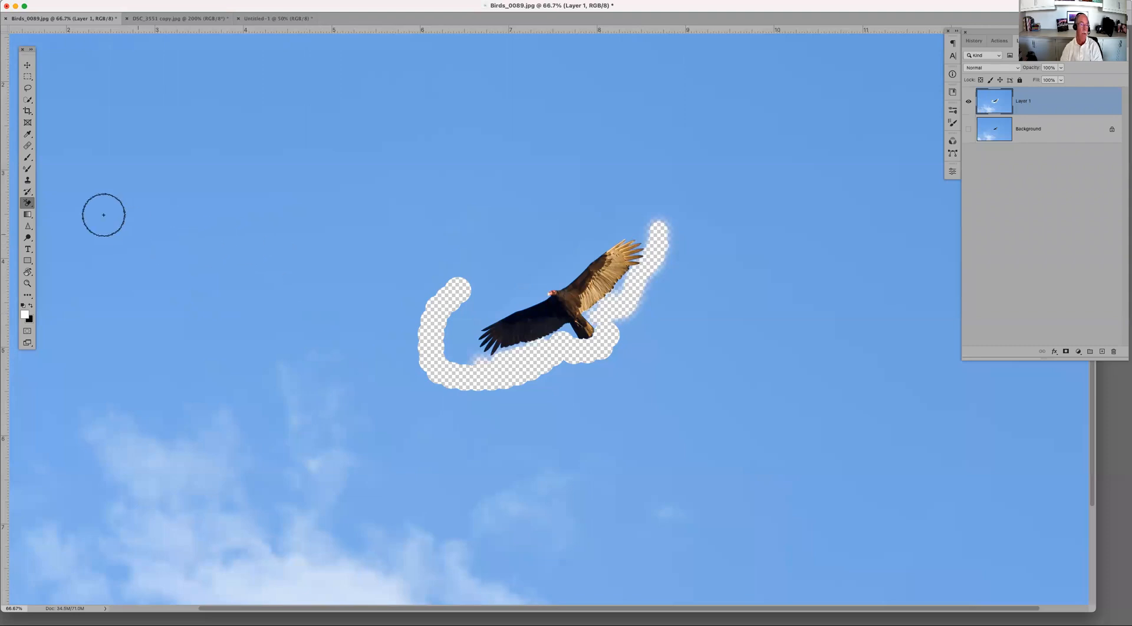
# Step: Undo a Magic Eraser test on the dark wing, and erase the blue sky around the bird and the patch beside its sunlit wing
pyautogui.click(27, 208)
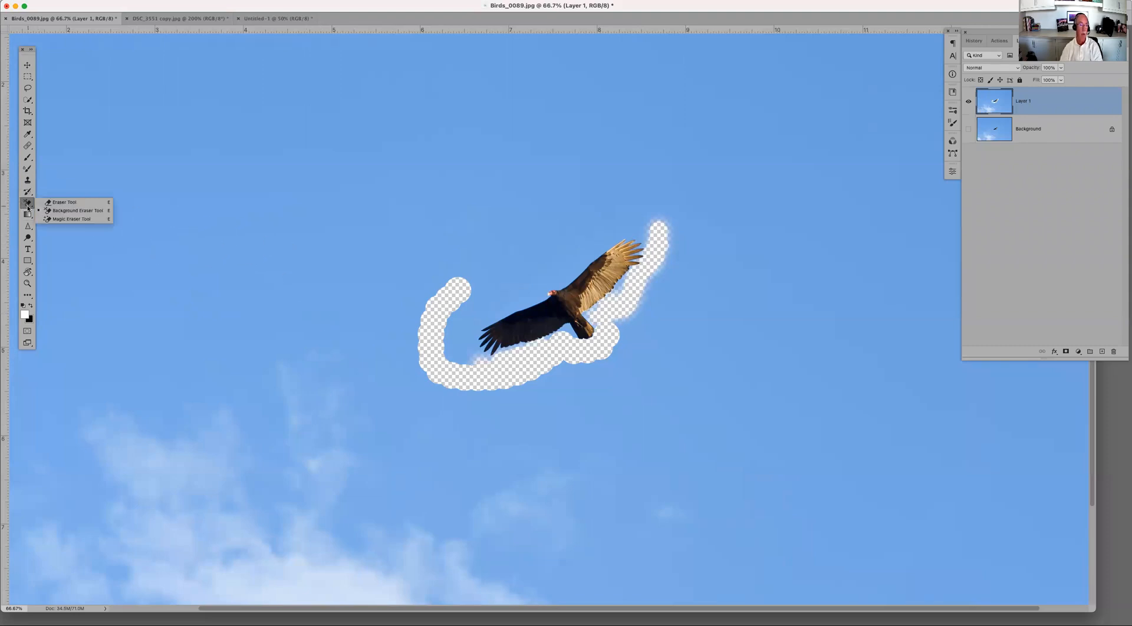
pyautogui.click(75, 222)
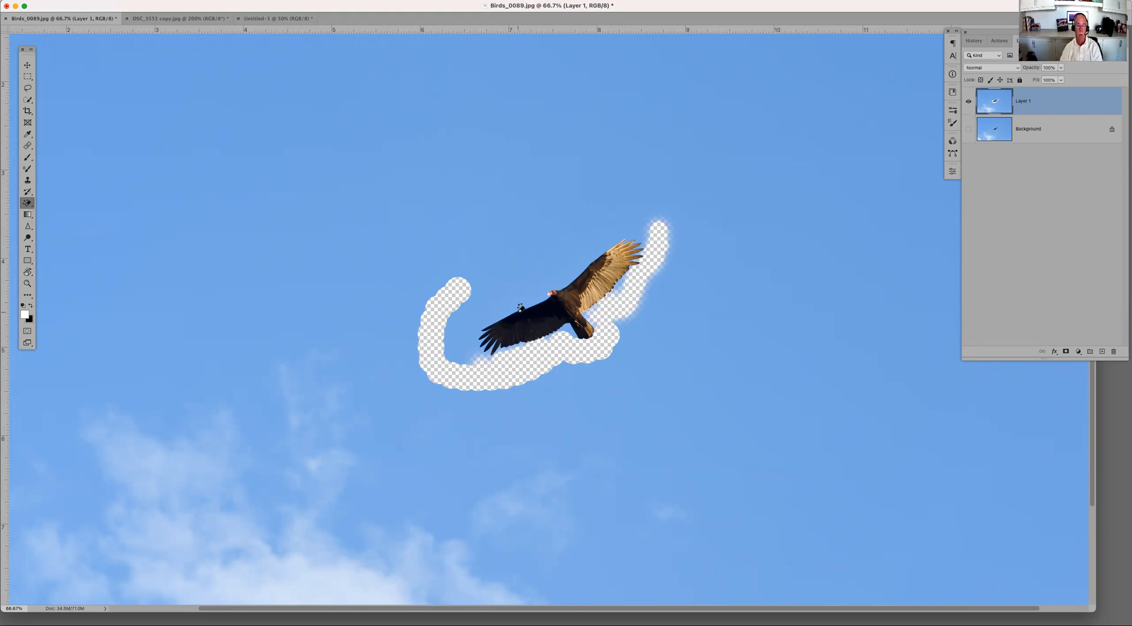
pyautogui.click(490, 322)
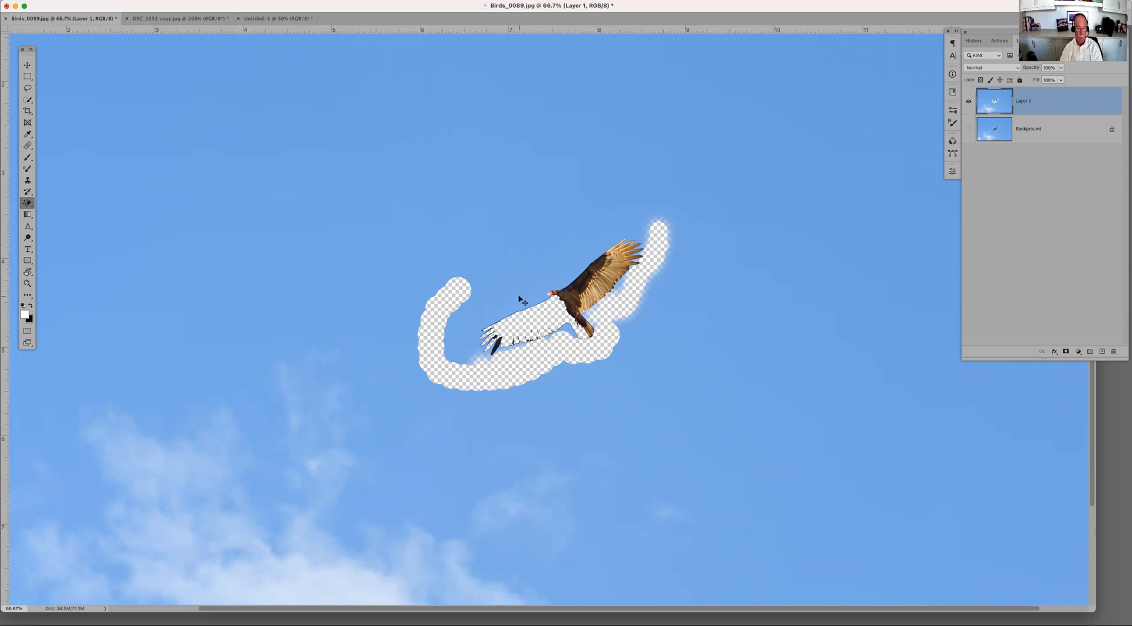
pyautogui.press('super+z')
pyautogui.click(467, 308)
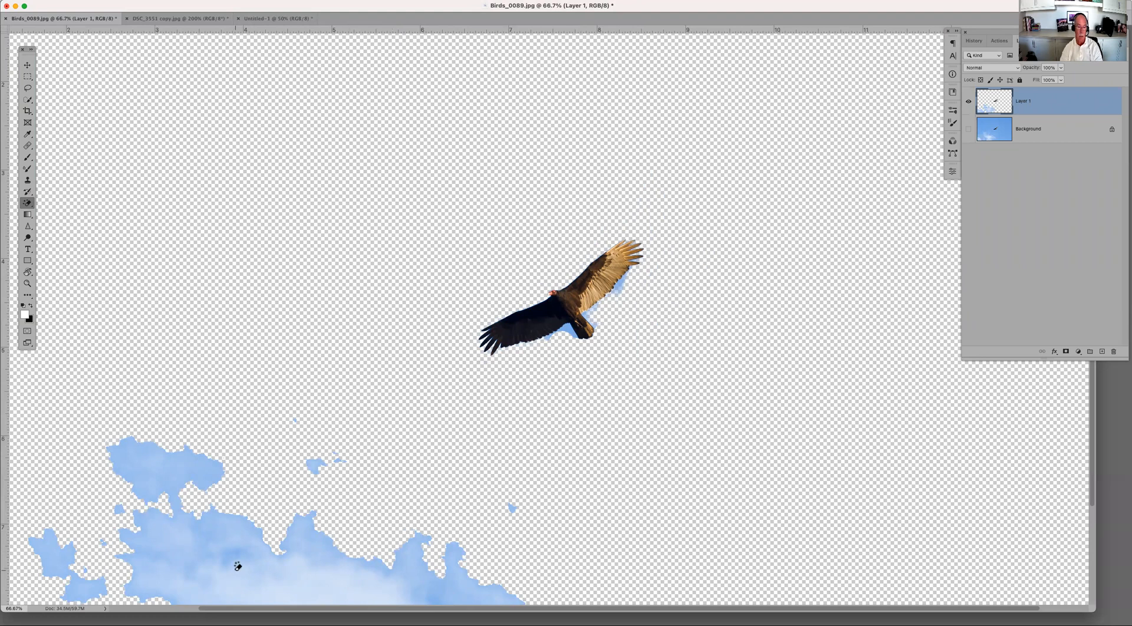
pyautogui.click(618, 292)
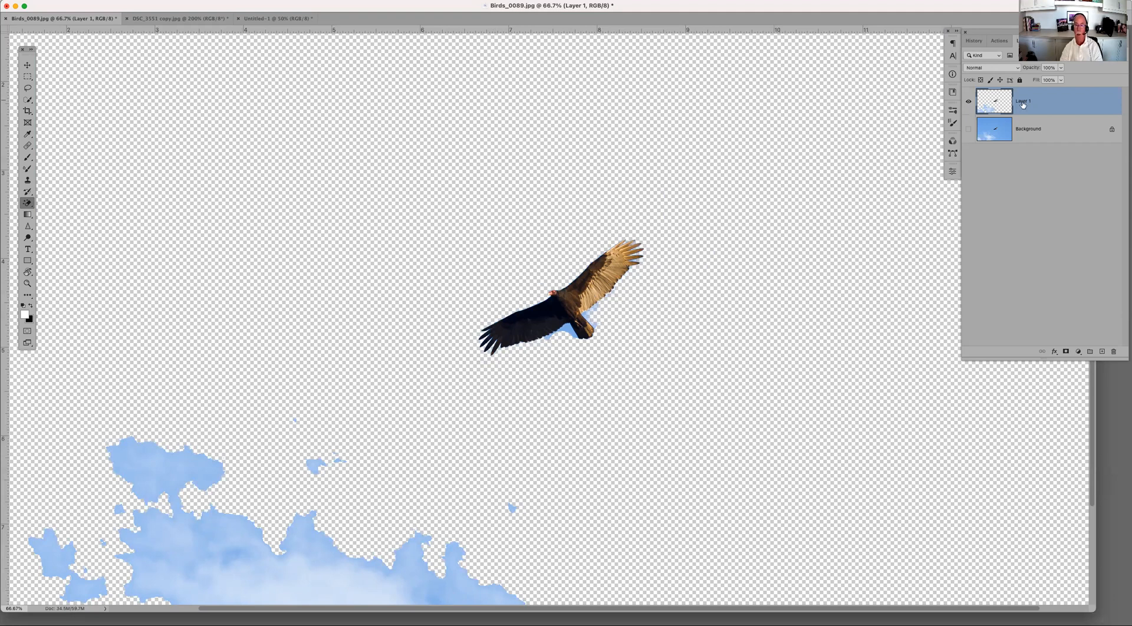
# Step: Delete Layer 1 and activate the Gradient tool
pyautogui.moveTo(1046, 100); pyautogui.dragTo(1113, 351)
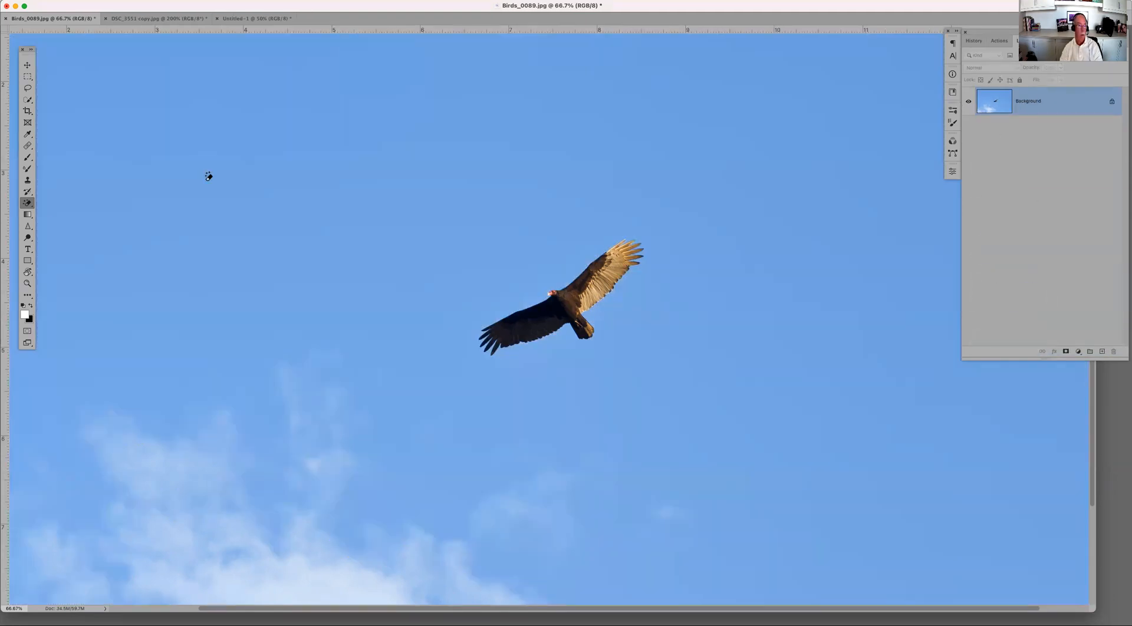
pyautogui.click(26, 204)
pyautogui.click(59, 202)
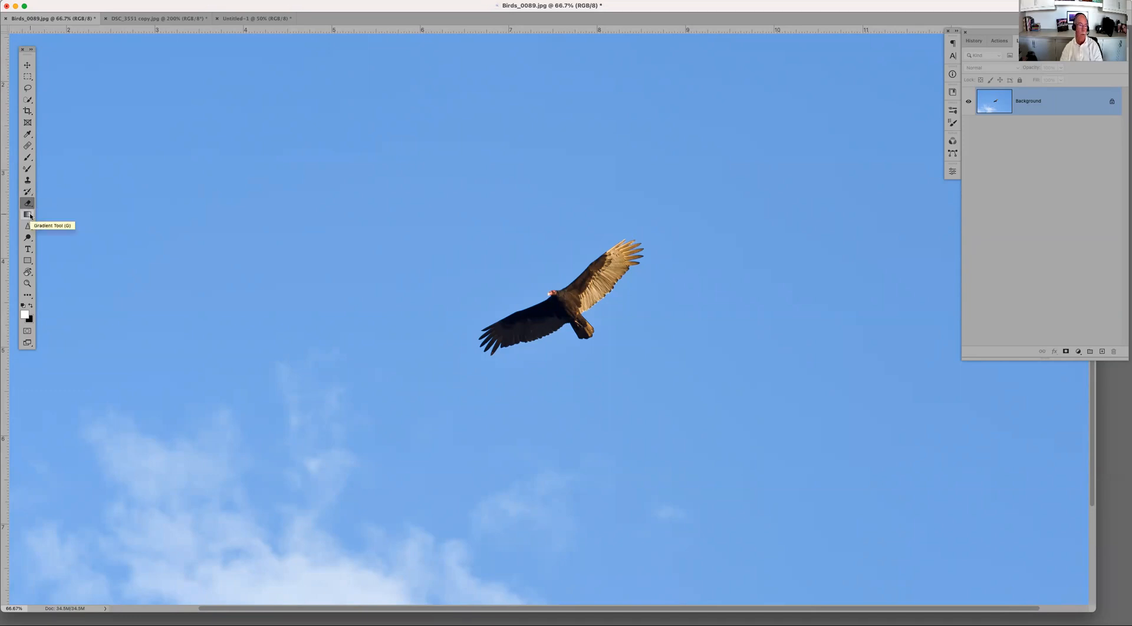
pyautogui.click(28, 214)
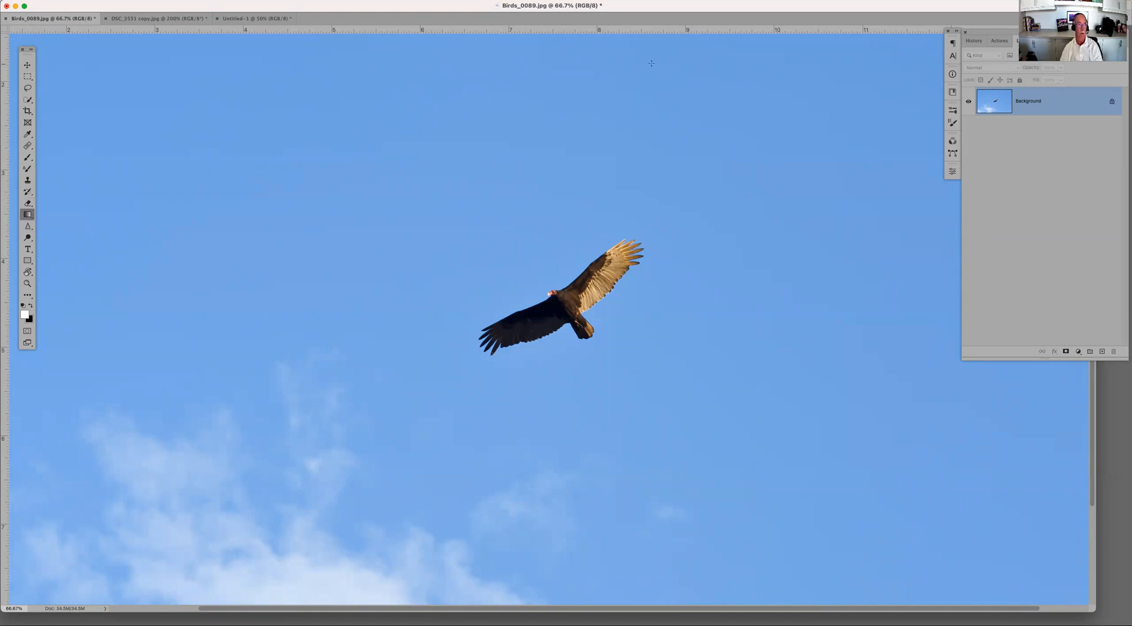
pyautogui.press('Tab')
pyautogui.press('Tab')
pyautogui.scroll(5, 185, 88)
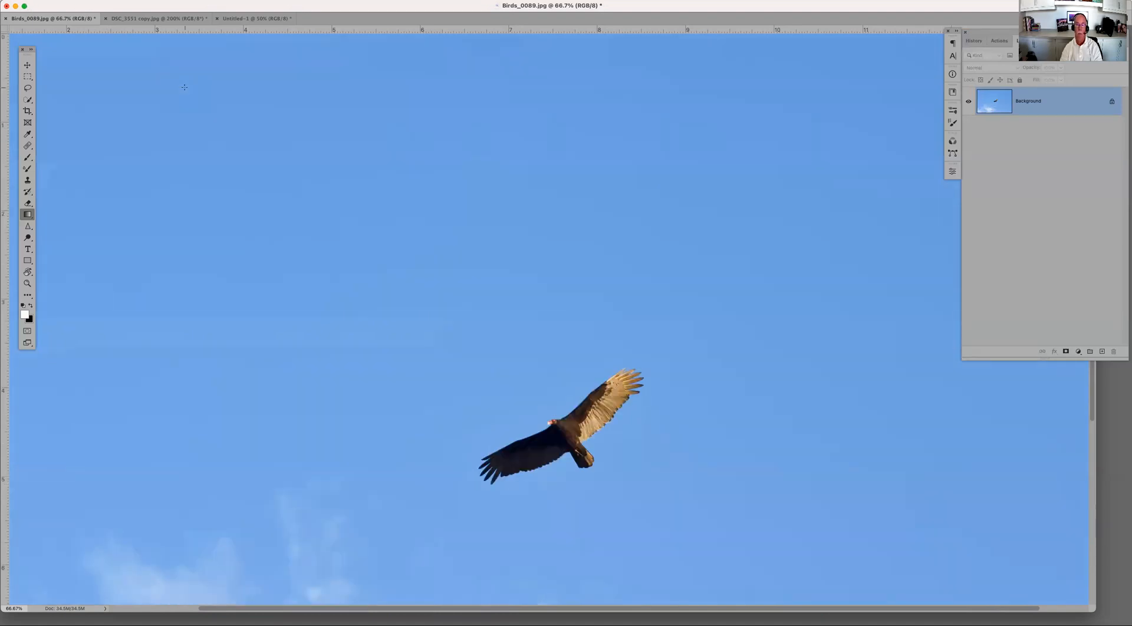
pyautogui.scroll(-3, 84, 155)
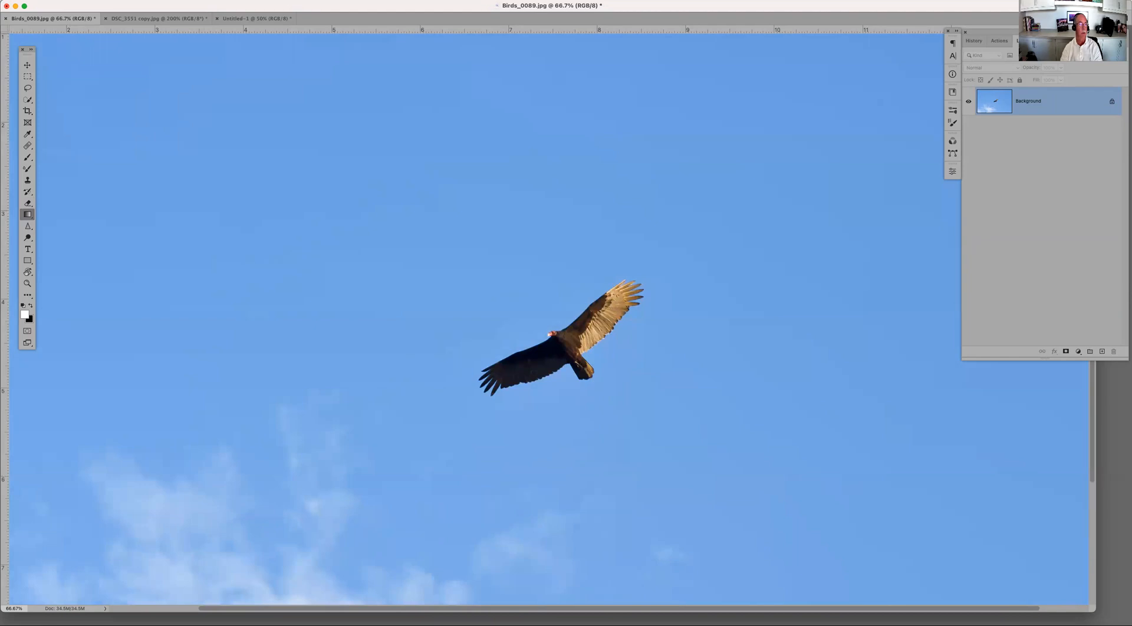
pyautogui.click(24, 7)
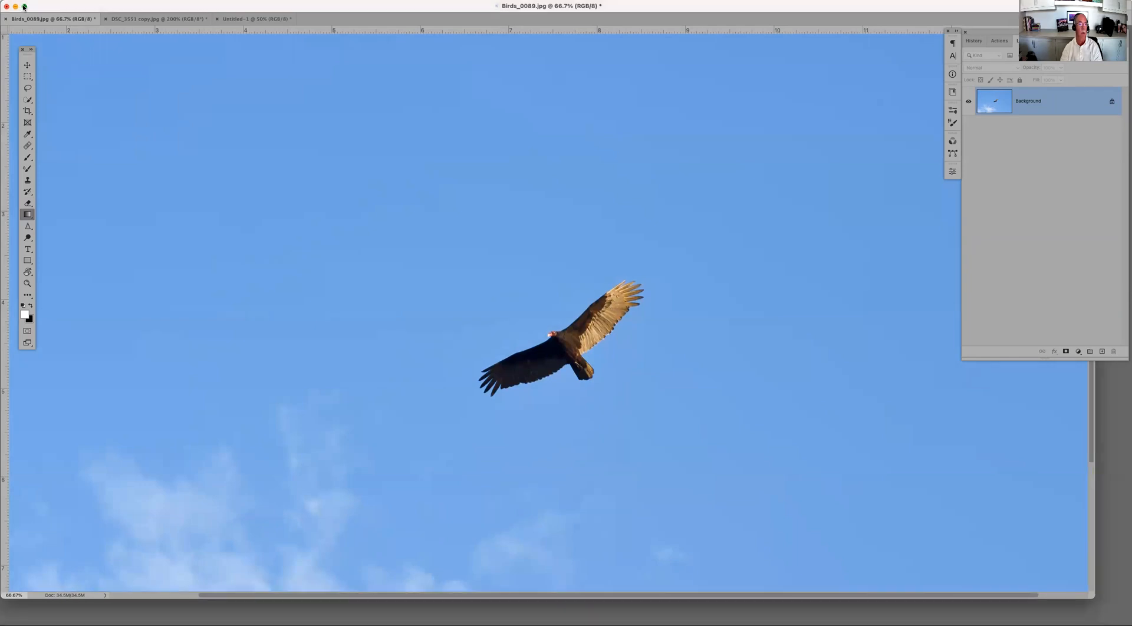
pyautogui.click(24, 6)
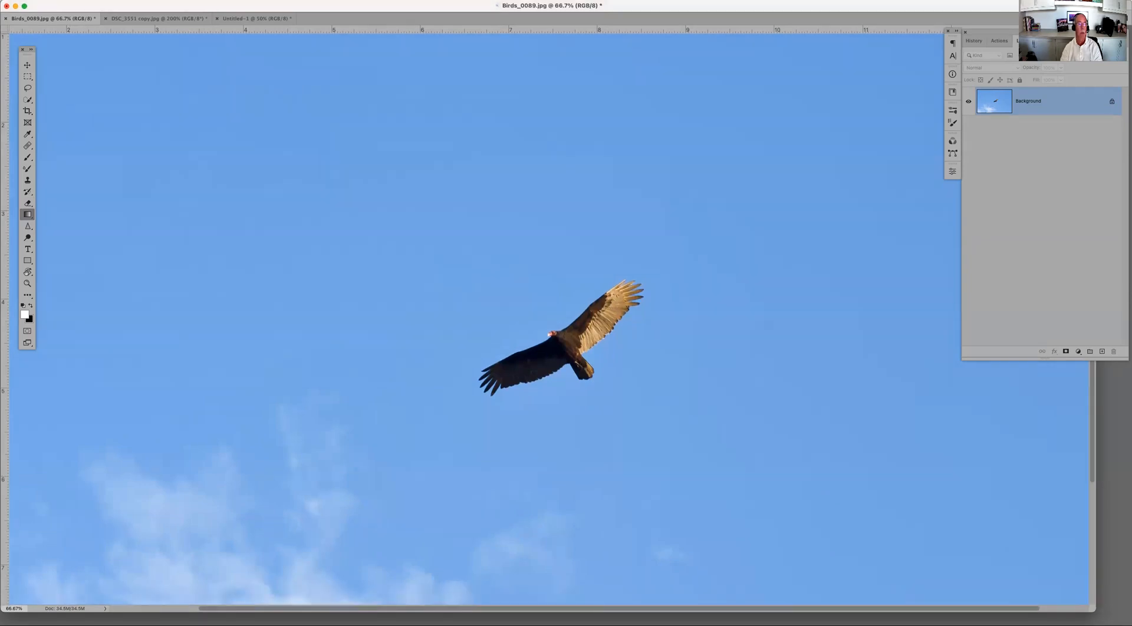
pyautogui.click(296, 0)
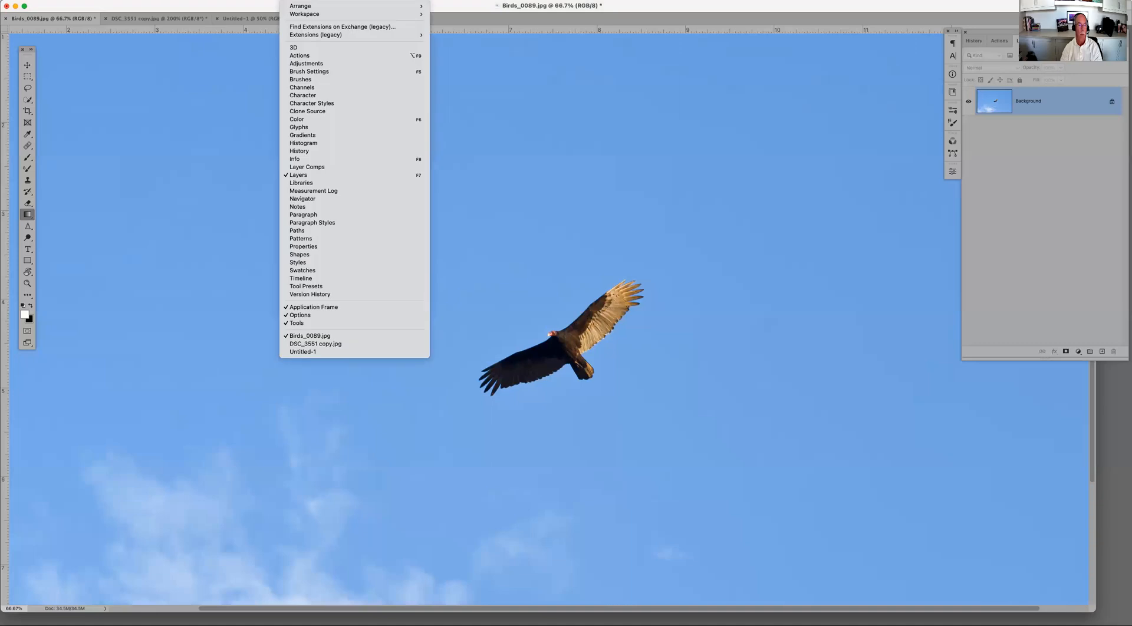
pyautogui.click(309, 287)
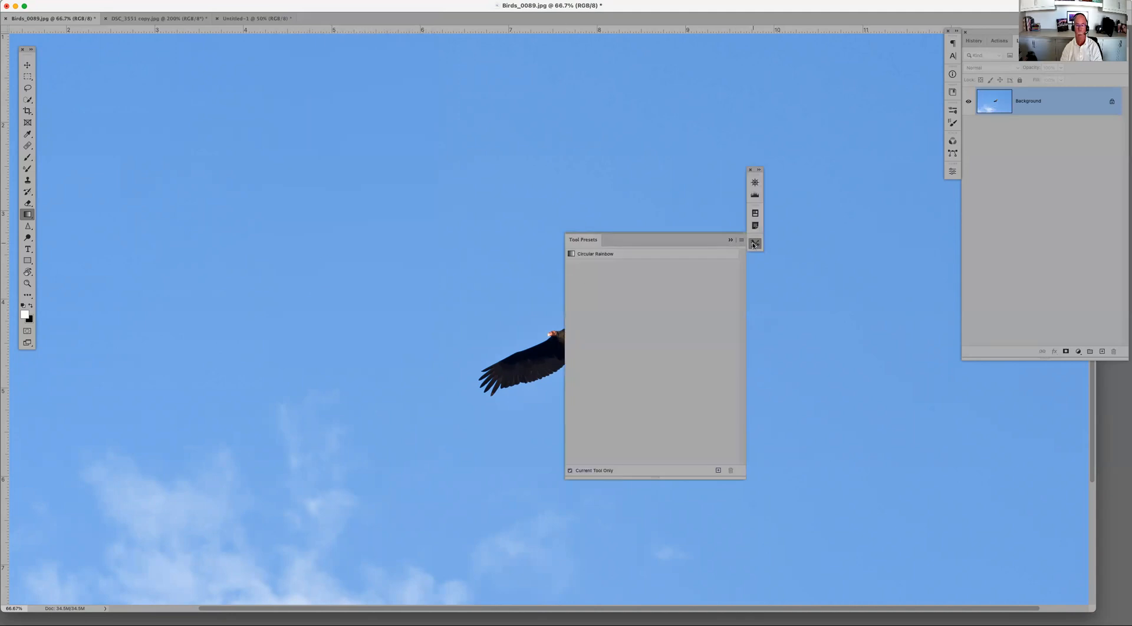
pyautogui.click(753, 244)
pyautogui.click(750, 170)
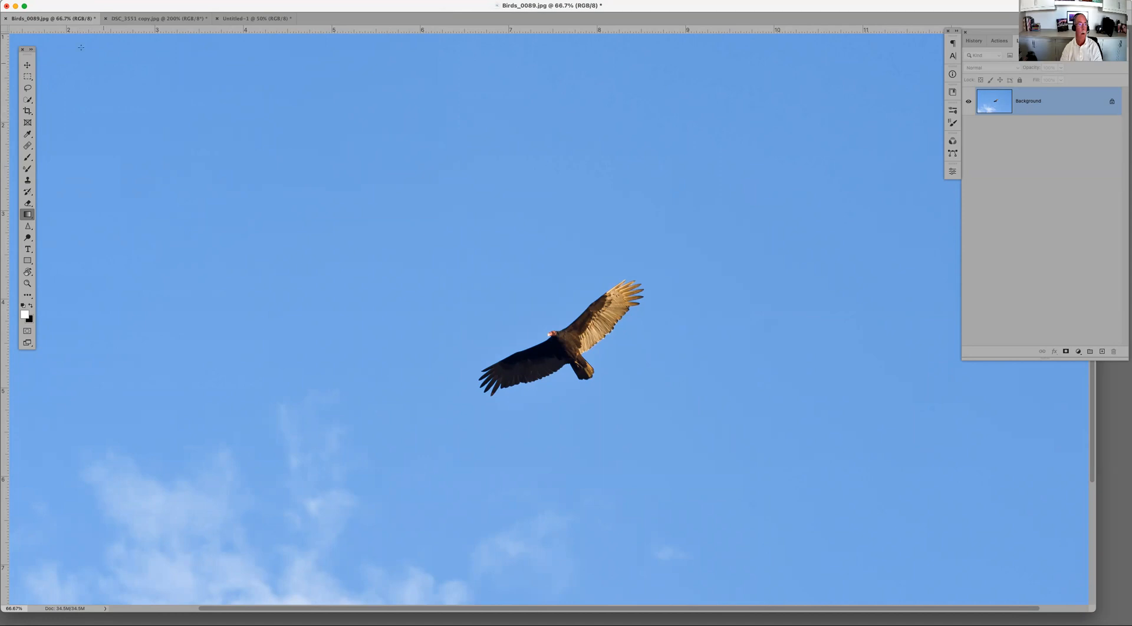
# Step: Reactivate the Gradient tool and expand the document window so the tool's options bar is shown
pyautogui.click(26, 67)
pyautogui.click(26, 215)
pyautogui.click(24, 7)
pyautogui.moveTo(313, 11); pyautogui.dragTo(238, 32)
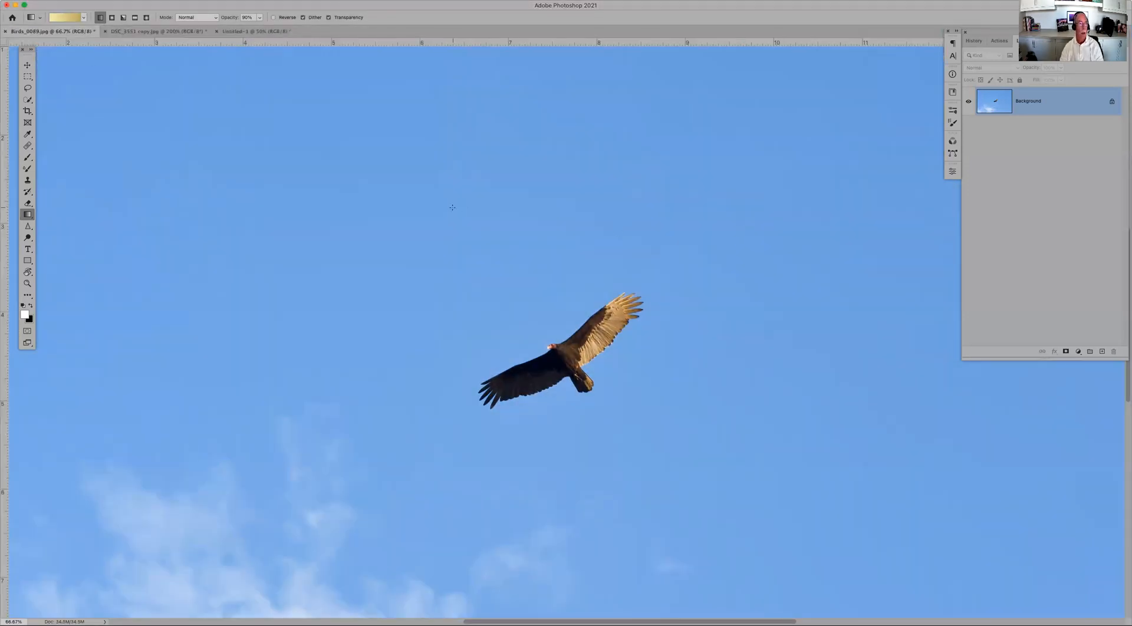
# Step: Add a new layer above the Background and fill it with the gold linear gradient, running diagonally from upper left to lower right
pyautogui.click(1101, 351)
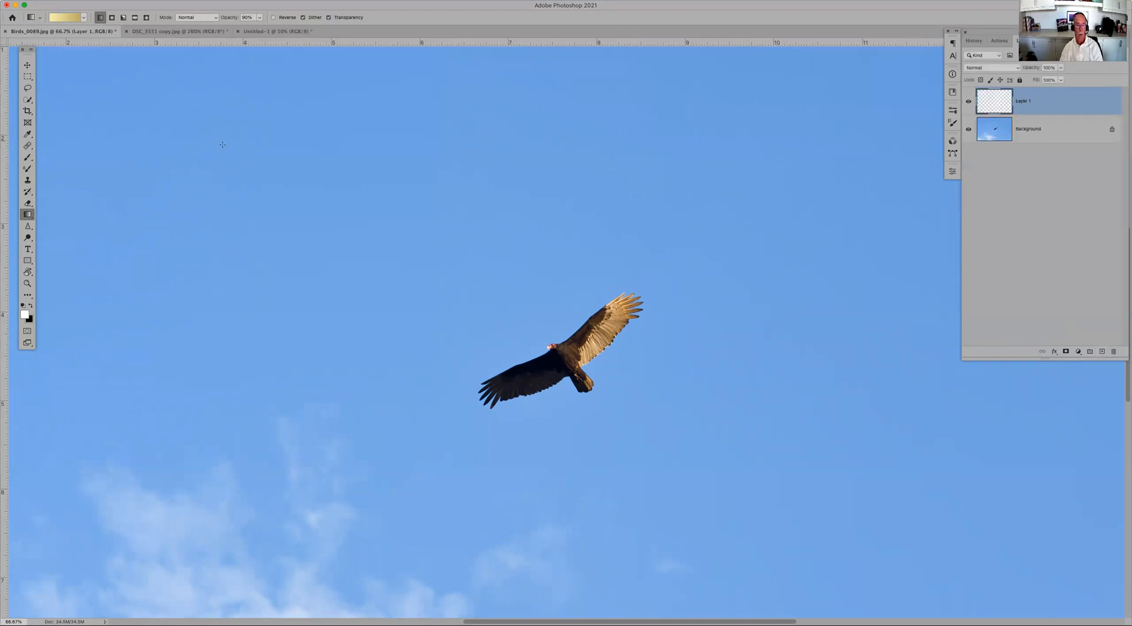
pyautogui.moveTo(242, 106); pyautogui.dragTo(699, 382)
pyautogui.moveTo(846, 490); pyautogui.dragTo(846, 490)
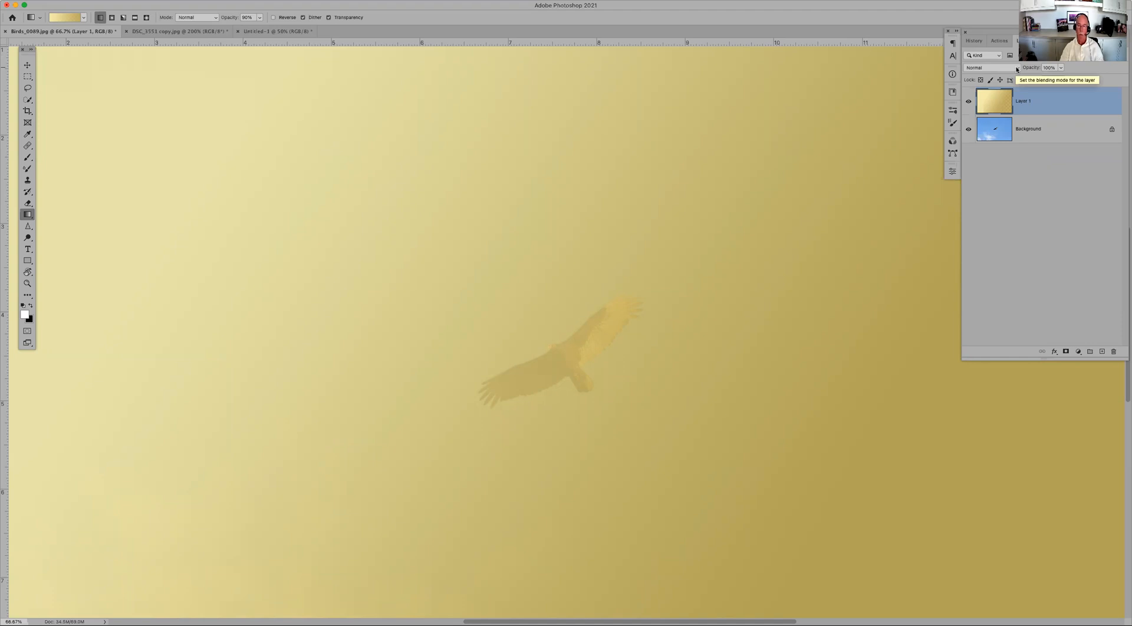
# Step: Set Layer 1's blending mode to Soft Light, and toggle the layer's visibility to compare the image with and without it
pyautogui.click(1017, 69)
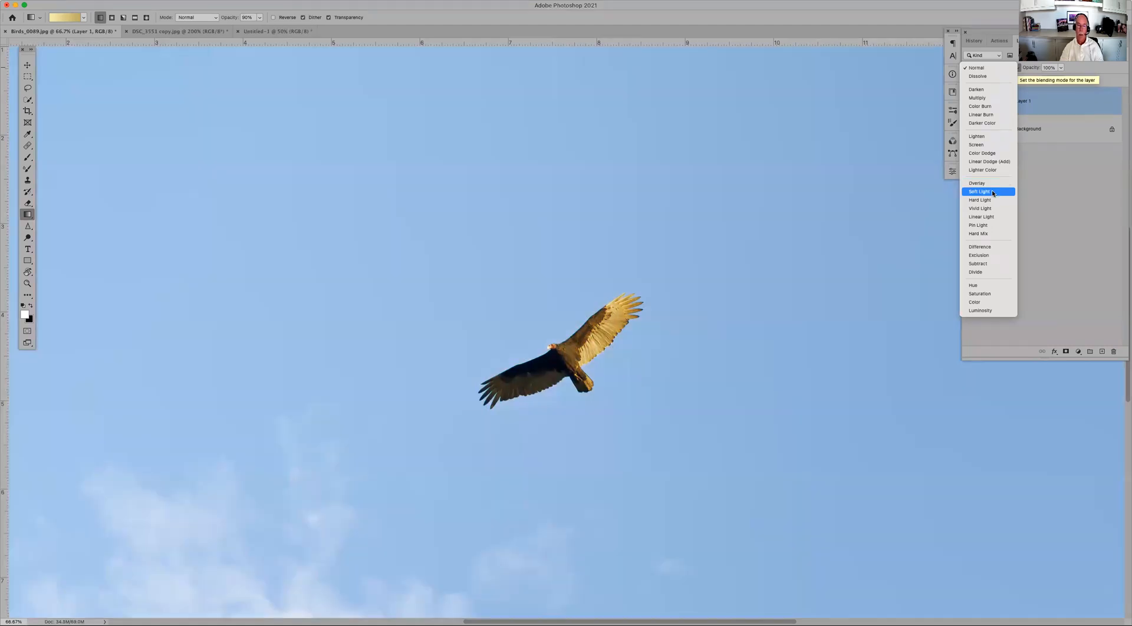
pyautogui.click(992, 193)
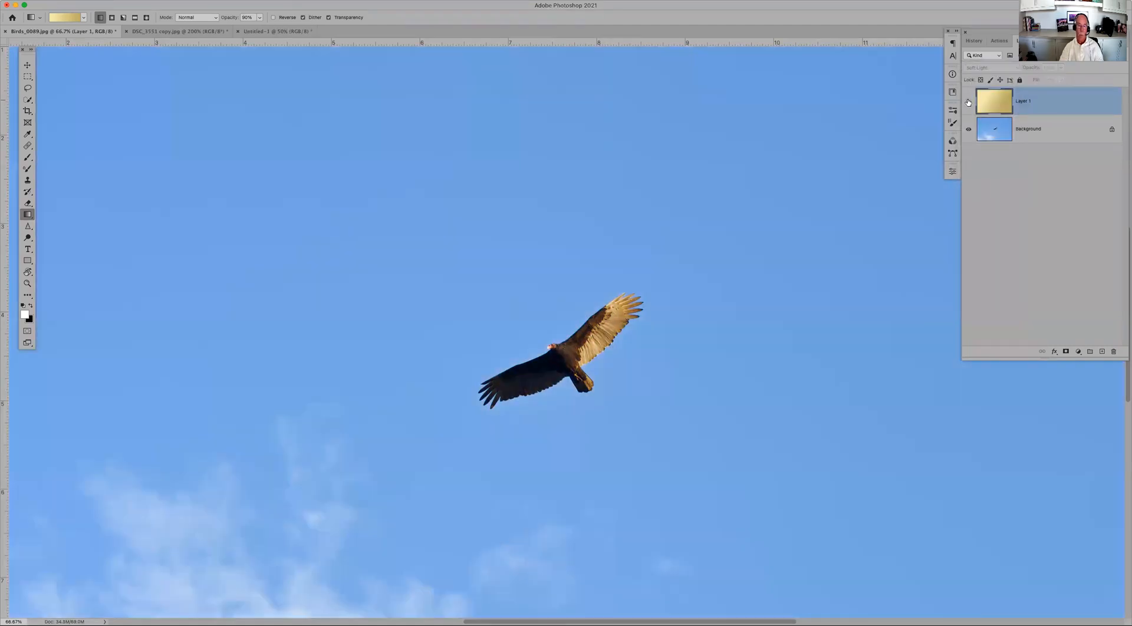
pyautogui.click(967, 102)
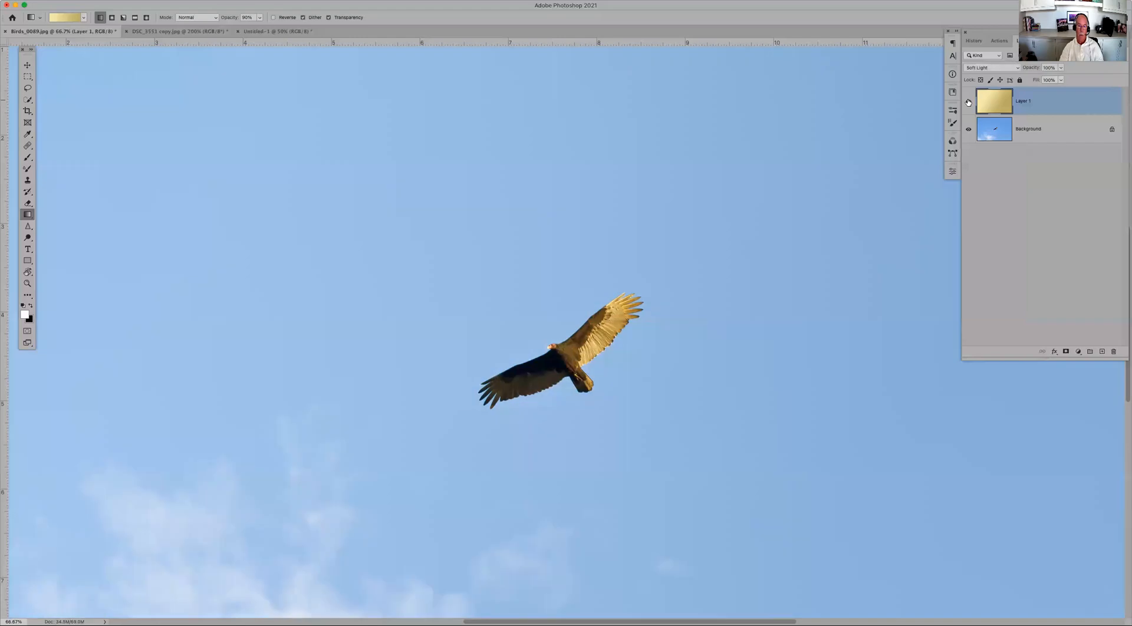
pyautogui.click(968, 103)
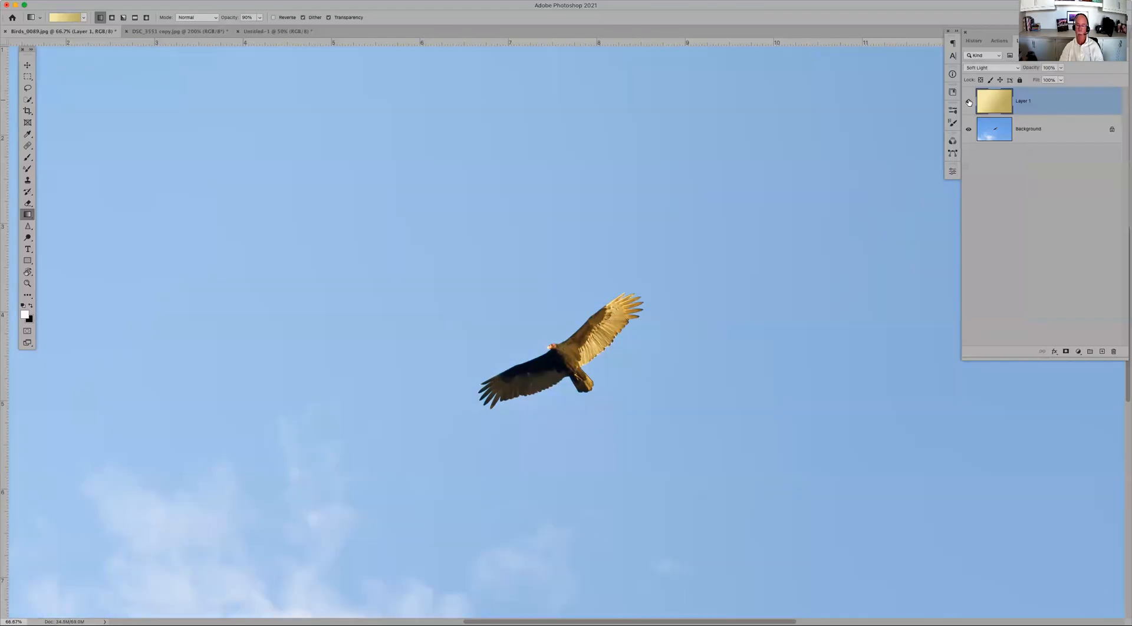
pyautogui.click(969, 102)
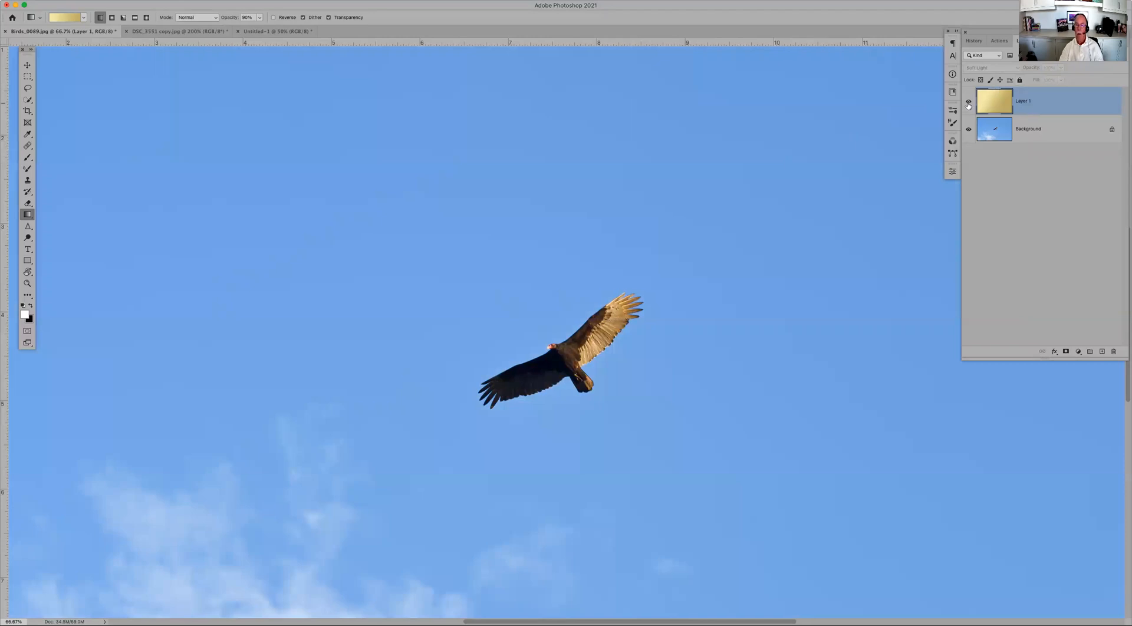
pyautogui.click(968, 103)
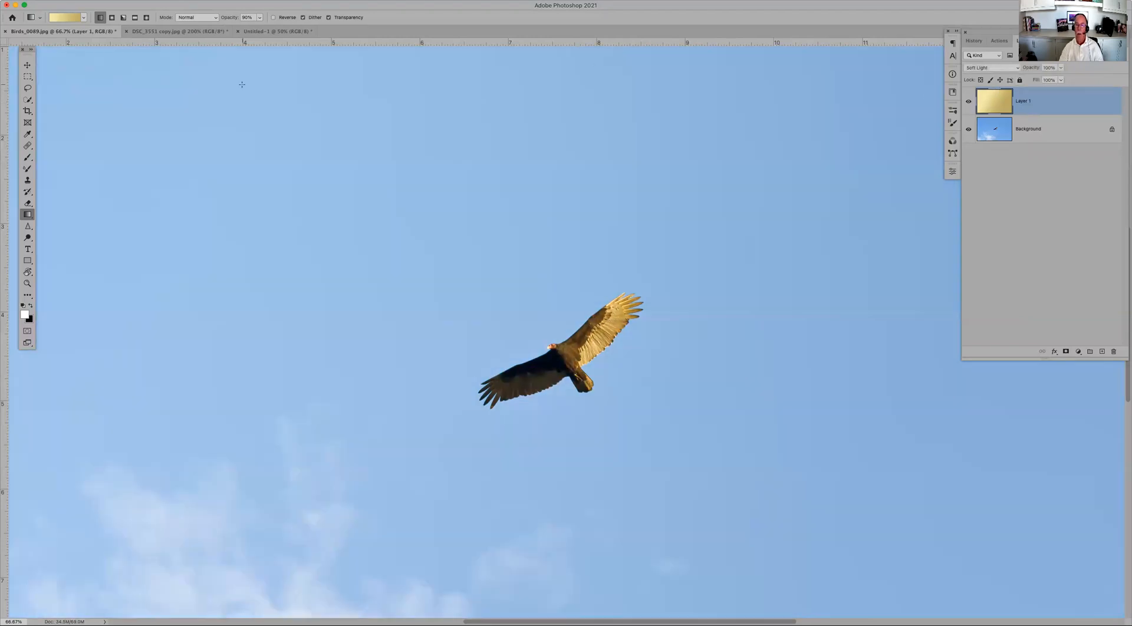
# Step: Choose the first gradient preset in the Basics group for the Gradient tool
pyautogui.click(82, 19)
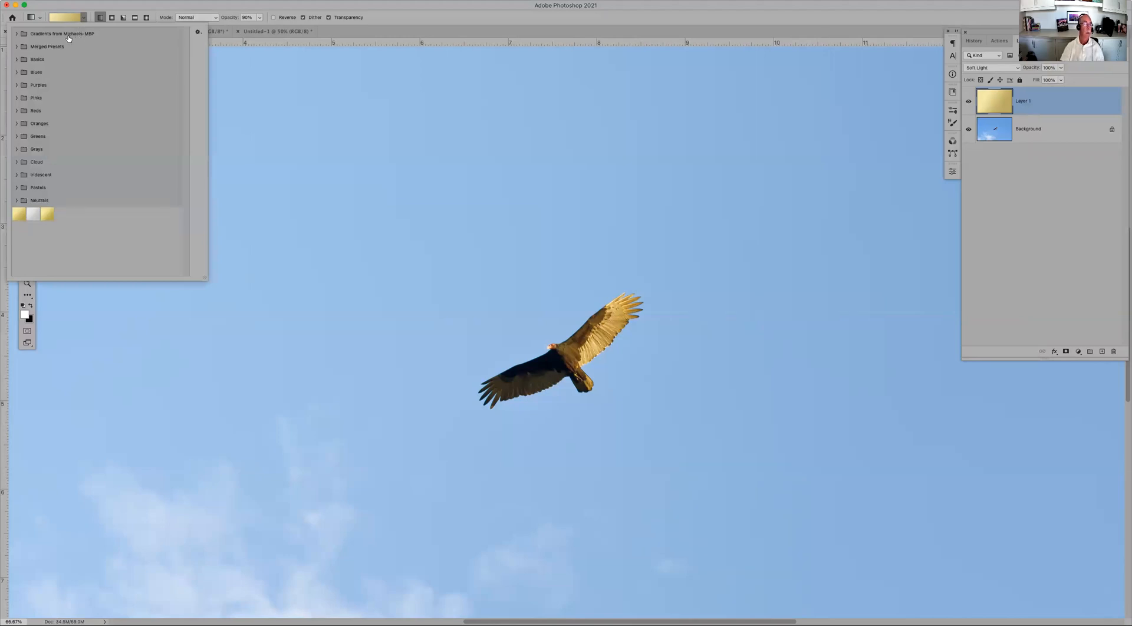
pyautogui.click(45, 60)
pyautogui.press('Escape')
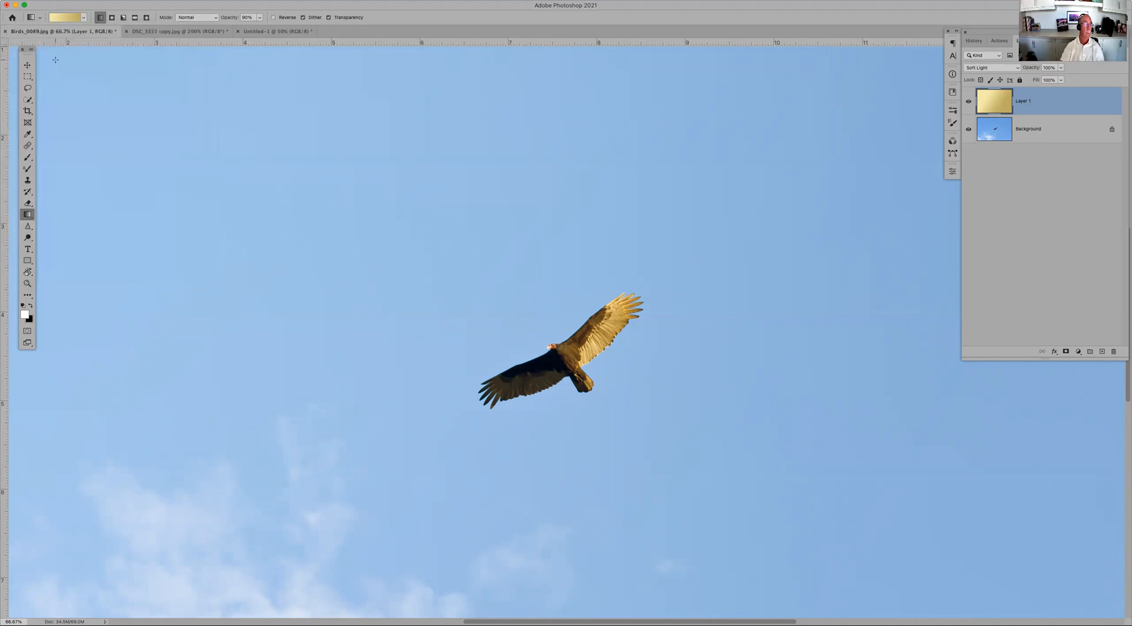
pyautogui.click(83, 19)
pyautogui.click(16, 59)
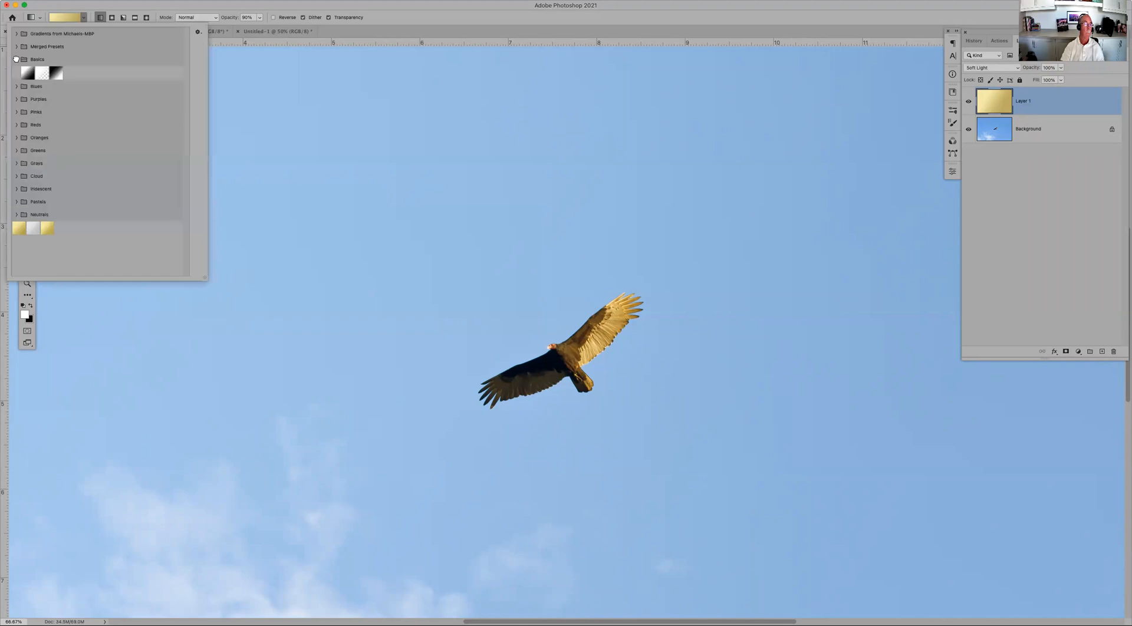
pyautogui.click(27, 72)
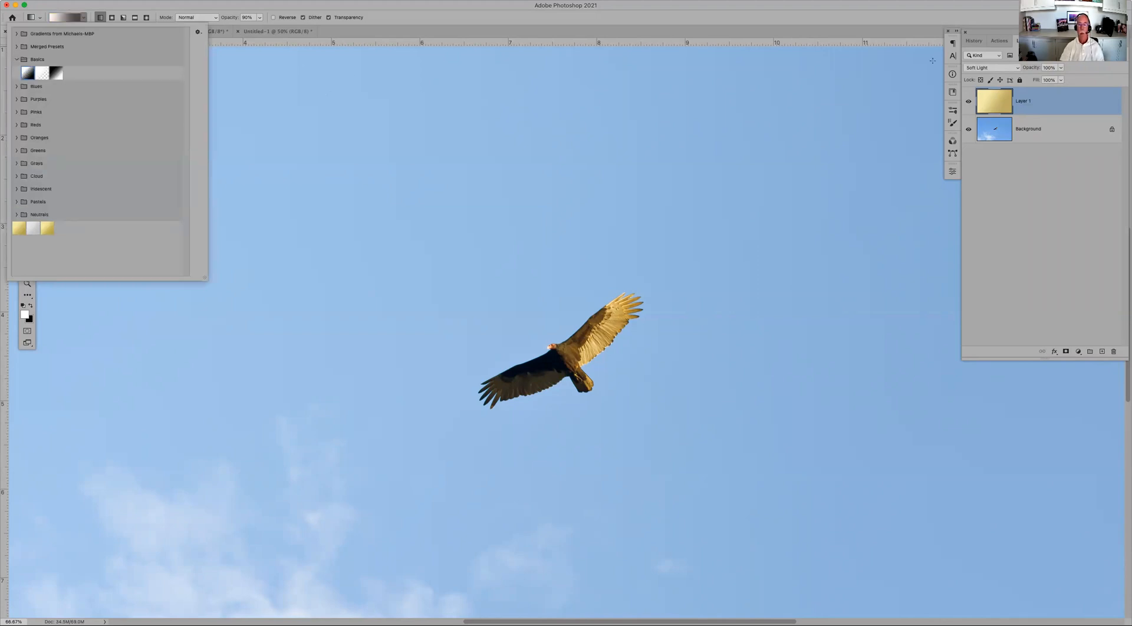
# Step: Add a layer mask to Layer 1 and draw a diagonal black-to-white gradient on it across the bird toward the lower right
pyautogui.click(1065, 351)
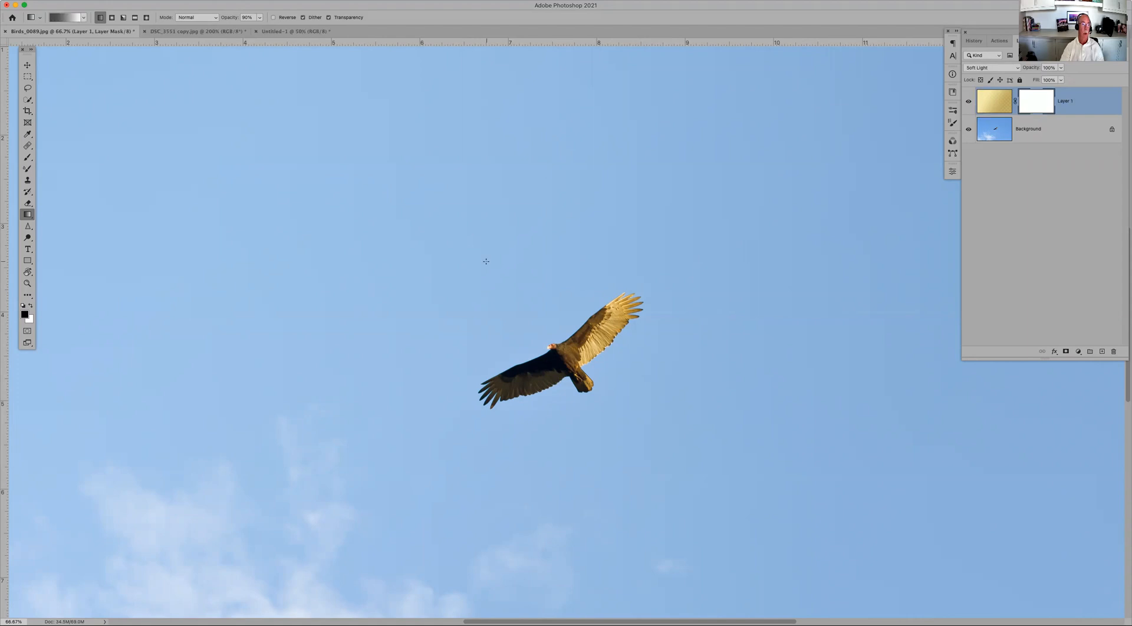
pyautogui.moveTo(555, 299); pyautogui.dragTo(691, 458)
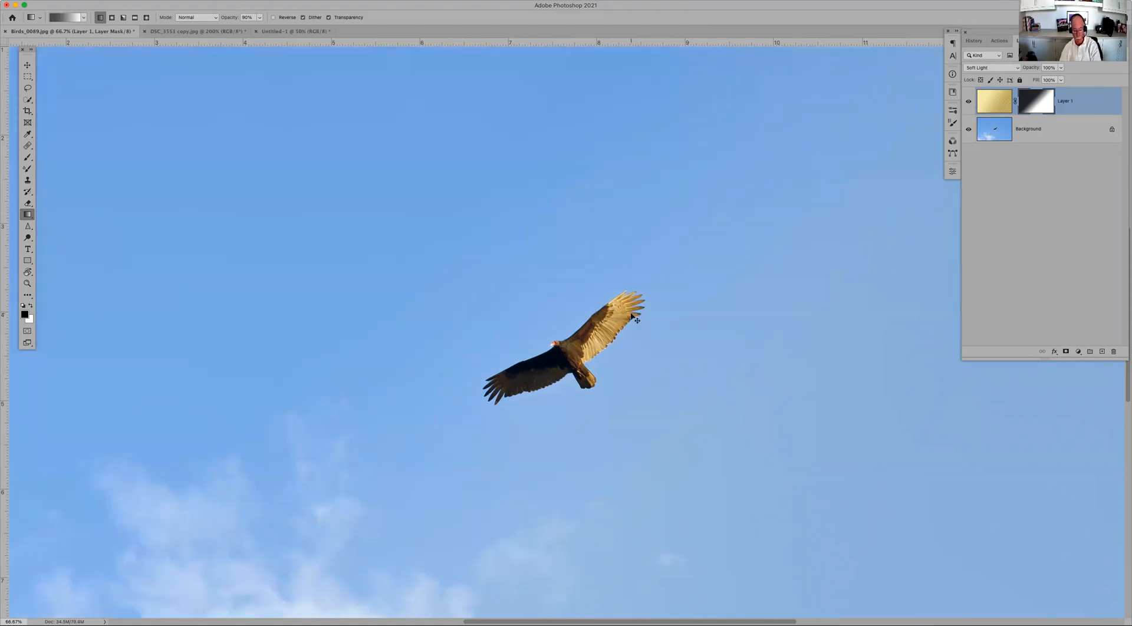
# Step: Add a Curves adjustment above the Background, move its black point input to about 100 to darken the sky, and merge it into the Background
pyautogui.hotkey('ctrl', '0')
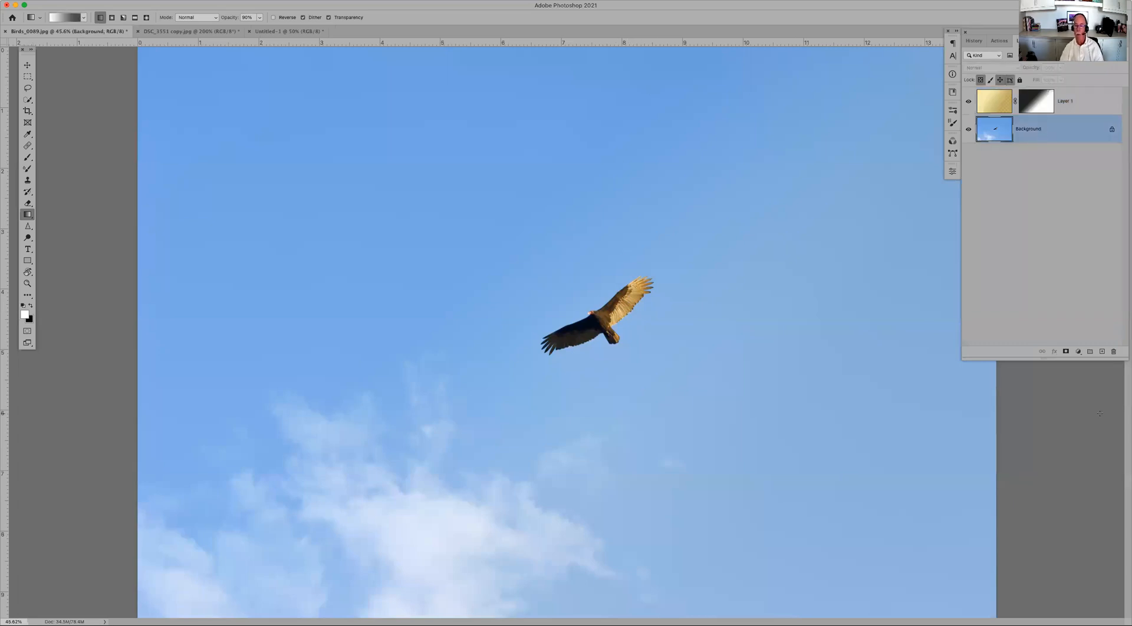
pyautogui.click(1078, 352)
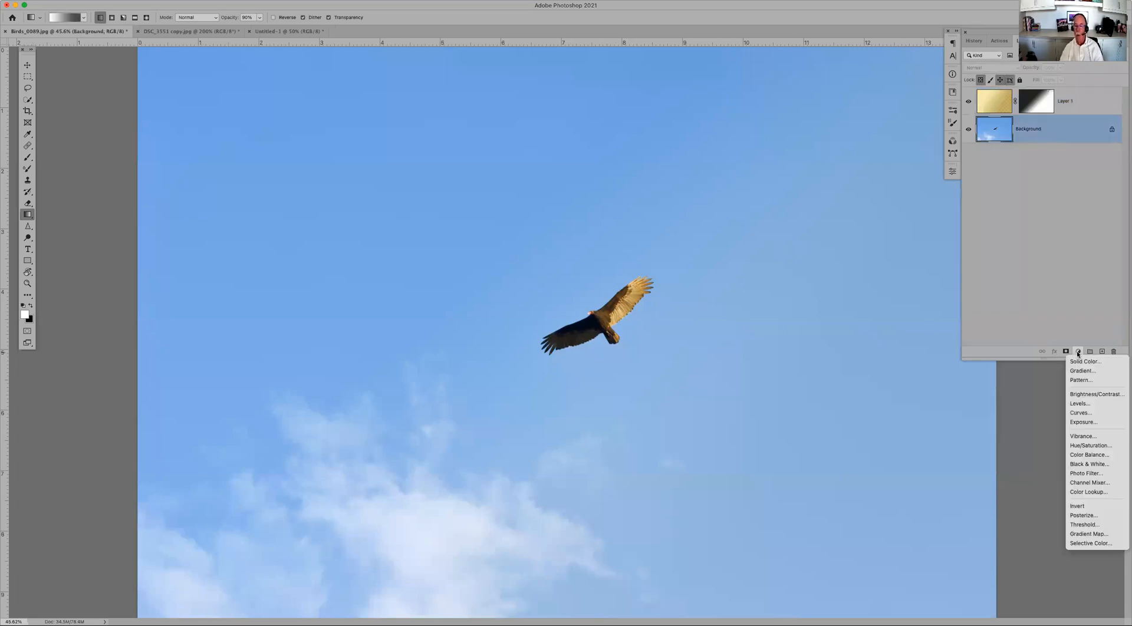
pyautogui.click(1096, 412)
pyautogui.moveTo(803, 335); pyautogui.dragTo(843, 342)
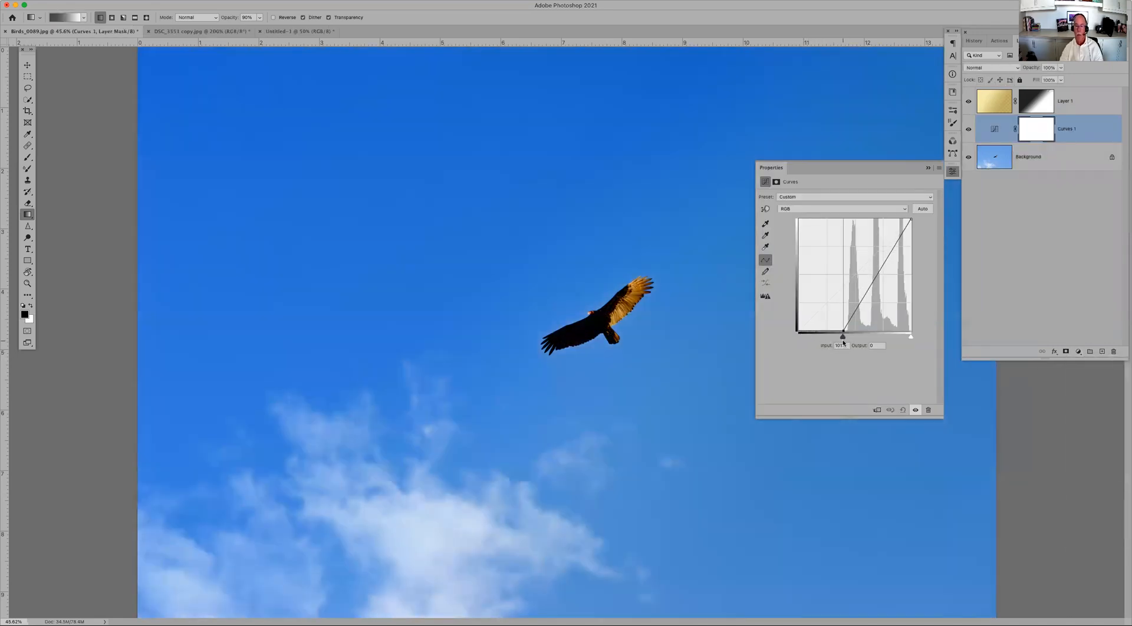
pyautogui.click(1082, 126)
pyautogui.press('Delete')
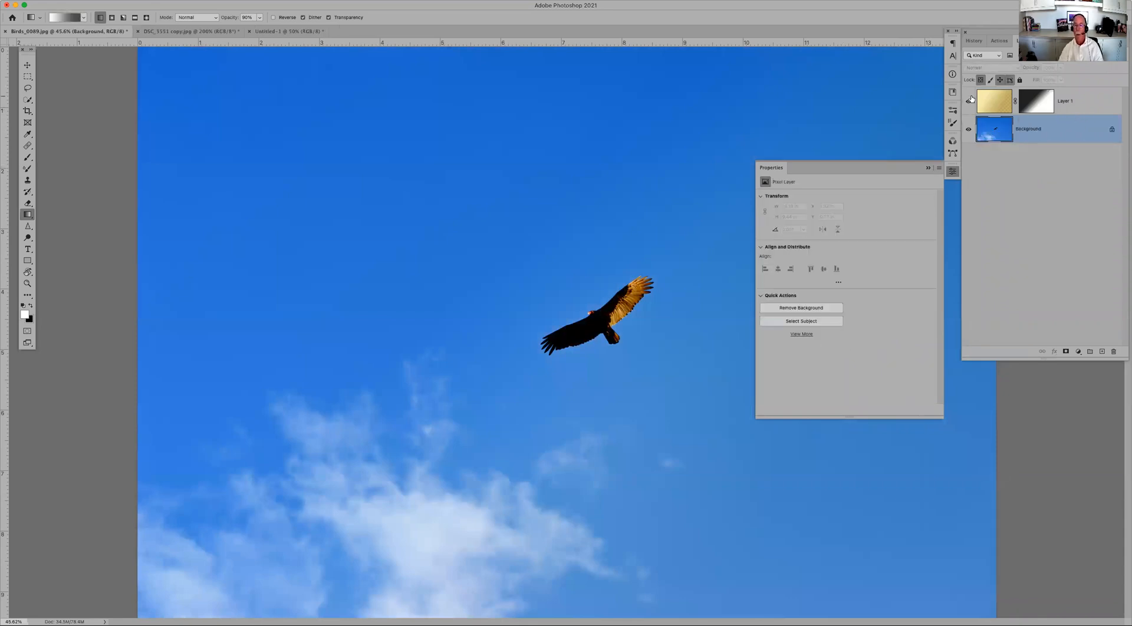
# Step: Disable and re-enable Layer 1's mask to compare the gold layer's effect with and without masking
pyautogui.keyDown('shift'); pyautogui.click(1039, 103); pyautogui.keyUp('shift')
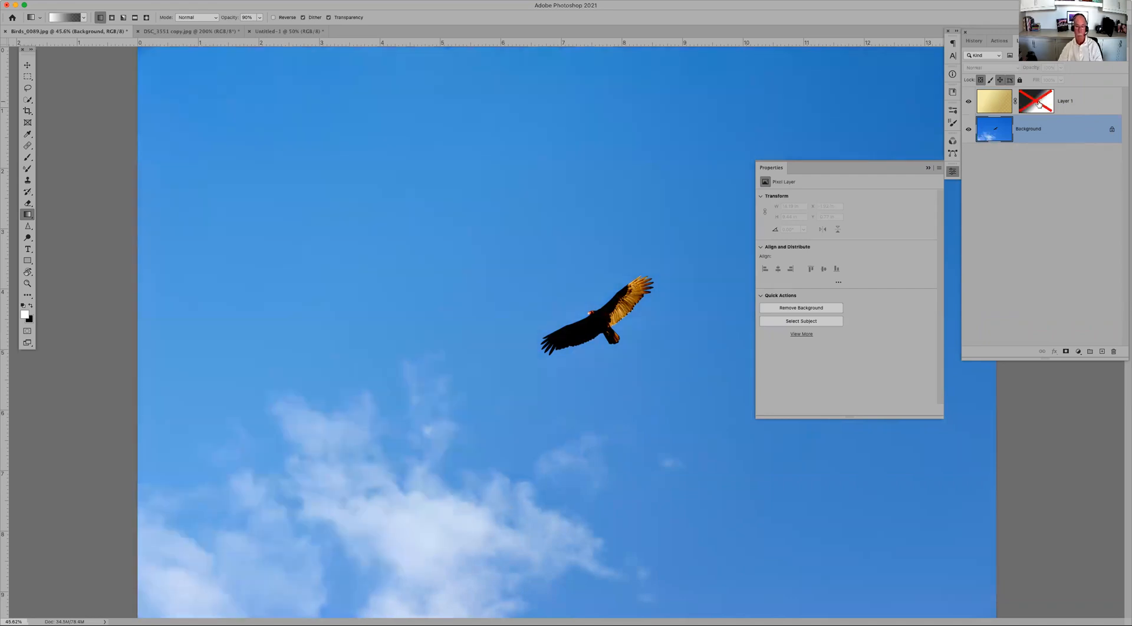
pyautogui.keyDown('shift'); pyautogui.click(1039, 103); pyautogui.keyUp('shift')
pyautogui.keyDown('shift'); pyautogui.click(1039, 104); pyautogui.keyUp('shift')
pyautogui.keyDown('shift'); pyautogui.click(1038, 103); pyautogui.keyUp('shift')
# Step: Undo a gradient drawn on the Background layer, select Layer 1's mask instead, and collapse the Properties panel
pyautogui.moveTo(348, 99); pyautogui.dragTo(421, 206)
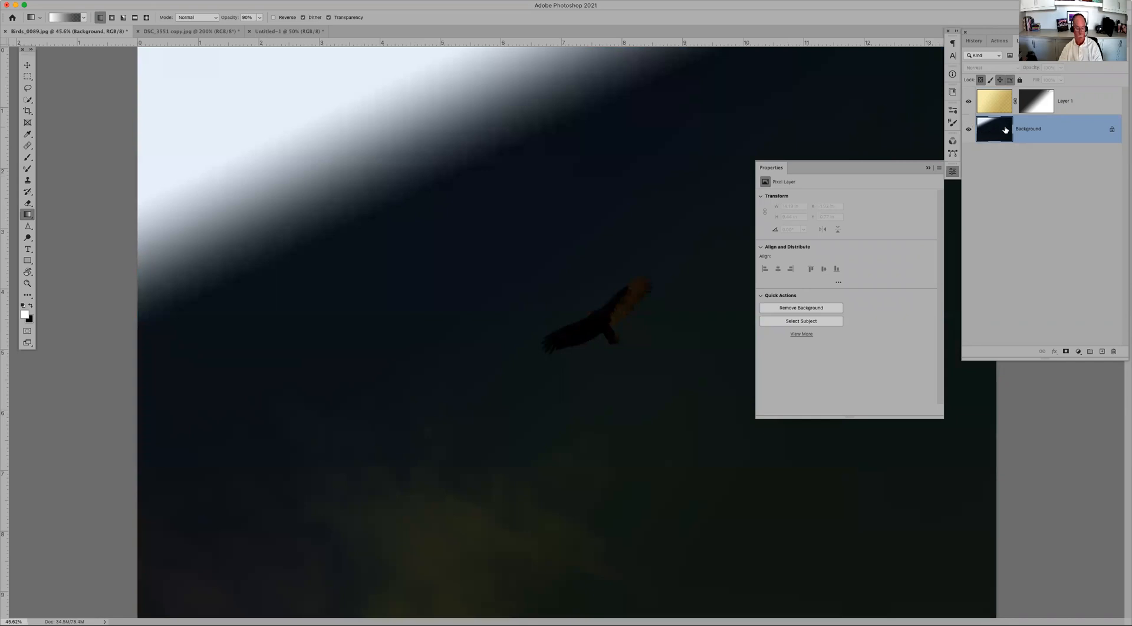
pyautogui.hotkey('ctrl', 'z')
pyautogui.click(1038, 101)
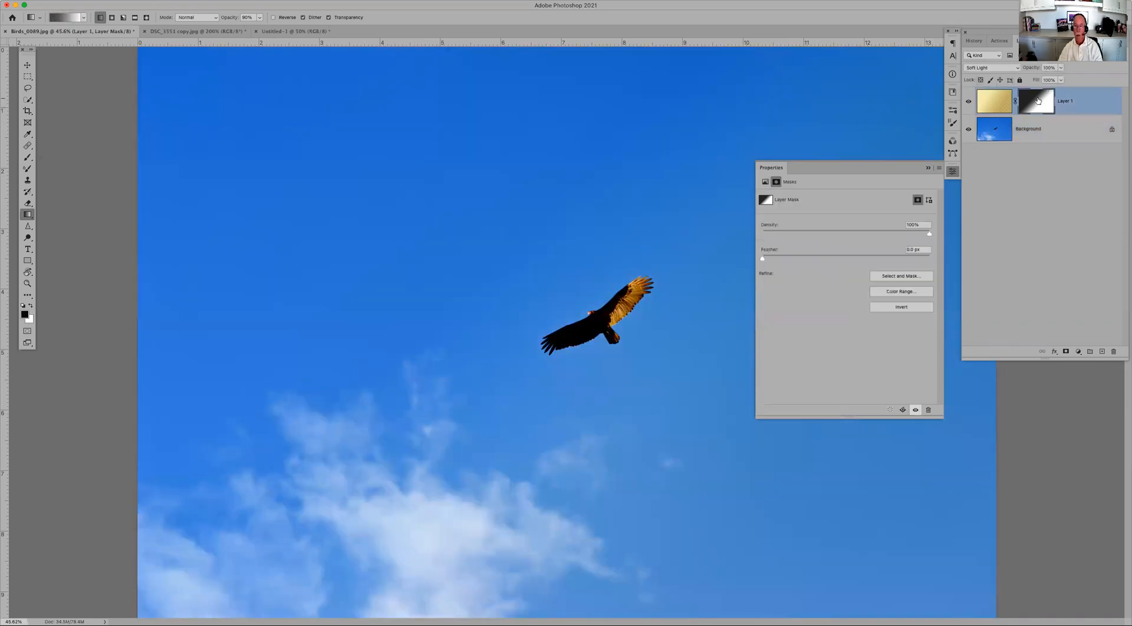
pyautogui.click(927, 167)
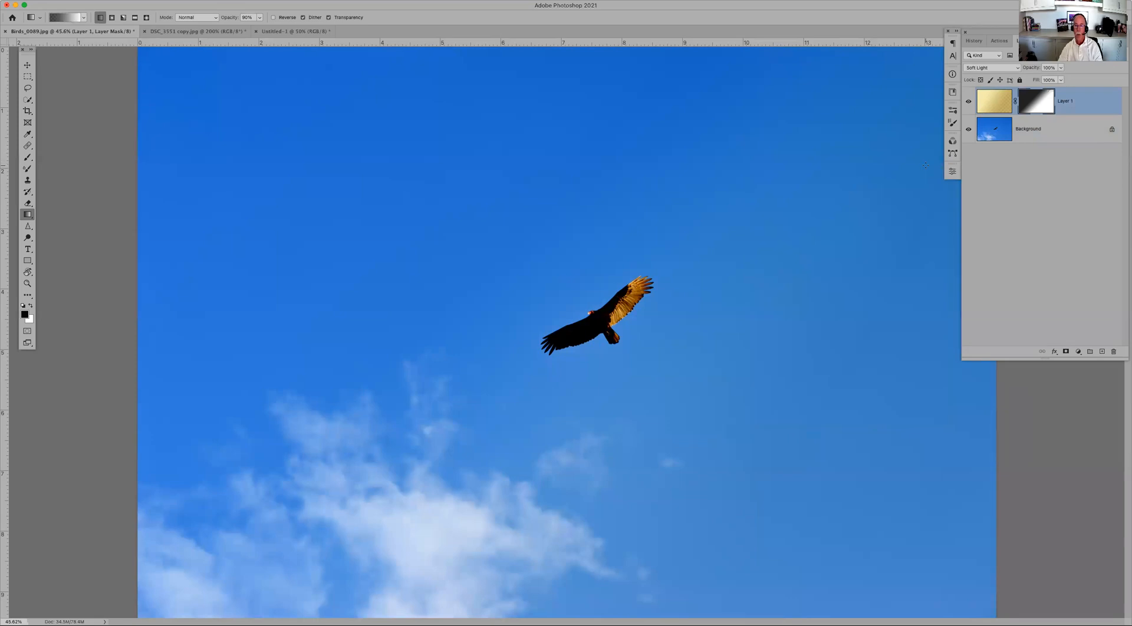
# Step: Redraw the black-to-white gradient on Layer 1's mask at several lengths and directions, ending with a diagonal from above right of the bird to below left
pyautogui.moveTo(459, 208); pyautogui.dragTo(489, 241)
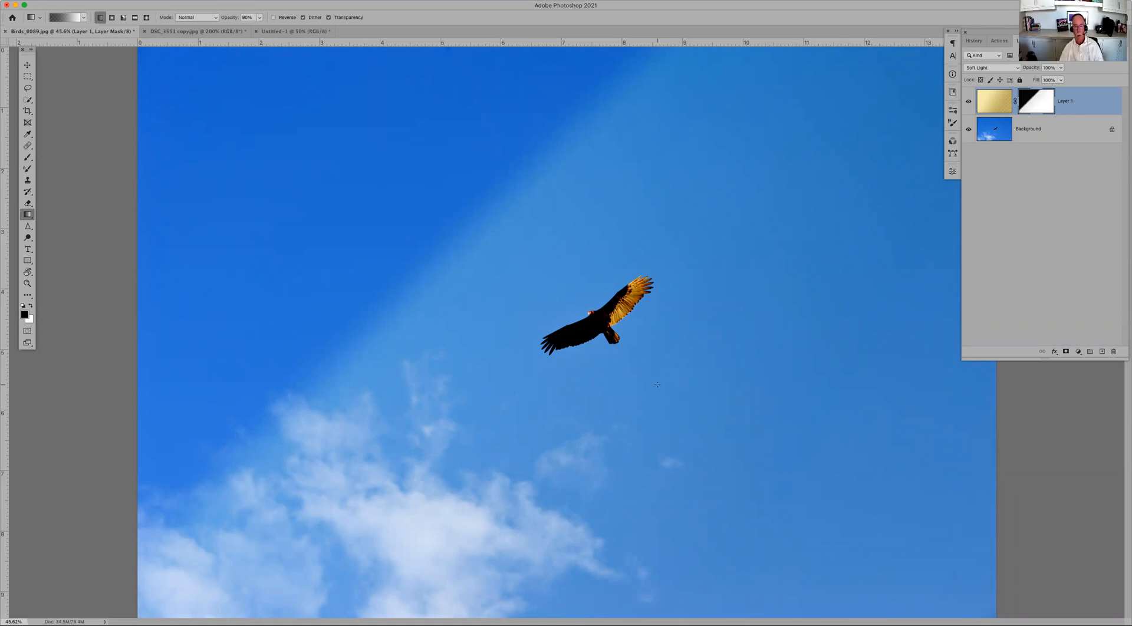
pyautogui.moveTo(567, 306); pyautogui.dragTo(390, 333)
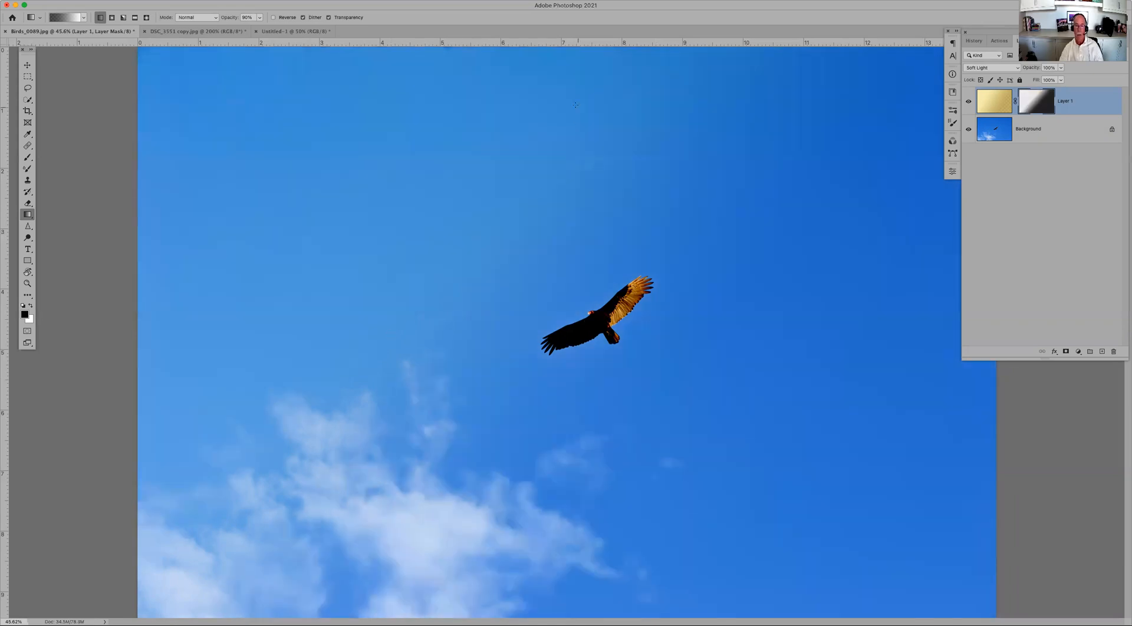
pyautogui.moveTo(587, 361); pyautogui.dragTo(588, 388)
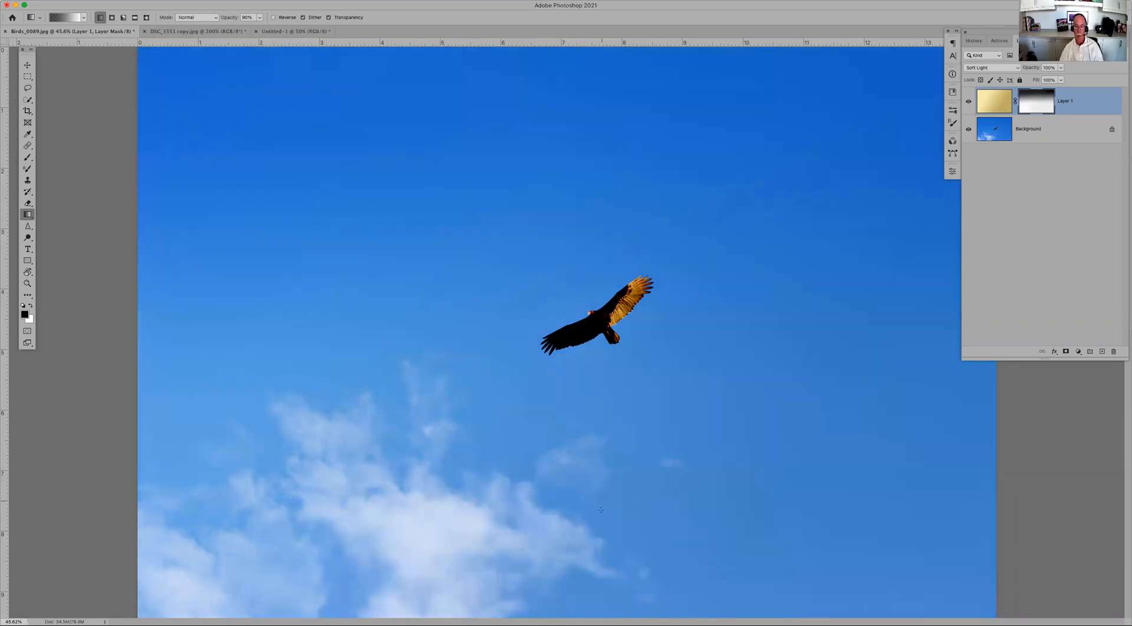
pyautogui.moveTo(596, 514); pyautogui.dragTo(588, 312)
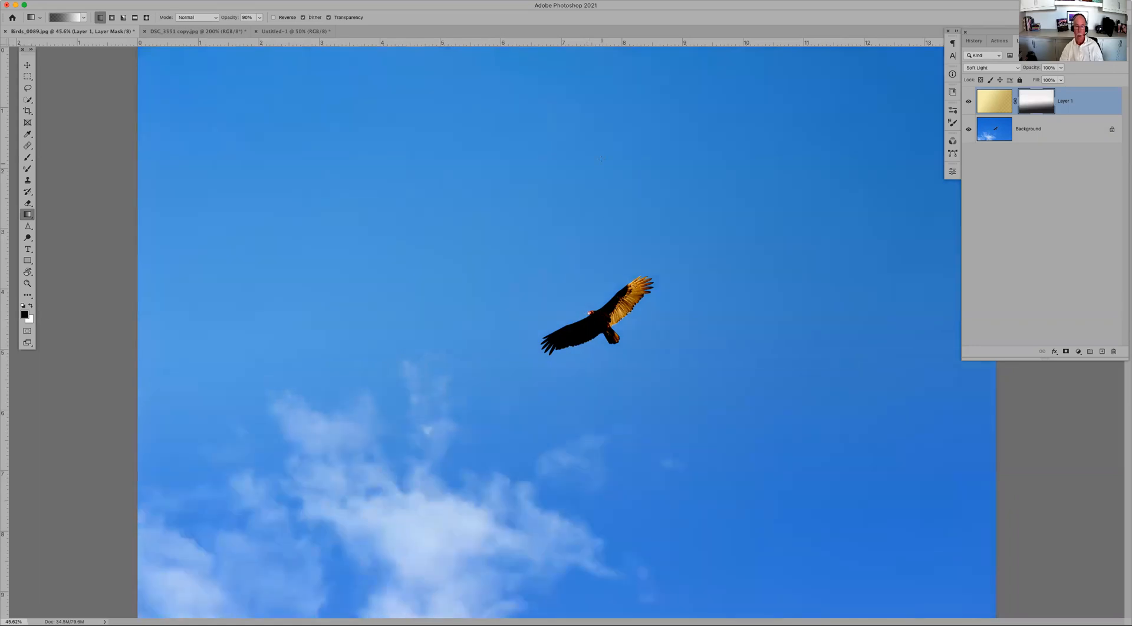
pyautogui.moveTo(573, 151); pyautogui.dragTo(599, 396)
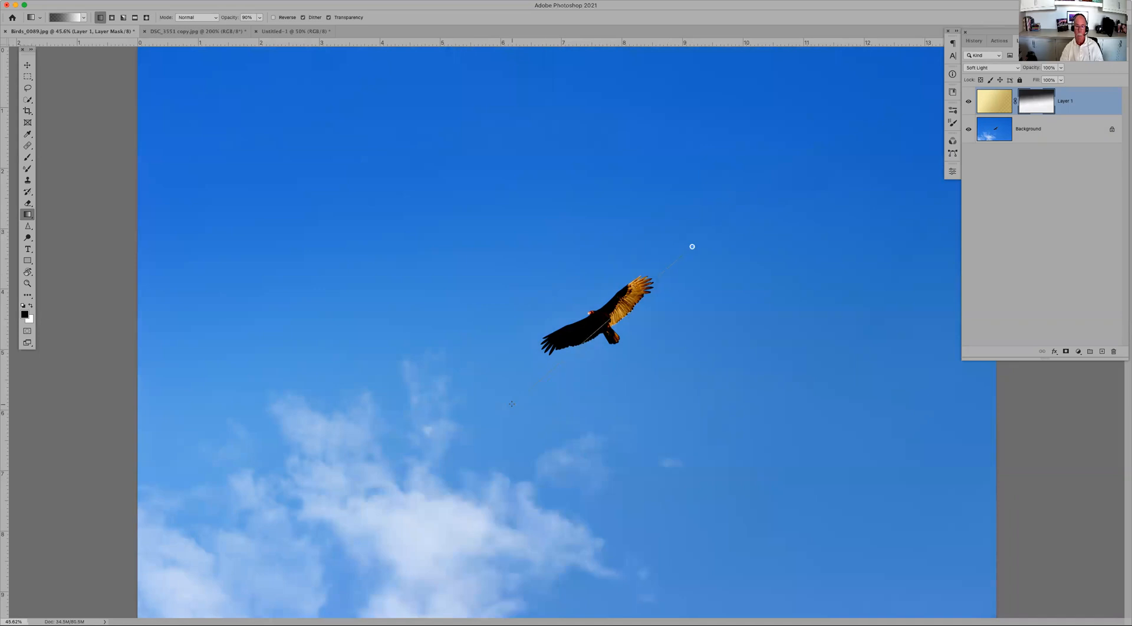
pyautogui.moveTo(690, 246); pyautogui.dragTo(512, 404)
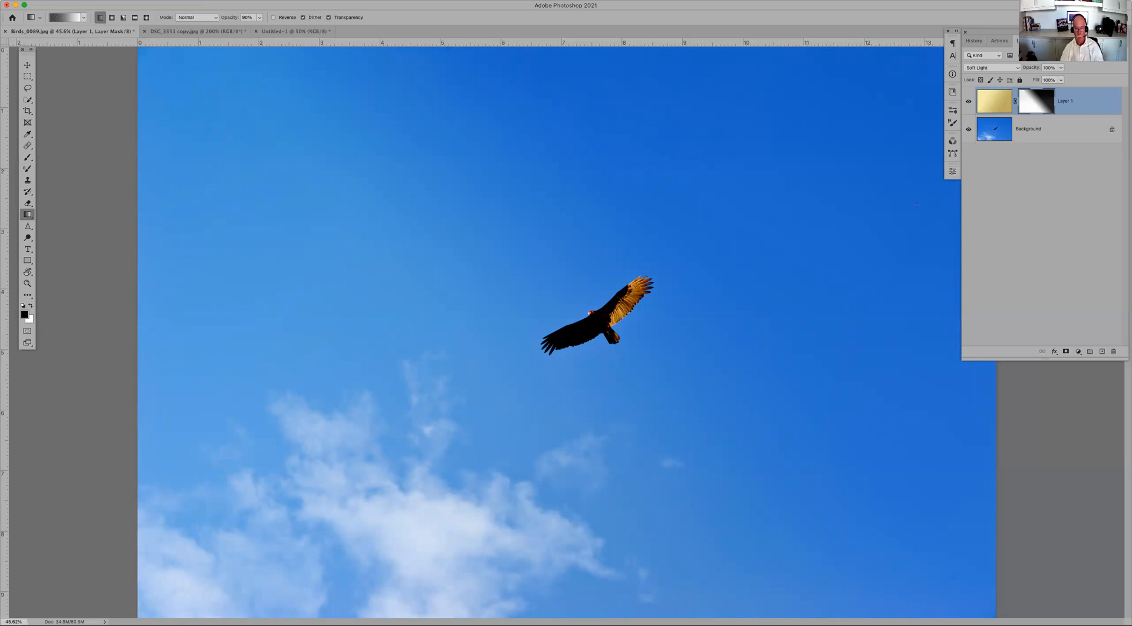
# Step: Switch to the Untitled-1 document and draw white-to-black linear gradients of varying lengths, first diagonal and finally horizontal across the whole canvas
pyautogui.click(298, 31)
pyautogui.moveTo(334, 123); pyautogui.dragTo(637, 369)
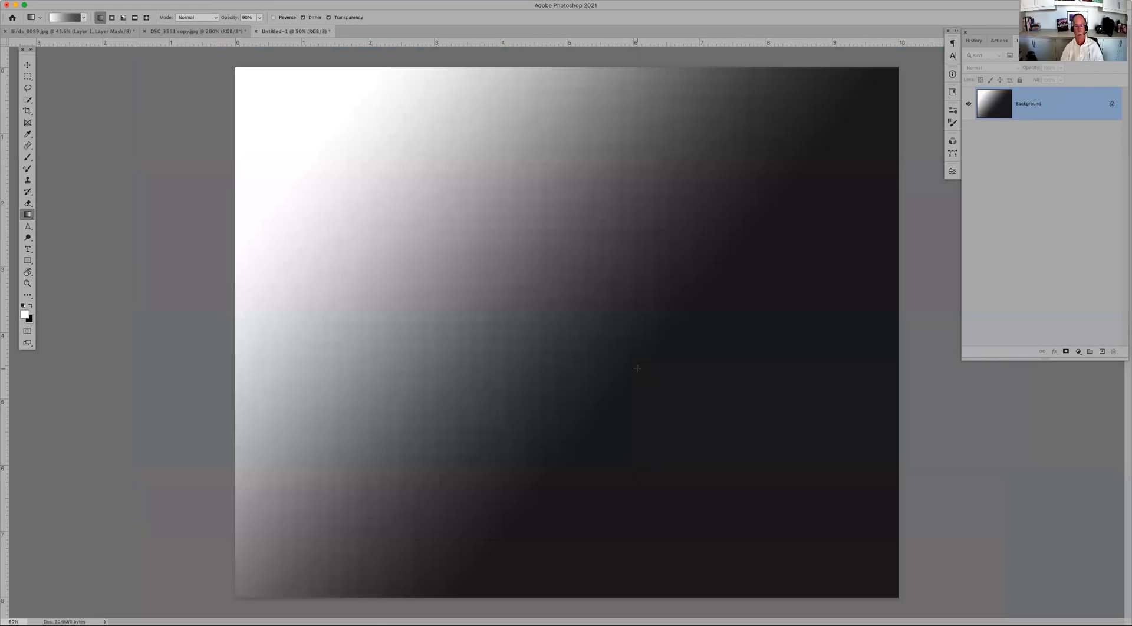
pyautogui.moveTo(730, 435); pyautogui.dragTo(541, 312)
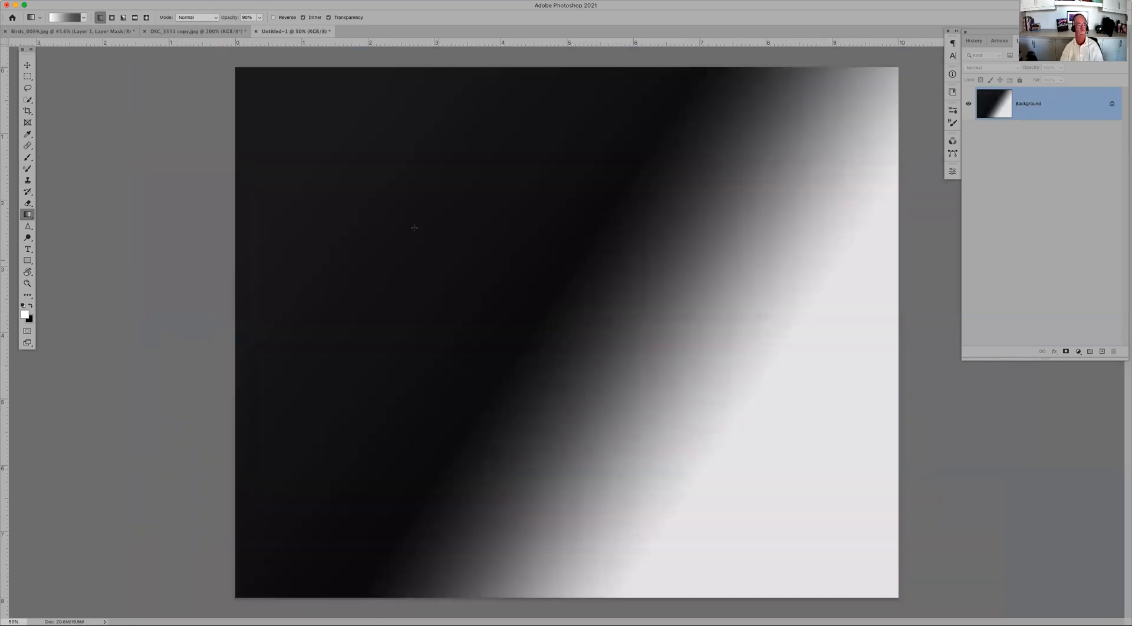
pyautogui.moveTo(410, 208); pyautogui.dragTo(565, 348)
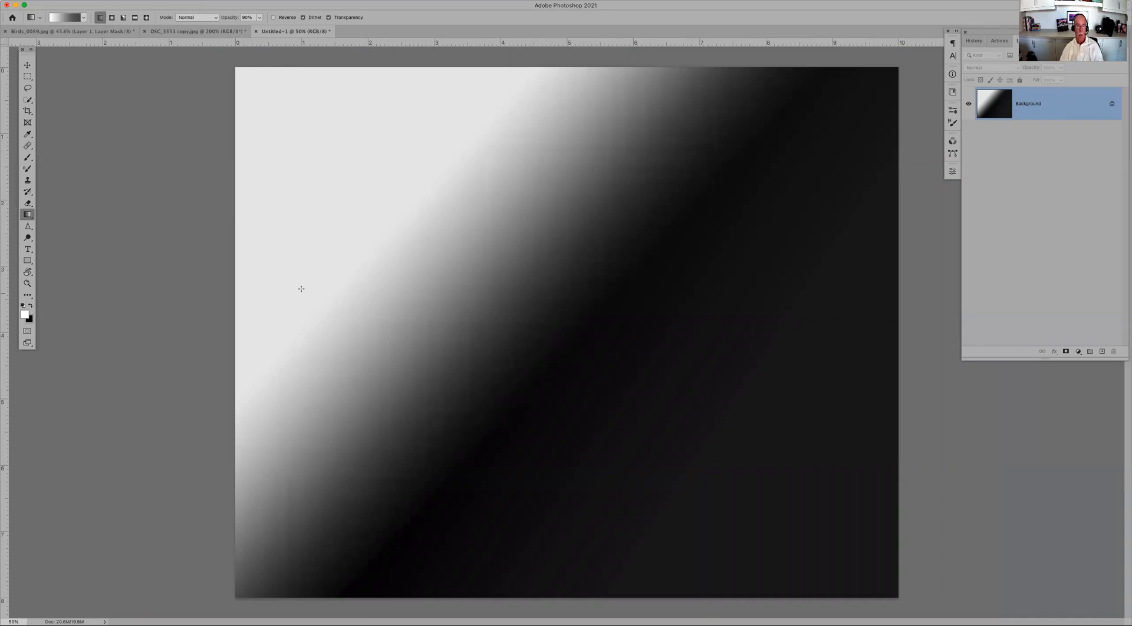
pyautogui.moveTo(257, 308); pyautogui.dragTo(847, 299)
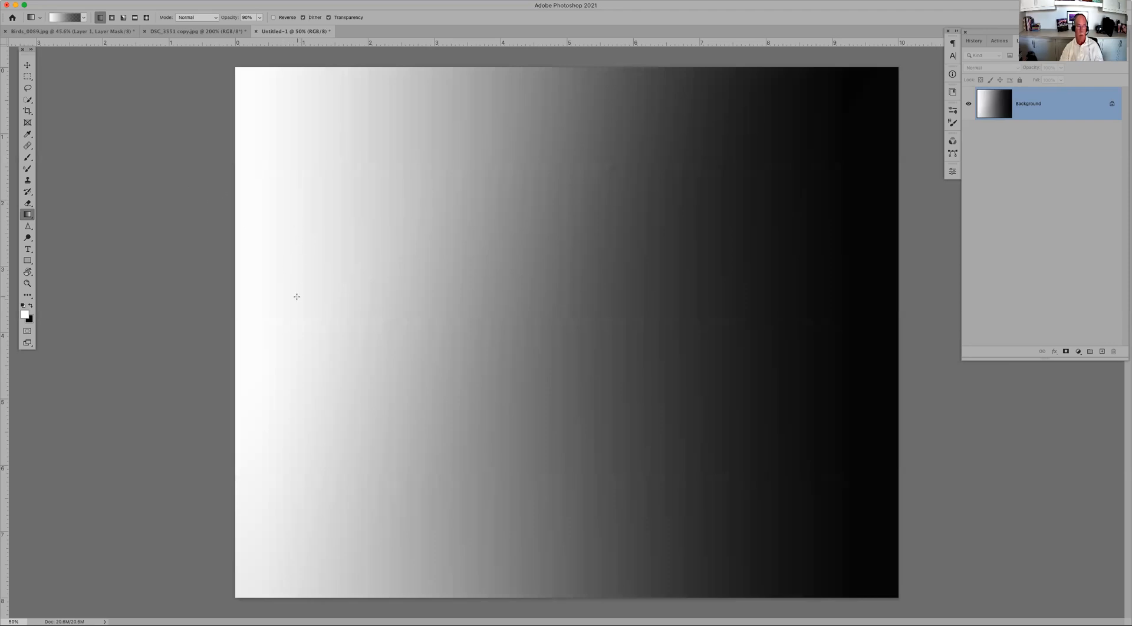
pyautogui.moveTo(480, 328); pyautogui.dragTo(520, 328)
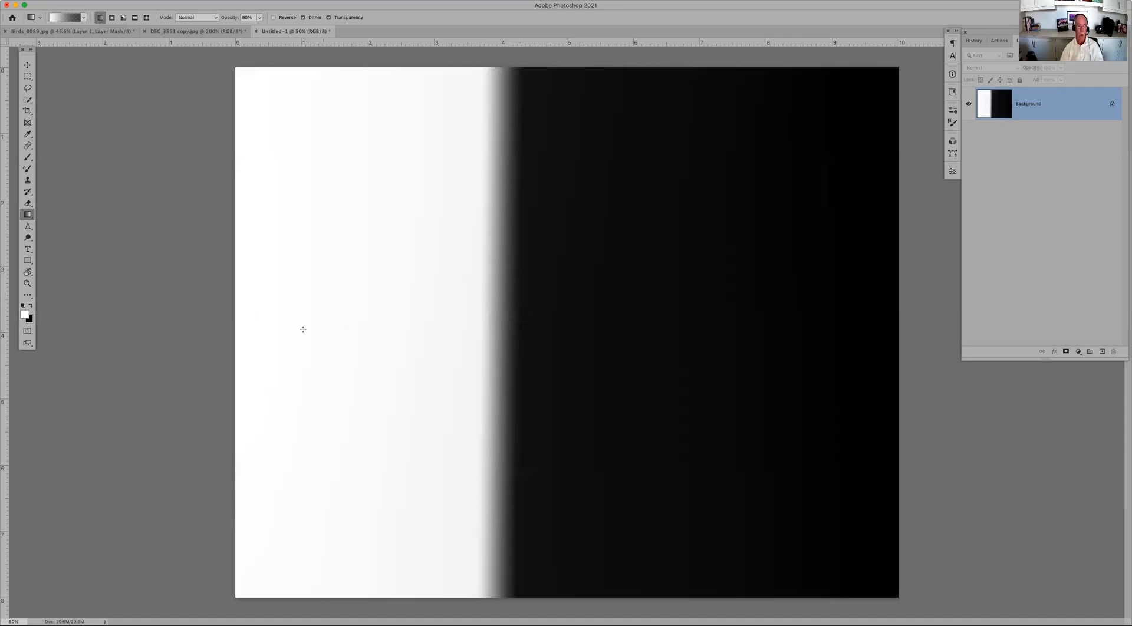
pyautogui.moveTo(128, 304); pyautogui.dragTo(947, 307)
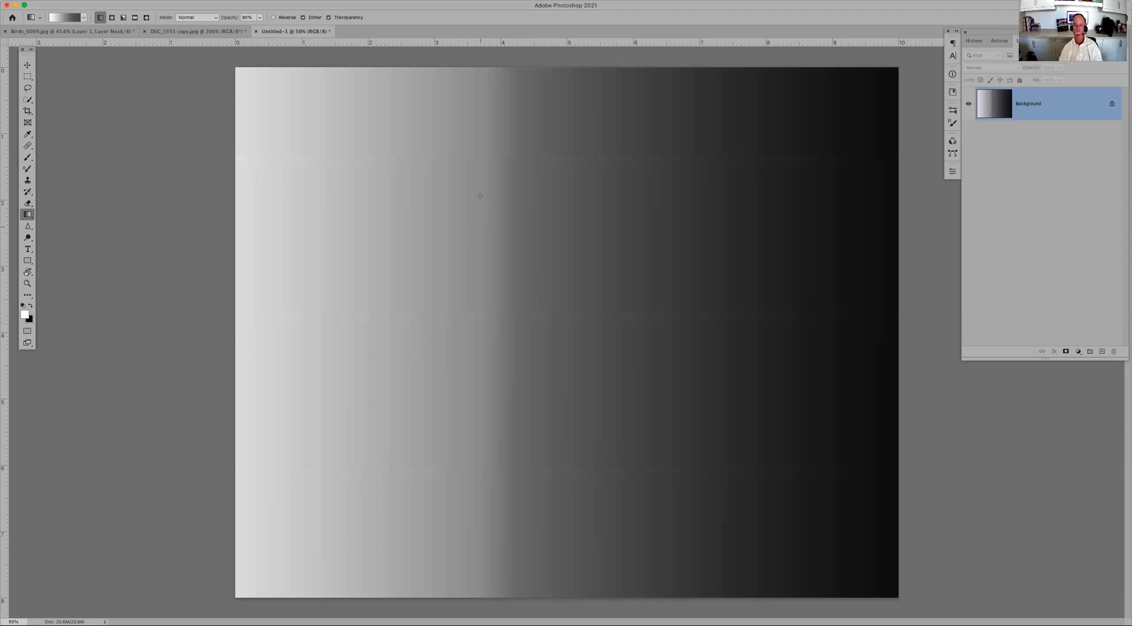
# Step: Draw radial gradients of several sizes, inverting the first, fill the canvas with white, and draw a large one from the upper-left area
pyautogui.click(113, 19)
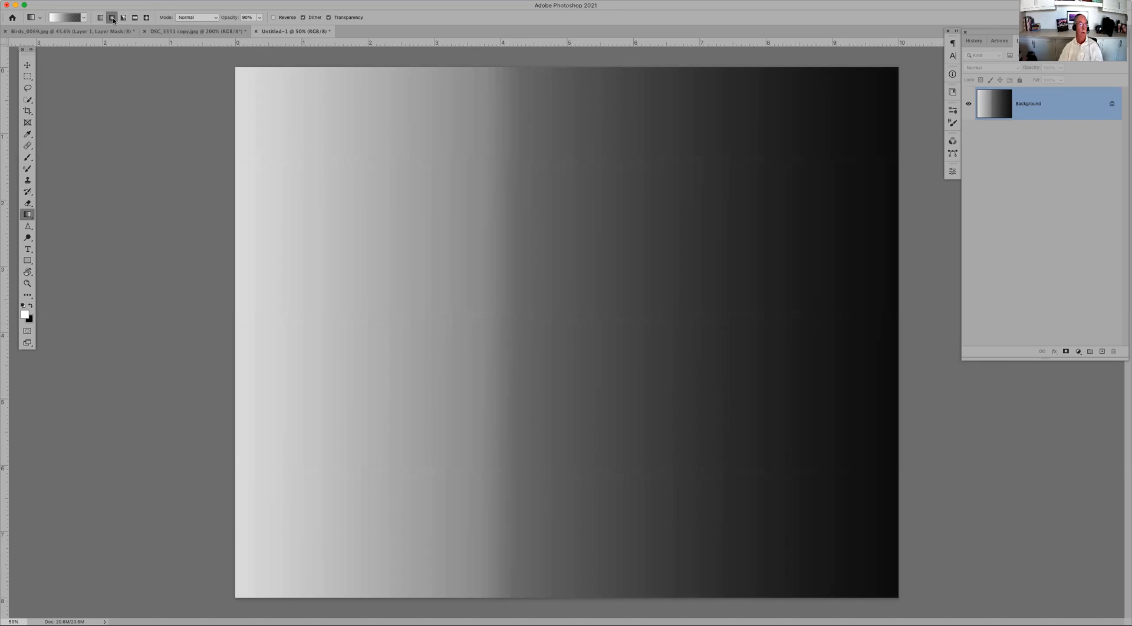
pyautogui.moveTo(456, 187); pyautogui.dragTo(627, 361)
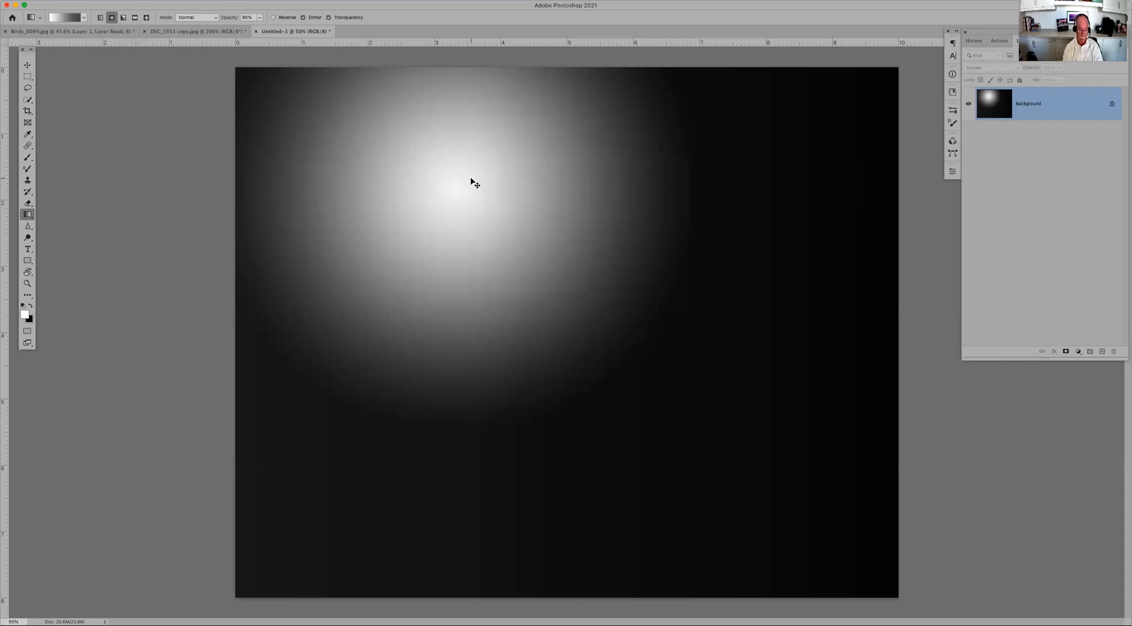
pyautogui.press('super+i')
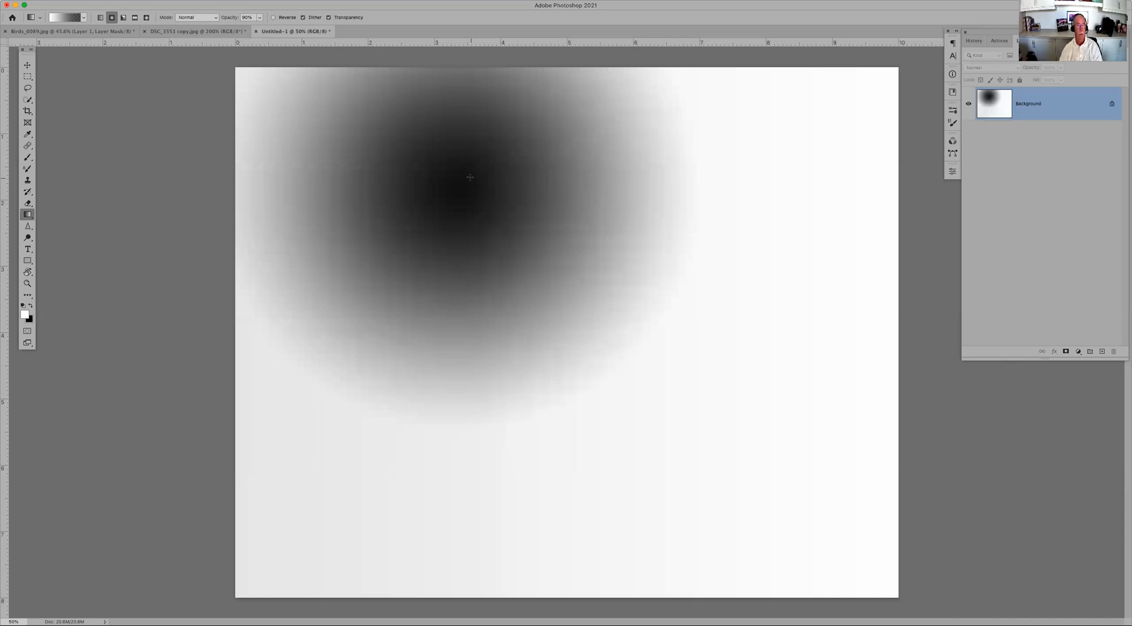
pyautogui.moveTo(392, 167); pyautogui.dragTo(470, 232)
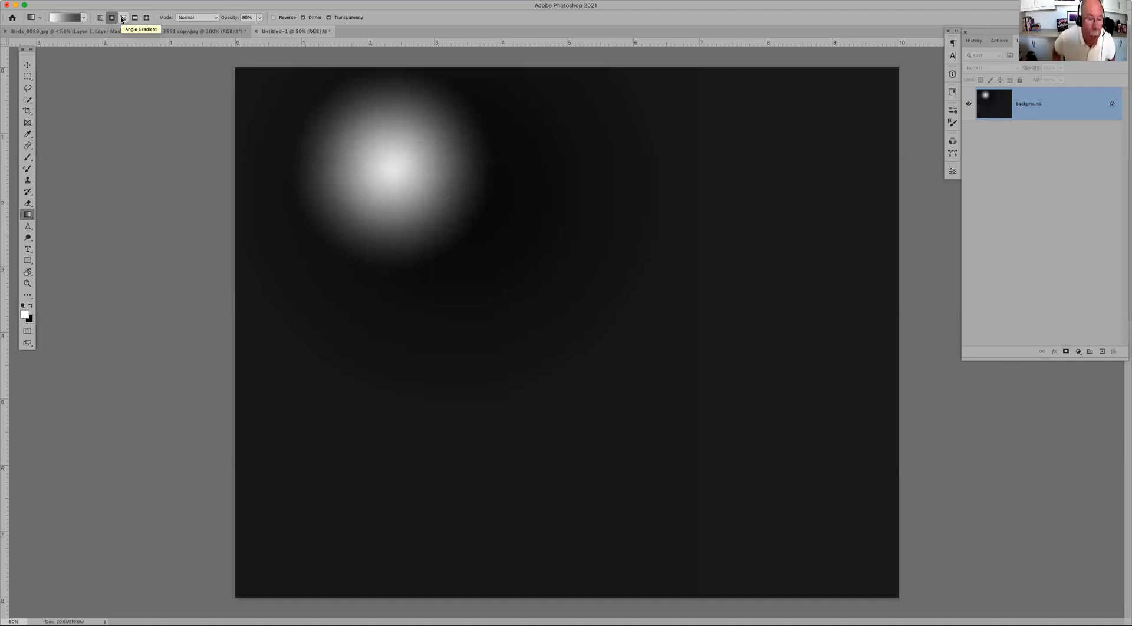
pyautogui.moveTo(452, 219); pyautogui.dragTo(637, 372)
pyautogui.moveTo(500, 234); pyautogui.dragTo(892, 519)
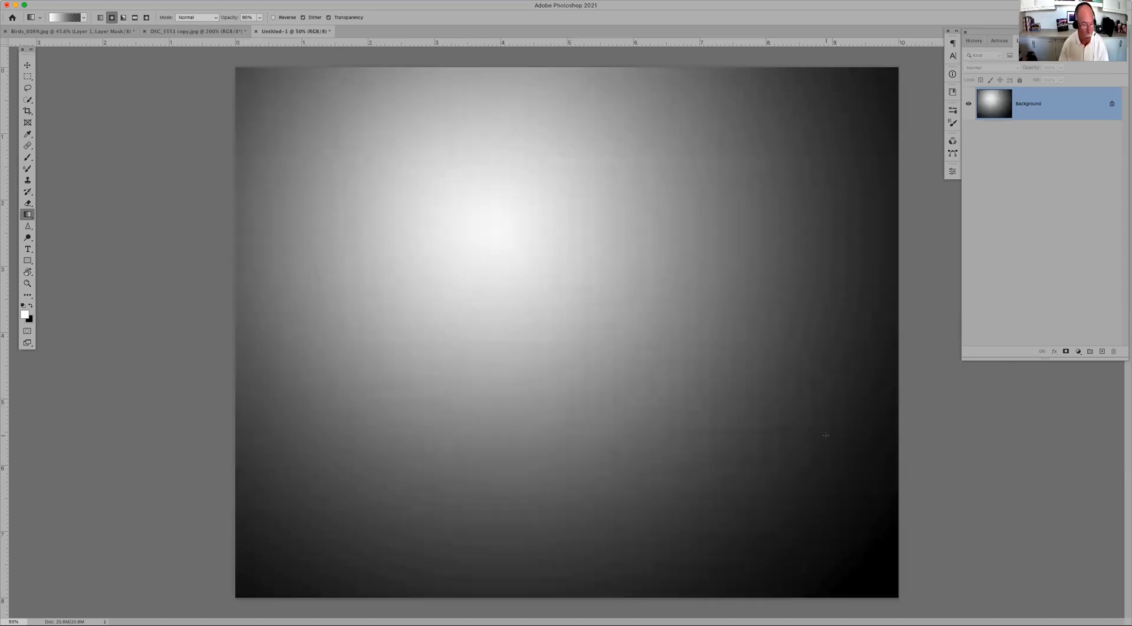
pyautogui.hotkey('alt', 'BackSpace')
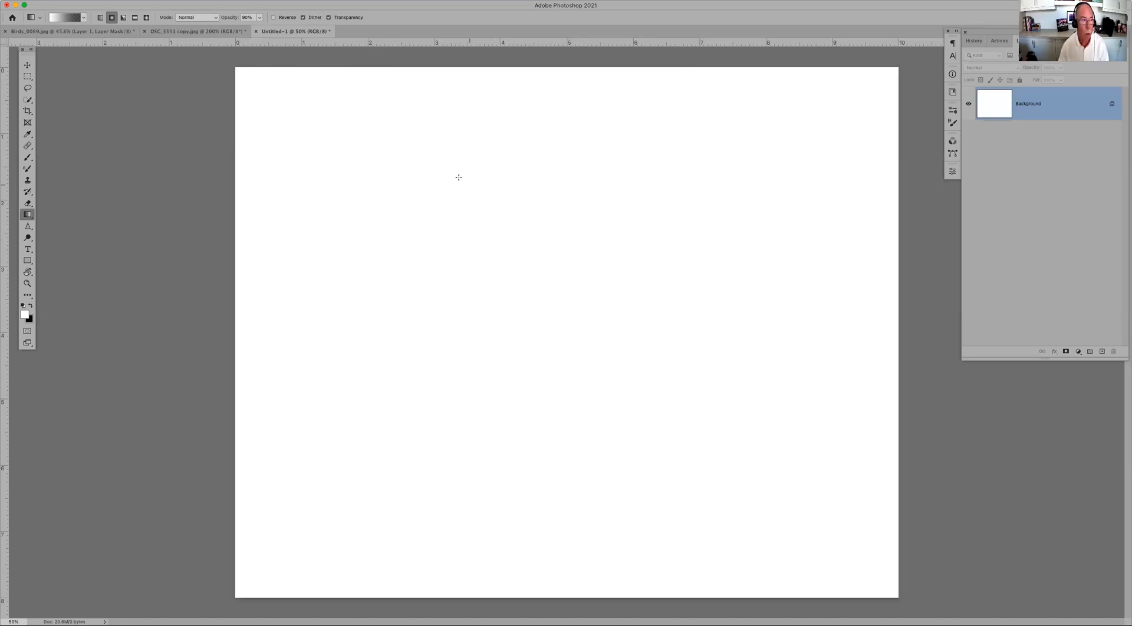
pyautogui.moveTo(343, 142); pyautogui.dragTo(720, 359)
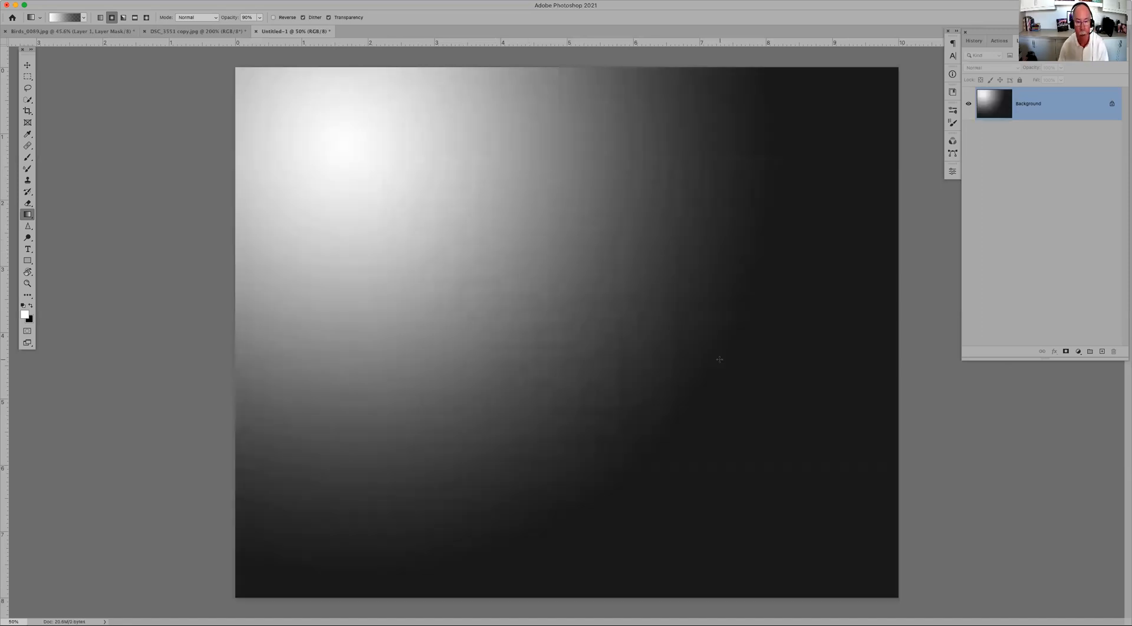
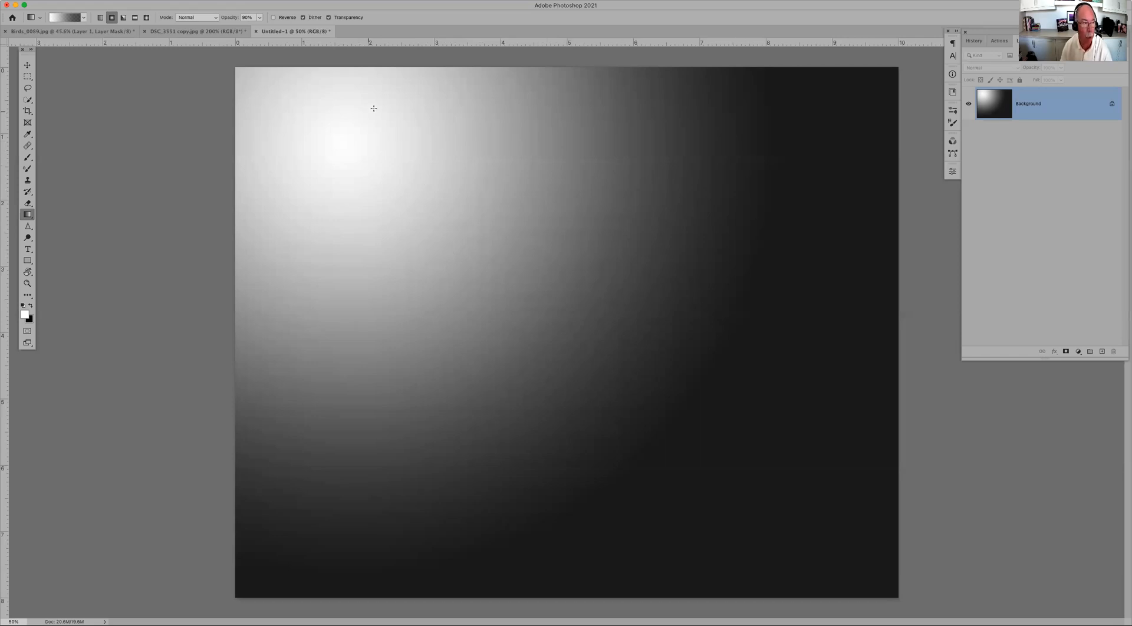
# Step: Draw three angle gradients in different directions and undo back to the plain white canvas
pyautogui.click(123, 18)
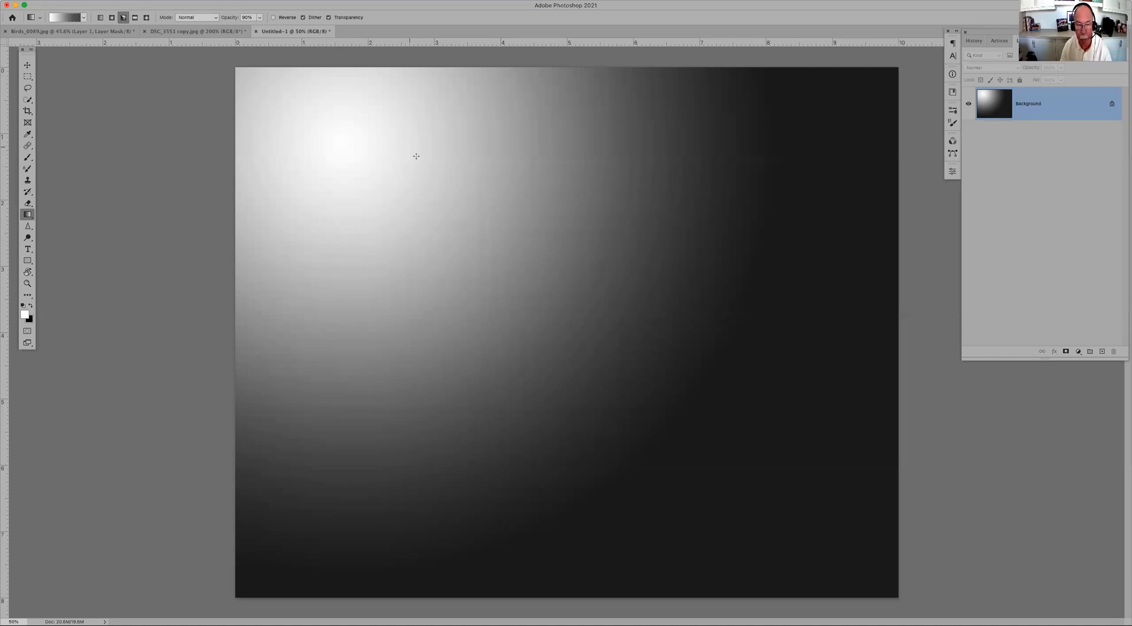
pyautogui.moveTo(383, 131); pyautogui.dragTo(647, 349)
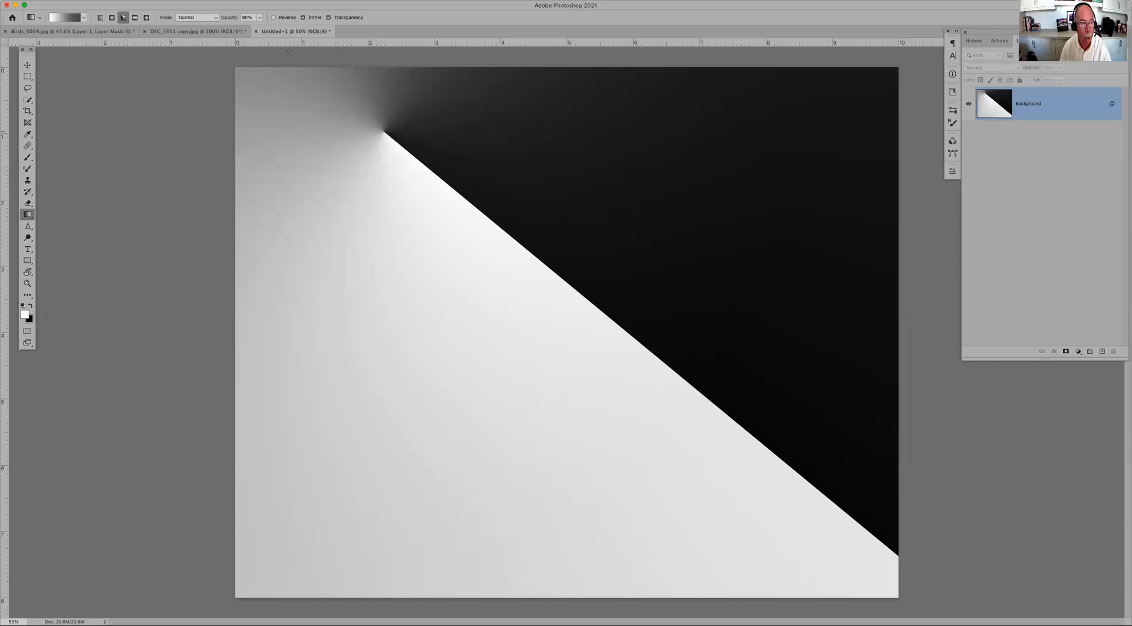
pyautogui.moveTo(196, 74); pyautogui.dragTo(628, 391)
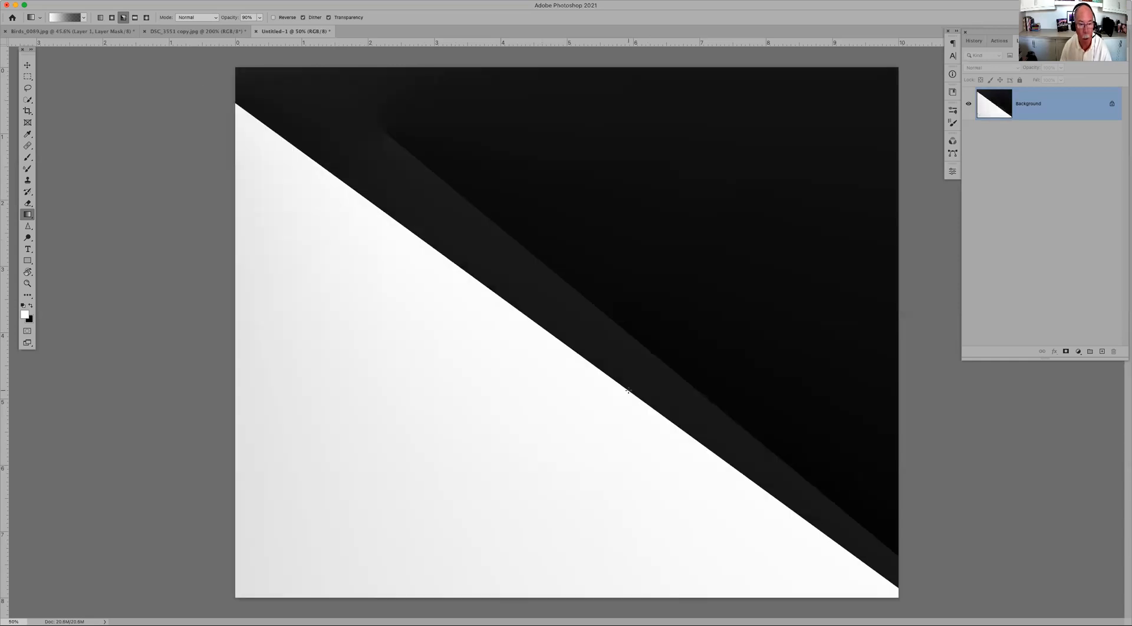
pyautogui.moveTo(916, 86); pyautogui.dragTo(649, 253)
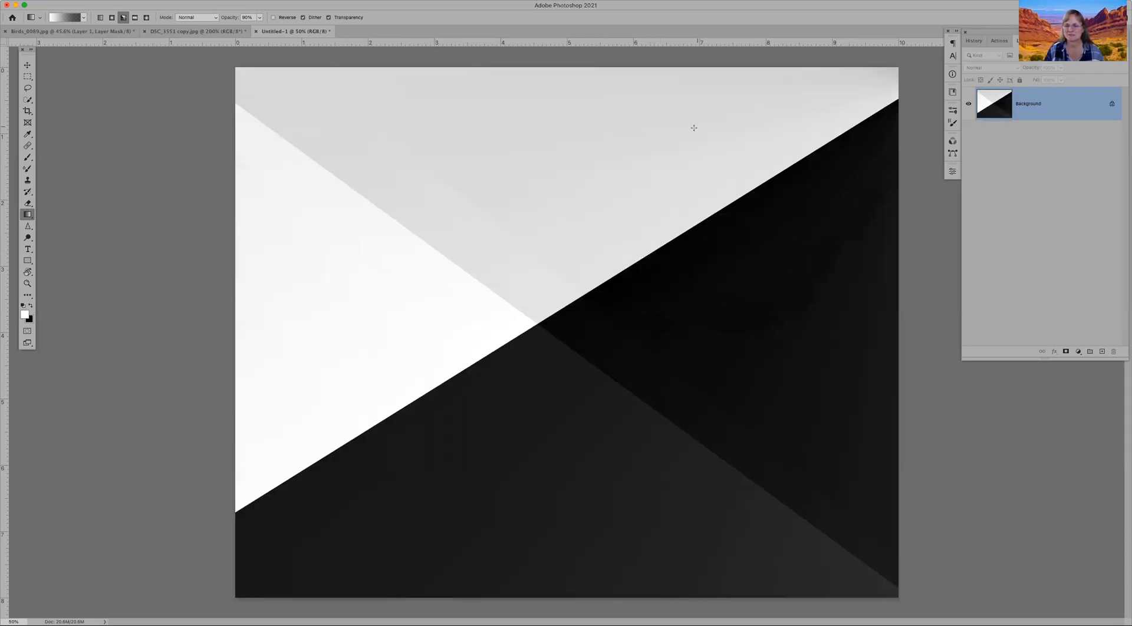
pyautogui.press('super+z')
pyautogui.press('super+z')
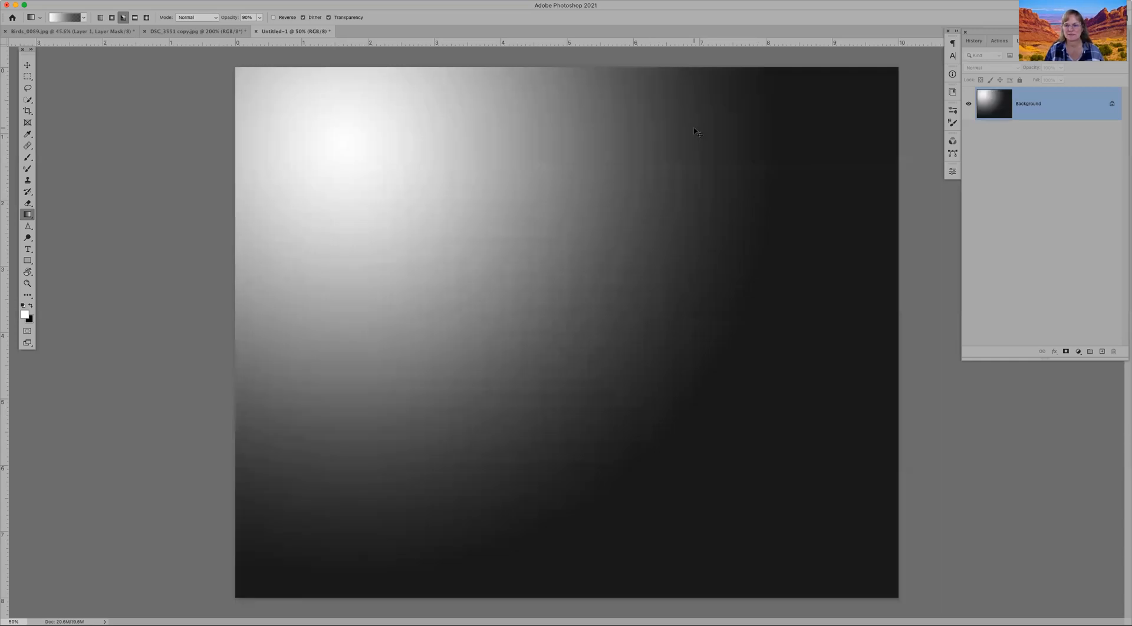
pyautogui.press('super+z')
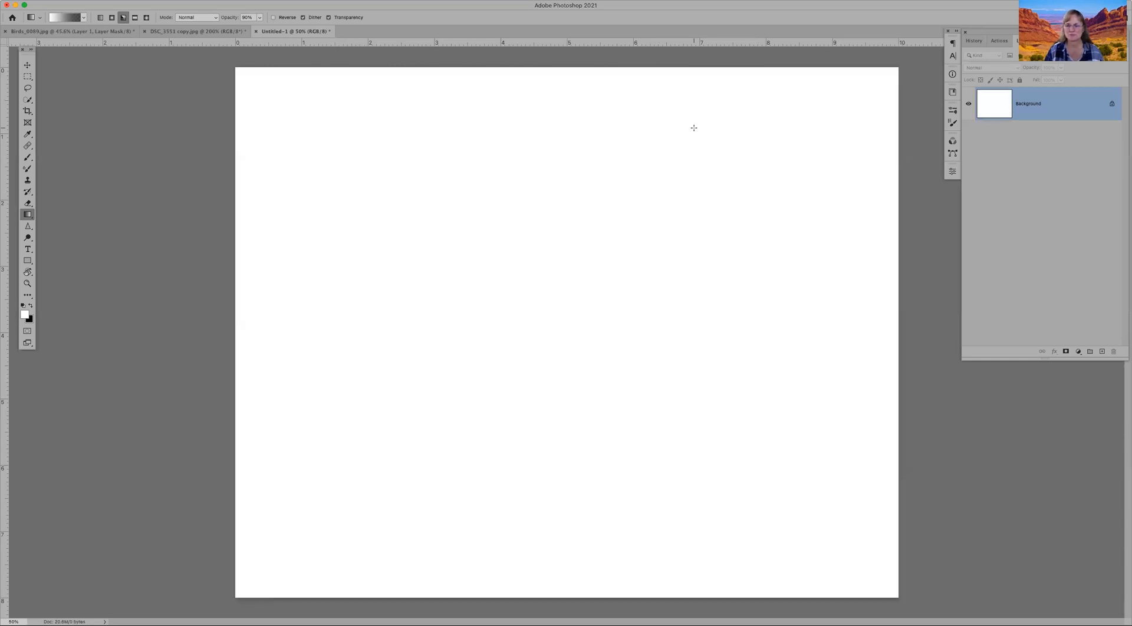
# Step: Draw two diagonal linear gradients toward the canvas's lower right and undo both
pyautogui.click(102, 18)
pyautogui.moveTo(308, 194); pyautogui.dragTo(465, 309)
pyautogui.moveTo(411, 206); pyautogui.dragTo(648, 402)
pyautogui.press('super+z')
pyautogui.press('super+z')
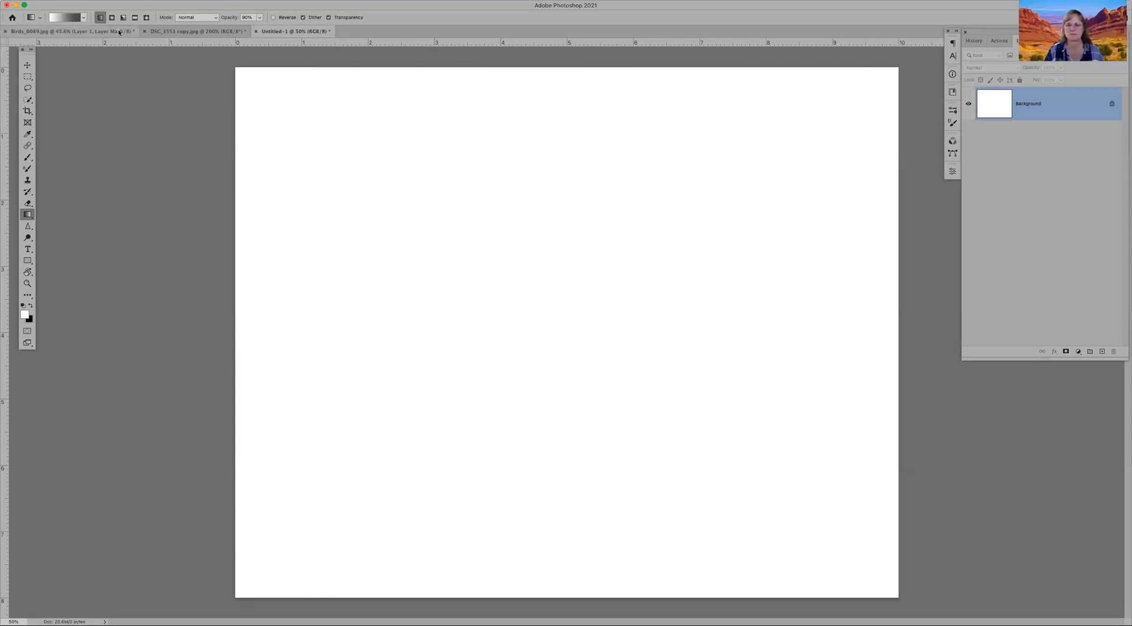
# Step: Draw radial gradients centred in the upper middle, lower right and upper left of the white canvas
pyautogui.click(112, 17)
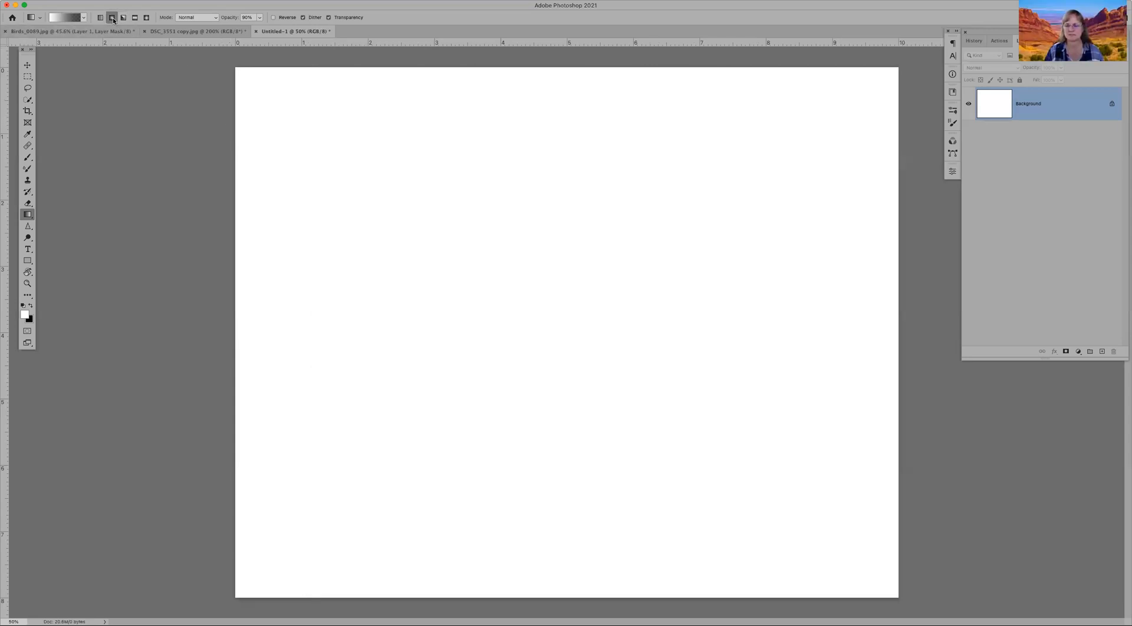
pyautogui.moveTo(520, 179); pyautogui.dragTo(716, 424)
pyautogui.moveTo(678, 384); pyautogui.dragTo(797, 529)
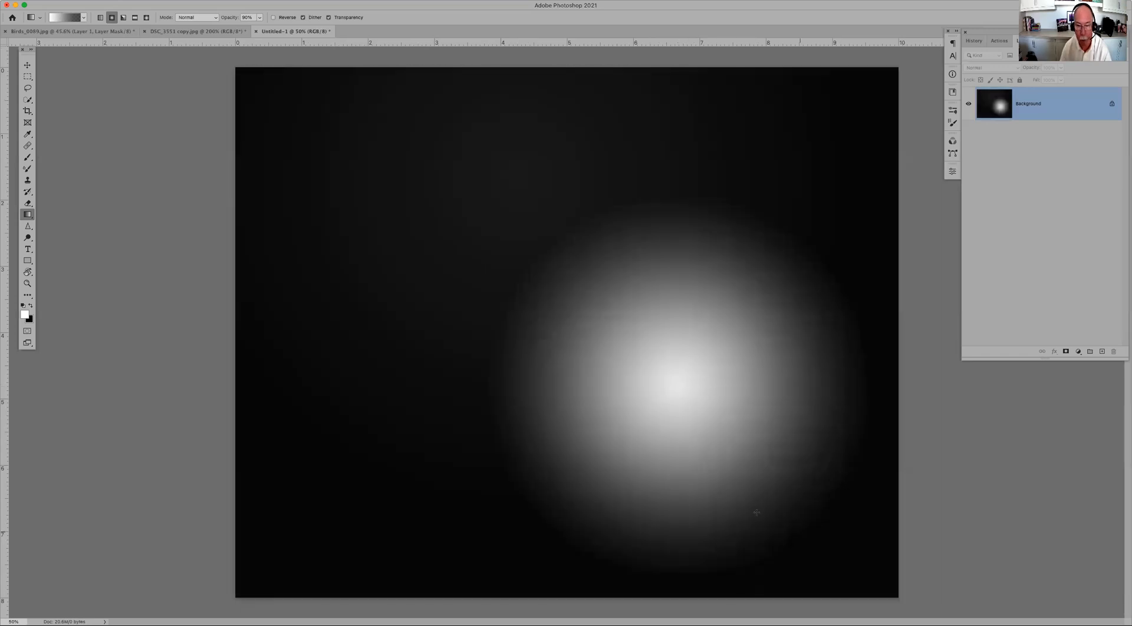
pyautogui.moveTo(314, 161); pyautogui.dragTo(452, 382)
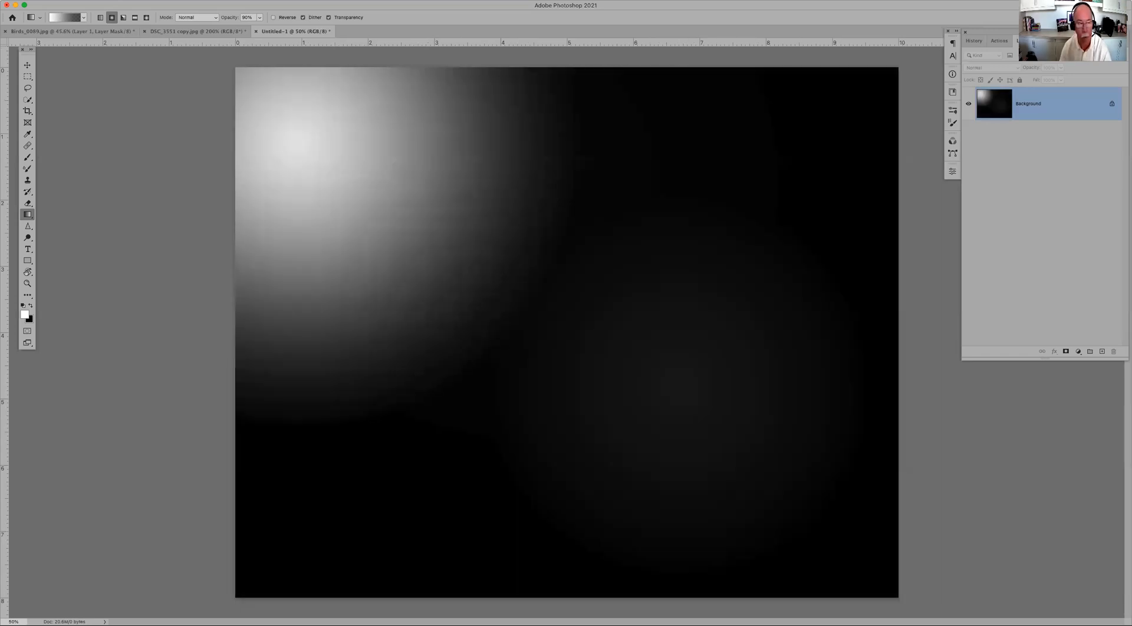
# Step: Undo the radial gradients and draw four overlapping angle gradients in different diagonal directions, the last from upper left toward lower right
pyautogui.click(123, 18)
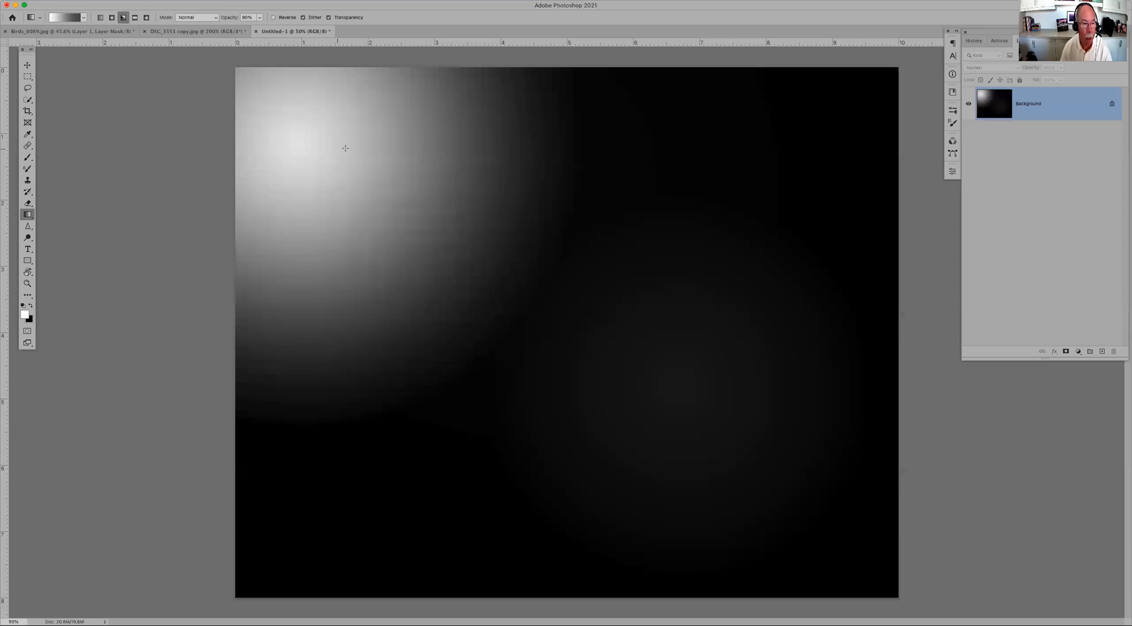
pyautogui.press('super+z')
pyautogui.press('super+z')
pyautogui.press('super+z')
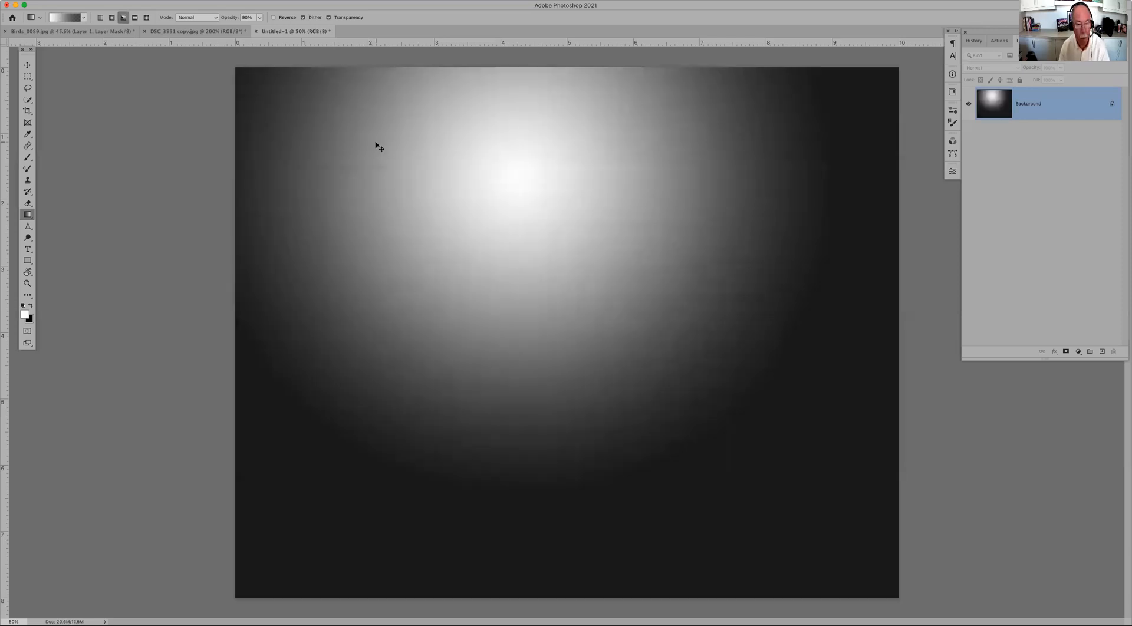
pyautogui.moveTo(376, 141); pyautogui.dragTo(498, 247)
pyautogui.moveTo(617, 211); pyautogui.dragTo(485, 352)
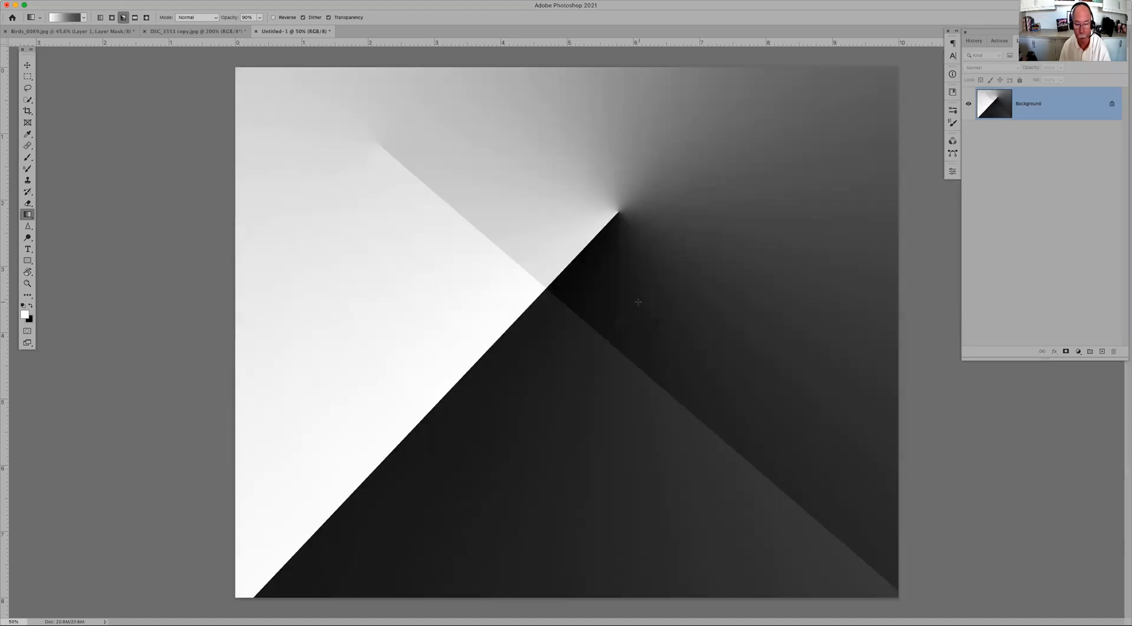
pyautogui.moveTo(638, 302); pyautogui.dragTo(523, 403)
pyautogui.moveTo(383, 198); pyautogui.dragTo(579, 340)
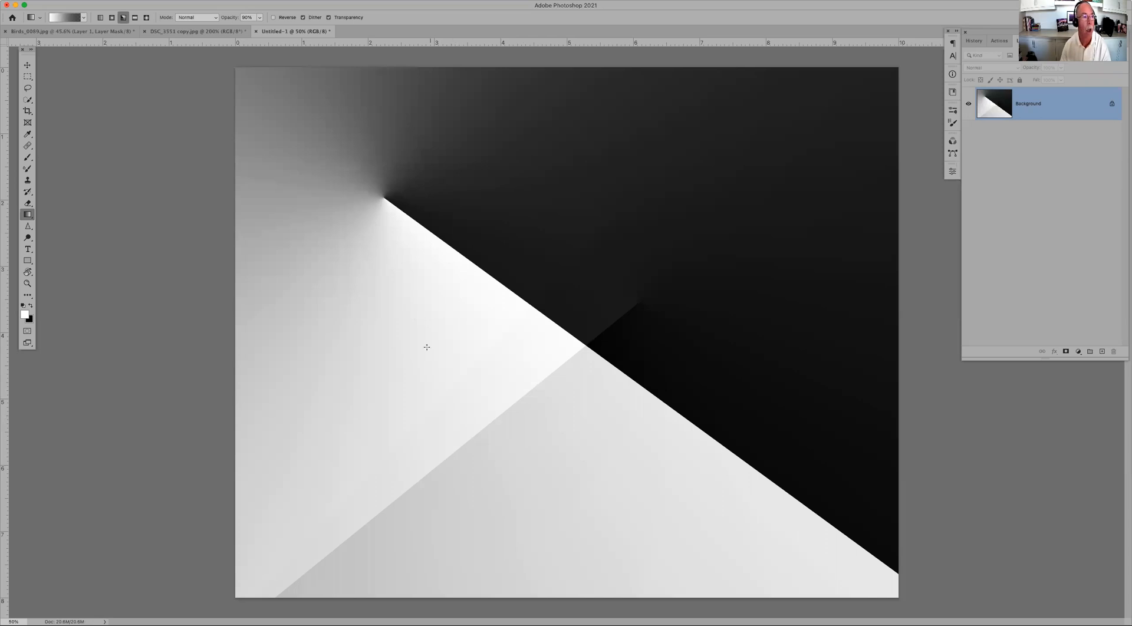
# Step: Draw a diagonal reflected gradient toward the lower right and undo back to the plain white canvas
pyautogui.rightClick(351, 195)
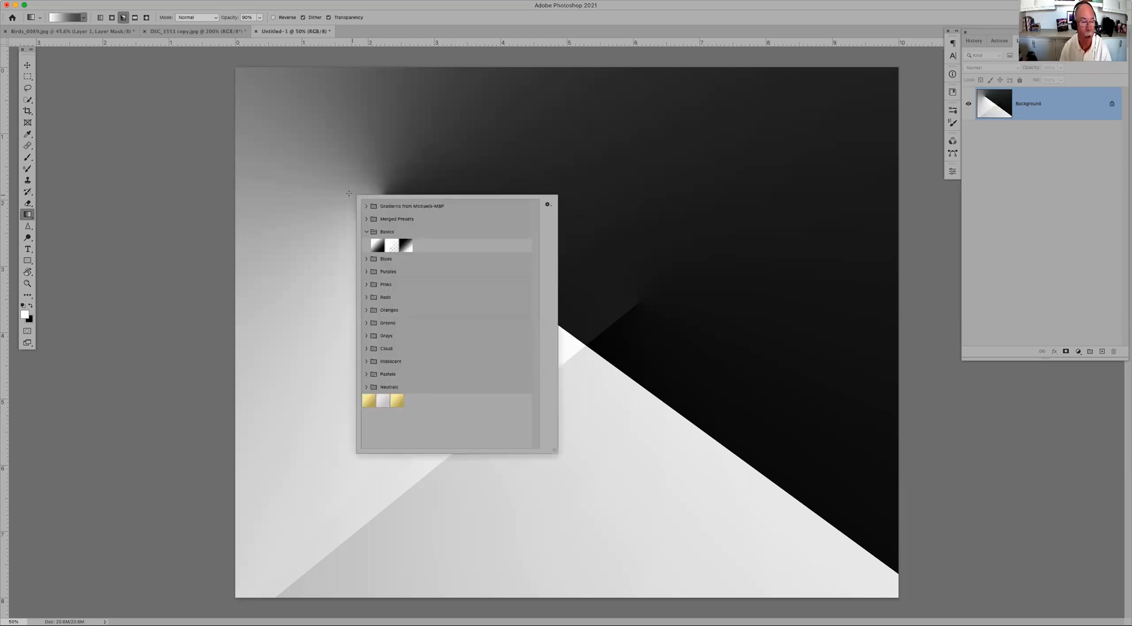
pyautogui.click(228, 8)
pyautogui.click(100, 18)
pyautogui.click(135, 17)
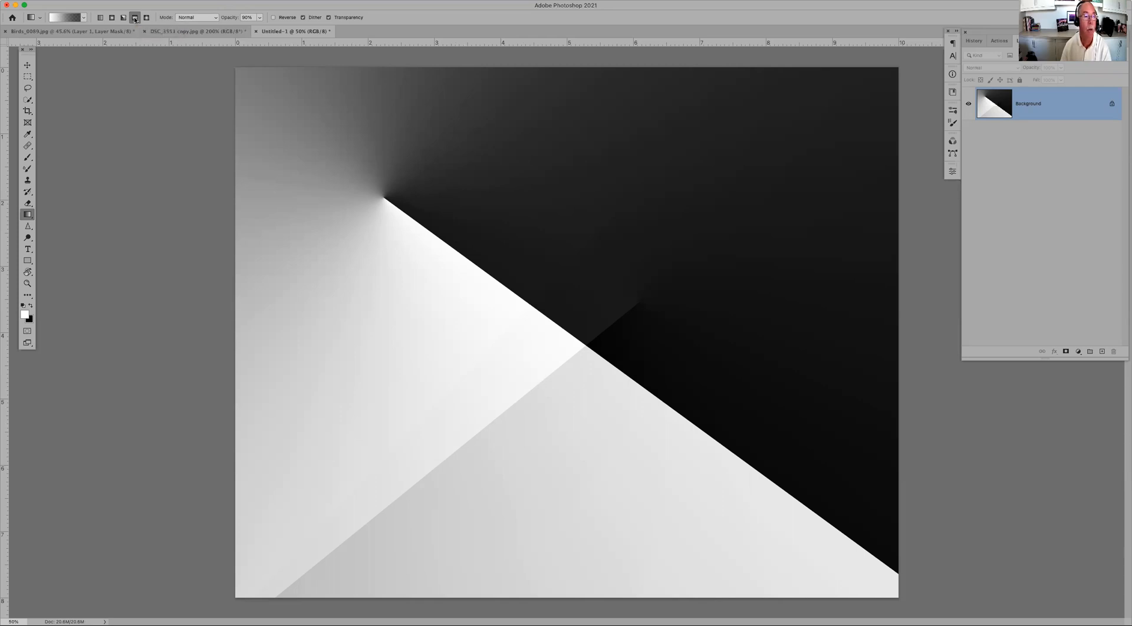
pyautogui.moveTo(392, 158); pyautogui.dragTo(576, 299)
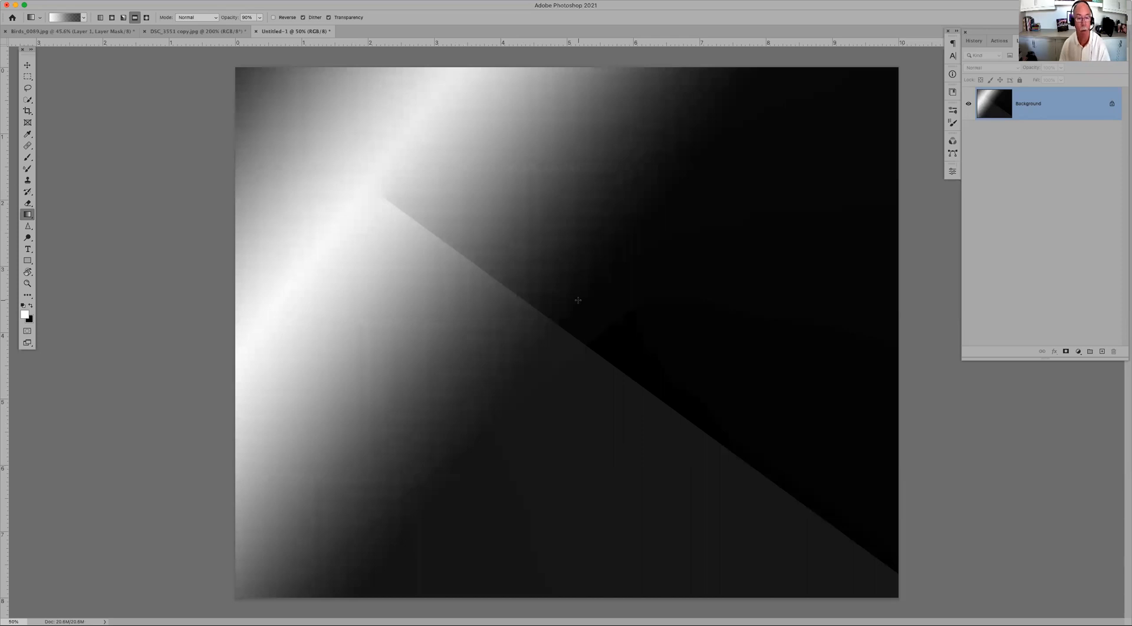
pyautogui.press('super+z')
pyautogui.press('super+z')
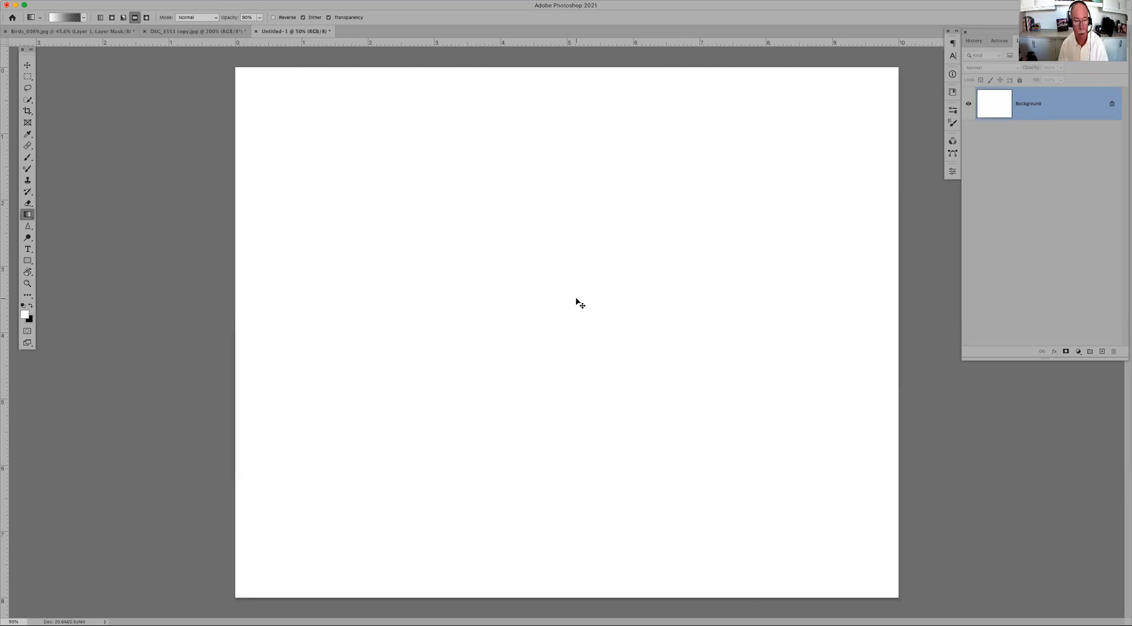
# Step: Draw four overlapping reflected gradients in different diagonal directions, the last from the canvas centre toward the upper right
pyautogui.moveTo(421, 141); pyautogui.dragTo(710, 426)
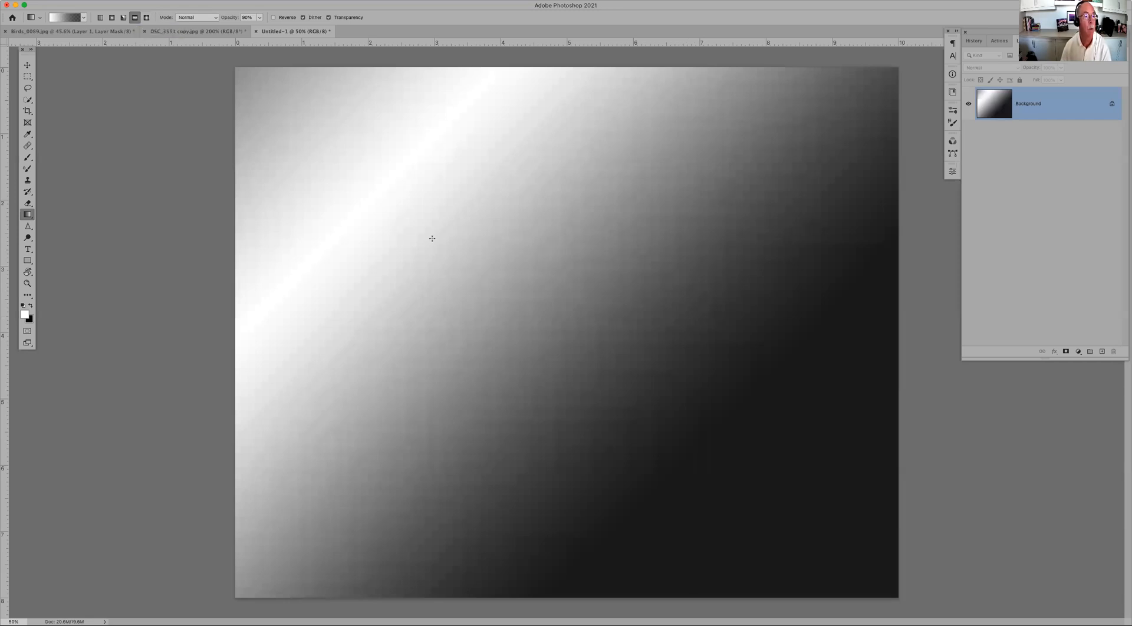
pyautogui.moveTo(623, 255); pyautogui.dragTo(471, 361)
pyautogui.moveTo(401, 278); pyautogui.dragTo(281, 351)
pyautogui.moveTo(592, 305); pyautogui.dragTo(826, 147)
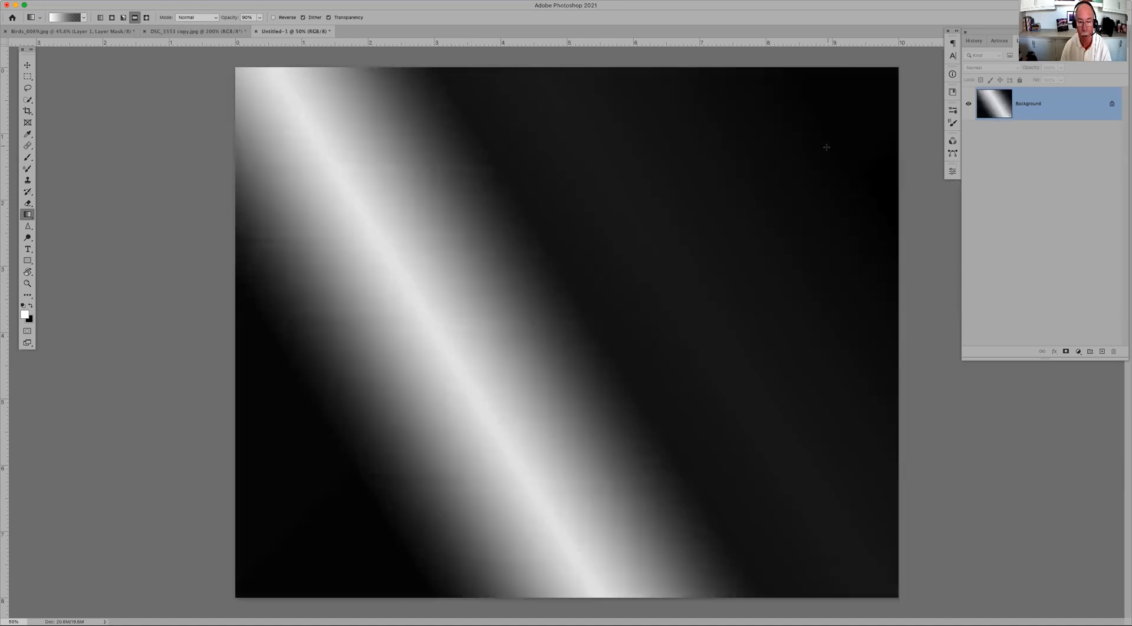
# Step: Draw three diamond gradients, centred in the upper middle, lower middle and left part of the canvas
pyautogui.click(146, 17)
pyautogui.moveTo(505, 177); pyautogui.dragTo(642, 362)
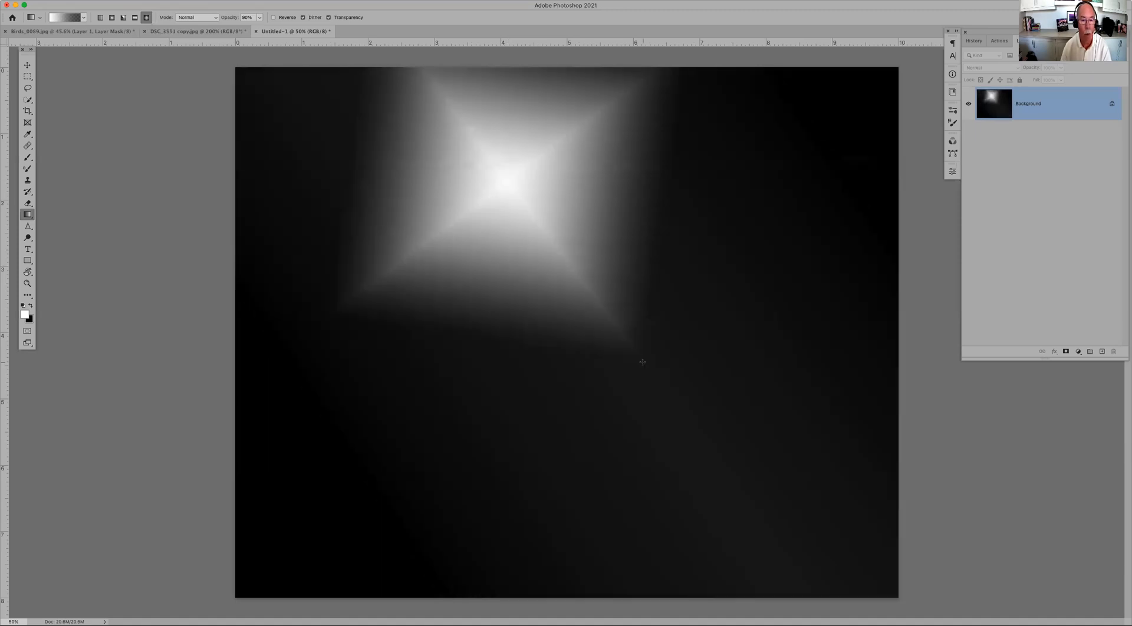
pyautogui.moveTo(622, 405); pyautogui.dragTo(543, 467)
pyautogui.moveTo(370, 381); pyautogui.dragTo(299, 382)
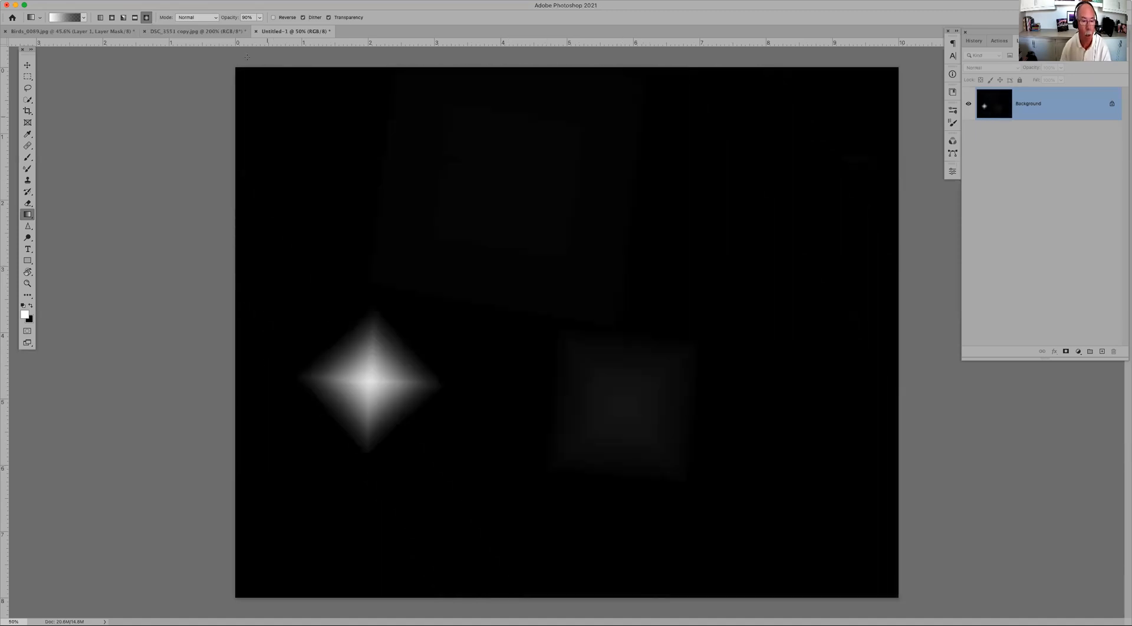
# Step: Fill the canvas with the white foreground colour and draw two angle gradients, one toward the lower right and one toward the lower left
pyautogui.click(123, 17)
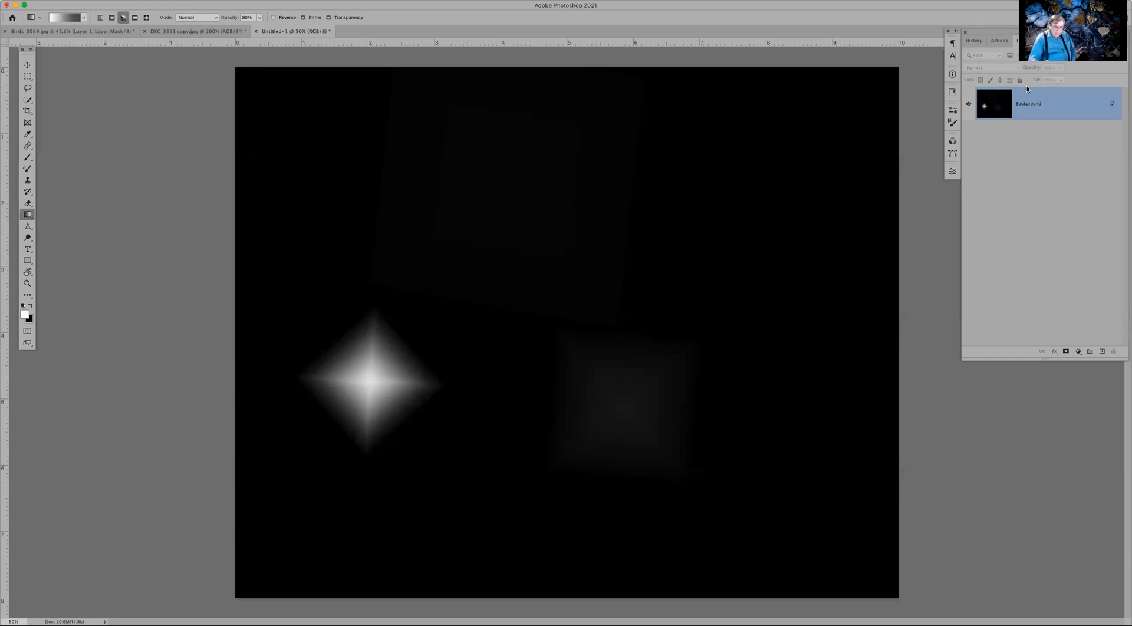
pyautogui.hotkey('alt', 'BackSpace')
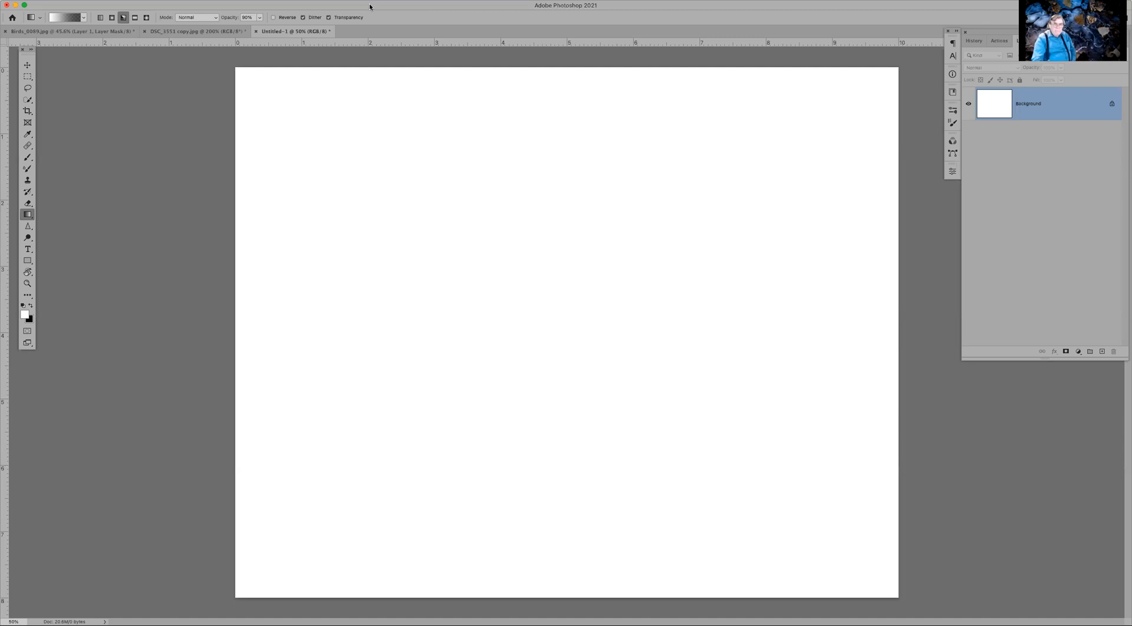
pyautogui.click(124, 18)
pyautogui.moveTo(383, 169); pyautogui.dragTo(411, 203)
pyautogui.moveTo(528, 215); pyautogui.dragTo(454, 280)
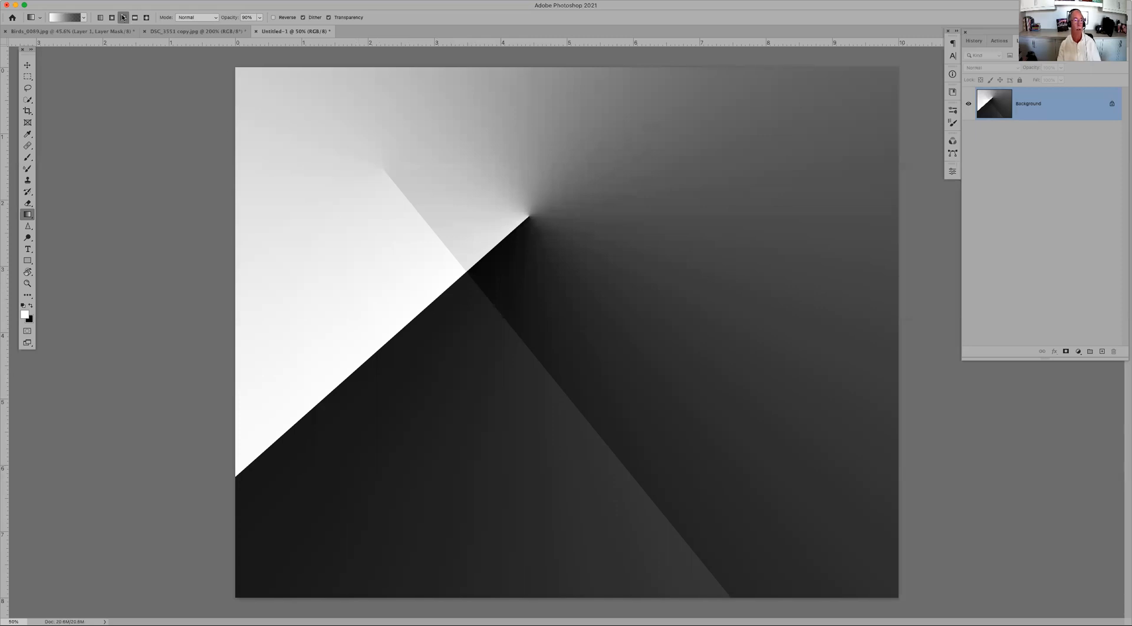
# Step: Look through the gradient preset groups, collapse Basics, and view the Gradient Editor for a new gradient preset without saving one
pyautogui.click(83, 17)
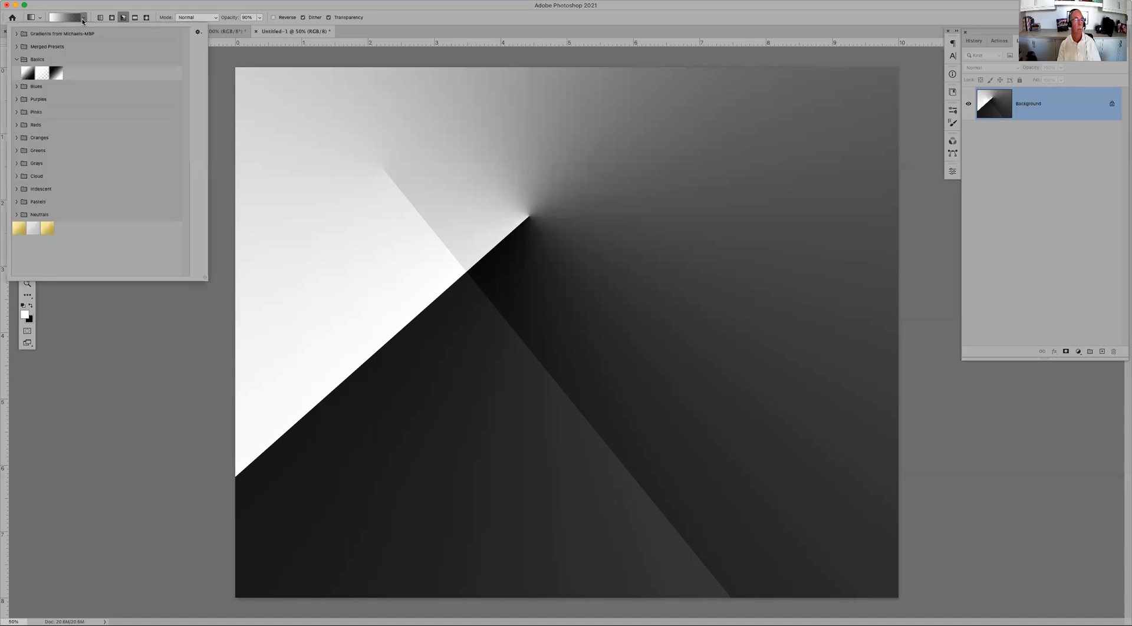
pyautogui.click(16, 58)
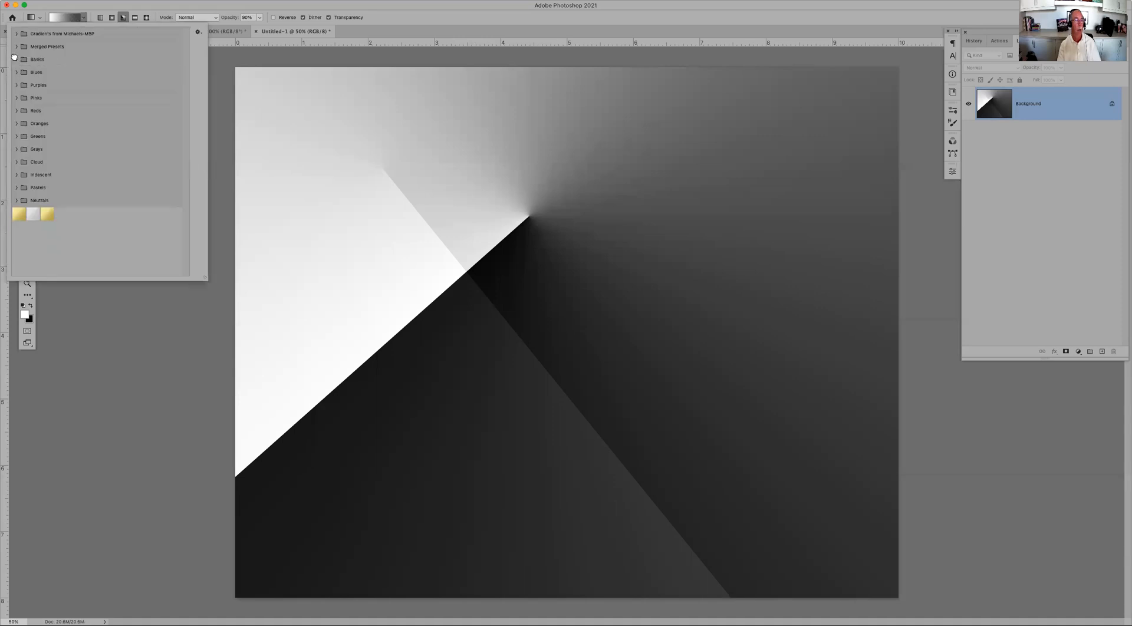
pyautogui.click(198, 33)
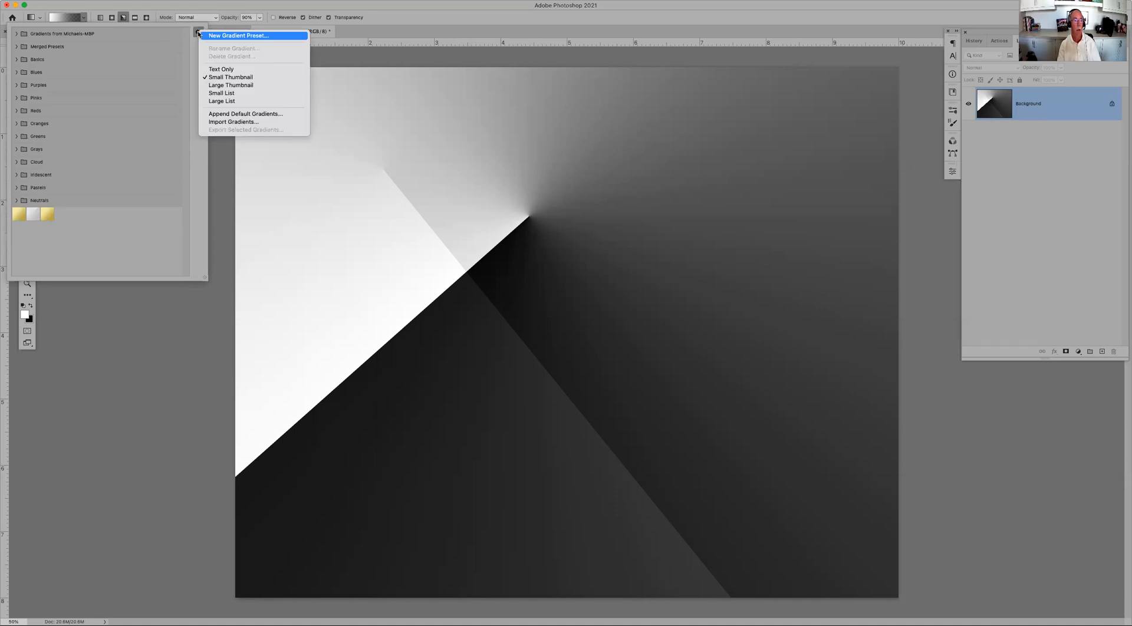
pyautogui.press('Return')
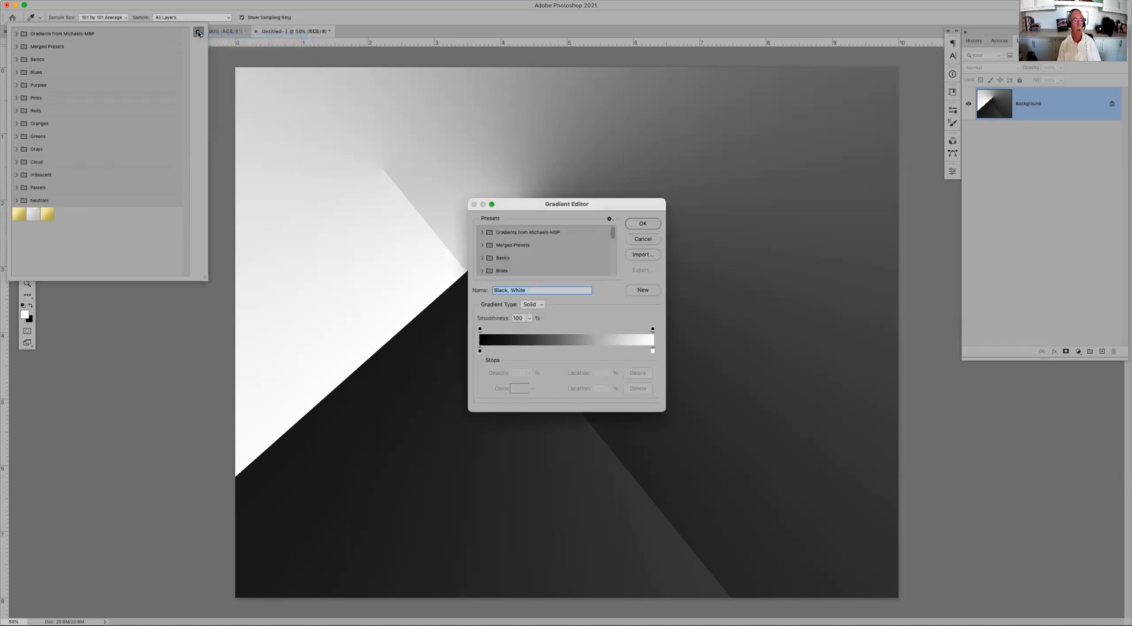
pyautogui.click(642, 239)
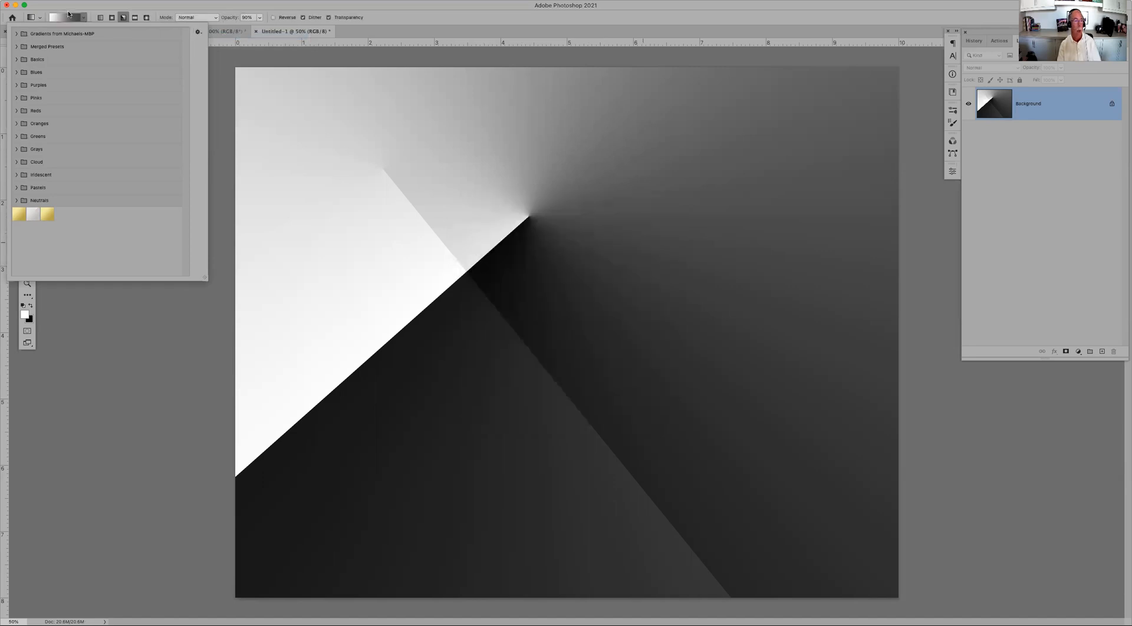
pyautogui.click(10, 18)
pyautogui.click(10, 19)
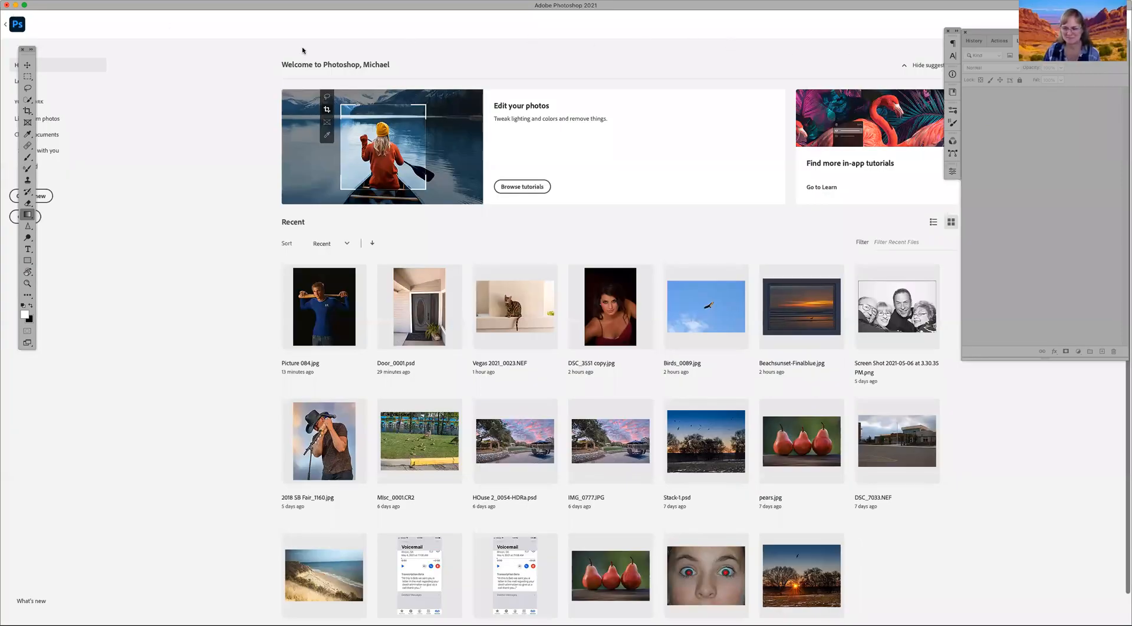
pyautogui.click(17, 24)
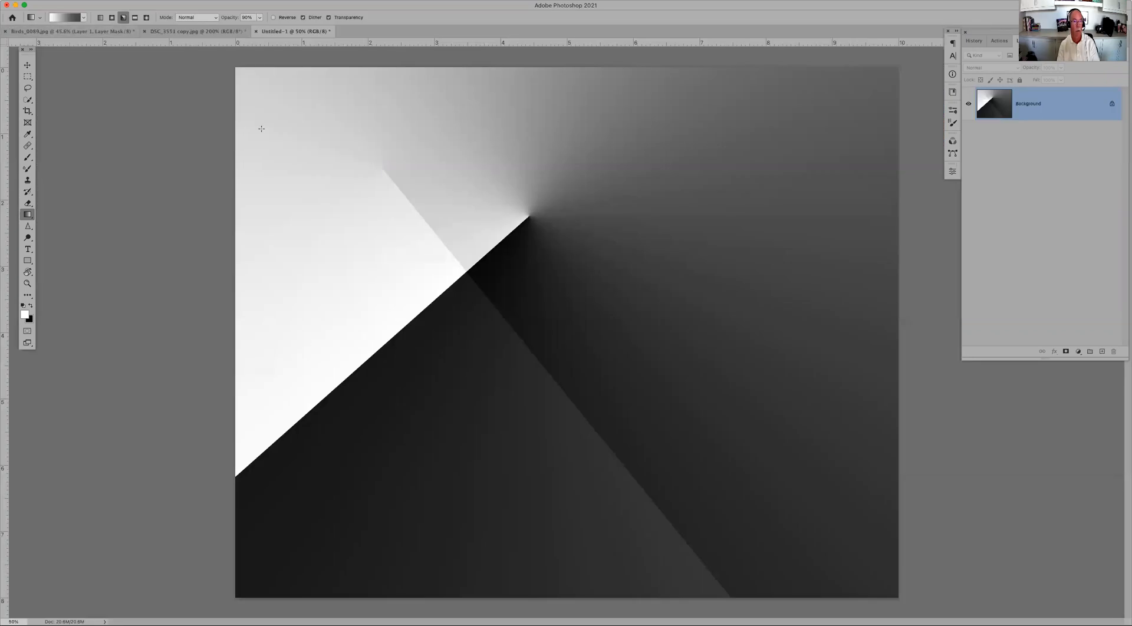
# Step: Undo both angle gradients and fill the white canvas with black using the Paint Bucket tool
pyautogui.press('super+z')
pyautogui.press('super+z')
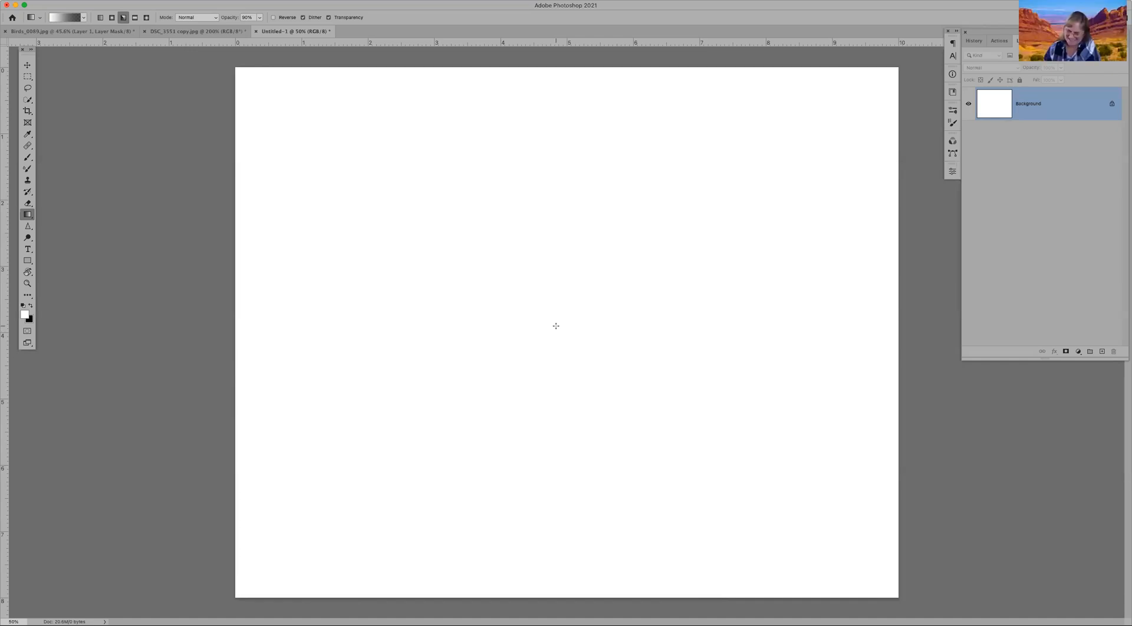
pyautogui.click(28, 217)
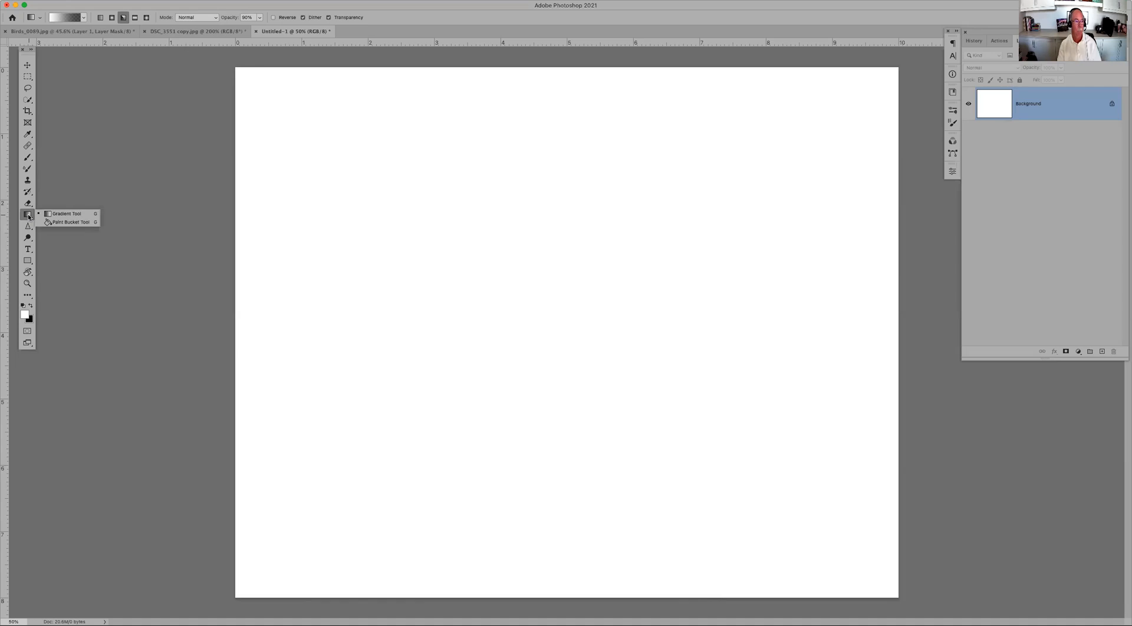
pyautogui.click(63, 223)
pyautogui.press('x')
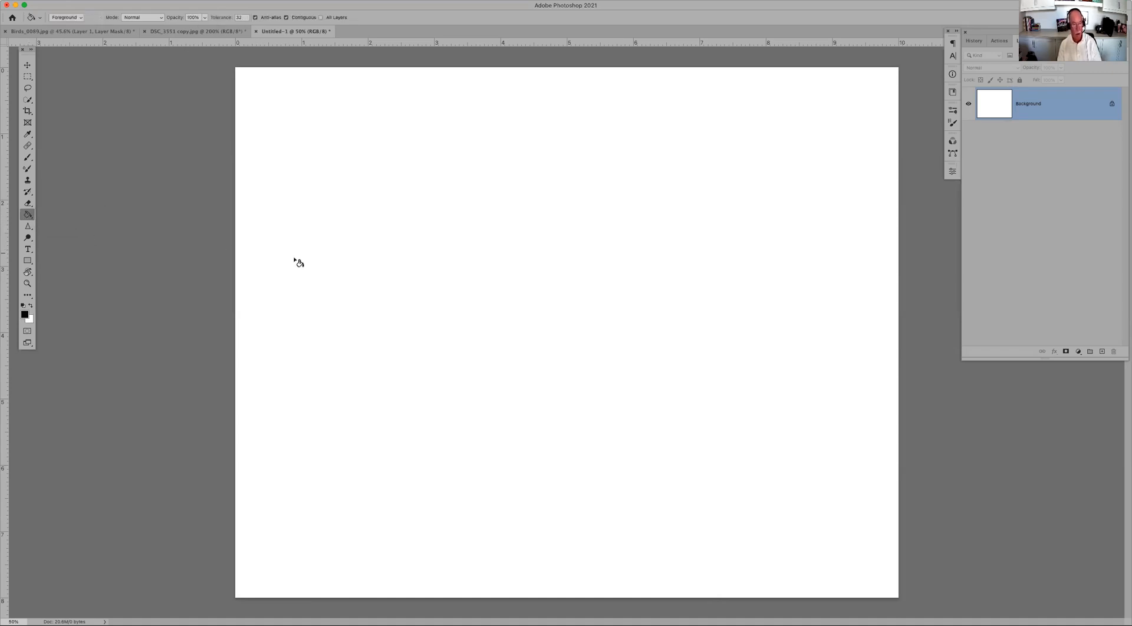
pyautogui.click(538, 244)
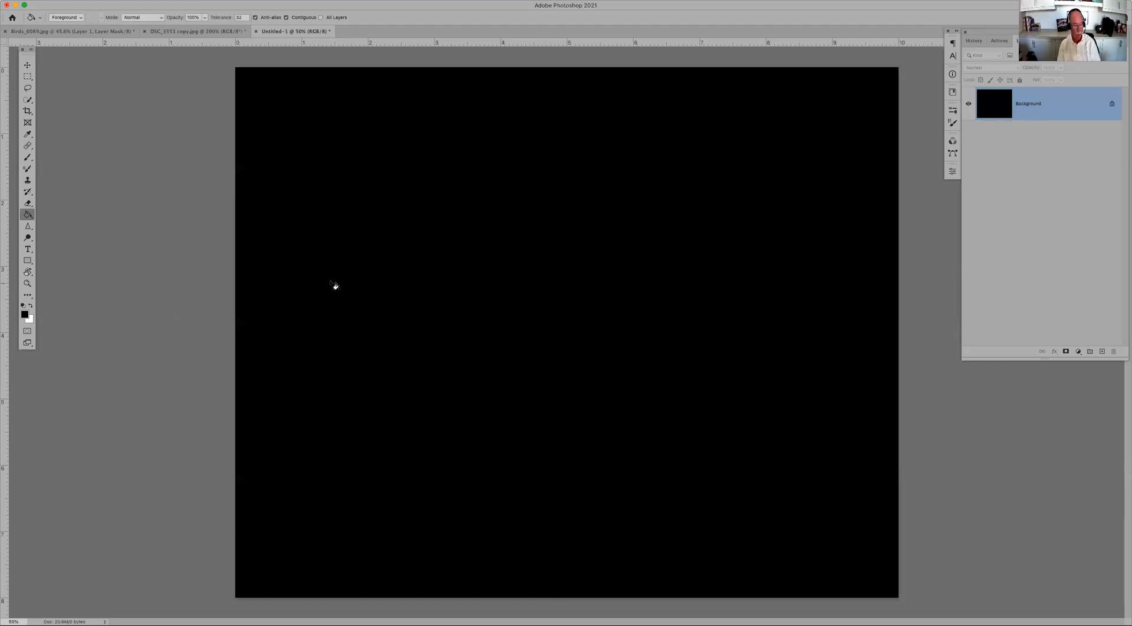
# Step: Set the foreground colour to a bright saturated blue and fill the canvas with it using the Paint Bucket
pyautogui.click(25, 314)
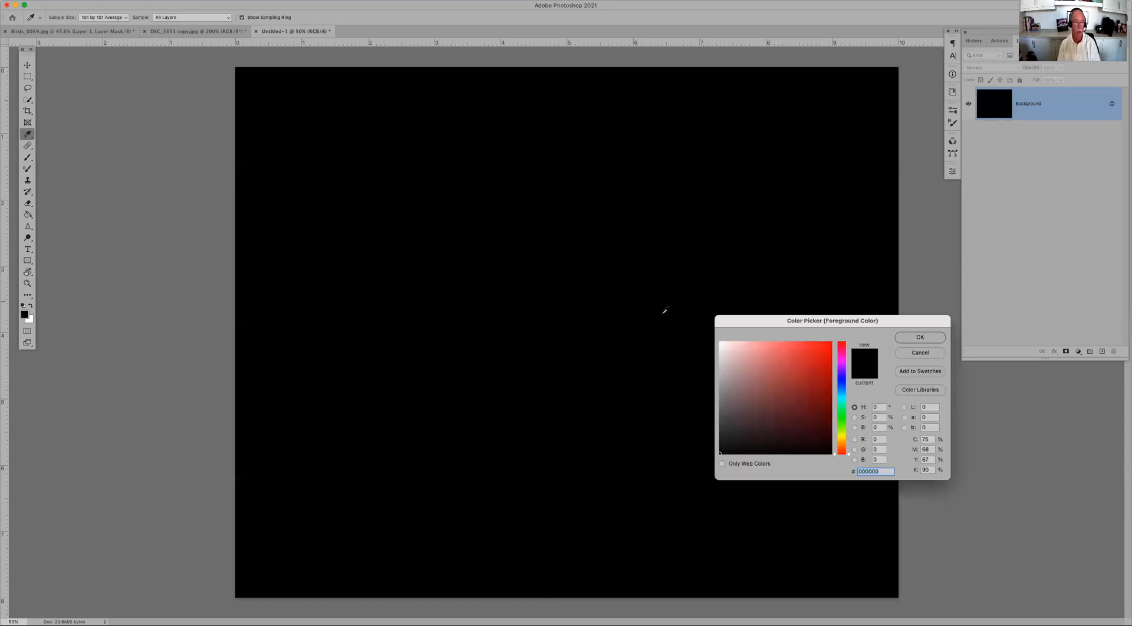
pyautogui.click(843, 384)
pyautogui.click(821, 353)
pyautogui.click(920, 337)
pyautogui.press('g')
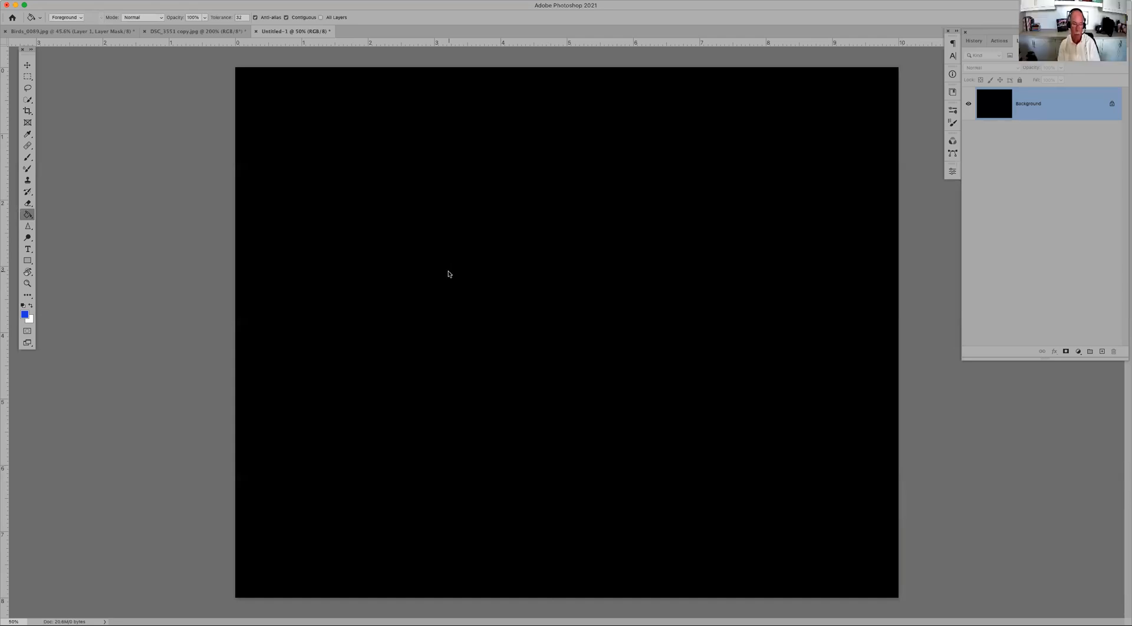
pyautogui.click(451, 273)
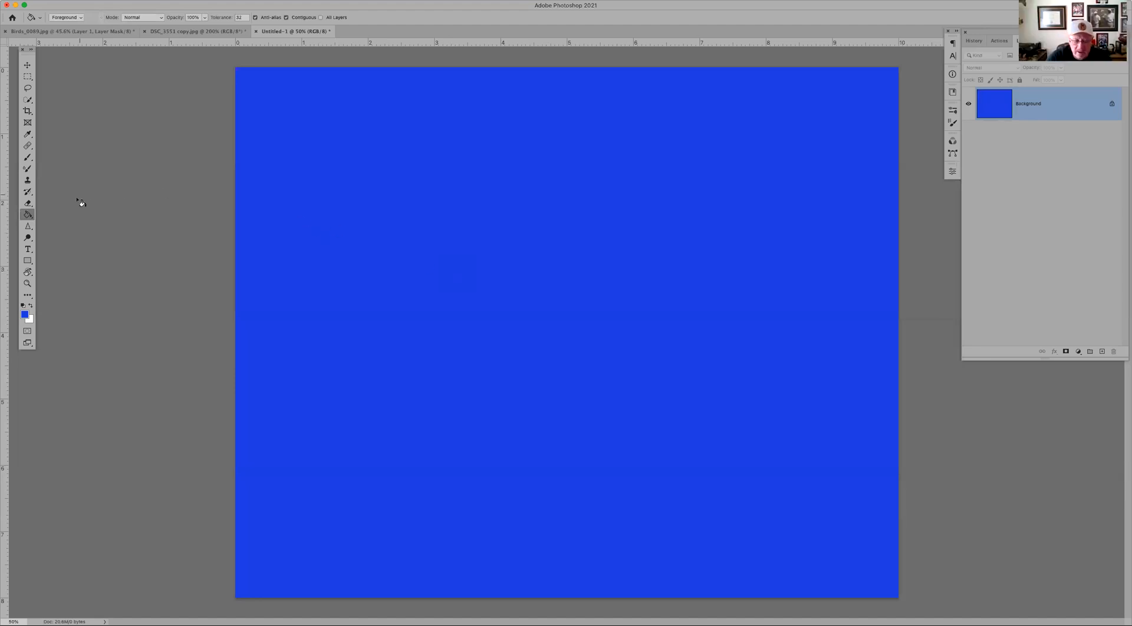
# Step: Return to the Gradient tool, swap the foreground and background colours, and fill the canvas with white, blue and white again
pyautogui.click(27, 217)
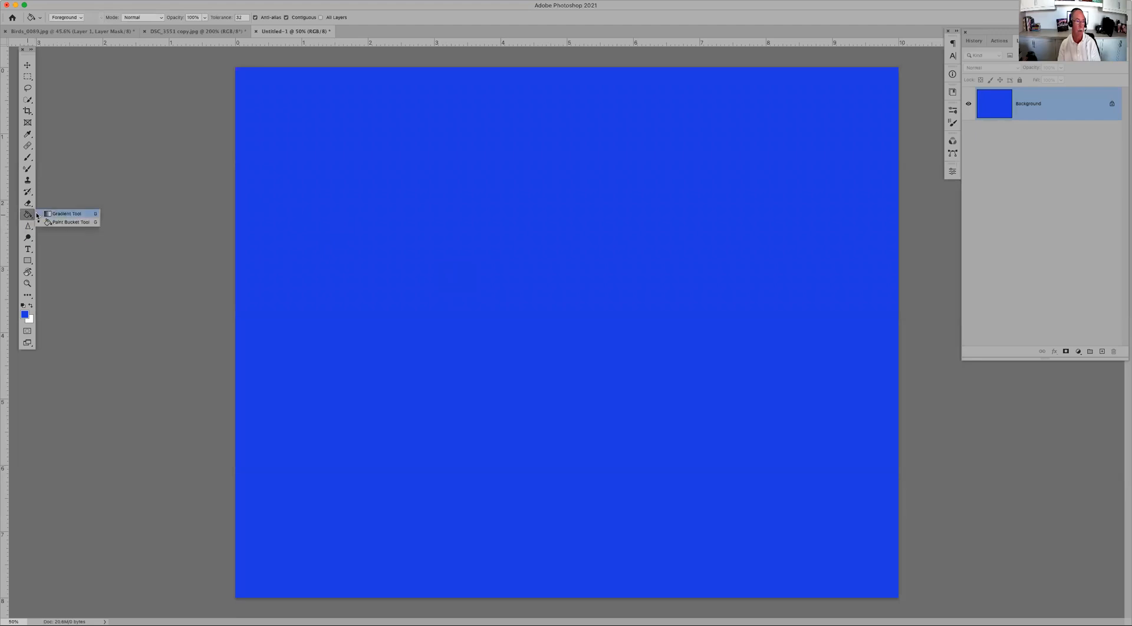
pyautogui.click(67, 213)
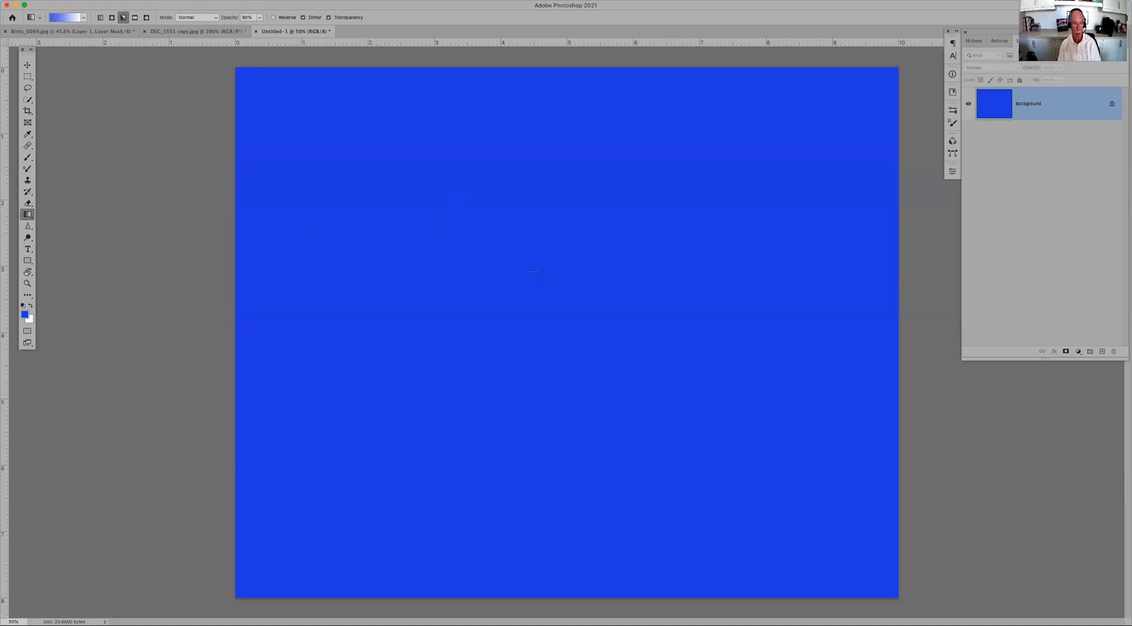
pyautogui.press('x')
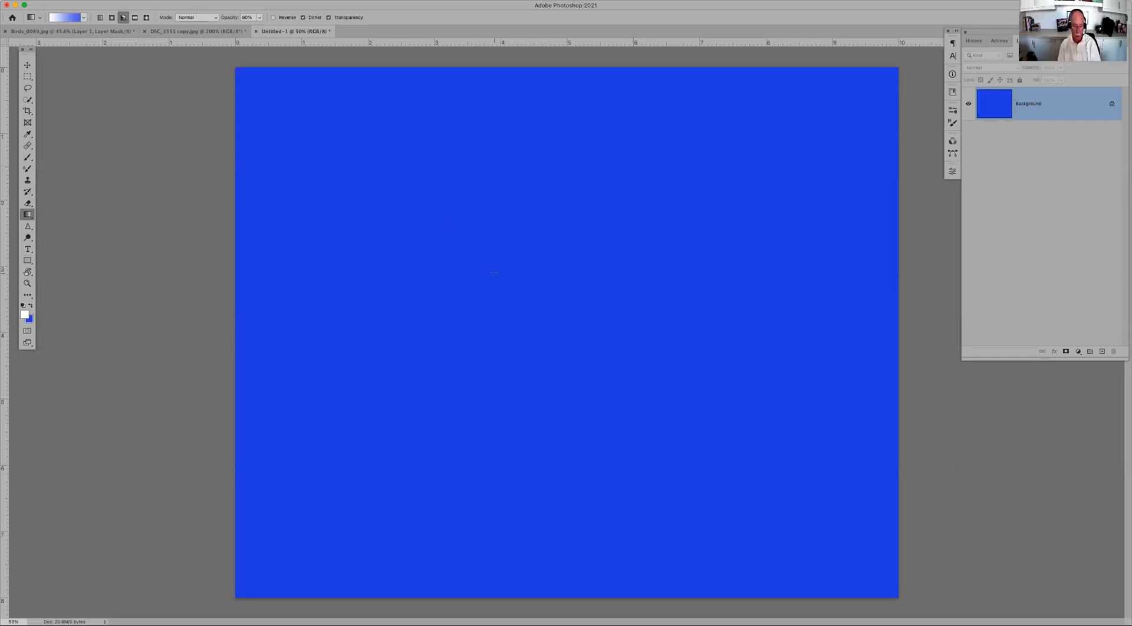
pyautogui.hotkey('alt', 'BackSpace')
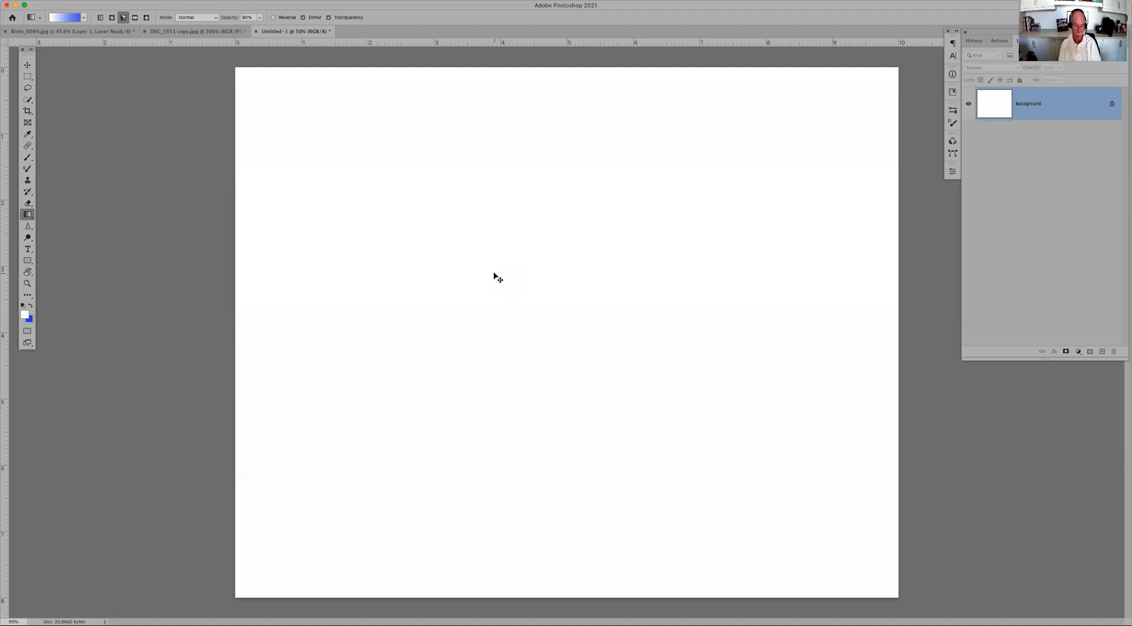
pyautogui.press('super+BackSpace')
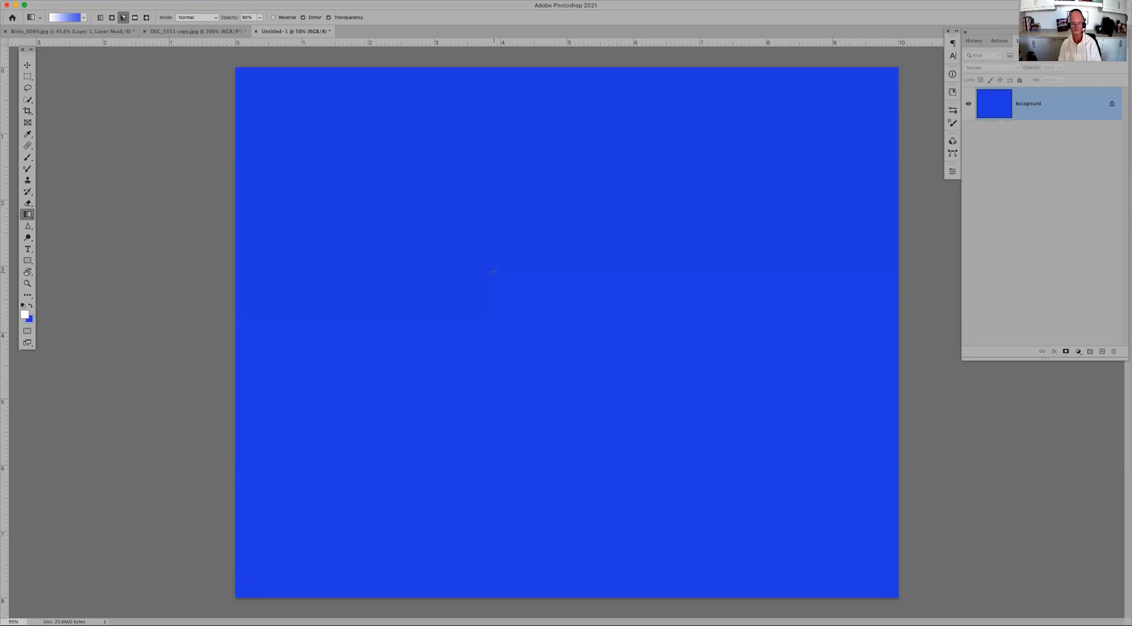
pyautogui.hotkey('alt', 'BackSpace')
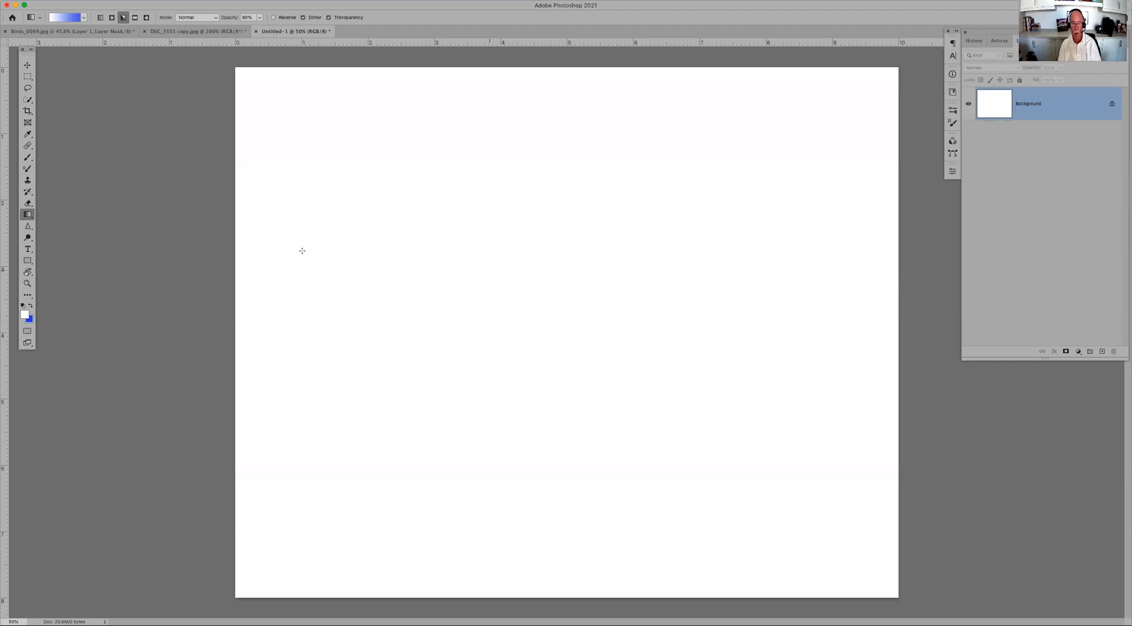
# Step: Switch to the DSC_3551 copy.jpg portrait document
pyautogui.moveTo(28, 214); pyautogui.dragTo(54, 223)
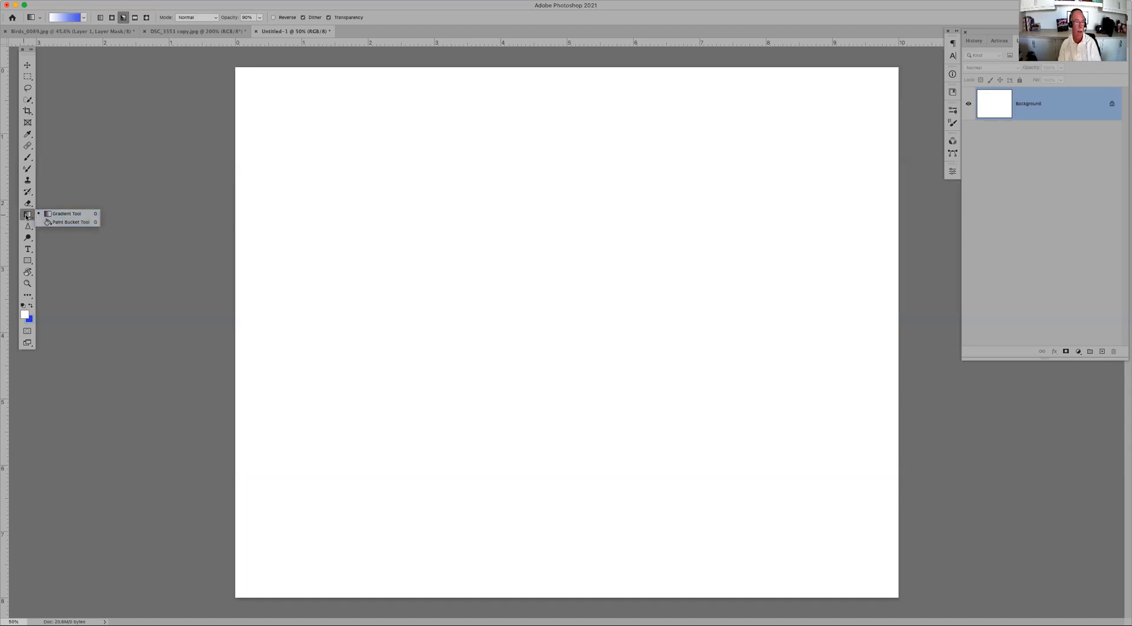
pyautogui.click(25, 216)
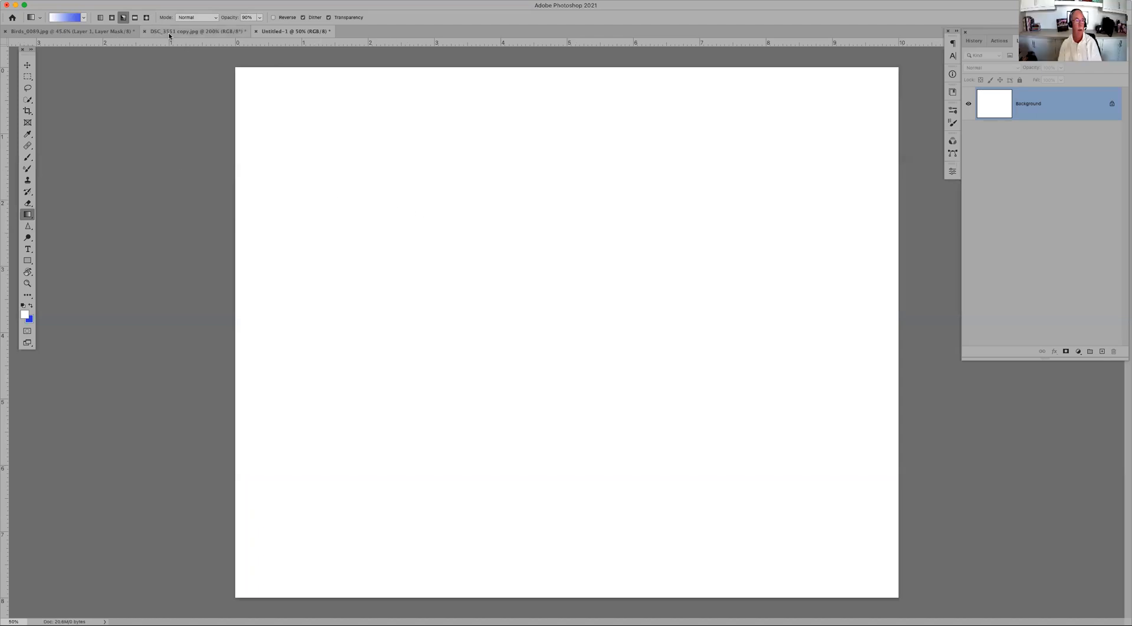
pyautogui.click(195, 31)
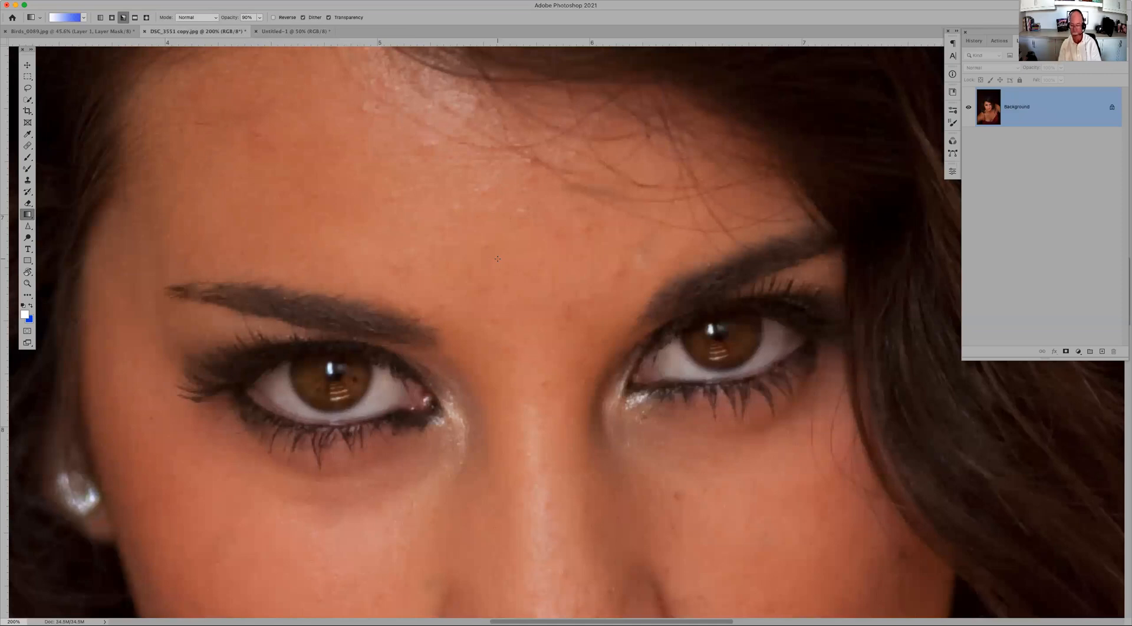
# Step: Fill the portrait's Background layer with the blue background colour and undo the fill
pyautogui.press('super+BackSpace')
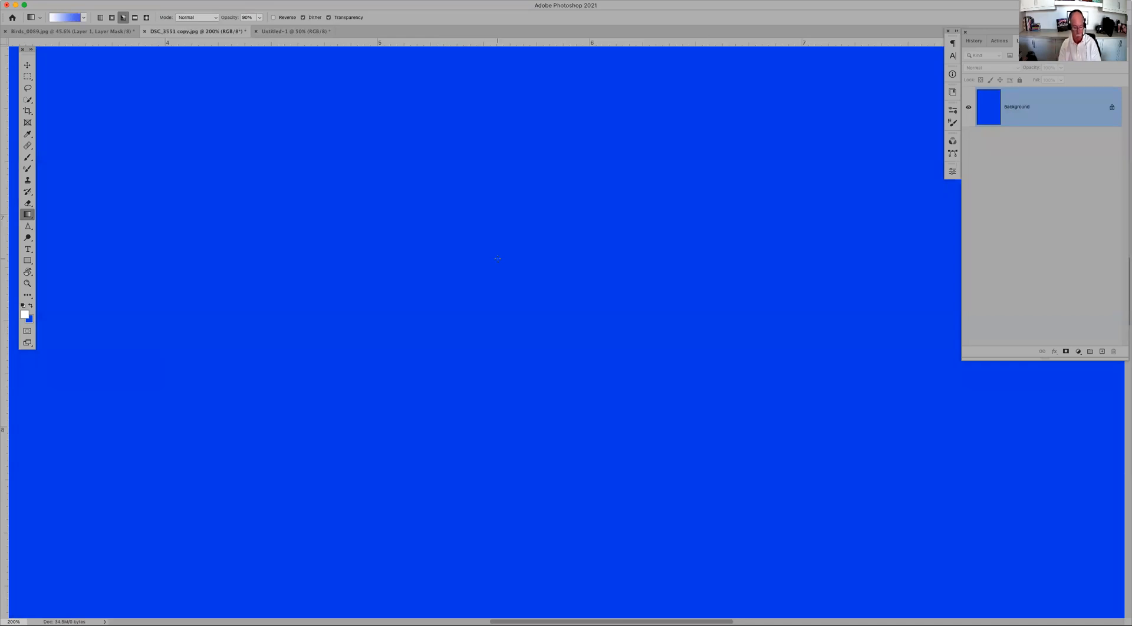
pyautogui.press('super+z')
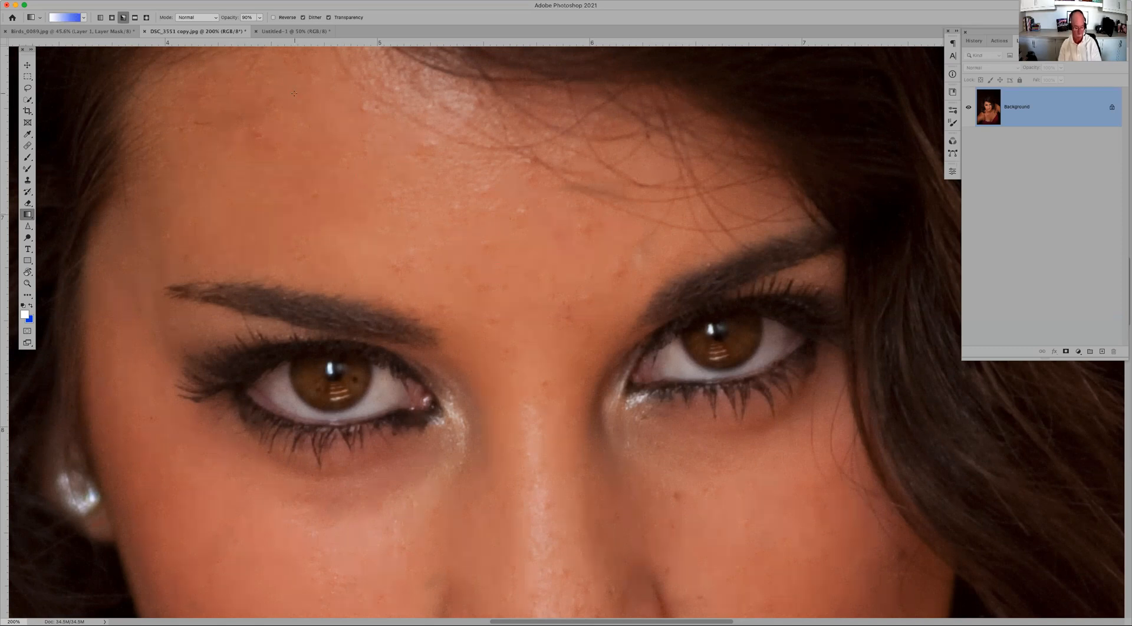
# Step: Select a rectangular area on the forehead, fill it with the white foreground colour, and undo that fill
pyautogui.press('m')
pyautogui.moveTo(232, 94); pyautogui.dragTo(526, 262)
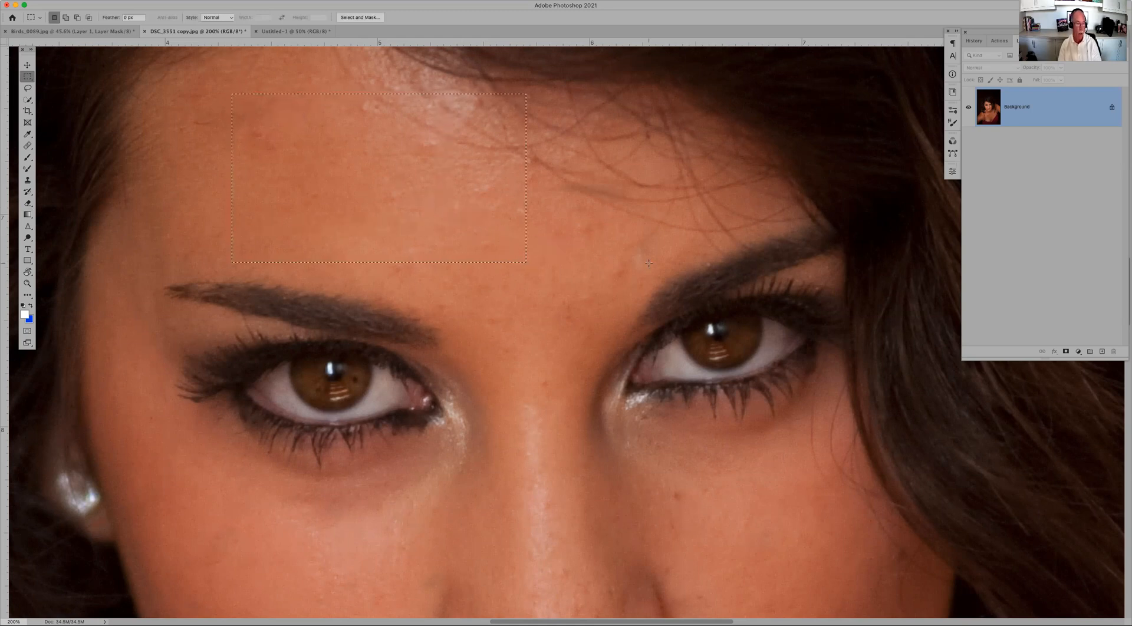
pyautogui.hotkey('alt', 'BackSpace')
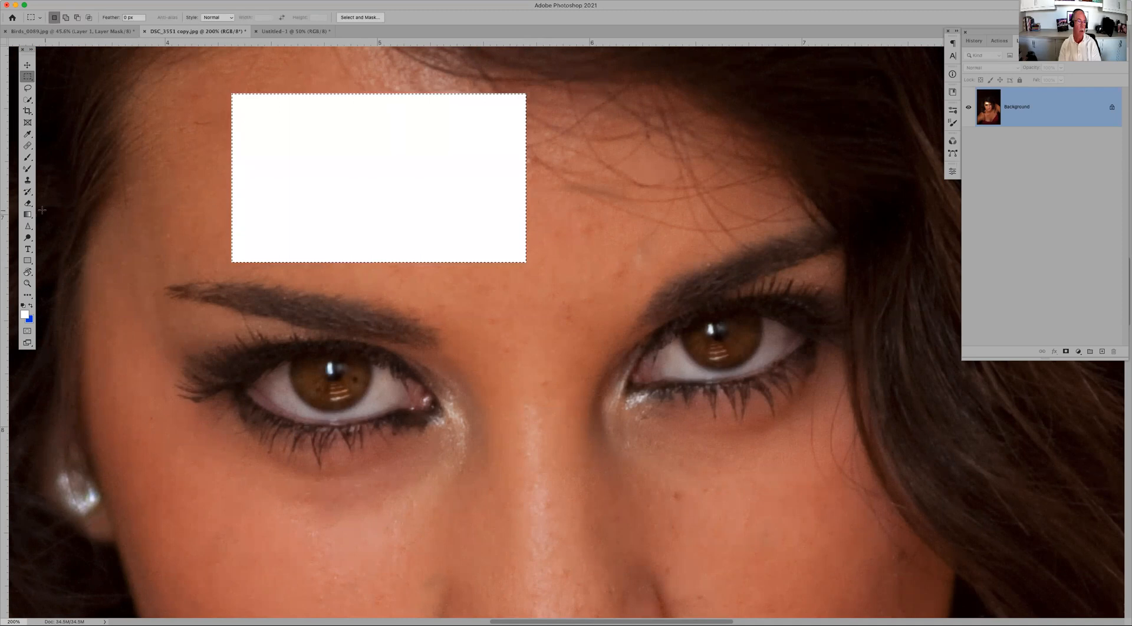
pyautogui.press('super+z')
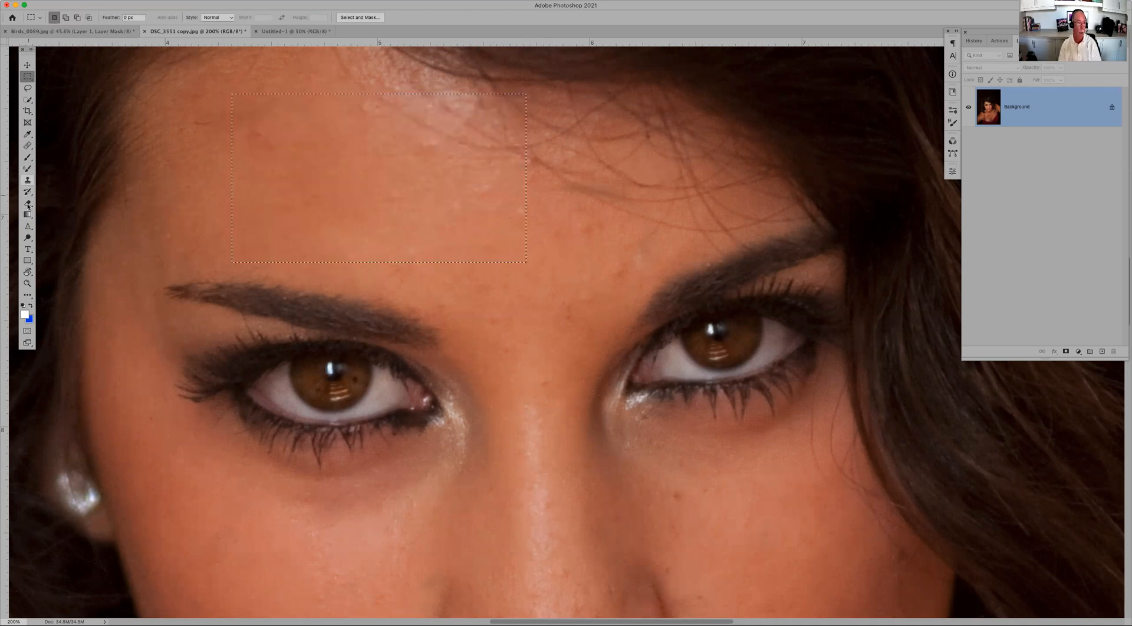
# Step: Fill the forehead selection with white using the Paint Bucket, once at tolerance 32 and again at tolerance 255
pyautogui.click(28, 216)
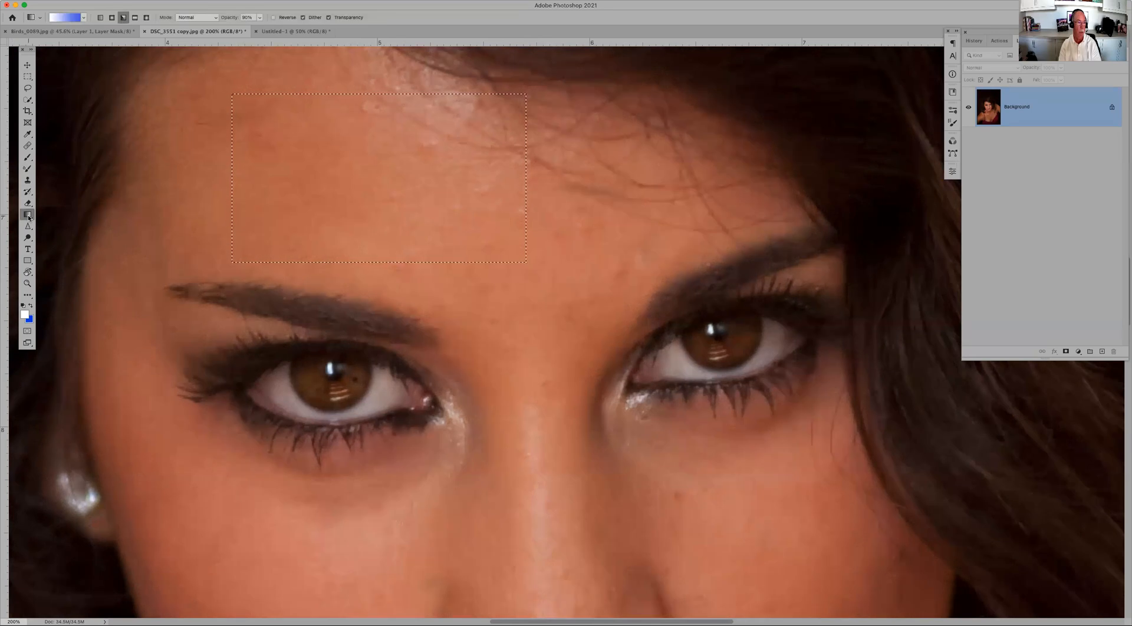
pyautogui.rightClick(28, 216)
pyautogui.click(61, 218)
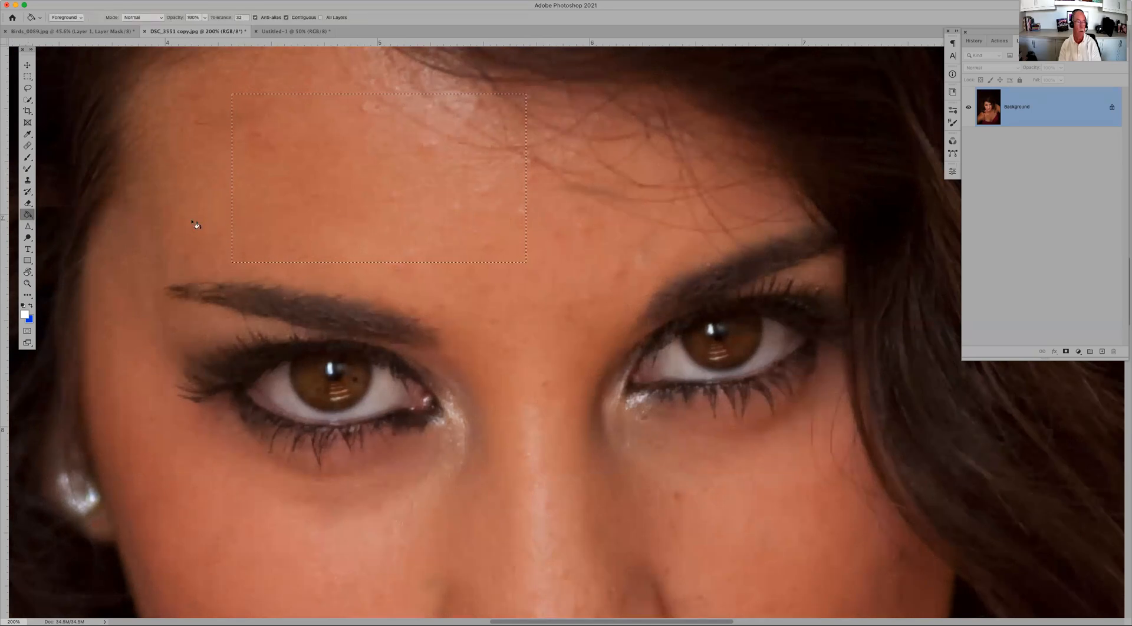
pyautogui.click(356, 189)
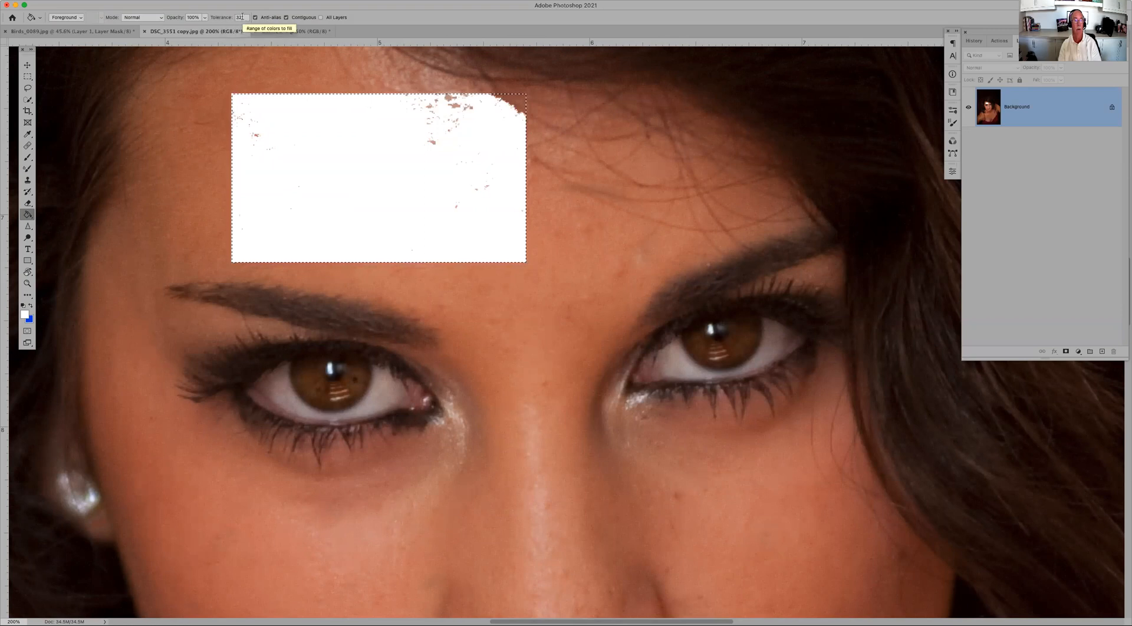
pyautogui.moveTo(221, 17); pyautogui.dragTo(455, 30)
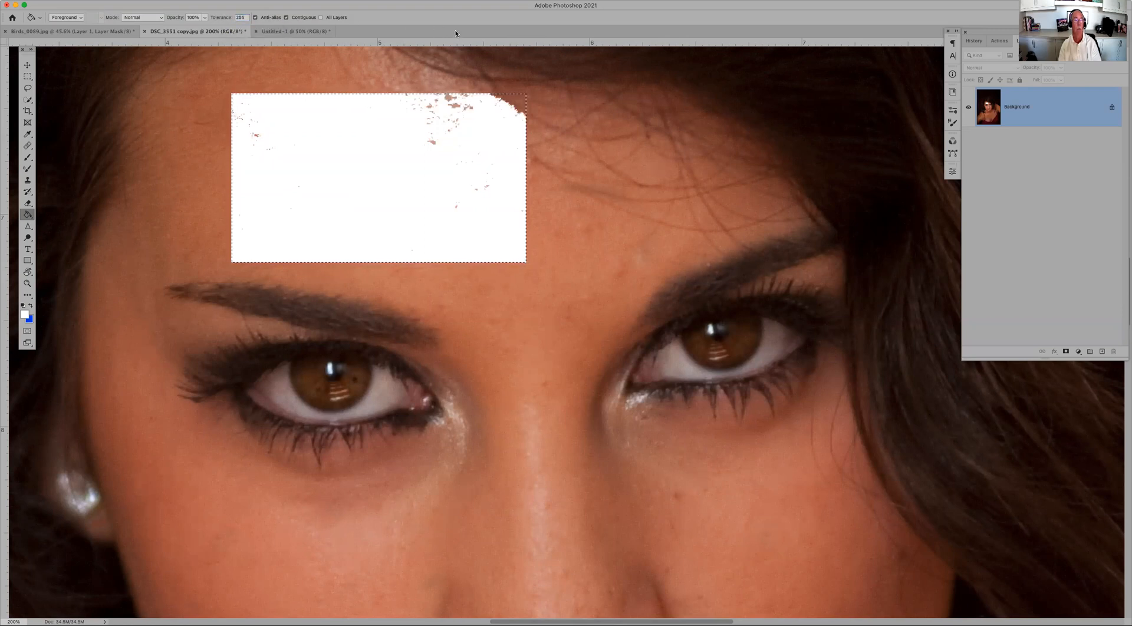
pyautogui.click(378, 166)
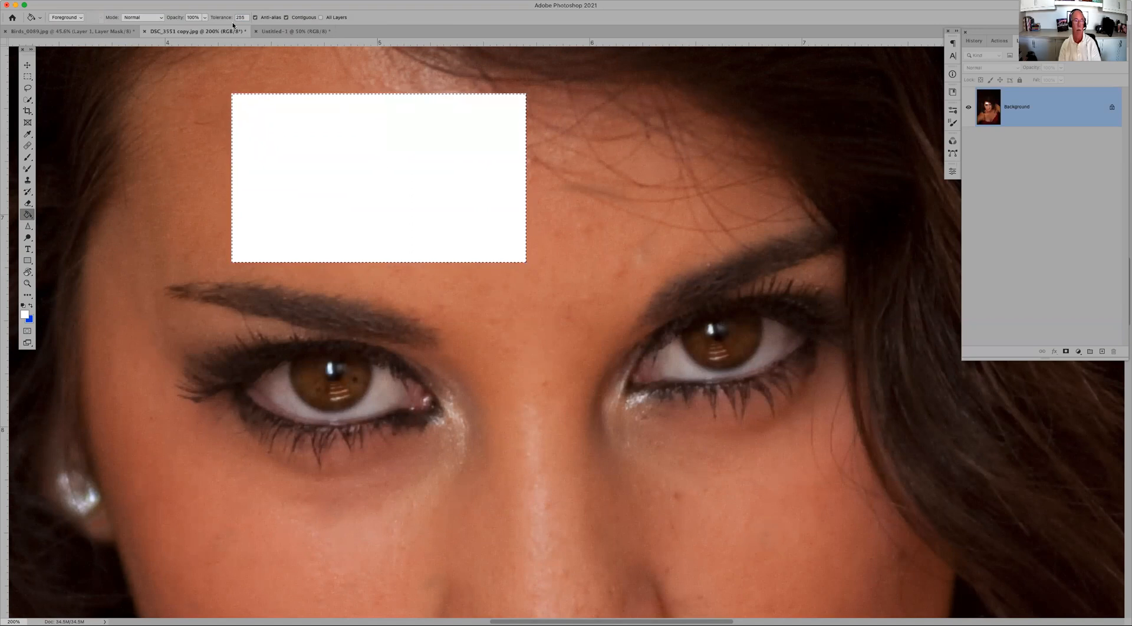
# Step: Lower the Paint Bucket tolerance, undo the white fills on the forehead and clear the selection
pyautogui.moveTo(225, 18); pyautogui.dragTo(146, 21)
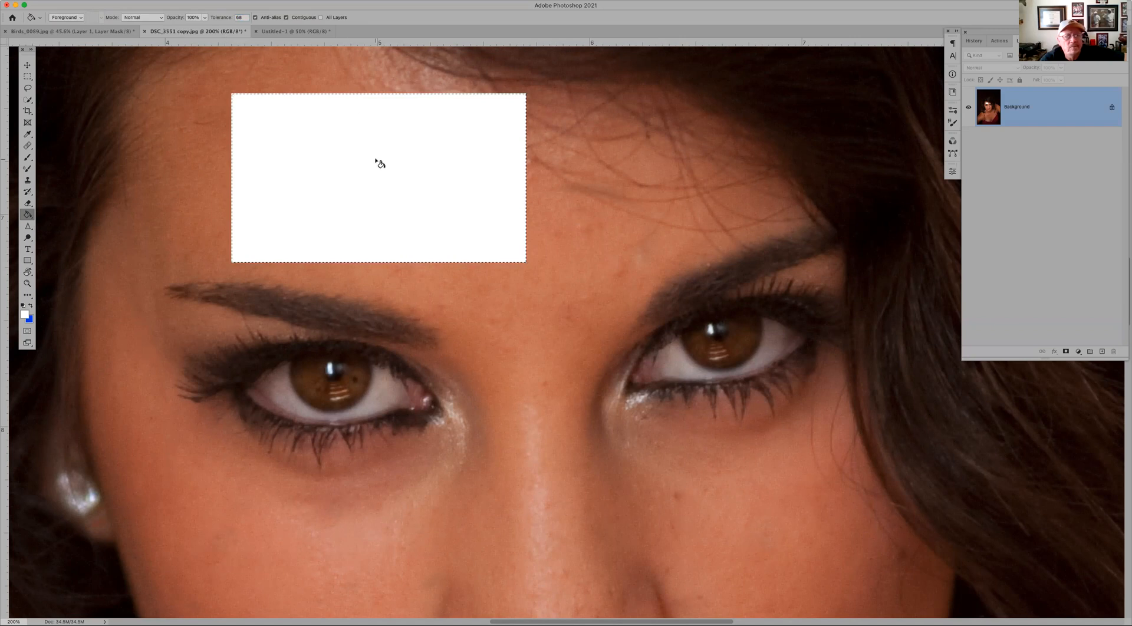
pyautogui.hotkey('ctrl', 'z')
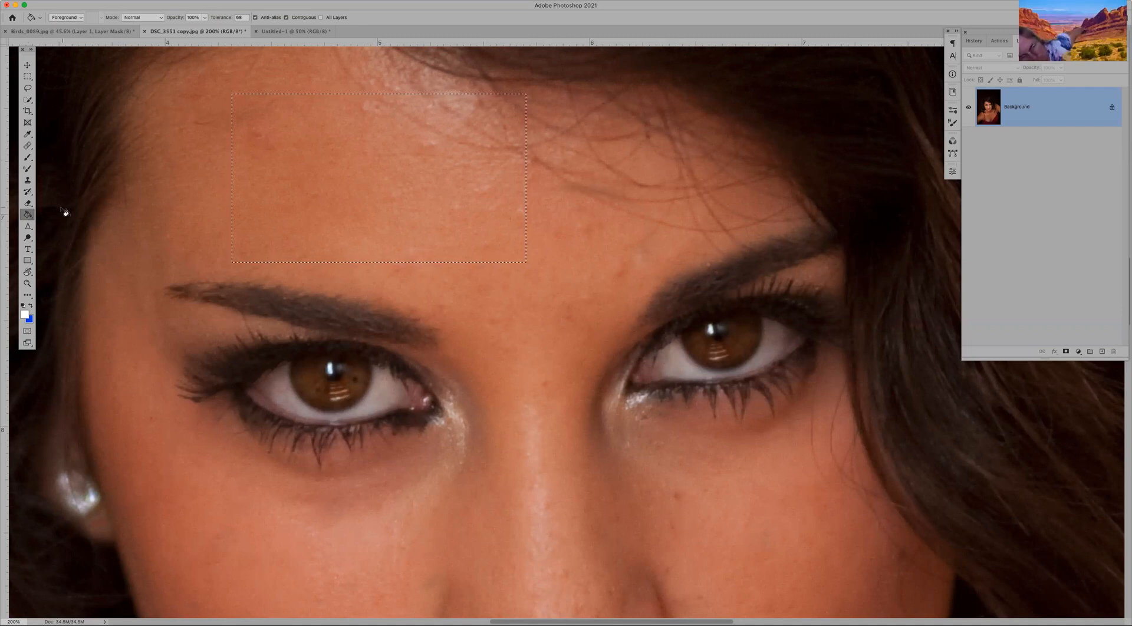
pyautogui.press('super+d')
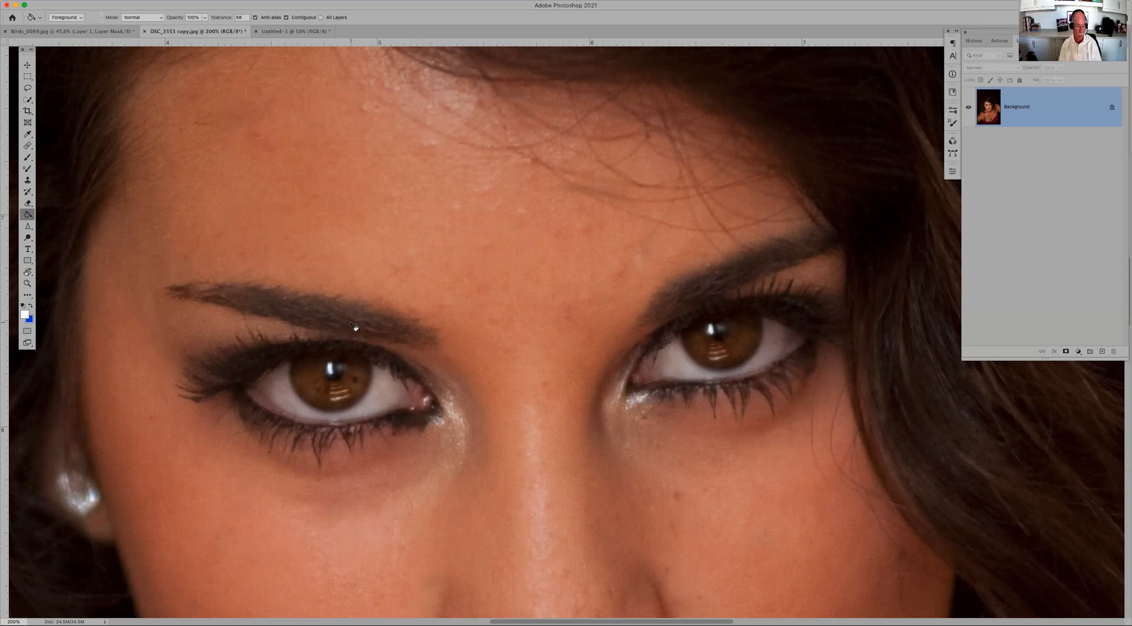
# Step: Sharpen the iris of the eye nearest the earring with the Sharpen Tool at 100% strength, using a large brush and a smaller one
pyautogui.press('z')
pyautogui.moveTo(186, 253); pyautogui.dragTo(504, 512)
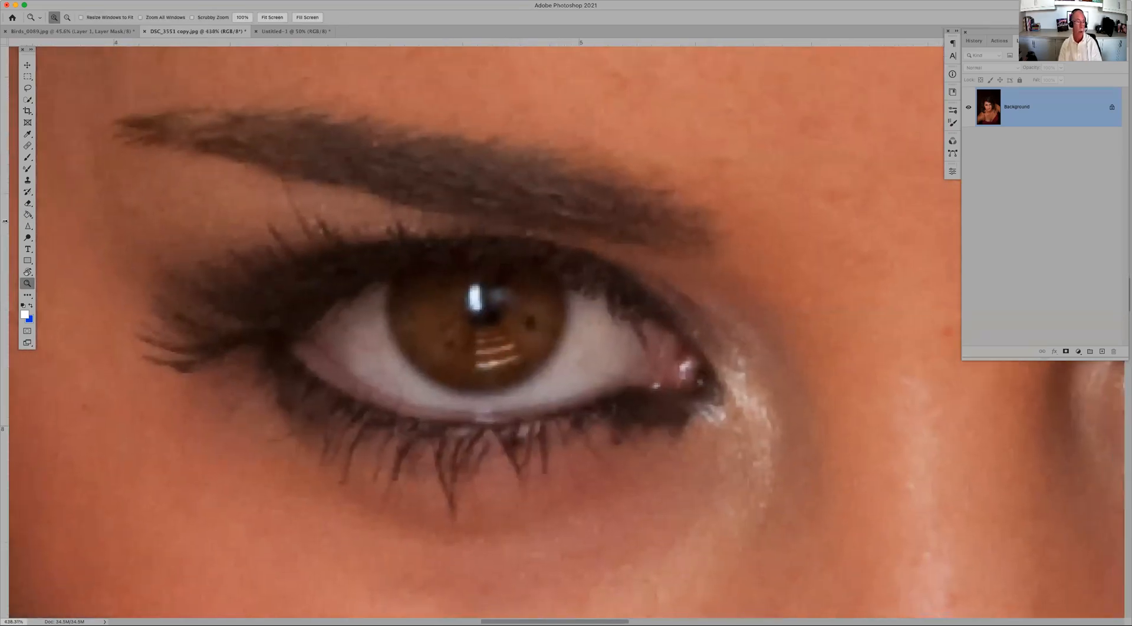
pyautogui.click(30, 226)
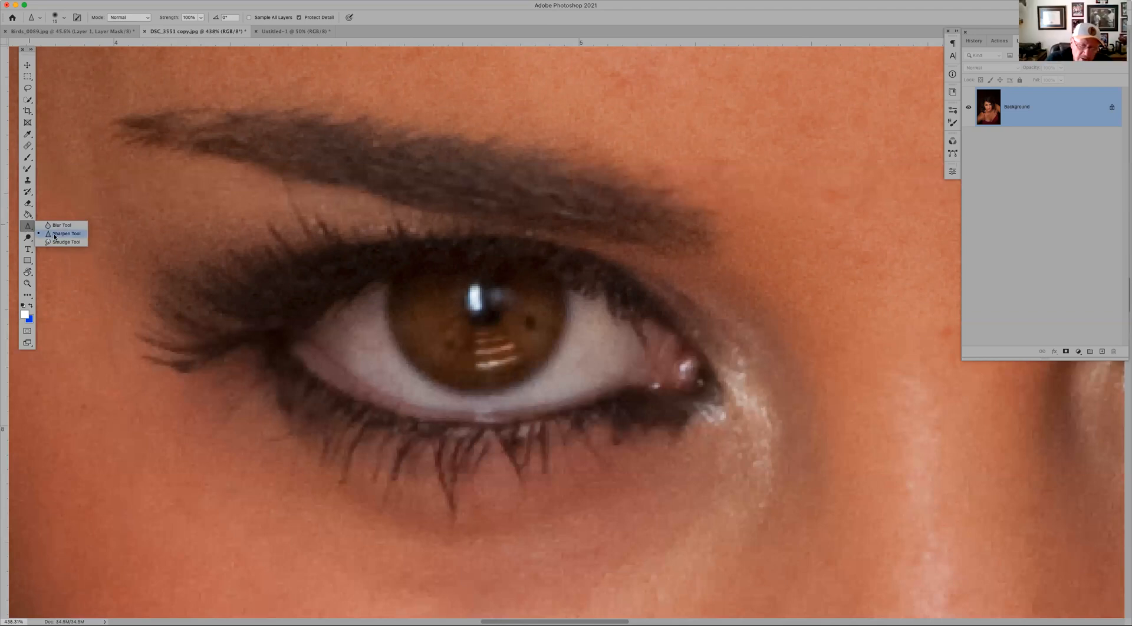
pyautogui.click(55, 235)
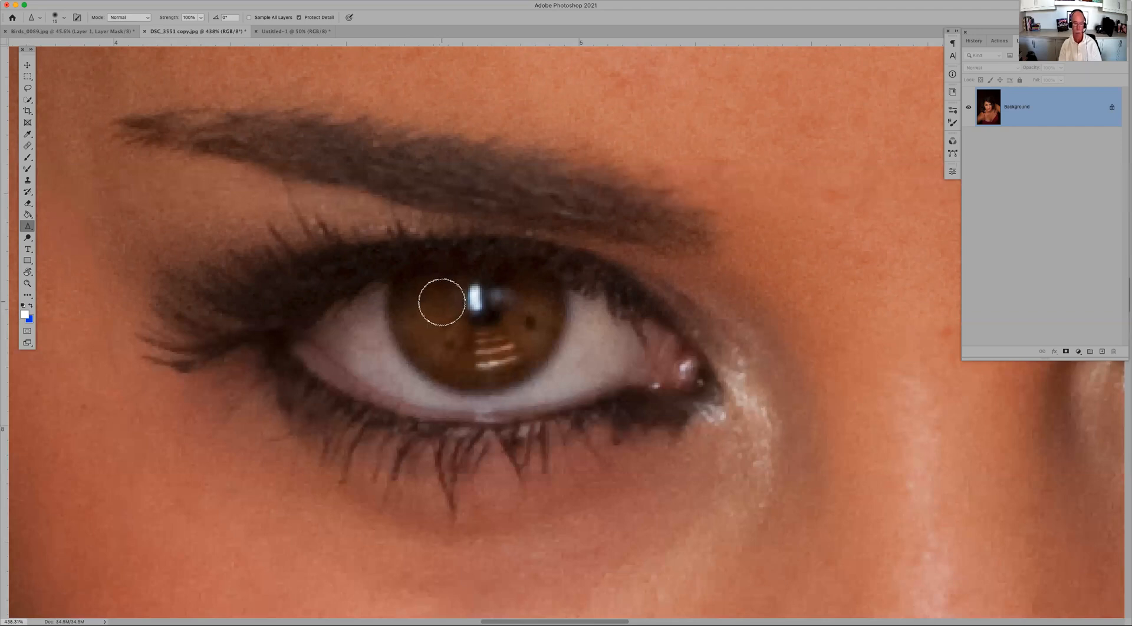
pyautogui.press(']')
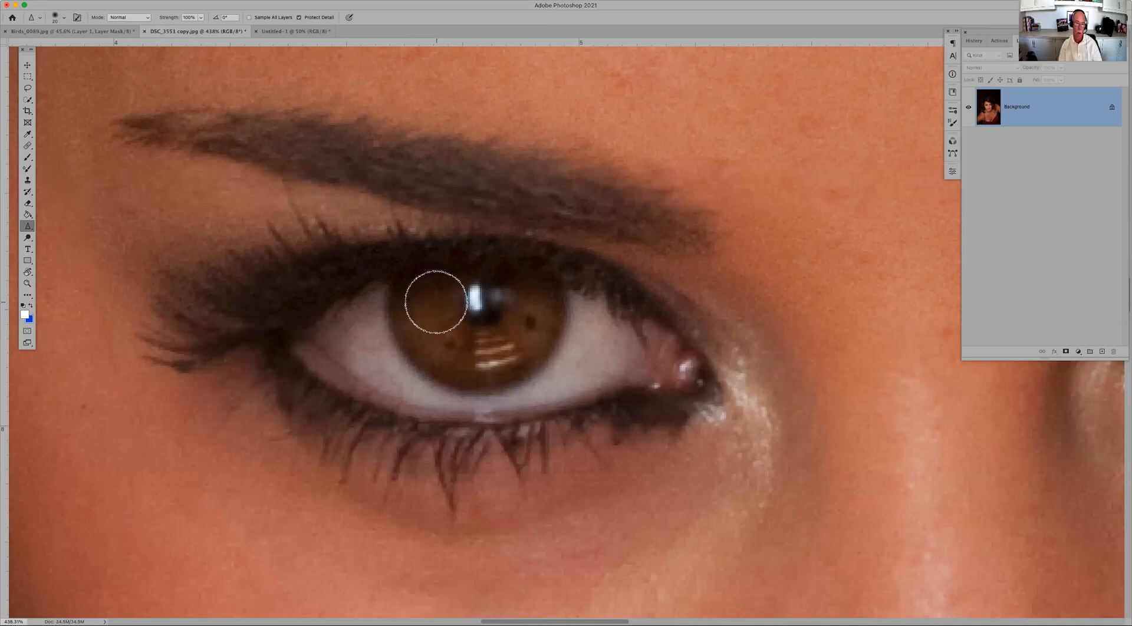
pyautogui.moveTo(506, 341)
pyautogui.mouseDown()
pyautogui.moveTo(534, 303)
pyautogui.moveTo(521, 335)
pyautogui.moveTo(416, 337)
pyautogui.moveTo(417, 301)
pyautogui.mouseUp()
pyautogui.moveTo(518, 349)
pyautogui.mouseDown()
pyautogui.moveTo(532, 308)
pyautogui.moveTo(504, 343)
pyautogui.moveTo(519, 305)
pyautogui.moveTo(483, 334)
pyautogui.moveTo(421, 334)
pyautogui.moveTo(423, 316)
pyautogui.moveTo(463, 367)
pyautogui.mouseUp()
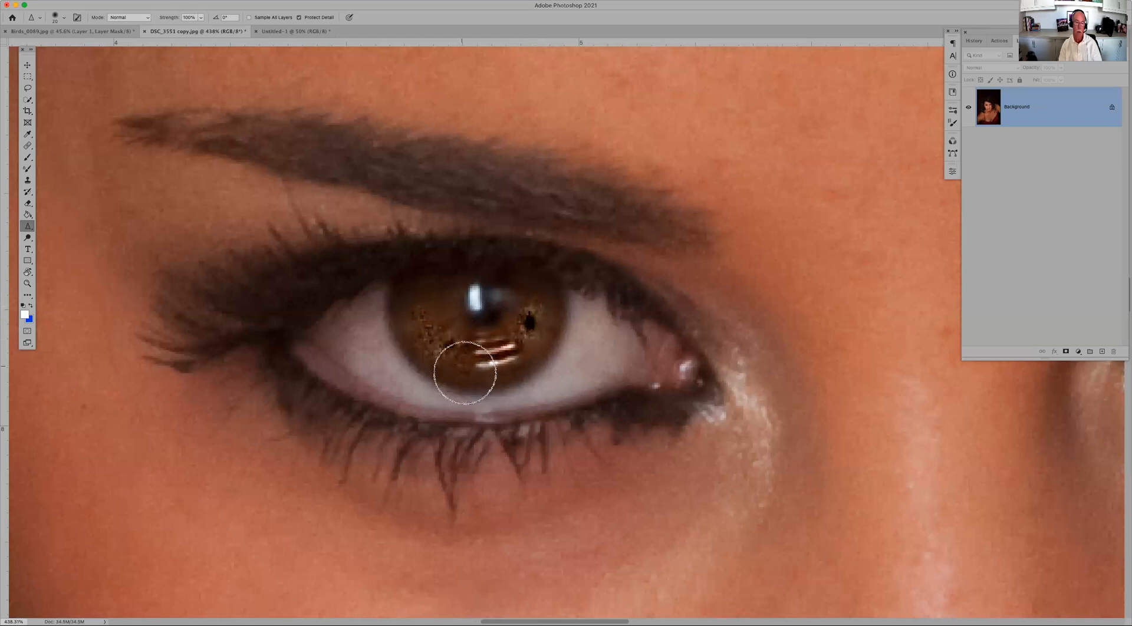
pyautogui.press('[')
pyautogui.press('[')
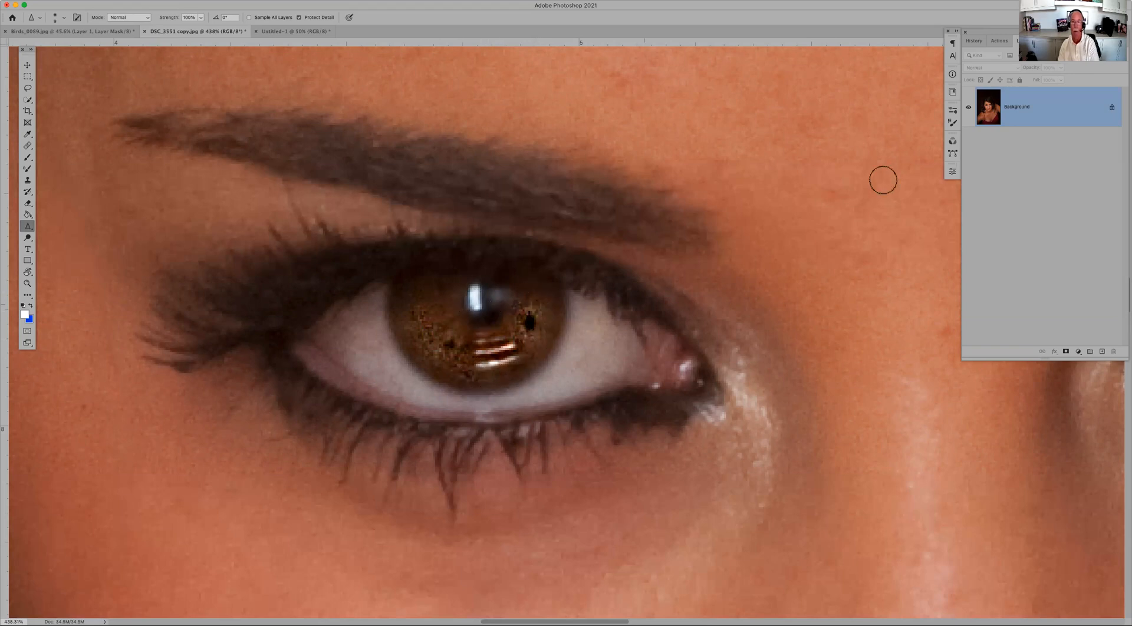
# Step: Compare the iris before and after sharpening using the Deselect and last Sharpen Tool history states
pyautogui.click(974, 41)
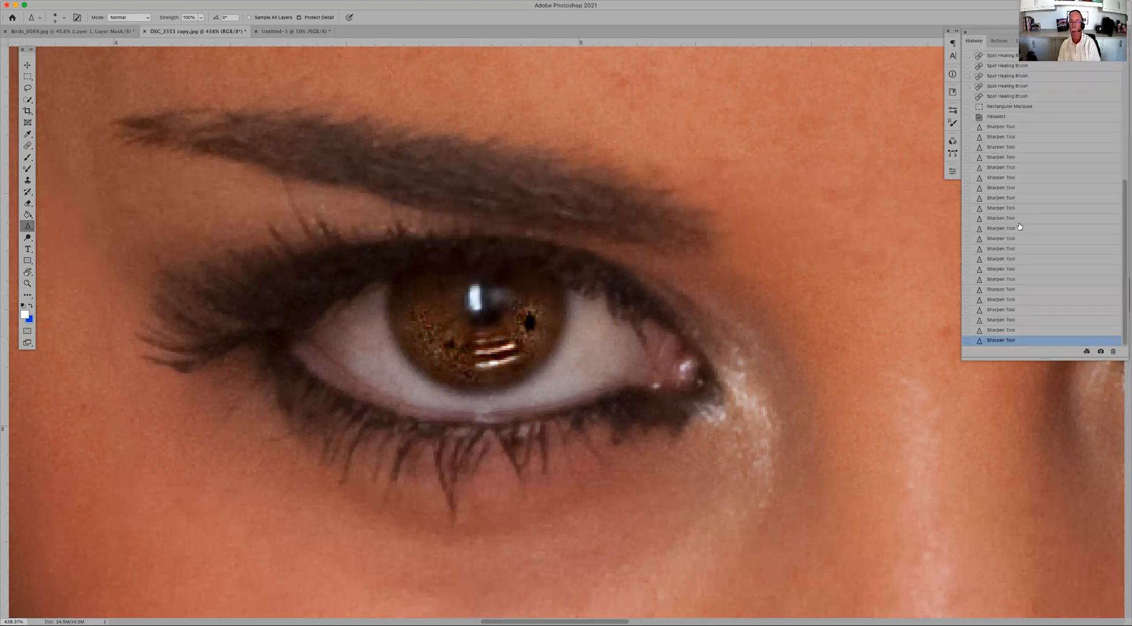
pyautogui.click(1003, 117)
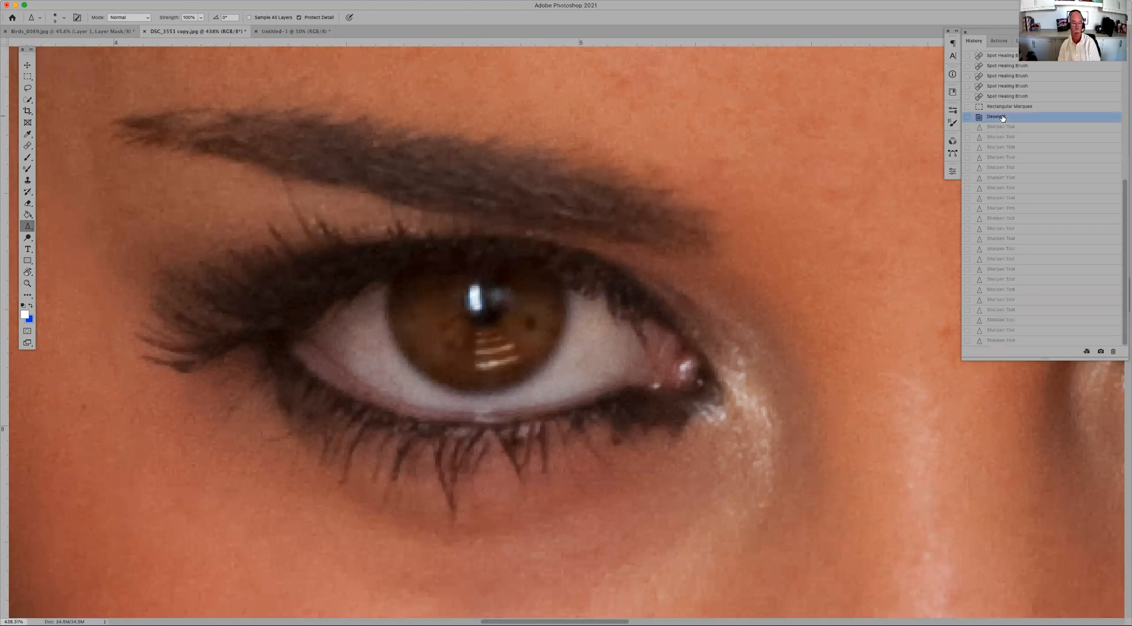
pyautogui.click(994, 341)
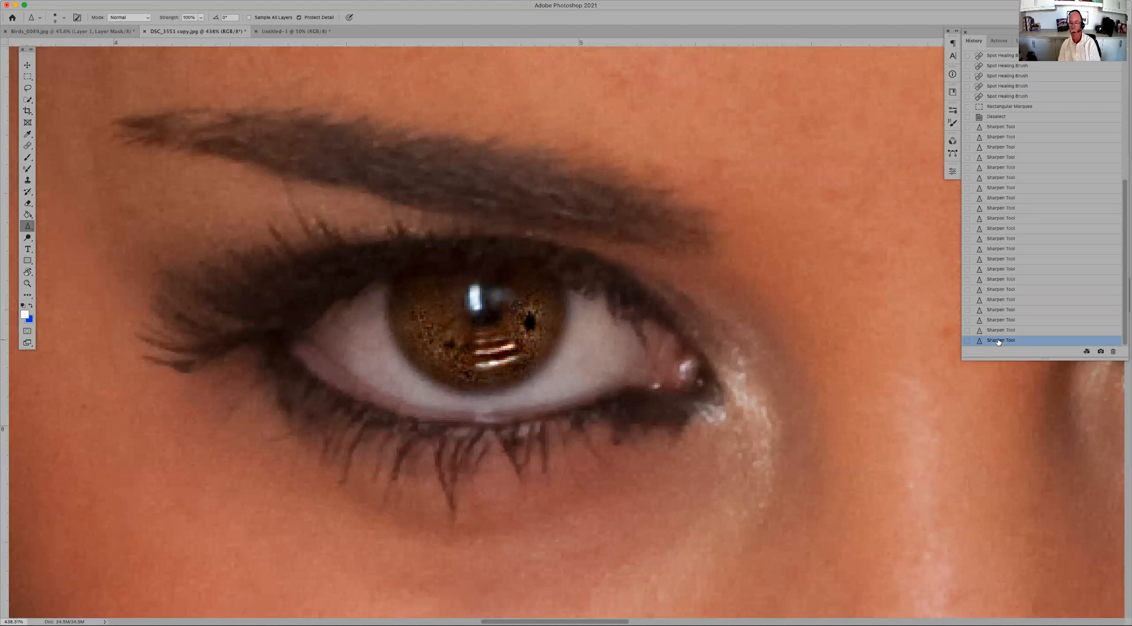
# Step: Revert the portrait to the Deselect history state and create a snapshot of it
pyautogui.scroll(3, 1002, 341)
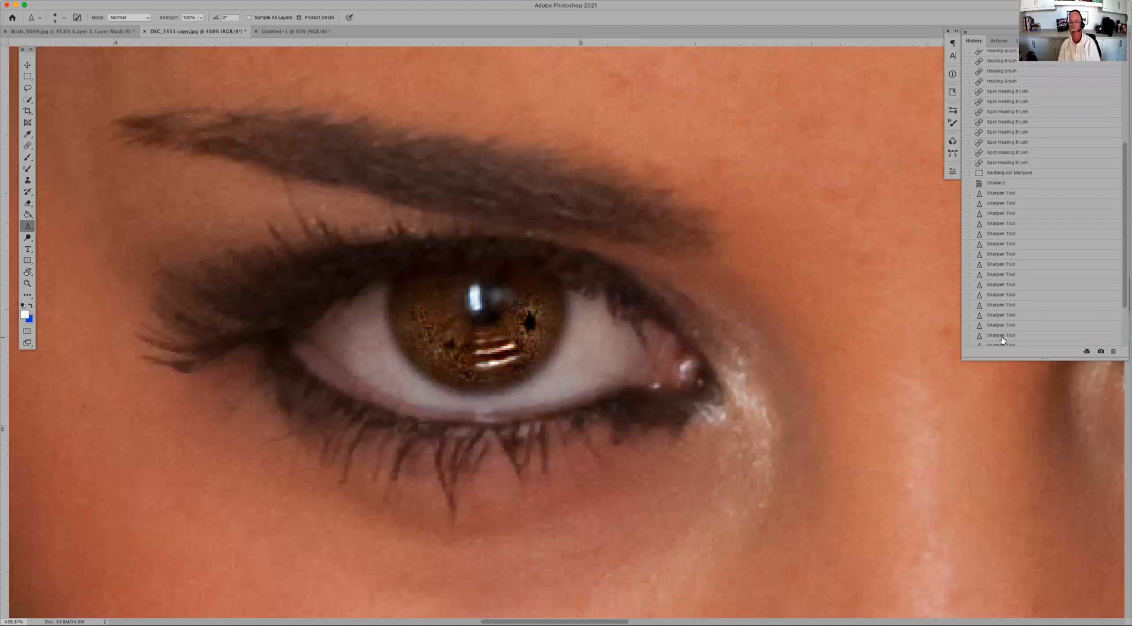
pyautogui.click(996, 182)
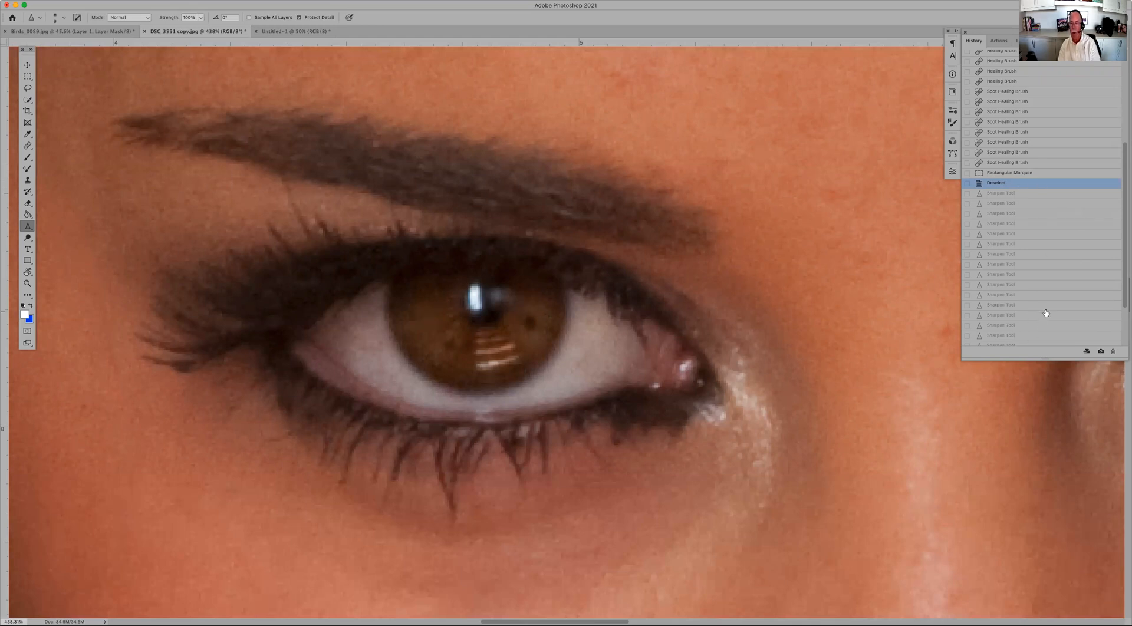
pyautogui.click(1101, 351)
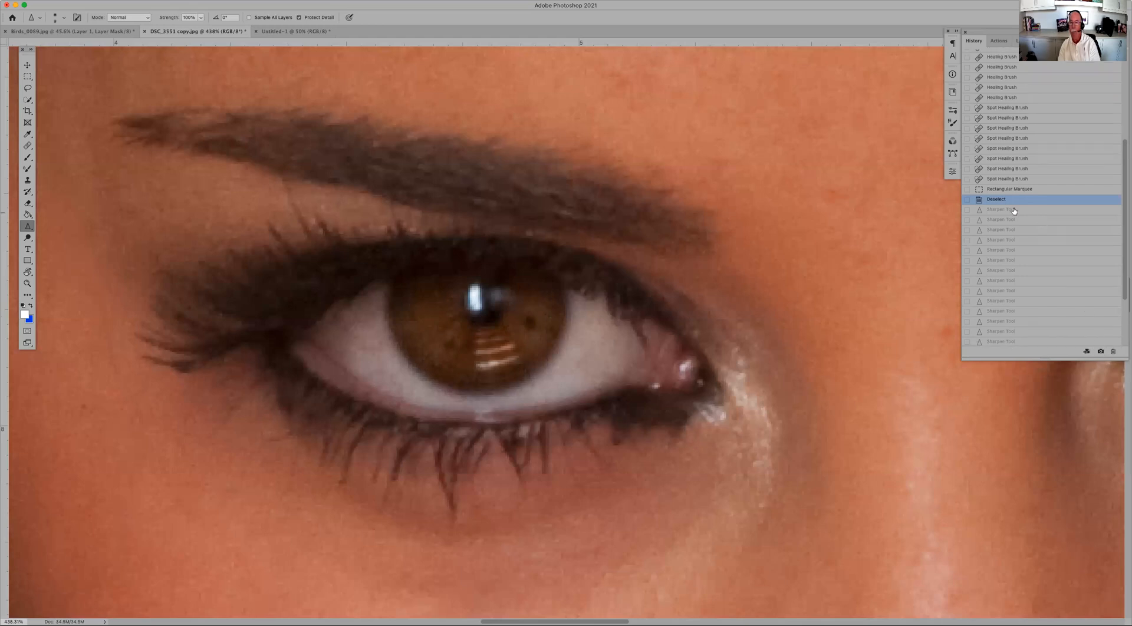
# Step: Reapply the Sharpen Tool strokes from the history, and revert the portrait to Snapshot 1
pyautogui.scroll(5, 1021, 177)
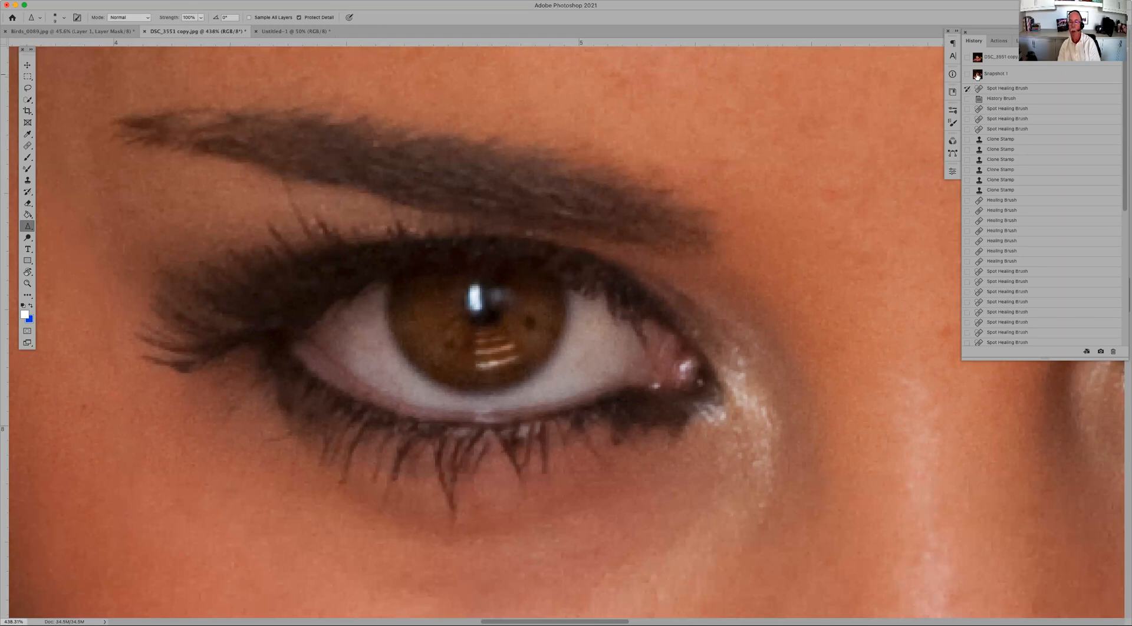
pyautogui.scroll(-8, 1054, 146)
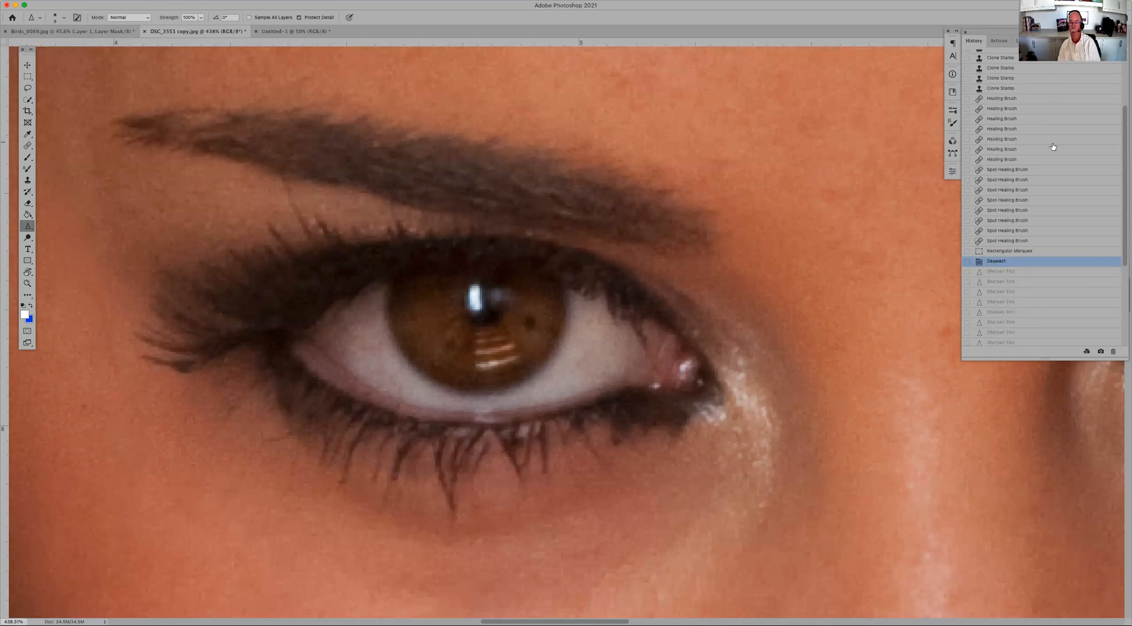
pyautogui.click(1020, 342)
pyautogui.moveTo(1033, 361); pyautogui.dragTo(1032, 201)
pyautogui.scroll(6, 1047, 117)
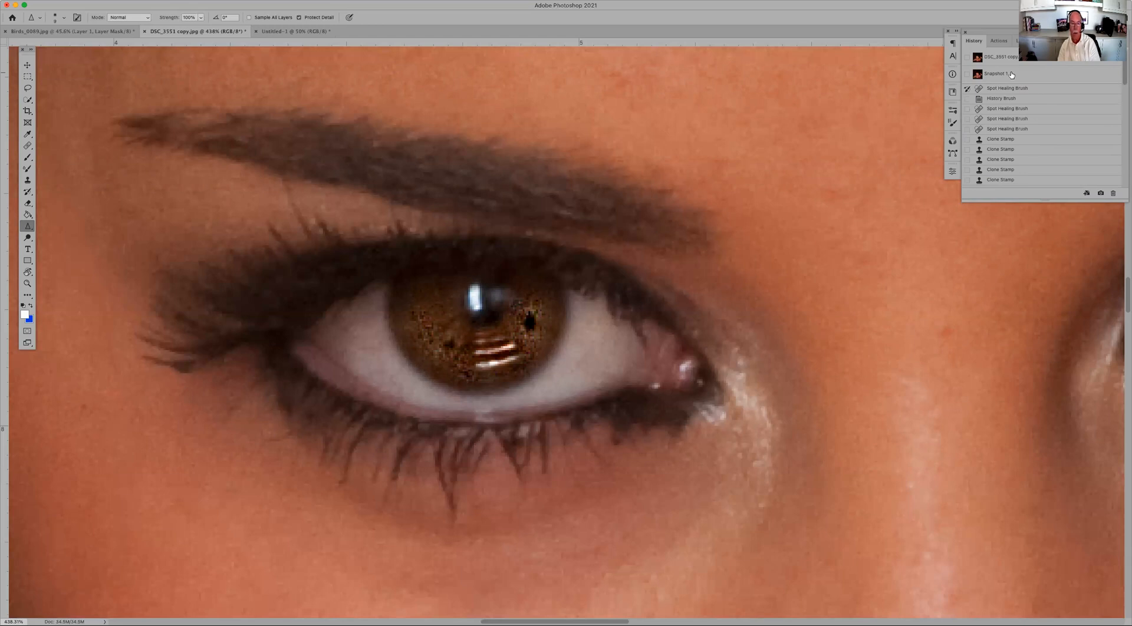
pyautogui.click(1012, 75)
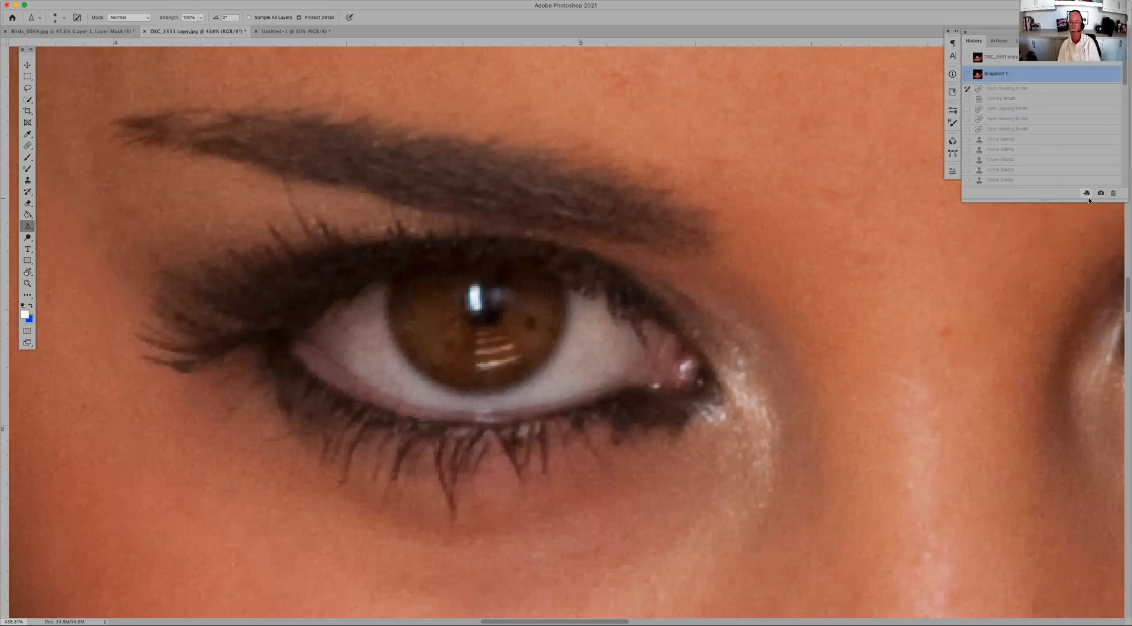
# Step: Lengthen the history list and review the recorded states below Snapshot 1
pyautogui.moveTo(1090, 211); pyautogui.dragTo(1092, 560)
pyautogui.scroll(-3, 1047, 295)
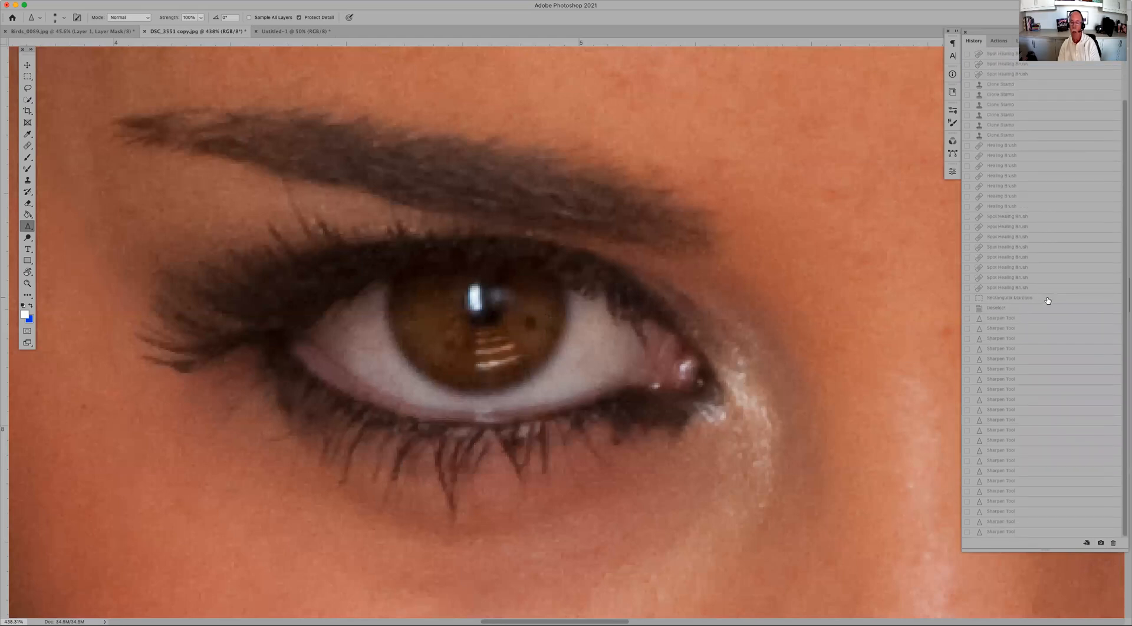
pyautogui.scroll(3, 1044, 320)
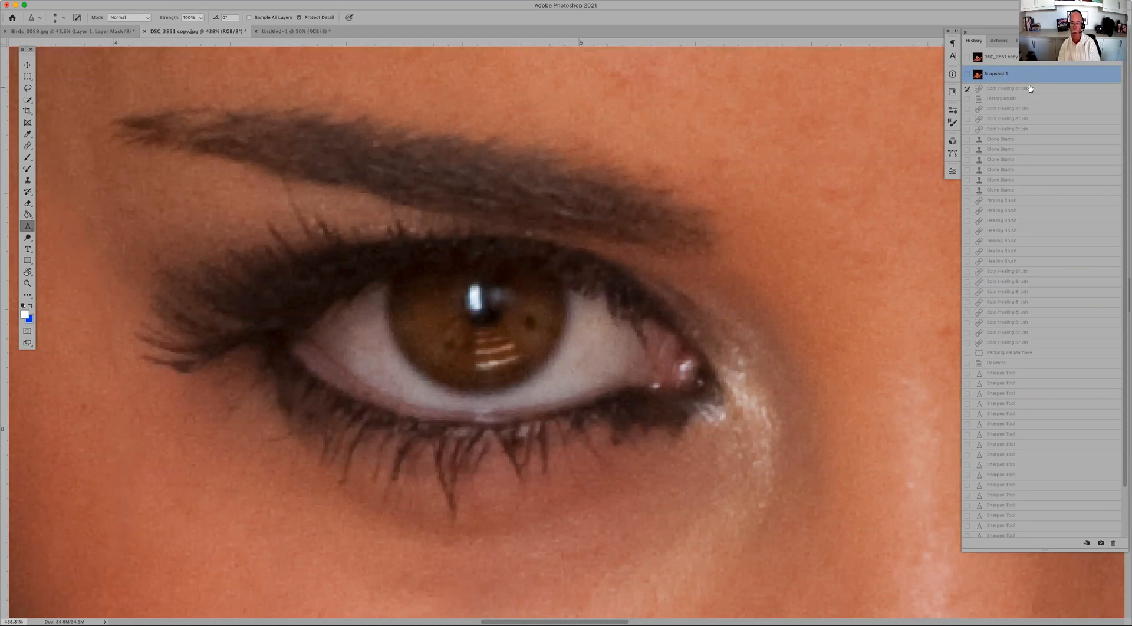
pyautogui.scroll(-3, 1038, 241)
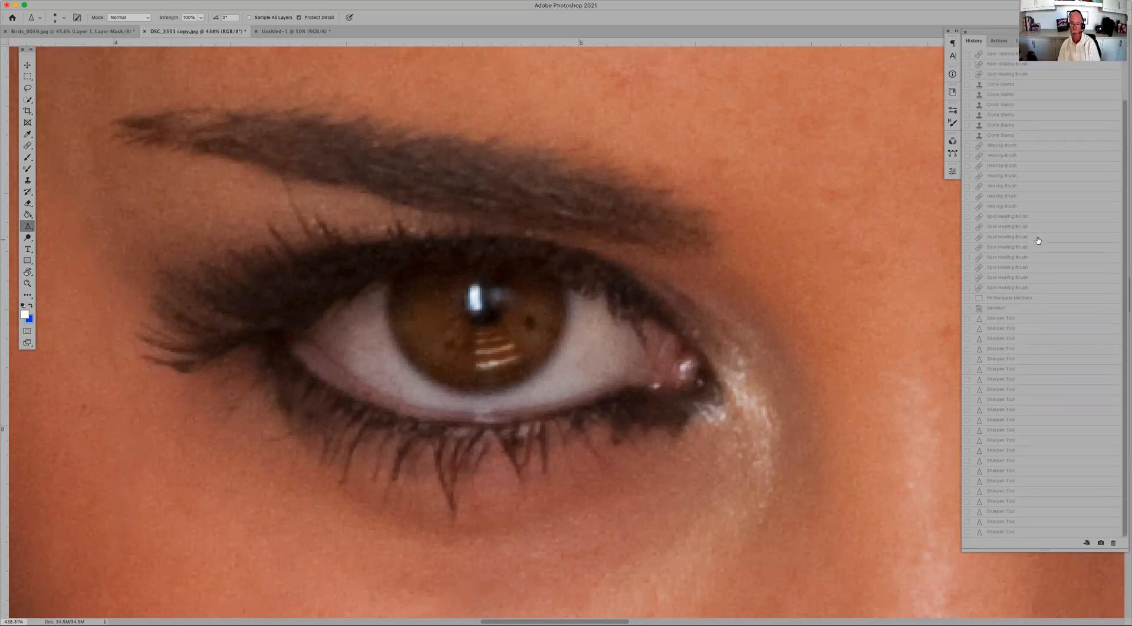
# Step: Reapply all the Sharpen Tool strokes by restoring the most recent history state
pyautogui.click(1006, 532)
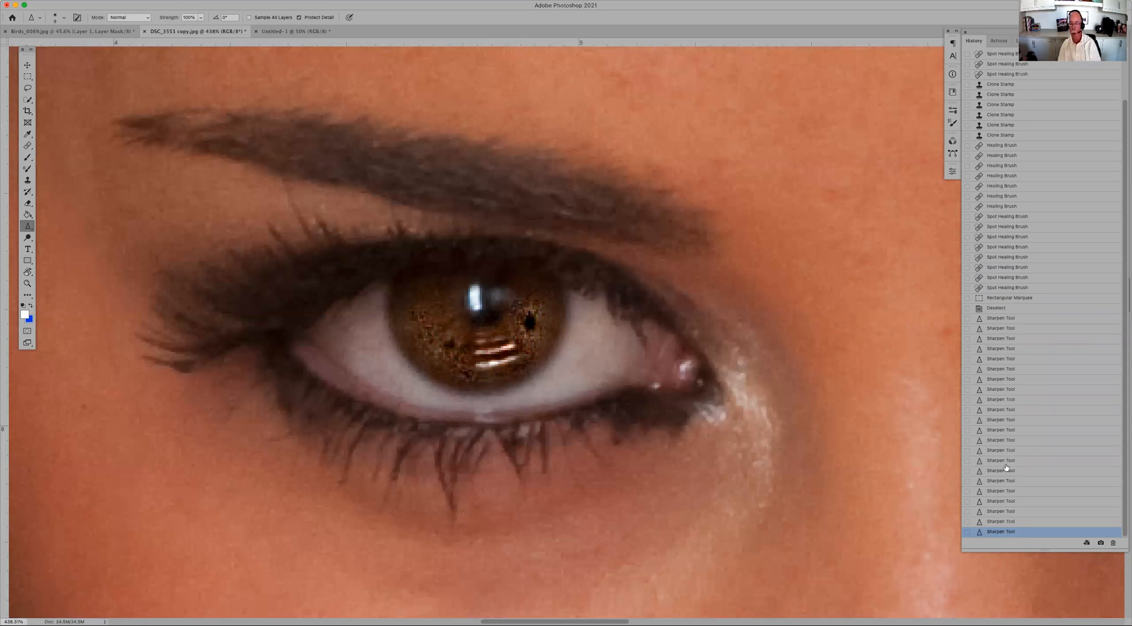
pyautogui.scroll(3, 1031, 295)
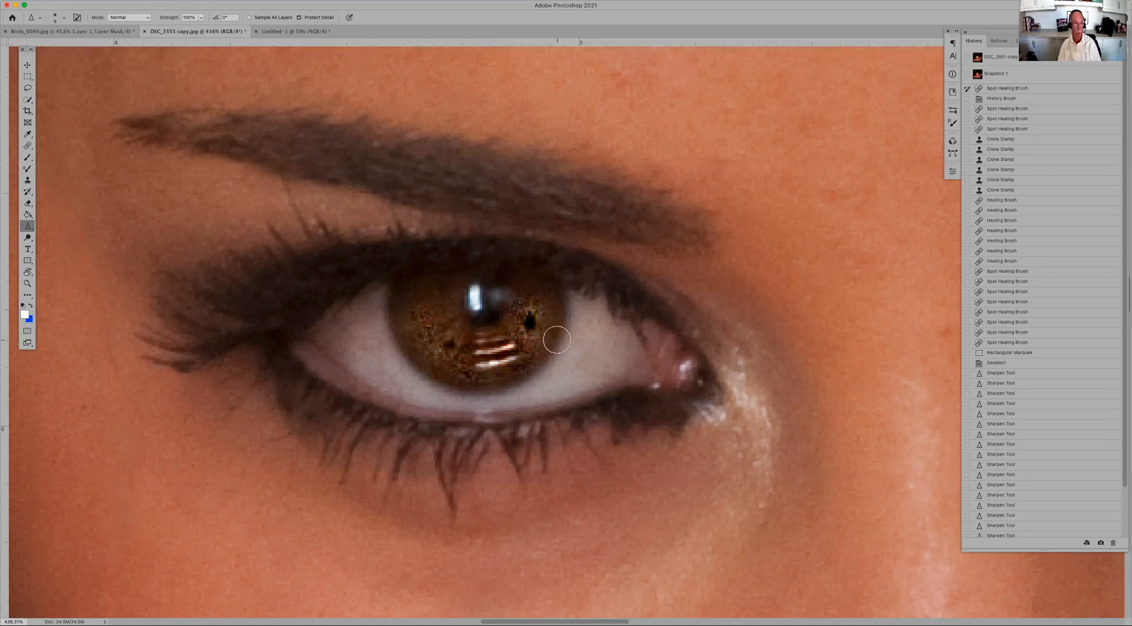
# Step: Paint over the sharpened light reflections in the lower iris with a small History Brush to tone them back
pyautogui.press('y')
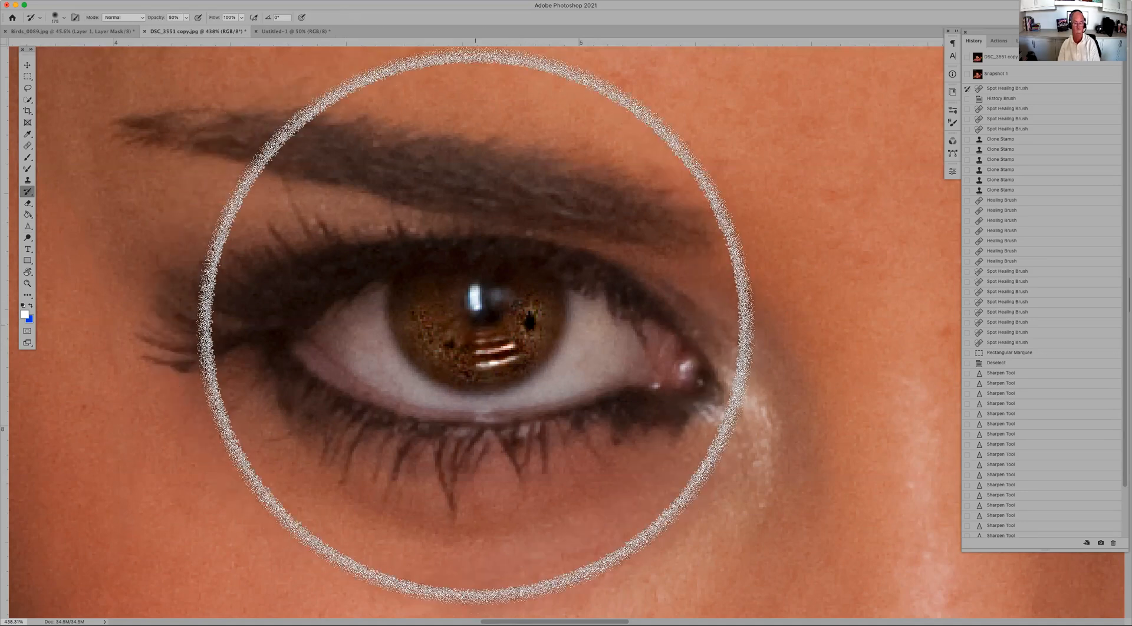
pyautogui.press('[')
pyautogui.press('[')
pyautogui.press('[')
pyautogui.press('[')
pyautogui.press('[')
pyautogui.press('[')
pyautogui.press('[')
pyautogui.press('[')
pyautogui.press('[')
pyautogui.press('[')
pyautogui.press('[')
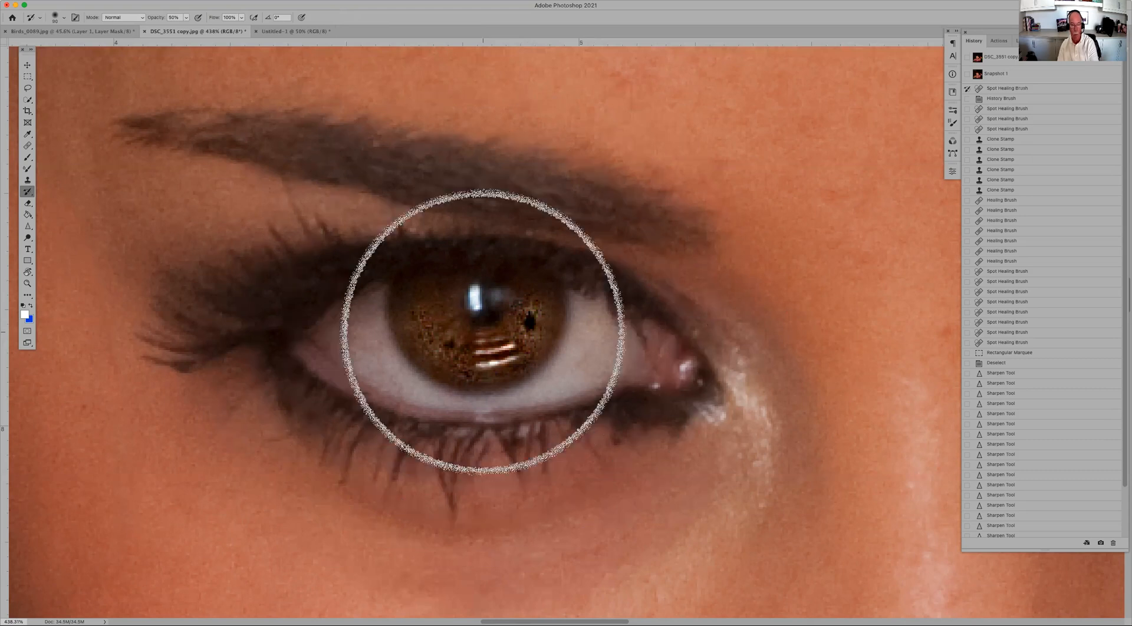
pyautogui.click(495, 343)
pyautogui.click(496, 339)
pyautogui.click(497, 338)
pyautogui.press('[')
pyautogui.press('[')
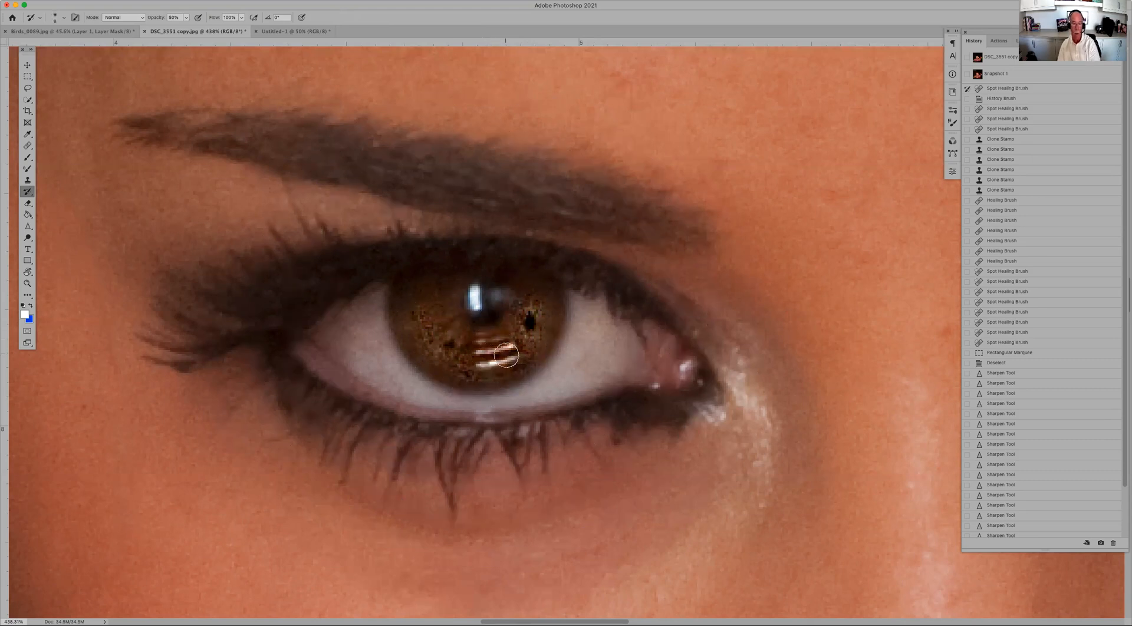
pyautogui.click(485, 356)
pyautogui.click(494, 360)
pyautogui.click(500, 347)
pyautogui.click(508, 342)
pyautogui.click(483, 368)
pyautogui.click(487, 357)
pyautogui.click(488, 355)
pyautogui.click(492, 359)
pyautogui.click(497, 357)
pyautogui.click(501, 361)
pyautogui.click(506, 364)
pyautogui.click(481, 353)
pyautogui.click(487, 370)
pyautogui.click(497, 369)
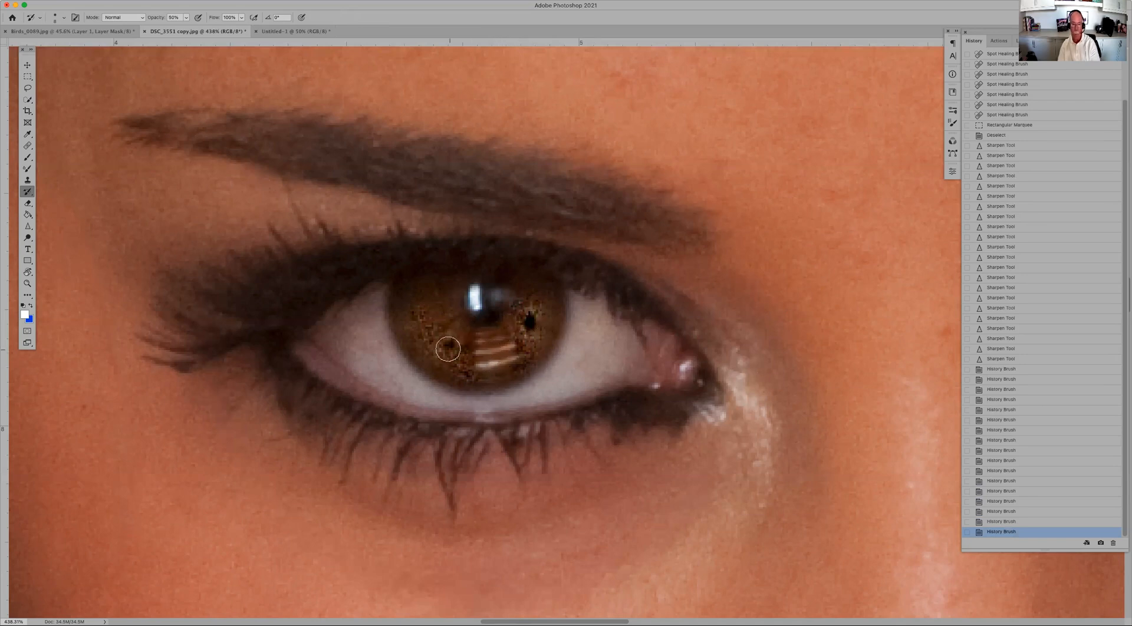
# Step: Clone Stamp sampled iris texture over the striped reflections below the pupil, using a small brush
pyautogui.press('s')
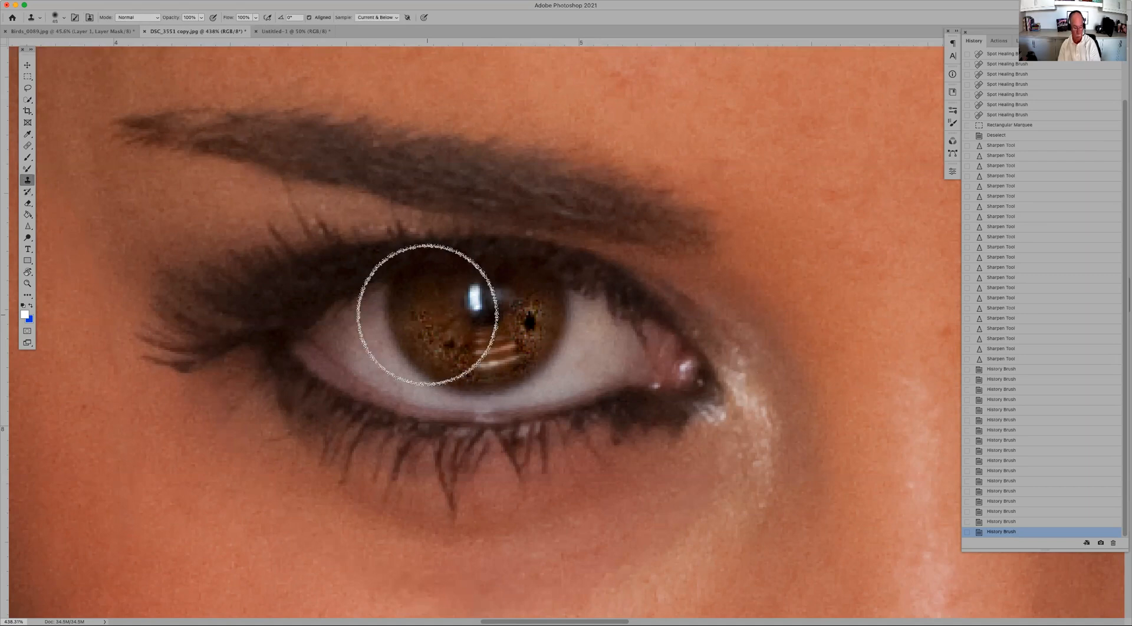
pyautogui.press('[')
pyautogui.press('[')
pyautogui.press('[')
pyautogui.press('[')
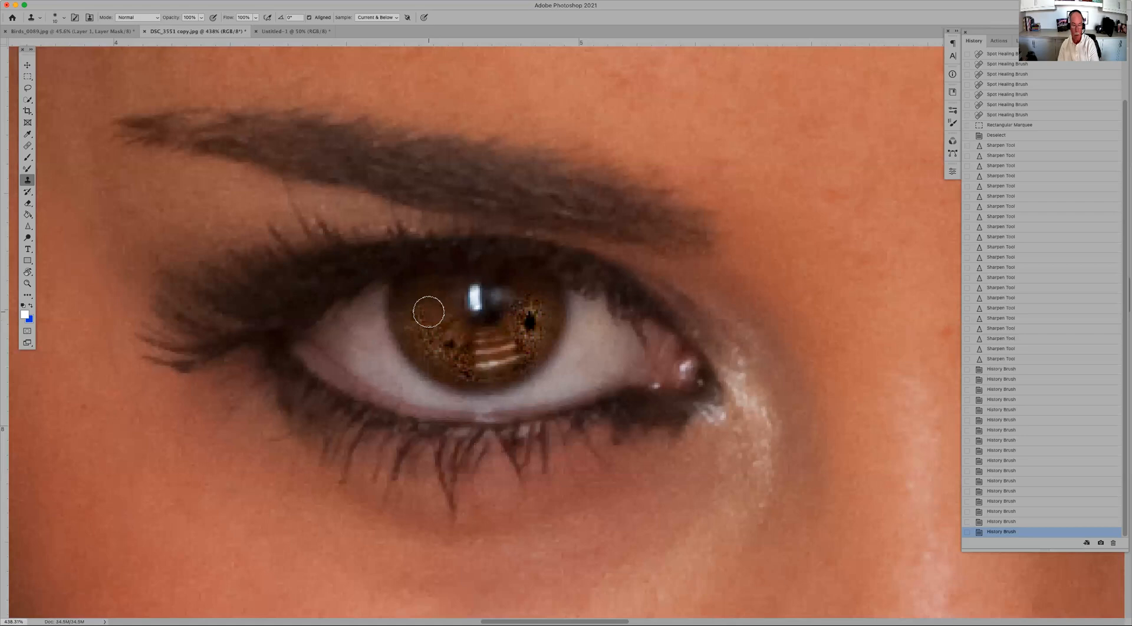
pyautogui.keyDown('alt'); pyautogui.click(425, 314); pyautogui.keyUp('alt')
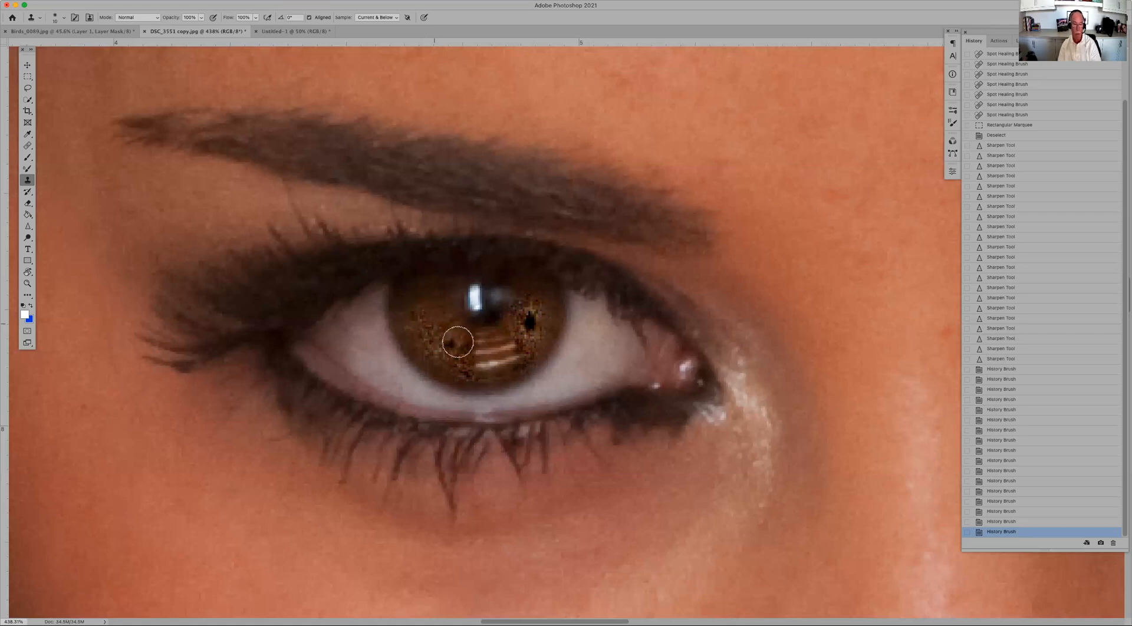
pyautogui.moveTo(474, 349)
pyautogui.mouseDown()
pyautogui.moveTo(494, 372)
pyautogui.moveTo(511, 348)
pyautogui.moveTo(492, 343)
pyautogui.moveTo(465, 368)
pyautogui.moveTo(499, 358)
pyautogui.moveTo(501, 339)
pyautogui.moveTo(464, 344)
pyautogui.moveTo(510, 350)
pyautogui.mouseUp()
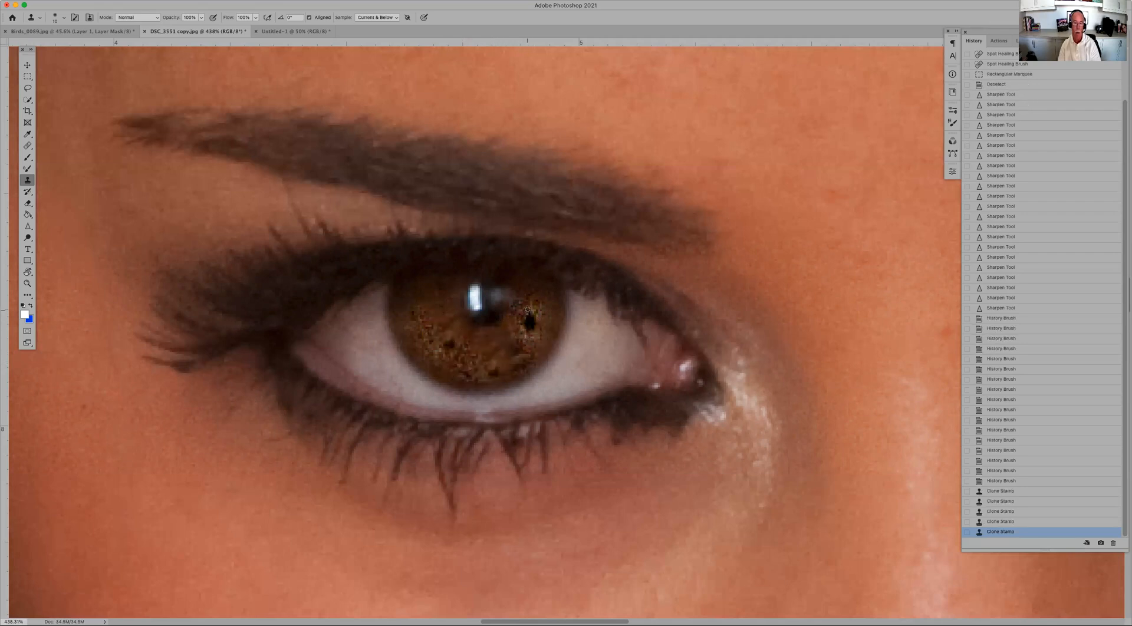
pyautogui.keyDown('alt'); pyautogui.click(528, 307); pyautogui.keyUp('alt')
pyautogui.click(492, 340)
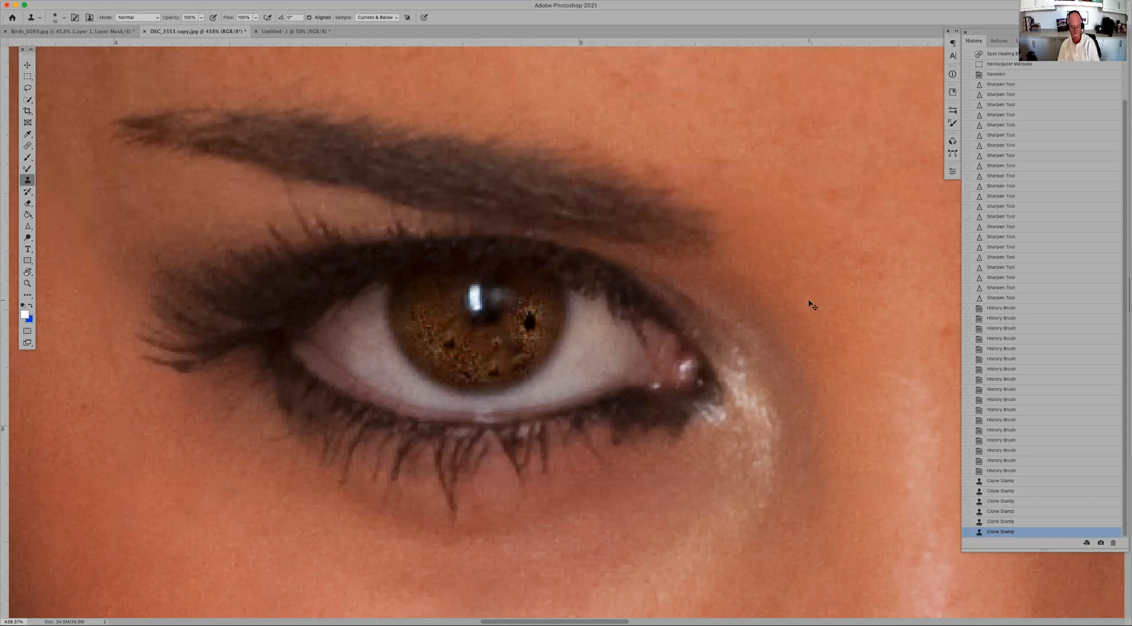
# Step: Clone iris texture over the lower iris and the black spot beside the pupil with the Clone Stamp
pyautogui.press('super+minus')
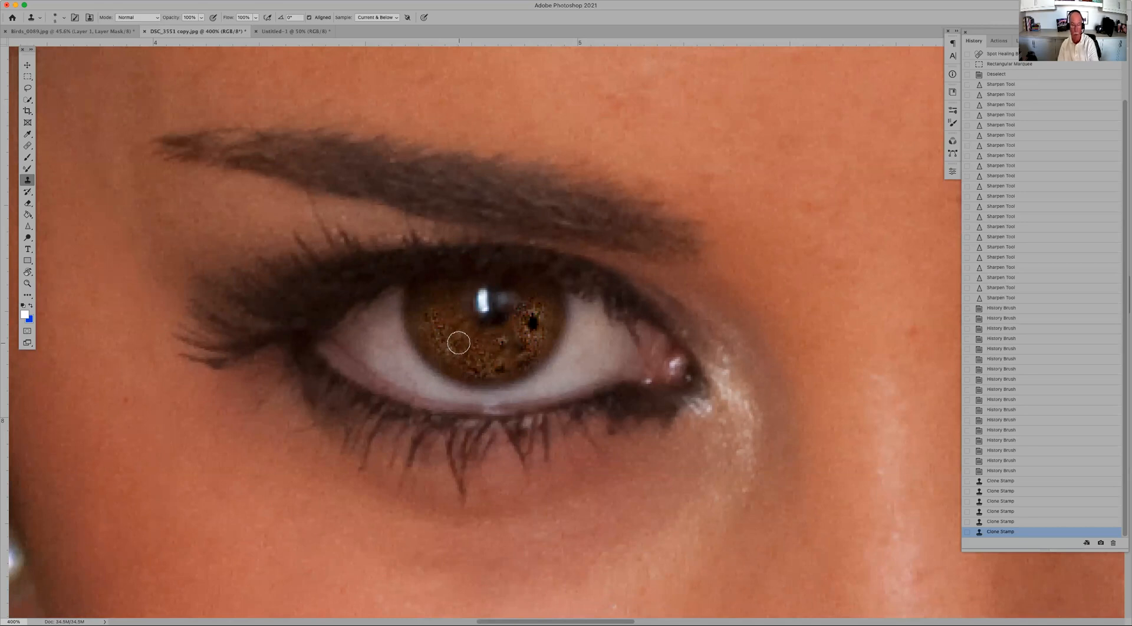
pyautogui.click(459, 343)
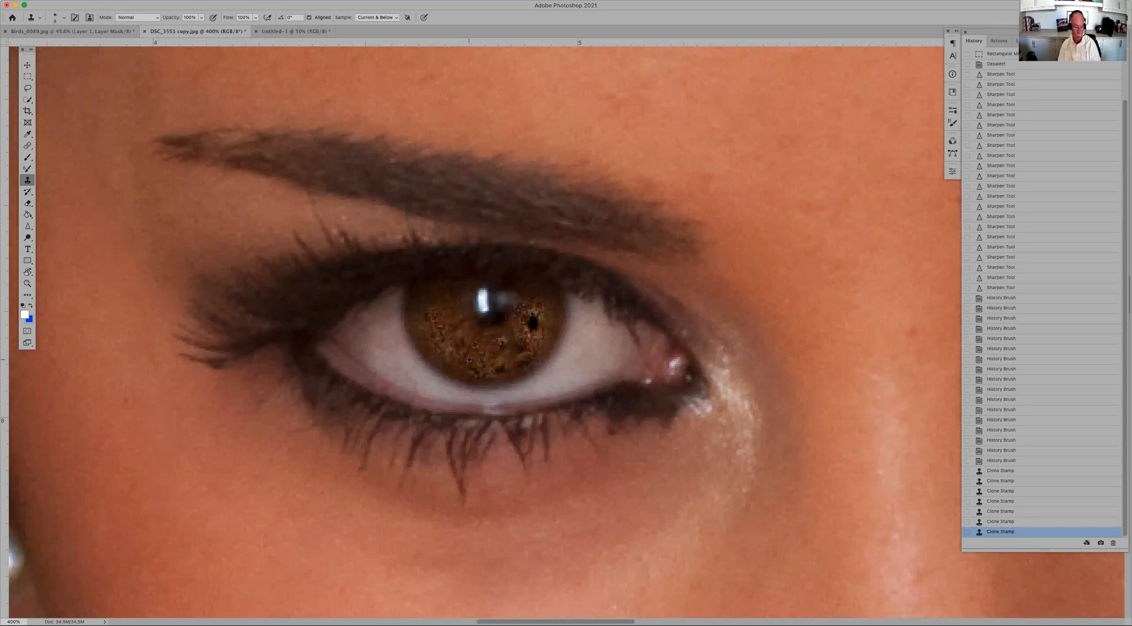
pyautogui.click(533, 320)
pyautogui.click(532, 323)
pyautogui.click(528, 332)
pyautogui.click(527, 357)
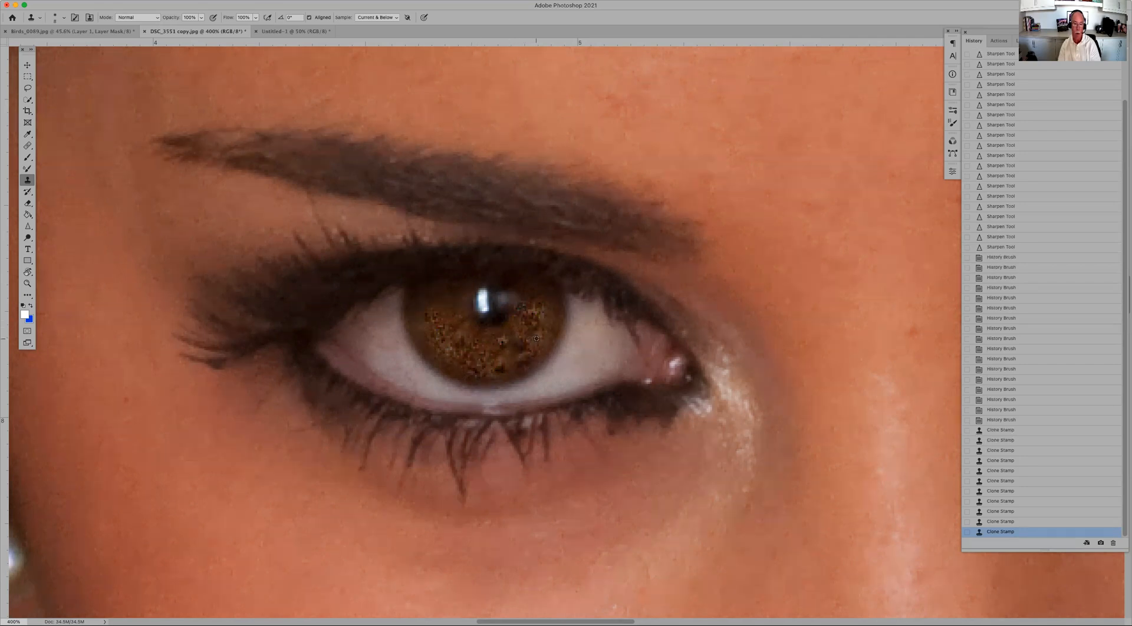
# Step: Even out the remaining dark patches along the lower iris with more Clone Stamp dabs
pyautogui.click(500, 366)
pyautogui.click(519, 347)
pyautogui.click(518, 347)
pyautogui.click(521, 357)
pyautogui.click(483, 366)
pyautogui.click(505, 341)
pyautogui.click(489, 344)
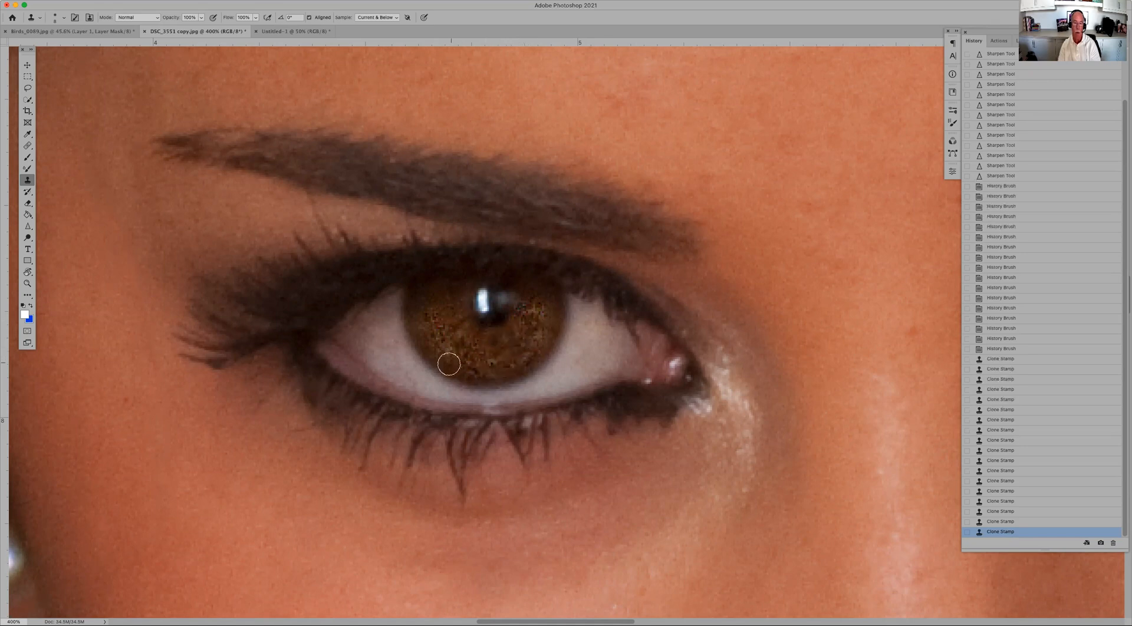
# Step: Blur the forehead skin between the eyebrows with the Blur Tool at 100% strength
pyautogui.press('super+minus')
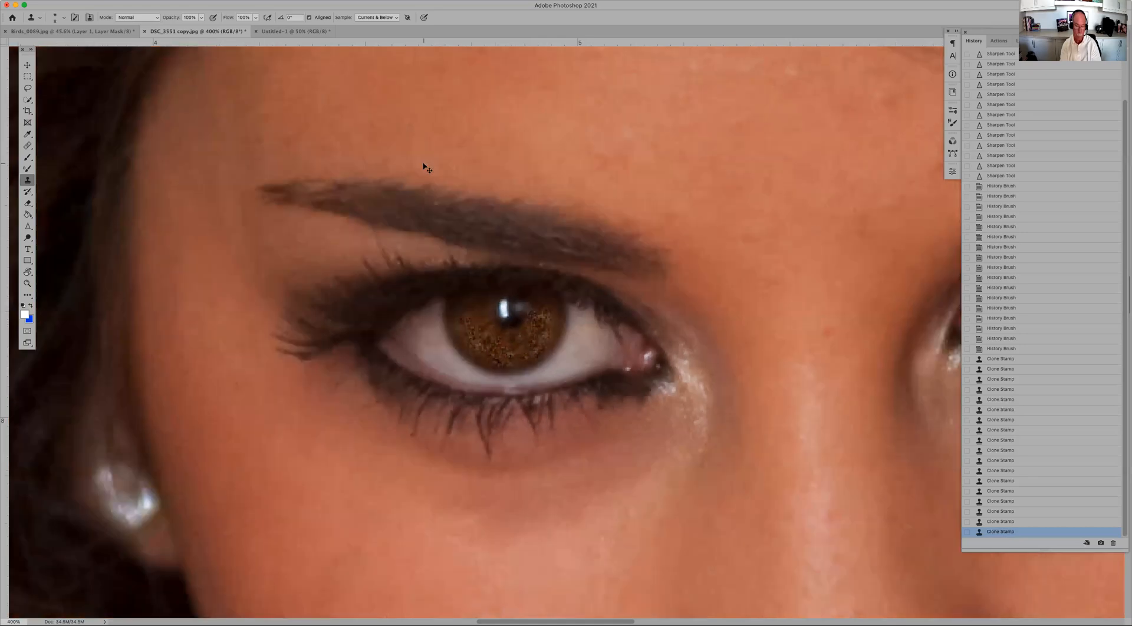
pyautogui.press('super+minus')
pyautogui.press('super+minus')
pyautogui.moveTo(635, 88)
pyautogui.mouseDown()
pyautogui.moveTo(495, 144)
pyautogui.moveTo(419, 166)
pyautogui.moveTo(407, 159)
pyautogui.mouseUp()
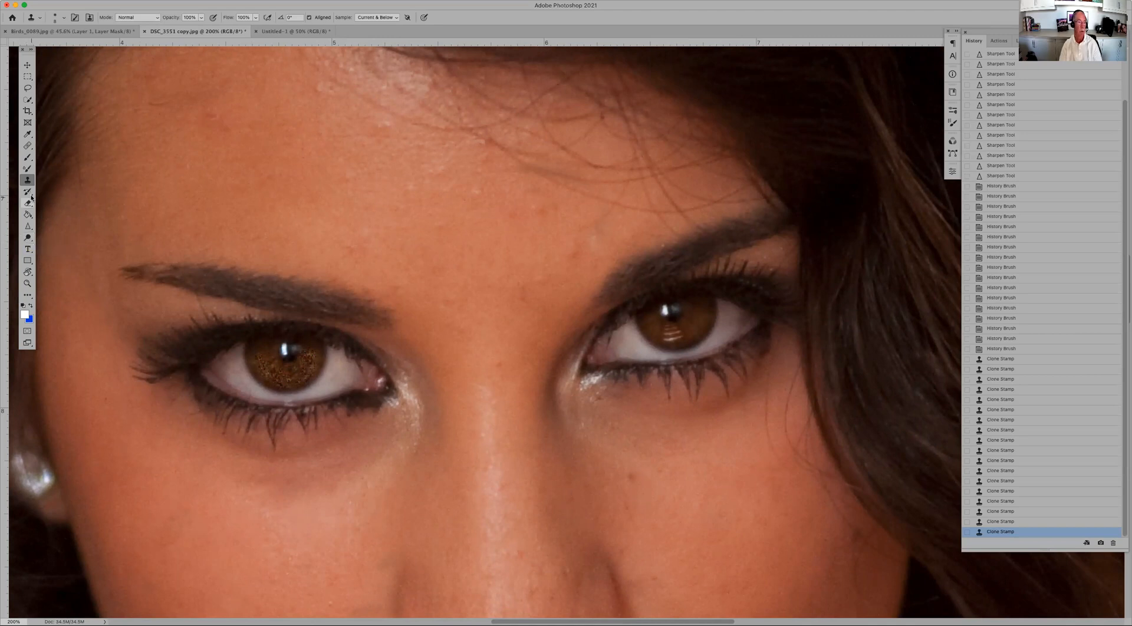
pyautogui.click(29, 226)
pyautogui.moveTo(30, 226); pyautogui.dragTo(59, 225)
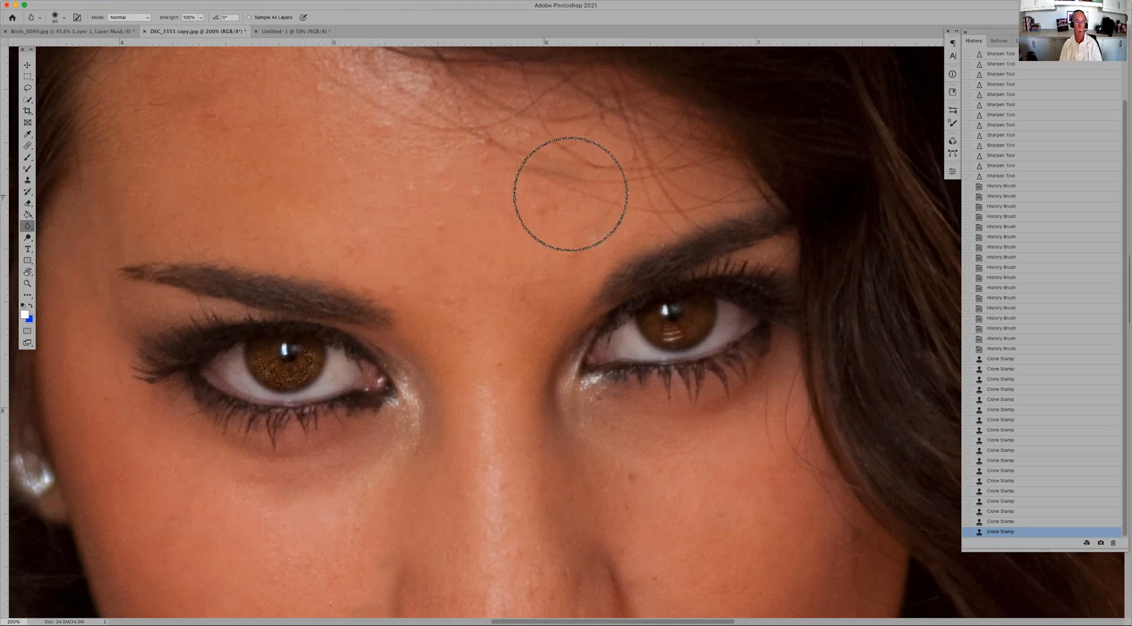
pyautogui.moveTo(521, 207)
pyautogui.mouseDown()
pyautogui.moveTo(428, 191)
pyautogui.moveTo(457, 189)
pyautogui.moveTo(397, 158)
pyautogui.moveTo(450, 150)
pyautogui.moveTo(468, 161)
pyautogui.moveTo(442, 151)
pyautogui.moveTo(492, 318)
pyautogui.moveTo(482, 323)
pyautogui.moveTo(475, 280)
pyautogui.moveTo(503, 312)
pyautogui.moveTo(519, 307)
pyautogui.moveTo(550, 246)
pyautogui.moveTo(505, 319)
pyautogui.mouseUp()
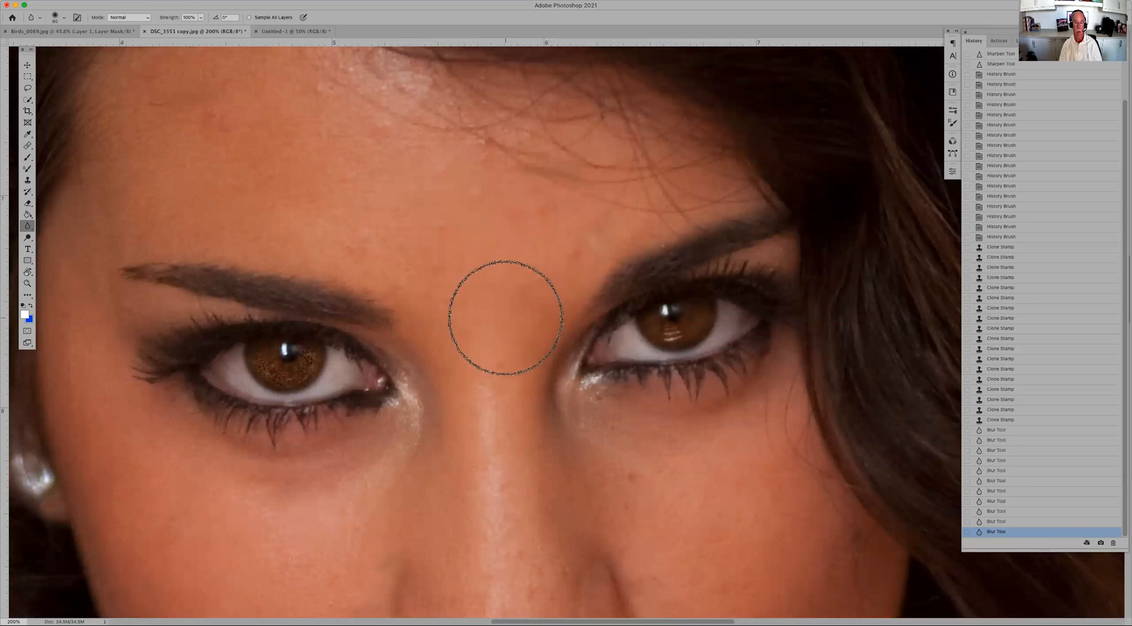
# Step: Blur the skin beside the right-hand eyebrow and the lashes around the right-hand eye with a smaller brush
pyautogui.press('[')
pyautogui.press('[')
pyautogui.press('[')
pyautogui.press('[')
pyautogui.press('[')
pyautogui.moveTo(600, 231)
pyautogui.mouseDown()
pyautogui.moveTo(569, 245)
pyautogui.moveTo(602, 189)
pyautogui.moveTo(571, 198)
pyautogui.moveTo(522, 252)
pyautogui.mouseUp()
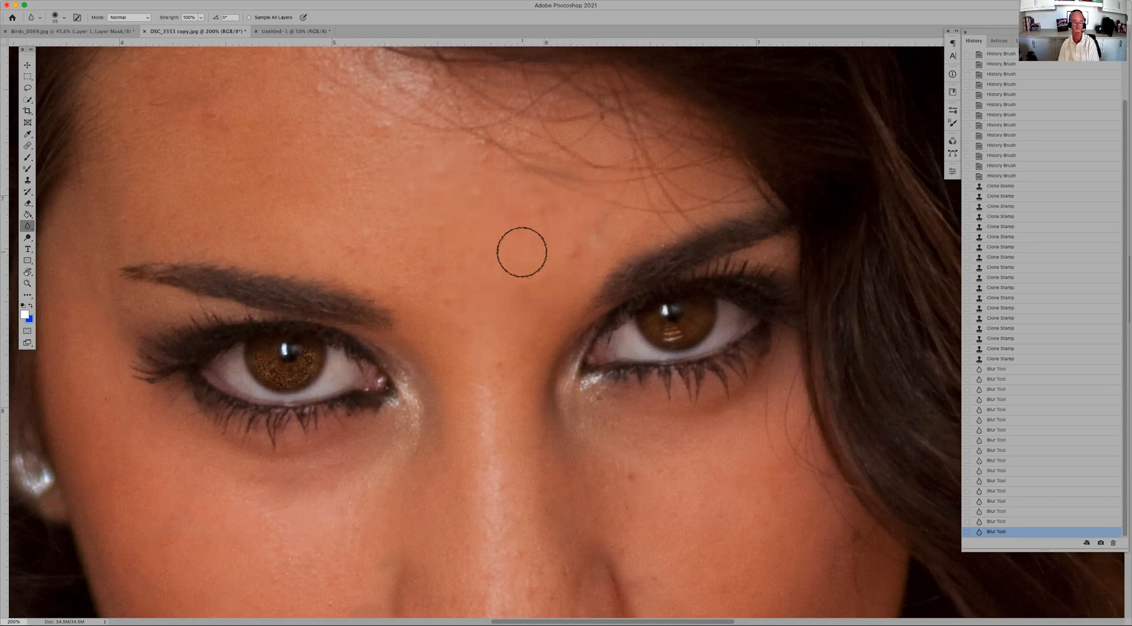
pyautogui.moveTo(717, 370)
pyautogui.mouseDown()
pyautogui.moveTo(667, 389)
pyautogui.moveTo(757, 304)
pyautogui.moveTo(639, 288)
pyautogui.moveTo(777, 291)
pyautogui.moveTo(654, 271)
pyautogui.moveTo(757, 295)
pyautogui.mouseUp()
pyautogui.moveTo(747, 356)
pyautogui.mouseDown()
pyautogui.moveTo(607, 394)
pyautogui.moveTo(728, 369)
pyautogui.mouseUp()
pyautogui.moveTo(752, 281); pyautogui.dragTo(662, 281)
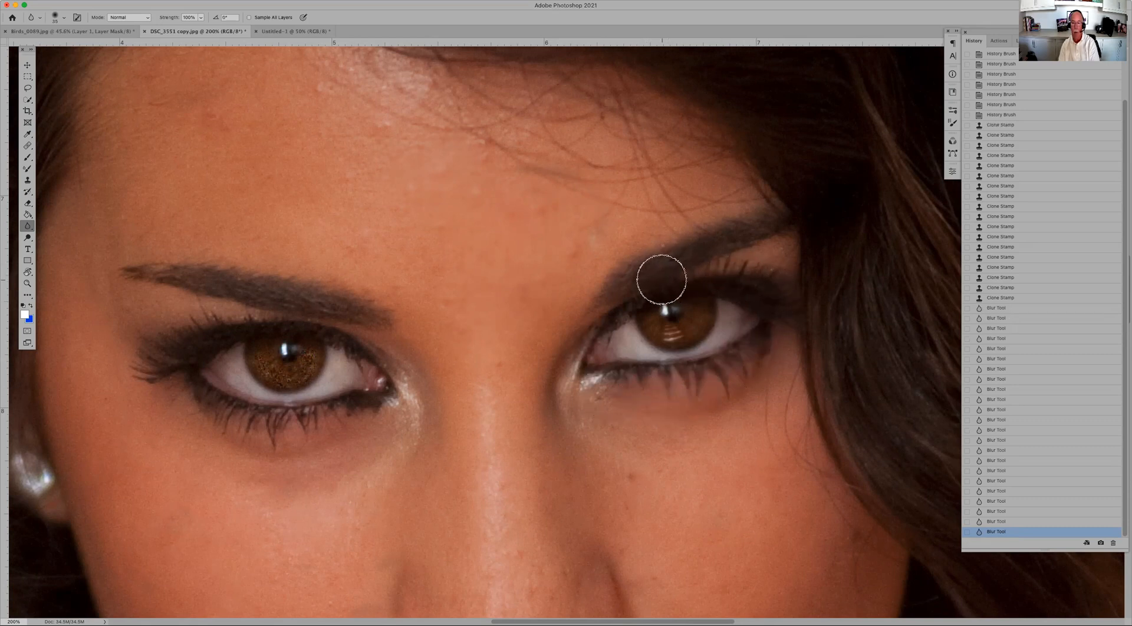
# Step: Compare the portrait before and after blurring using the last Clone Stamp and last Blur Tool history states
pyautogui.click(1002, 298)
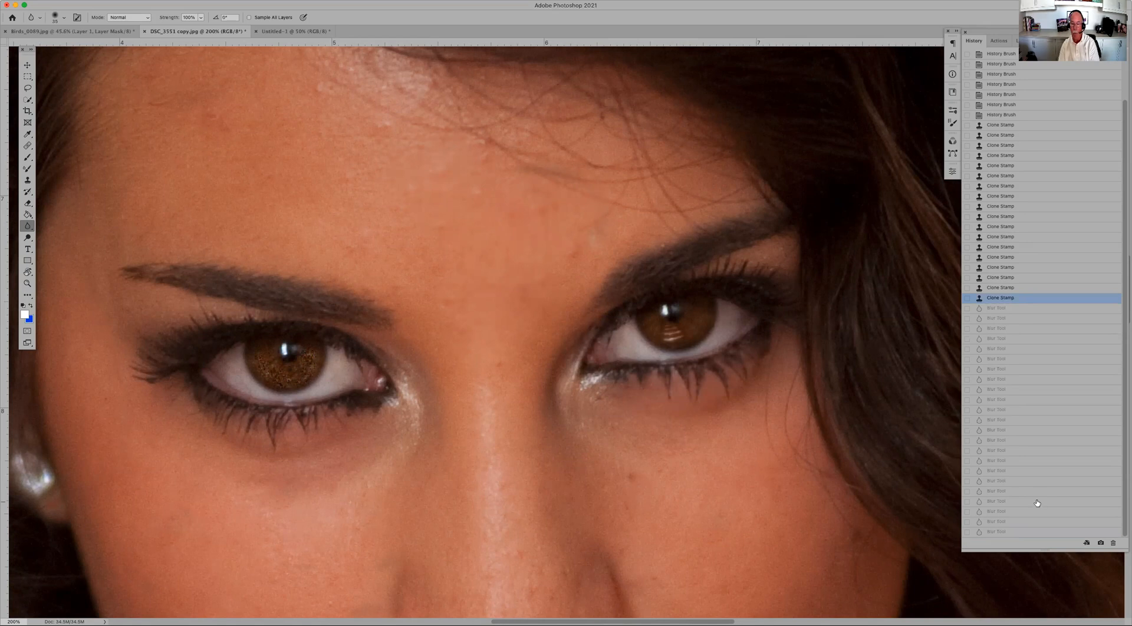
pyautogui.click(1023, 532)
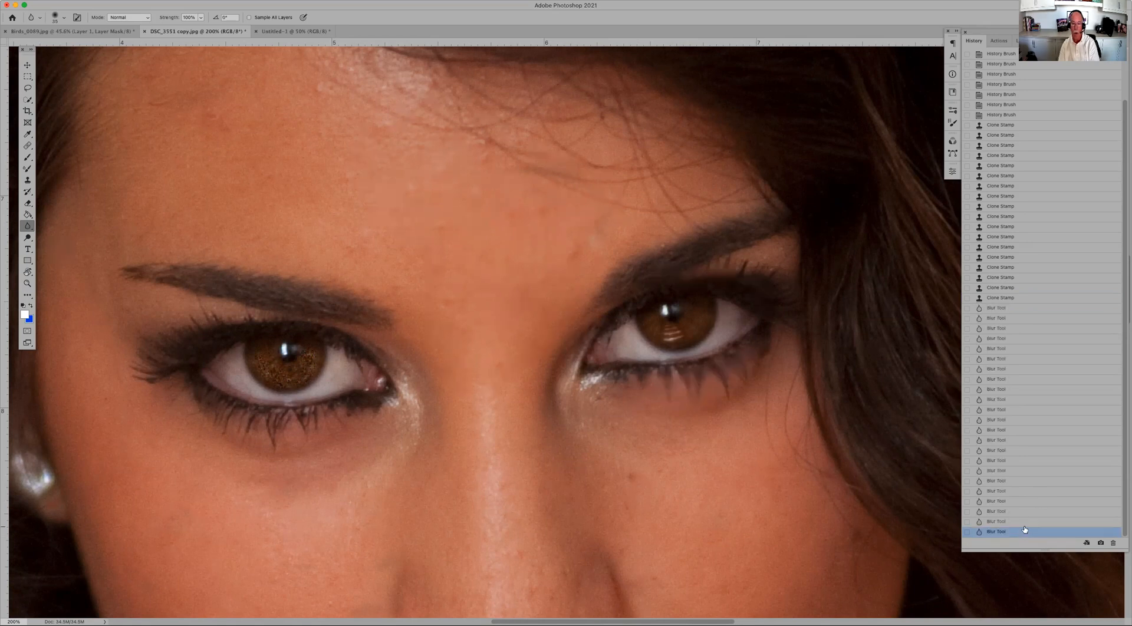
pyautogui.click(1028, 298)
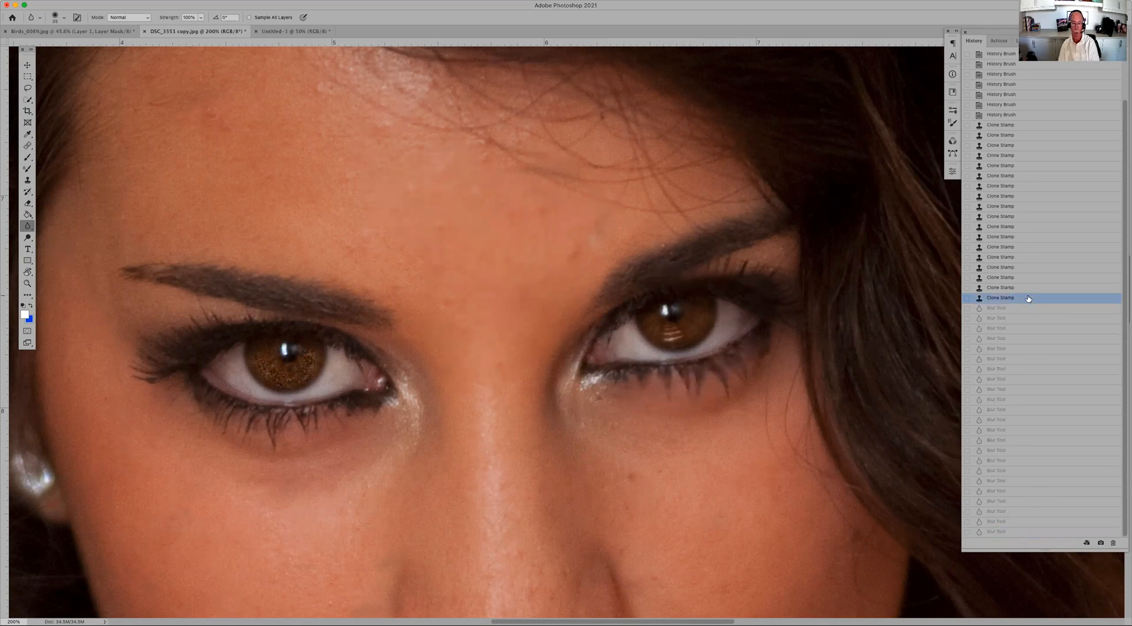
pyautogui.click(1022, 531)
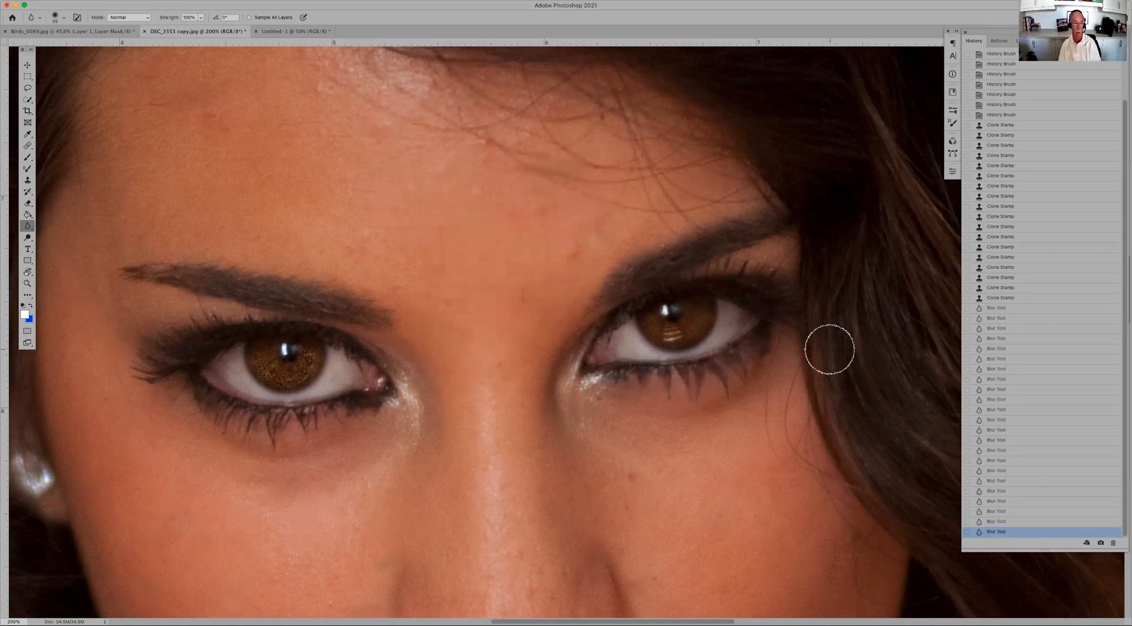
# Step: Try to smudge the left-hand eyebrow upward with a small Smudge Tool brush in Lighten mode
pyautogui.rightClick(27, 229)
pyautogui.click(59, 245)
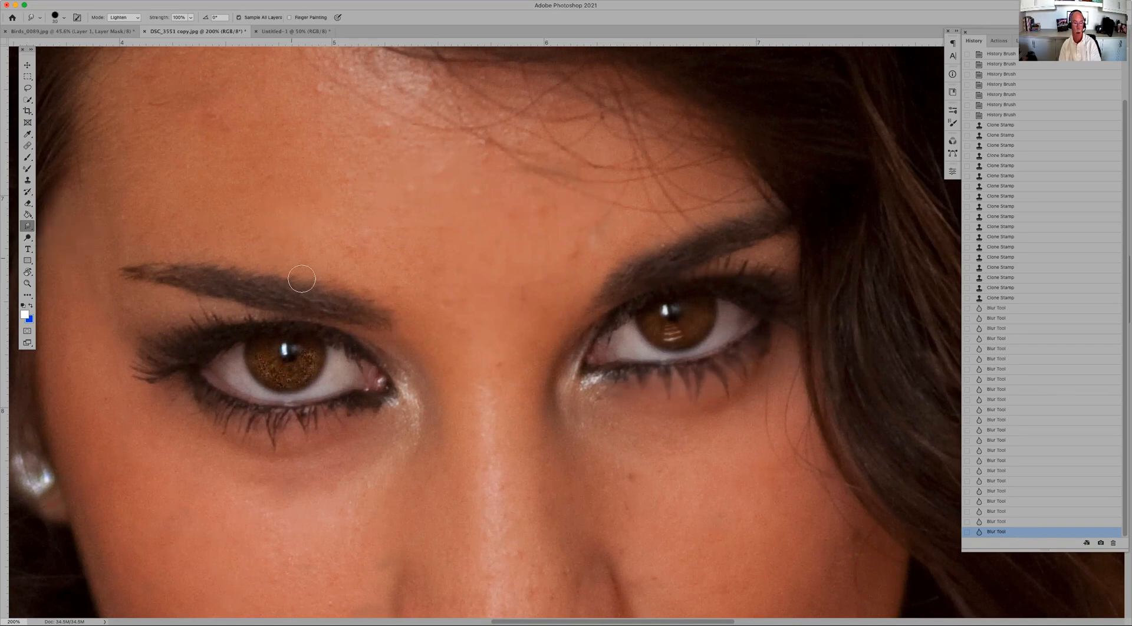
pyautogui.press('[')
pyautogui.press('[')
pyautogui.press('[')
pyautogui.press('[')
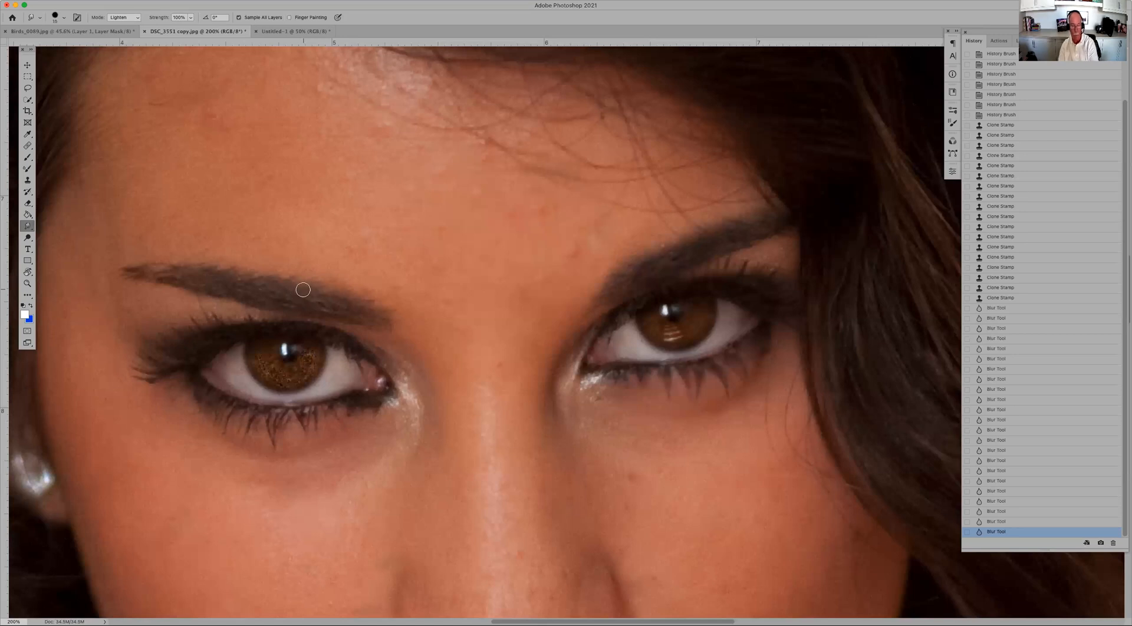
pyautogui.press('[')
pyautogui.press('[')
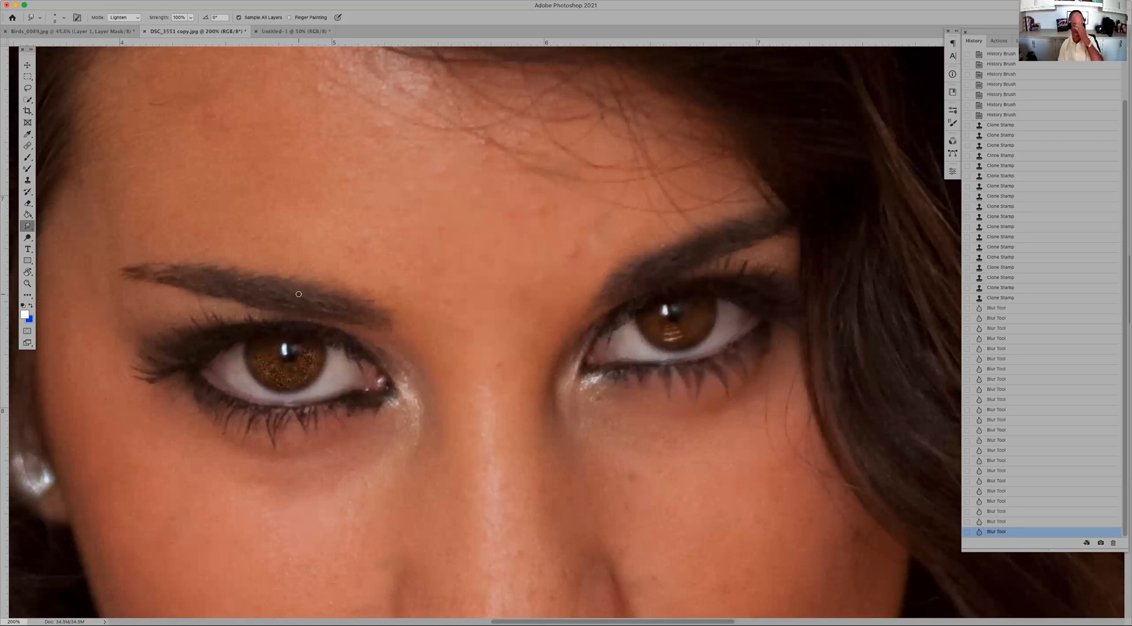
pyautogui.click(298, 293)
pyautogui.click(314, 220)
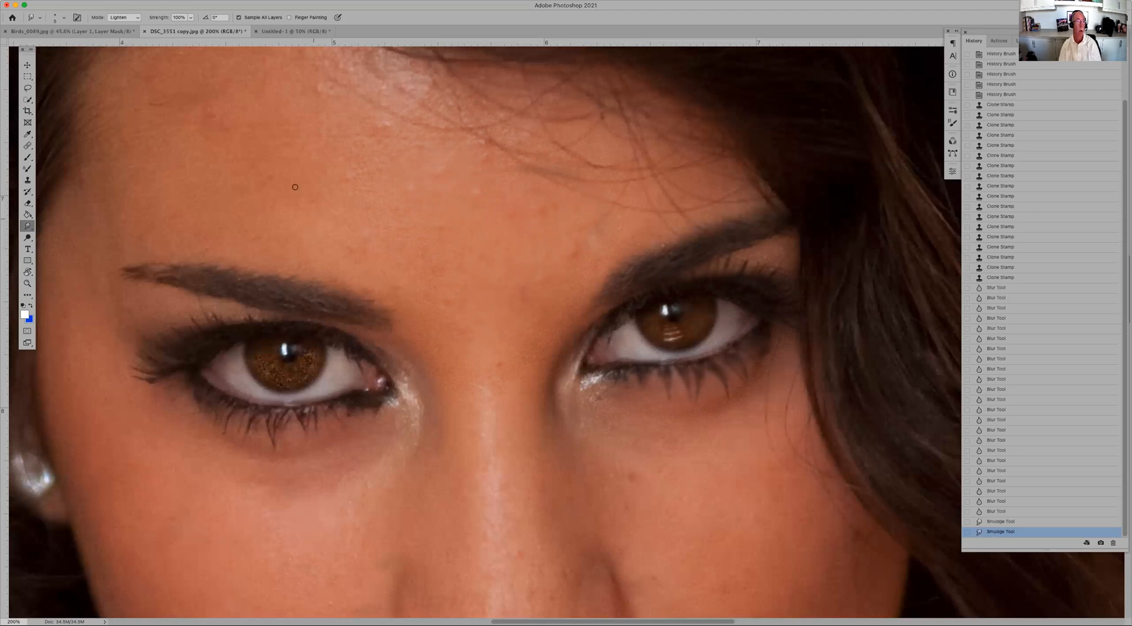
# Step: Set the smudge mode to Normal and pull a fan of dark strands upward from the left-hand eyebrow
pyautogui.click(125, 17)
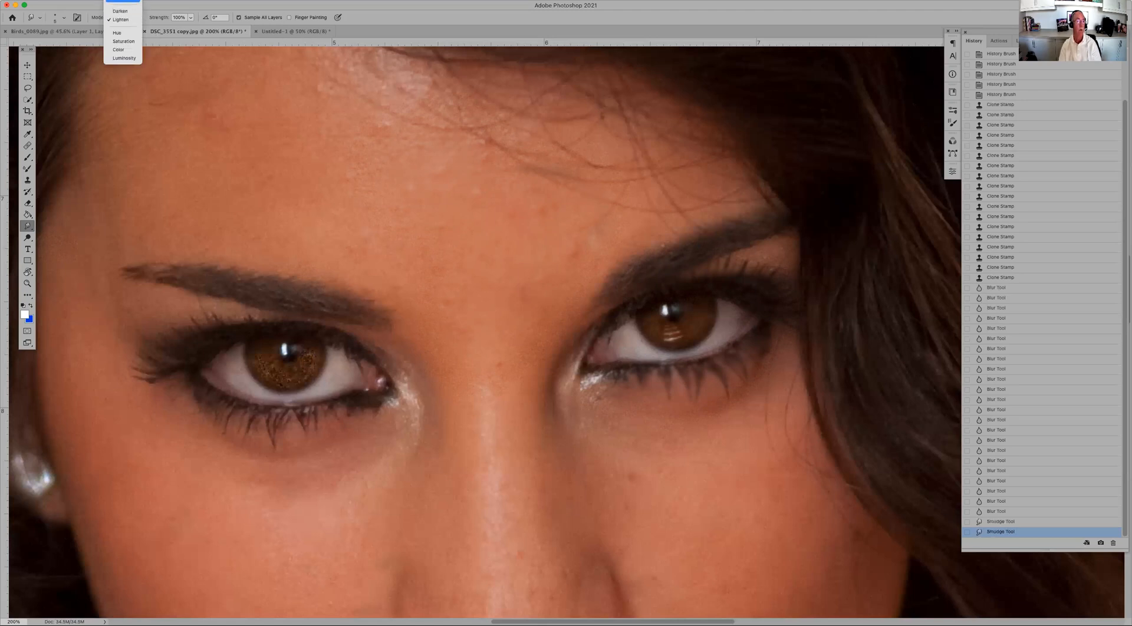
pyautogui.click(123, 1)
pyautogui.moveTo(276, 272)
pyautogui.mouseDown()
pyautogui.moveTo(284, 193)
pyautogui.moveTo(298, 264)
pyautogui.moveTo(318, 202)
pyautogui.moveTo(257, 260)
pyautogui.mouseUp()
pyautogui.moveTo(256, 197); pyautogui.dragTo(256, 197)
pyautogui.moveTo(239, 278); pyautogui.dragTo(221, 204)
pyautogui.moveTo(210, 268); pyautogui.dragTo(180, 215)
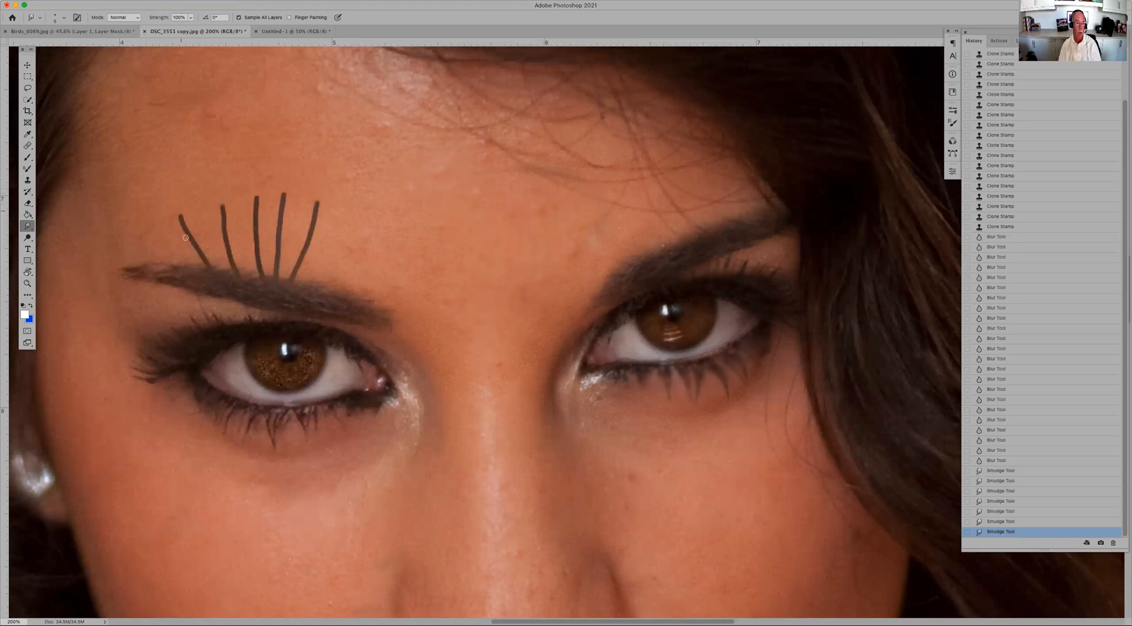
pyautogui.moveTo(194, 270); pyautogui.dragTo(159, 222)
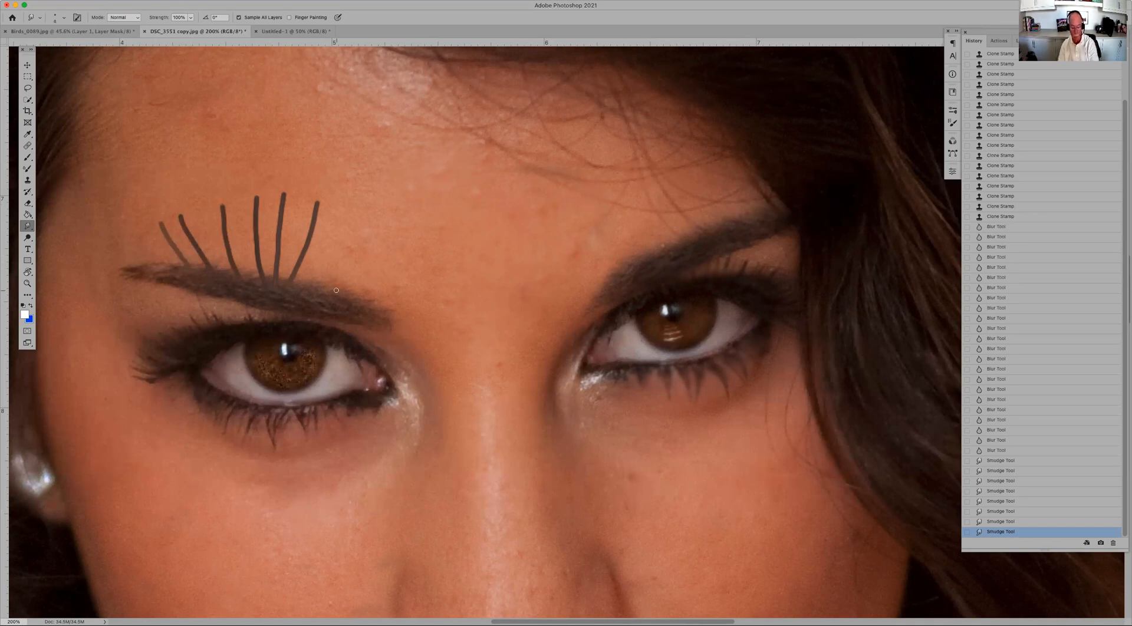
pyautogui.moveTo(318, 278); pyautogui.dragTo(344, 234)
pyautogui.moveTo(334, 281)
pyautogui.mouseDown()
pyautogui.moveTo(352, 255)
pyautogui.moveTo(336, 260)
pyautogui.mouseUp()
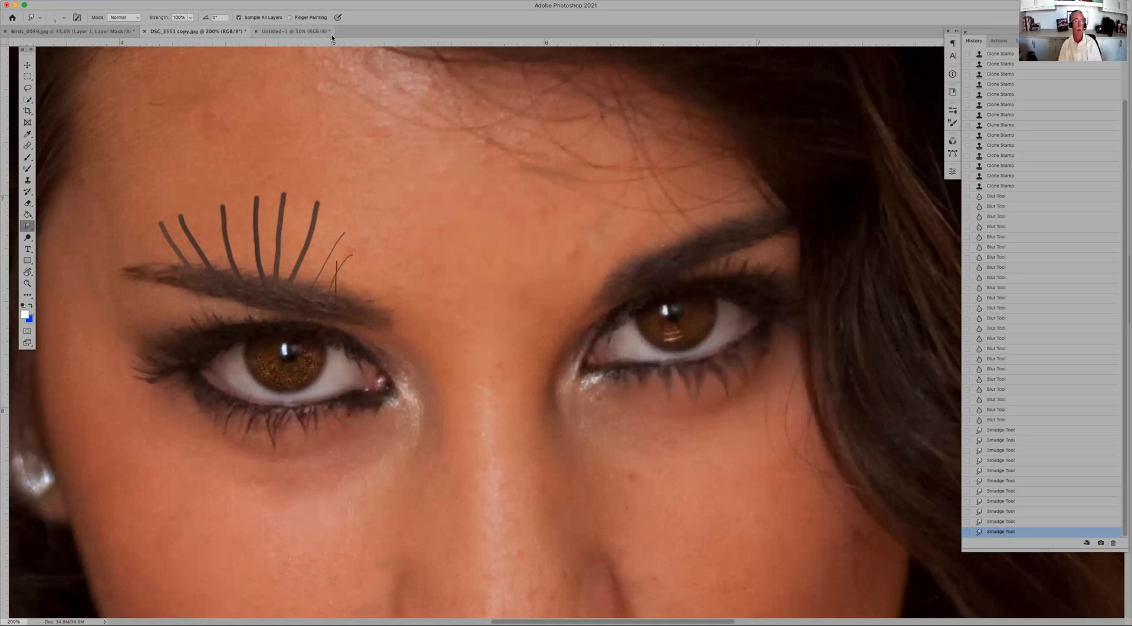
# Step: Turn on pen pressure for brush size and smudge fine hairs out of the inner end of the left-hand eyebrow
pyautogui.click(338, 18)
pyautogui.moveTo(347, 297); pyautogui.dragTo(419, 236)
pyautogui.moveTo(355, 305)
pyautogui.mouseDown()
pyautogui.moveTo(404, 276)
pyautogui.moveTo(390, 277)
pyautogui.moveTo(392, 265)
pyautogui.moveTo(376, 281)
pyautogui.mouseUp()
pyautogui.moveTo(364, 294); pyautogui.dragTo(366, 276)
pyautogui.moveTo(349, 292)
pyautogui.mouseDown()
pyautogui.moveTo(368, 273)
pyautogui.moveTo(338, 298)
pyautogui.moveTo(352, 260)
pyautogui.moveTo(327, 277)
pyautogui.mouseUp()
pyautogui.moveTo(313, 295); pyautogui.dragTo(336, 263)
pyautogui.moveTo(340, 290); pyautogui.dragTo(361, 265)
pyautogui.moveTo(359, 288); pyautogui.dragTo(372, 264)
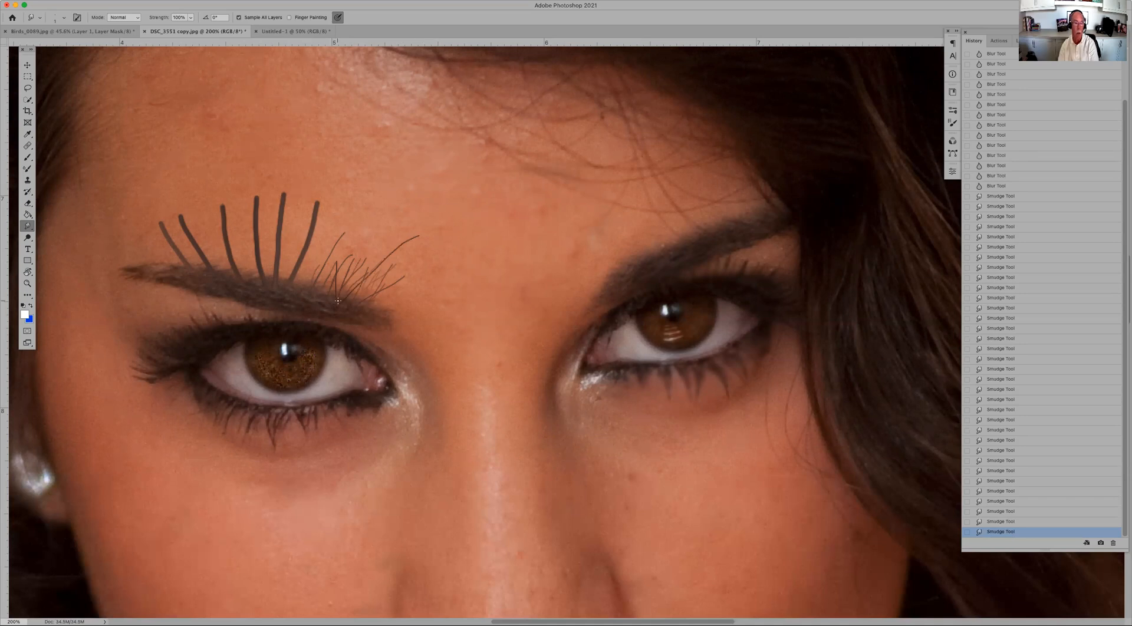
pyautogui.moveTo(356, 285); pyautogui.dragTo(370, 272)
pyautogui.moveTo(352, 304); pyautogui.dragTo(372, 286)
# Step: Enlarge the Smudge Tool brush and smudge one thick dark strand upward from the inner end of the left-hand eyebrow
pyautogui.press(']')
pyautogui.press(']')
pyautogui.press(']')
pyautogui.press(']')
pyautogui.press(']')
pyautogui.press(']')
pyautogui.press(']')
pyautogui.press(']')
pyautogui.press(']')
pyautogui.press(']')
pyautogui.press(']')
pyautogui.press(']')
pyautogui.press(']')
pyautogui.press(']')
pyautogui.press(']')
pyautogui.press(']')
pyautogui.press(']')
pyautogui.press(']')
pyautogui.press(']')
pyautogui.press(']')
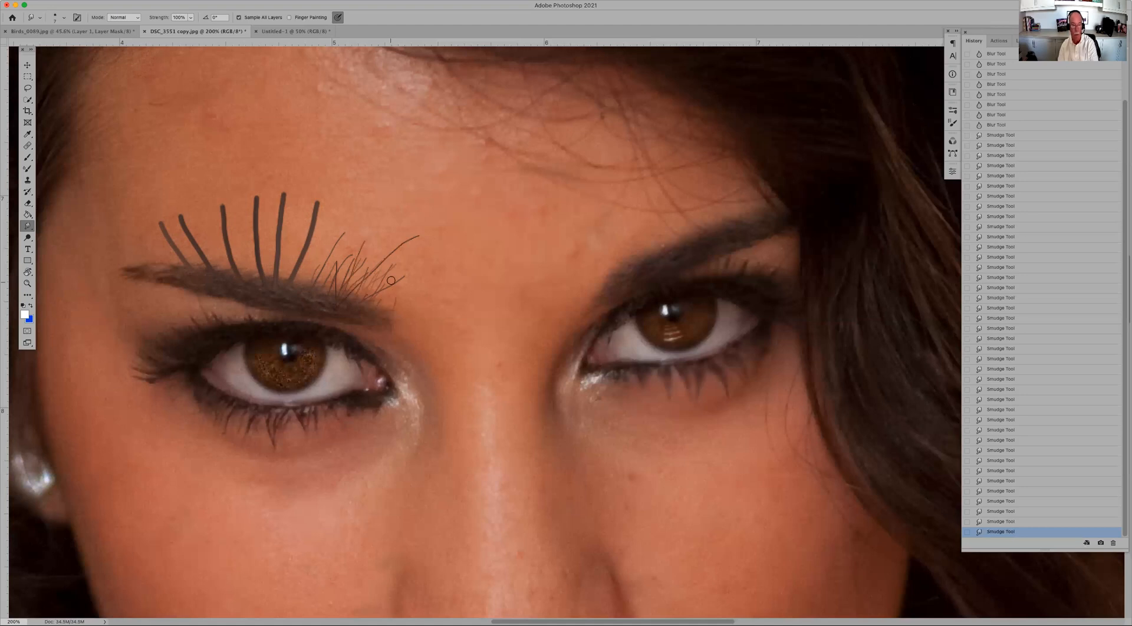
pyautogui.moveTo(352, 304); pyautogui.dragTo(420, 227)
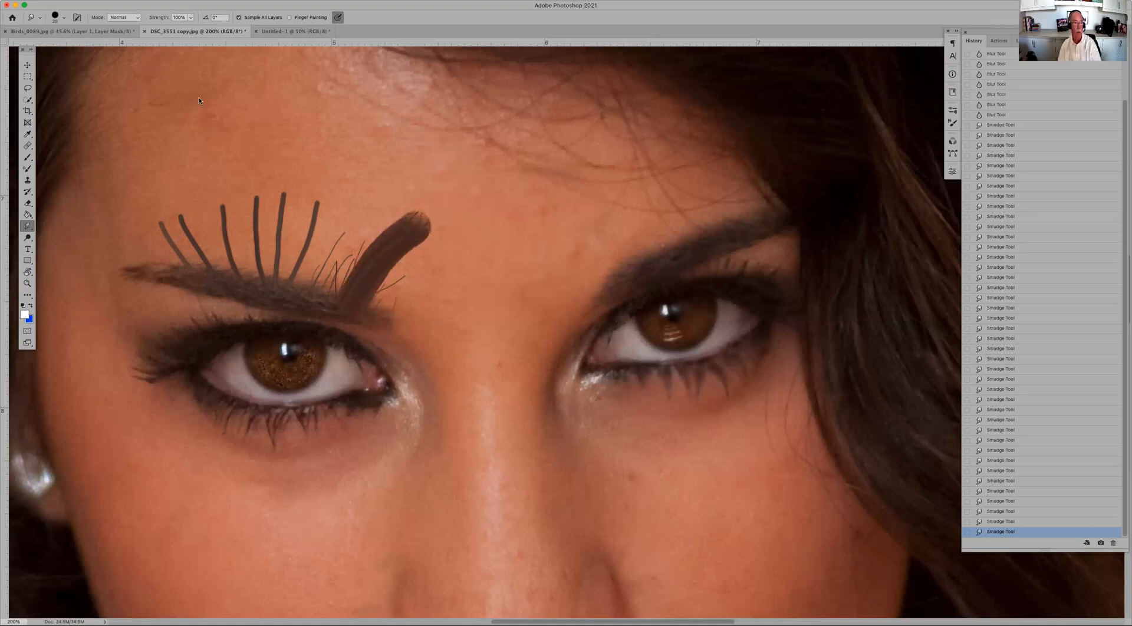
# Step: With a small Dodge Tool brush and the range set to Shadows, lighten the left-hand iris
pyautogui.click(29, 226)
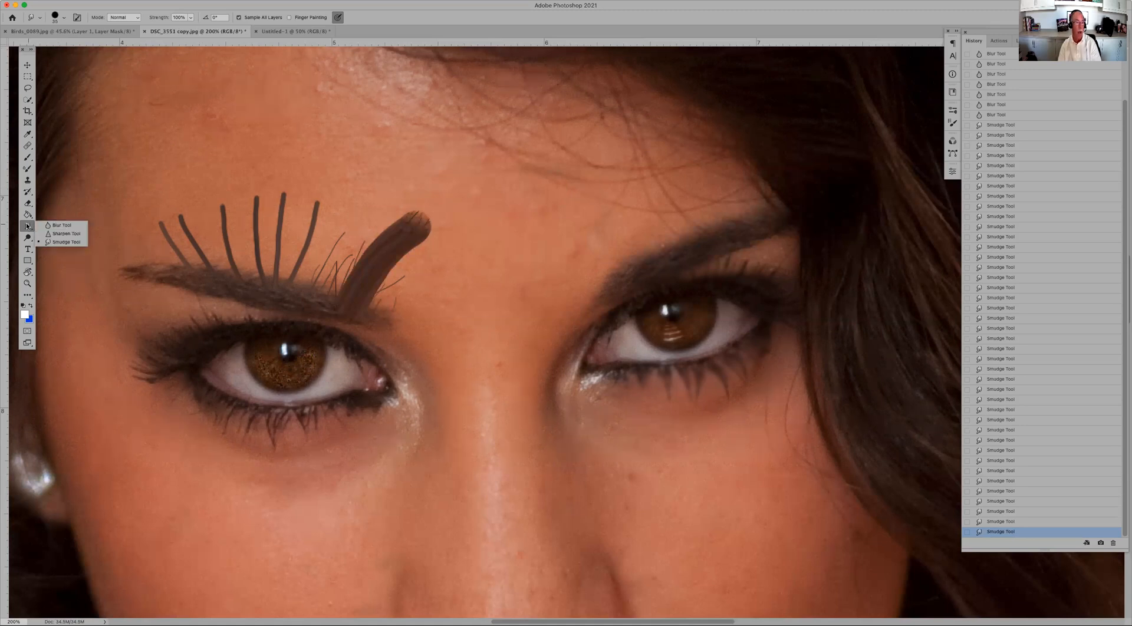
pyautogui.click(27, 227)
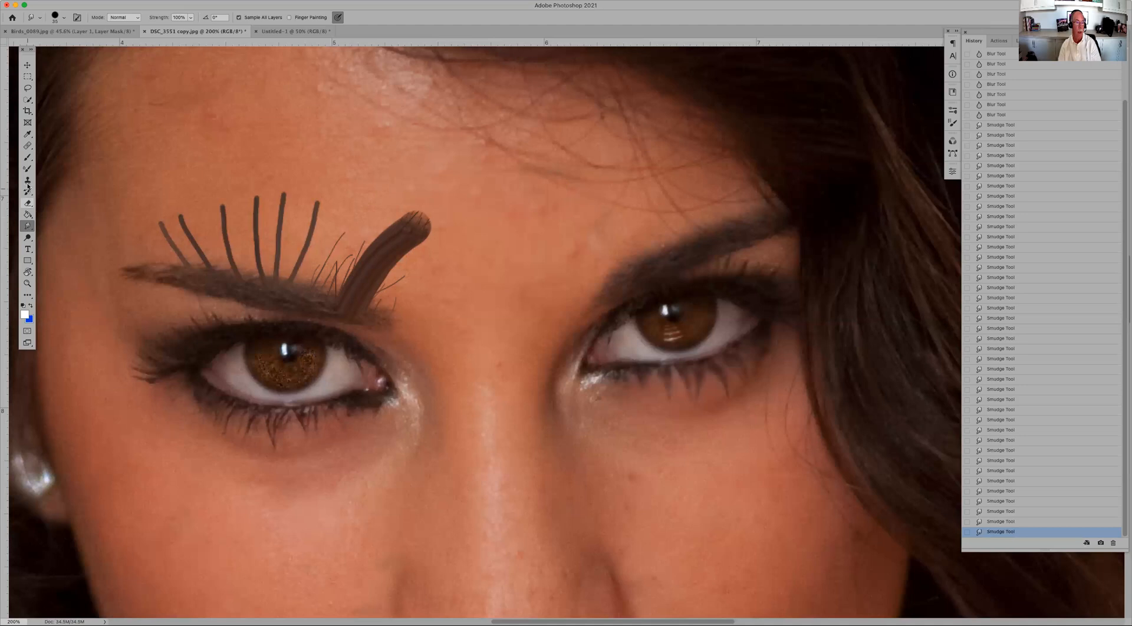
pyautogui.click(26, 236)
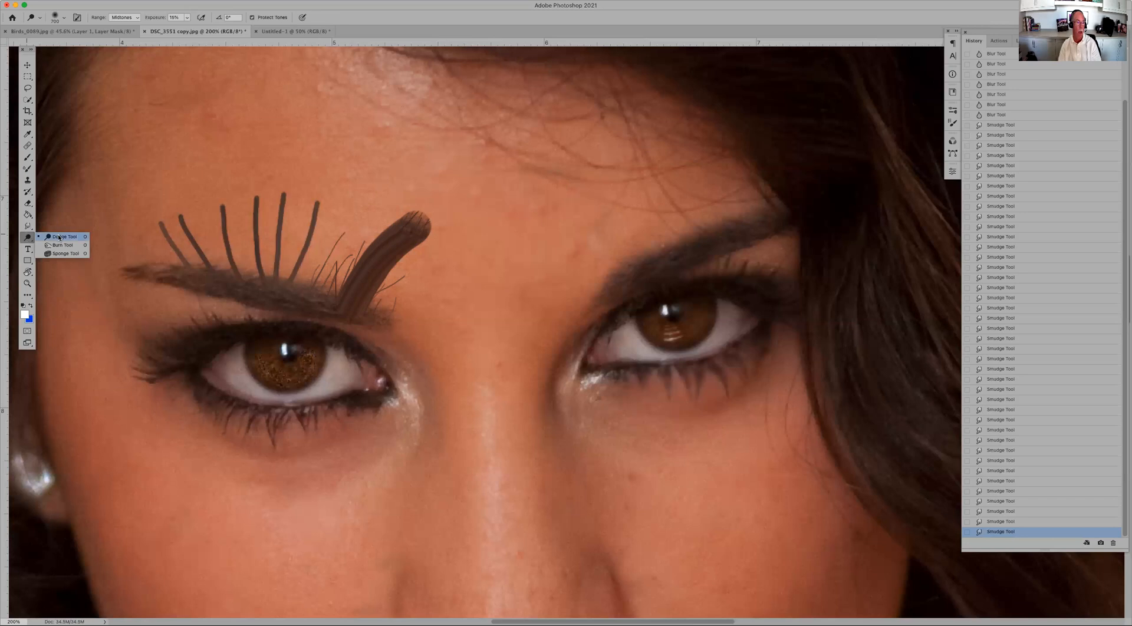
pyautogui.click(59, 237)
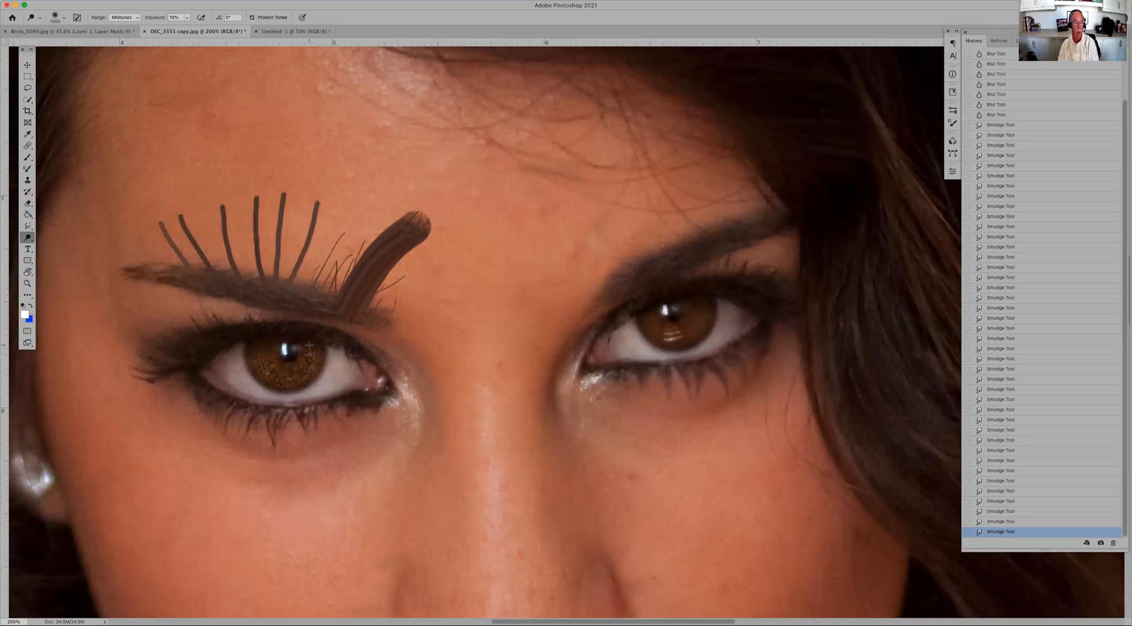
pyautogui.press('[')
pyautogui.press('[')
pyautogui.press('[')
pyautogui.press('[')
pyautogui.press('[')
pyautogui.press('[')
pyautogui.press('[')
pyautogui.press('[')
pyautogui.press('[')
pyautogui.press('[')
pyautogui.press(']')
pyautogui.press(']')
pyautogui.press(']')
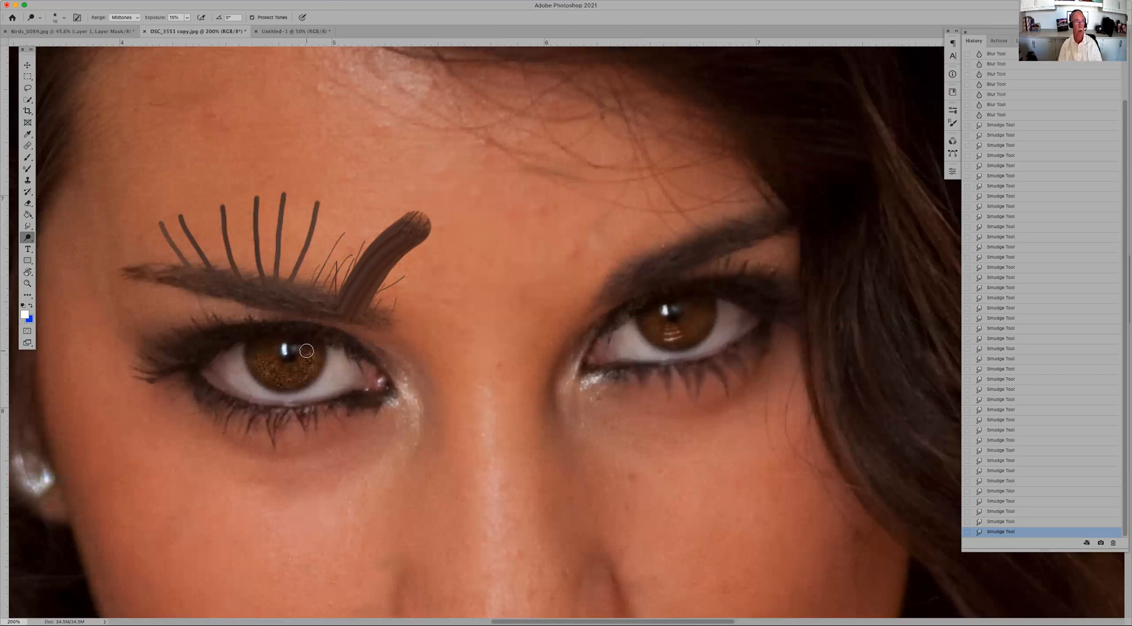
pyautogui.click(120, 17)
pyautogui.click(134, 10)
pyautogui.moveTo(314, 353)
pyautogui.mouseDown()
pyautogui.moveTo(280, 373)
pyautogui.moveTo(262, 348)
pyautogui.moveTo(270, 373)
pyautogui.moveTo(304, 369)
pyautogui.moveTo(314, 347)
pyautogui.mouseUp()
# Step: Dodge the left-hand iris in the Midtones and Highlights ranges, and compare it with the last Smudge Tool history state
pyautogui.click(133, 12)
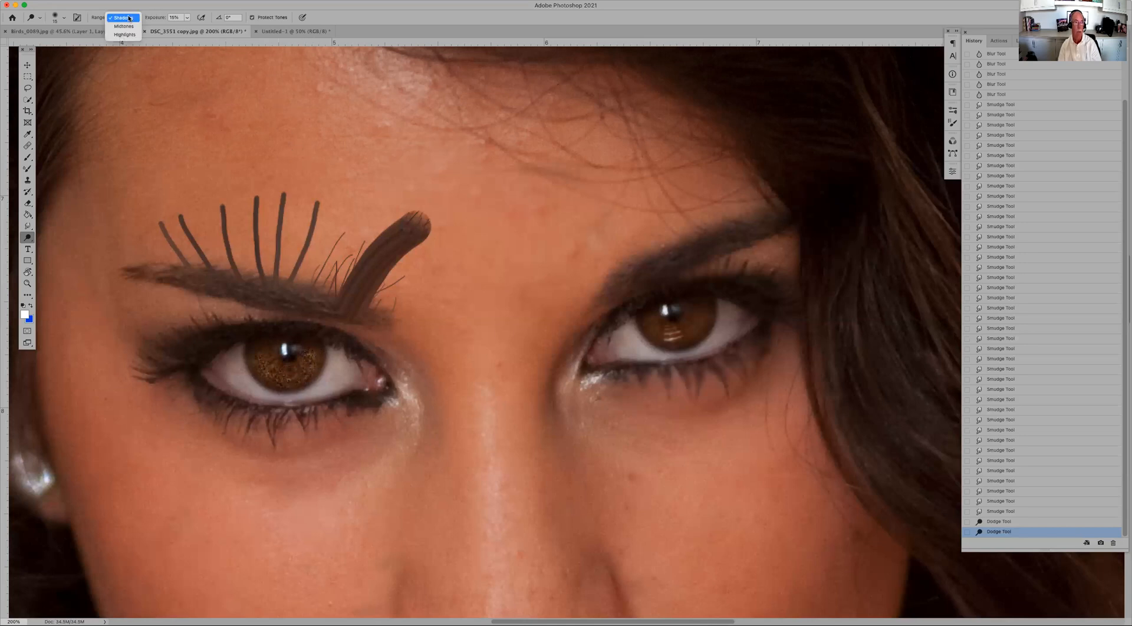
pyautogui.click(123, 28)
pyautogui.moveTo(309, 359)
pyautogui.mouseDown()
pyautogui.moveTo(267, 369)
pyautogui.moveTo(259, 343)
pyautogui.moveTo(285, 380)
pyautogui.moveTo(312, 353)
pyautogui.mouseUp()
pyautogui.moveTo(308, 359)
pyautogui.mouseDown()
pyautogui.moveTo(290, 386)
pyautogui.moveTo(250, 353)
pyautogui.mouseUp()
pyautogui.moveTo(250, 357)
pyautogui.mouseDown()
pyautogui.moveTo(267, 382)
pyautogui.moveTo(285, 330)
pyautogui.mouseUp()
pyautogui.click(123, 17)
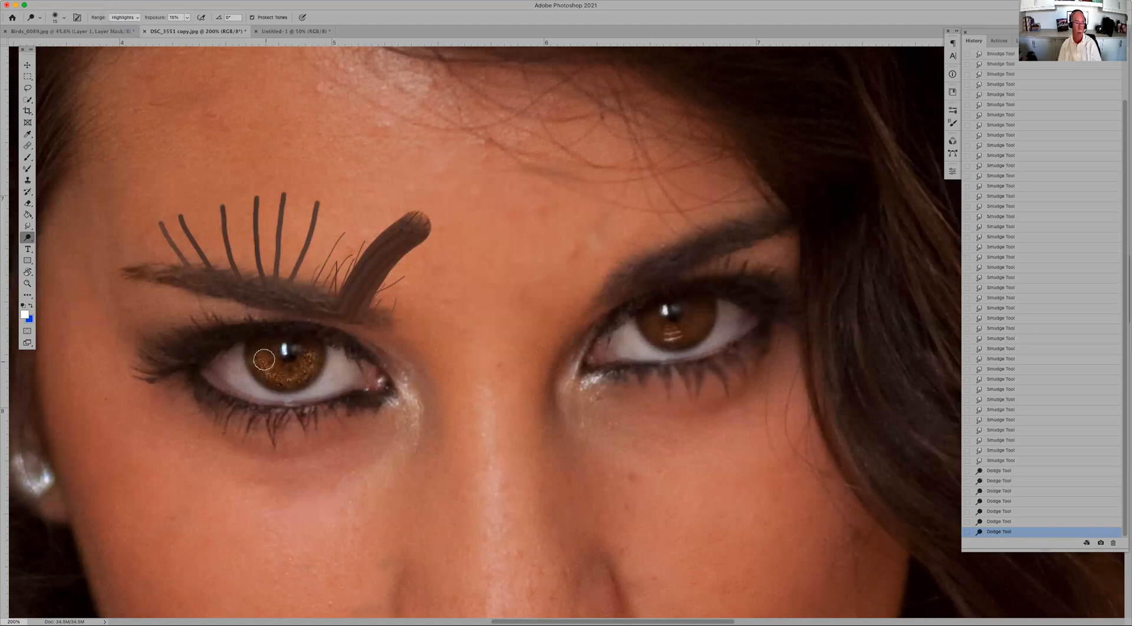
pyautogui.click(298, 392)
pyautogui.click(1008, 450)
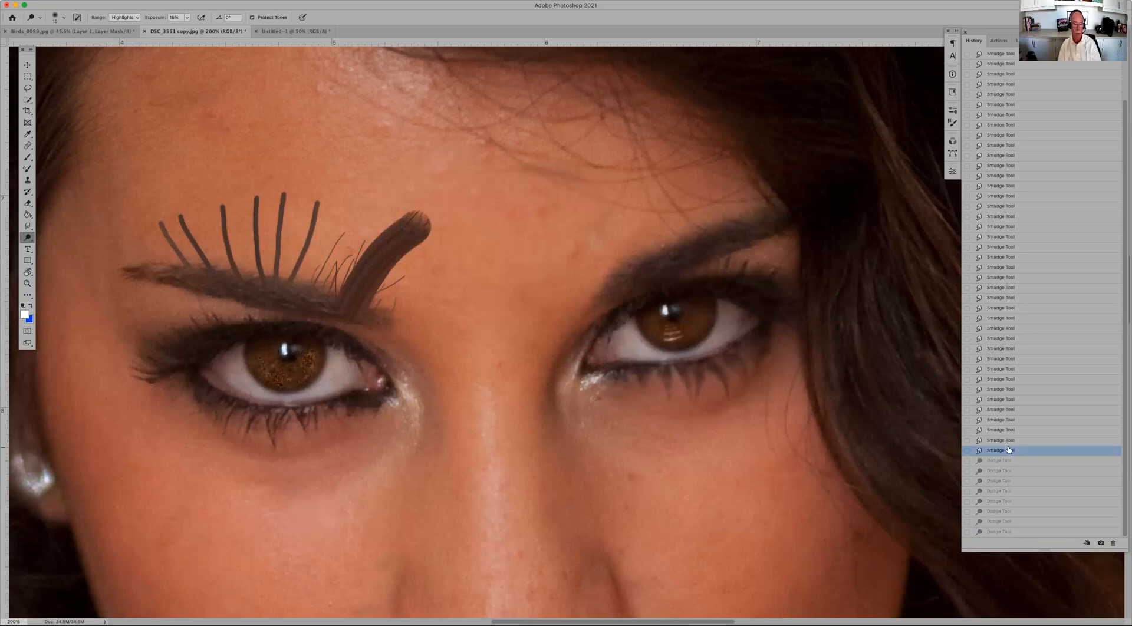
pyautogui.click(1018, 533)
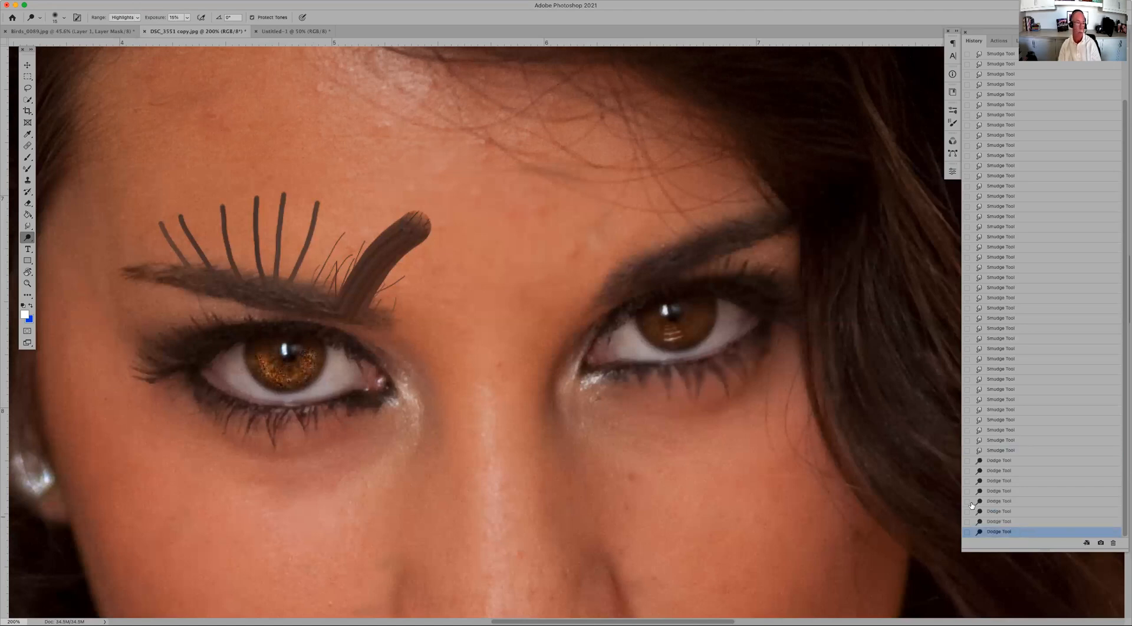
# Step: Burn the left-hand iris in the Highlights range with a reduced Burn Tool brush
pyautogui.click(27, 238)
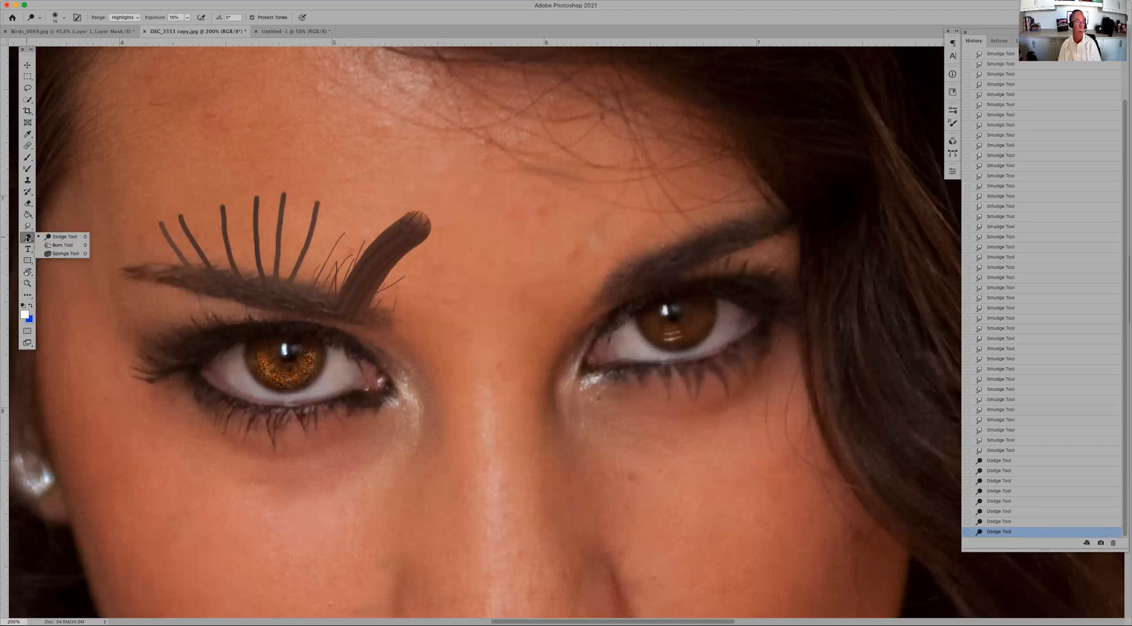
pyautogui.click(62, 246)
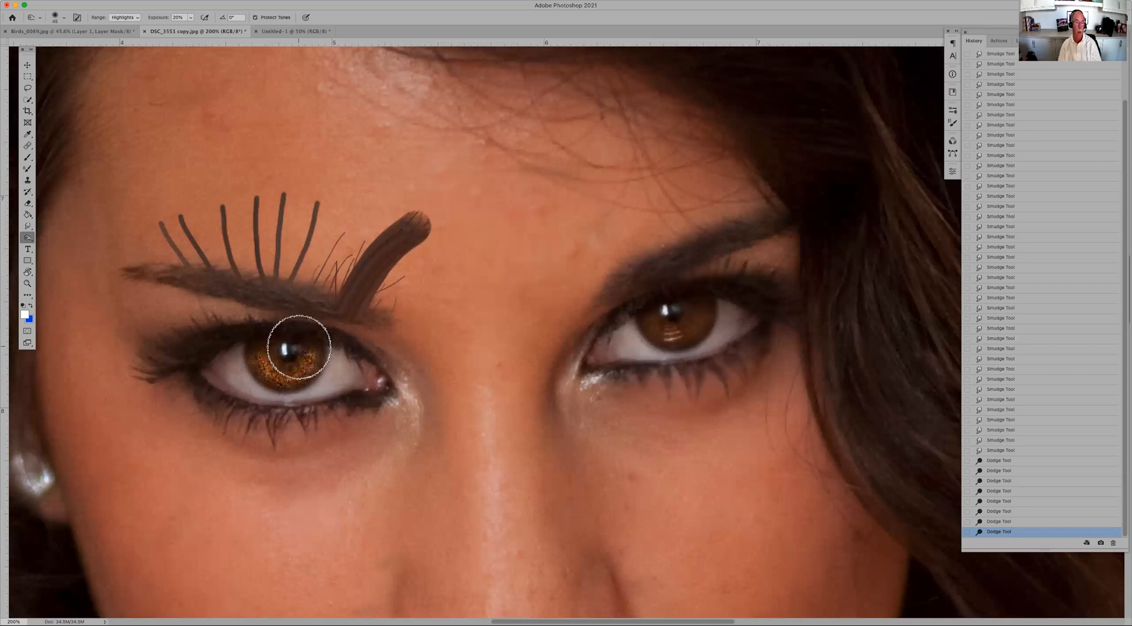
pyautogui.press('[')
pyautogui.press('[')
pyautogui.press('[')
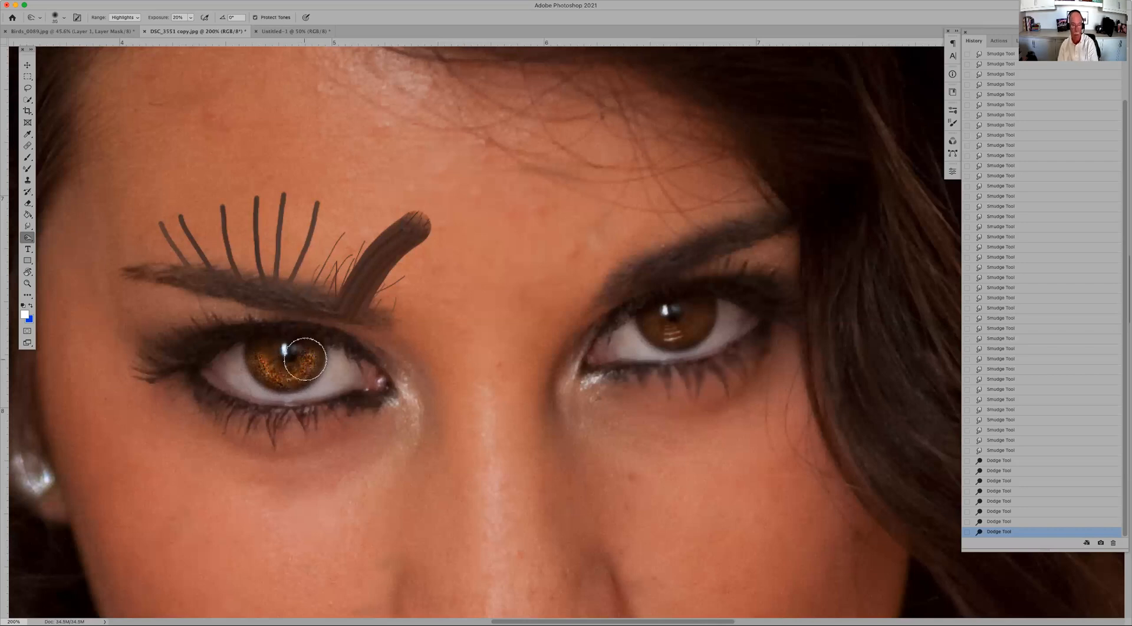
pyautogui.moveTo(309, 356)
pyautogui.mouseDown()
pyautogui.moveTo(277, 374)
pyautogui.moveTo(264, 355)
pyautogui.moveTo(263, 364)
pyautogui.moveTo(276, 359)
pyautogui.moveTo(257, 356)
pyautogui.moveTo(303, 365)
pyautogui.mouseUp()
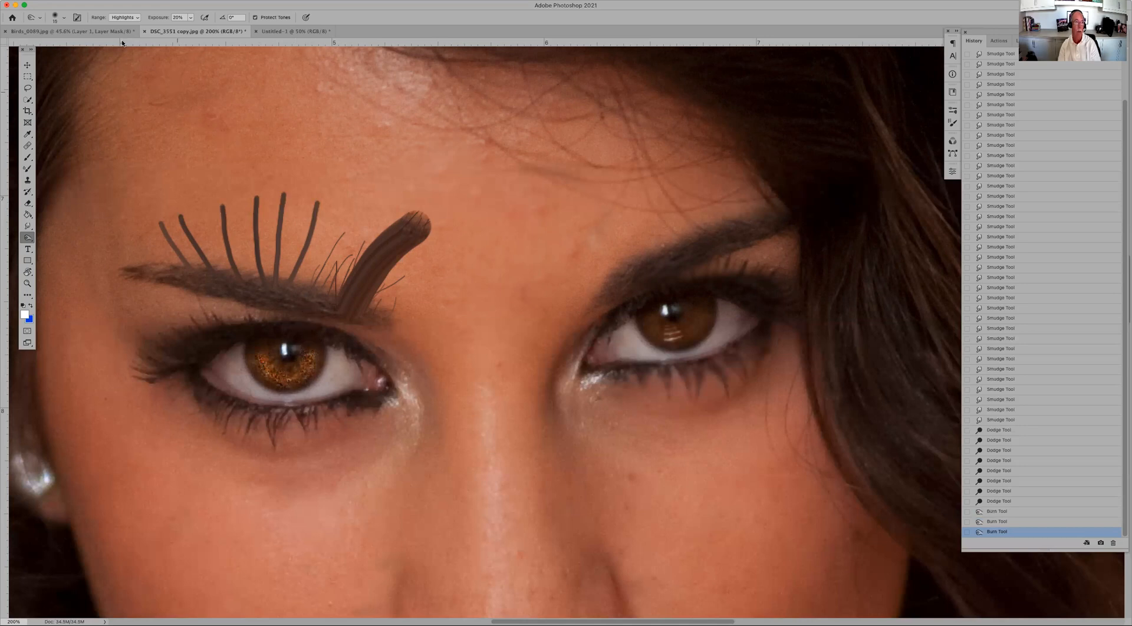
# Step: Burn the left-hand iris in the Midtones and Shadows ranges, and compare it with the last Smudge Tool history state
pyautogui.click(128, 20)
pyautogui.click(132, 10)
pyautogui.moveTo(259, 363); pyautogui.dragTo(280, 378)
pyautogui.click(135, 19)
pyautogui.click(124, 10)
pyautogui.moveTo(304, 354)
pyautogui.mouseDown()
pyautogui.moveTo(292, 372)
pyautogui.moveTo(252, 360)
pyautogui.moveTo(254, 349)
pyautogui.moveTo(320, 378)
pyautogui.moveTo(314, 358)
pyautogui.moveTo(294, 378)
pyautogui.moveTo(252, 349)
pyautogui.moveTo(314, 374)
pyautogui.mouseUp()
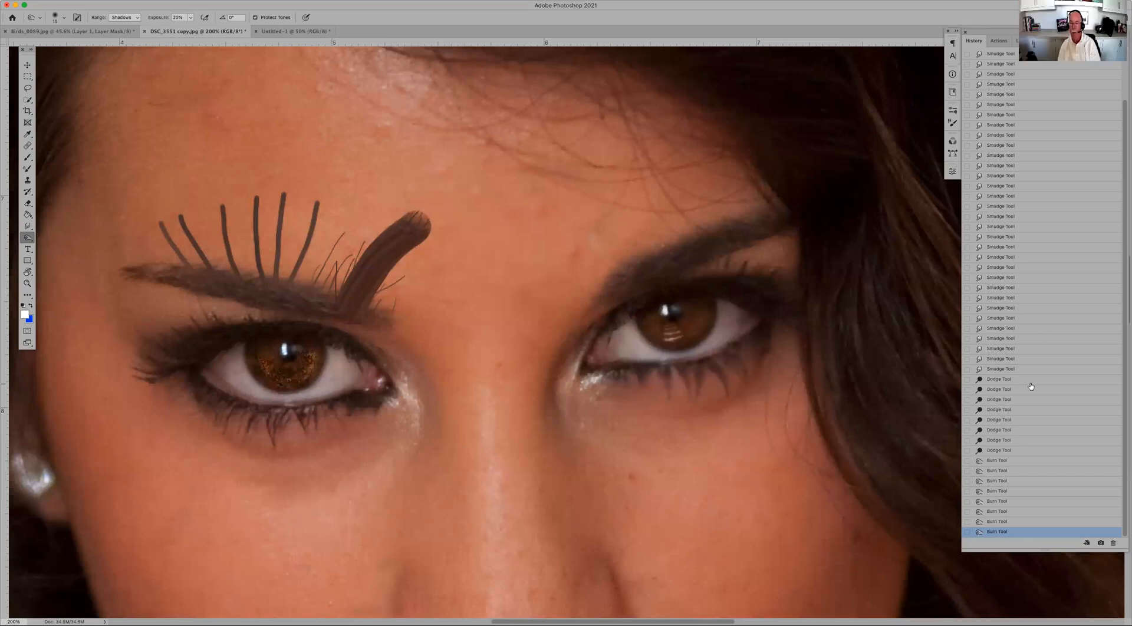
pyautogui.click(1014, 370)
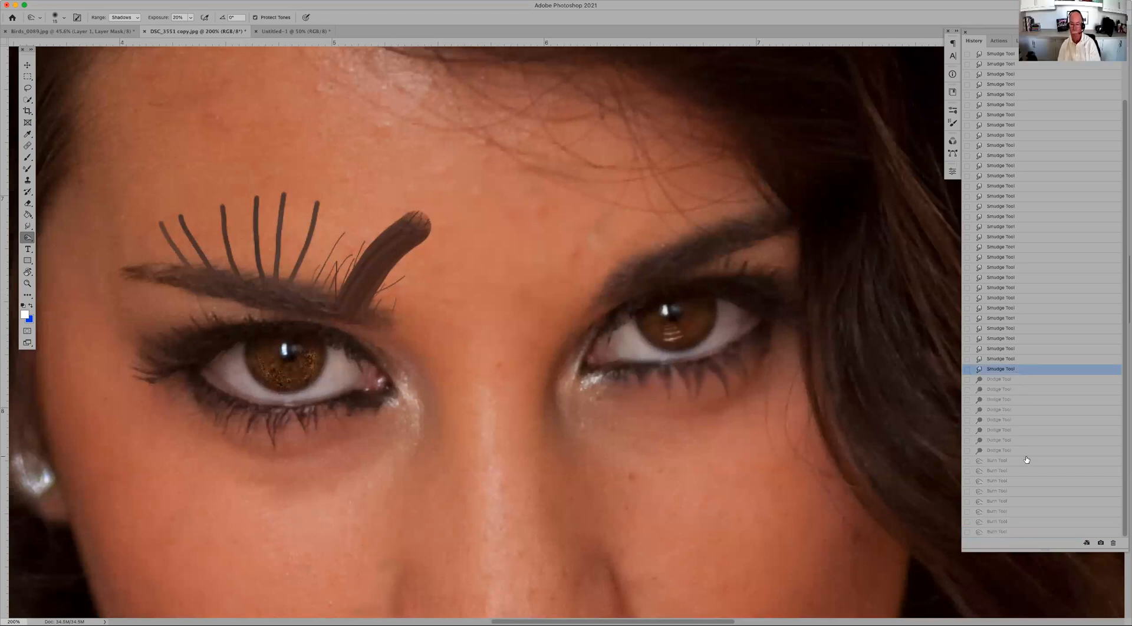
pyautogui.click(1013, 533)
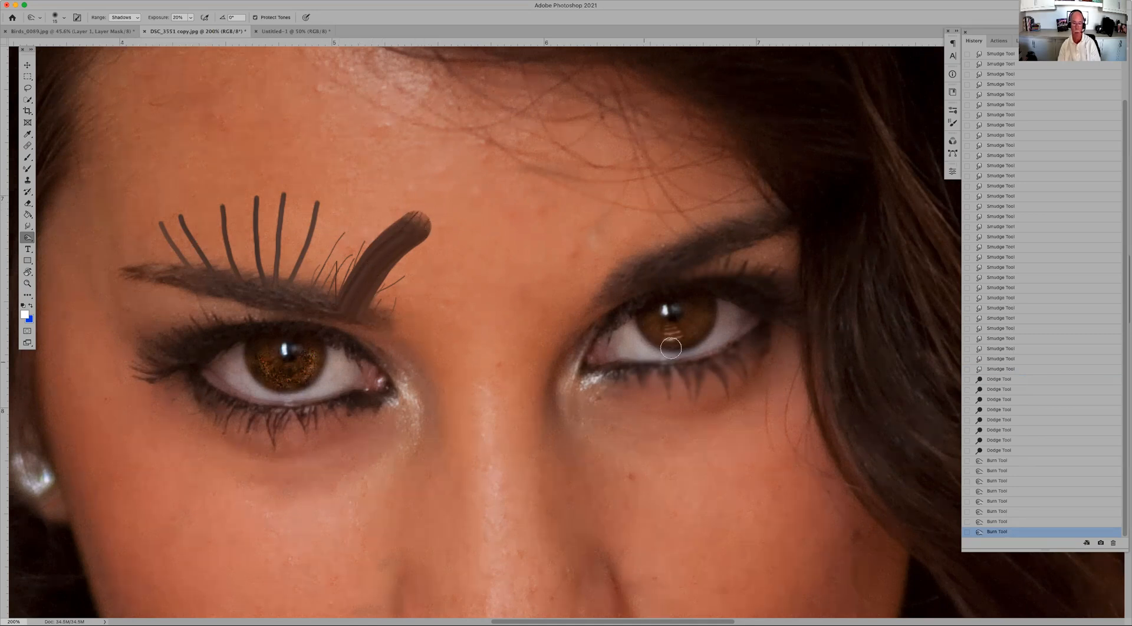
# Step: Add a new layer above the Background in Overlay mode, filled with the Overlay-neutral color (50% gray)
pyautogui.moveTo(635, 285); pyautogui.dragTo(433, 286)
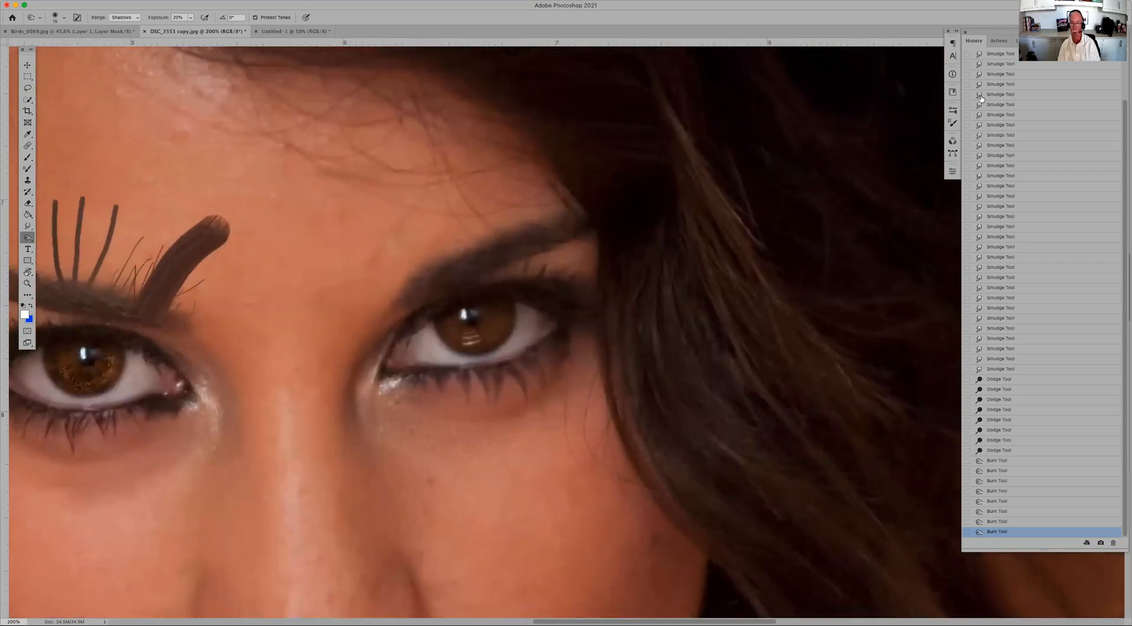
pyautogui.click(1023, 40)
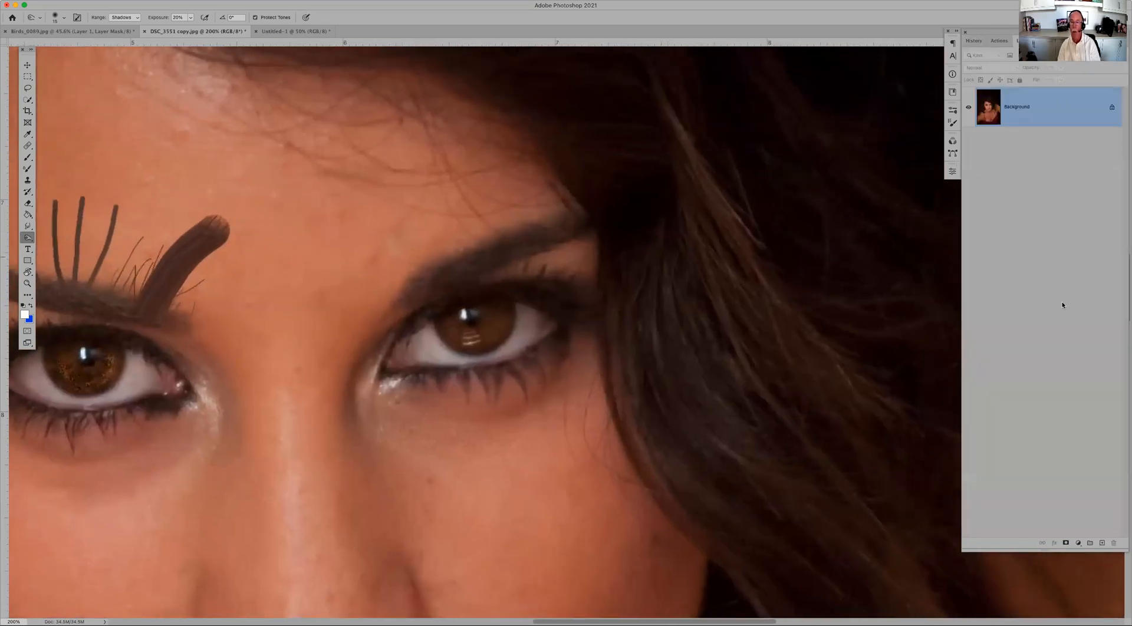
pyautogui.keyDown('alt'); pyautogui.click(1102, 543); pyautogui.keyUp('alt')
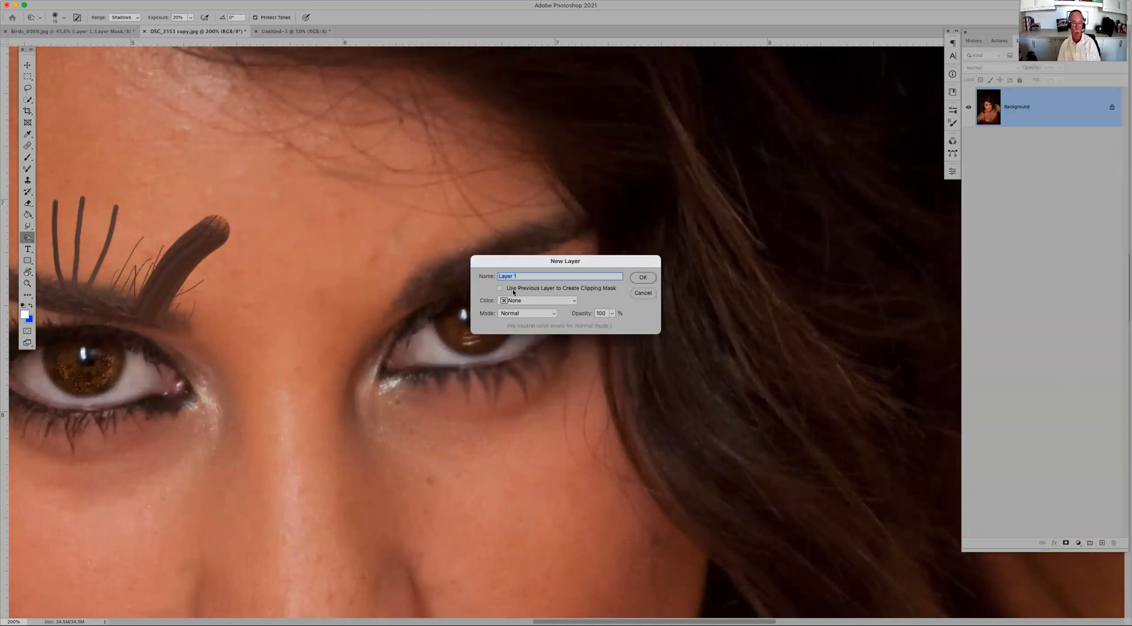
pyautogui.click(550, 313)
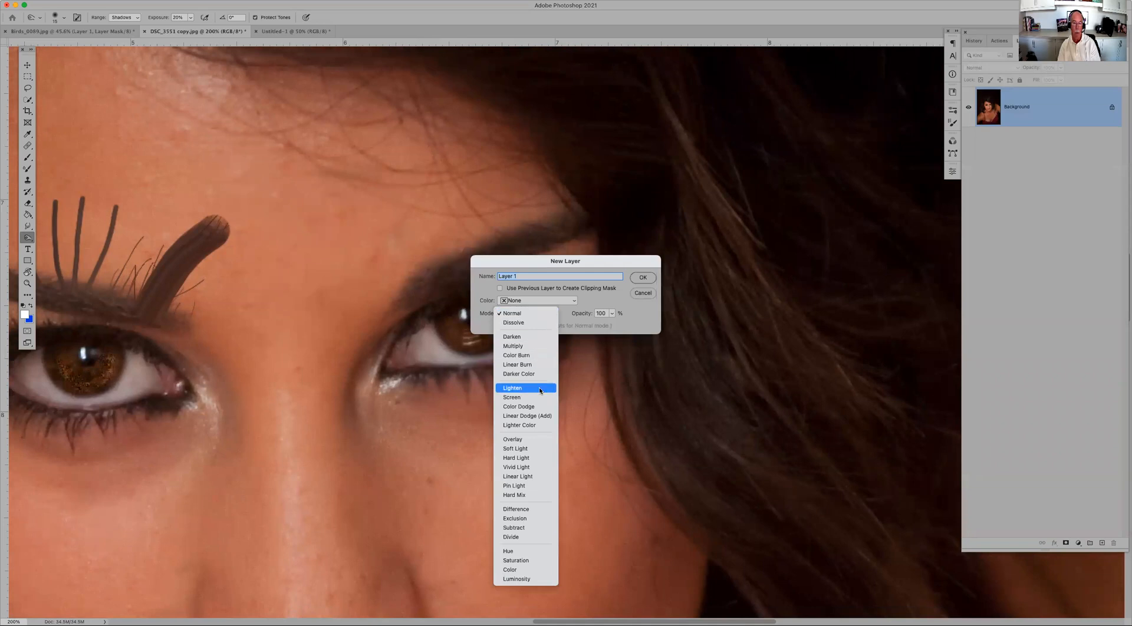
pyautogui.click(533, 441)
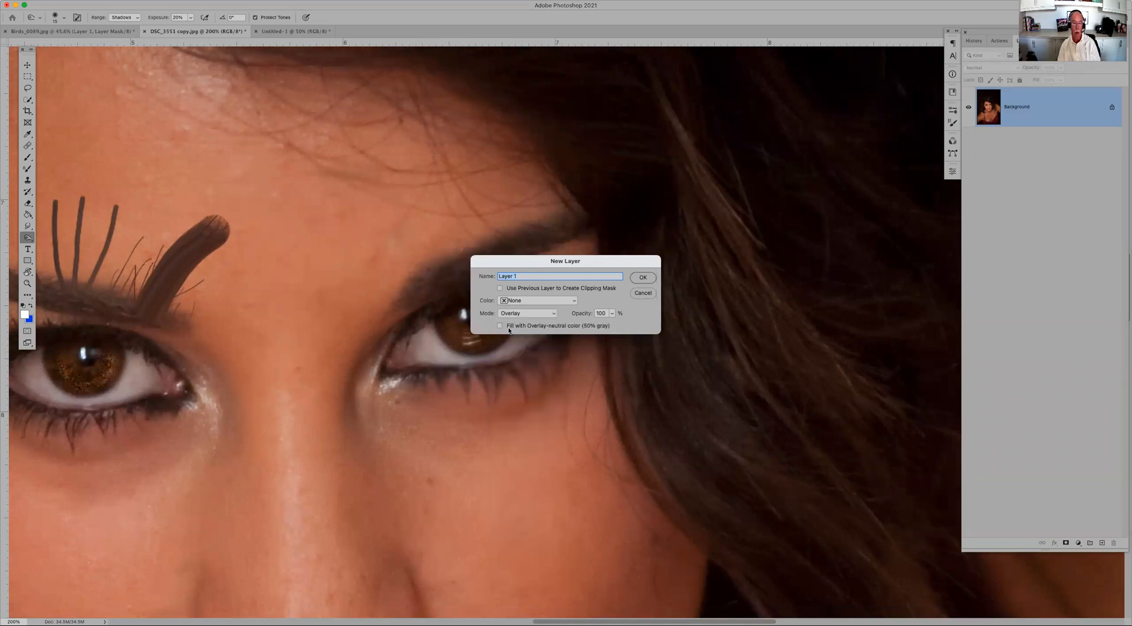
pyautogui.click(499, 326)
pyautogui.click(643, 277)
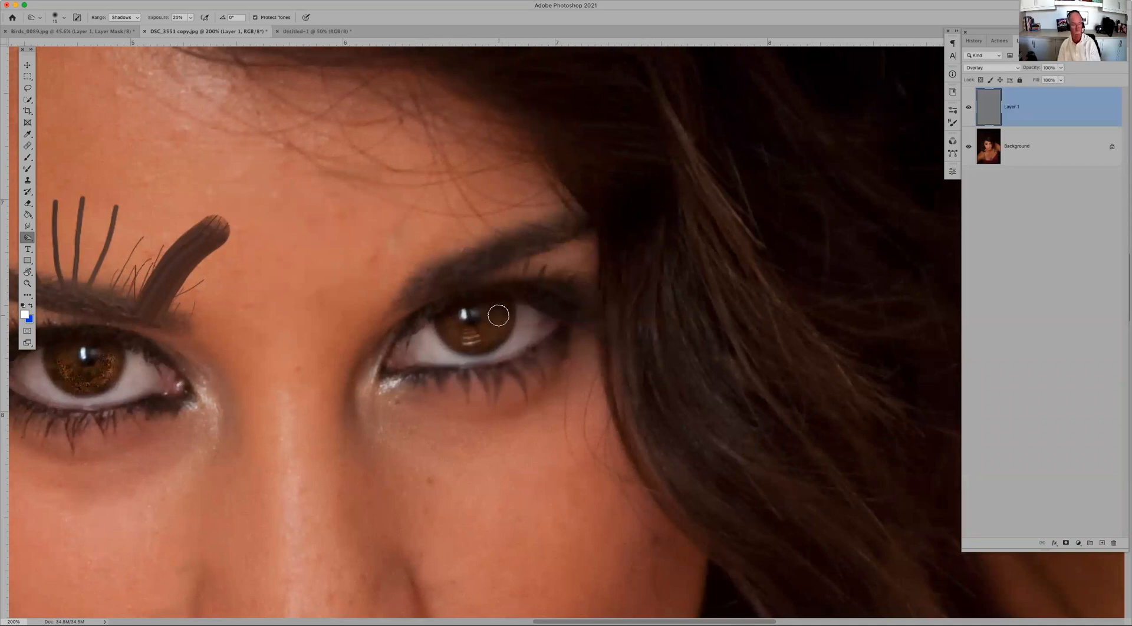
# Step: Paint white over the right-hand eye on the gray Overlay layer with a smaller Brush at 10% opacity
pyautogui.press('b')
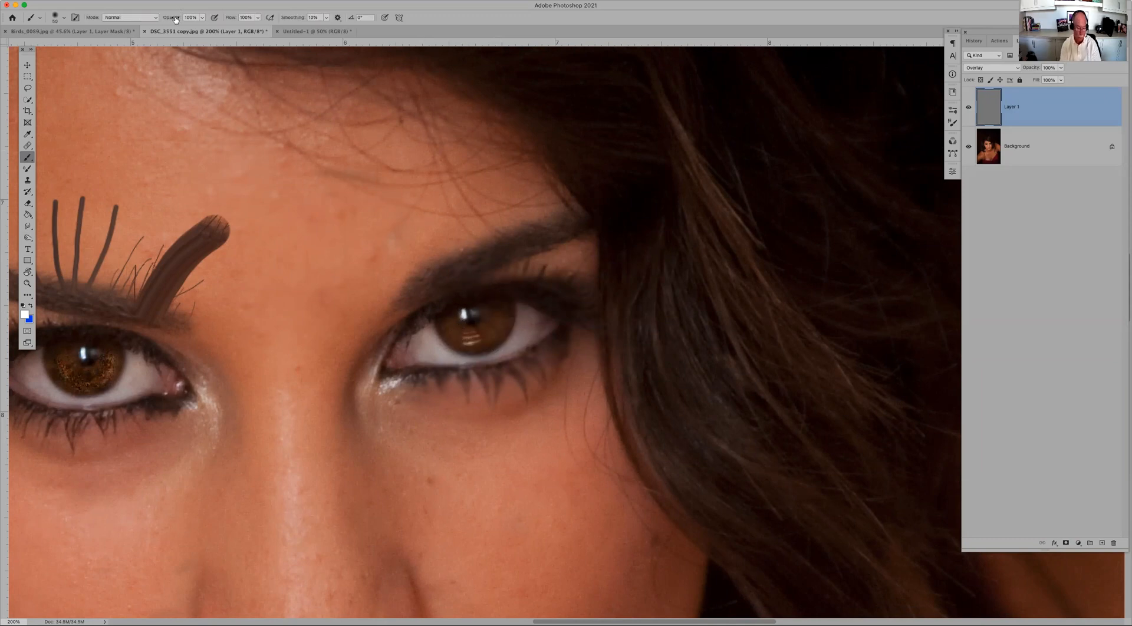
pyautogui.press('1')
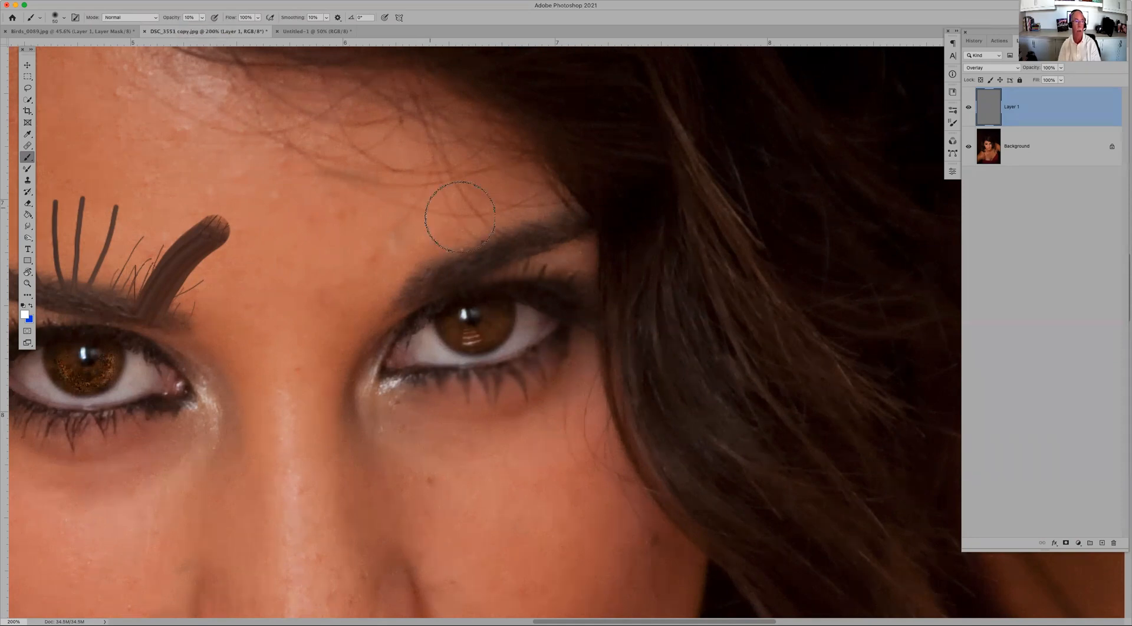
pyautogui.press('[')
pyautogui.press('[')
pyautogui.press('[')
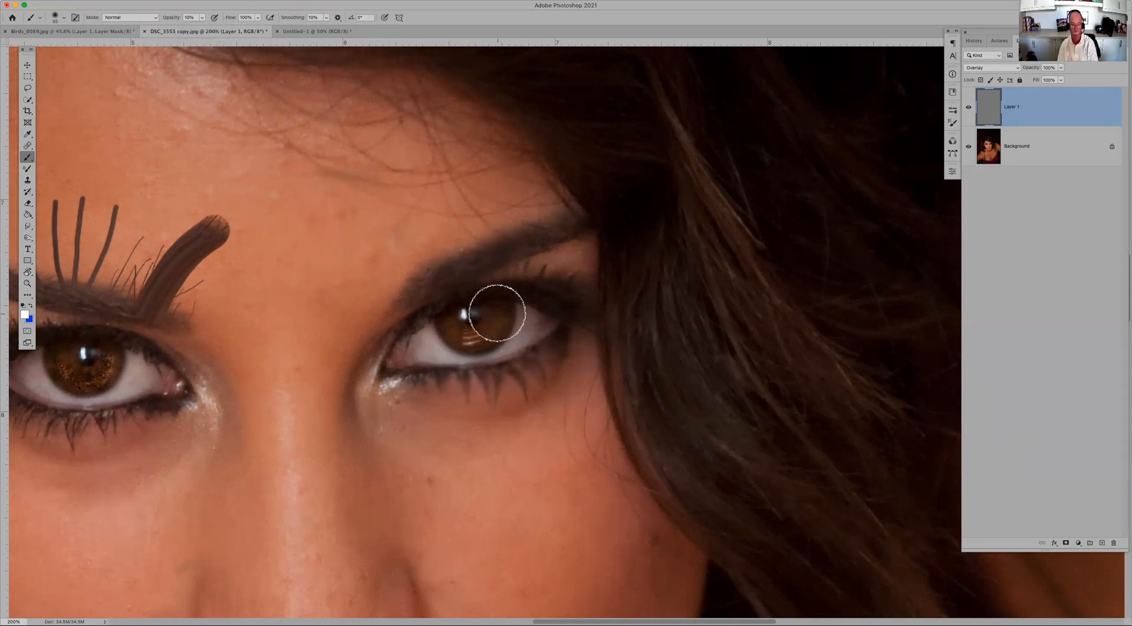
pyautogui.moveTo(490, 328)
pyautogui.mouseDown()
pyautogui.moveTo(459, 334)
pyautogui.moveTo(448, 320)
pyautogui.moveTo(485, 335)
pyautogui.moveTo(499, 307)
pyautogui.moveTo(526, 318)
pyautogui.moveTo(518, 337)
pyautogui.moveTo(536, 320)
pyautogui.moveTo(451, 360)
pyautogui.moveTo(416, 333)
pyautogui.moveTo(445, 355)
pyautogui.moveTo(427, 355)
pyautogui.moveTo(424, 332)
pyautogui.moveTo(411, 348)
pyautogui.moveTo(505, 344)
pyautogui.moveTo(533, 323)
pyautogui.moveTo(531, 310)
pyautogui.moveTo(522, 338)
pyautogui.mouseUp()
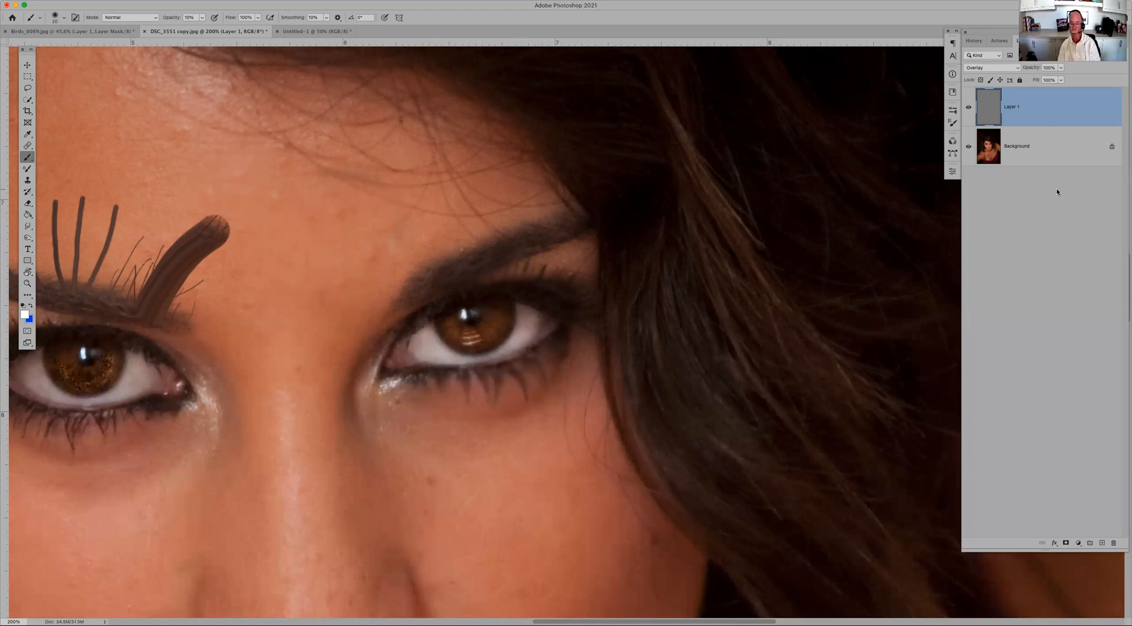
# Step: Toggle the visibility of the gray Overlay layer to compare the right-hand eye before and after brightening
pyautogui.click(968, 108)
pyautogui.click(969, 107)
pyautogui.click(968, 108)
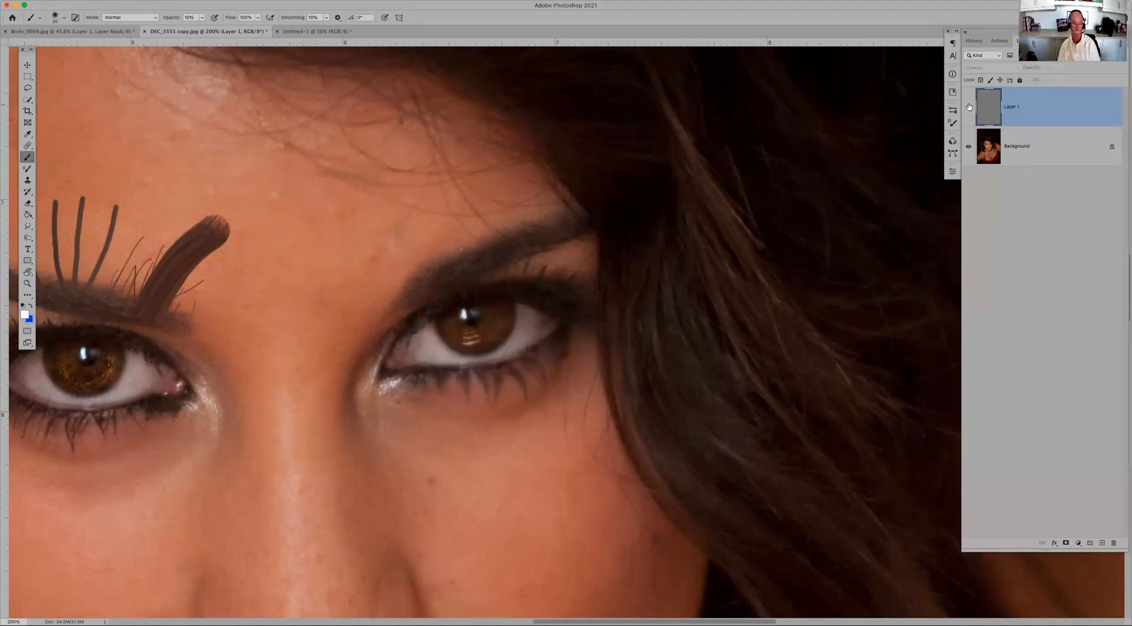
pyautogui.click(969, 107)
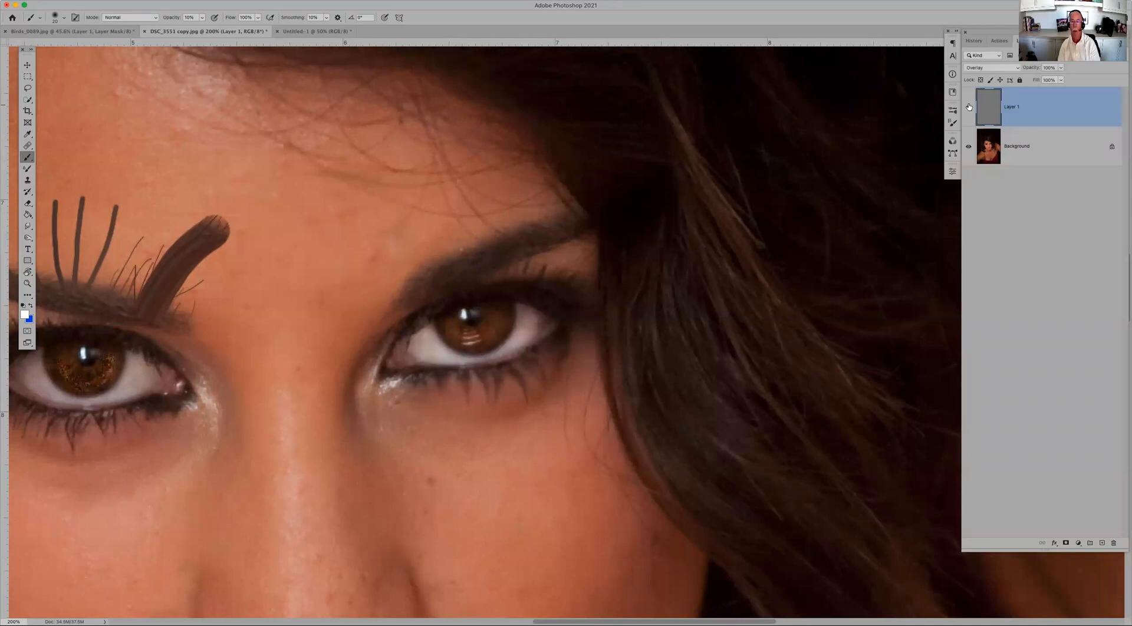
pyautogui.click(968, 107)
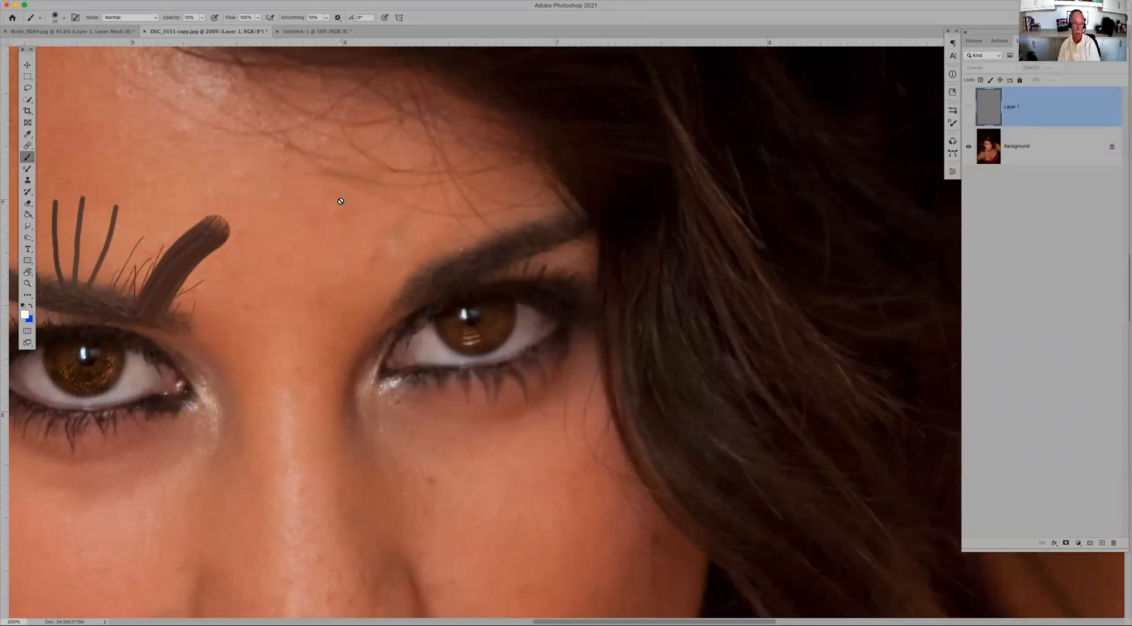
pyautogui.click(969, 108)
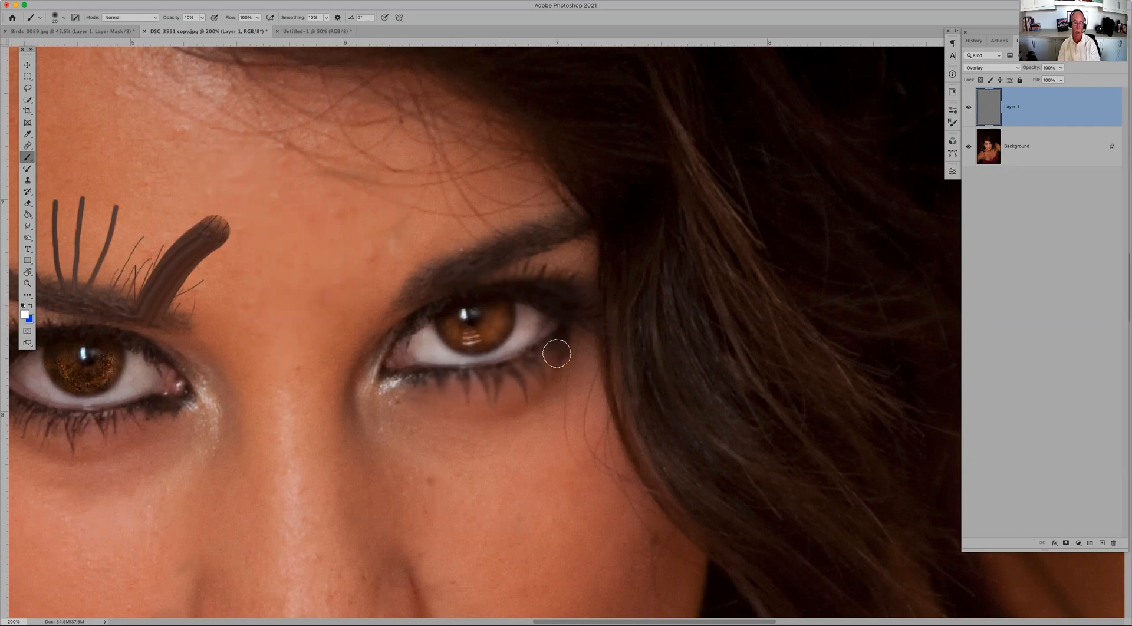
# Step: Choose the Sponge Tool and delete the gray Overlay layer above the Background
pyautogui.scroll(-1, 490, 332)
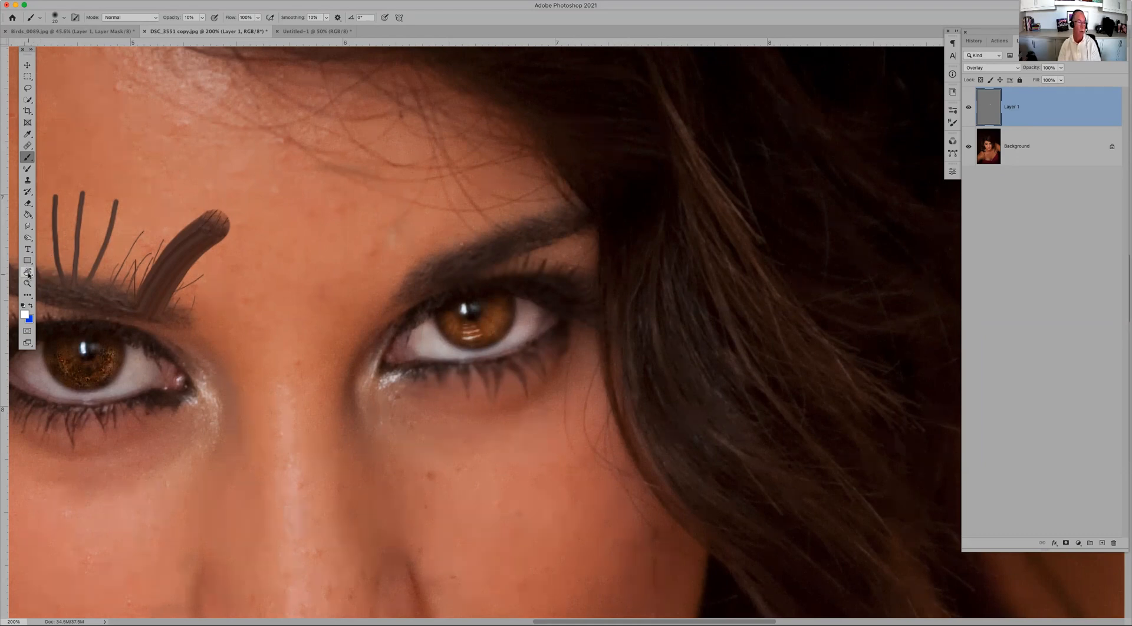
pyautogui.click(27, 239)
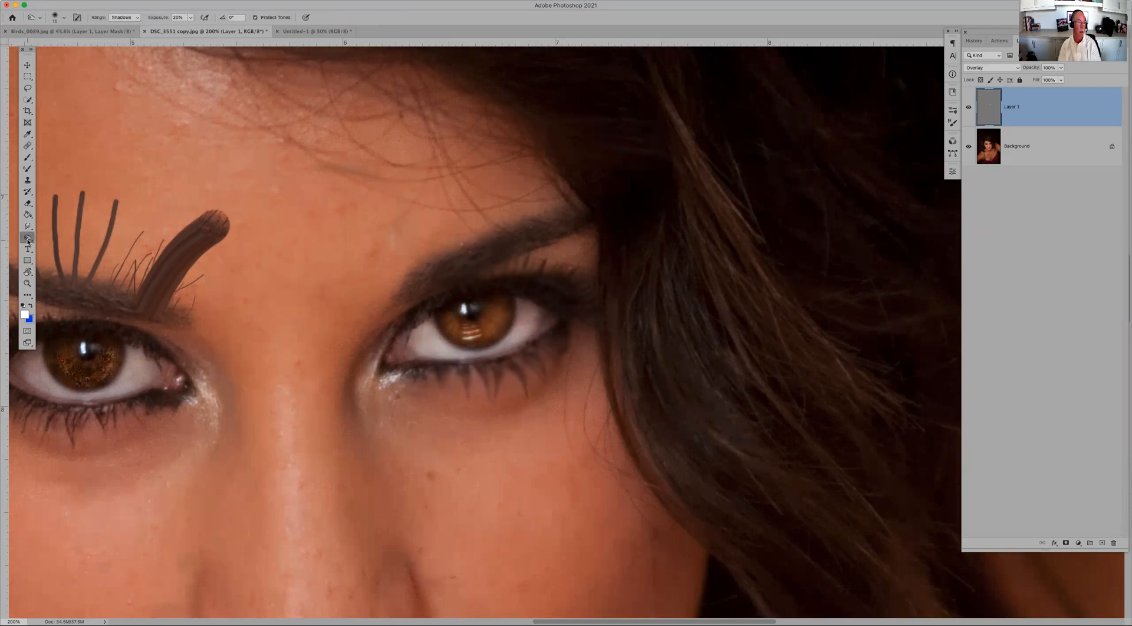
pyautogui.click(27, 239)
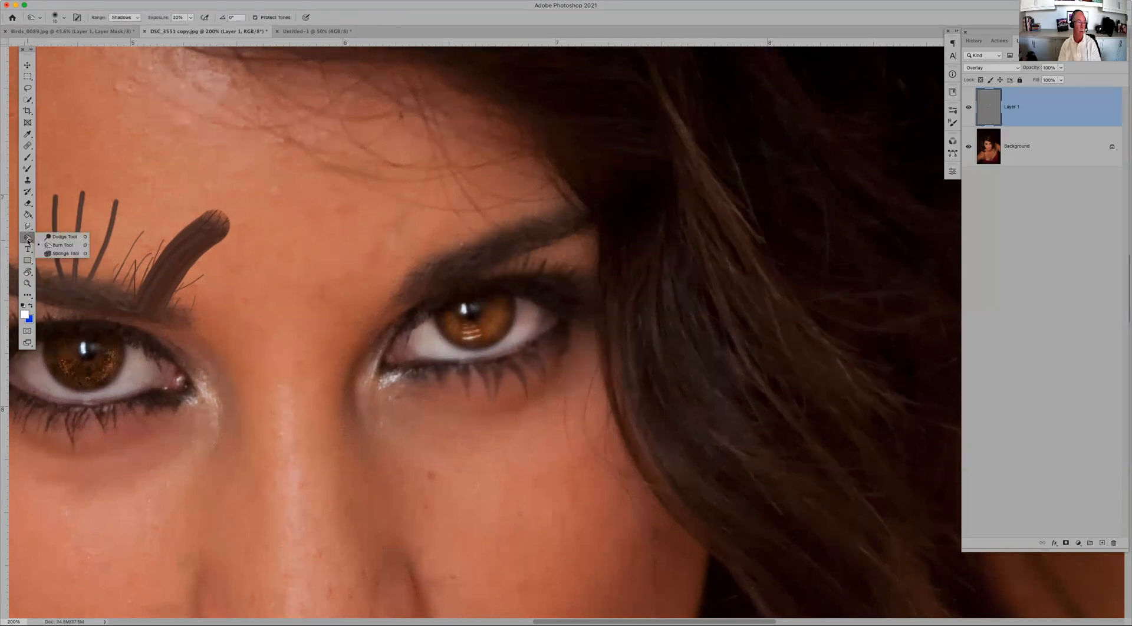
pyautogui.click(61, 254)
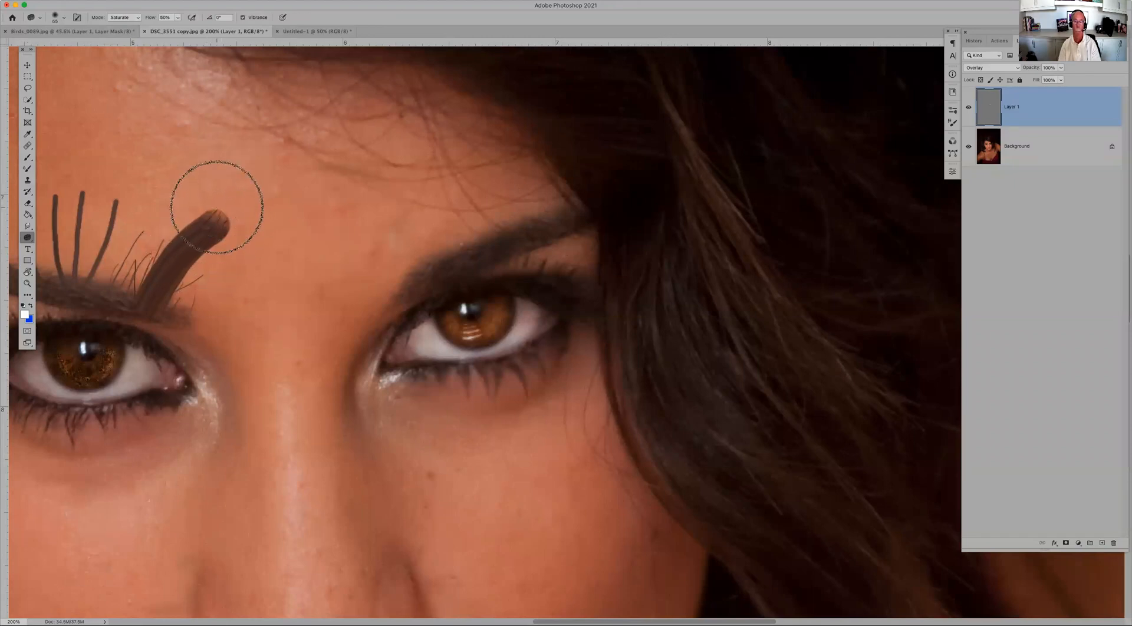
pyautogui.moveTo(1029, 112); pyautogui.dragTo(1114, 543)
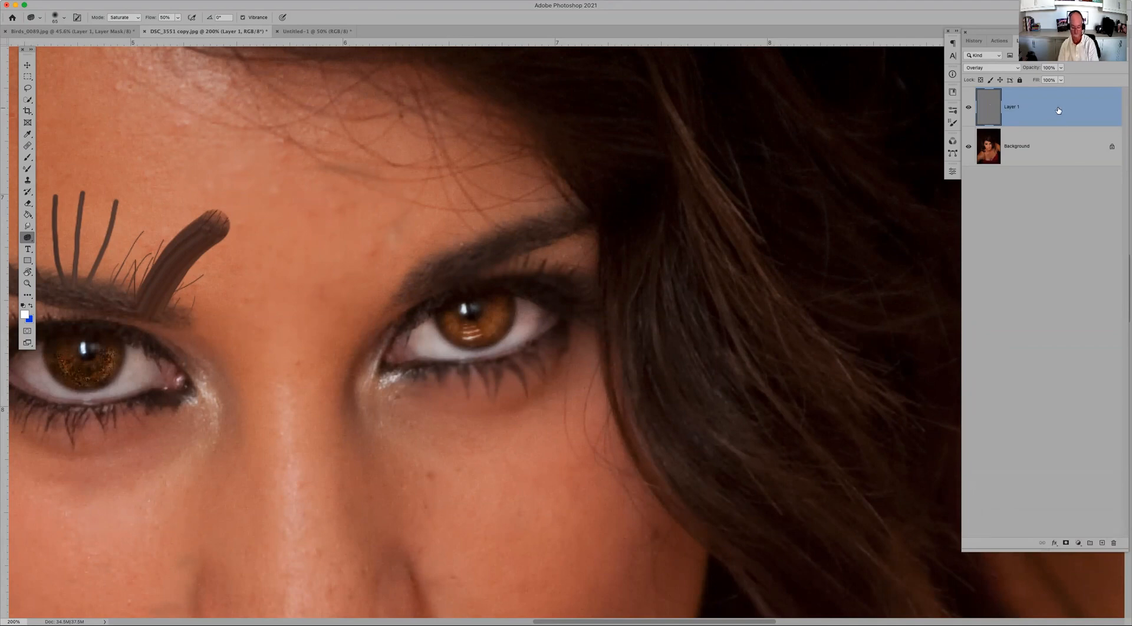
pyautogui.press('Delete')
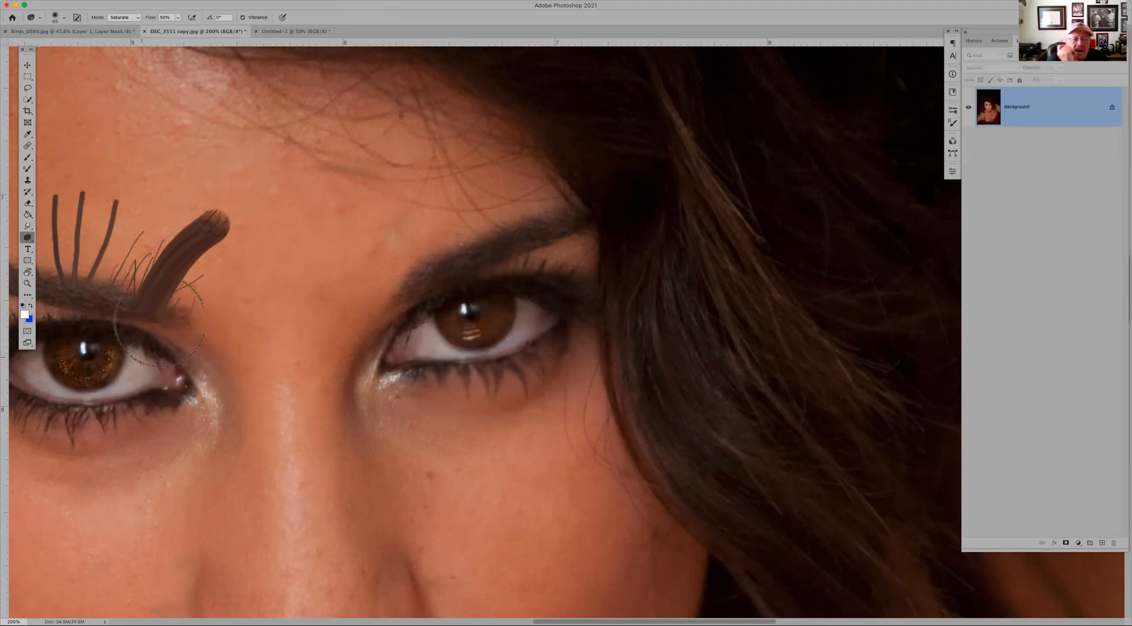
# Step: Try saturating the forehead around the thick painted brow stroke with the Sponge Tool at 50% flow, and undo the strokes
pyautogui.moveTo(203, 240); pyautogui.dragTo(214, 225)
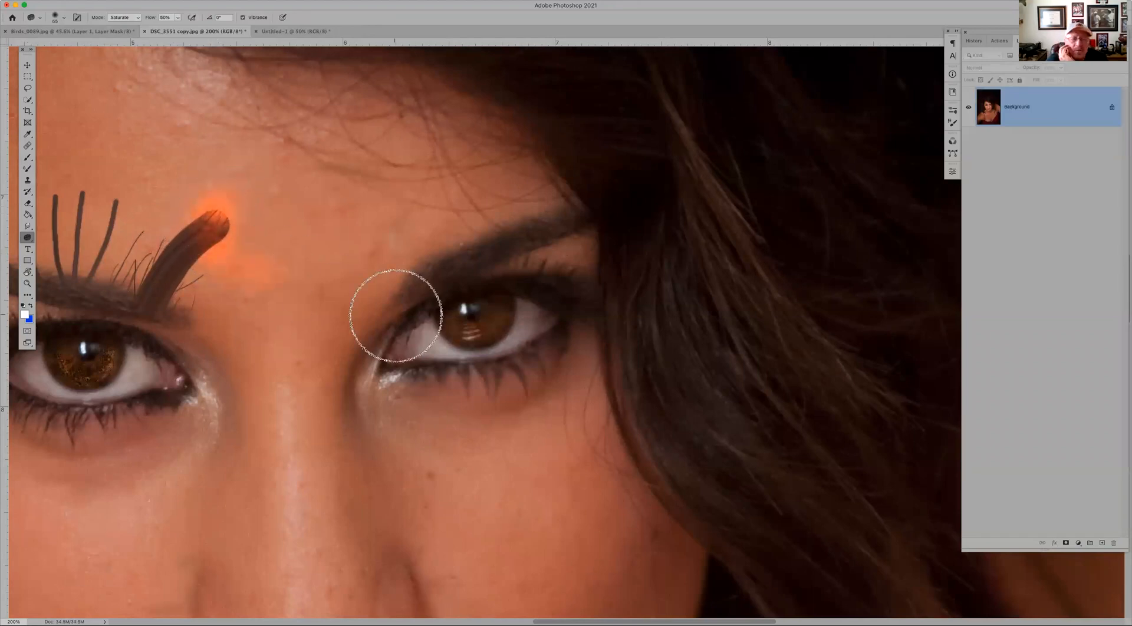
pyautogui.press('super+z')
pyautogui.press('super+z')
pyautogui.press('super+z')
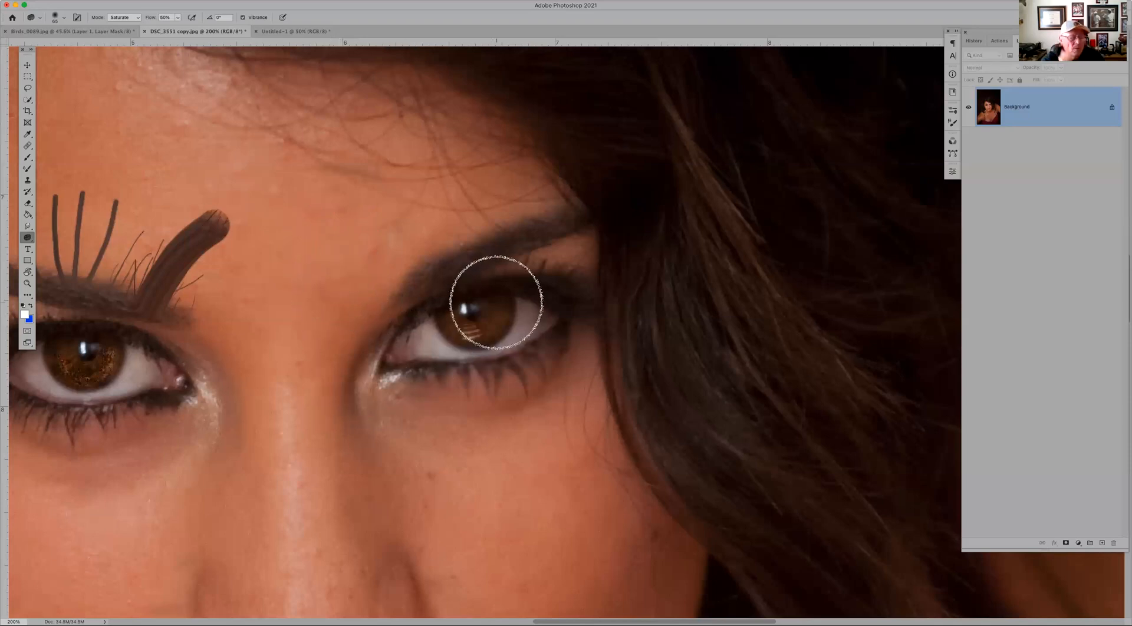
# Step: Saturate the right-hand iris with a smaller Sponge brush at 50% flow, and review the result on the whole portrait
pyautogui.moveTo(447, 324)
pyautogui.mouseDown()
pyautogui.moveTo(489, 310)
pyautogui.moveTo(455, 328)
pyautogui.mouseUp()
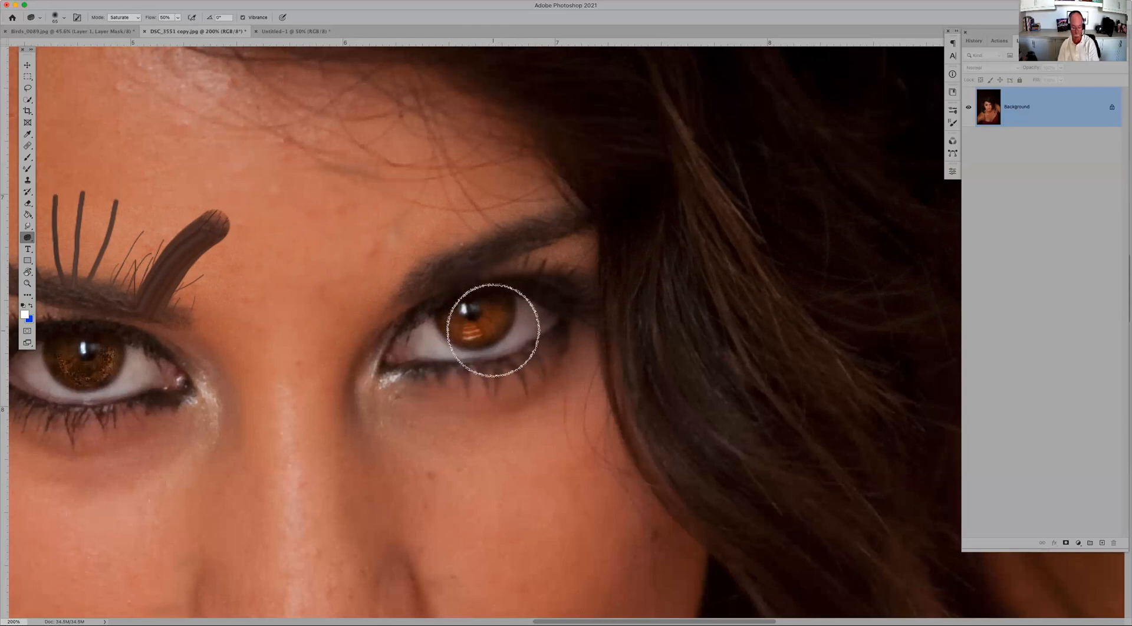
pyautogui.press('[')
pyautogui.press('[')
pyautogui.press('[')
pyautogui.press('[')
pyautogui.moveTo(495, 306)
pyautogui.mouseDown()
pyautogui.moveTo(472, 333)
pyautogui.moveTo(447, 322)
pyautogui.moveTo(479, 315)
pyautogui.mouseUp()
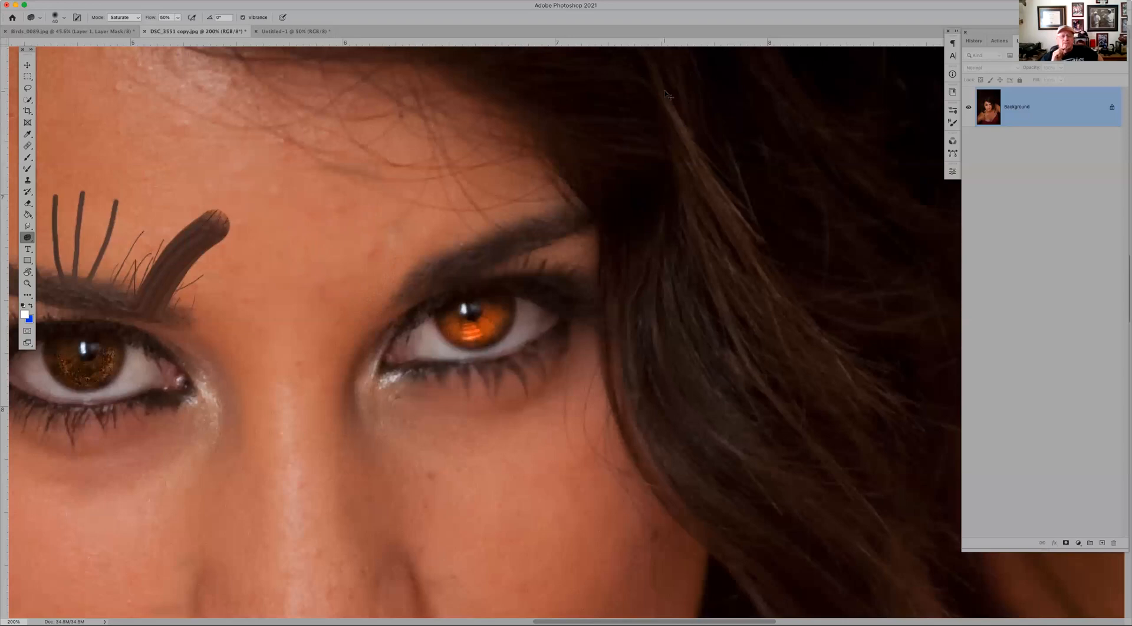
pyautogui.press('super+0')
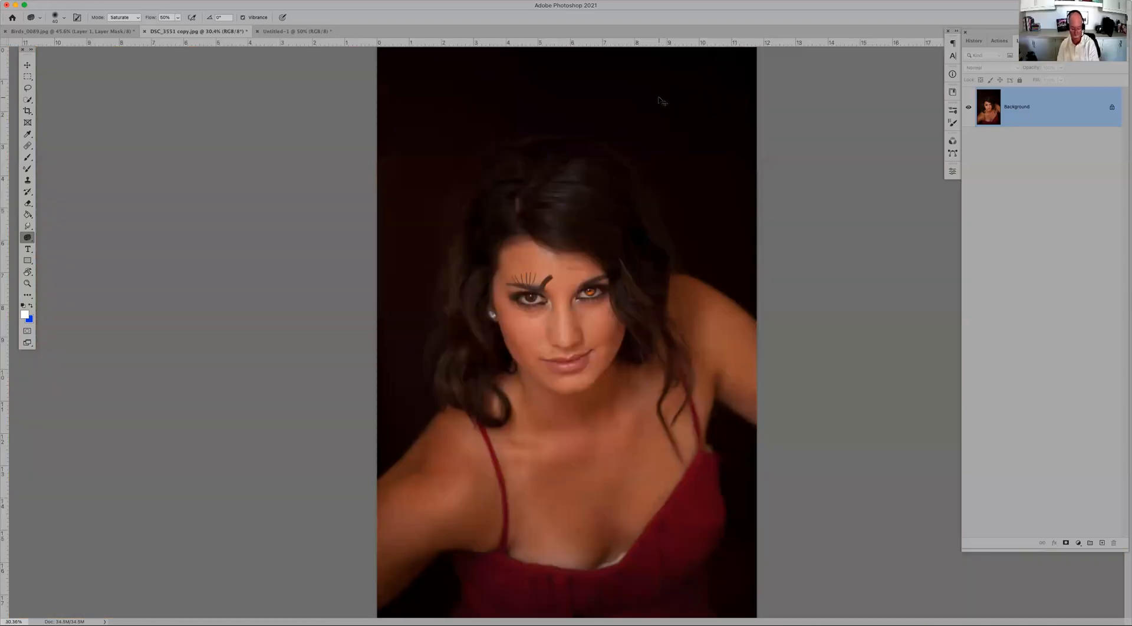
pyautogui.press('super+minus')
pyautogui.press('super+equal')
pyautogui.press('super+equal')
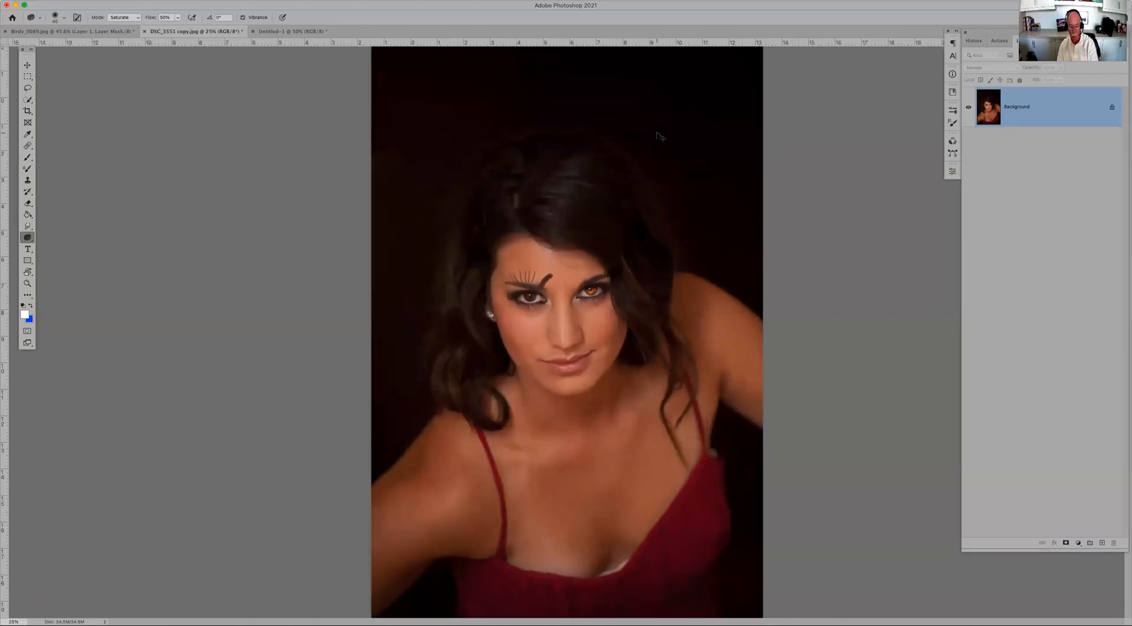
pyautogui.press('super+equal')
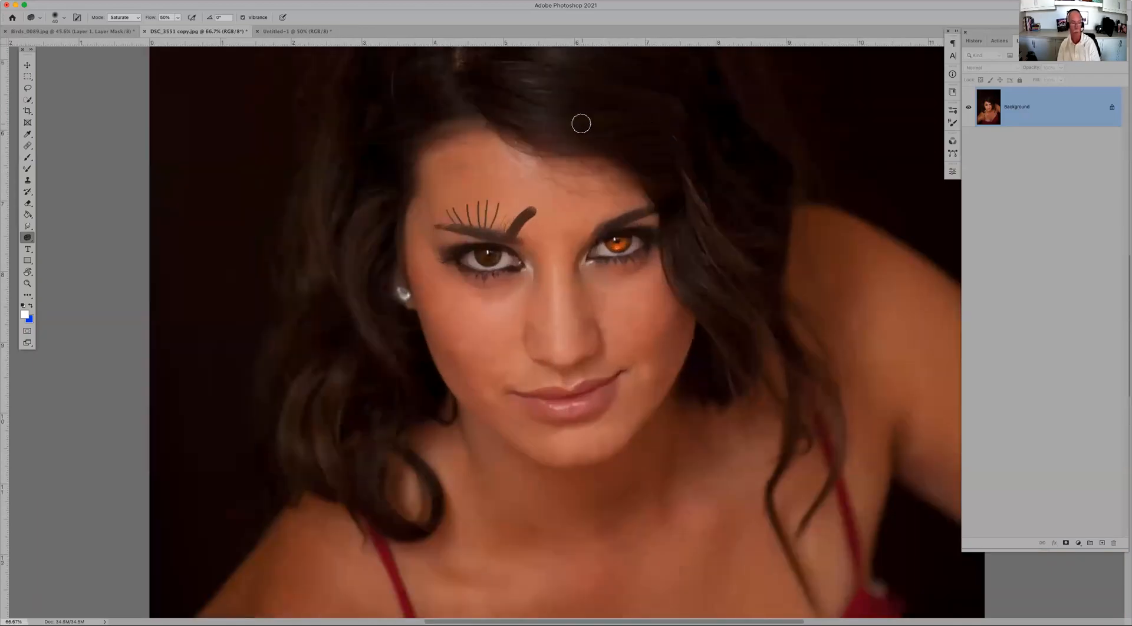
# Step: Add a centered horizontal text box with the "Lorem ipsum" placeholder over the hair and forehead on the portrait's left-hand side
pyautogui.click(28, 238)
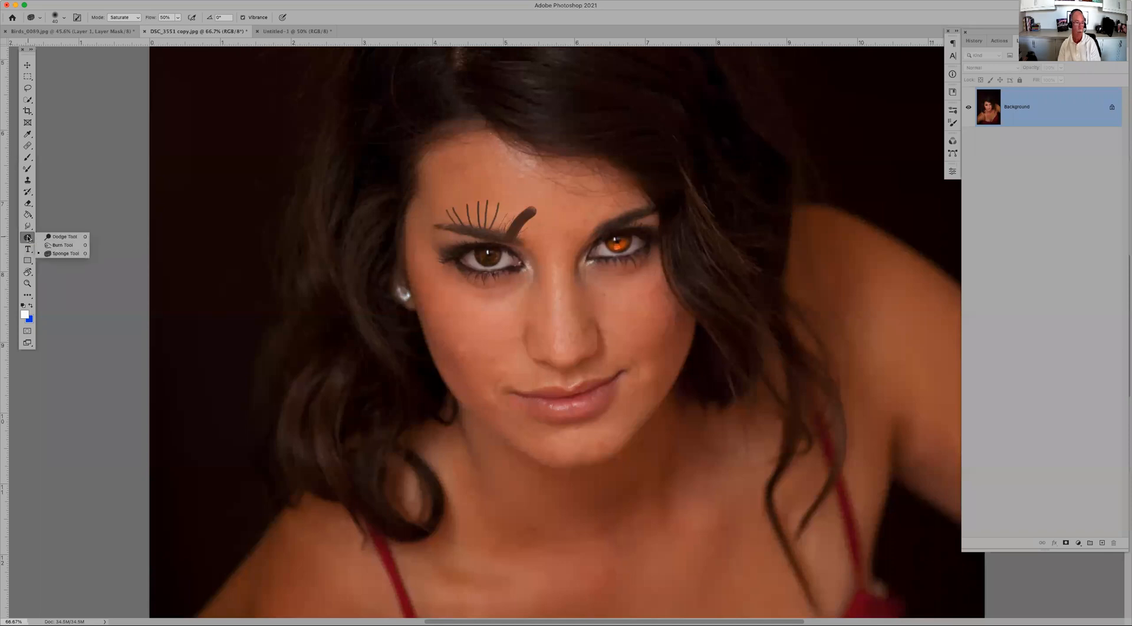
pyautogui.click(47, 233)
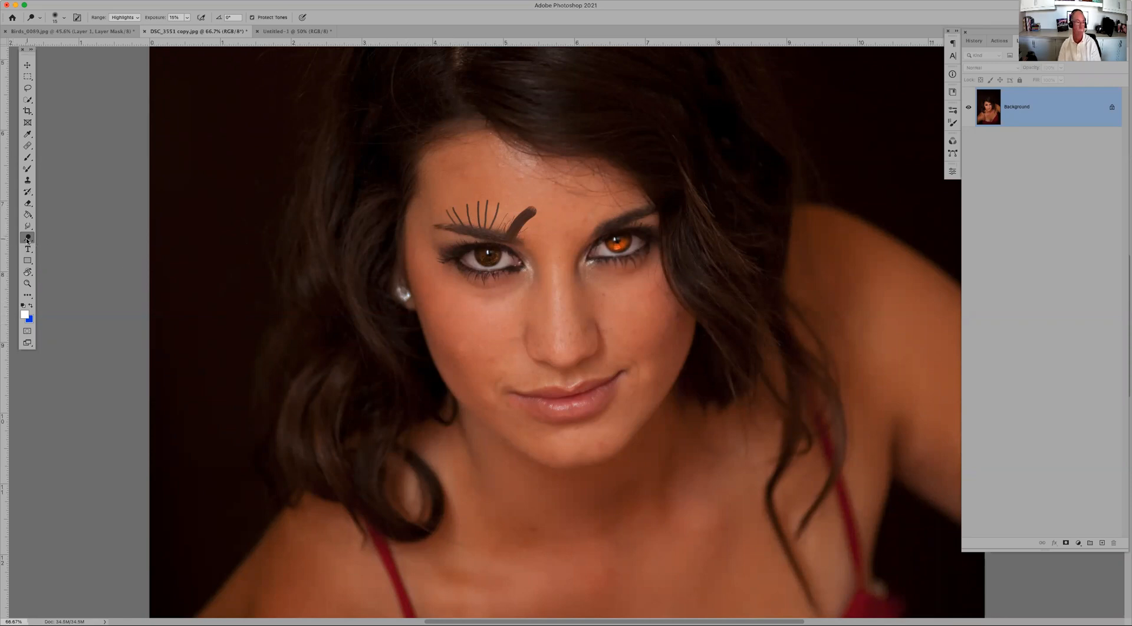
pyautogui.rightClick(27, 240)
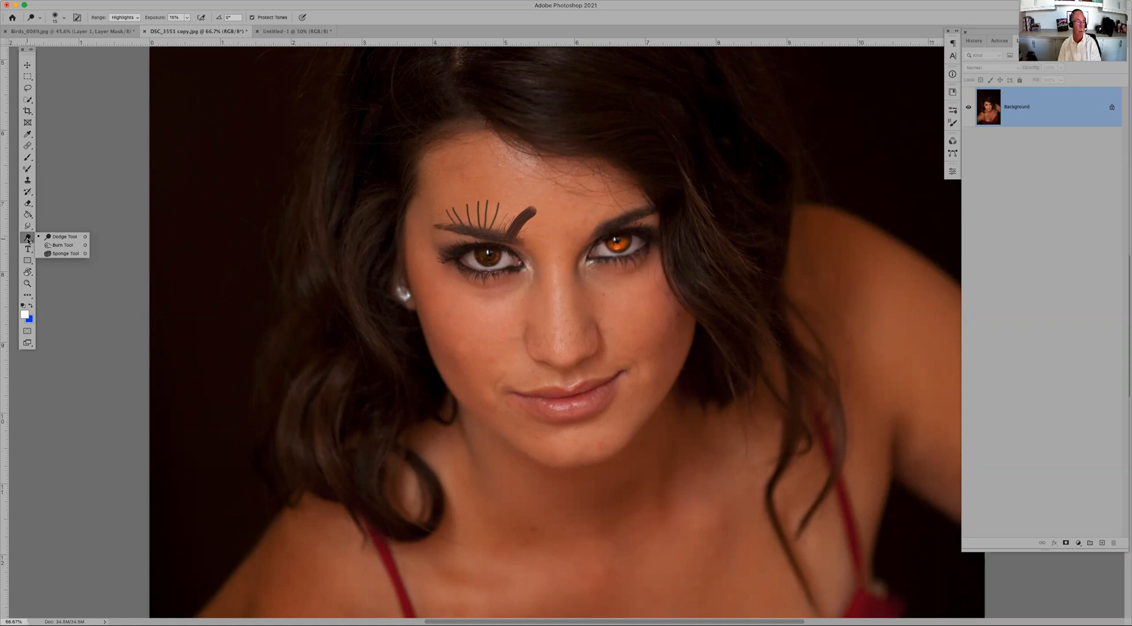
pyautogui.click(30, 253)
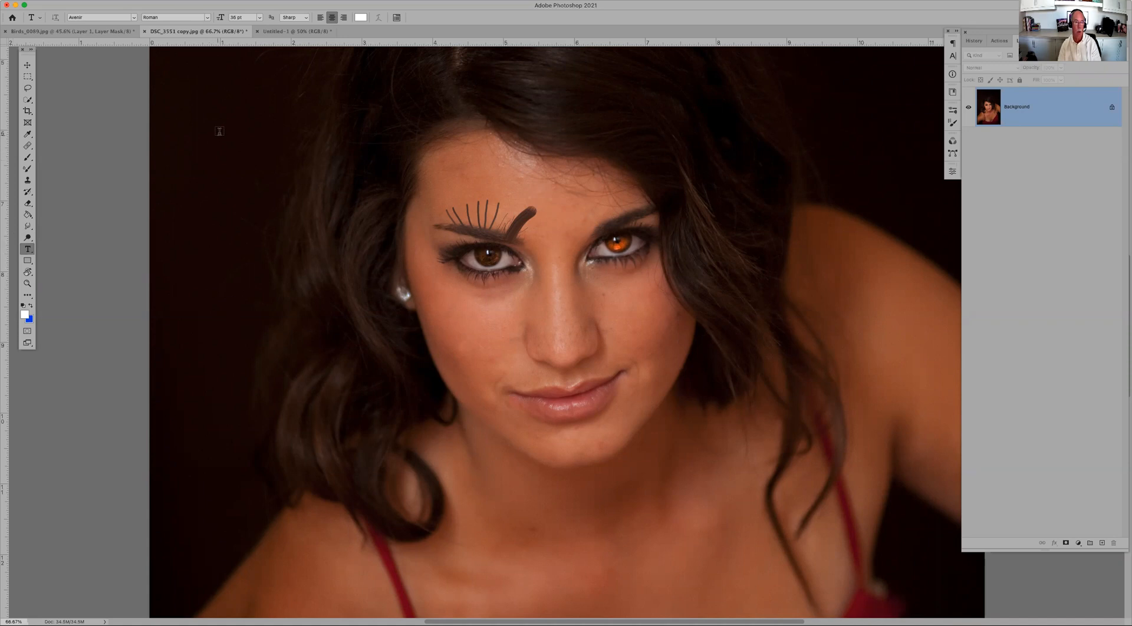
pyautogui.moveTo(220, 131); pyautogui.dragTo(501, 241)
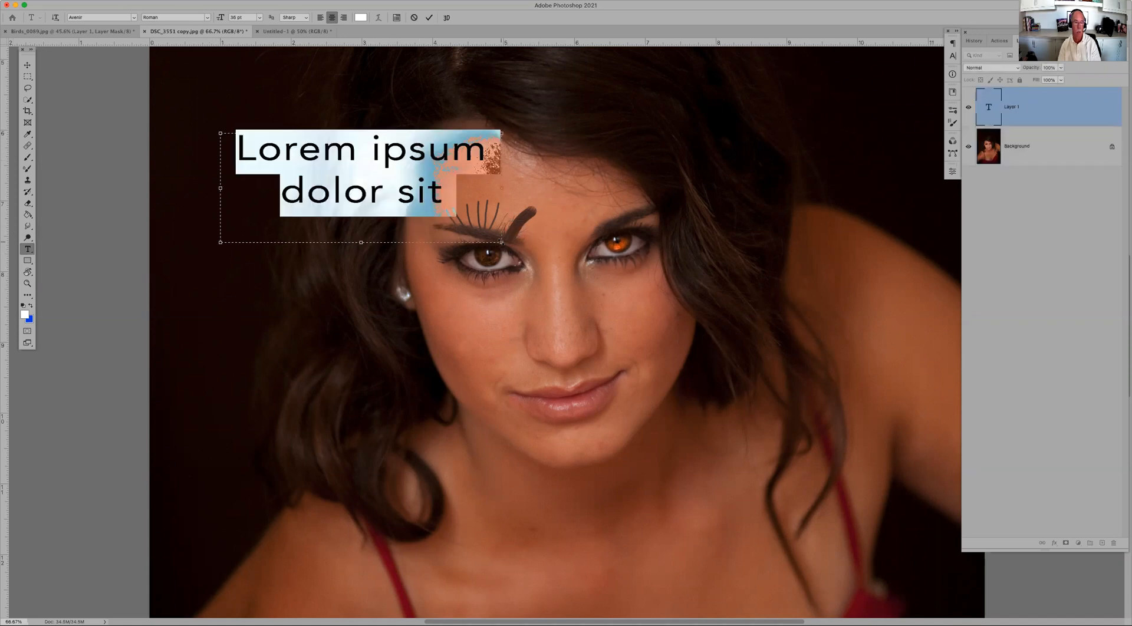
pyautogui.press('super+Return')
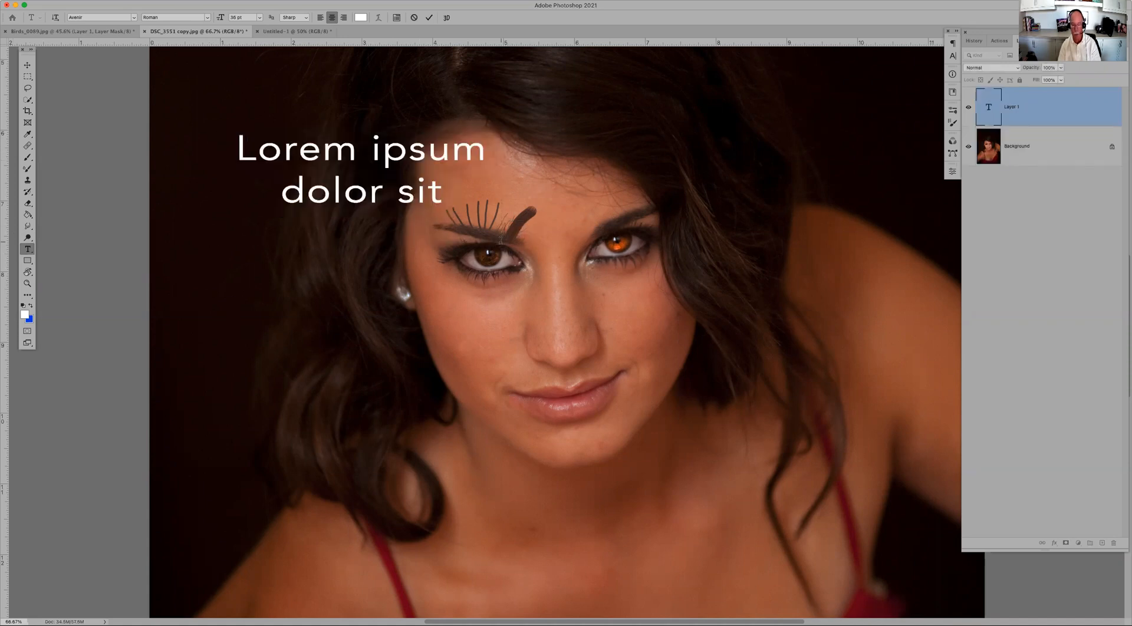
# Step: Add a tall Vertical Type text box with placeholder text over the right-hand half of the face
pyautogui.click(28, 251)
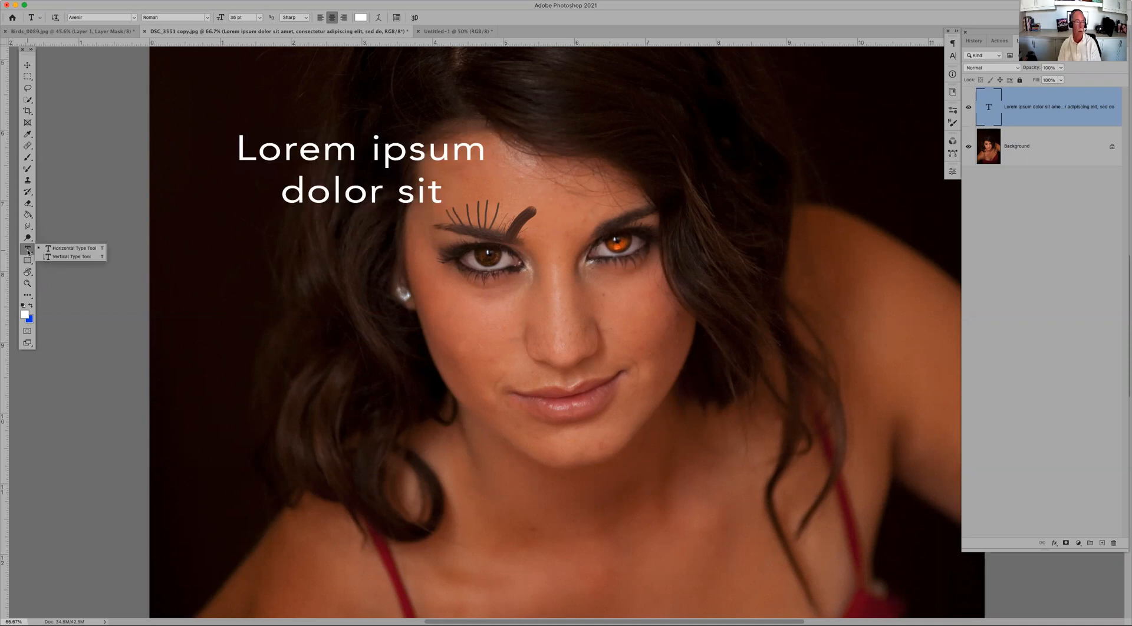
pyautogui.click(77, 257)
pyautogui.moveTo(567, 160); pyautogui.dragTo(697, 595)
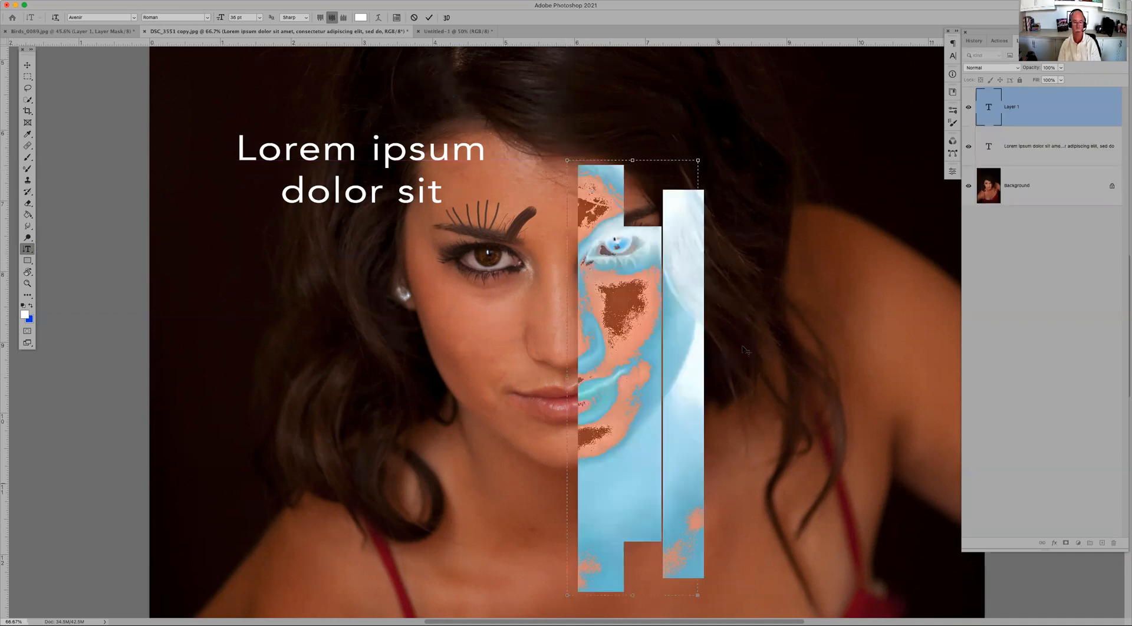
pyautogui.click(723, 240)
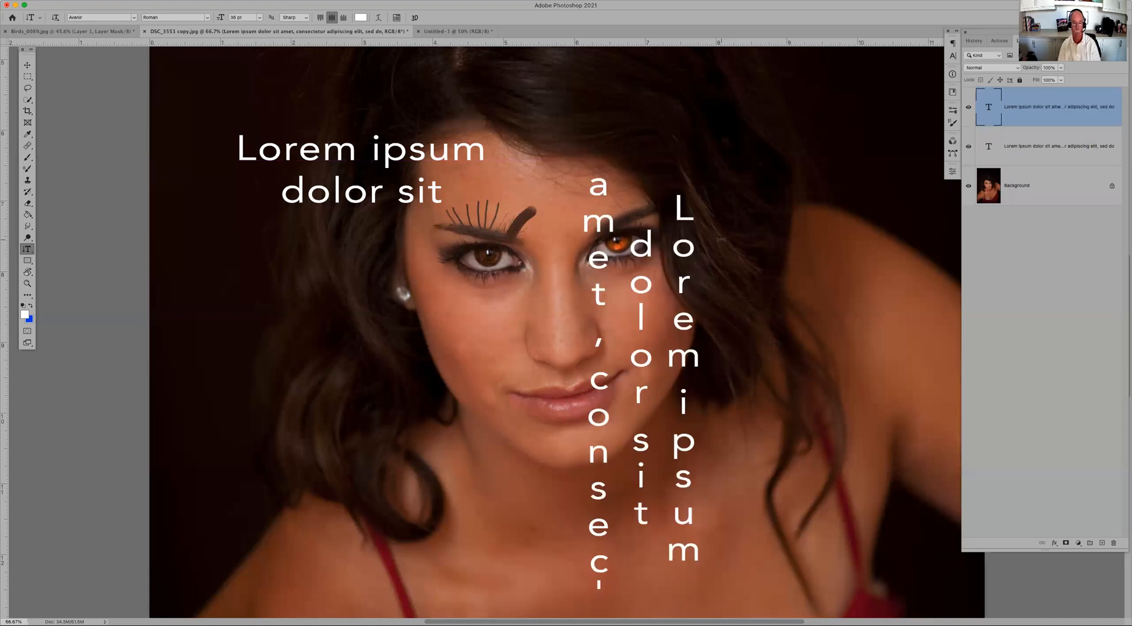
# Step: Replace all the vertical placeholder text with a first name and, in the next column, "is cool"
pyautogui.click(656, 259)
pyautogui.tripleClick(656, 257)
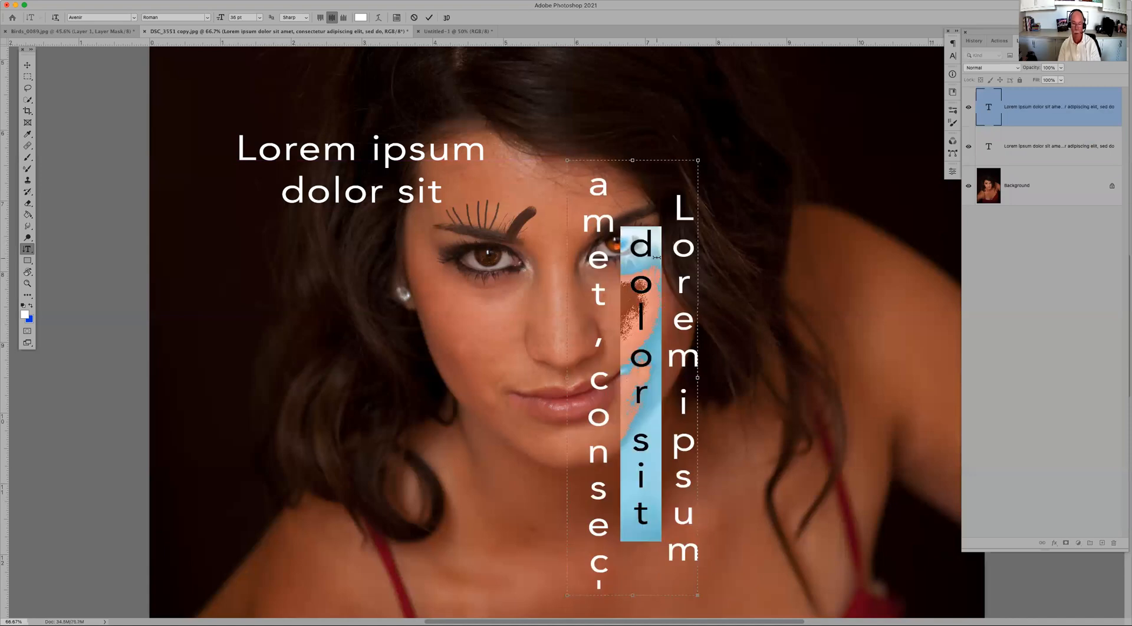
pyautogui.click(656, 257)
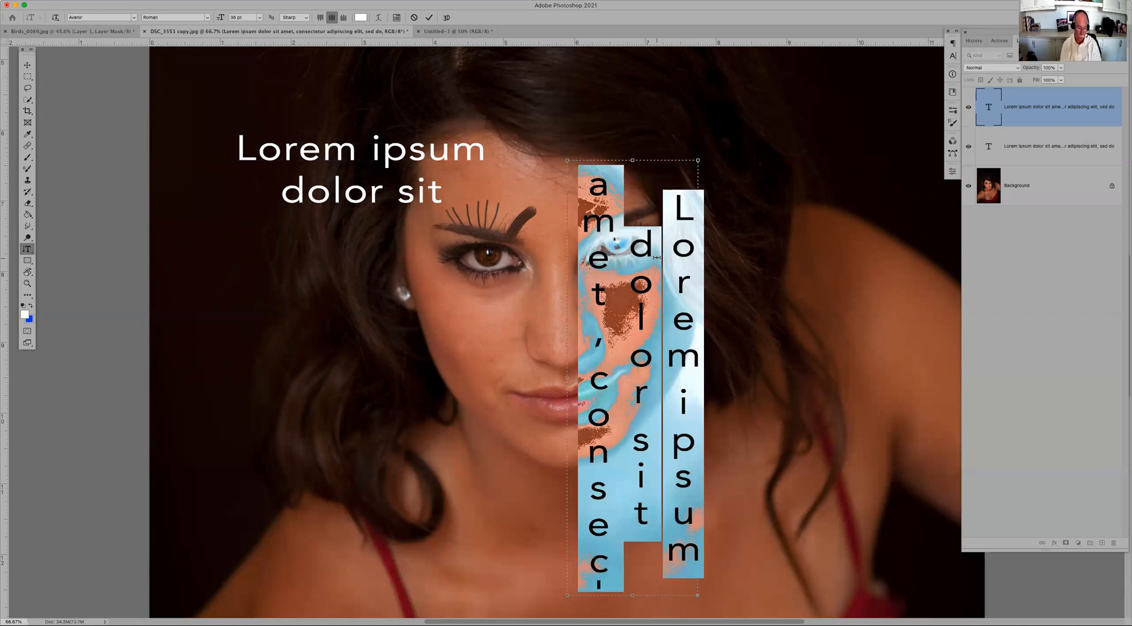
pyautogui.write('Mike')
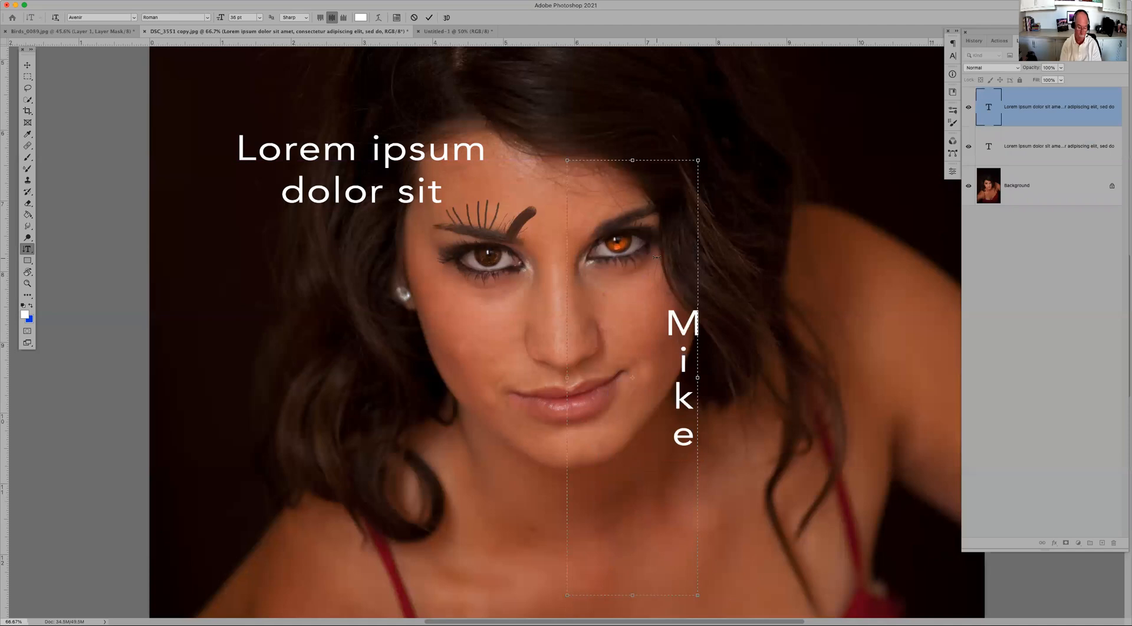
pyautogui.press('Return')
pyautogui.write('is coll')
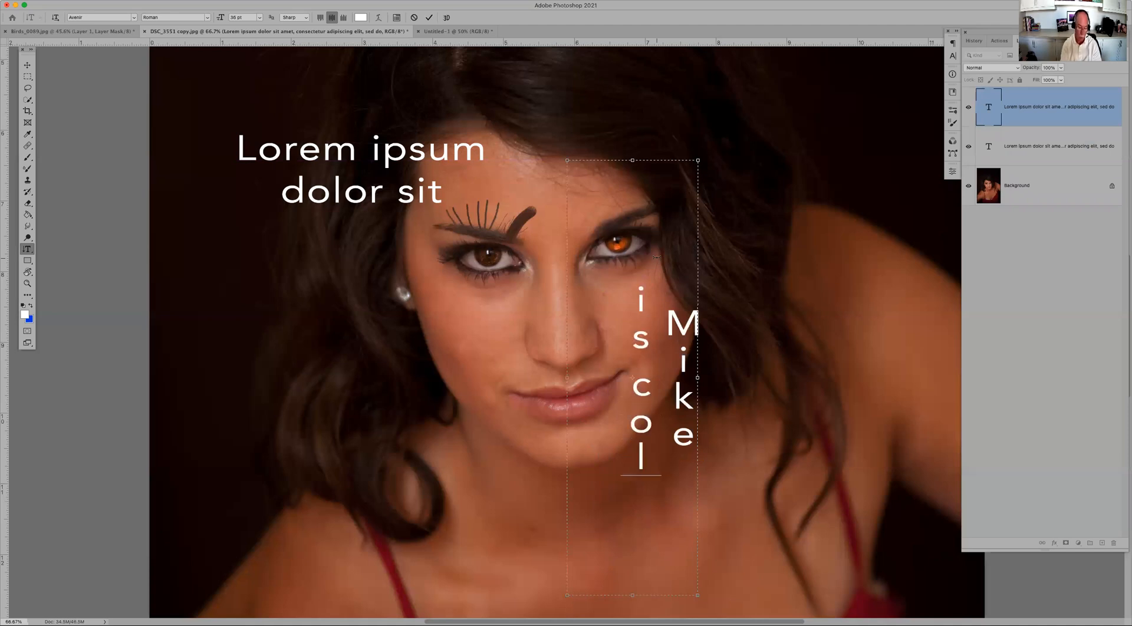
pyautogui.press('BackSpace')
pyautogui.press('BackSpace')
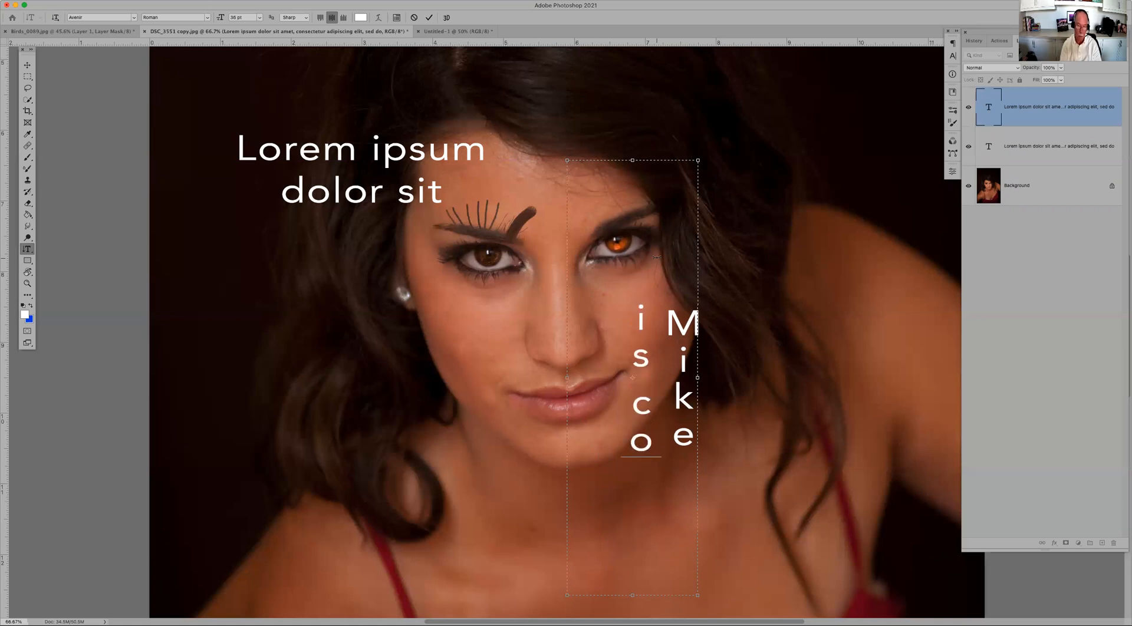
pyautogui.write('ol')
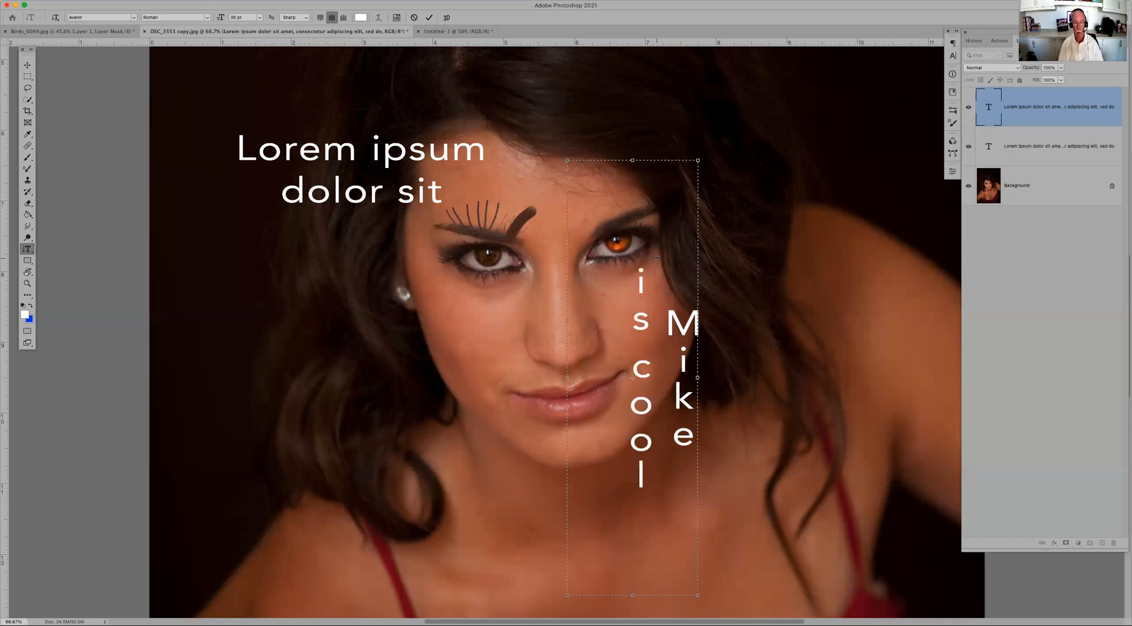
pyautogui.press('Escape')
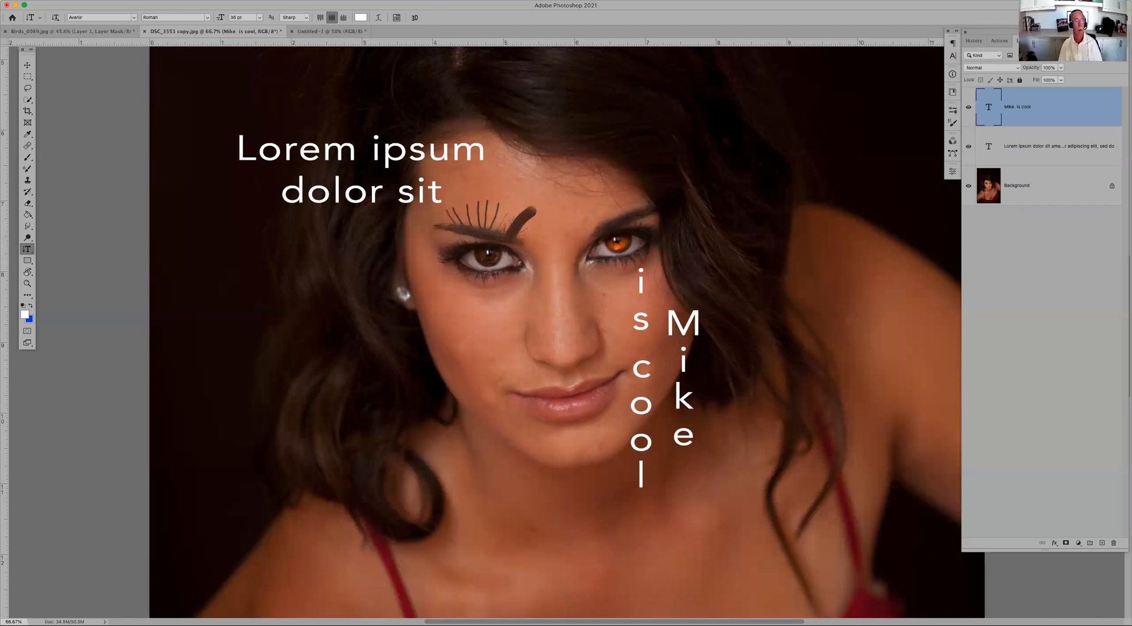
# Step: Try top and bottom alignment on the vertical text, and return it to center alignment
pyautogui.click(320, 17)
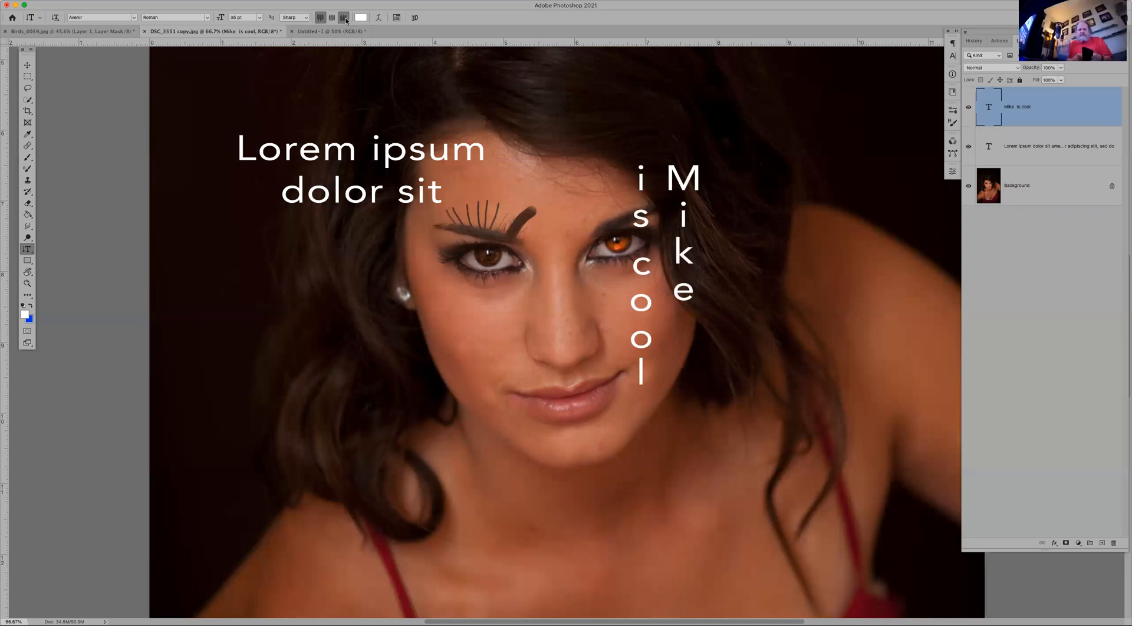
pyautogui.click(343, 18)
pyautogui.click(332, 18)
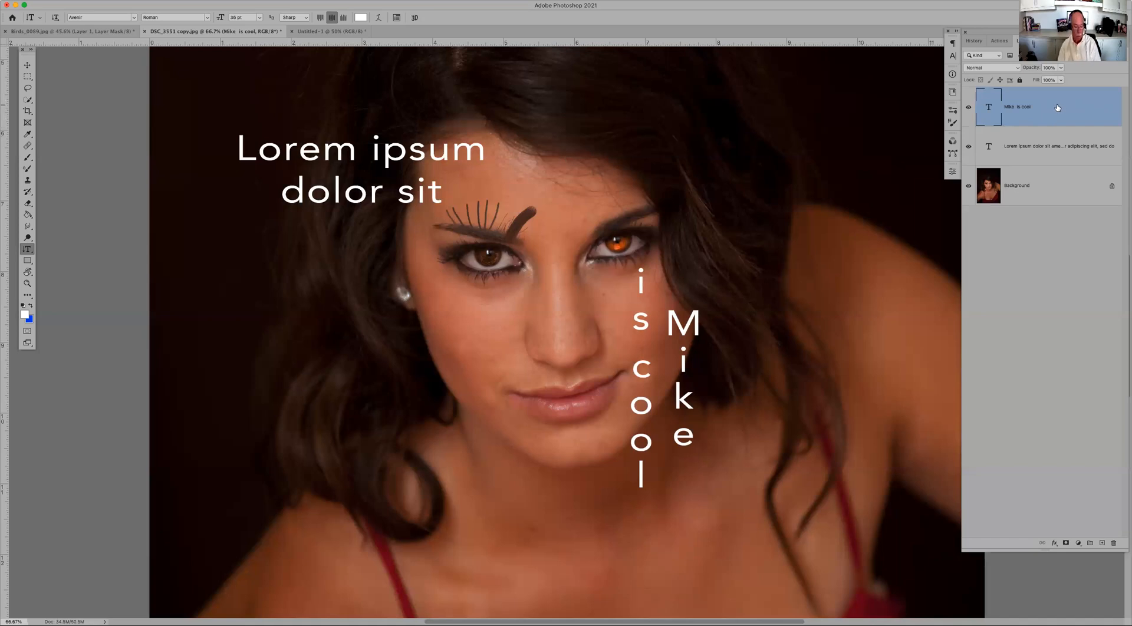
# Step: Close the portrait without saving its changes, and choose the Rectangle Tool in Shape mode for the blank document
pyautogui.press('super+w')
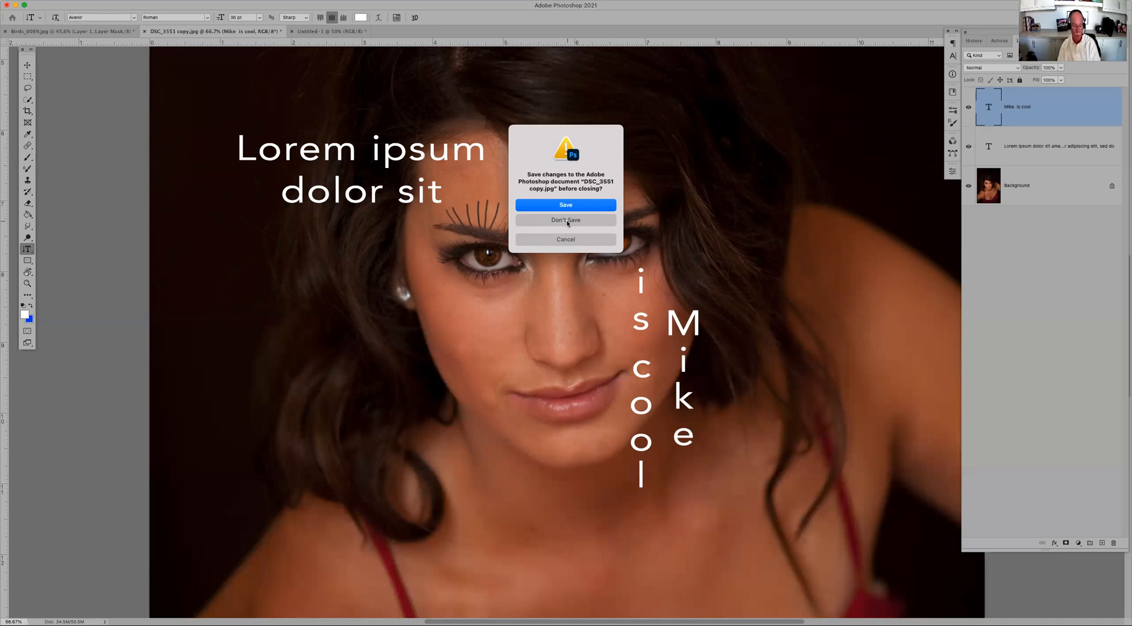
pyautogui.click(566, 220)
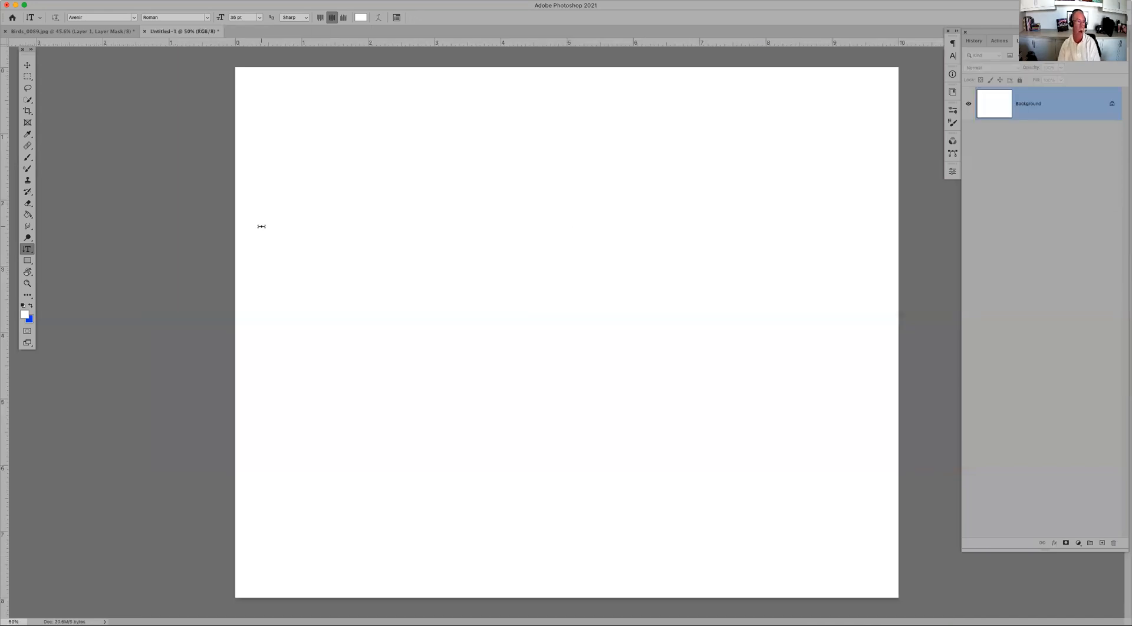
pyautogui.click(27, 249)
pyautogui.click(55, 250)
pyautogui.click(28, 260)
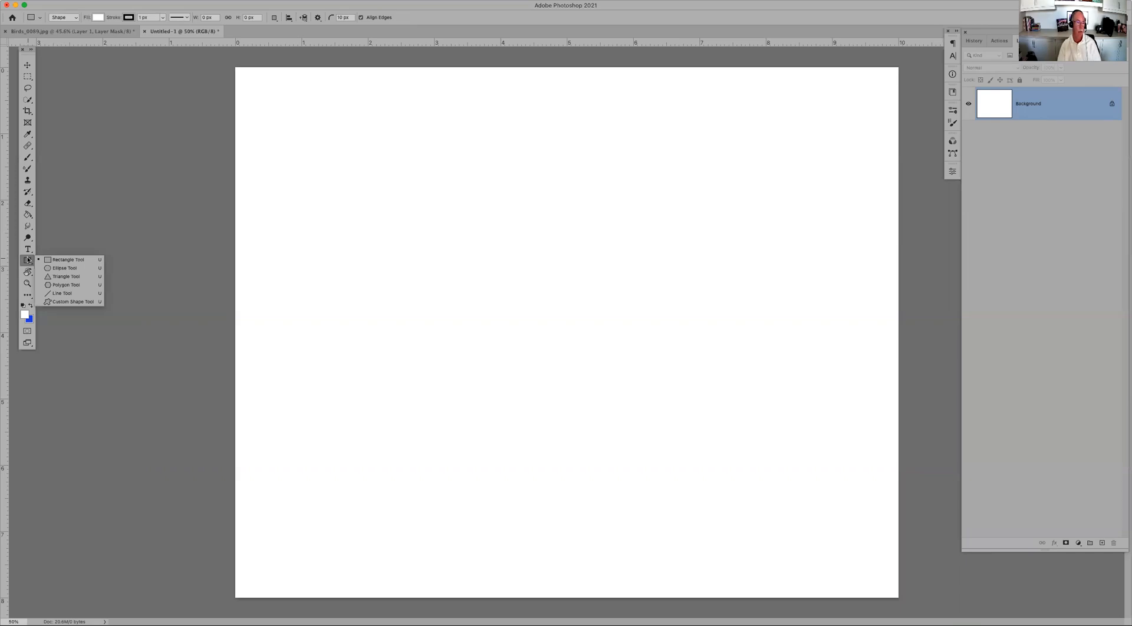
pyautogui.click(62, 260)
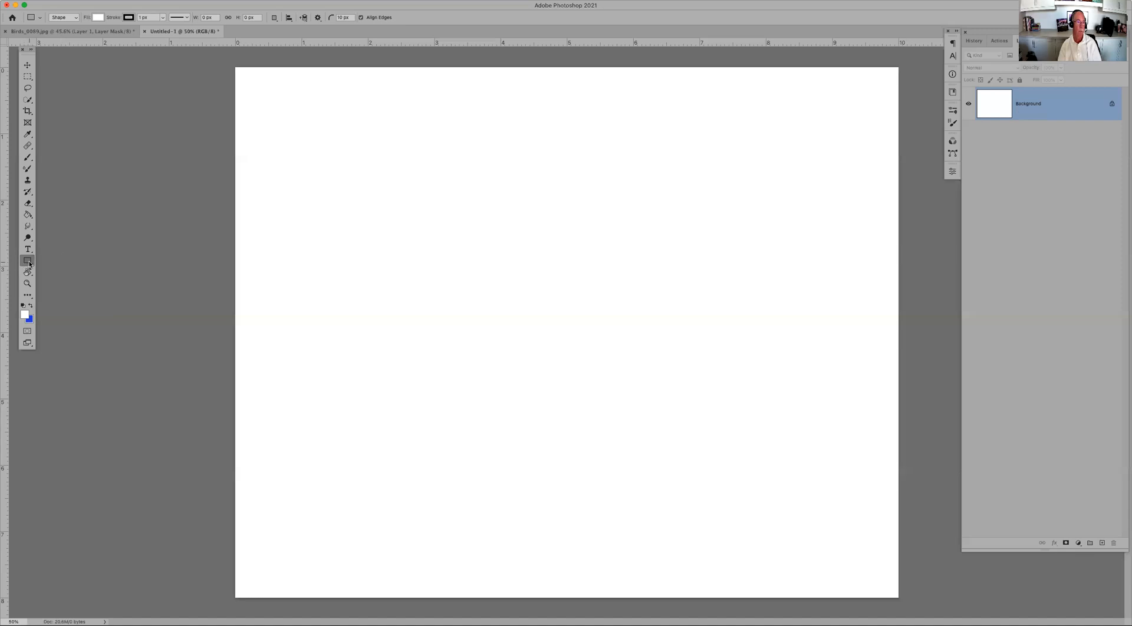
# Step: Draw a rectangle about 703 × 668 px near the page's upper-left corner, and try Pixels mode before returning to Shape mode
pyautogui.moveTo(307, 105); pyautogui.dragTo(461, 253)
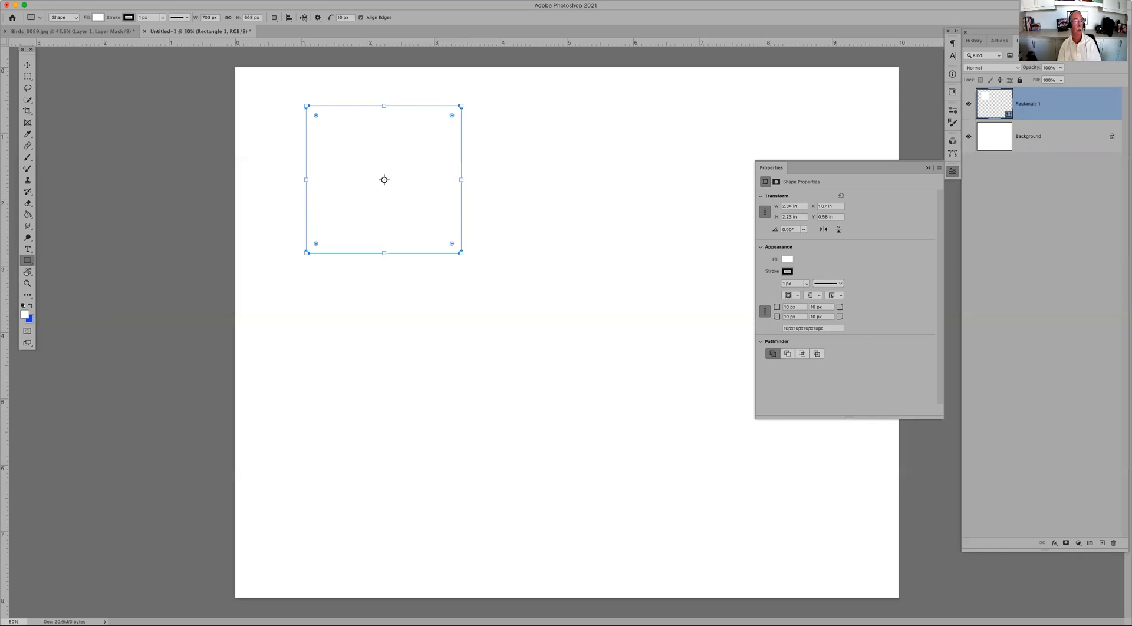
pyautogui.click(70, 17)
pyautogui.click(70, 17)
pyautogui.click(70, 17)
pyautogui.click(70, 23)
pyautogui.click(69, 17)
pyautogui.click(61, 24)
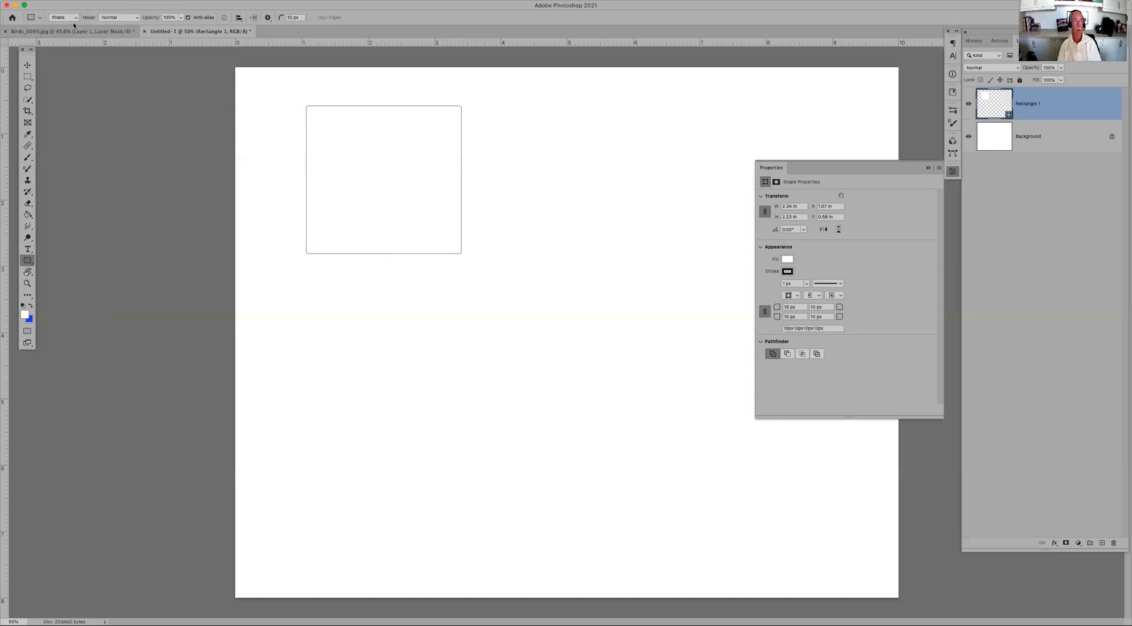
pyautogui.click(74, 17)
pyautogui.click(62, 5)
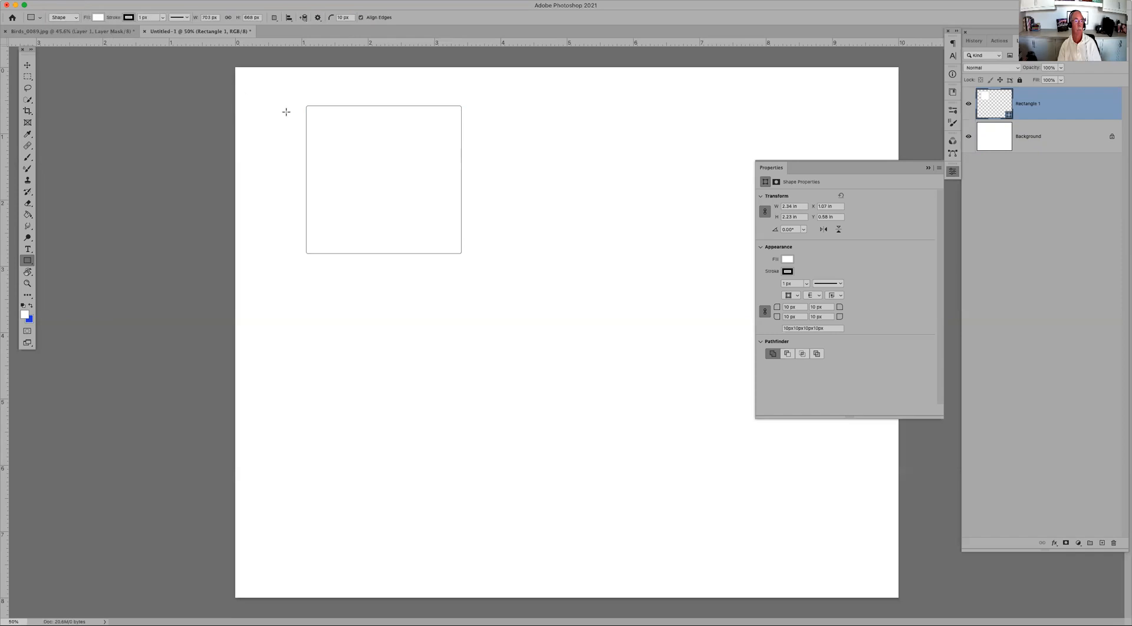
# Step: Fill the rectangle with pink from the recently used colors
pyautogui.click(98, 17)
pyautogui.click(113, 64)
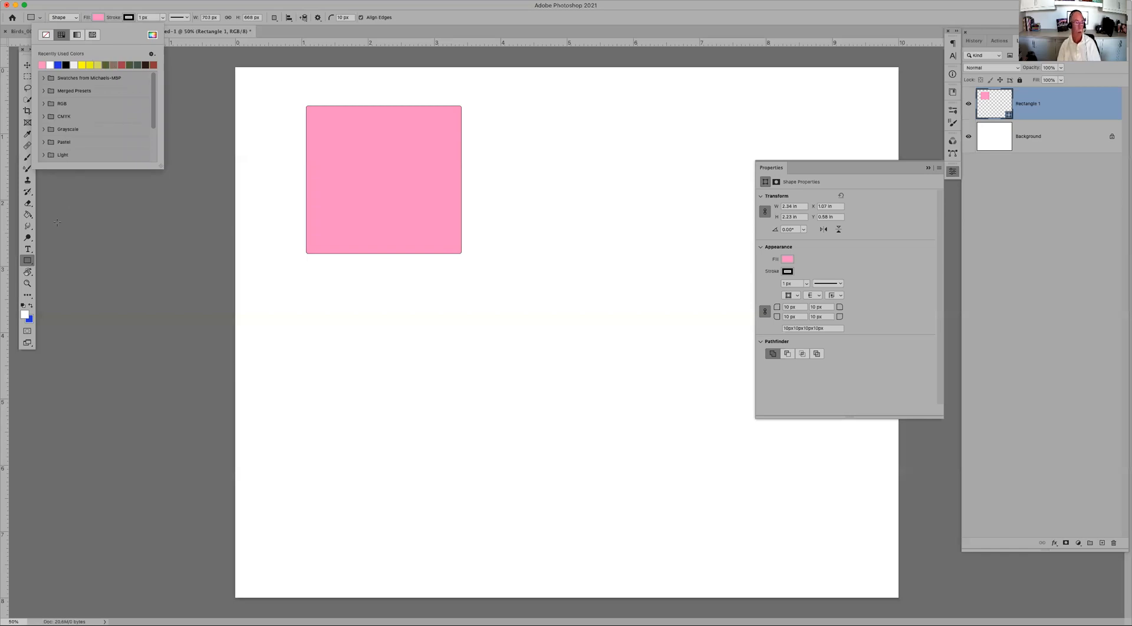
# Step: With the Ellipse Tool, draw an ellipse about 821 × 464 px beside the rectangle and a circle about 582 px wide below it
pyautogui.click(31, 261)
pyautogui.click(31, 262)
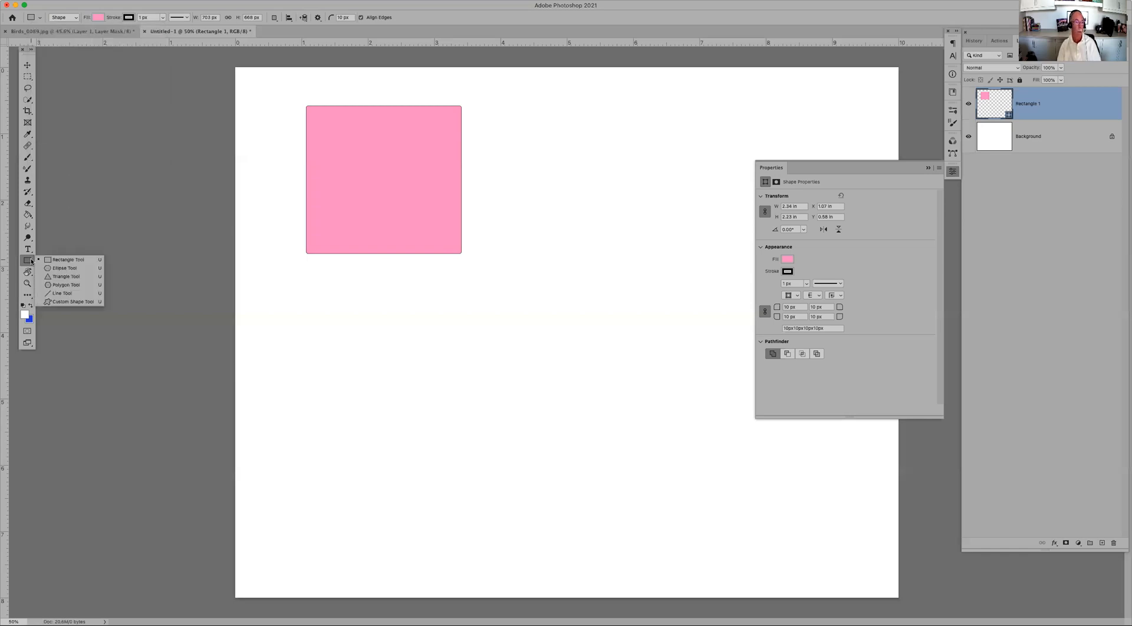
pyautogui.click(63, 267)
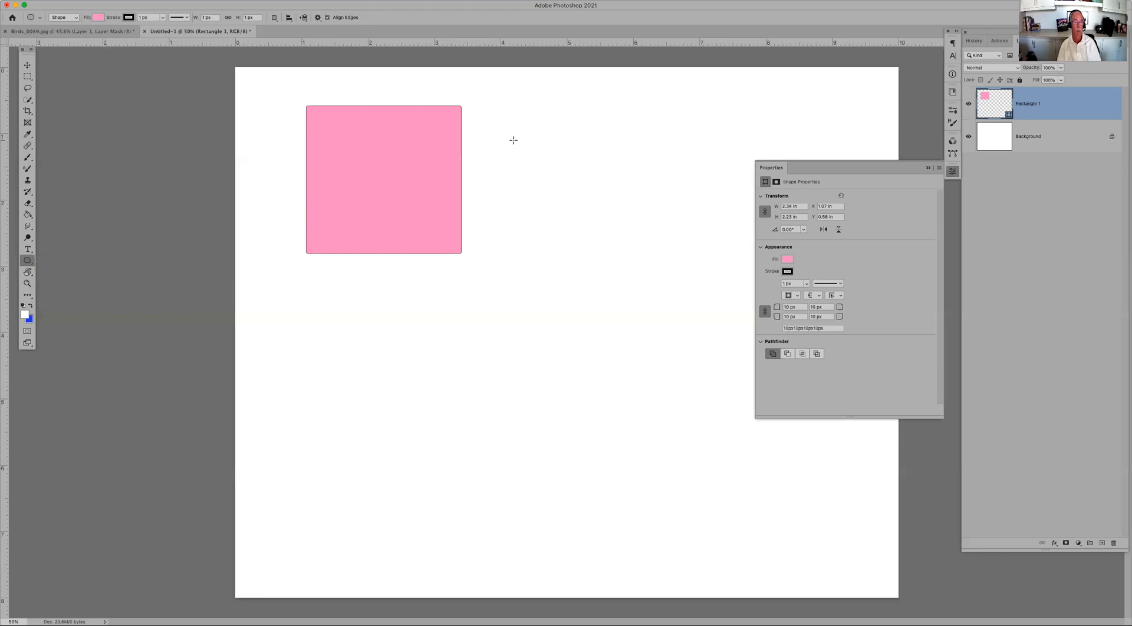
pyautogui.moveTo(502, 132); pyautogui.dragTo(684, 233)
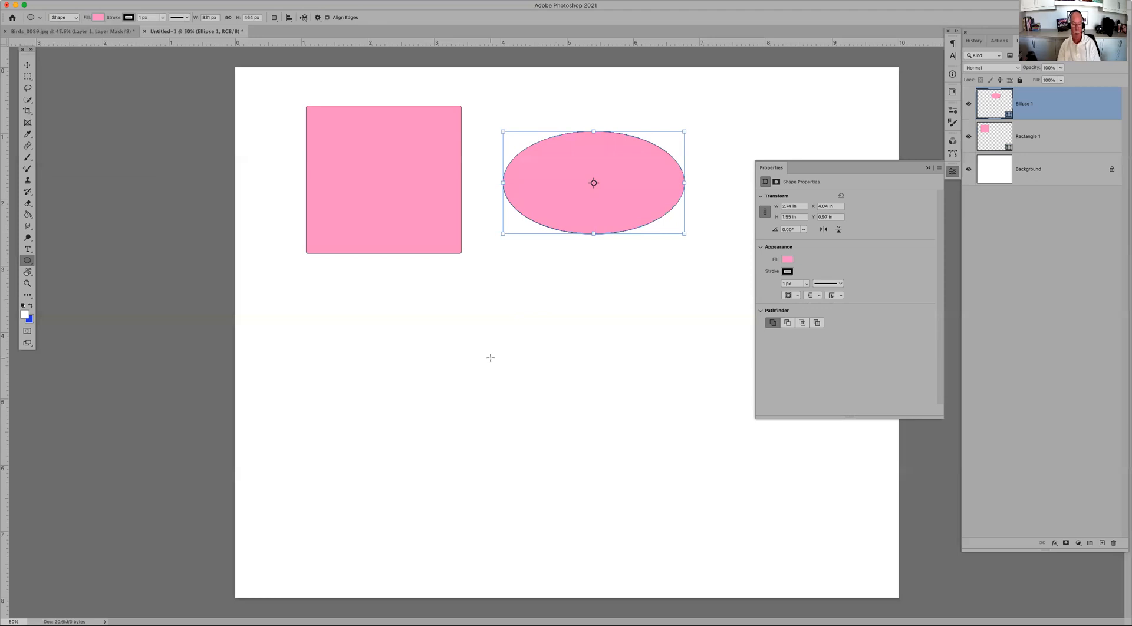
pyautogui.moveTo(518, 268); pyautogui.dragTo(681, 396)
pyautogui.press('Return')
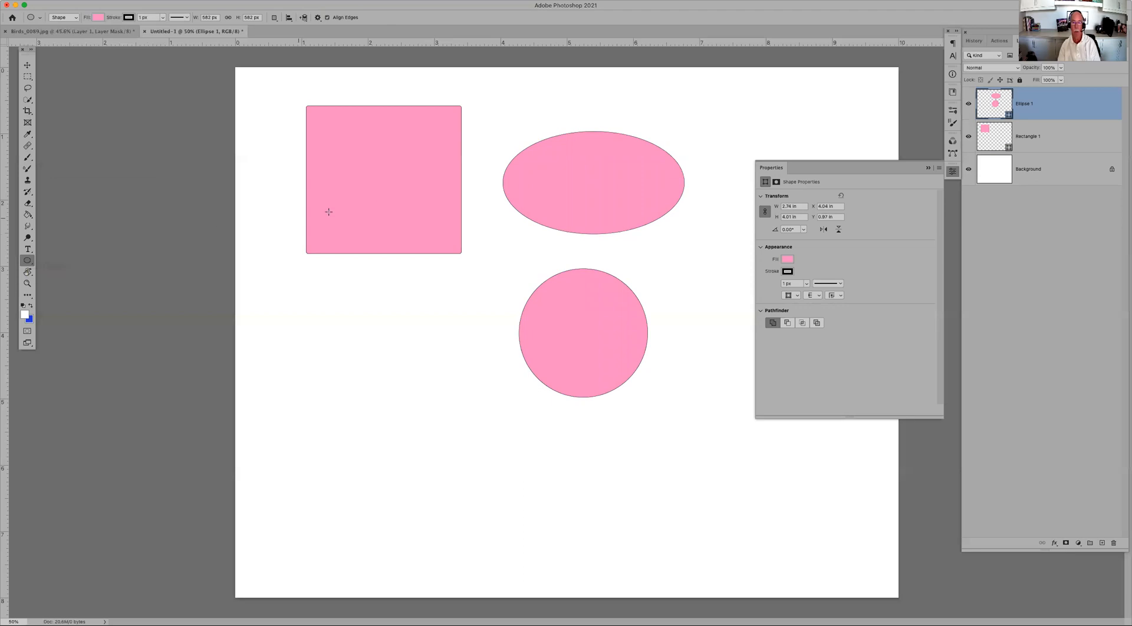
# Step: Make the rectangle's layer the active layer
pyautogui.click(1050, 141)
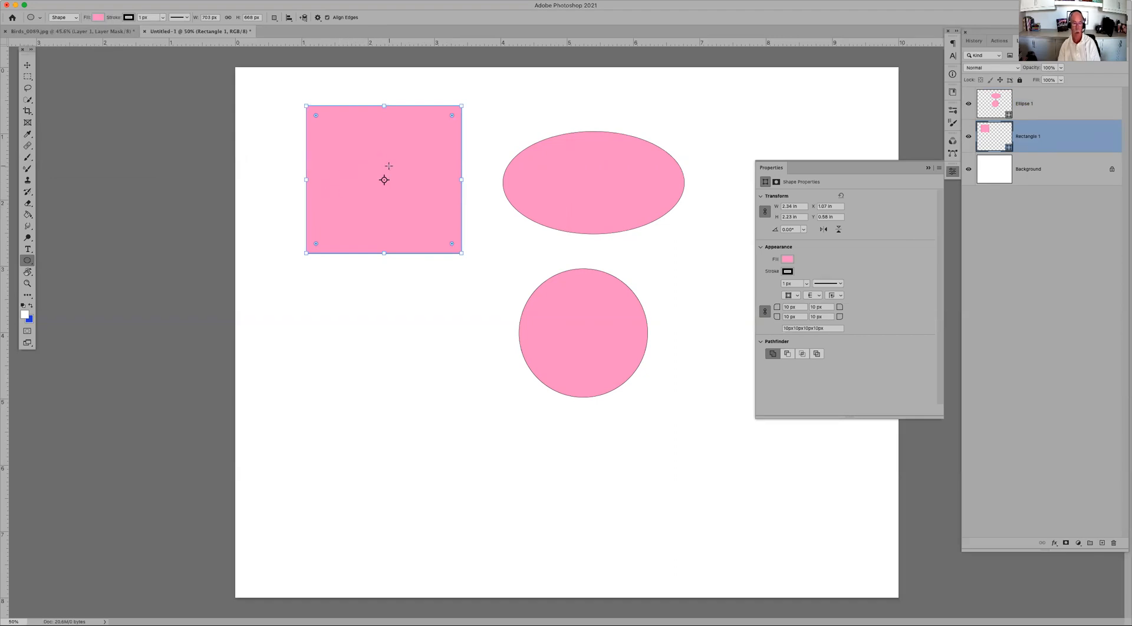
pyautogui.click(105, 32)
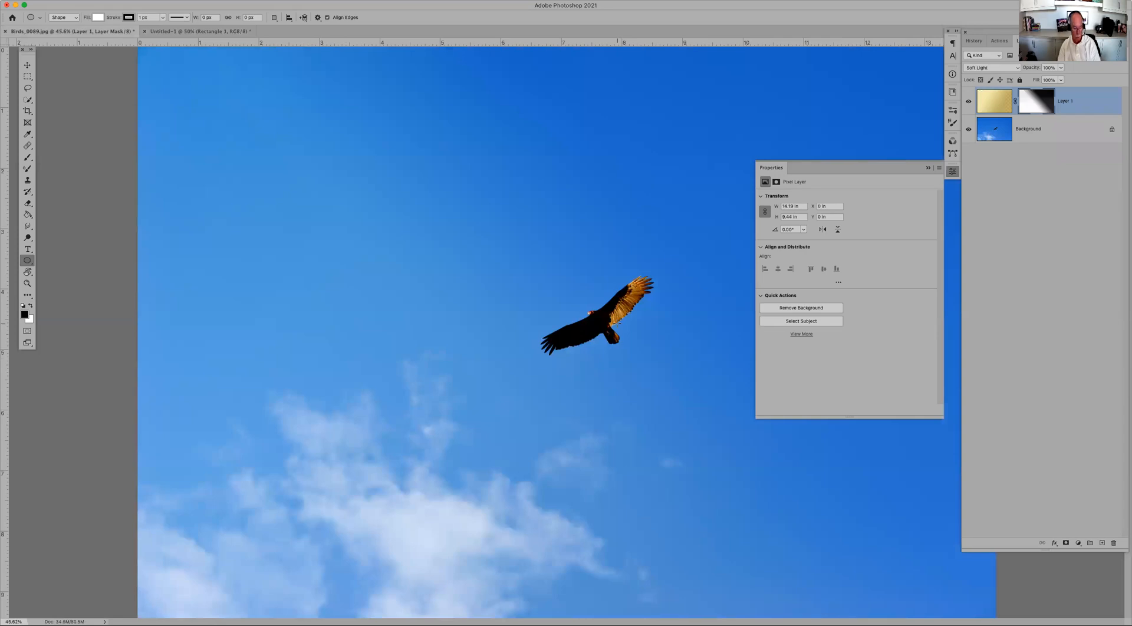
pyautogui.press('v')
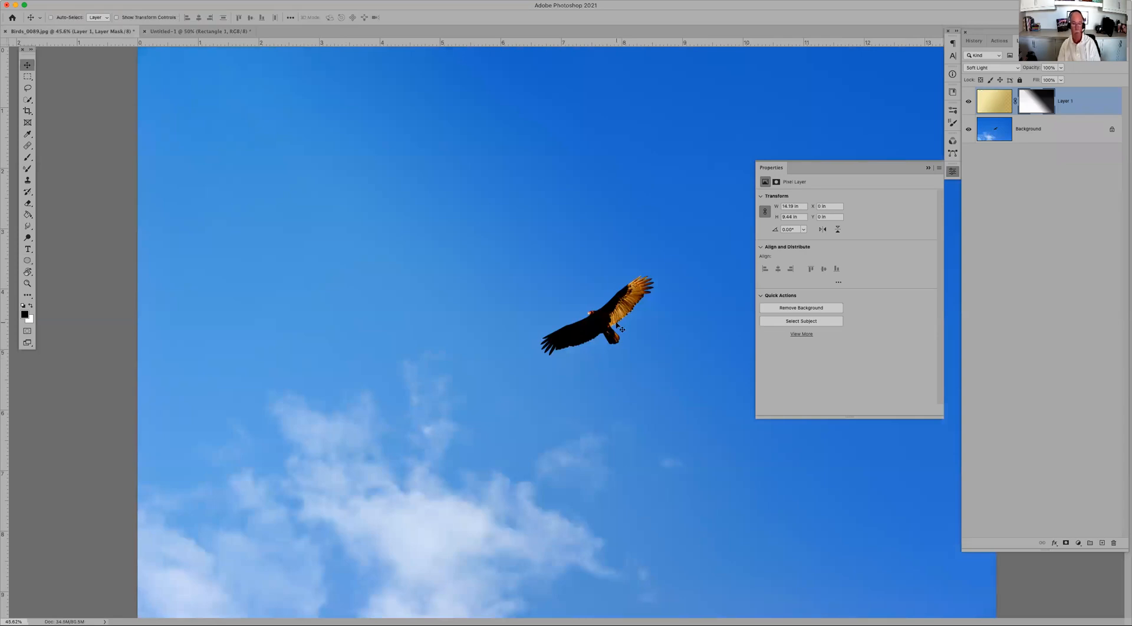
pyautogui.moveTo(613, 320); pyautogui.dragTo(254, 81)
pyautogui.moveTo(377, 185); pyautogui.dragTo(380, 186)
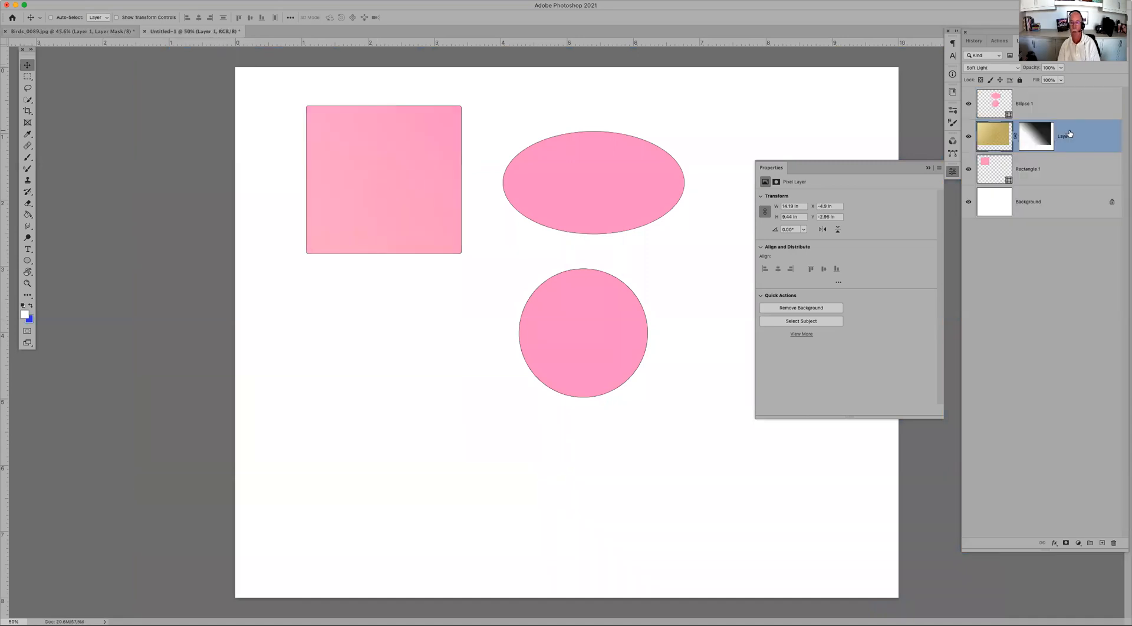
pyautogui.moveTo(1089, 135); pyautogui.dragTo(1116, 541)
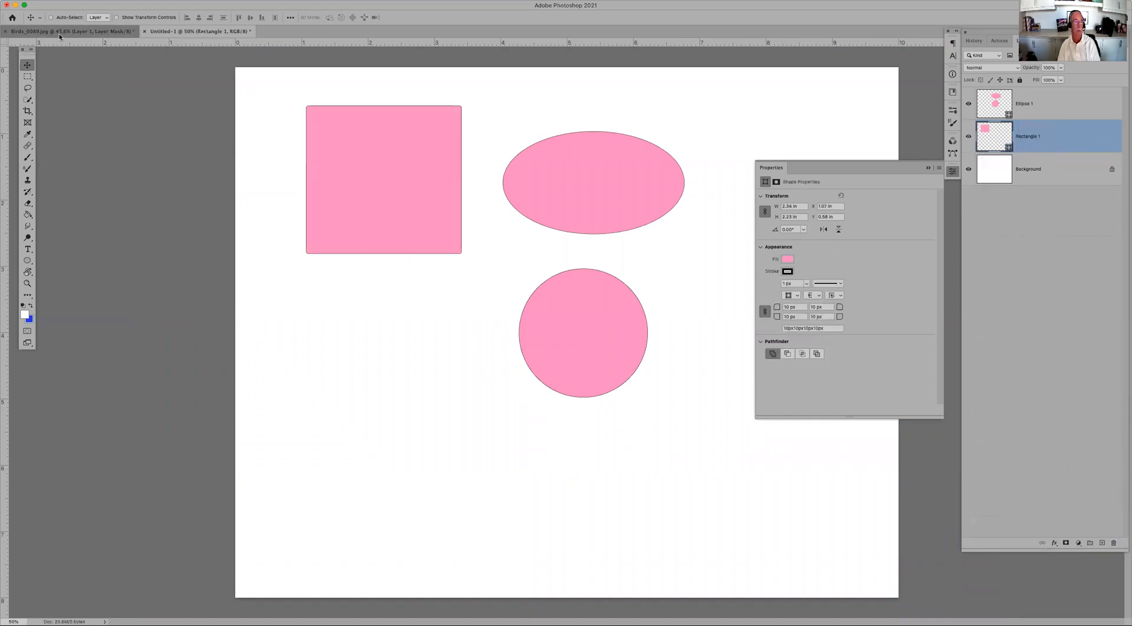
# Step: Copy the Background layer of Birds_0089.jpg into the shapes document with the Move Tool, placing the bird over the pink rectangle
pyautogui.click(59, 33)
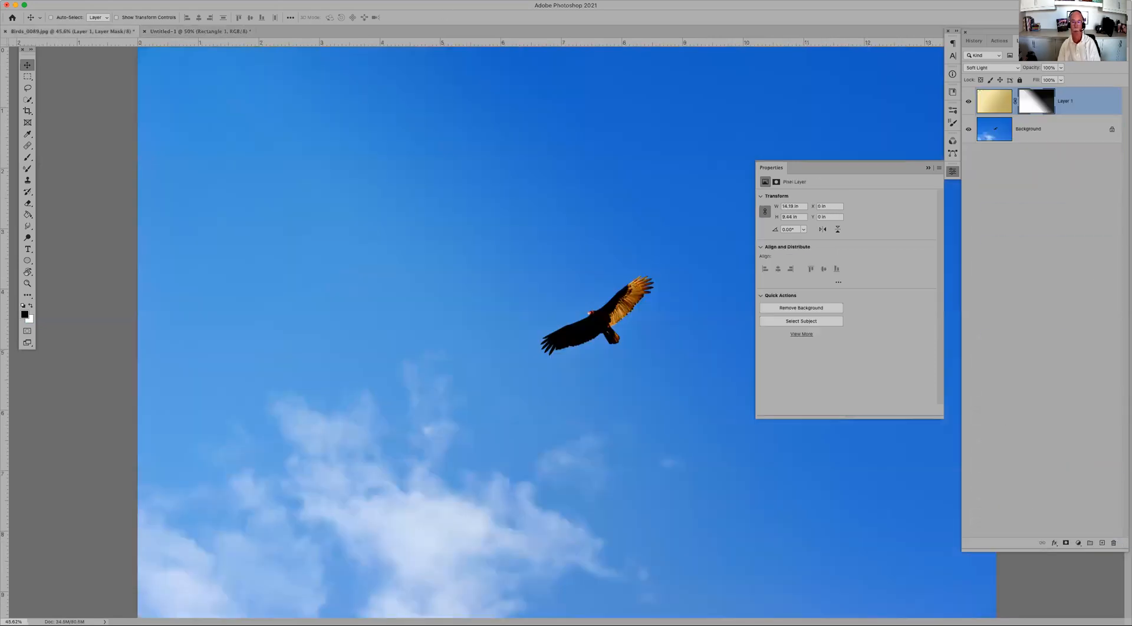
pyautogui.click(1047, 131)
pyautogui.moveTo(601, 320); pyautogui.dragTo(342, 213)
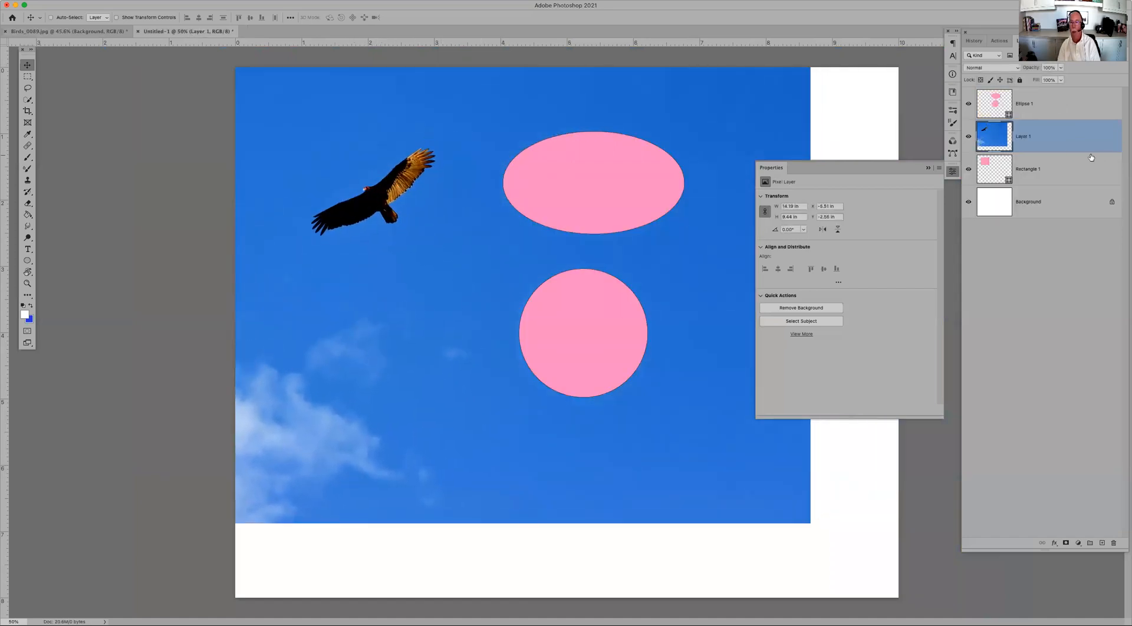
# Step: Try clipping the bird photo to the rectangle and repositioning the bird inside it, then undo both changes
pyautogui.moveTo(1067, 154); pyautogui.dragTo(1063, 151)
pyautogui.moveTo(1030, 172); pyautogui.dragTo(1043, 151)
pyautogui.keyDown('alt'); pyautogui.click(1043, 151); pyautogui.keyUp('alt')
pyautogui.moveTo(362, 174)
pyautogui.mouseDown()
pyautogui.moveTo(367, 124)
pyautogui.moveTo(364, 158)
pyautogui.mouseUp()
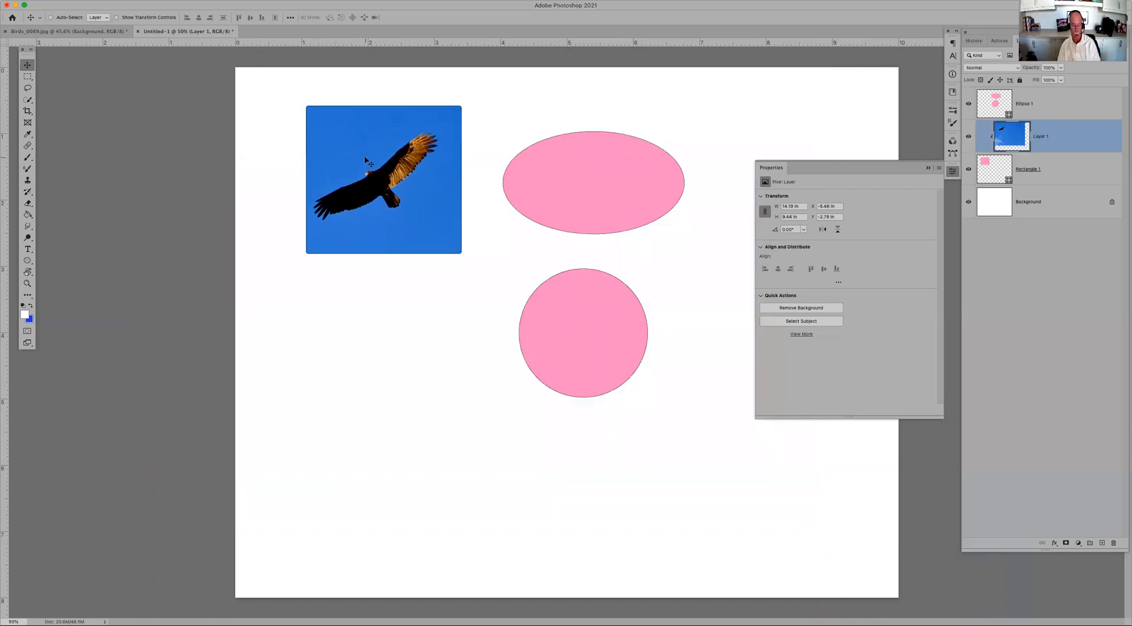
pyautogui.press('super+z')
pyautogui.press('super+z')
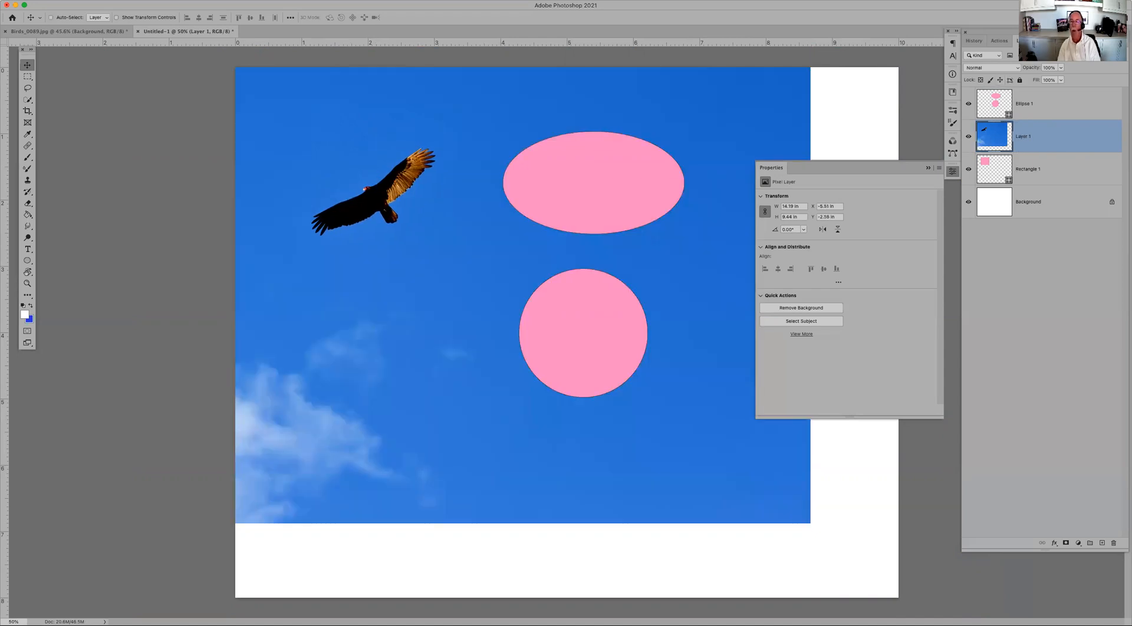
pyautogui.click(1123, 40)
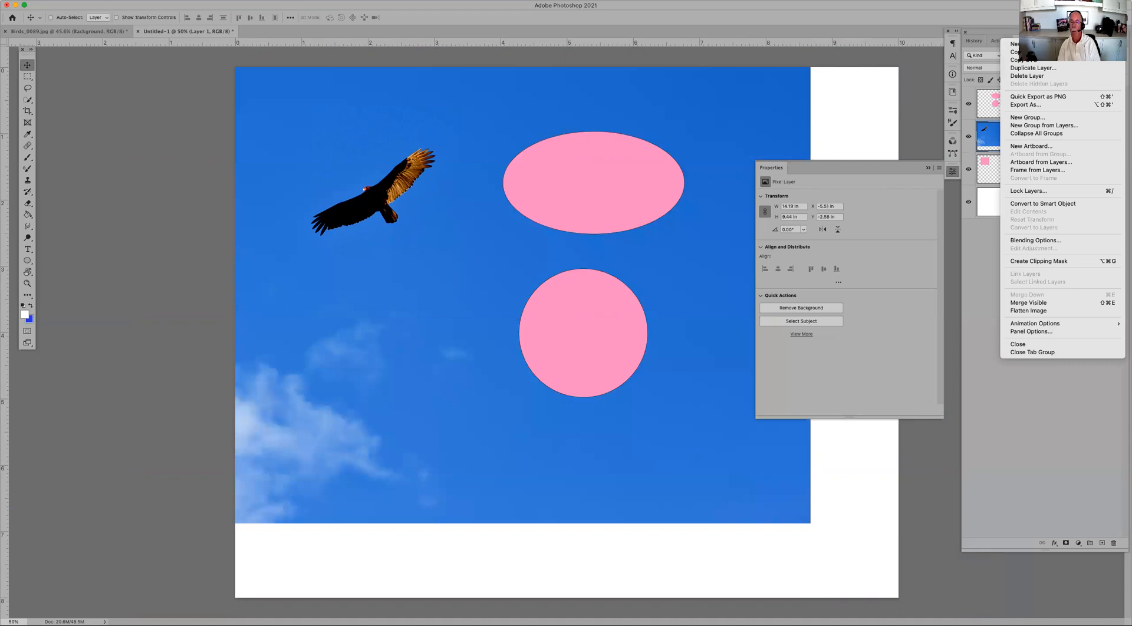
pyautogui.click(1062, 262)
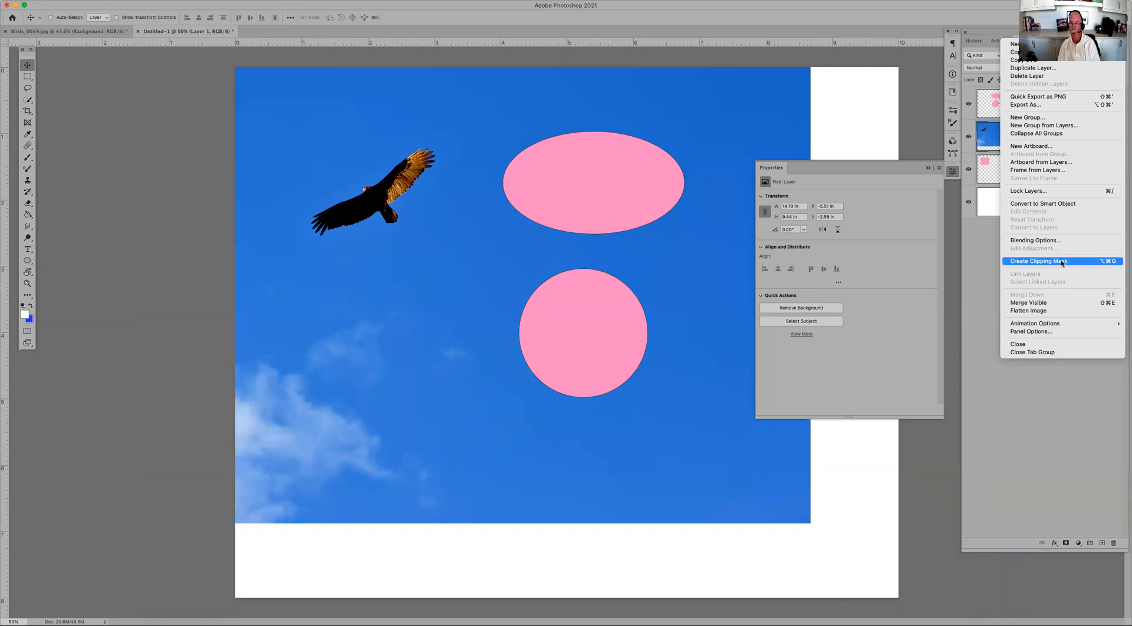
pyautogui.click(1063, 31)
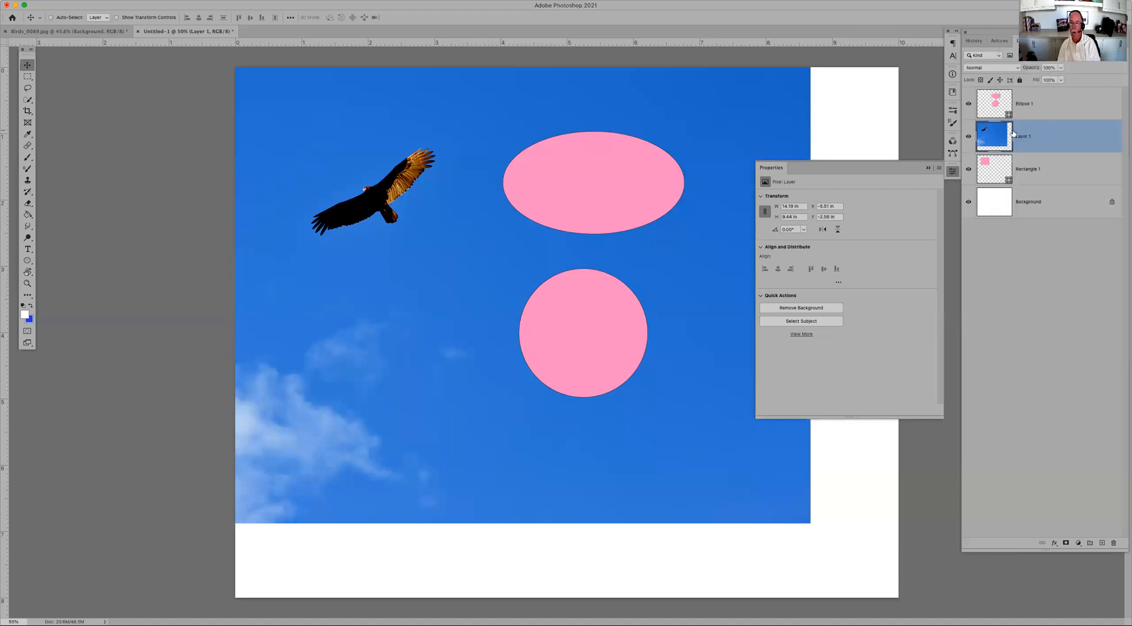
pyautogui.rightClick(998, 134)
pyautogui.click(1080, 126)
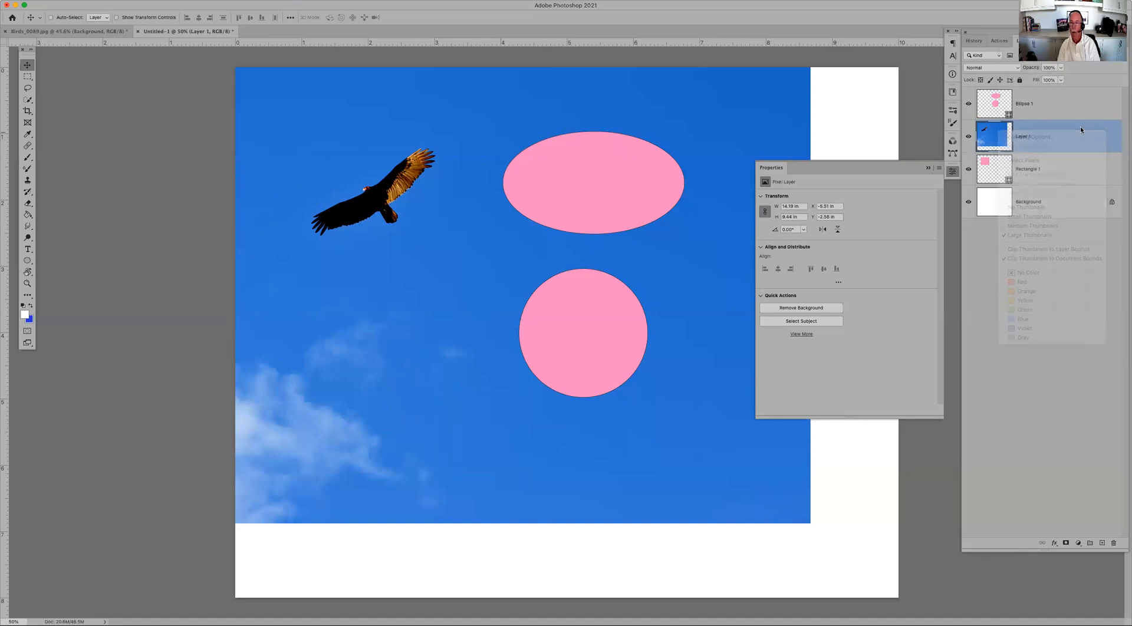
# Step: Create a clipping mask that confines the bird photo to the rectangle, and move the photo up to center the bird
pyautogui.rightClick(1080, 126)
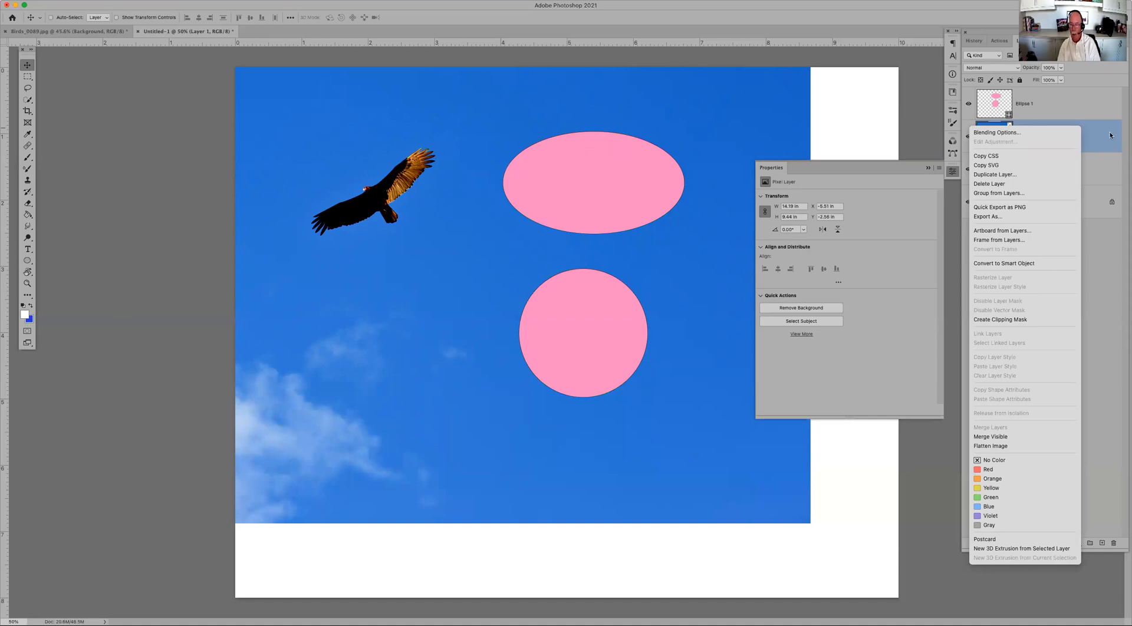
pyautogui.click(1008, 320)
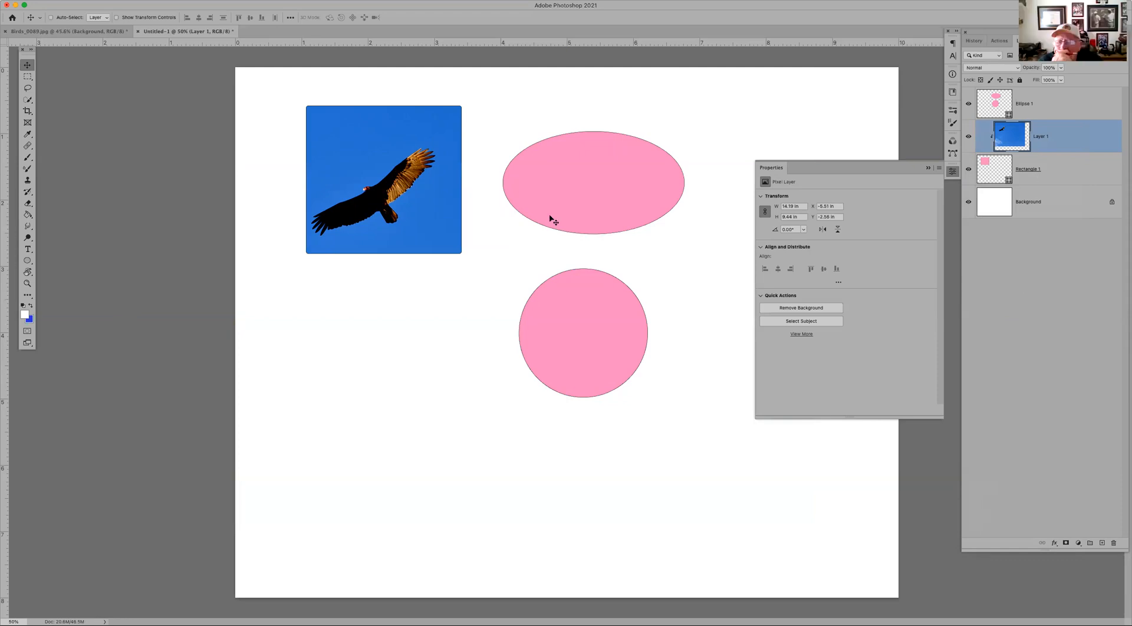
pyautogui.moveTo(383, 190); pyautogui.dragTo(387, 168)
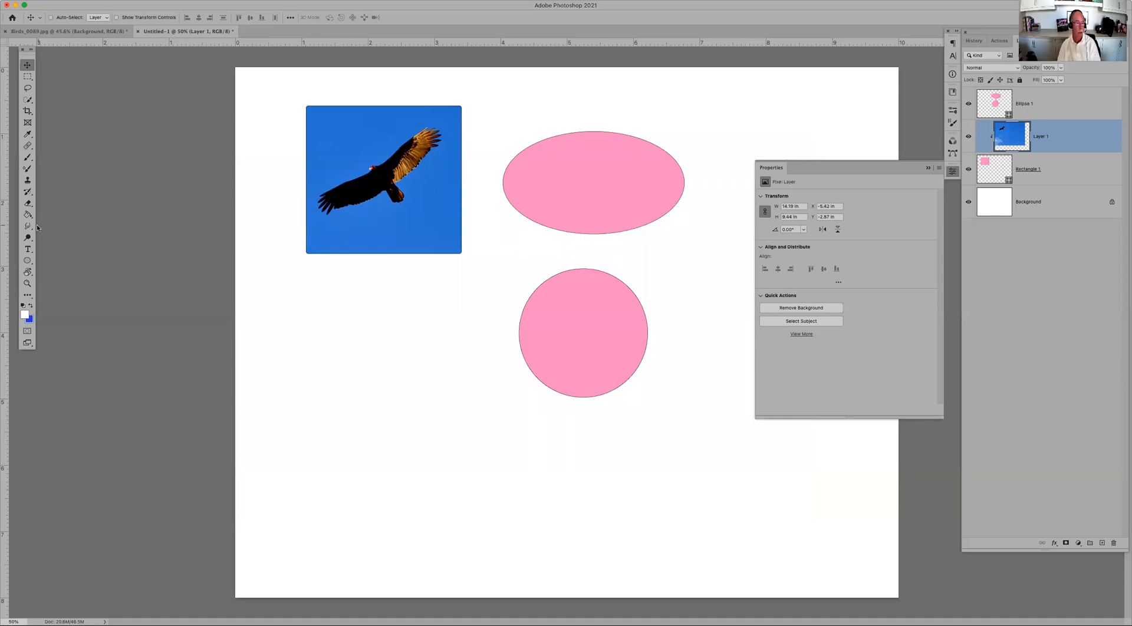
# Step: Draw a triangle about 294 × 356 px below the clipped bird photo with the Triangle Tool, and fill it with blue
pyautogui.click(30, 261)
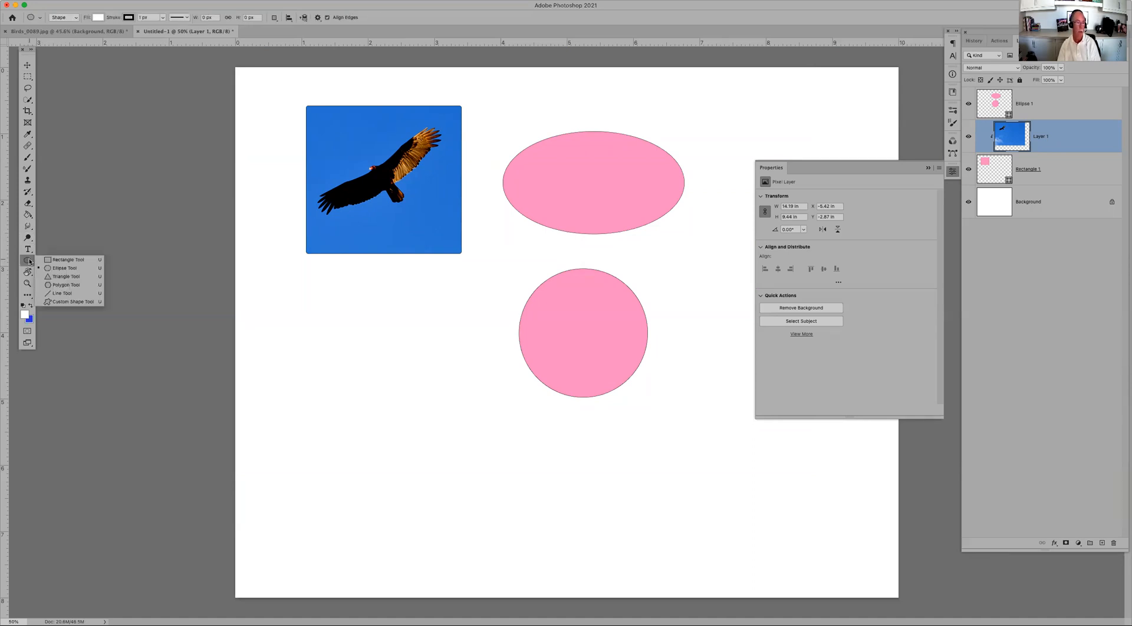
pyautogui.click(67, 276)
pyautogui.moveTo(411, 320); pyautogui.dragTo(347, 398)
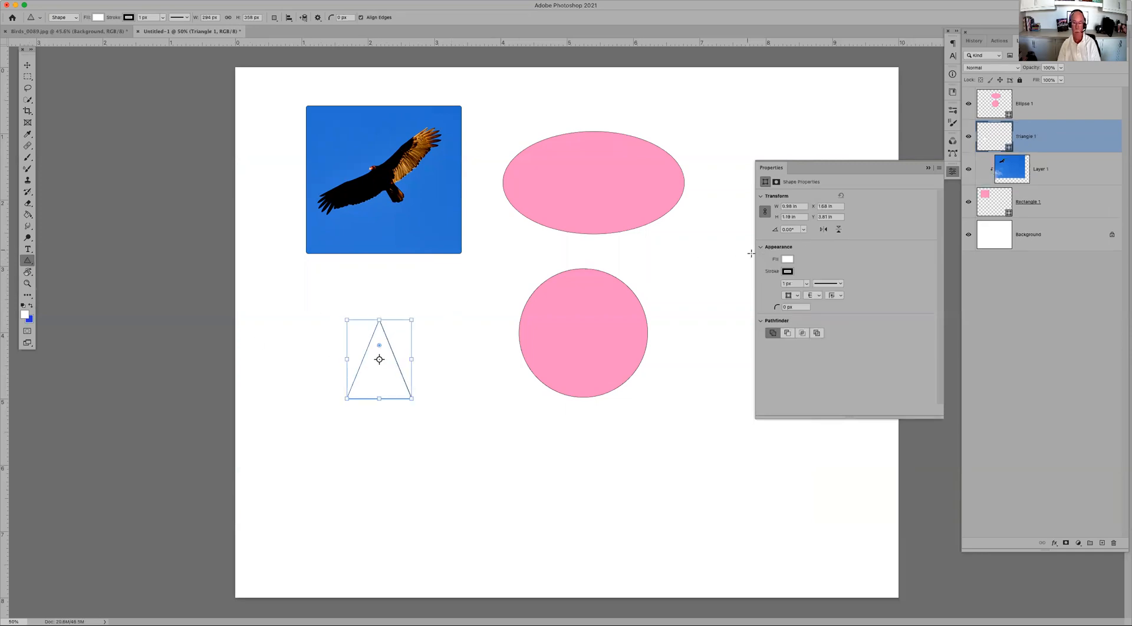
pyautogui.click(787, 260)
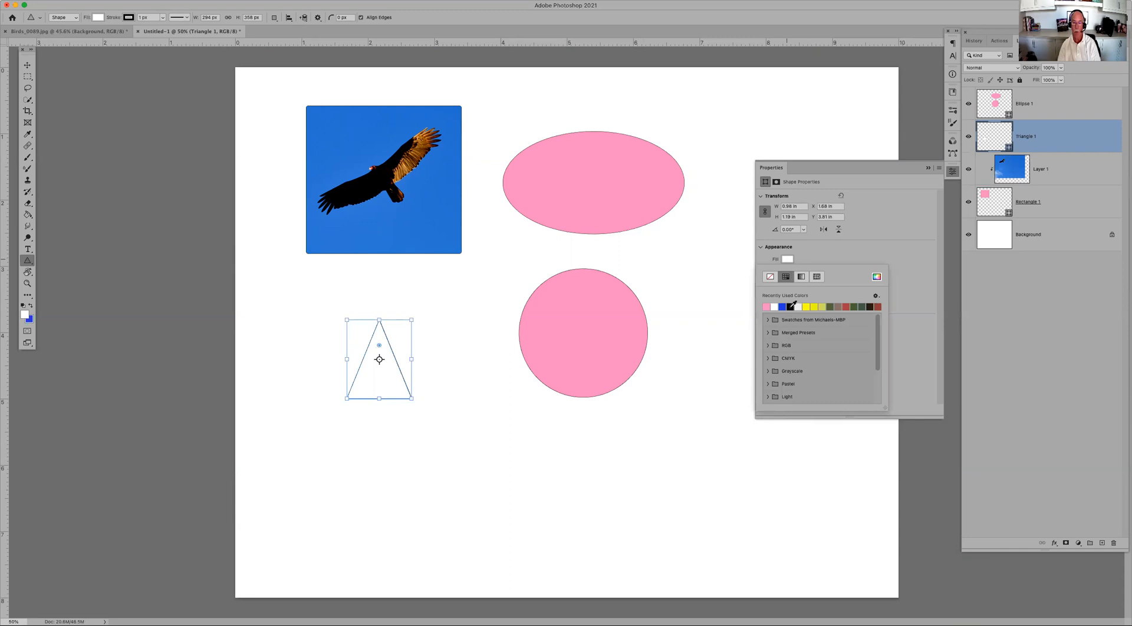
pyautogui.click(782, 306)
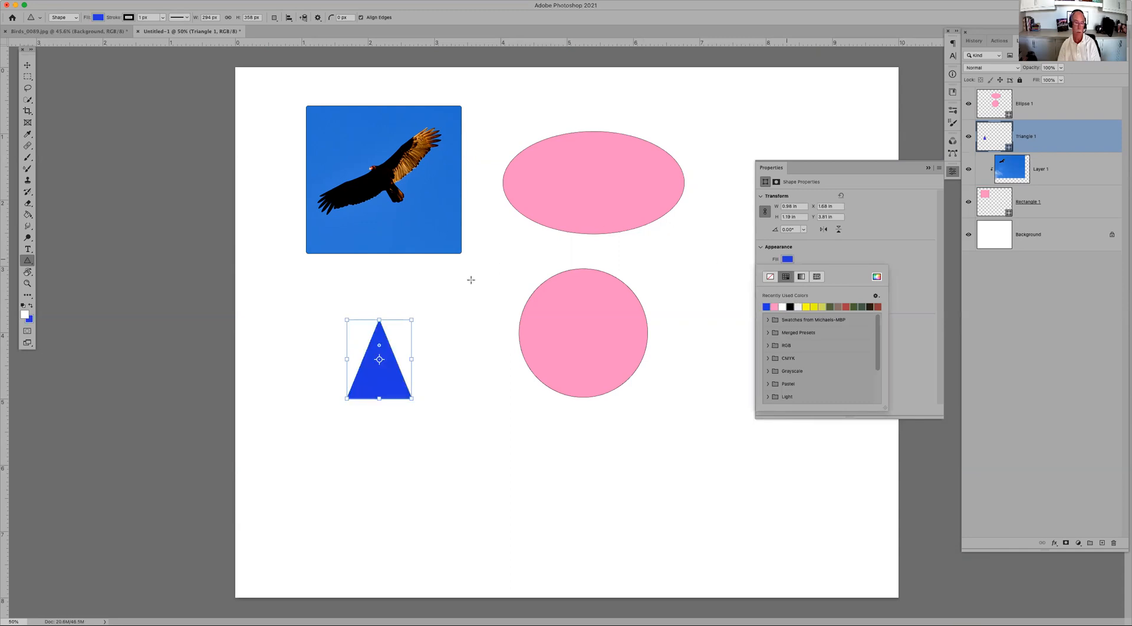
pyautogui.click(471, 280)
pyautogui.click(437, 274)
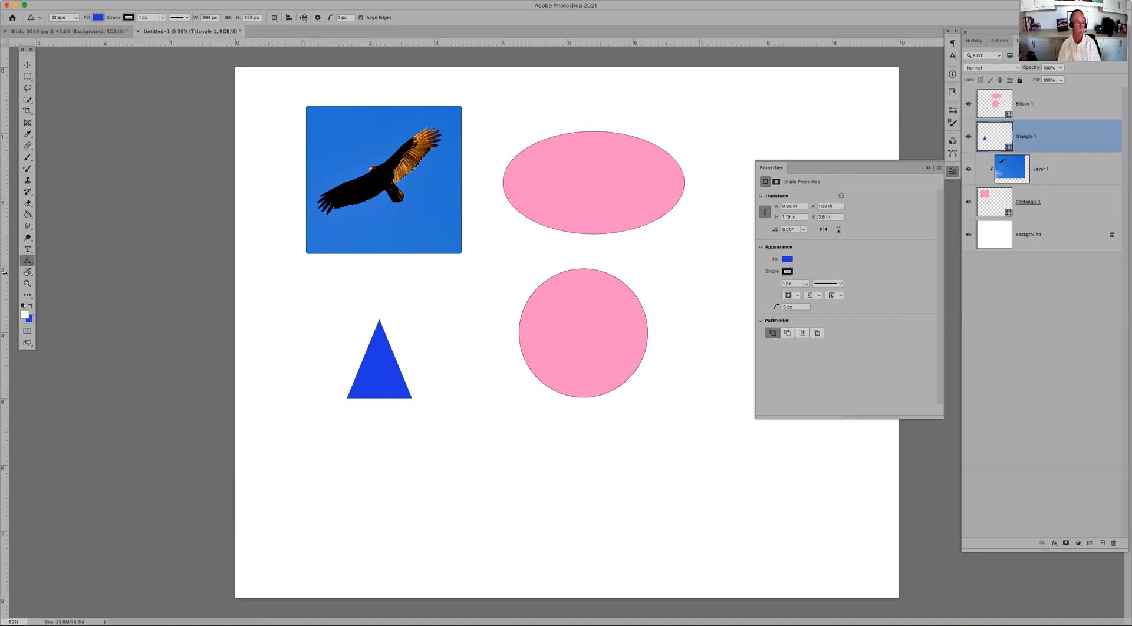
# Step: Draw a five-sided polygon about 520 × 456 px below the pink circle with the Polygon Tool
pyautogui.click(28, 263)
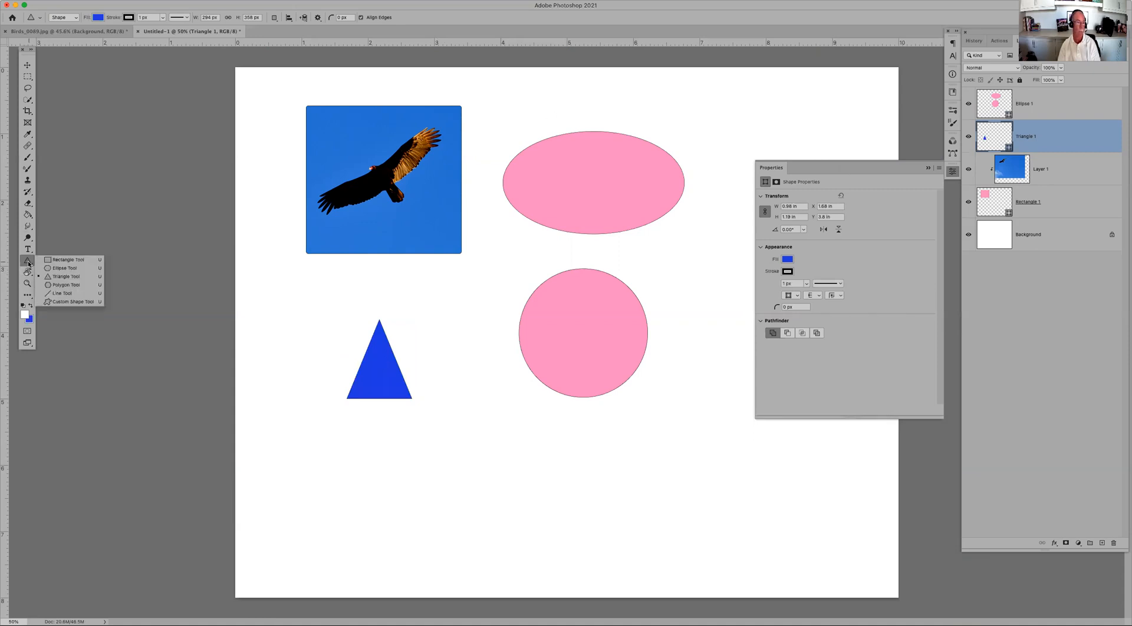
pyautogui.click(73, 286)
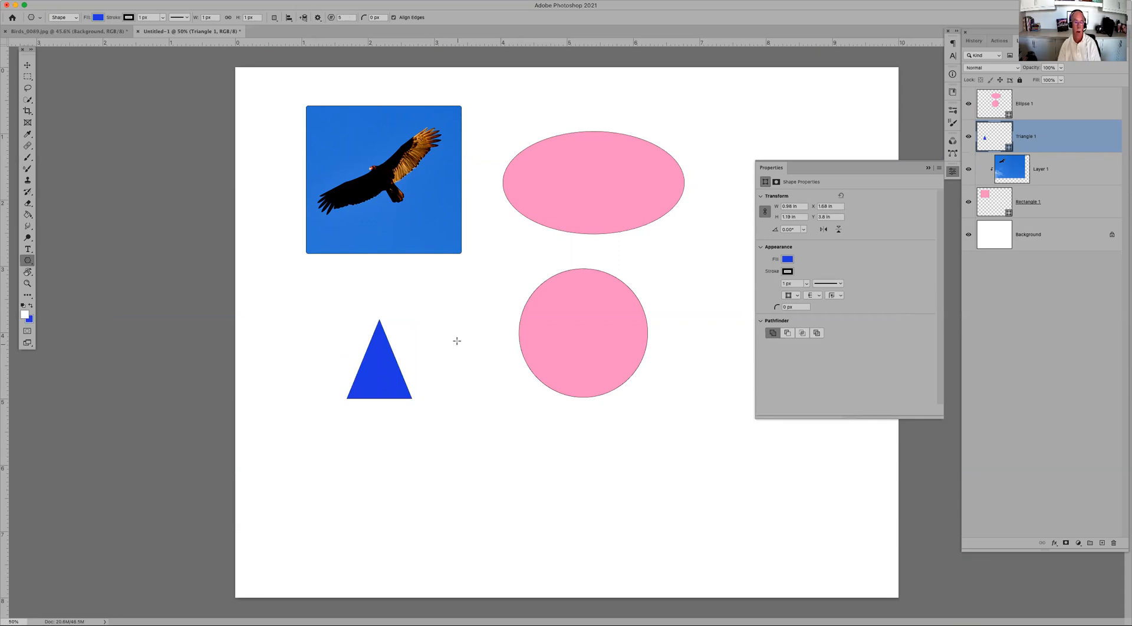
pyautogui.moveTo(463, 400); pyautogui.dragTo(579, 503)
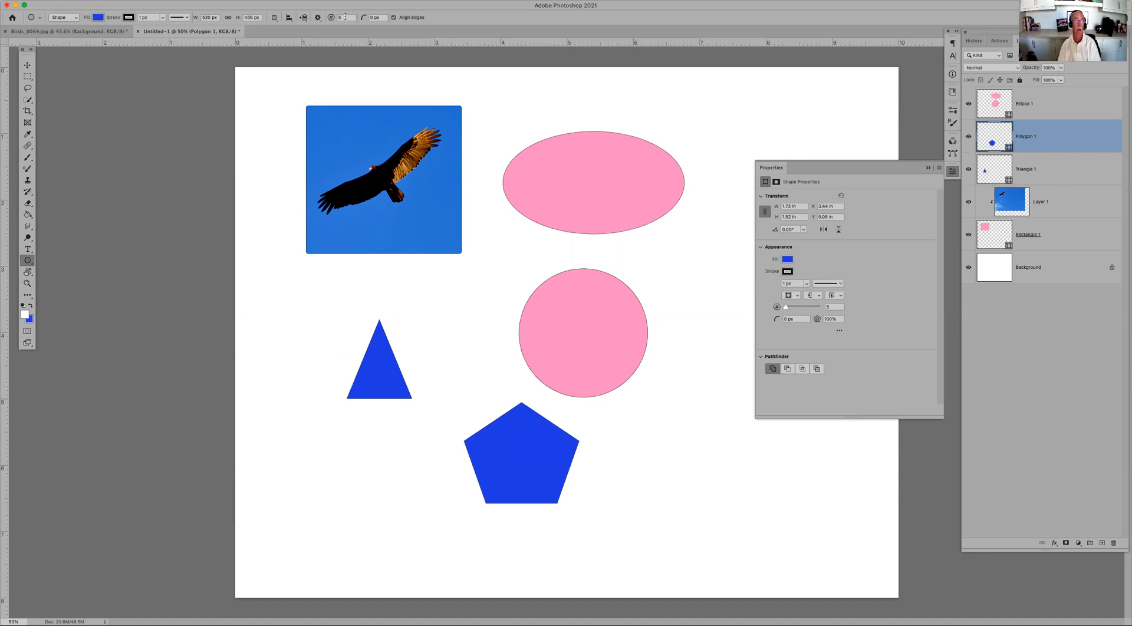
# Step: Set the number of polygon sides to 15 and draw a second polygon about 516 × 537 px to the pentagon's right
pyautogui.write('15')
pyautogui.moveTo(667, 400); pyautogui.dragTo(781, 520)
pyautogui.moveTo(781, 520); pyautogui.dragTo(781, 520)
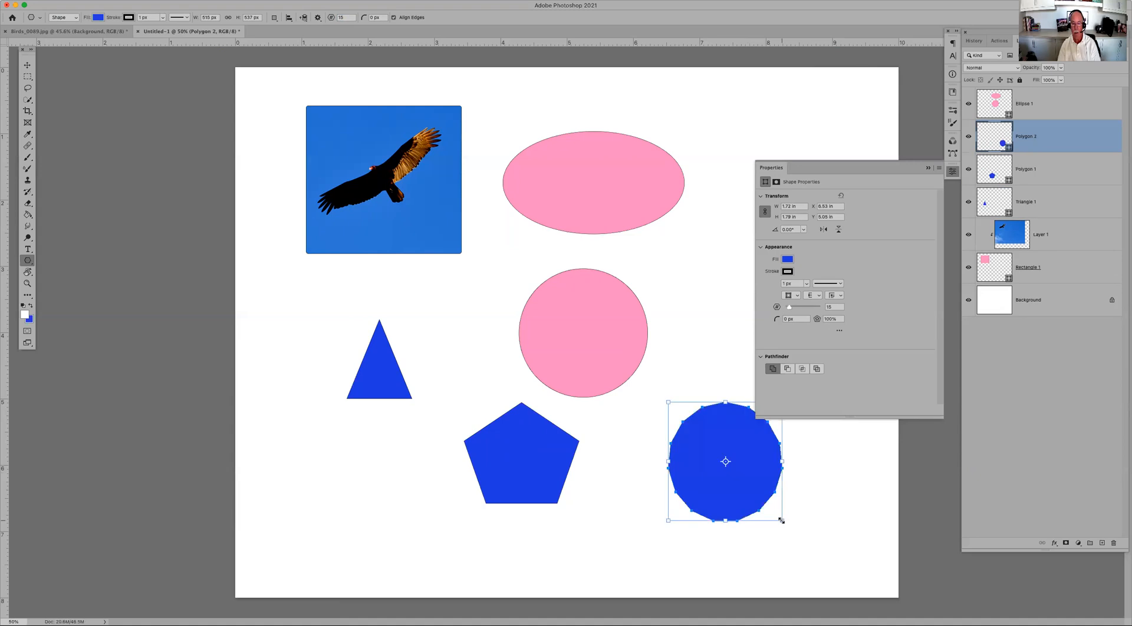
pyautogui.press('Return')
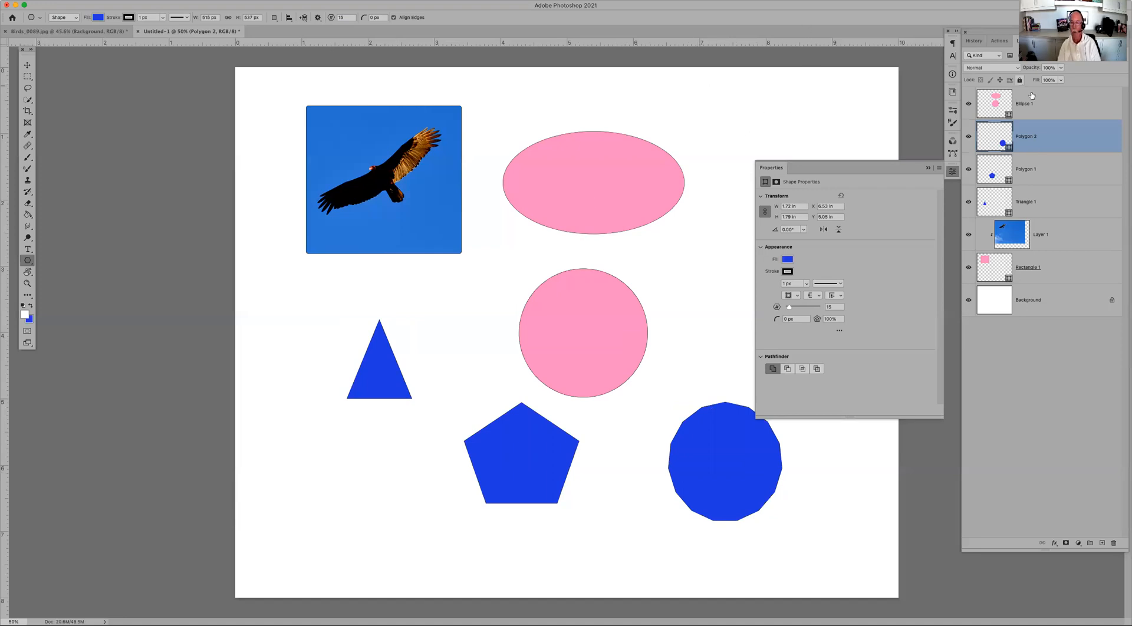
# Step: Delete all the shape layers and the clipped bird photo, keeping only the Background layer
pyautogui.click(1050, 108)
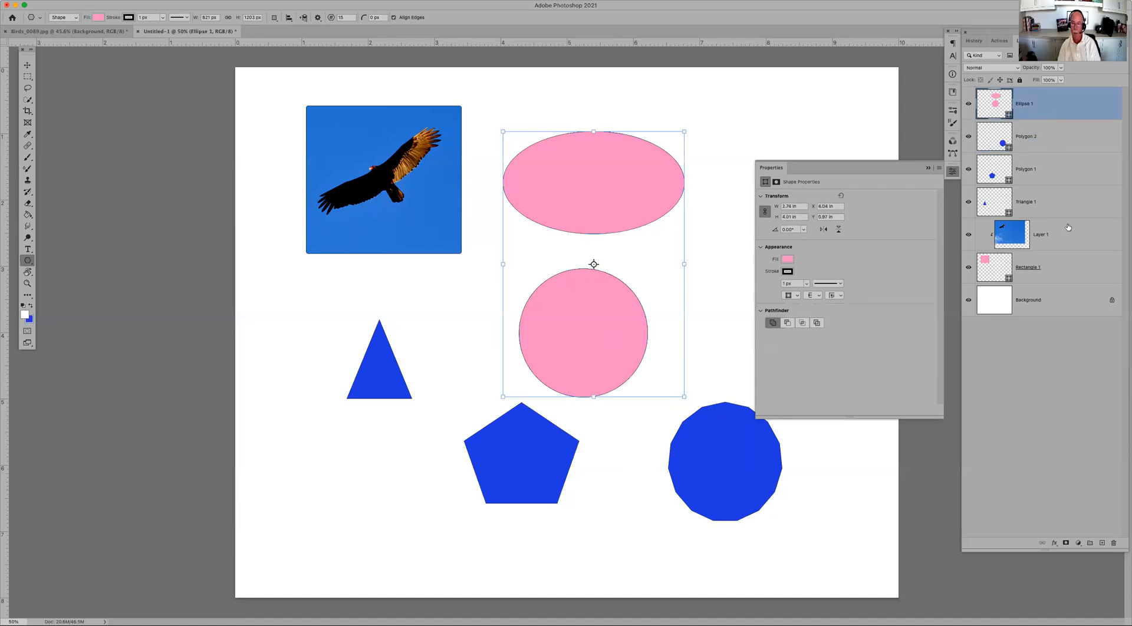
pyautogui.keyDown('shift'); pyautogui.click(1067, 277); pyautogui.keyUp('shift')
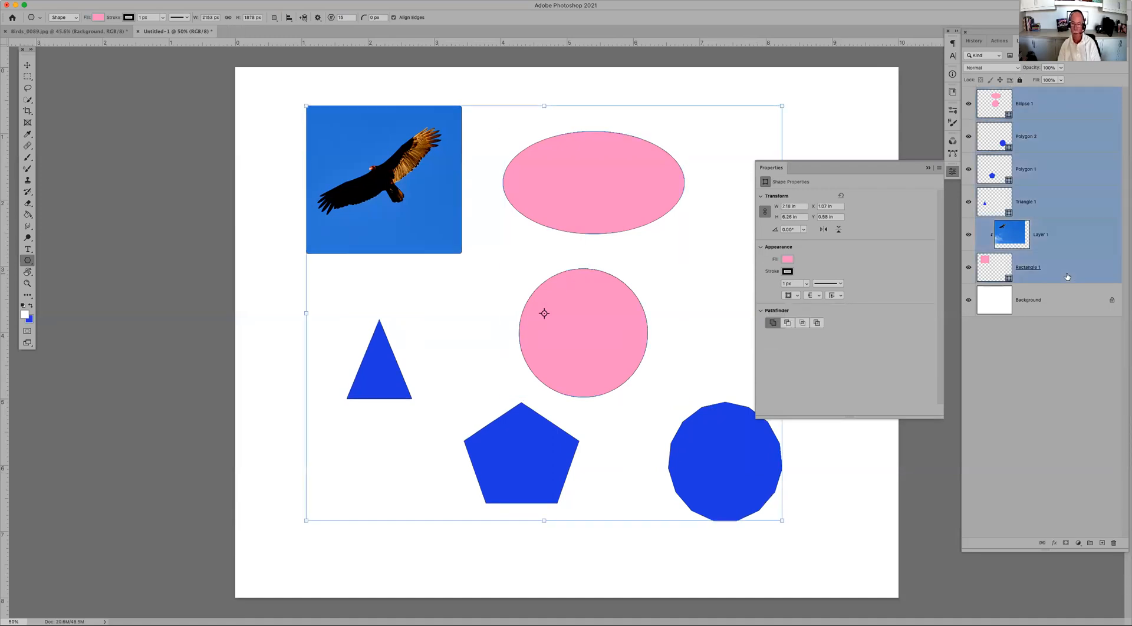
pyautogui.press('Delete')
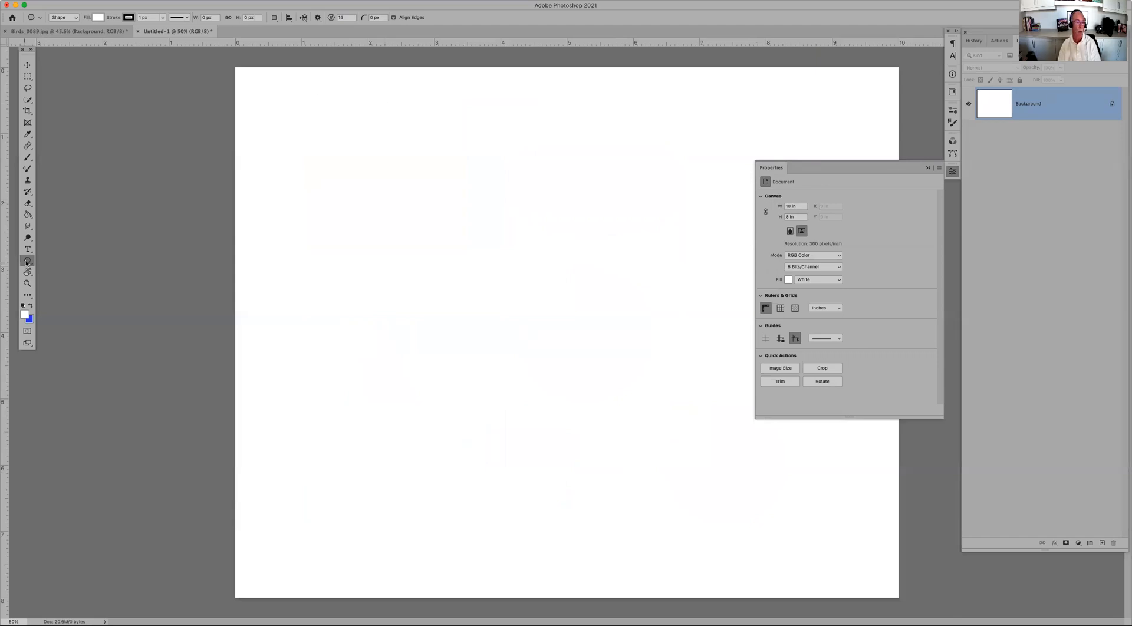
# Step: Draw a diagonal line about 5.25 in long across the middle of the canvas with the Line Tool
pyautogui.moveTo(27, 263); pyautogui.dragTo(75, 291)
pyautogui.hotkey('shift', 'u')
pyautogui.moveTo(387, 240); pyautogui.dragTo(694, 400)
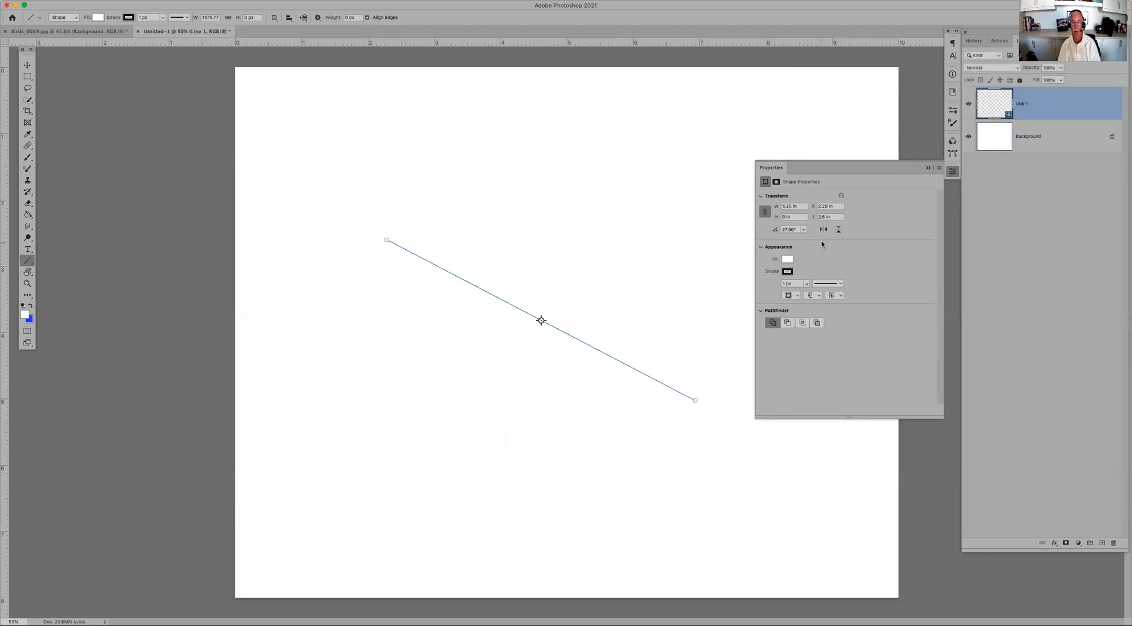
# Step: Try a dark green fill on the diagonal line and delete the line
pyautogui.click(787, 259)
pyautogui.click(830, 306)
pyautogui.press('Return')
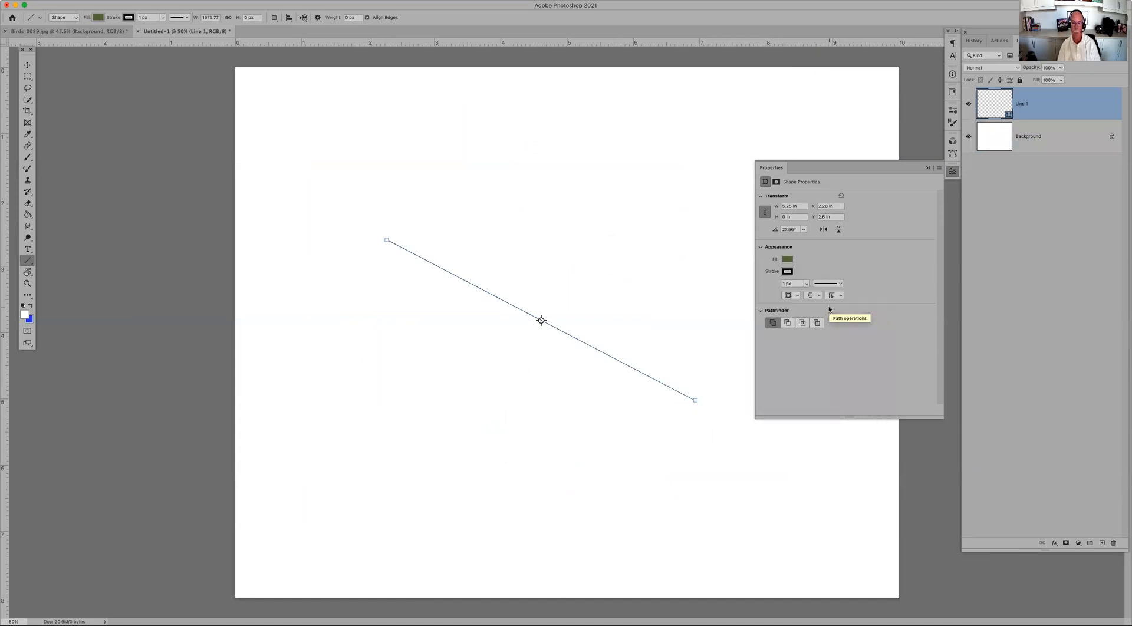
pyautogui.press('Return')
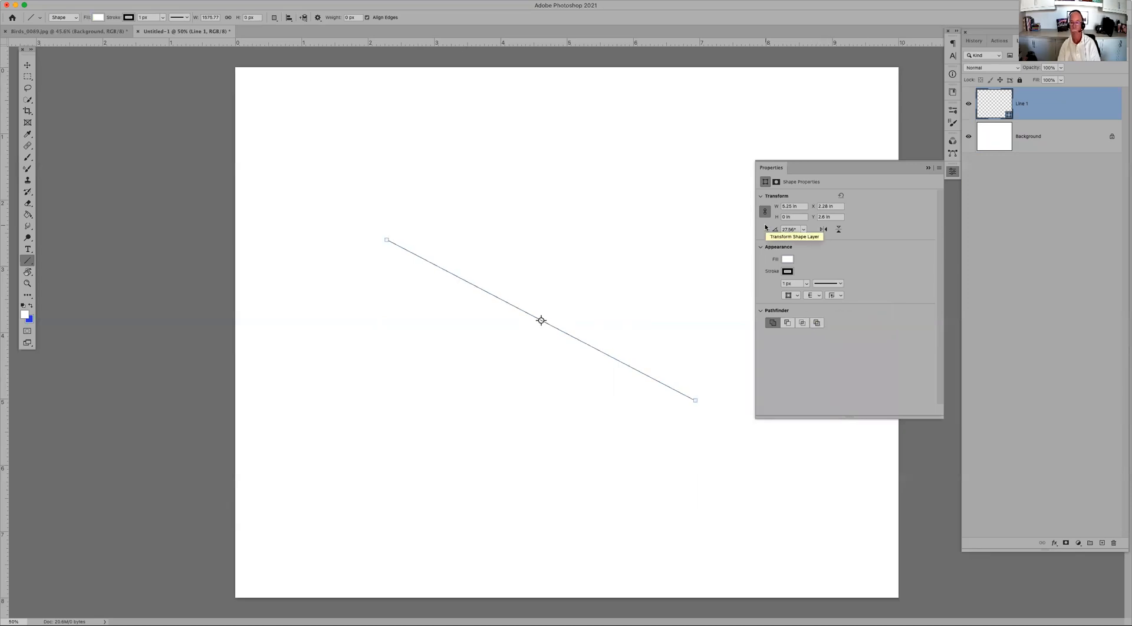
pyautogui.press('BackSpace')
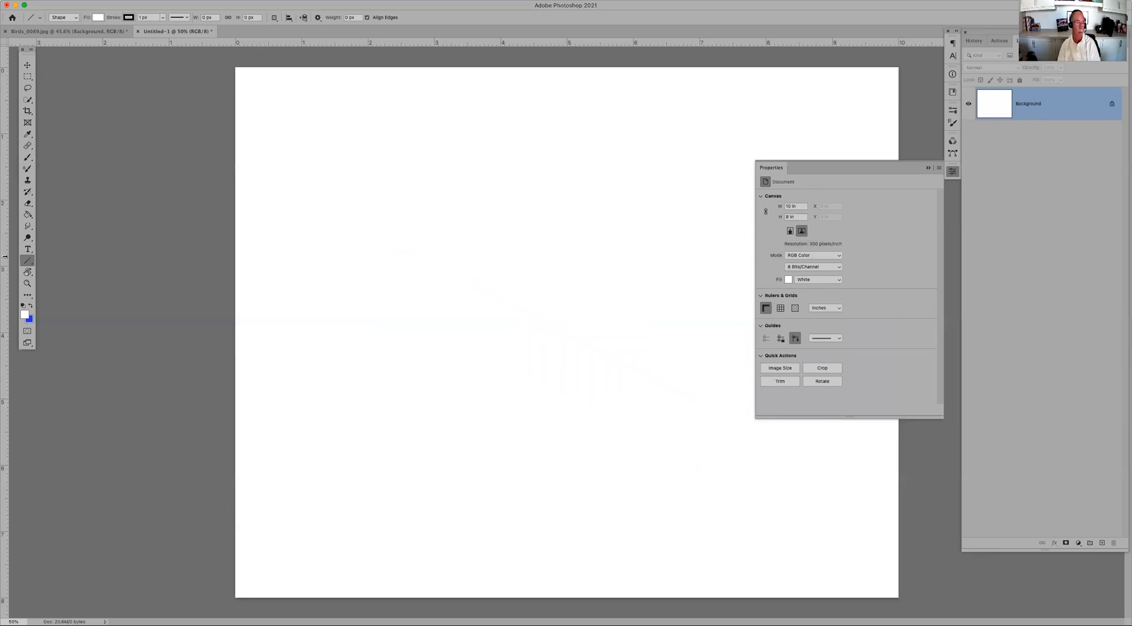
# Step: Activate the Custom Shape Tool and expand All Legacy Default Shapes within the Legacy Shapes and More presets
pyautogui.click(28, 260)
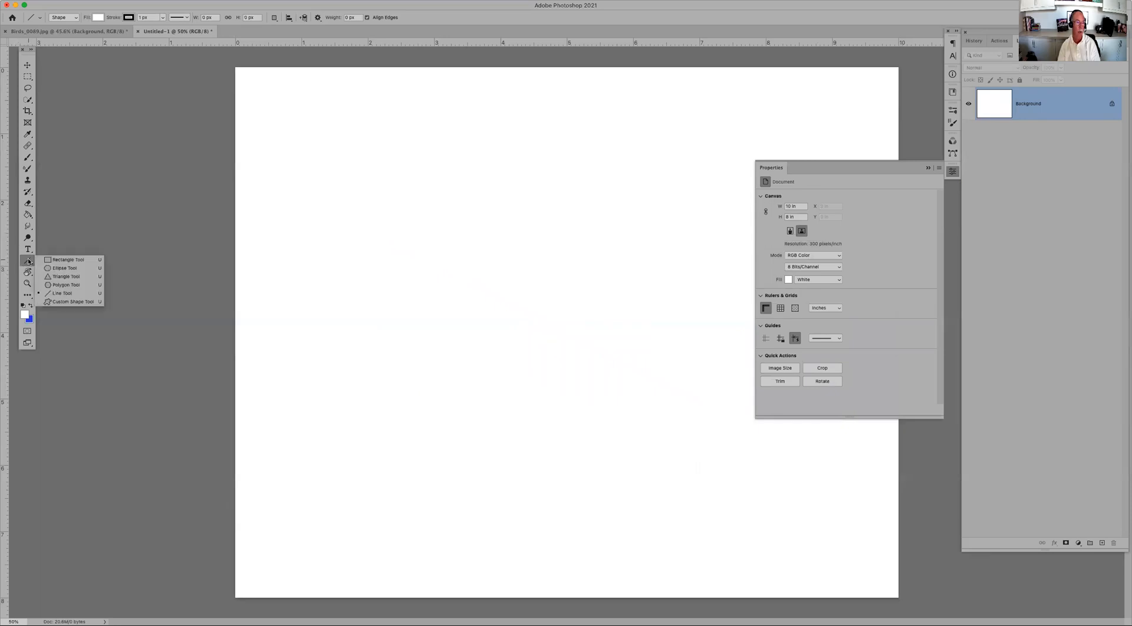
pyautogui.click(73, 303)
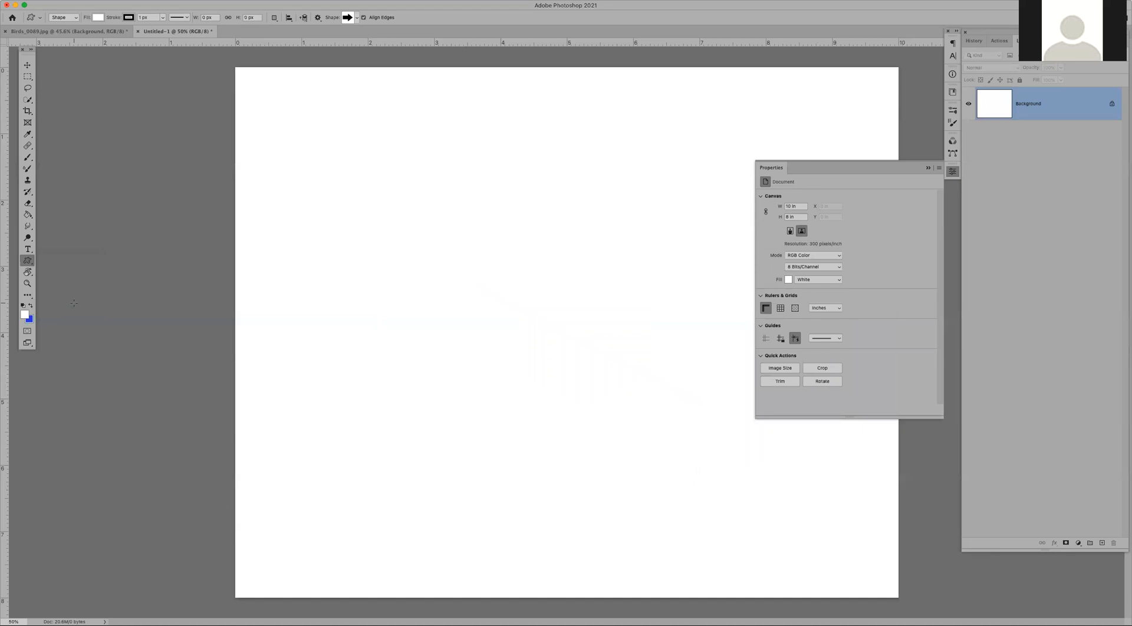
pyautogui.click(357, 18)
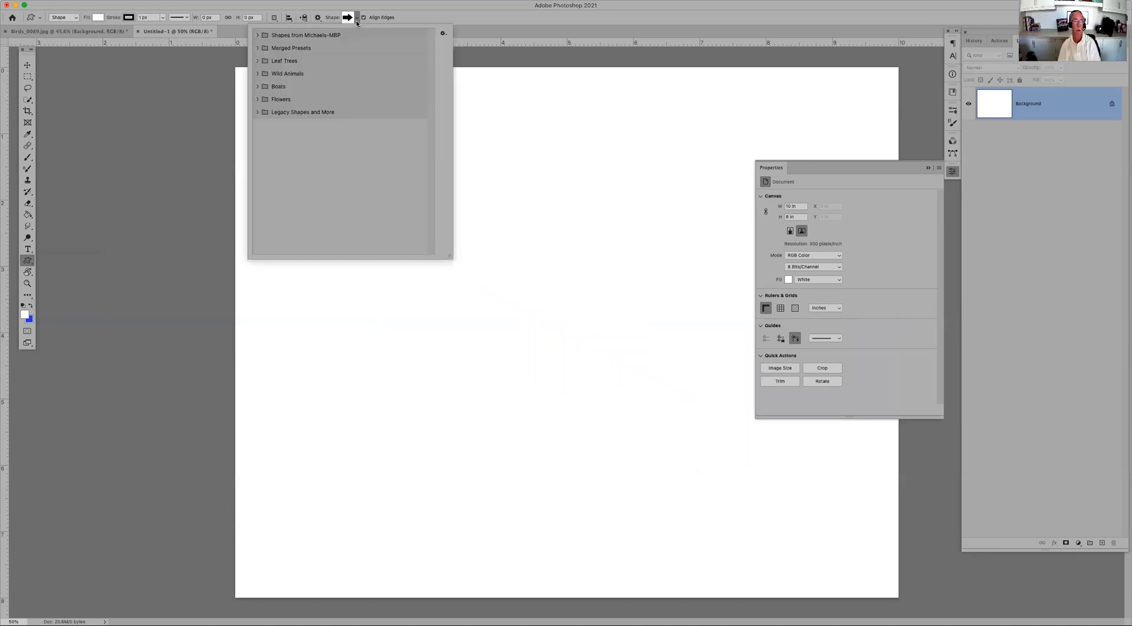
pyautogui.click(254, 34)
pyautogui.click(257, 36)
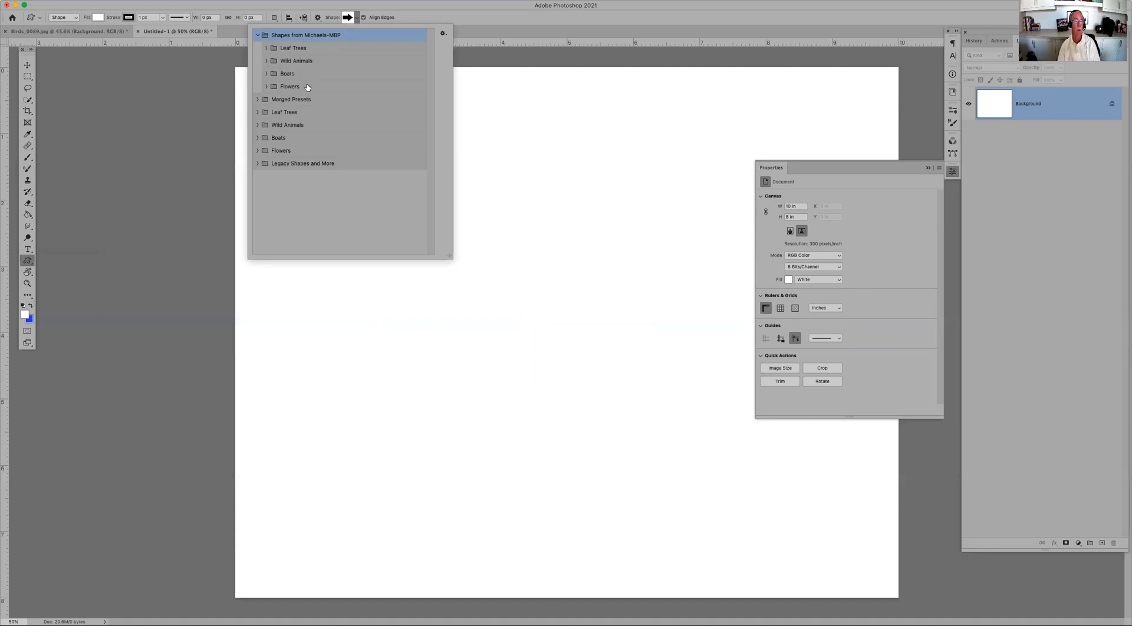
pyautogui.click(303, 164)
pyautogui.click(257, 163)
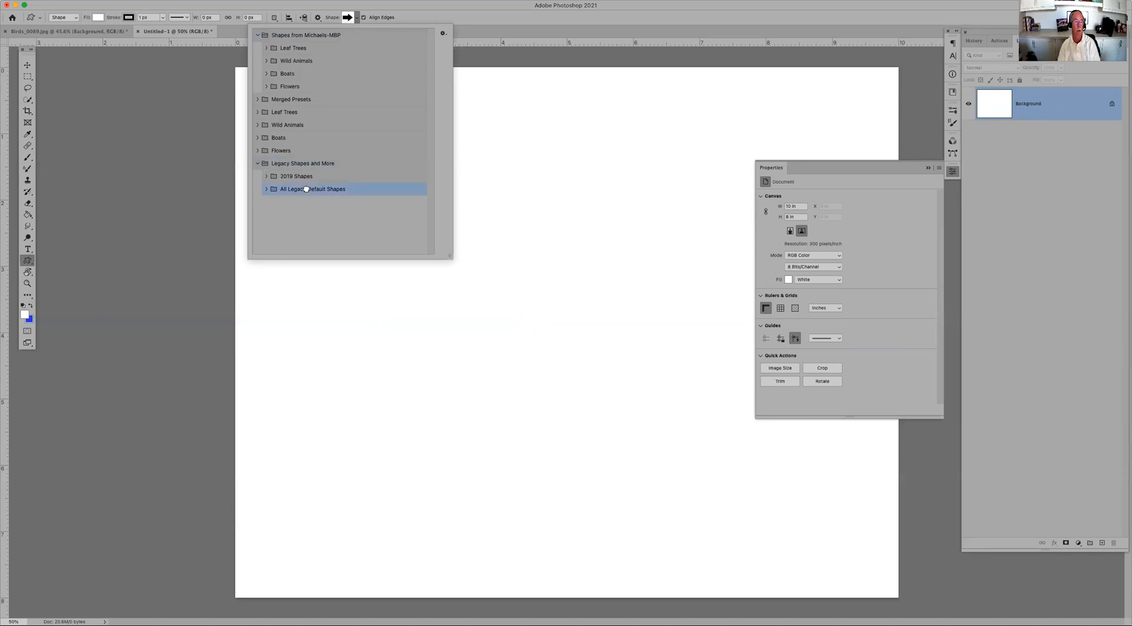
pyautogui.click(267, 189)
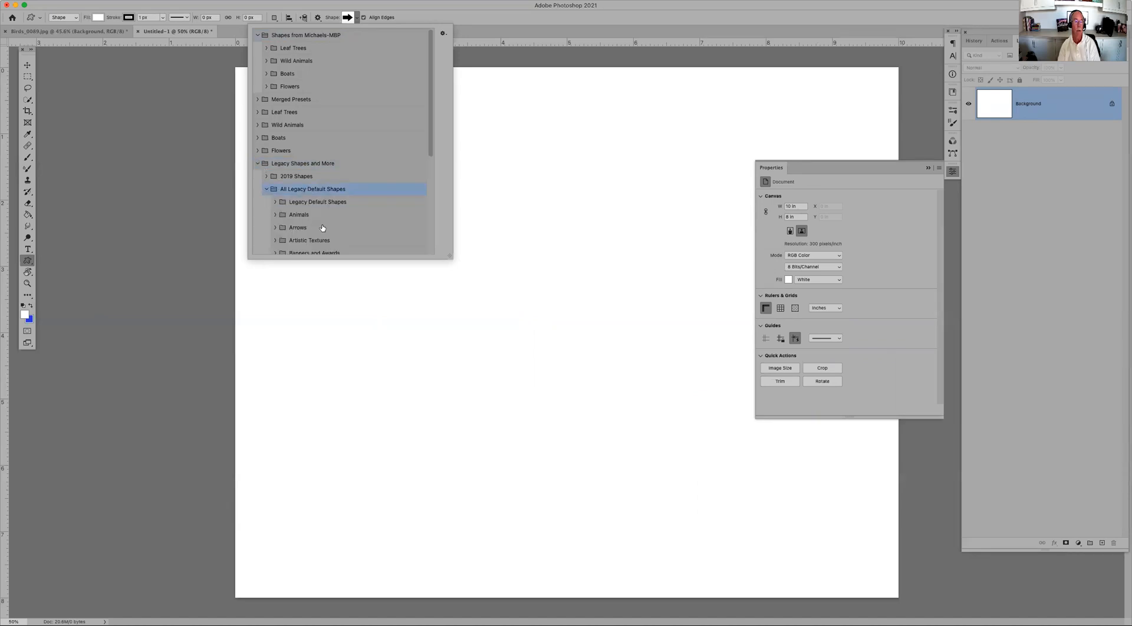
# Step: Choose the cat from the legacy Animals shapes and draw it about 1.9 × 2.47 in near the canvas center
pyautogui.click(309, 215)
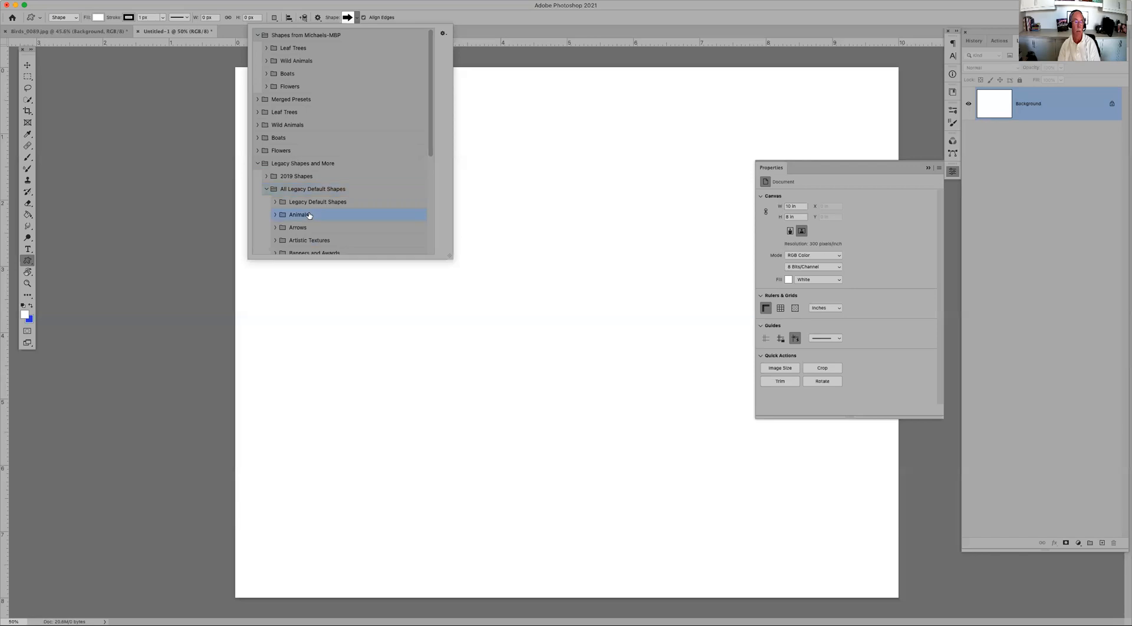
pyautogui.click(275, 214)
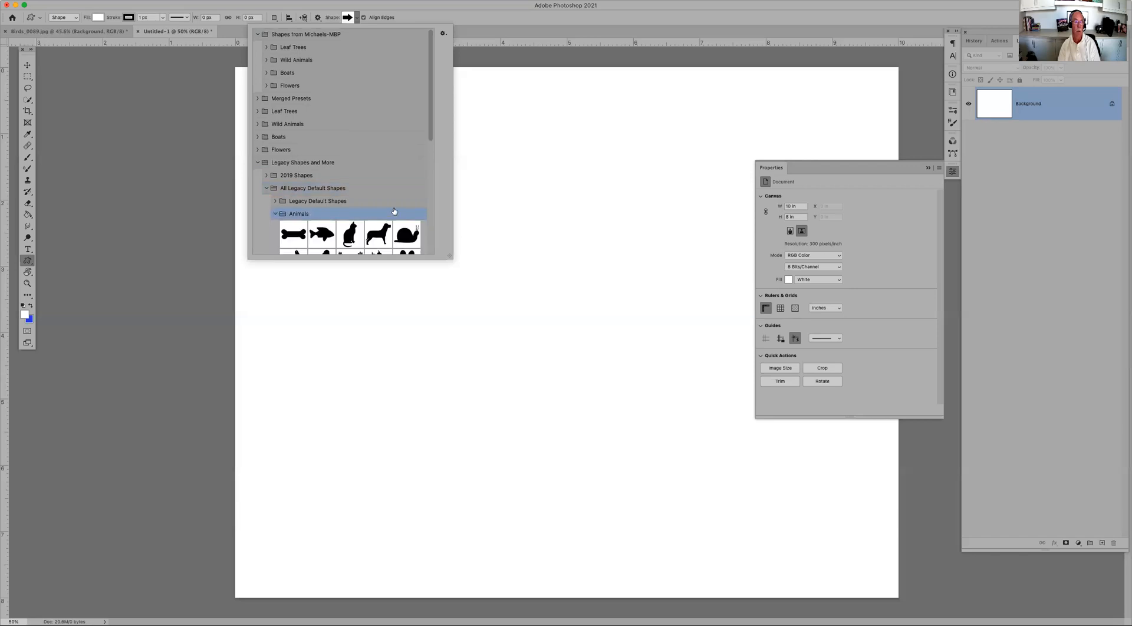
pyautogui.scroll(-3, 394, 211)
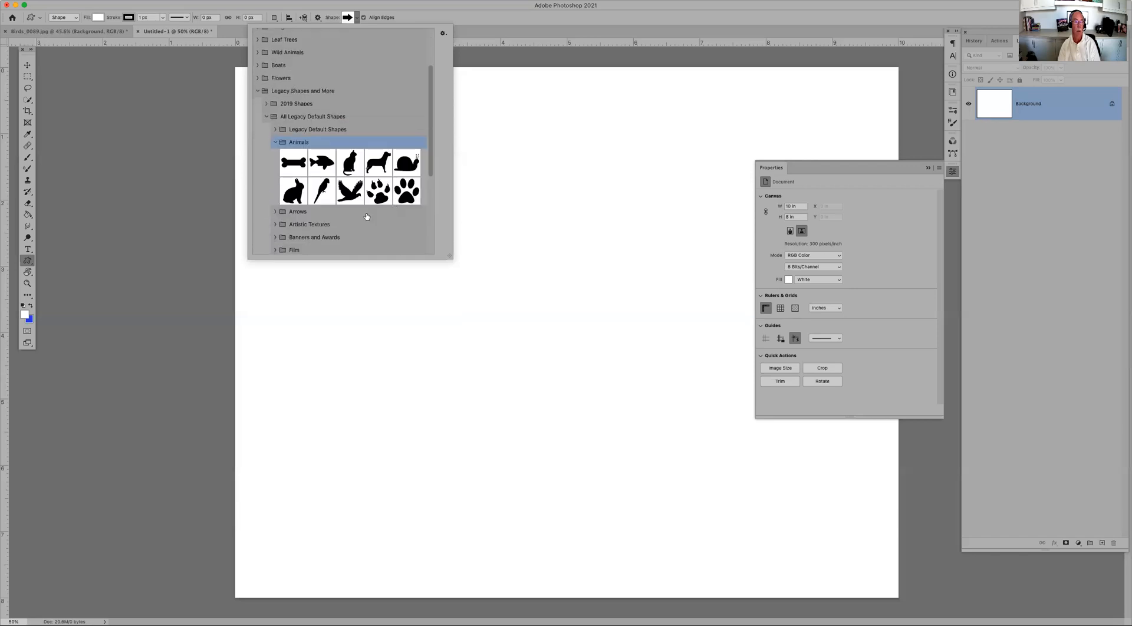
pyautogui.click(350, 163)
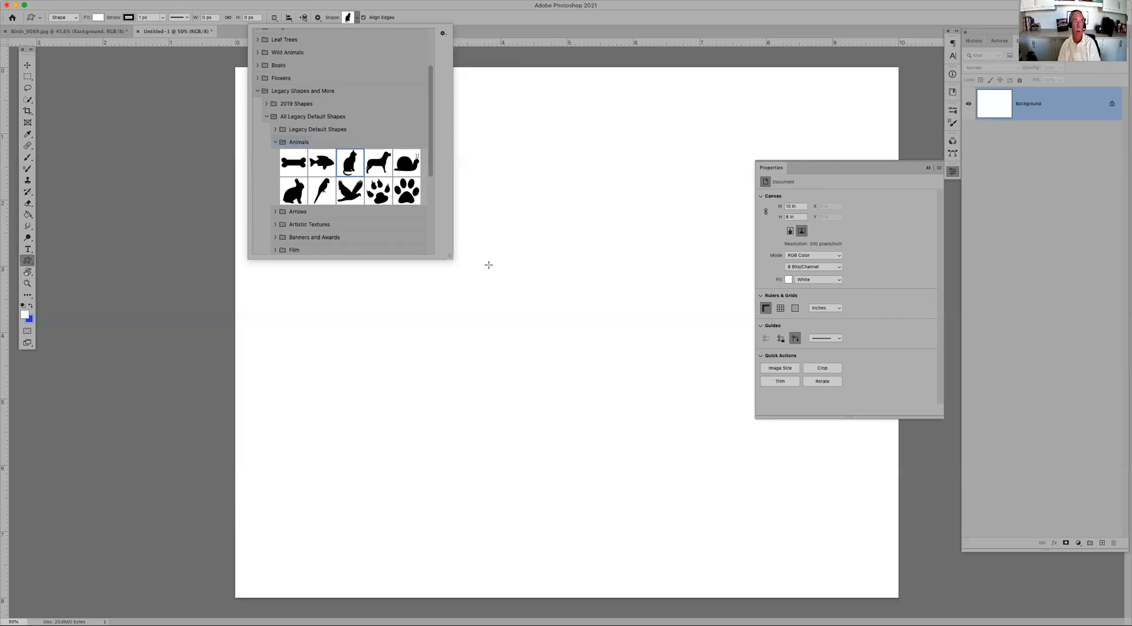
pyautogui.moveTo(497, 241); pyautogui.dragTo(623, 401)
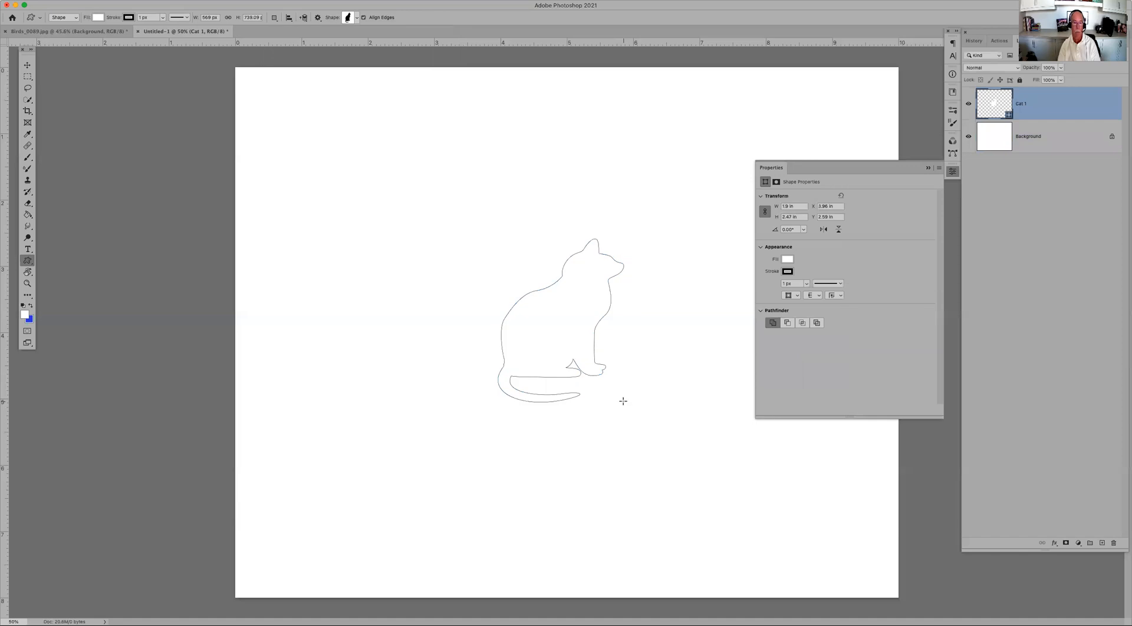
# Step: Set the Custom Shape Tool to Path mode and draw a cat path about 2 × 2.54 in above and left of the first cat
pyautogui.click(74, 18)
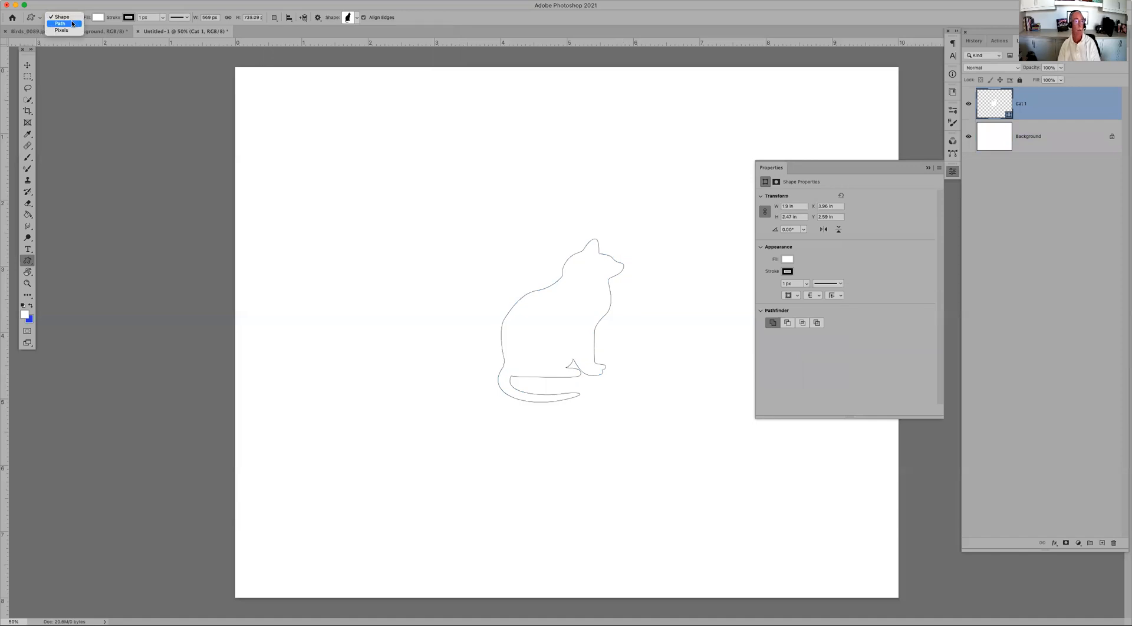
pyautogui.click(72, 24)
pyautogui.moveTo(365, 125); pyautogui.dragTo(497, 292)
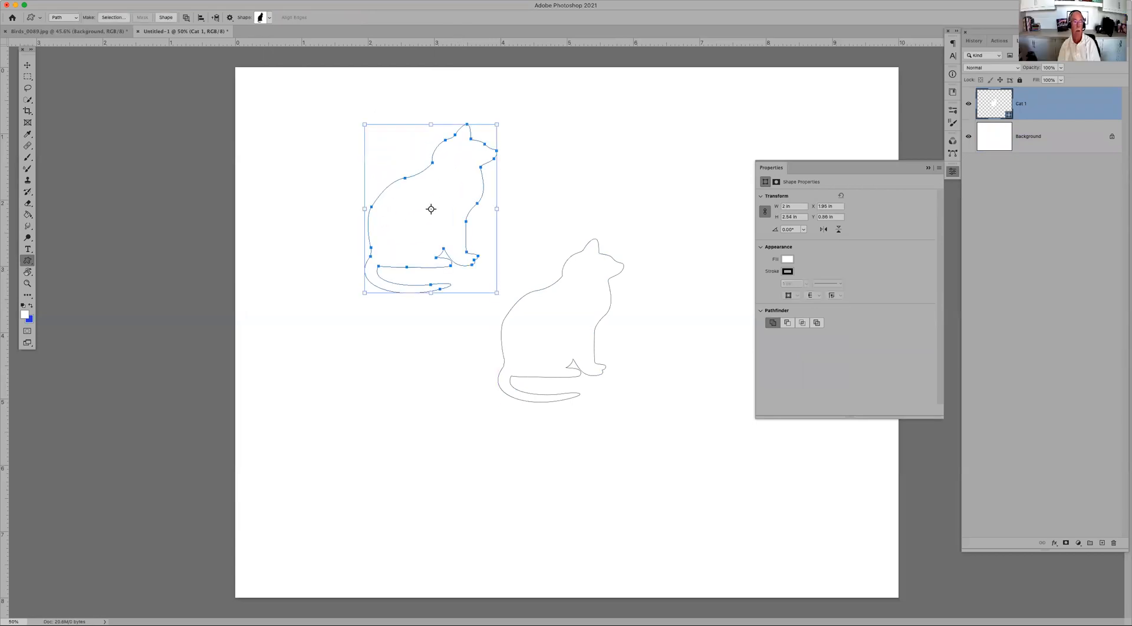
# Step: Try to render a Flame filter along the cat path, and delete the path
pyautogui.click(213, 1)
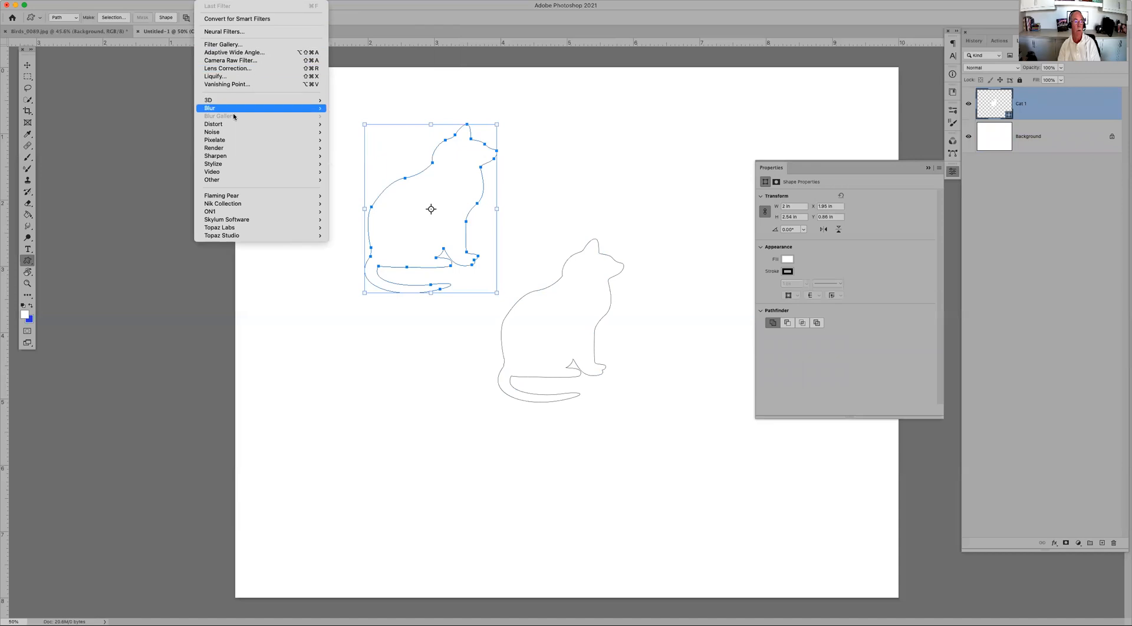
pyautogui.moveTo(237, 148)
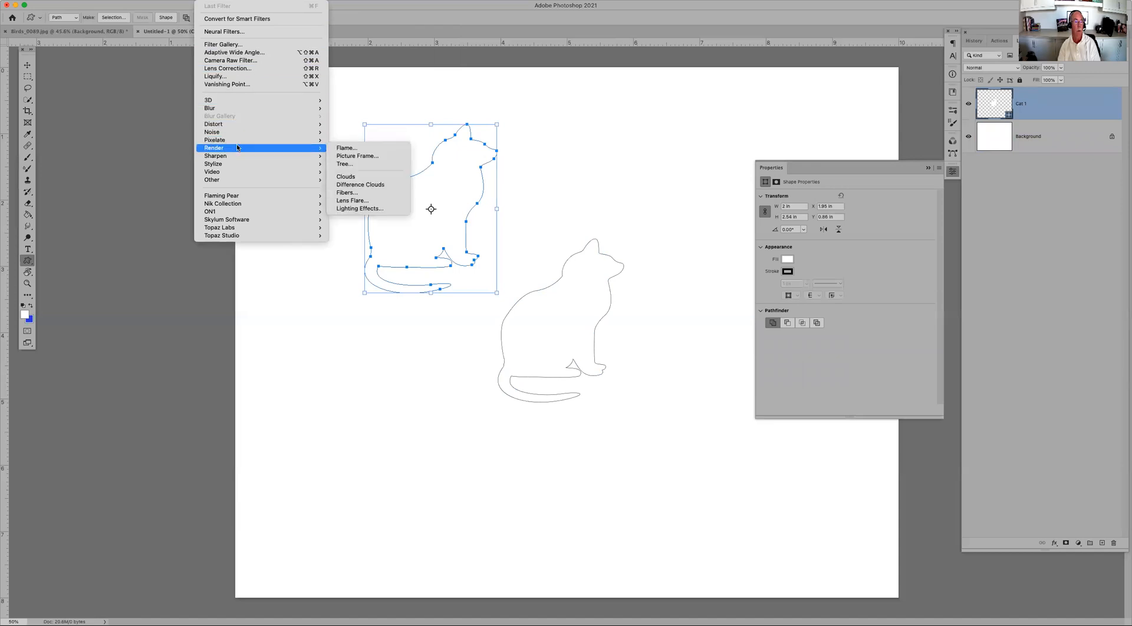
pyautogui.click(377, 151)
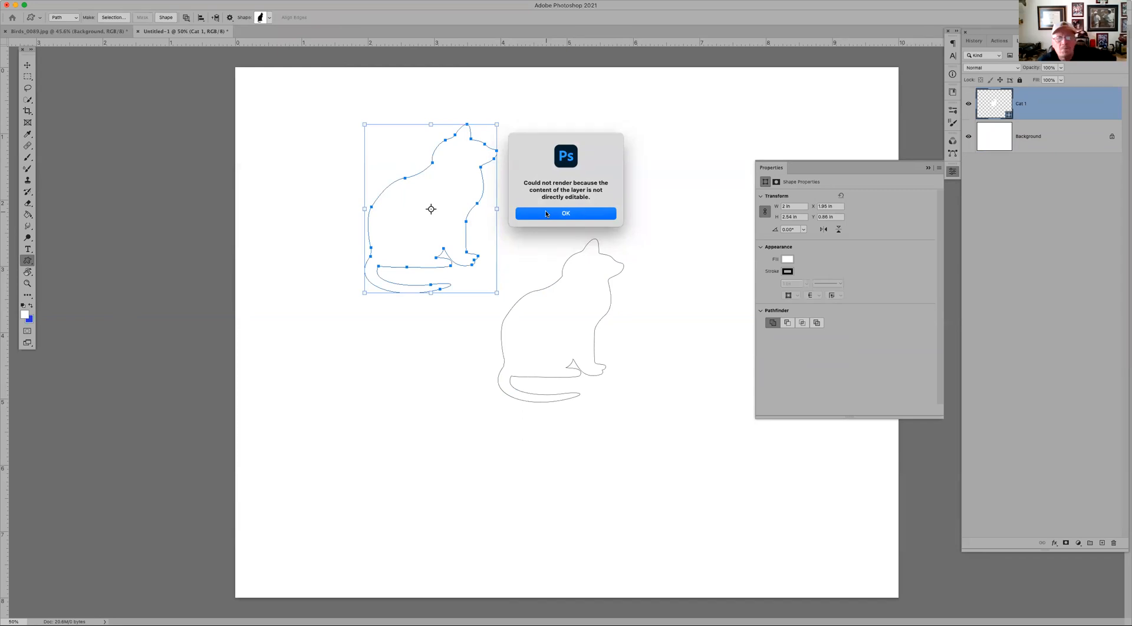
pyautogui.click(547, 214)
pyautogui.press('Delete')
pyautogui.click(574, 301)
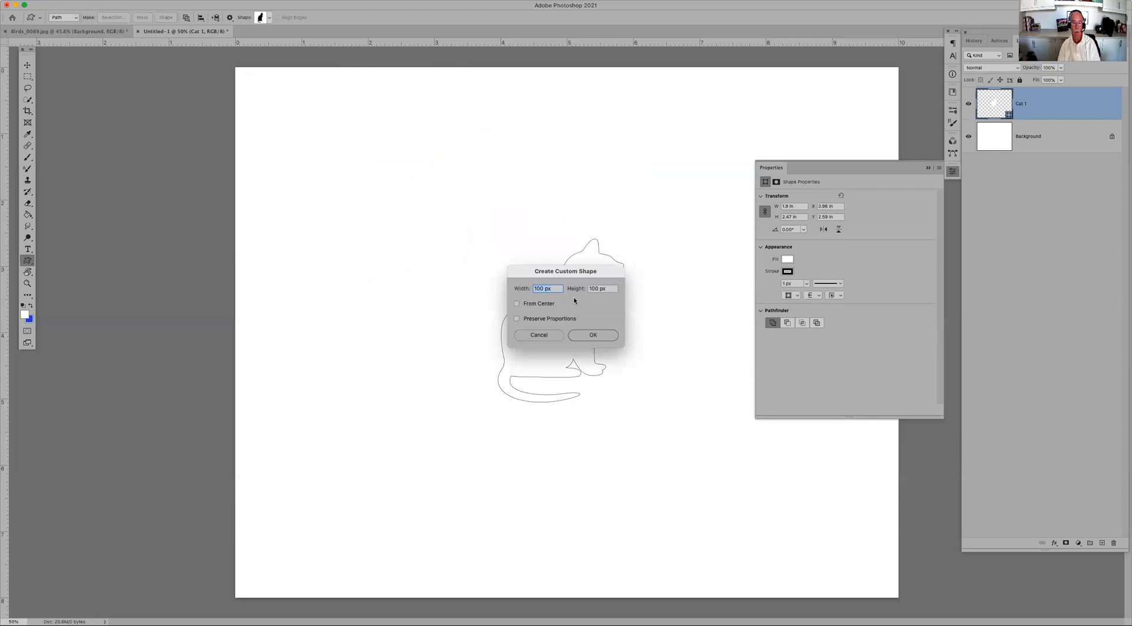
pyautogui.click(548, 335)
pyautogui.click(587, 325)
pyautogui.click(539, 335)
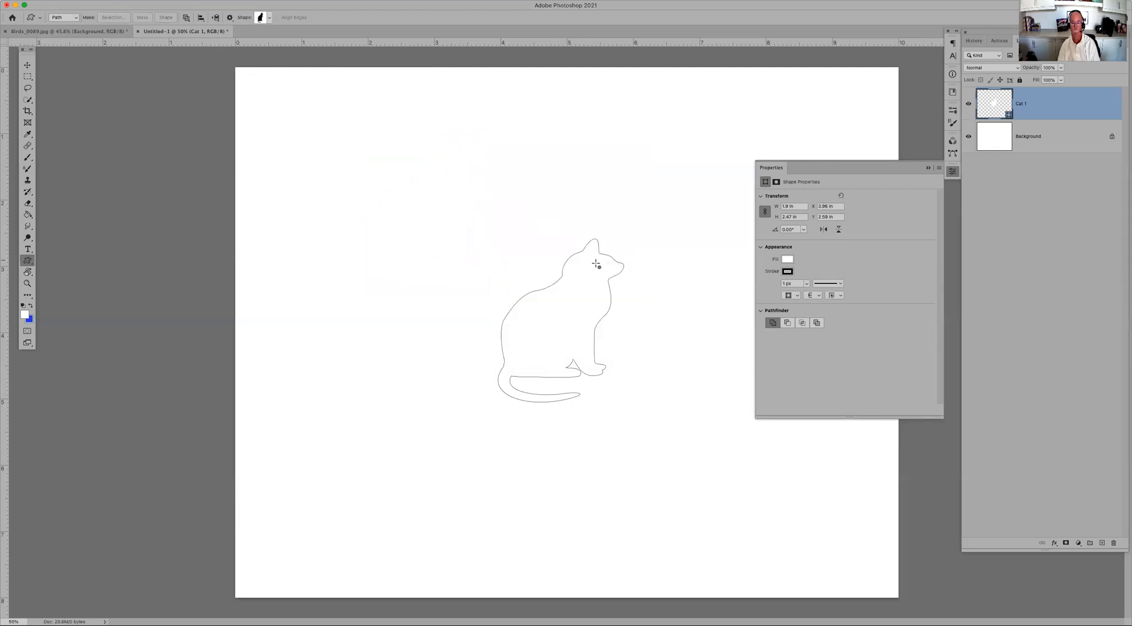
# Step: Set the tool mode to Shape and draw a second cat about 0.83 × 1.83 in above and left of the first
pyautogui.click(928, 168)
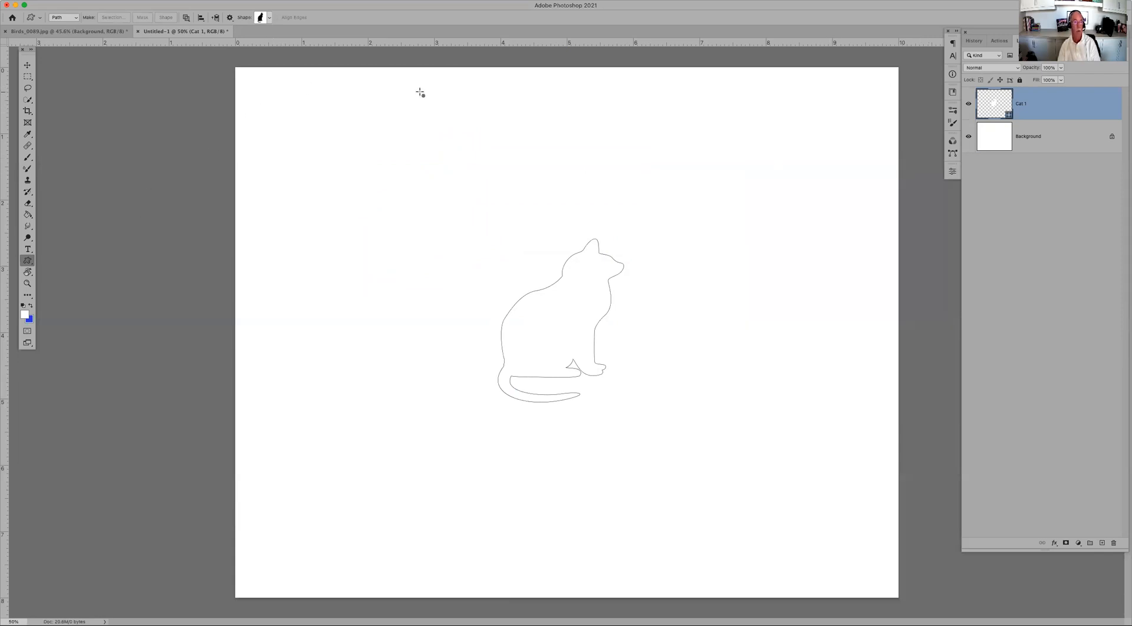
pyautogui.click(66, 18)
pyautogui.click(59, 9)
pyautogui.moveTo(333, 154); pyautogui.dragTo(387, 272)
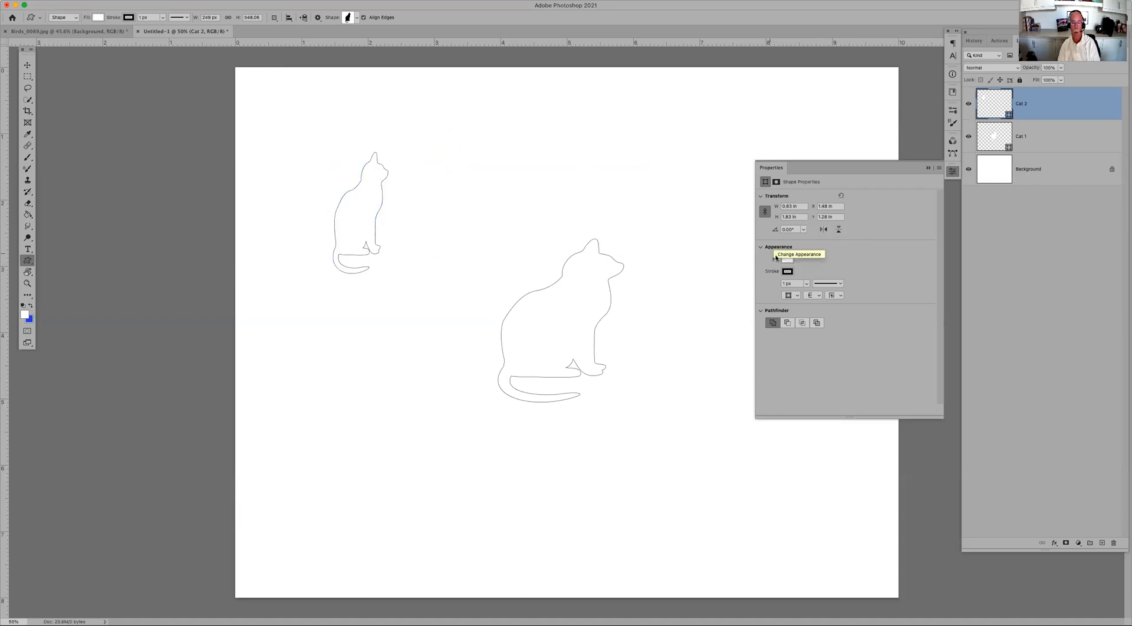
# Step: Try several recently used colors as the smaller cat's fill, including dark green
pyautogui.click(785, 260)
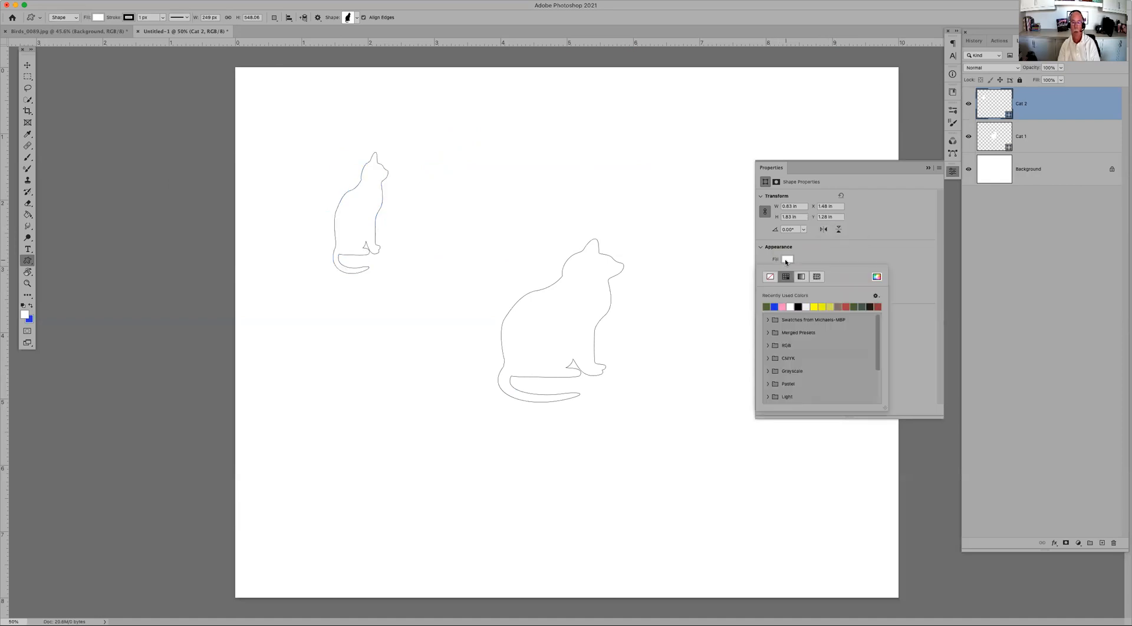
pyautogui.click(793, 305)
pyautogui.click(798, 306)
pyautogui.click(818, 306)
pyautogui.click(839, 306)
pyautogui.click(854, 306)
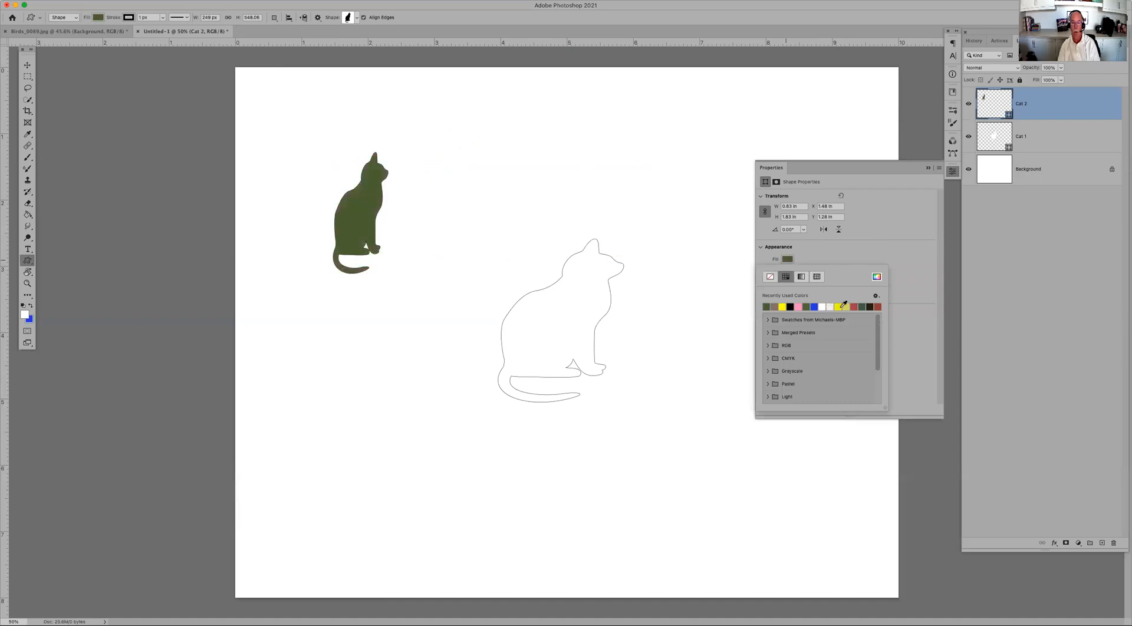
# Step: Set the foreground color to red, e44343
pyautogui.click(26, 317)
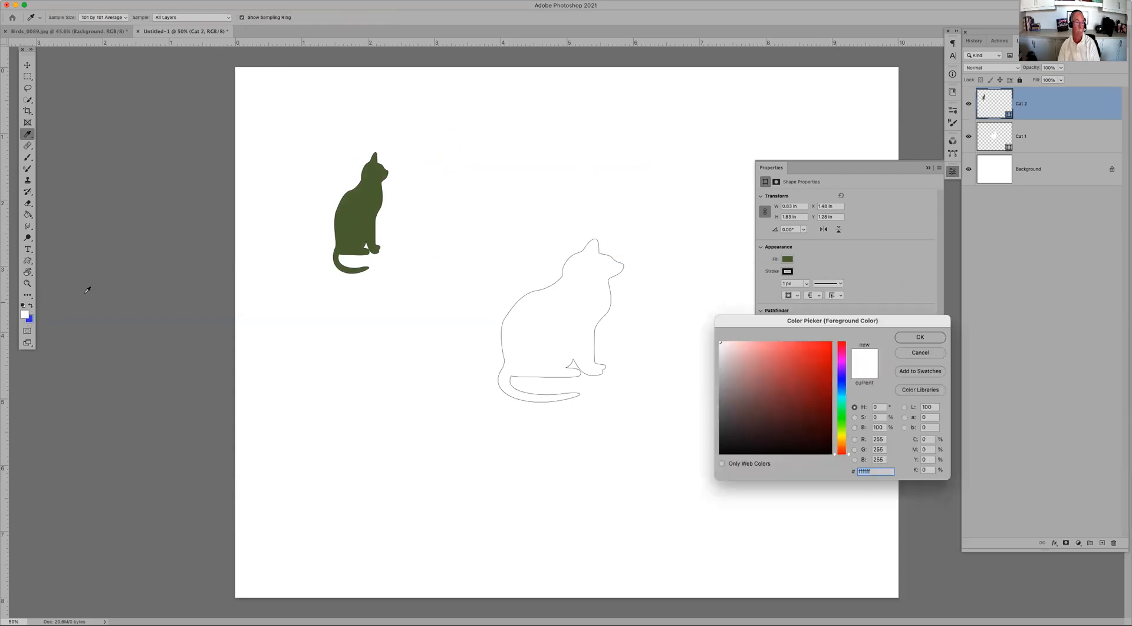
pyautogui.click(798, 352)
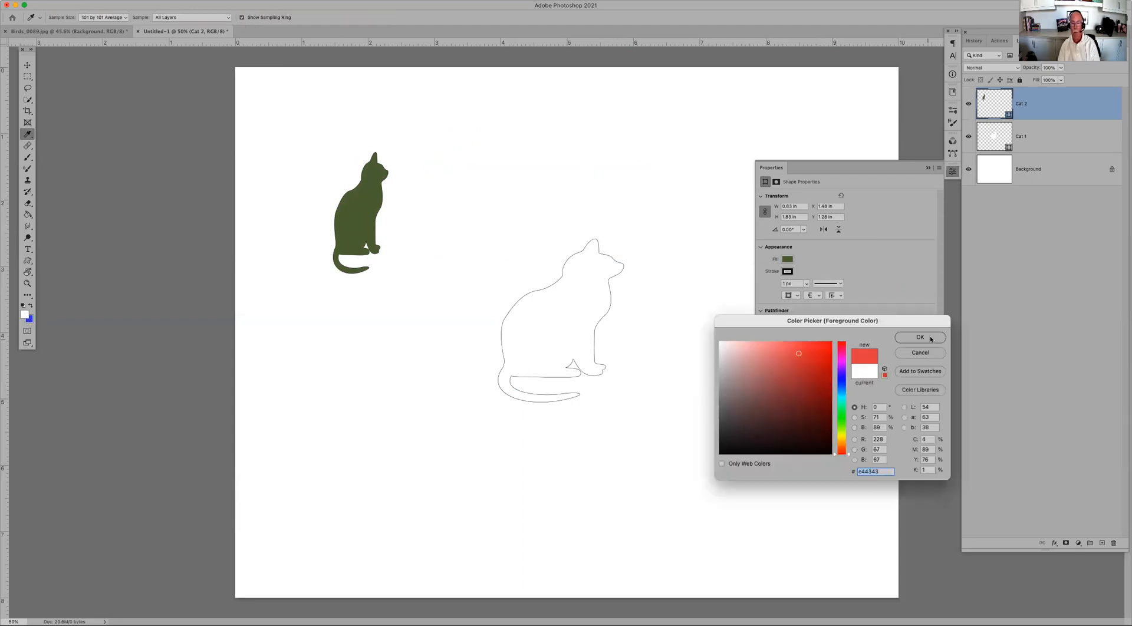
pyautogui.click(931, 339)
# Step: Try a gradient and a pattern as the smaller cat's fill, and switch back to a solid color fill
pyautogui.click(787, 260)
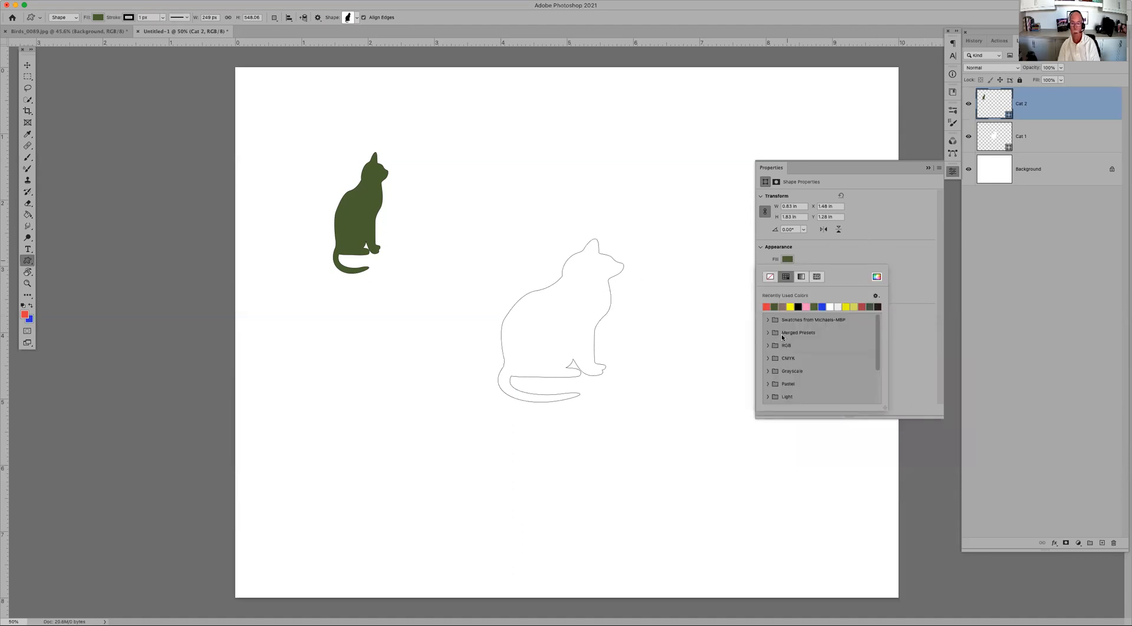
pyautogui.click(800, 278)
pyautogui.click(816, 278)
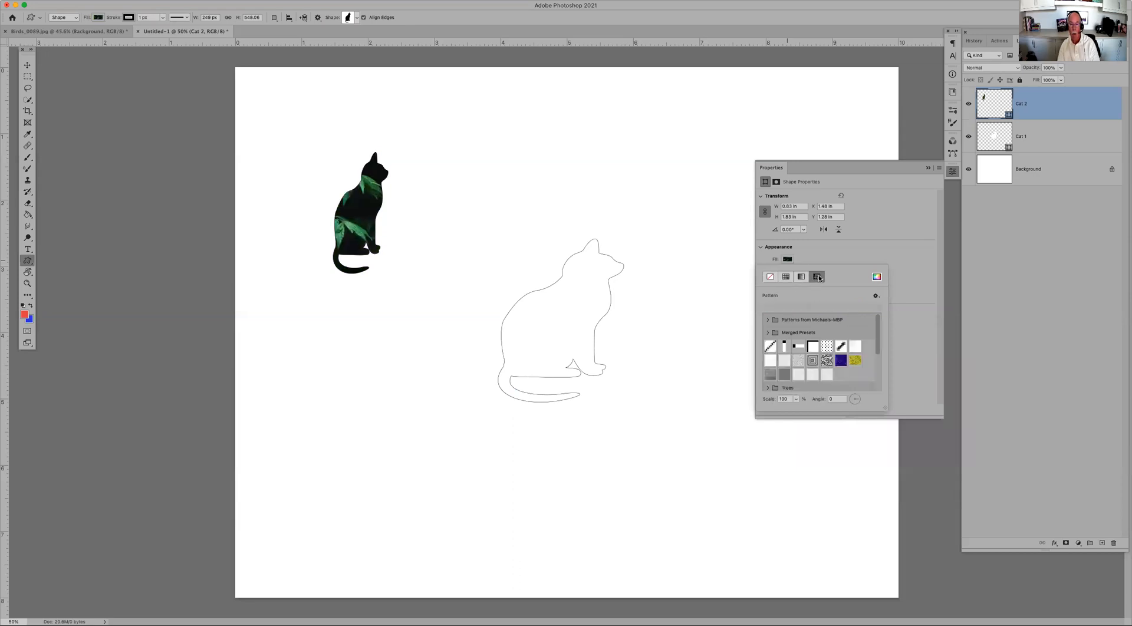
pyautogui.click(787, 278)
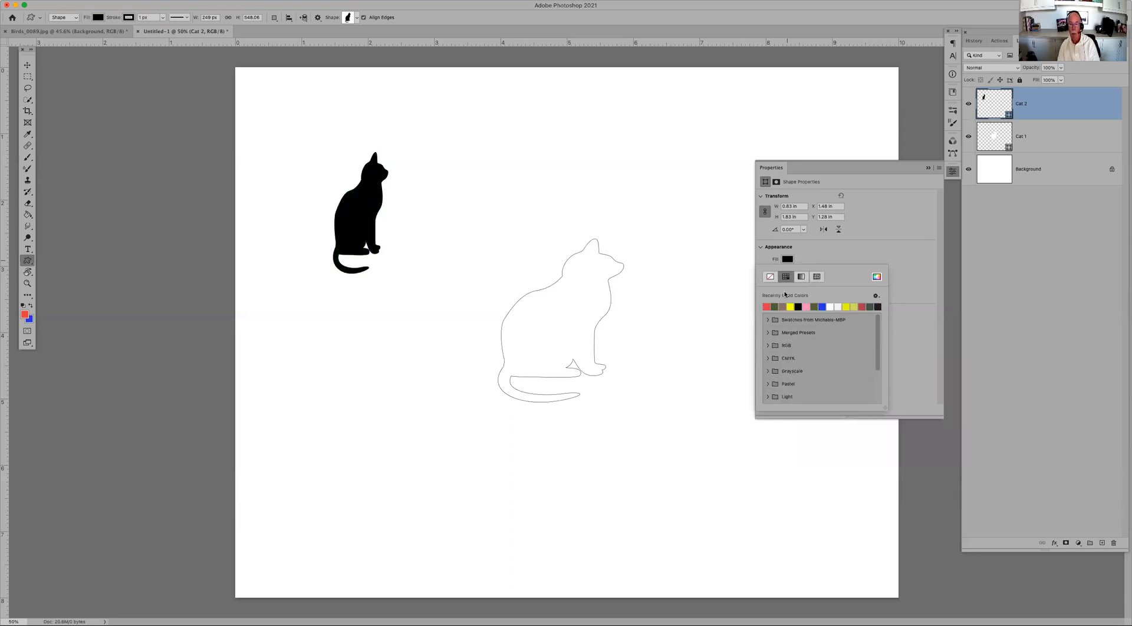
# Step: Fill the smaller cat with a custom bright red solid color
pyautogui.click(877, 277)
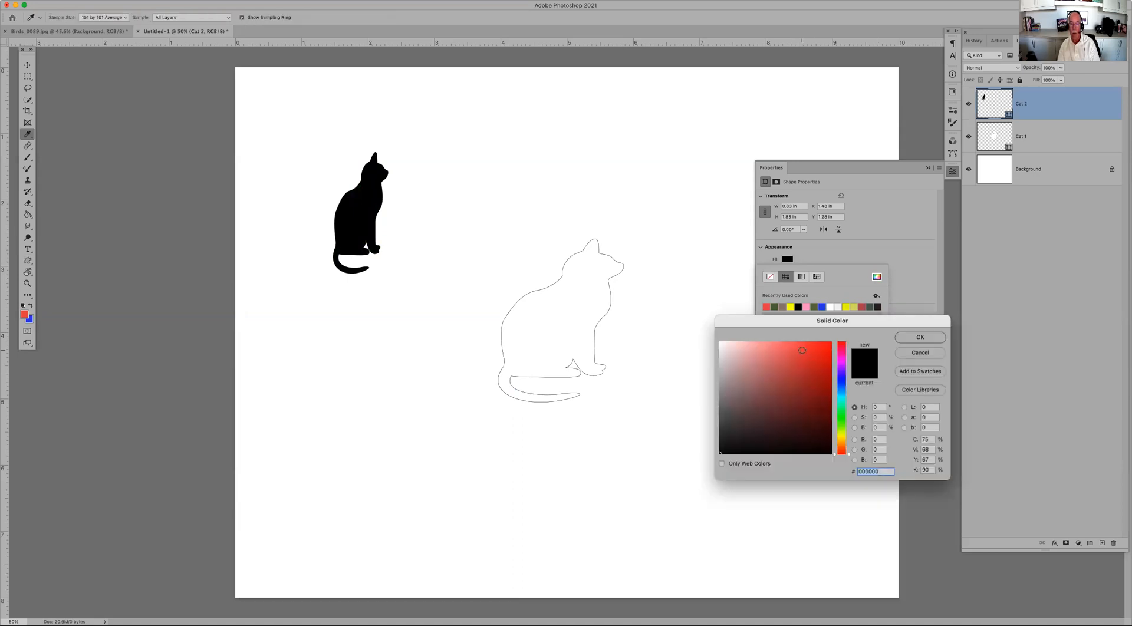
pyautogui.click(817, 349)
pyautogui.click(920, 337)
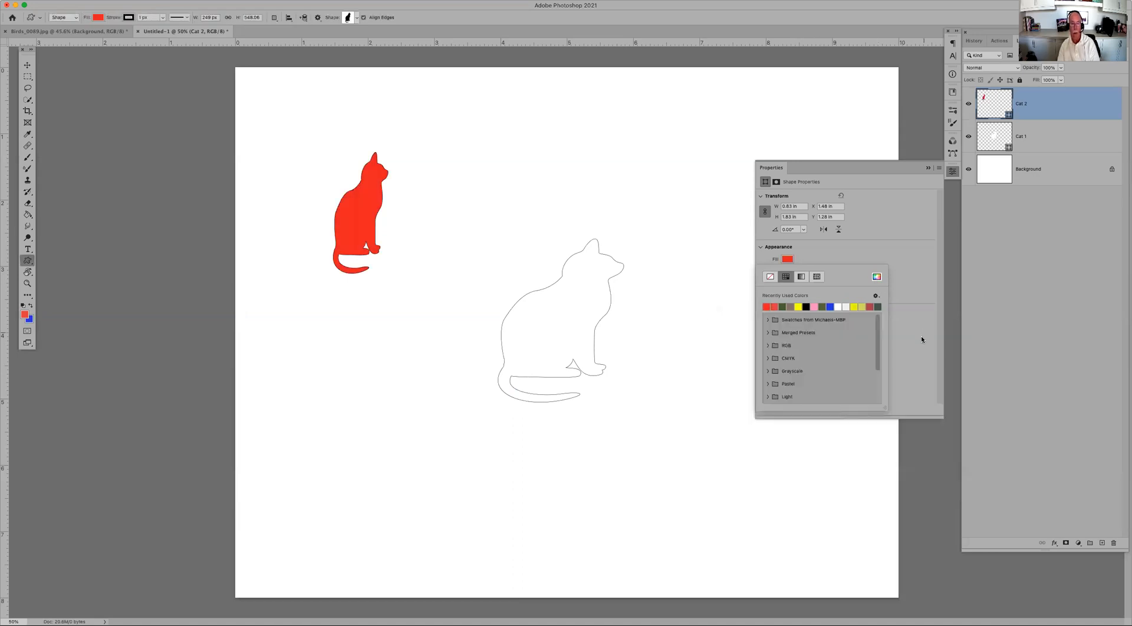
pyautogui.click(432, 146)
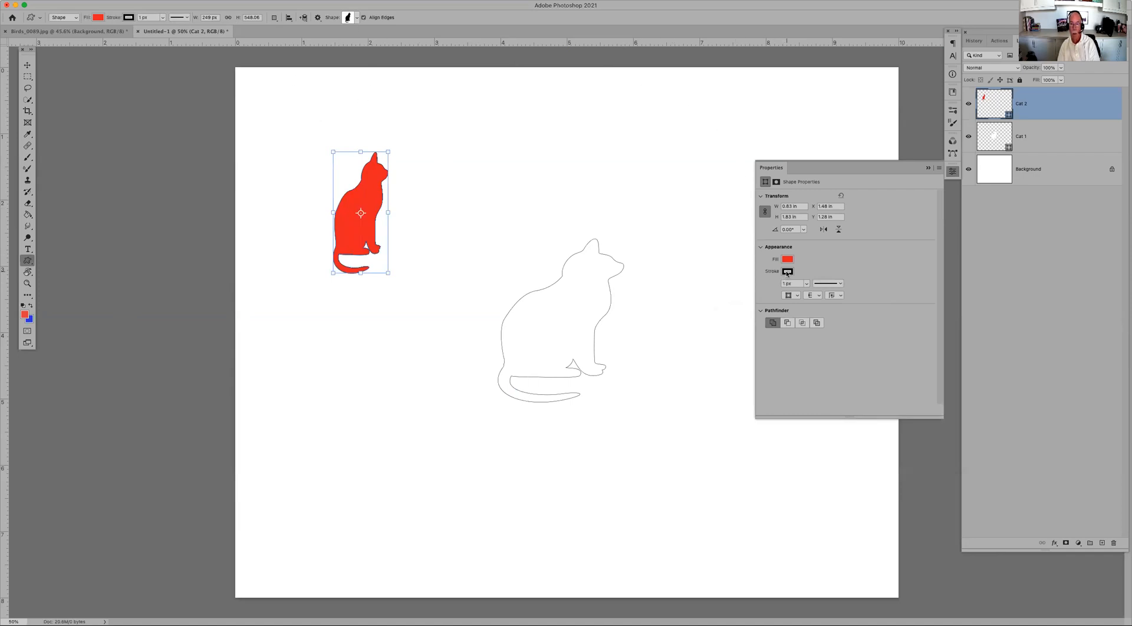
# Step: Set the smaller cat's stroke to the recently used black, collapse its properties, and dismiss the shape outline
pyautogui.click(787, 272)
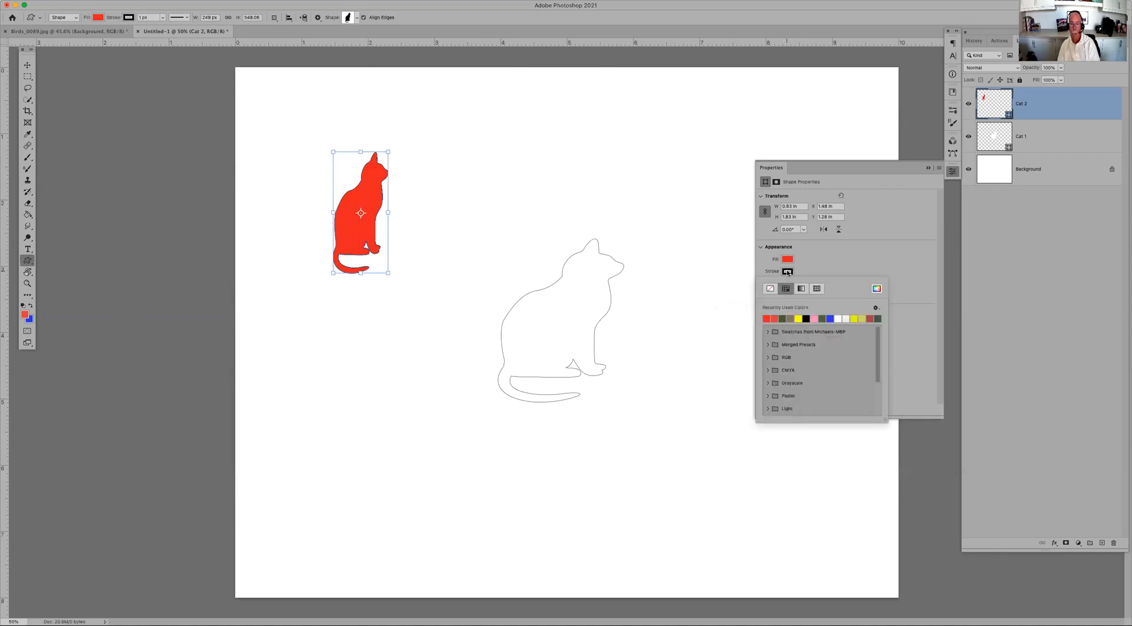
pyautogui.click(805, 318)
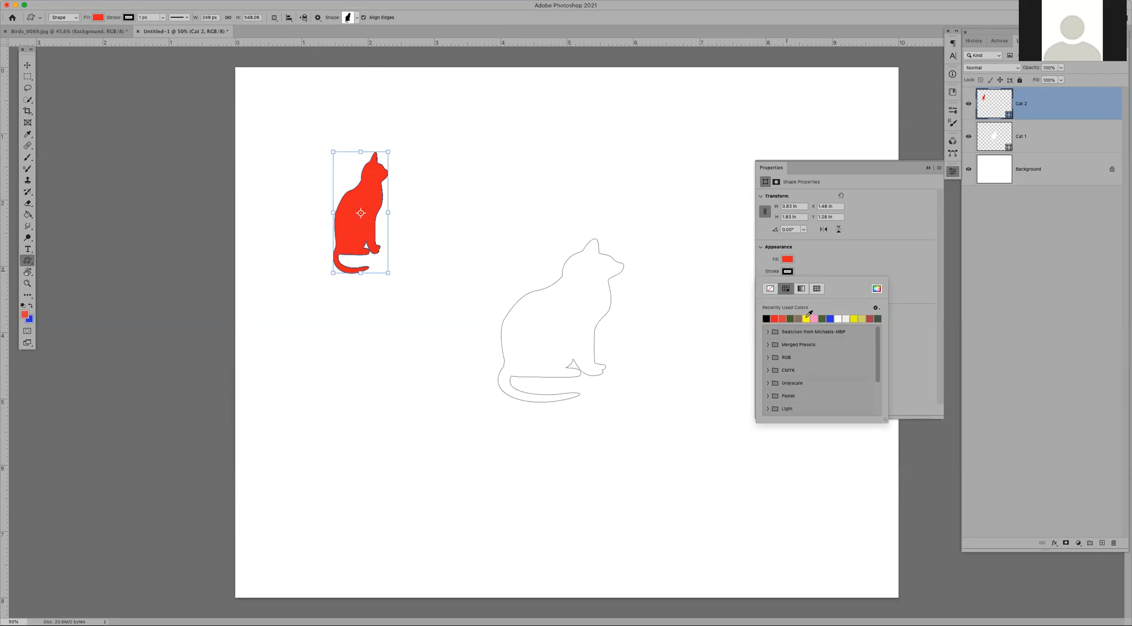
pyautogui.click(871, 263)
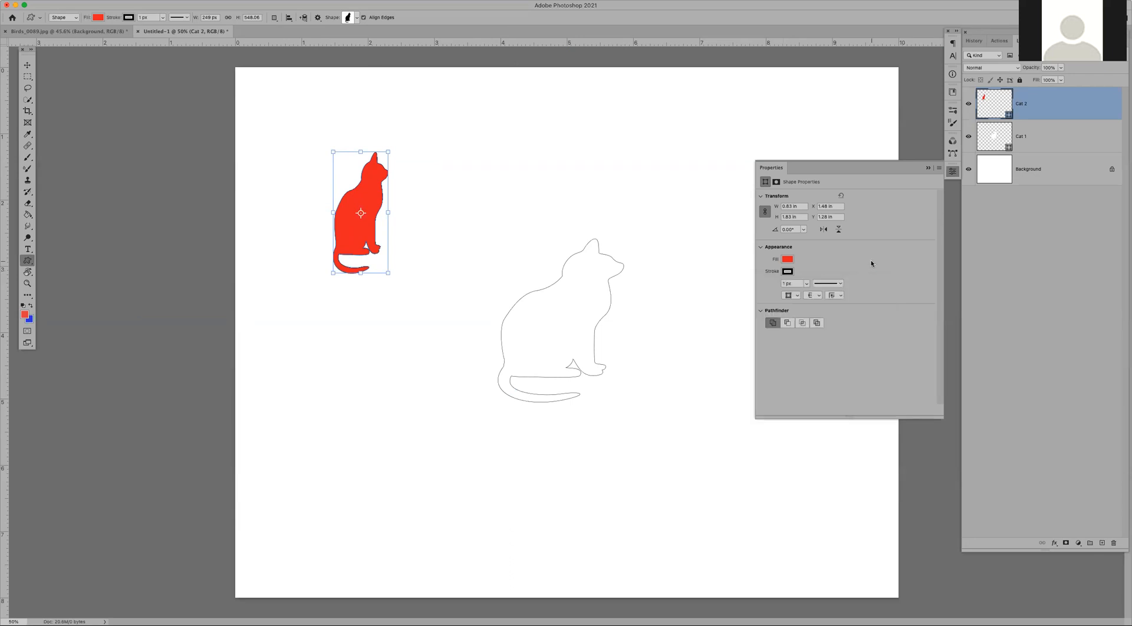
pyautogui.click(927, 169)
pyautogui.press('Return')
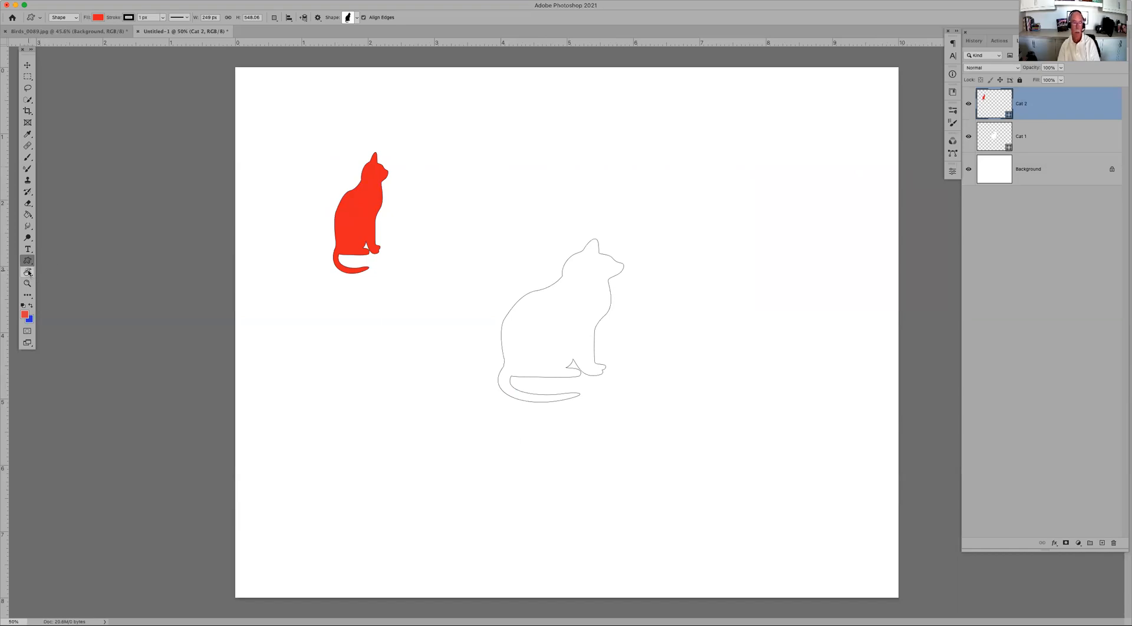
# Step: Rotate the canvas view clockwise by about 96° with the Rotate View tool and reset it, twice
pyautogui.click(28, 272)
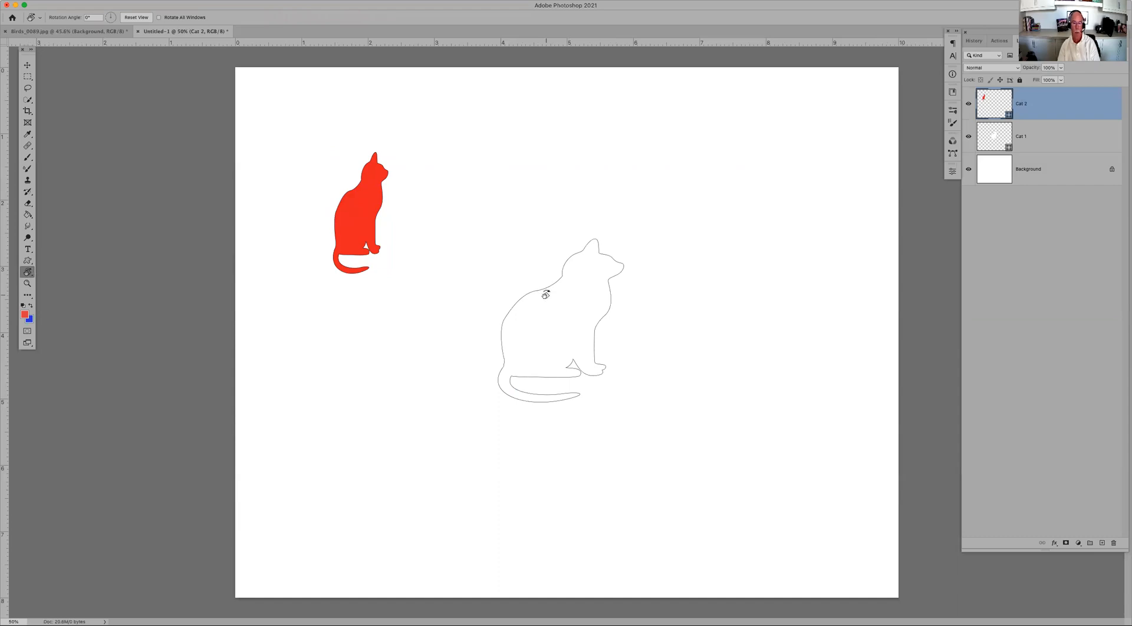
pyautogui.moveTo(557, 289); pyautogui.dragTo(632, 342)
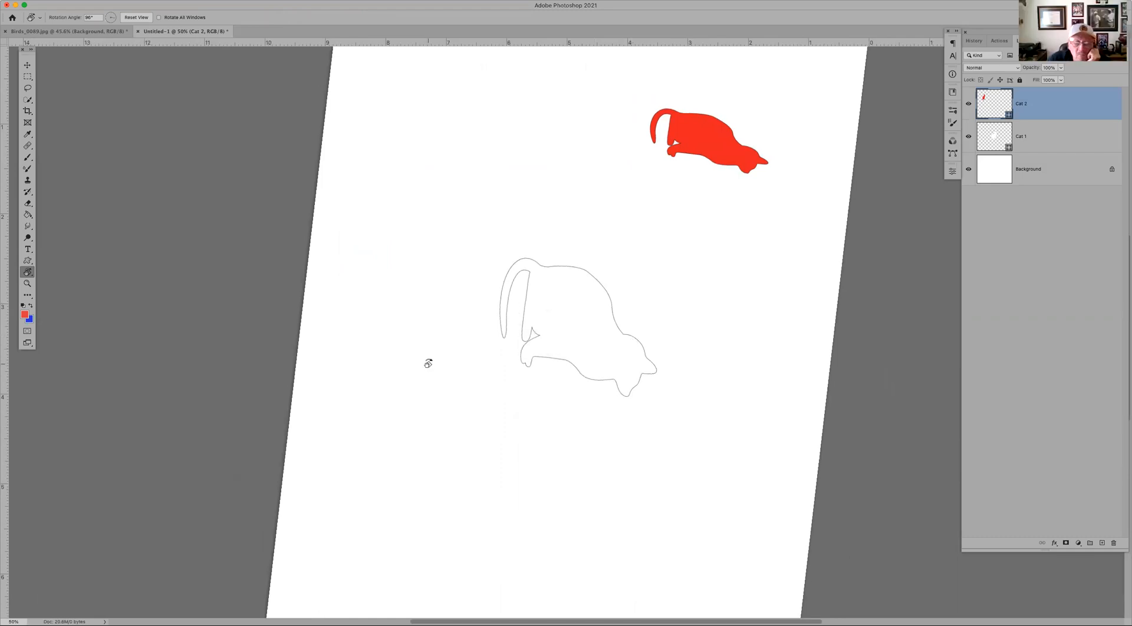
pyautogui.moveTo(425, 361); pyautogui.dragTo(630, 424)
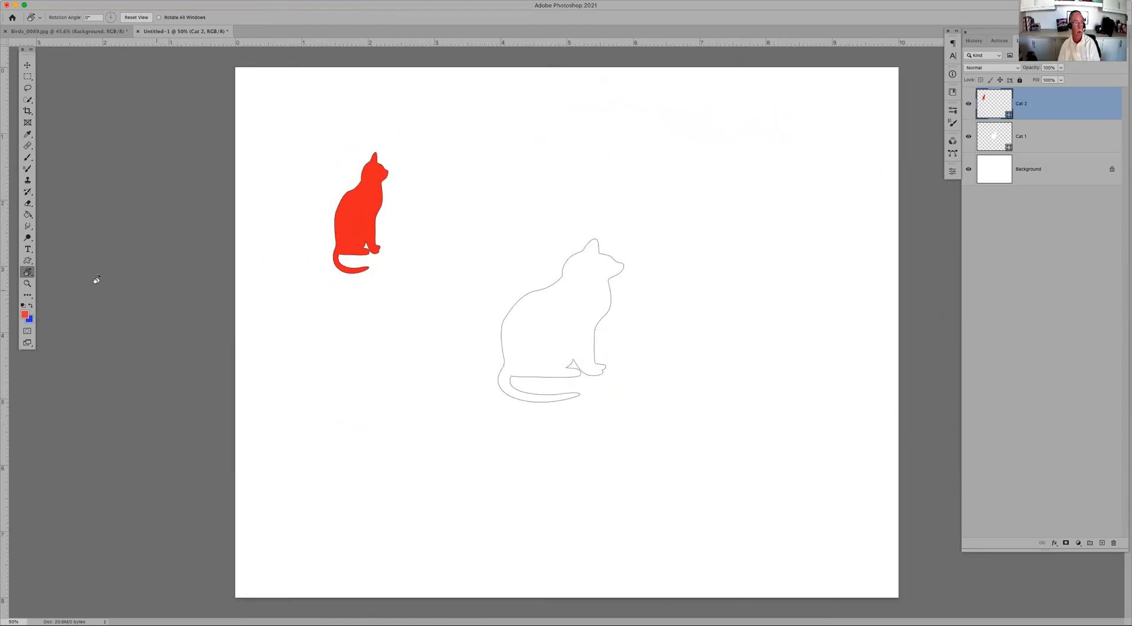
pyautogui.moveTo(642, 236); pyautogui.dragTo(678, 433)
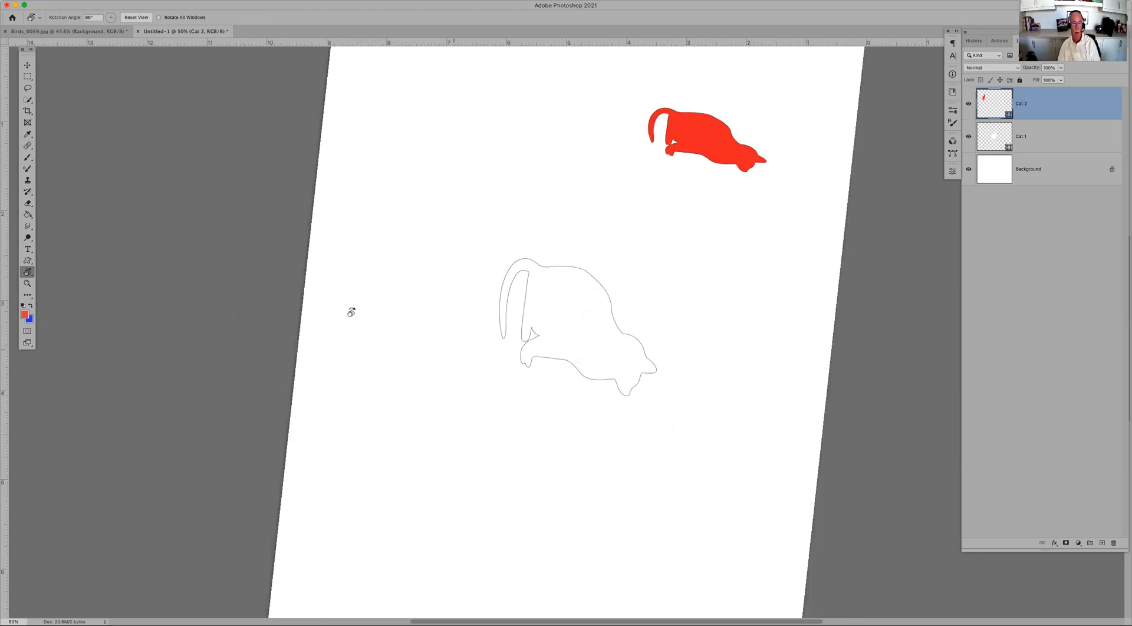
pyautogui.doubleClick(26, 272)
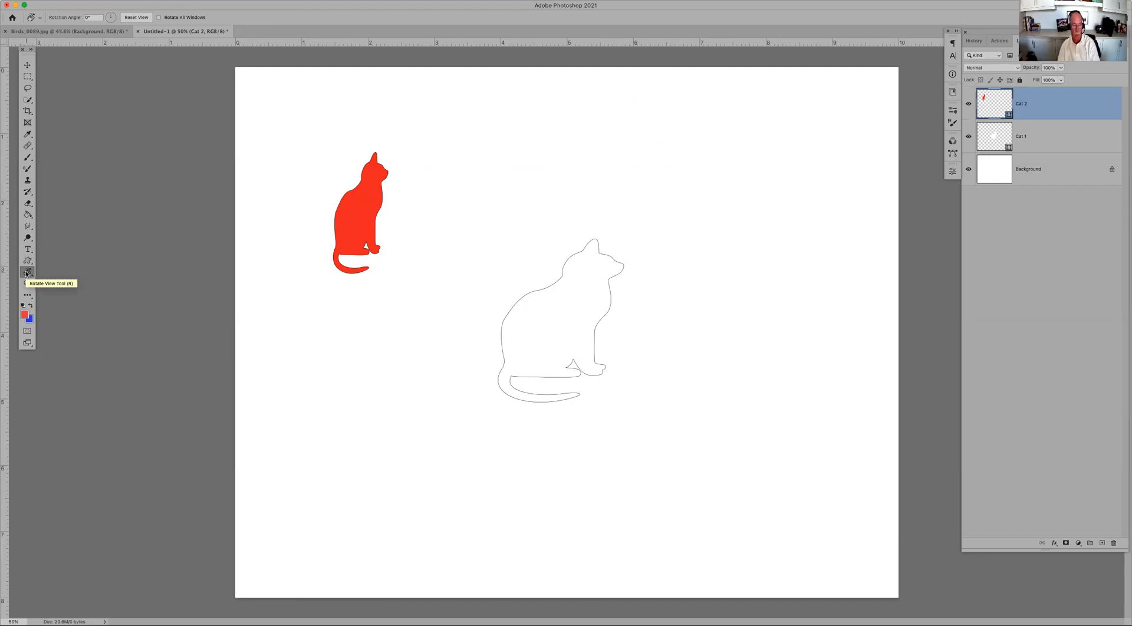
# Step: Rotate the view to about 85° and brush light red strokes beside the outlined cat's back on the Background layer
pyautogui.moveTo(576, 179); pyautogui.dragTo(688, 347)
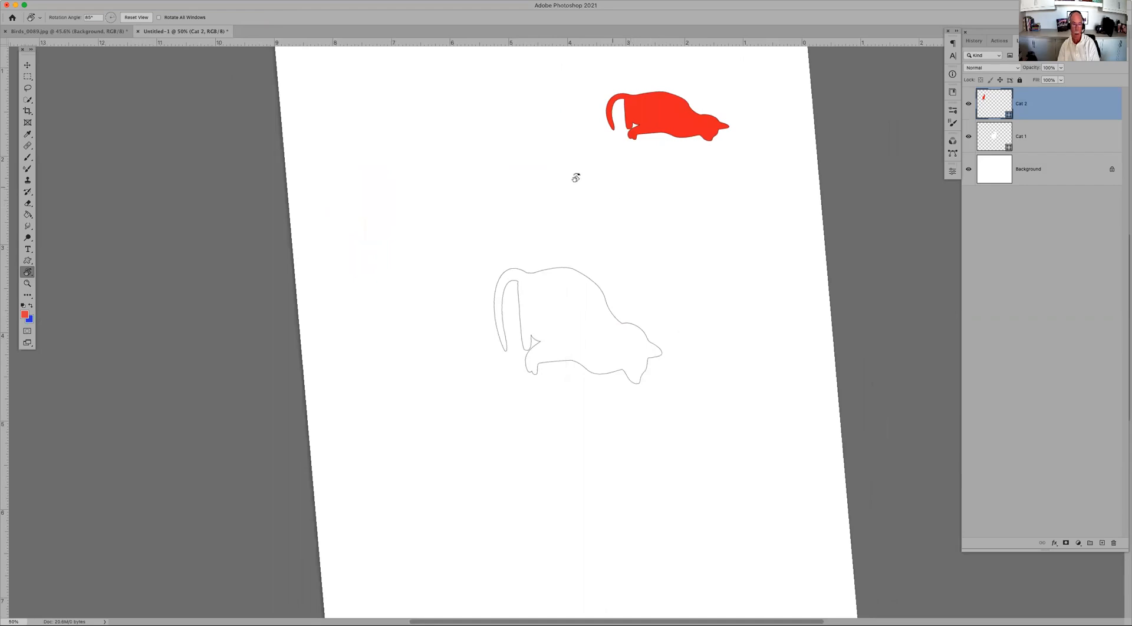
pyautogui.press('b')
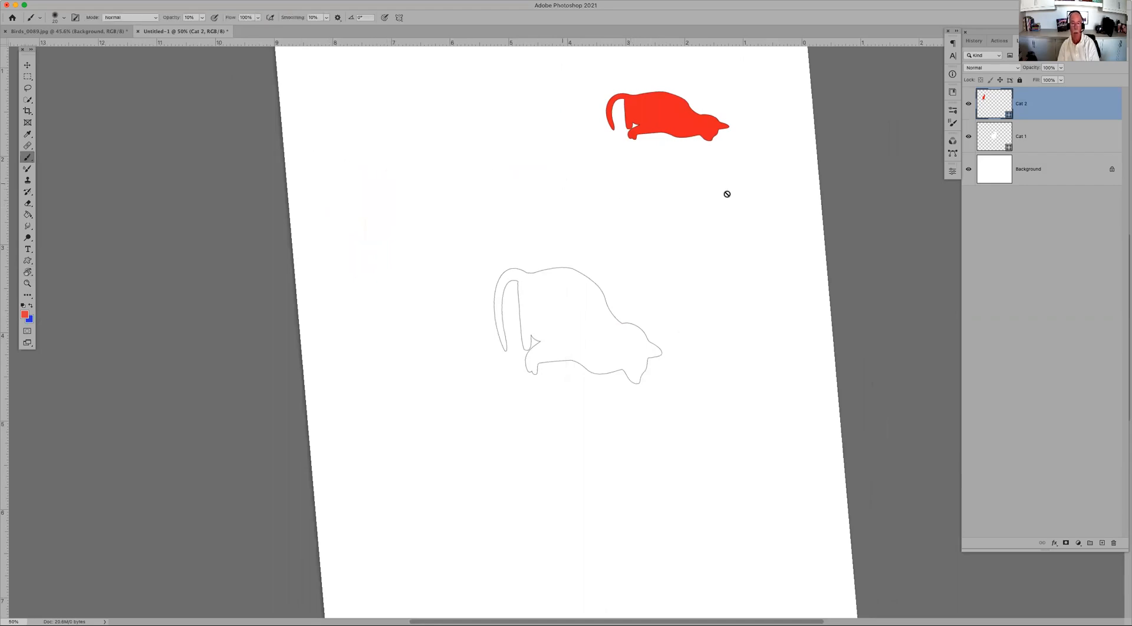
pyautogui.click(1073, 176)
pyautogui.moveTo(583, 276)
pyautogui.mouseDown()
pyautogui.moveTo(627, 221)
pyautogui.moveTo(593, 277)
pyautogui.moveTo(609, 269)
pyautogui.moveTo(620, 186)
pyautogui.moveTo(584, 270)
pyautogui.moveTo(625, 214)
pyautogui.moveTo(588, 280)
pyautogui.mouseUp()
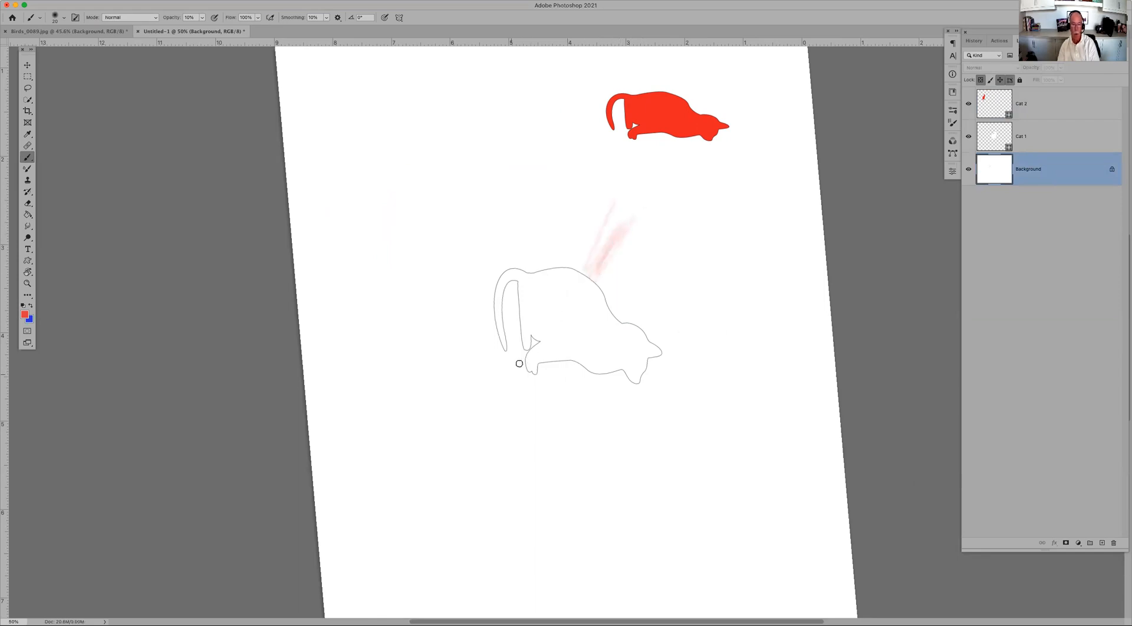
# Step: Rotate the view further until the cats are upside down, and brush light red strokes beside the outlined cat's tail
pyautogui.press('r')
pyautogui.moveTo(627, 253); pyautogui.dragTo(651, 447)
pyautogui.moveTo(705, 318); pyautogui.dragTo(695, 374)
pyautogui.press('b')
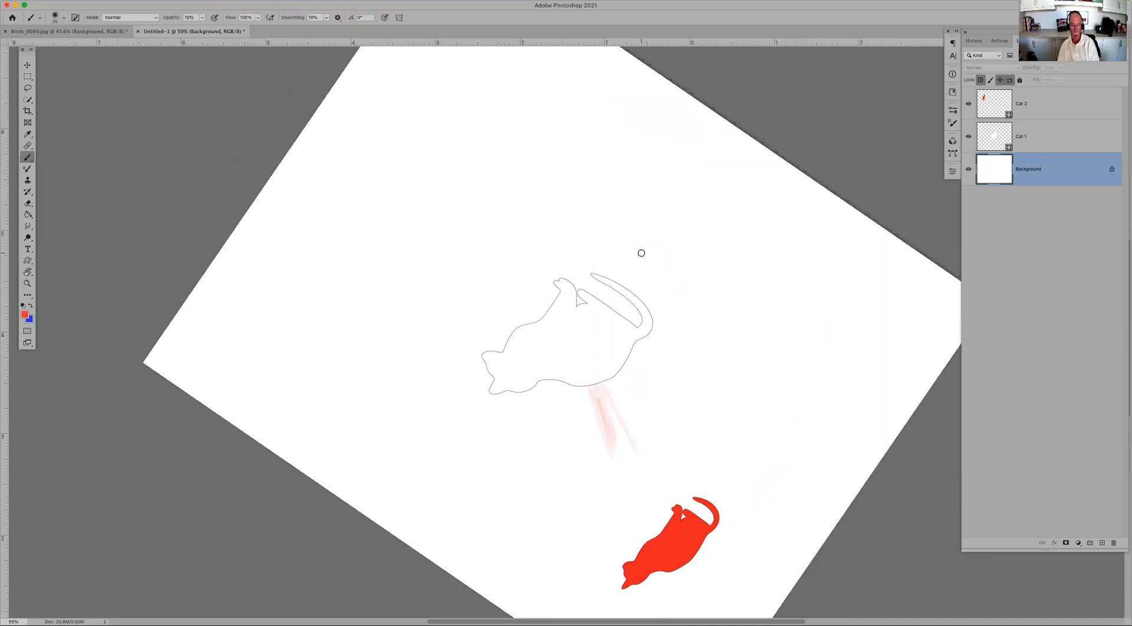
pyautogui.moveTo(621, 270)
pyautogui.mouseDown()
pyautogui.moveTo(666, 235)
pyautogui.moveTo(661, 263)
pyautogui.moveTo(642, 280)
pyautogui.moveTo(660, 251)
pyautogui.moveTo(636, 280)
pyautogui.mouseUp()
pyautogui.moveTo(641, 254); pyautogui.dragTo(627, 268)
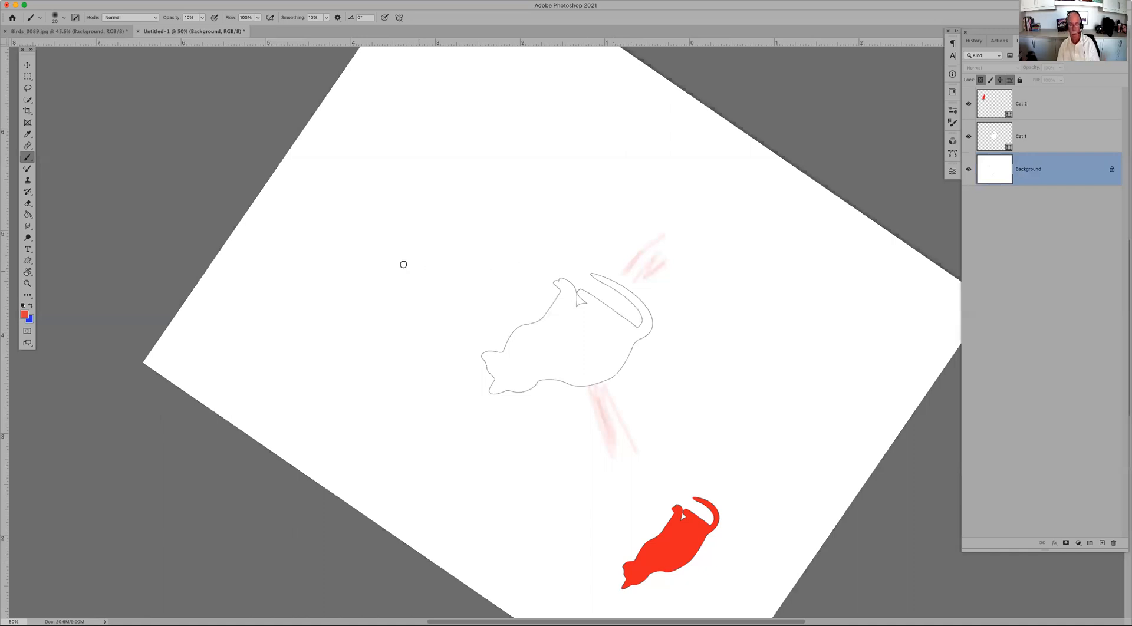
# Step: Reset the canvas rotation, rotate the view clockwise once more, and return it to upright
pyautogui.doubleClick(27, 272)
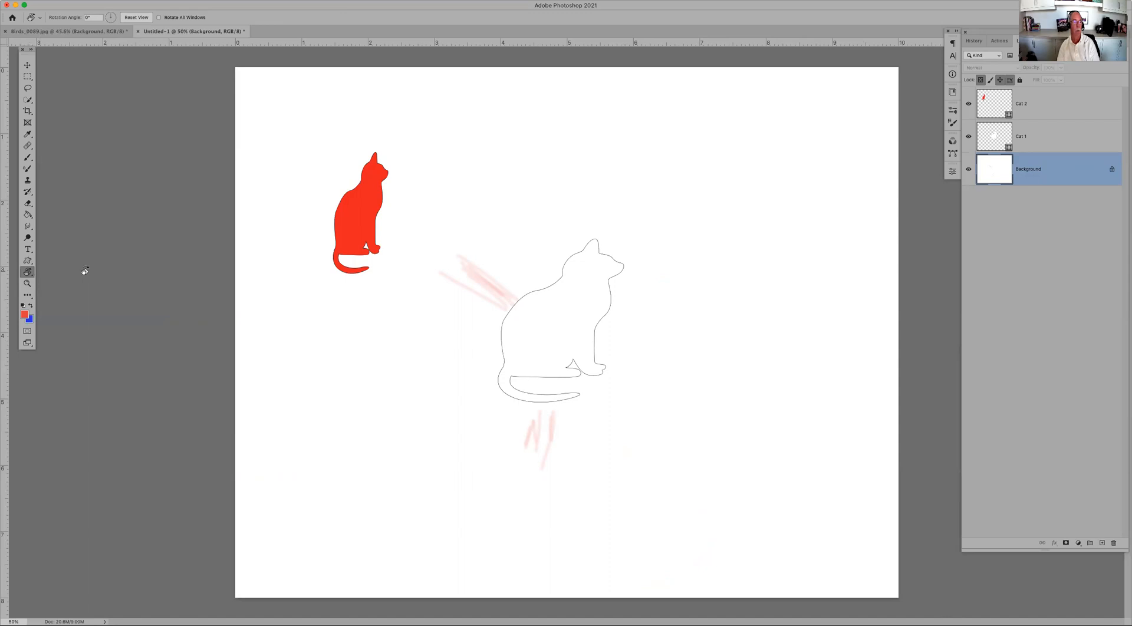
pyautogui.moveTo(626, 215); pyautogui.dragTo(720, 334)
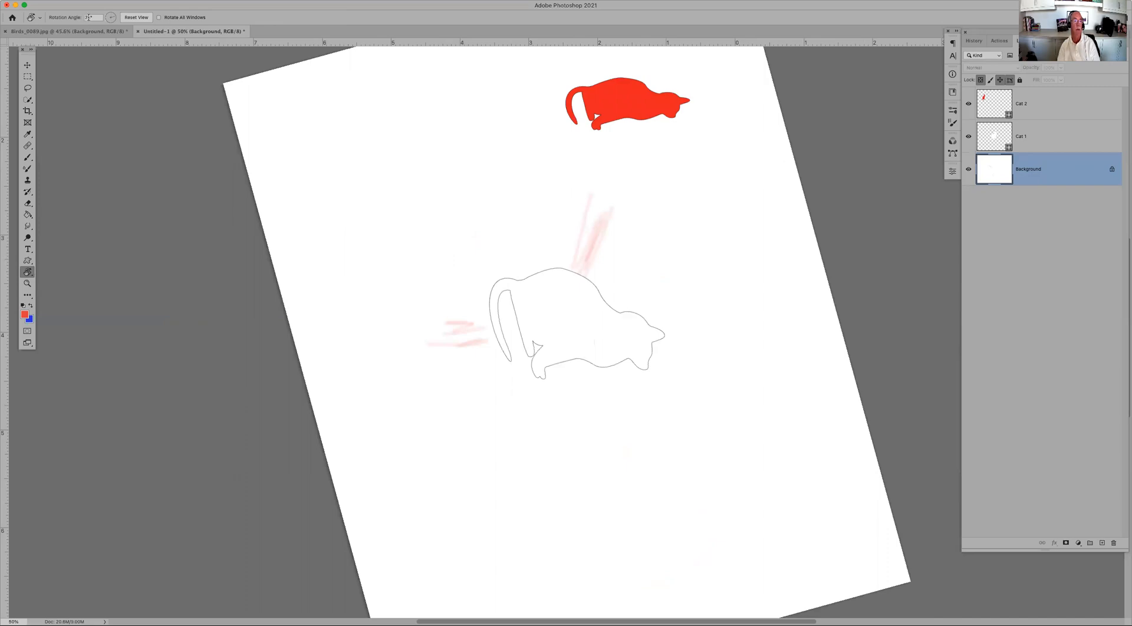
pyautogui.click(131, 18)
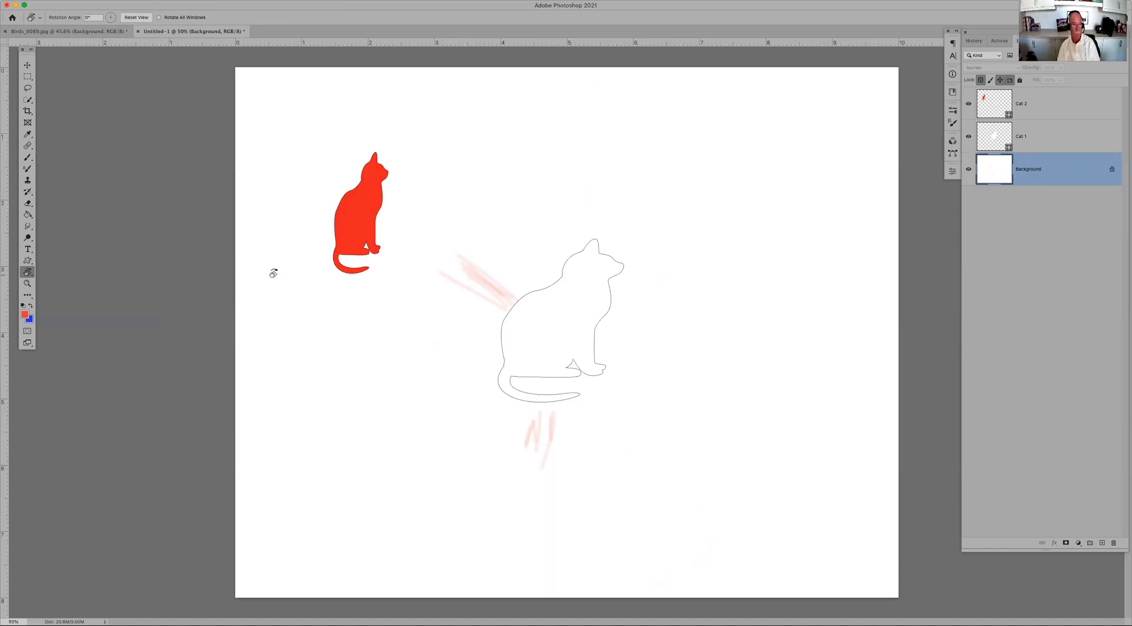
# Step: Magnify the red cat's head with the Zoom tool, and fit the whole canvas back on screen
pyautogui.click(27, 284)
pyautogui.moveTo(268, 115); pyautogui.dragTo(493, 323)
pyautogui.moveTo(260, 147); pyautogui.dragTo(517, 349)
pyautogui.moveTo(398, 130); pyautogui.dragTo(595, 302)
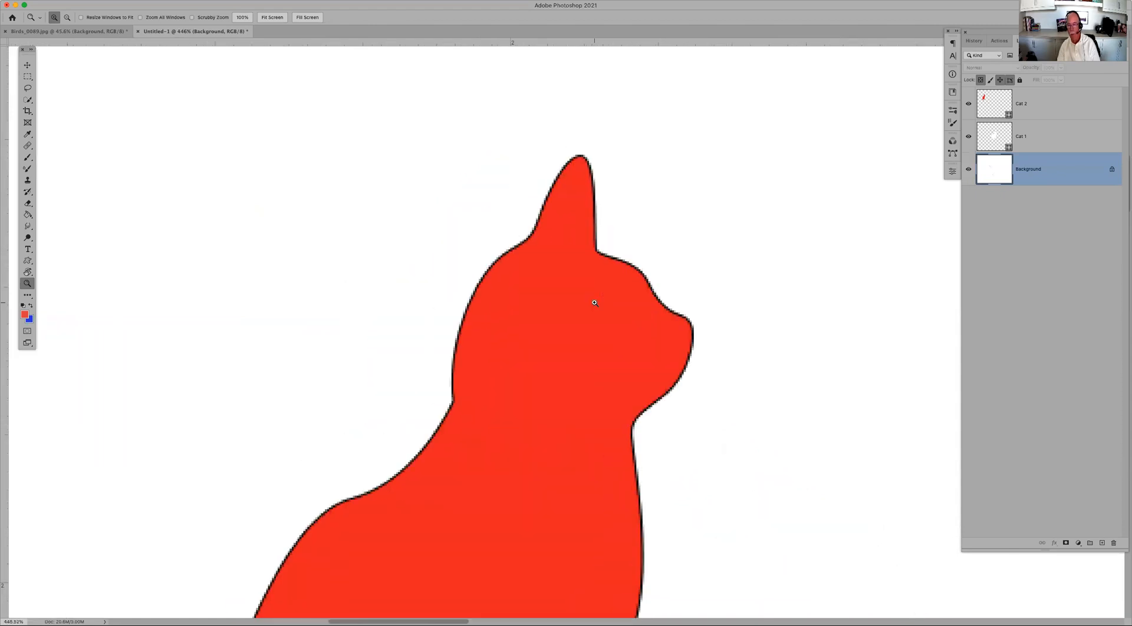
pyautogui.press('super+0')
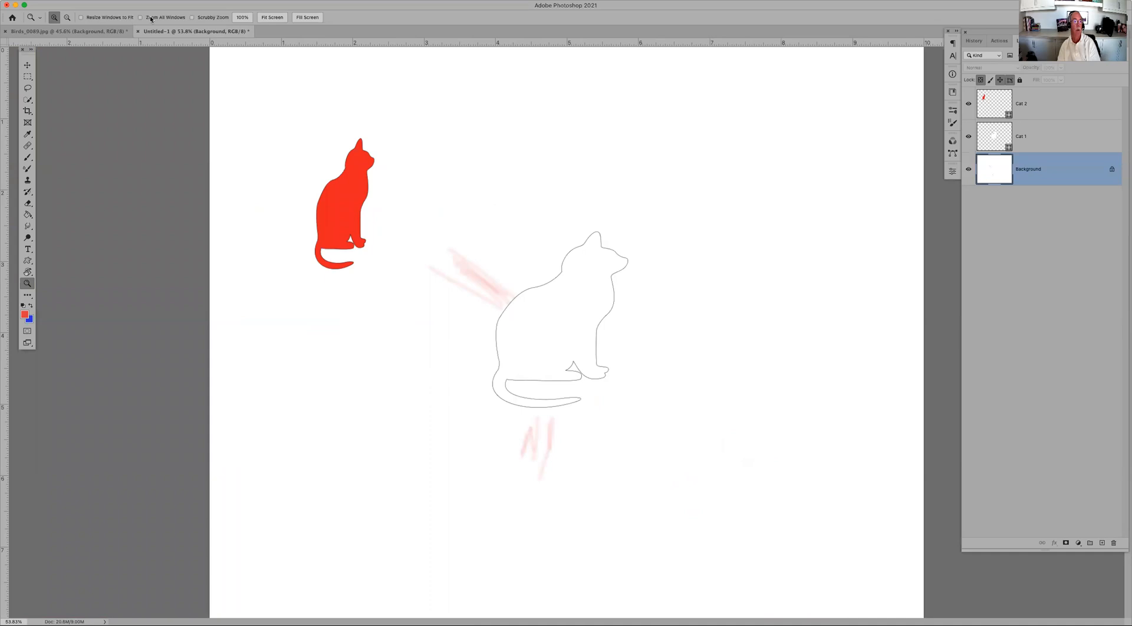
# Step: Zoom in on the brushed strokes with Resize Windows to Fit enabled, and turn on Zoom All Windows
pyautogui.click(82, 18)
pyautogui.moveTo(298, 106); pyautogui.dragTo(501, 283)
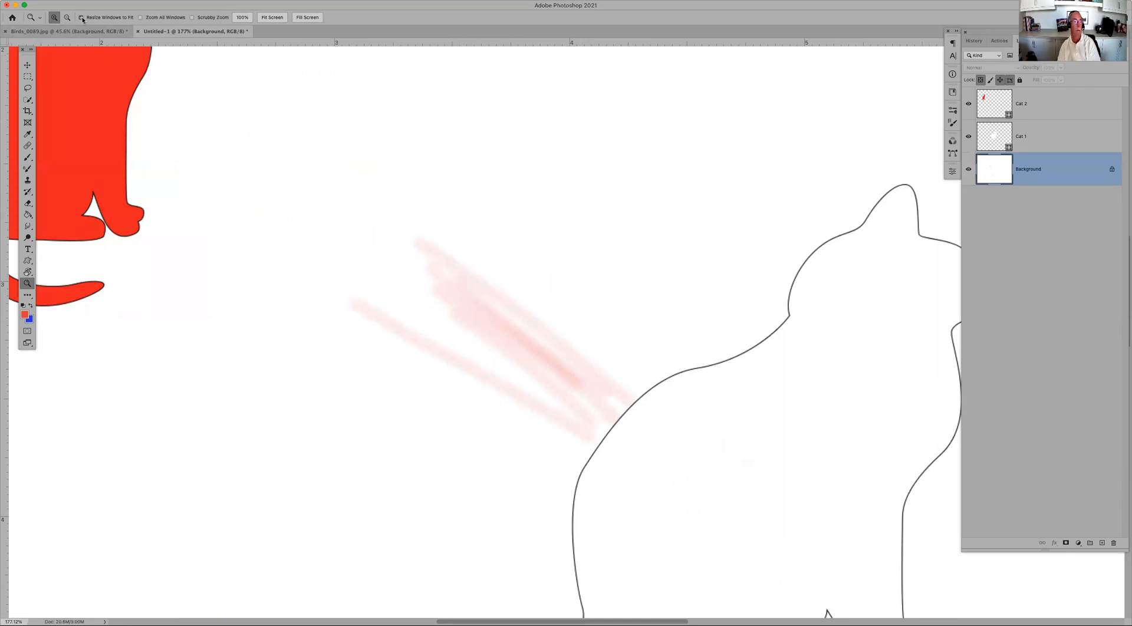
pyautogui.click(140, 19)
# Step: Arrange the two open documents side by side, and fit the cat document to its window
pyautogui.click(295, 1)
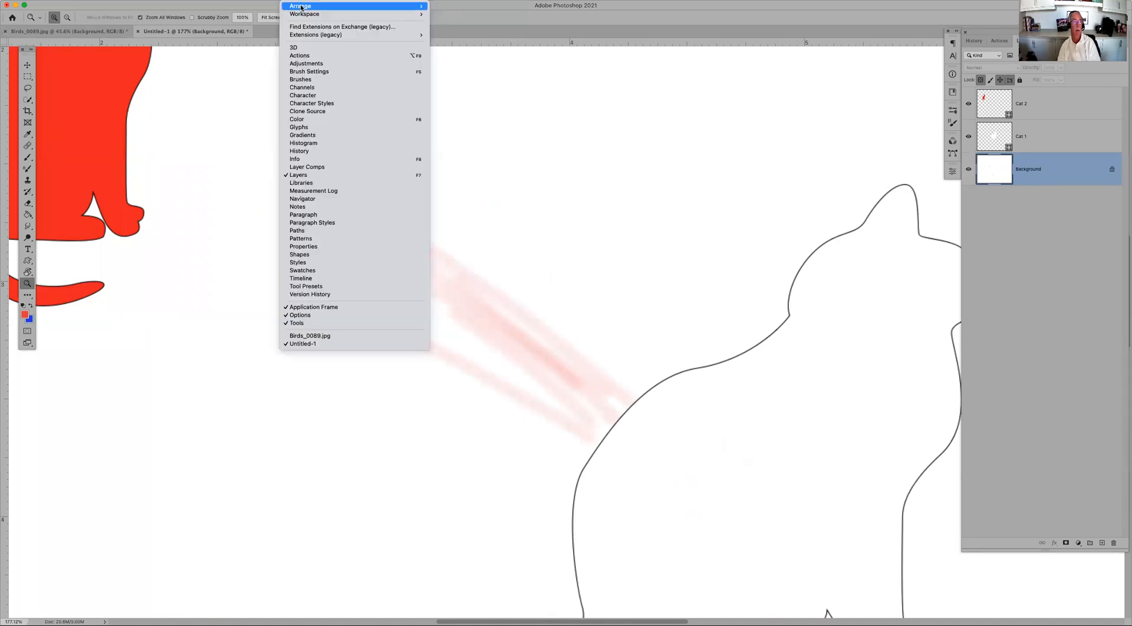
pyautogui.moveTo(315, 13)
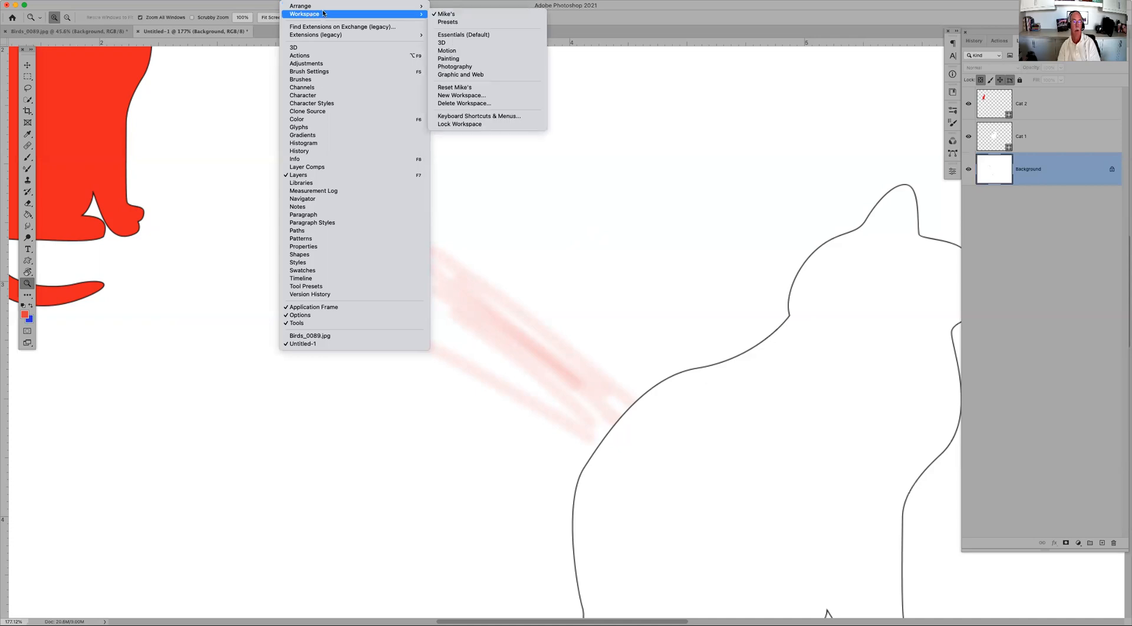
pyautogui.click(471, 6)
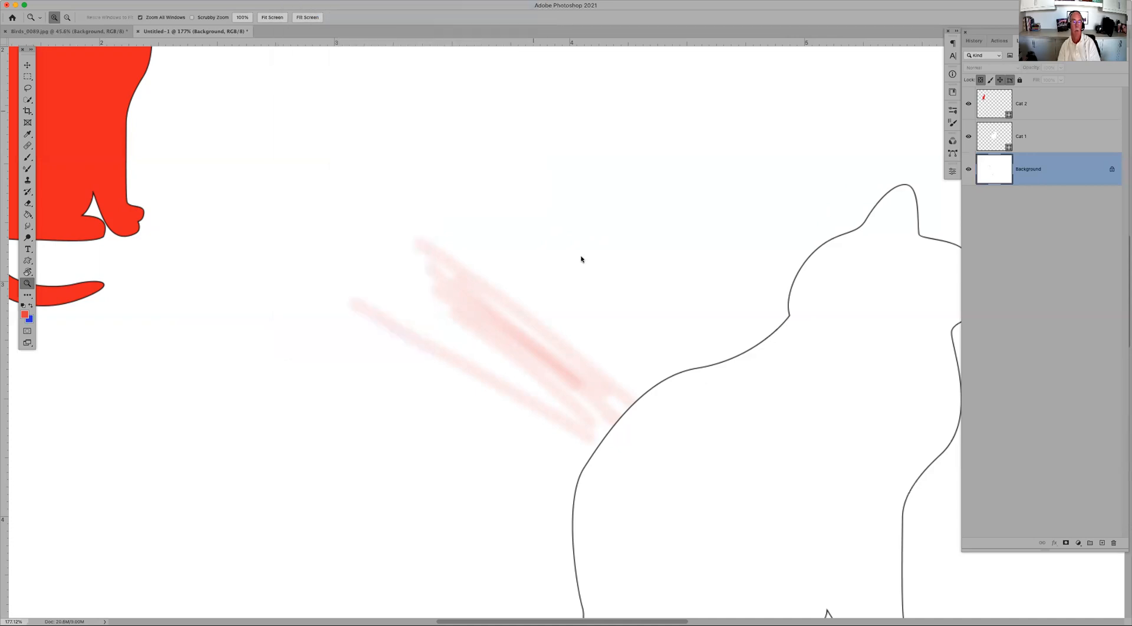
pyautogui.press('super+0')
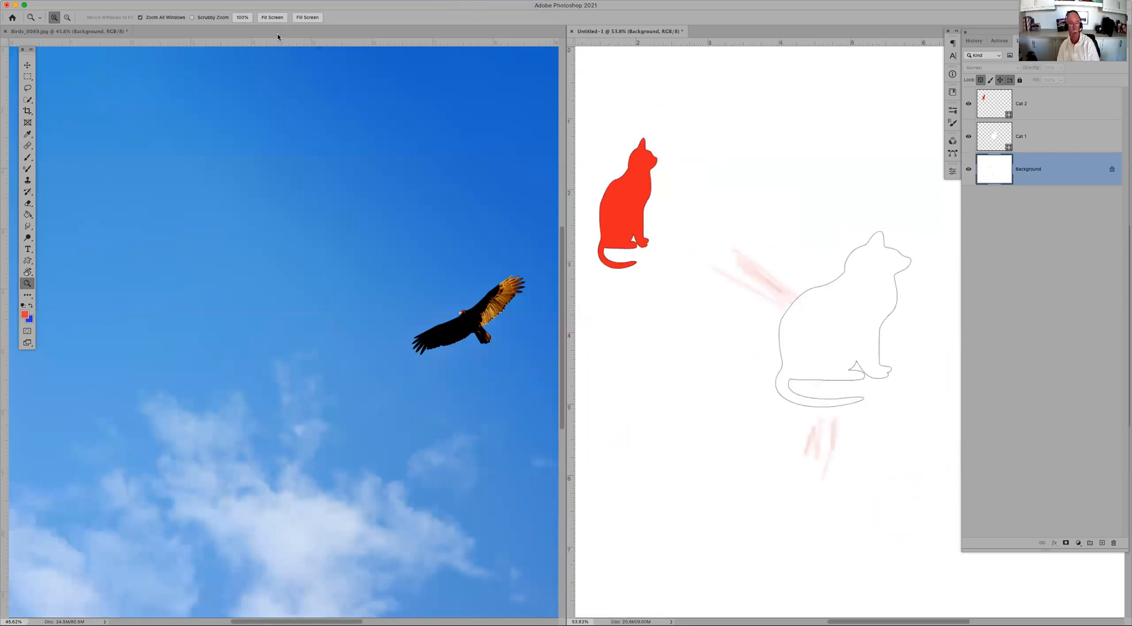
# Step: Magnify the red cat's head with both windows zooming together, and fit the cat document back to its window
pyautogui.click(264, 157)
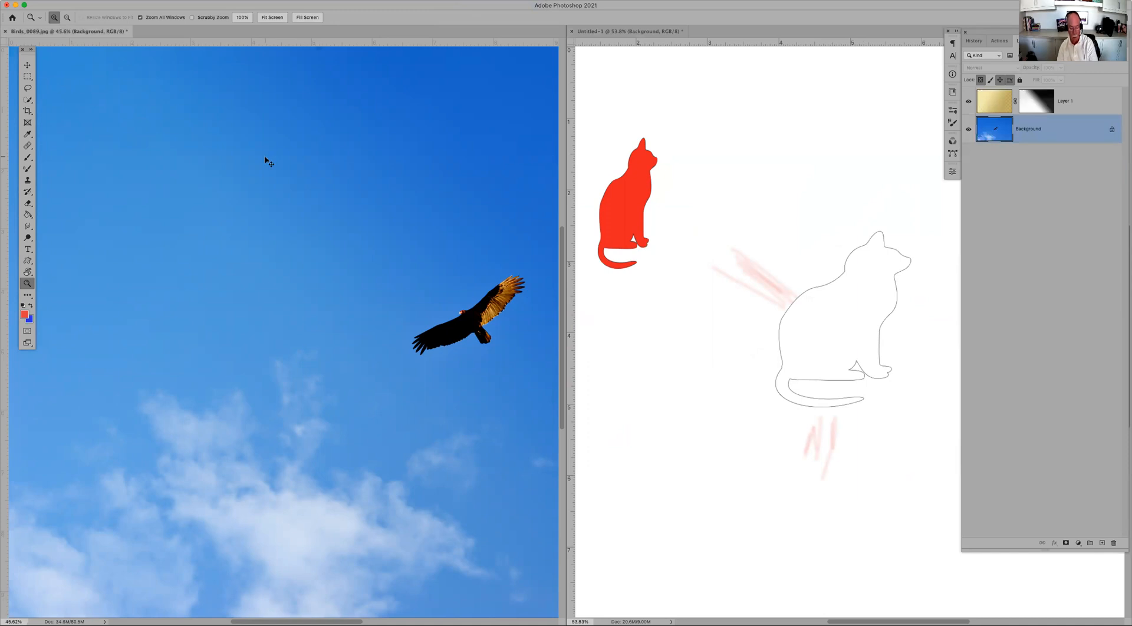
pyautogui.hscroll(5, 266, 162)
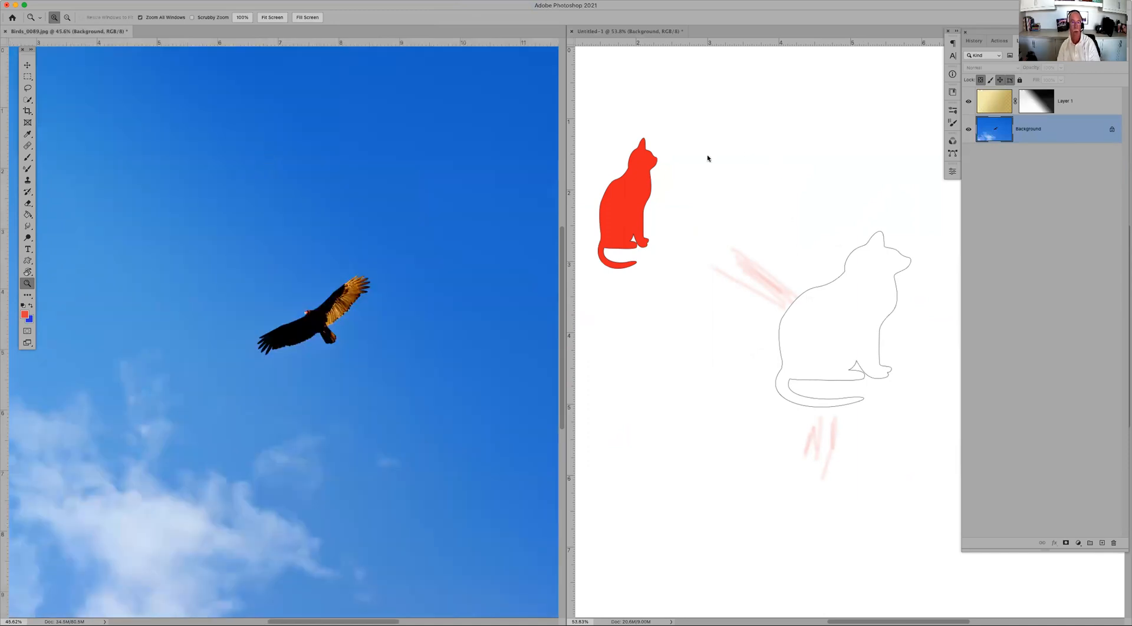
pyautogui.click(653, 148)
pyautogui.moveTo(611, 132); pyautogui.dragTo(697, 219)
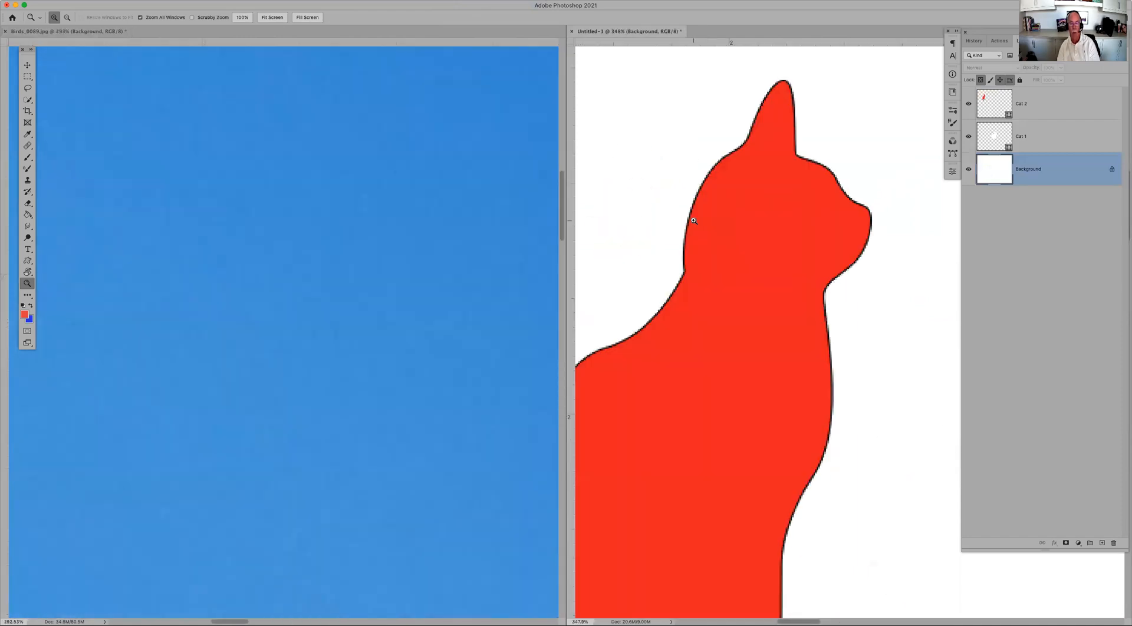
pyautogui.press('super+0')
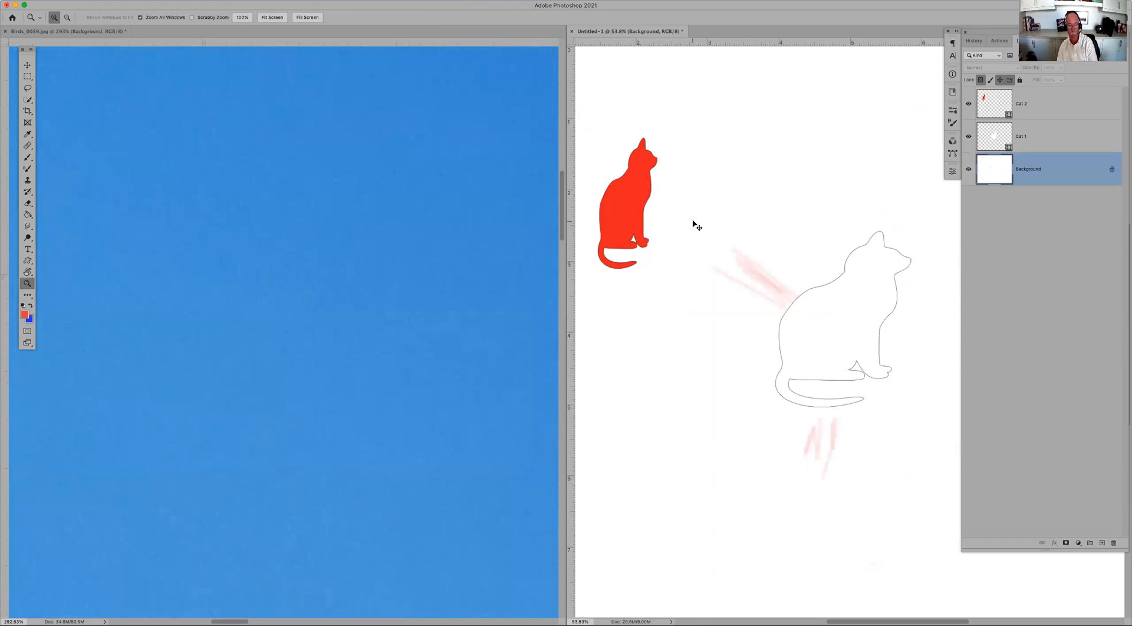
# Step: Zoom in on the cat document with the Zoom tool, and set both documents to 100% magnification
pyautogui.press('alt')
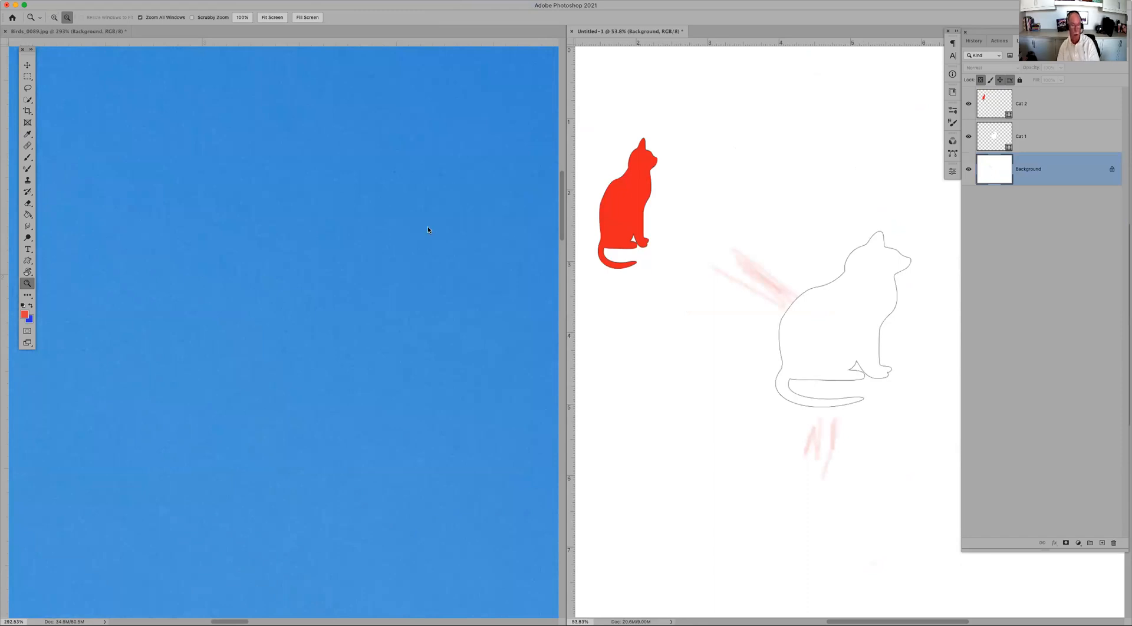
pyautogui.click(781, 244)
pyautogui.click(782, 244)
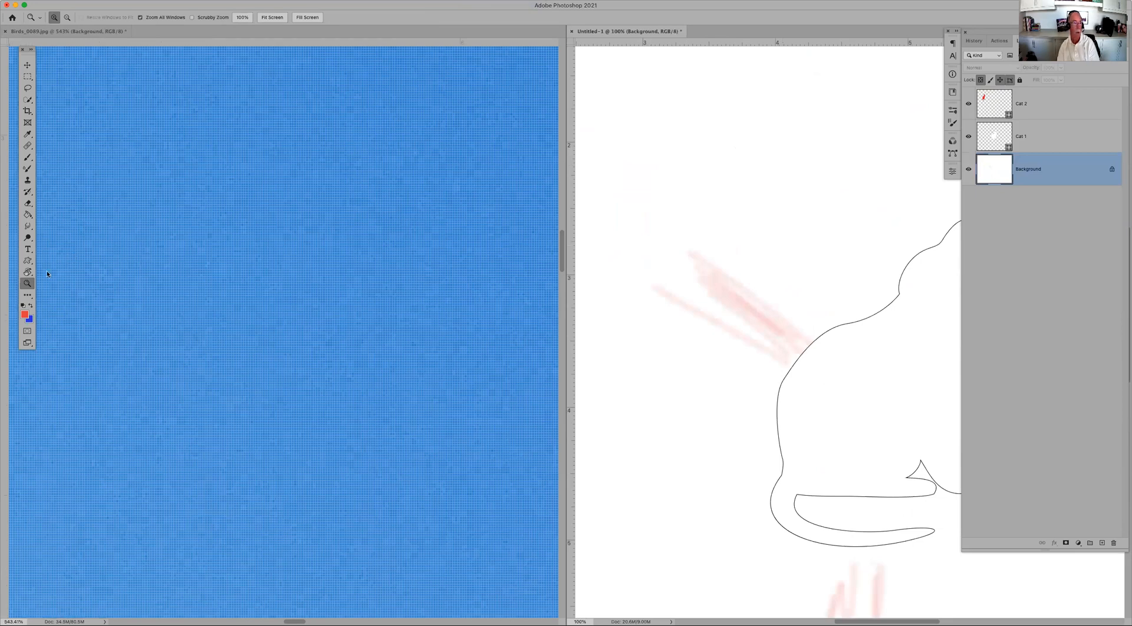
pyautogui.doubleClick(26, 286)
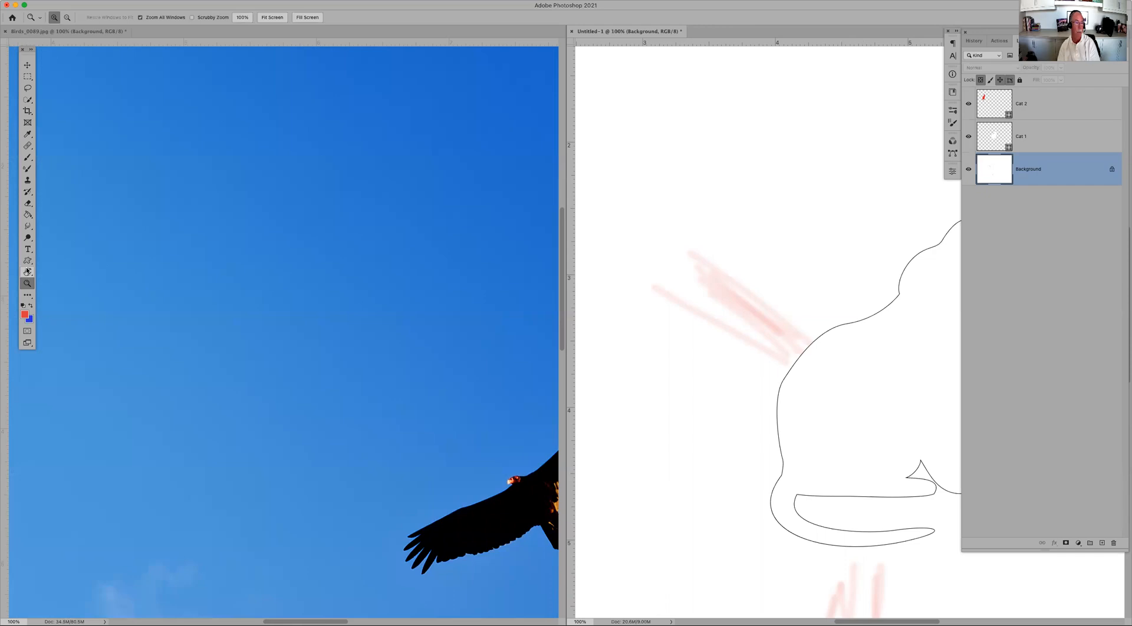
# Step: Fit the cat document and the bird photo to their windows using the Hand tool
pyautogui.click(26, 272)
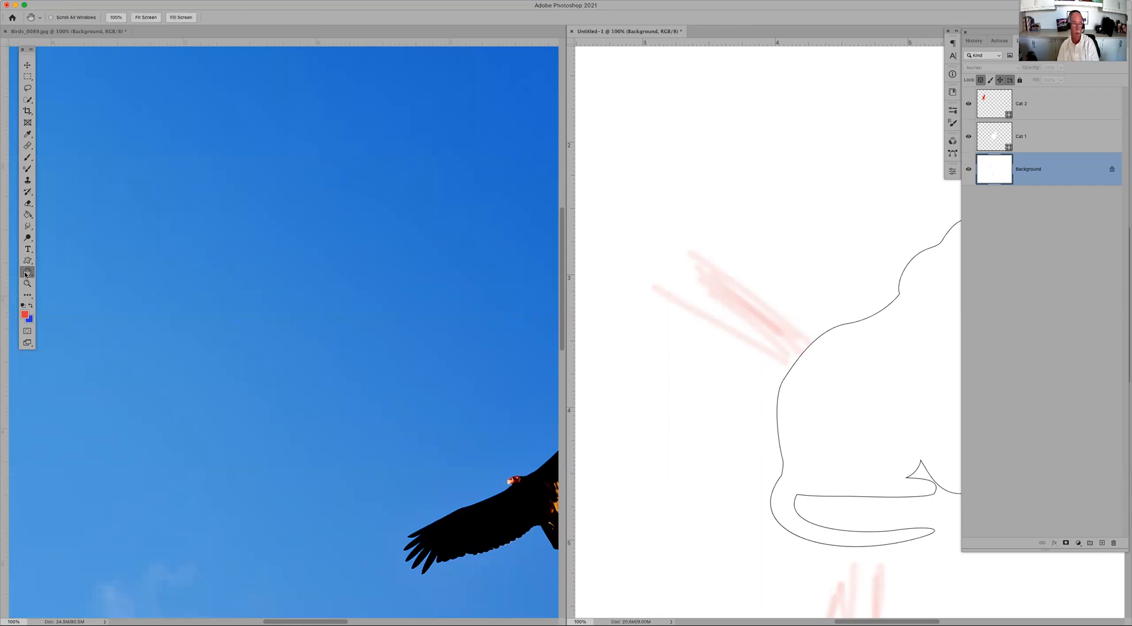
pyautogui.doubleClick(26, 272)
pyautogui.click(189, 72)
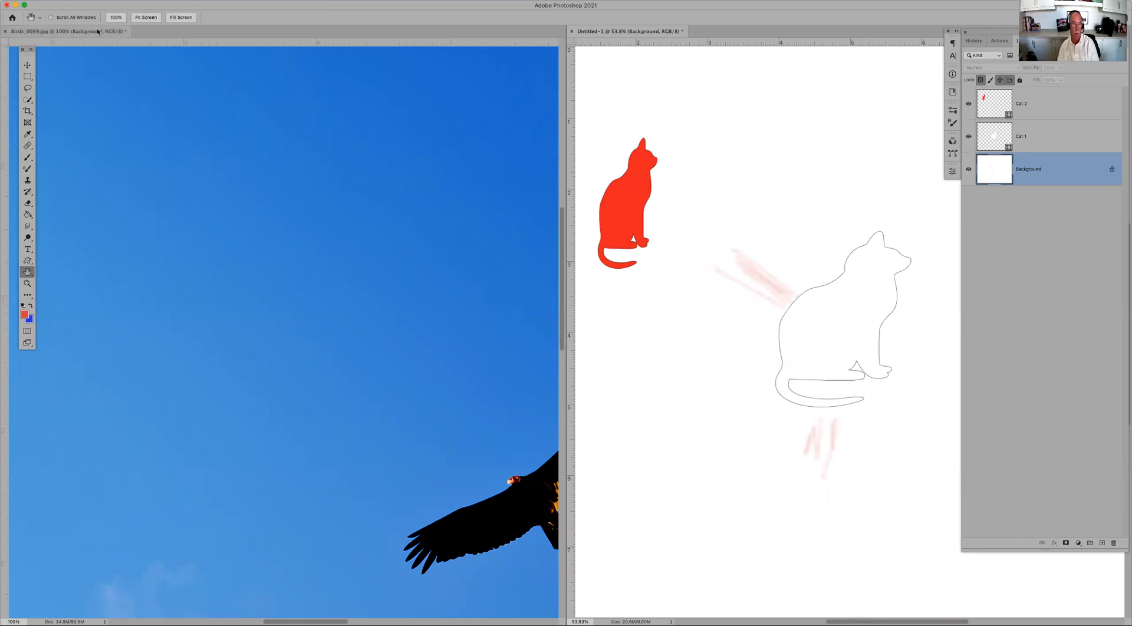
pyautogui.doubleClick(27, 273)
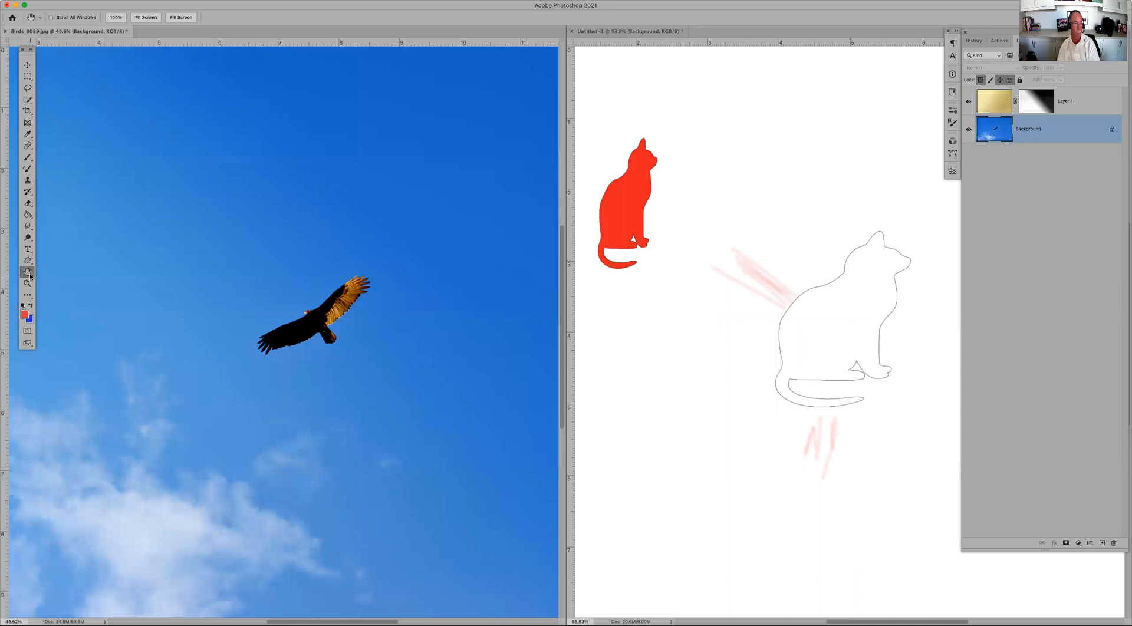
# Step: Pan the bird photo and the cat document separately with the Hand tool
pyautogui.moveTo(264, 296); pyautogui.dragTo(281, 319)
pyautogui.moveTo(696, 319); pyautogui.dragTo(717, 198)
pyautogui.moveTo(767, 272); pyautogui.dragTo(713, 332)
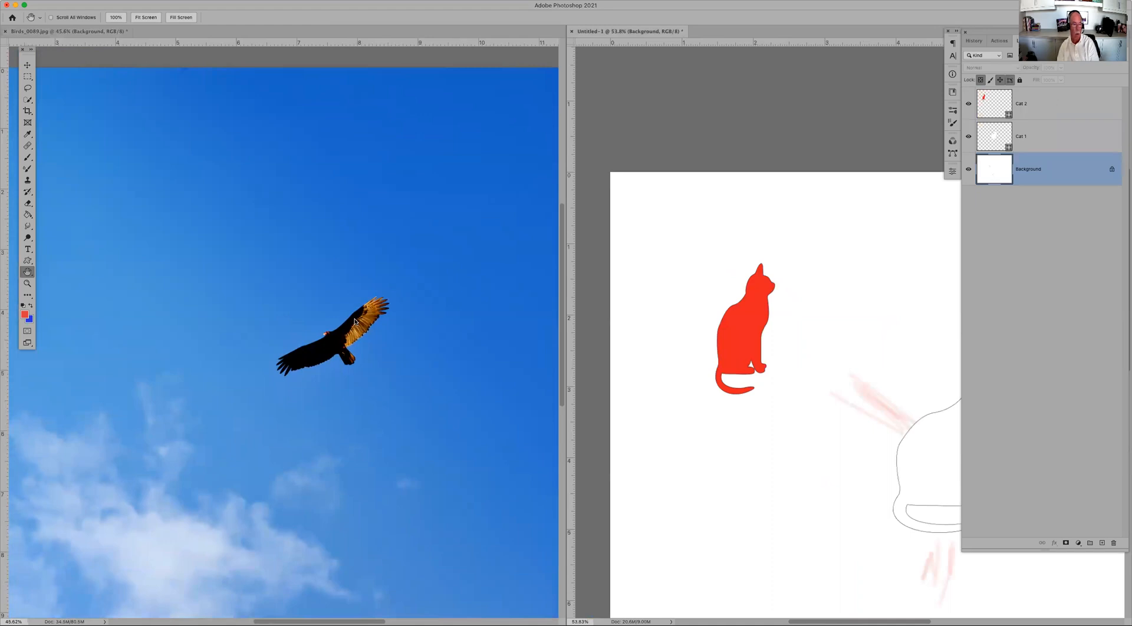
pyautogui.press('z')
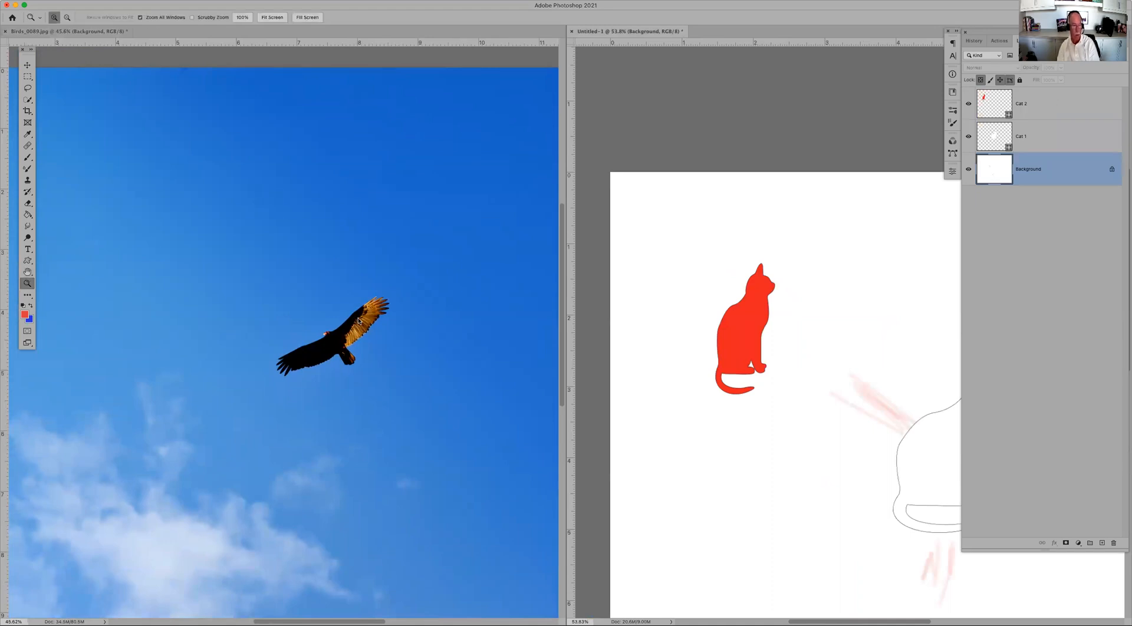
pyautogui.press('h')
pyautogui.click(379, 331)
pyautogui.moveTo(371, 339); pyautogui.dragTo(375, 303)
pyautogui.click(778, 332)
pyautogui.moveTo(763, 321); pyautogui.dragTo(730, 204)
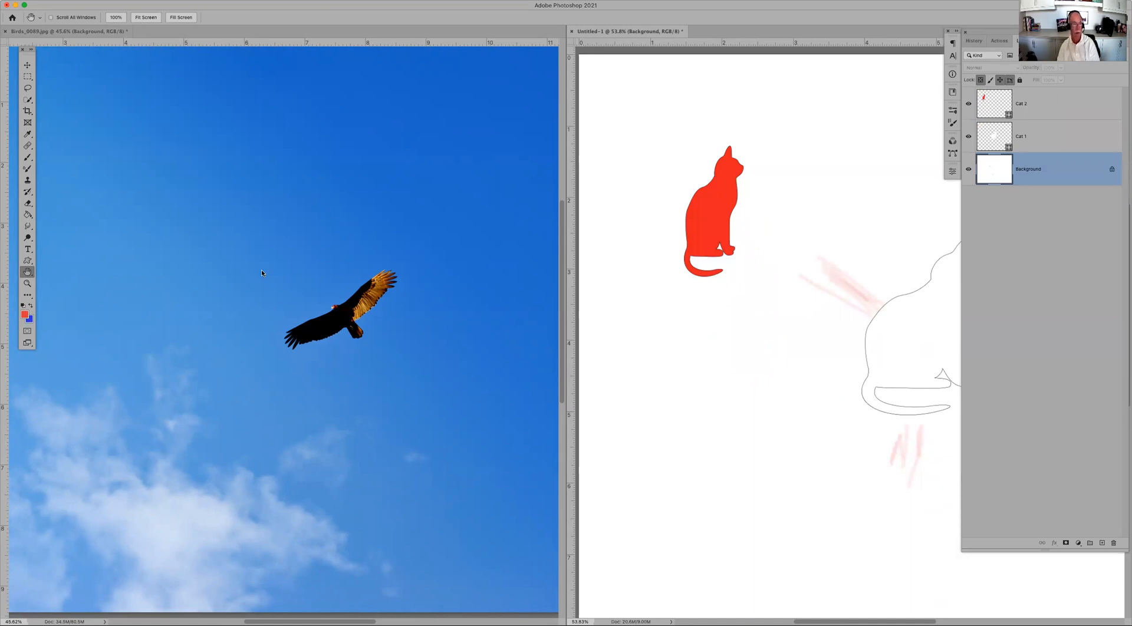
# Step: Reset the foreground and background colors to black and white, and swap them repeatedly, ending with white in the foreground
pyautogui.press('d')
pyautogui.press('x')
pyautogui.press('x')
pyautogui.press('x')
pyautogui.press('x')
pyautogui.press('x')
pyautogui.press('x')
pyautogui.press('x')
pyautogui.press('x')
pyautogui.press('x')
pyautogui.press('x')
pyautogui.press('x')
pyautogui.press('x')
pyautogui.press('x')
# Step: Enter Quick Mask mode in the cat document and in the bird photo, with the Brush tool active on the photo
pyautogui.click(23, 334)
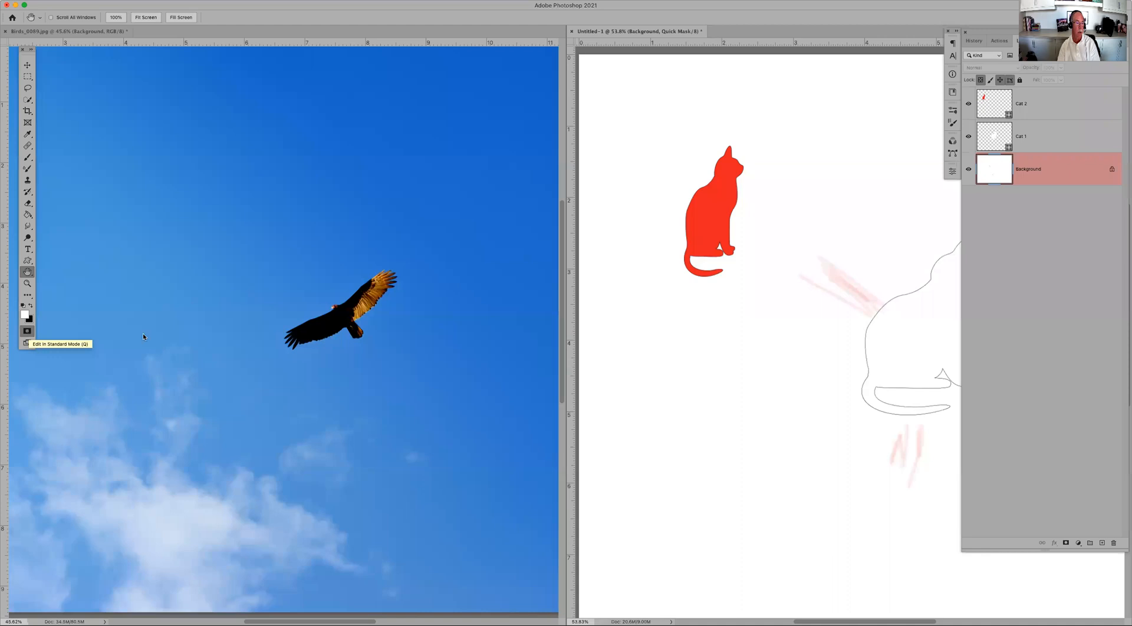
pyautogui.click(269, 289)
pyautogui.press('b')
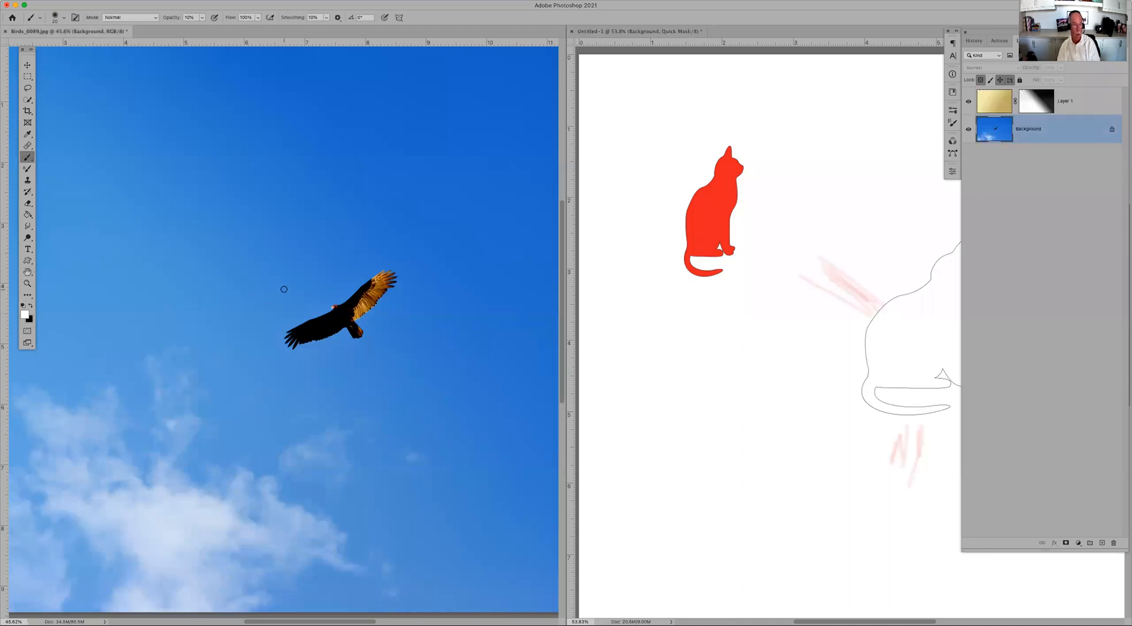
pyautogui.moveTo(237, 315); pyautogui.dragTo(253, 293)
pyautogui.click(26, 332)
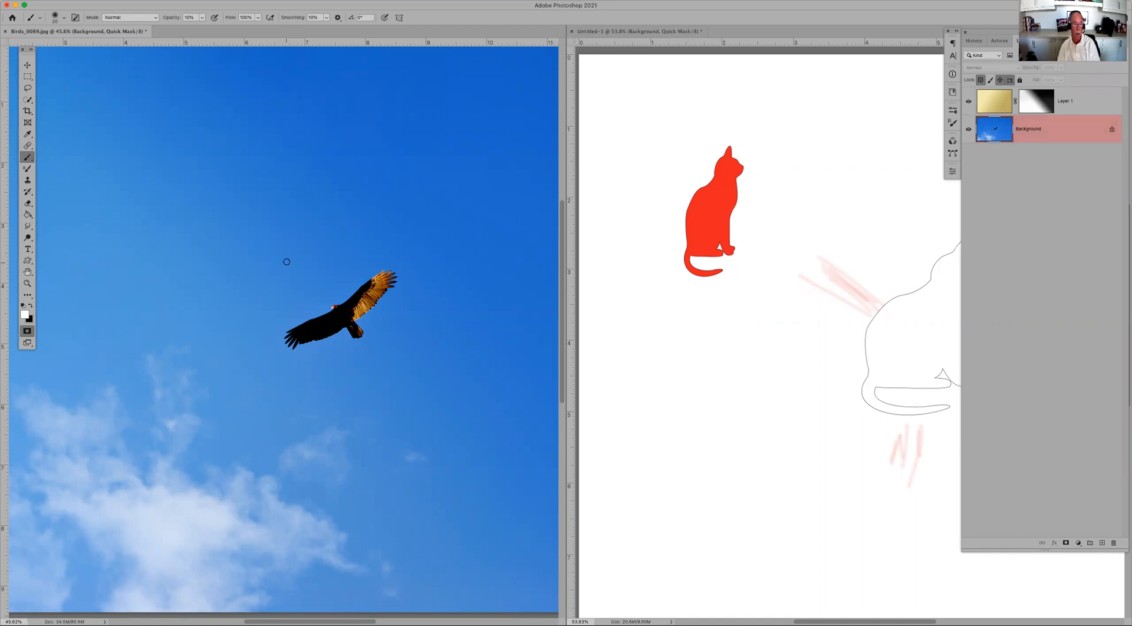
# Step: Enlarge the brush, set its opacity to 100%, and paint a soft-edged black quick mask patch in the sky above the bird
pyautogui.press(']')
pyautogui.press(']')
pyautogui.press(']')
pyautogui.press(']')
pyautogui.press(']')
pyautogui.press(']')
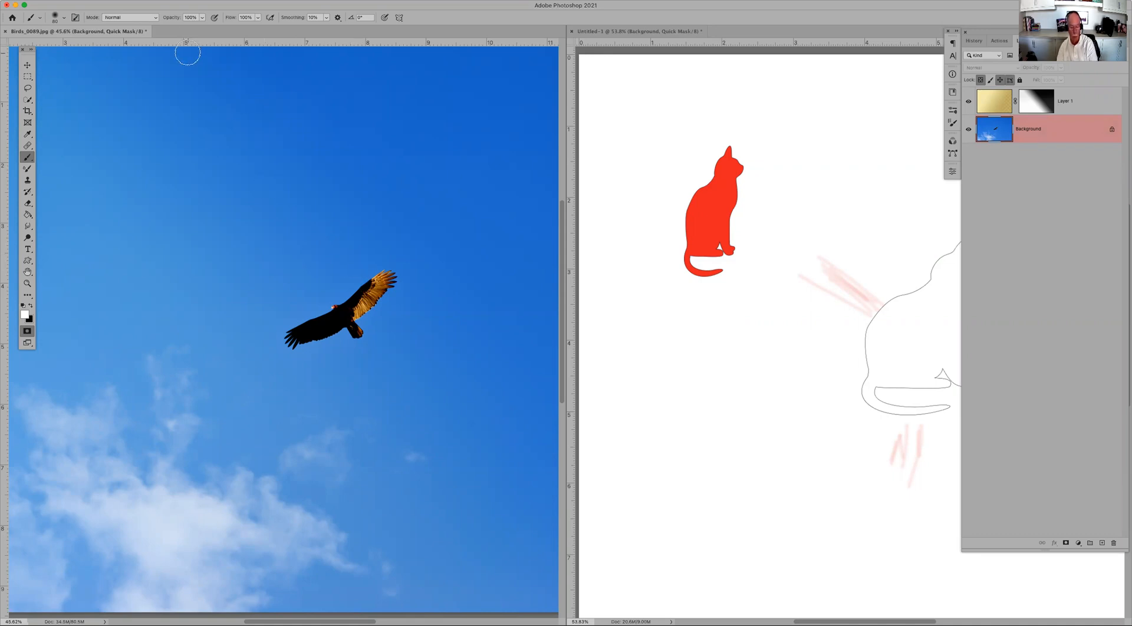
pyautogui.press('x')
pyautogui.moveTo(257, 222)
pyautogui.mouseDown()
pyautogui.moveTo(241, 245)
pyautogui.moveTo(264, 233)
pyautogui.mouseUp()
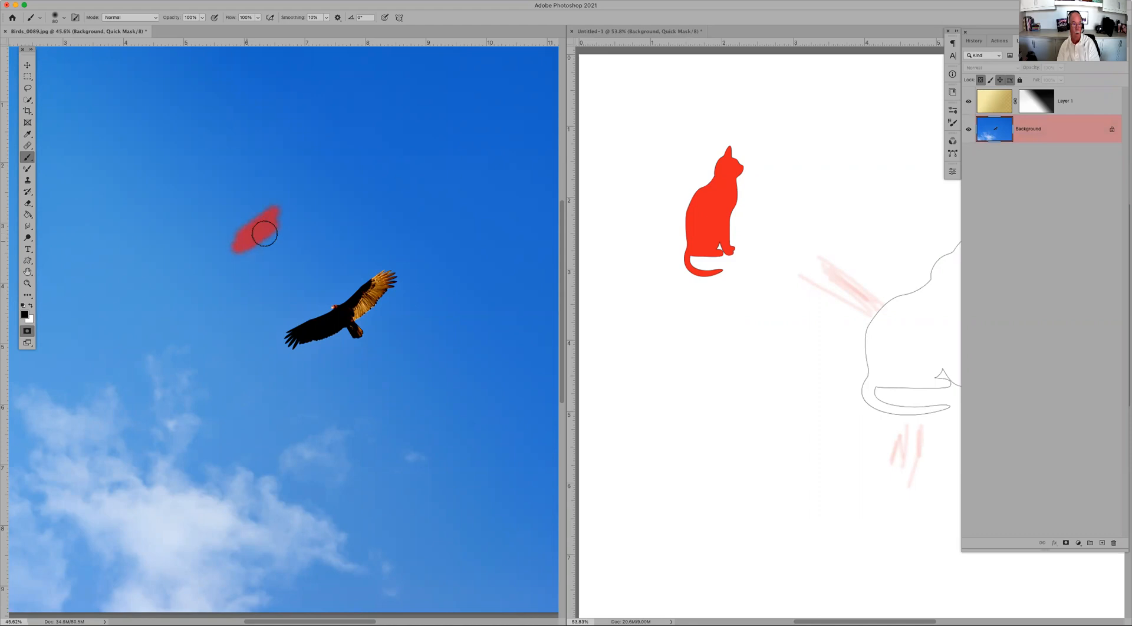
# Step: Set the brush hardness to 100%, and paint a hard-edged quick mask patch beside the soft one
pyautogui.rightClick(263, 213)
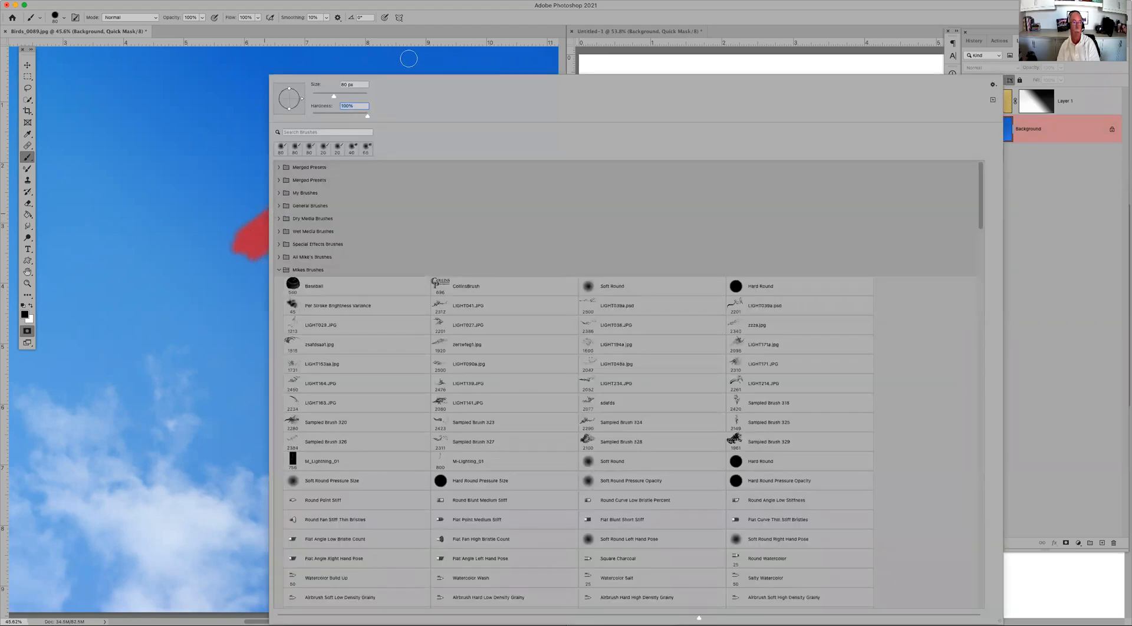
pyautogui.click(451, 17)
pyautogui.click(320, 184)
pyautogui.moveTo(320, 184)
pyautogui.mouseDown()
pyautogui.moveTo(313, 209)
pyautogui.moveTo(297, 204)
pyautogui.moveTo(312, 240)
pyautogui.mouseUp()
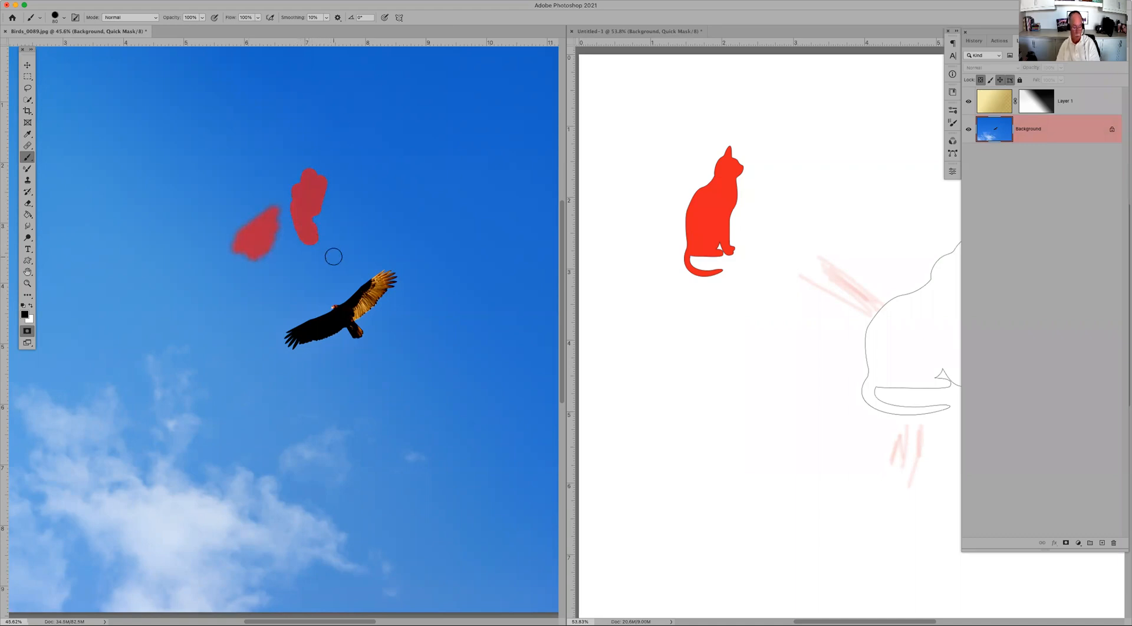
# Step: Zoom in on the bird, and paint a quick mask patch on its raised wing with a smaller brush
pyautogui.press('z')
pyautogui.moveTo(236, 260); pyautogui.dragTo(477, 386)
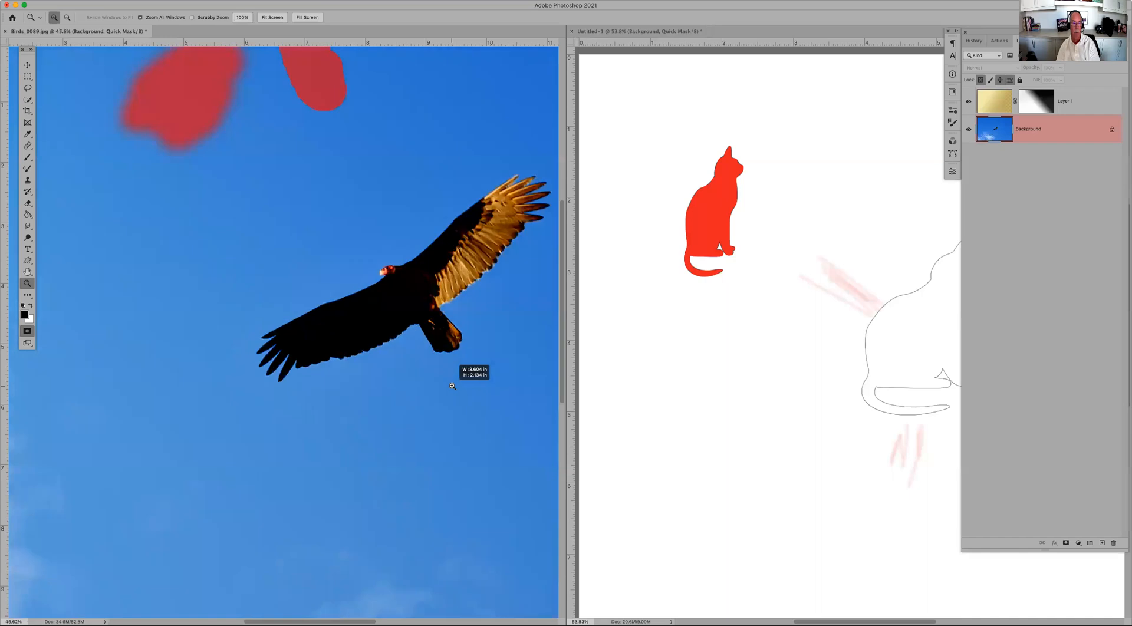
pyautogui.moveTo(283, 337); pyautogui.dragTo(222, 334)
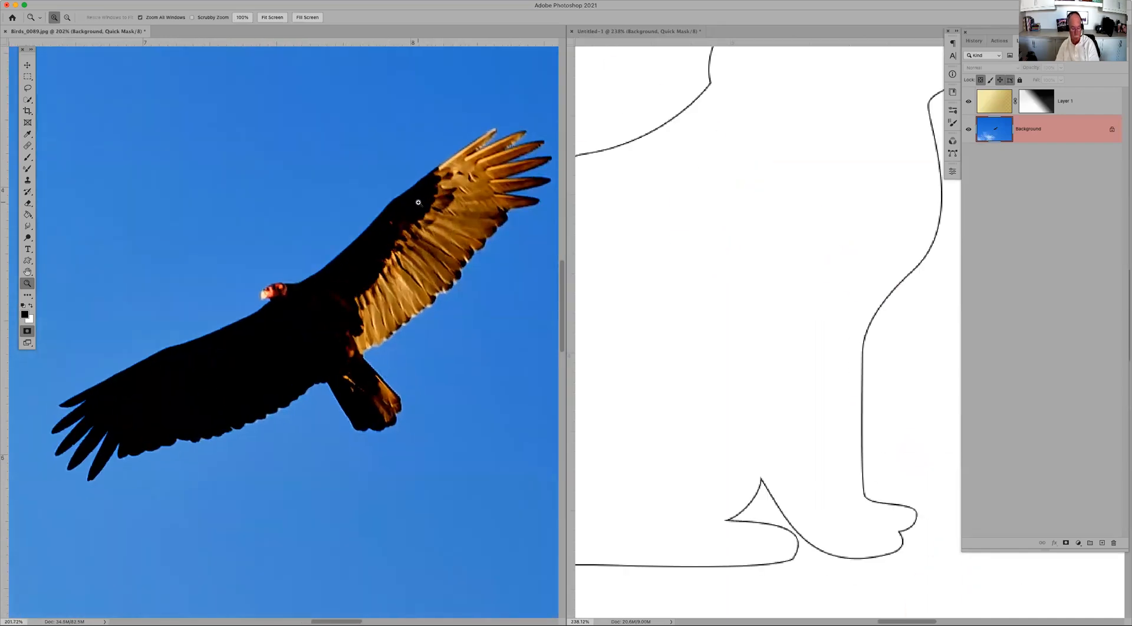
pyautogui.press('b')
pyautogui.press('[')
pyautogui.click(442, 185)
pyautogui.moveTo(443, 185); pyautogui.dragTo(416, 201)
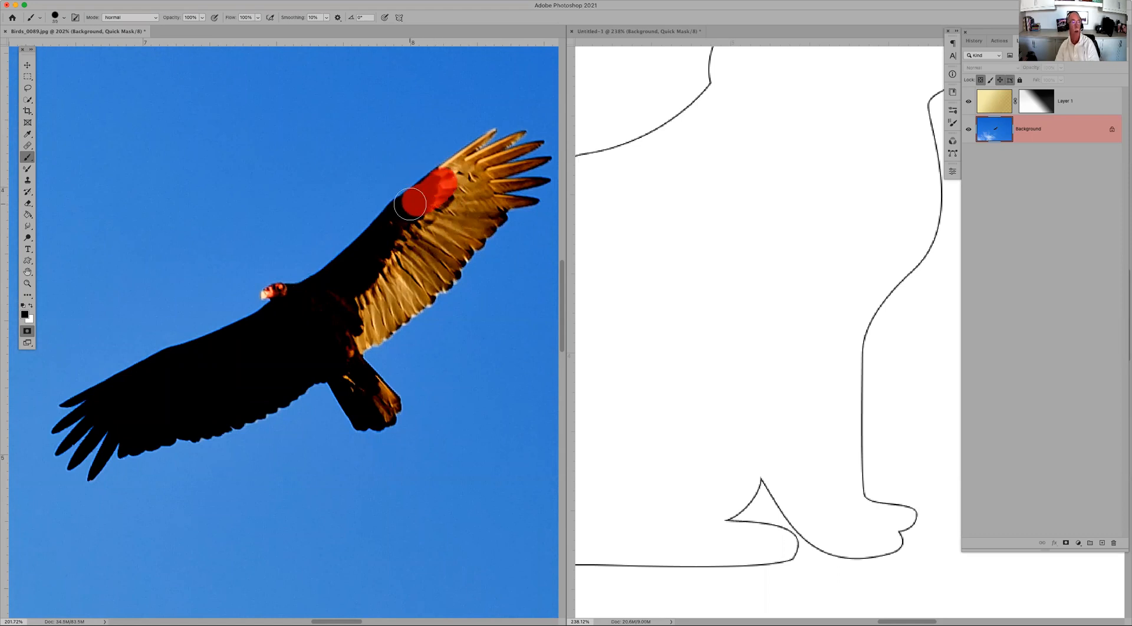
# Step: Mask a straight line from the bird's shoulder along the wing, undo the stray horizontal stroke, and extend the mask over the inner wing and body
pyautogui.click(333, 280)
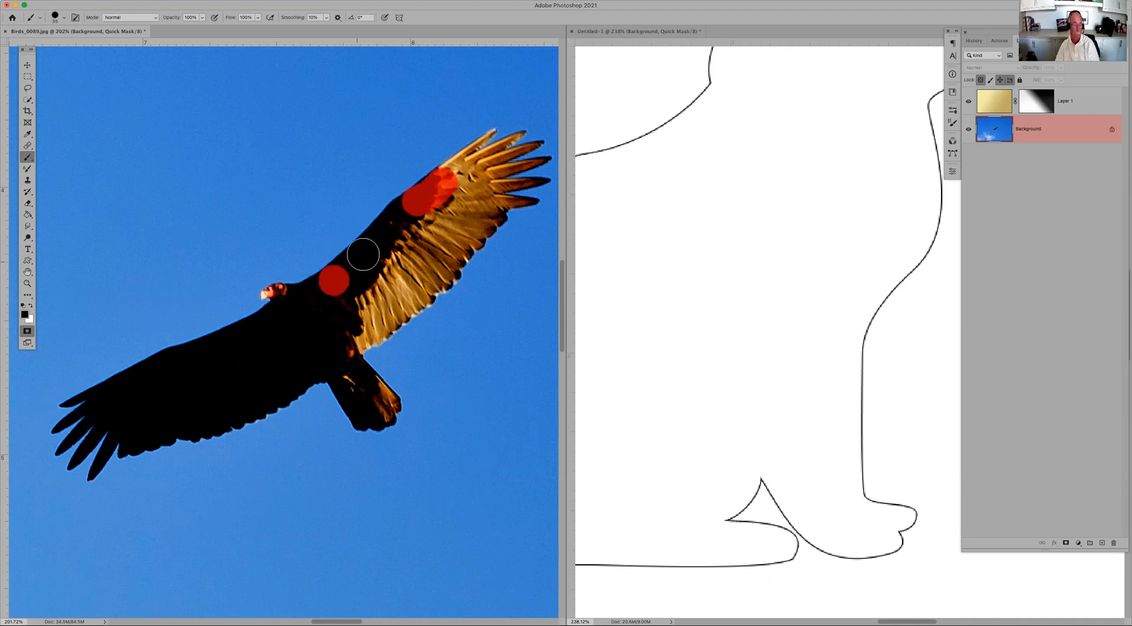
pyautogui.keyDown('shift'); pyautogui.click(392, 225); pyautogui.keyUp('shift')
pyautogui.moveTo(400, 217)
pyautogui.mouseDown()
pyautogui.moveTo(458, 201)
pyautogui.moveTo(381, 280)
pyautogui.moveTo(359, 293)
pyautogui.mouseUp()
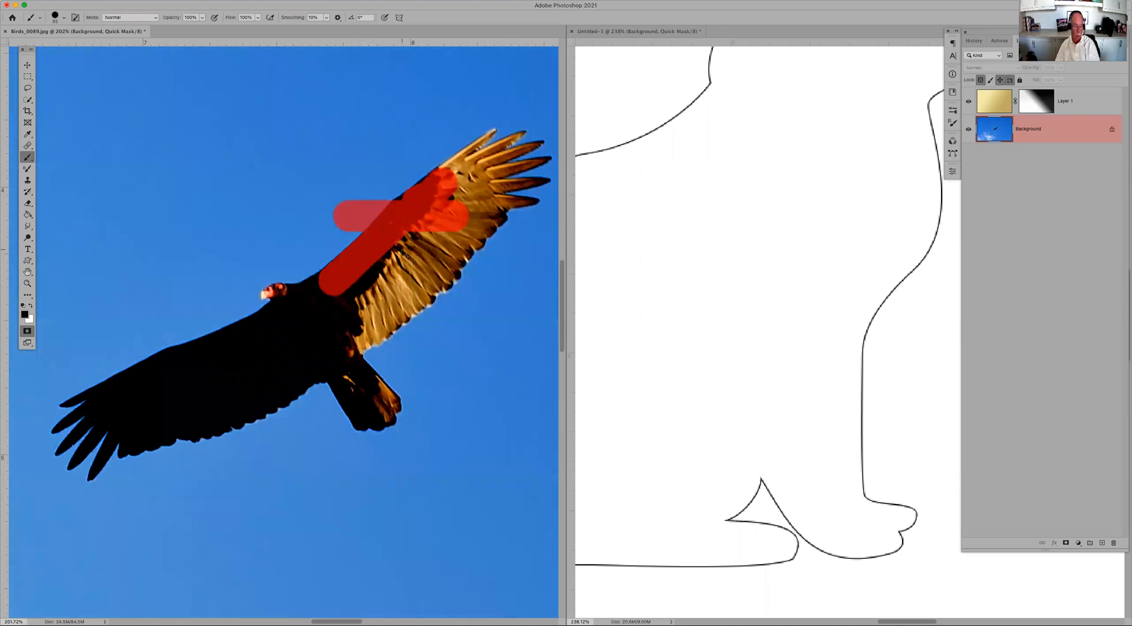
pyautogui.press('super+z')
pyautogui.moveTo(430, 210)
pyautogui.mouseDown()
pyautogui.moveTo(387, 273)
pyautogui.moveTo(397, 241)
pyautogui.moveTo(328, 321)
pyautogui.moveTo(342, 328)
pyautogui.moveTo(299, 329)
pyautogui.mouseUp()
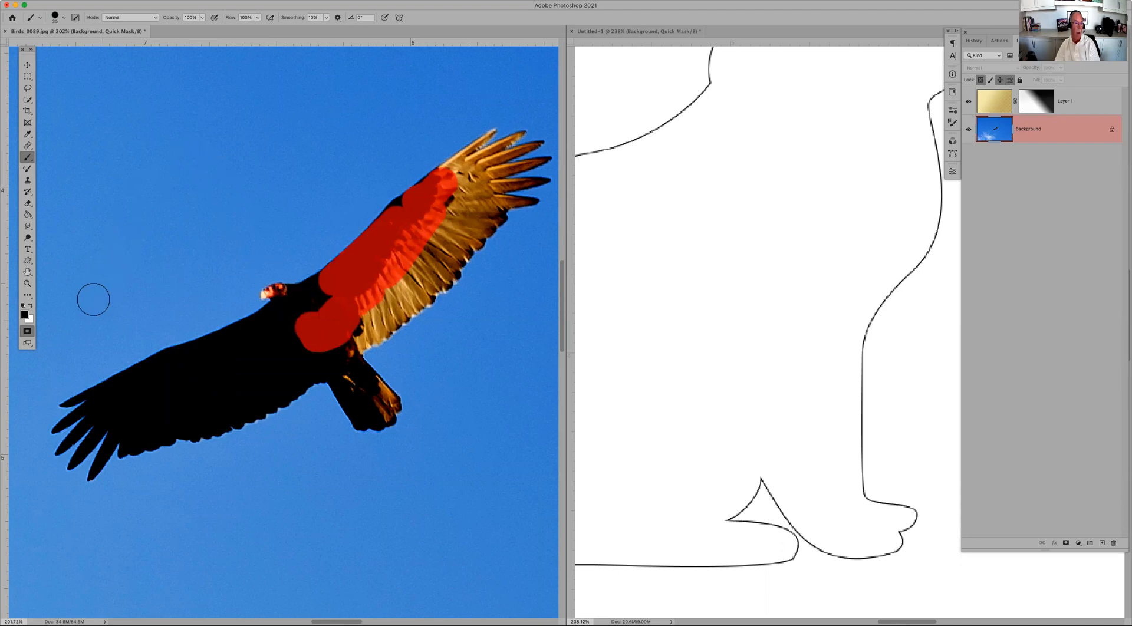
# Step: Turn the bird's quick mask into a selection, switch back to the mask view, and return to the selection
pyautogui.click(27, 331)
pyautogui.press('x')
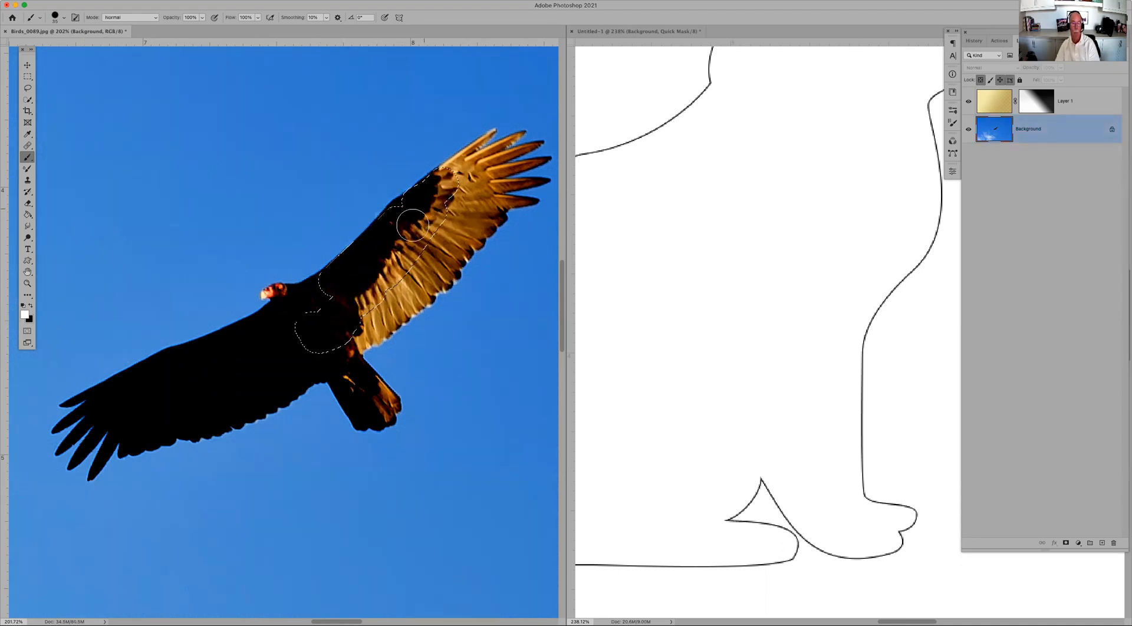
pyautogui.press('q')
pyautogui.press('x')
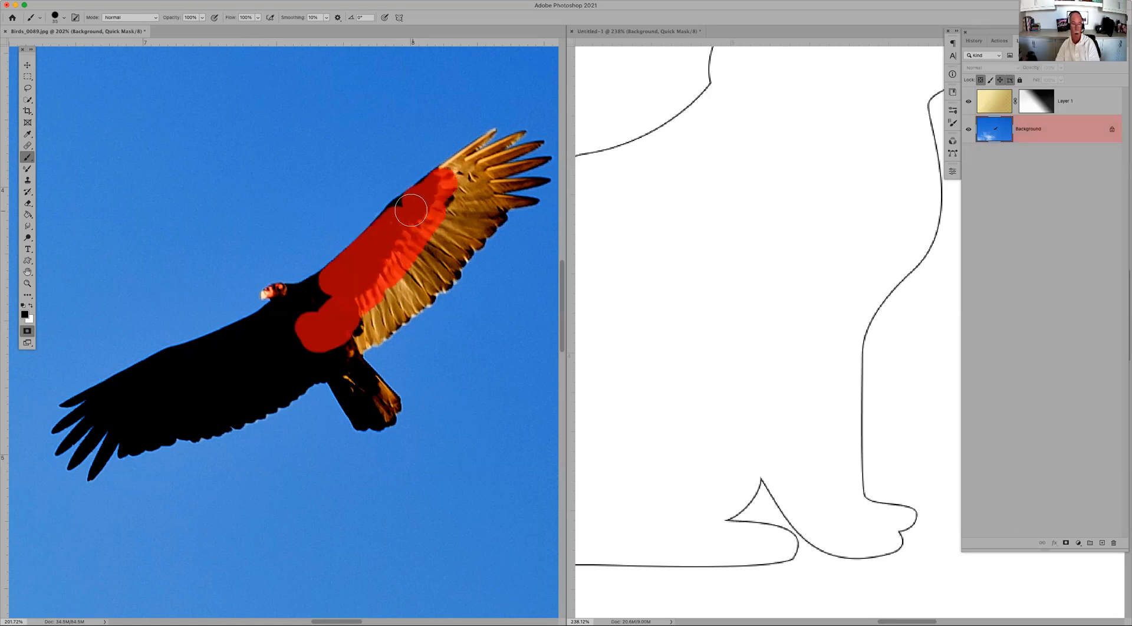
pyautogui.press('q')
pyautogui.press('x')
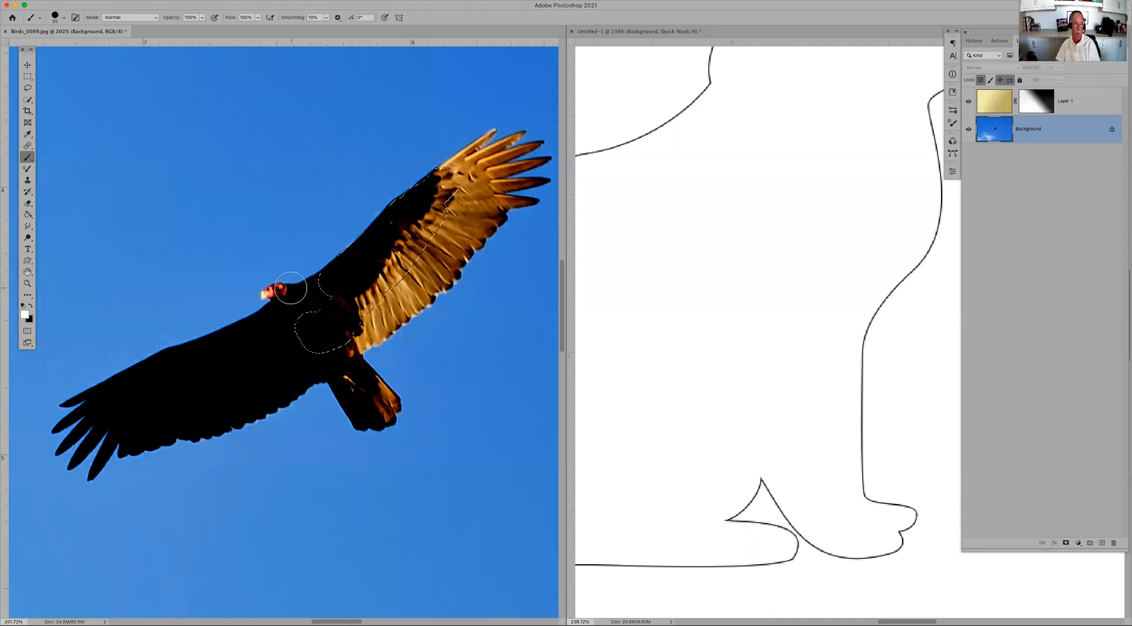
# Step: Add the bird's head and neck to the quick mask, convert it to a selection, and copy the selected area to a new layer
pyautogui.press('q')
pyautogui.moveTo(283, 292)
pyautogui.mouseDown()
pyautogui.moveTo(274, 316)
pyautogui.moveTo(254, 305)
pyautogui.moveTo(280, 349)
pyautogui.mouseUp()
pyautogui.press('q')
pyautogui.press('super+j')
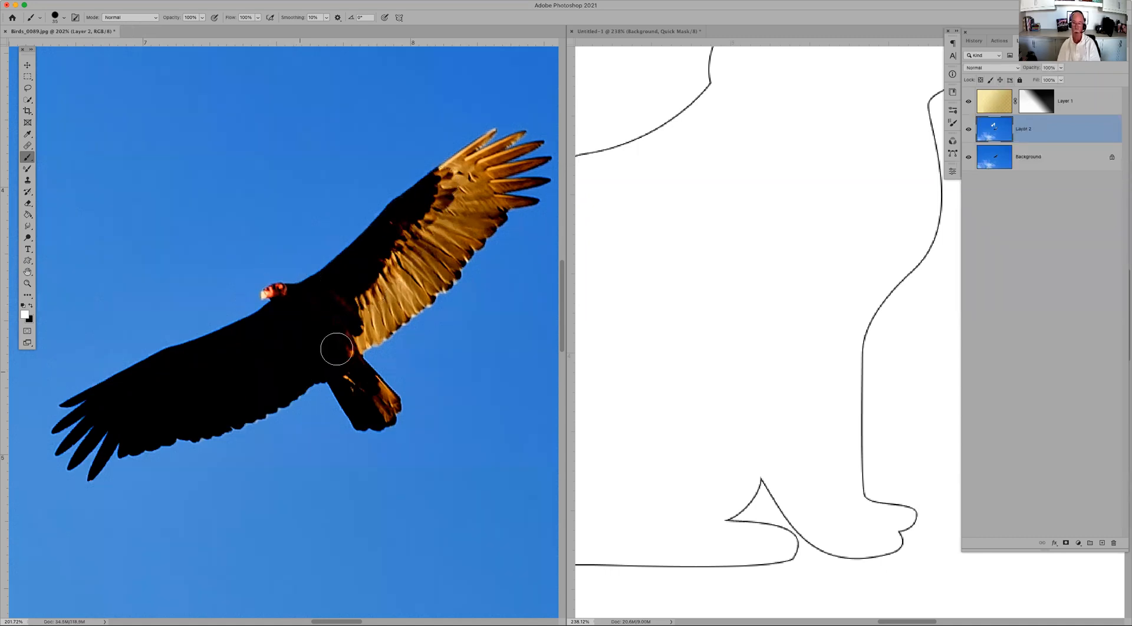
# Step: Toggle the visibility of Layer 1, Background and Layer 2 to examine the copied area, and show all layers again
pyautogui.click(967, 102)
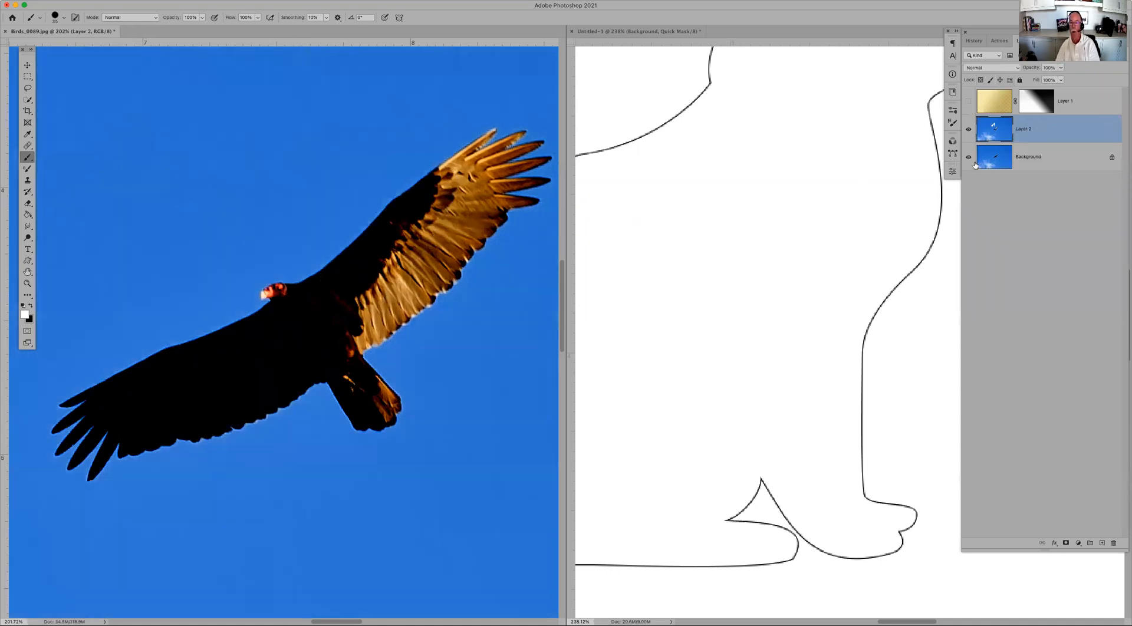
pyautogui.click(968, 157)
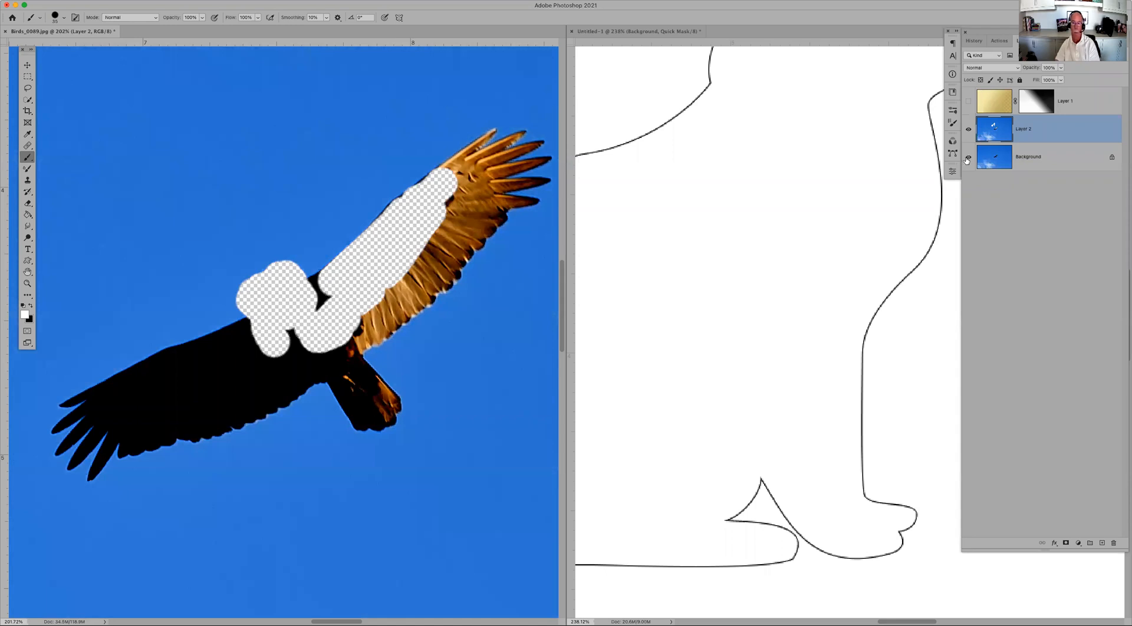
pyautogui.click(968, 157)
pyautogui.click(967, 129)
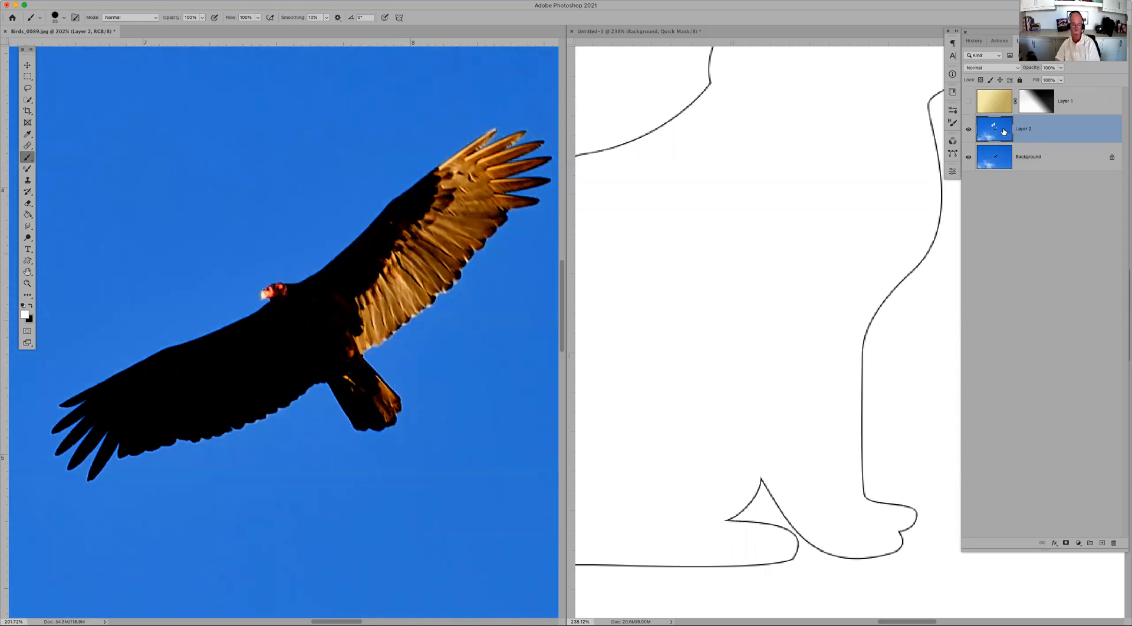
pyautogui.press('super+z')
pyautogui.press('shift+super+z')
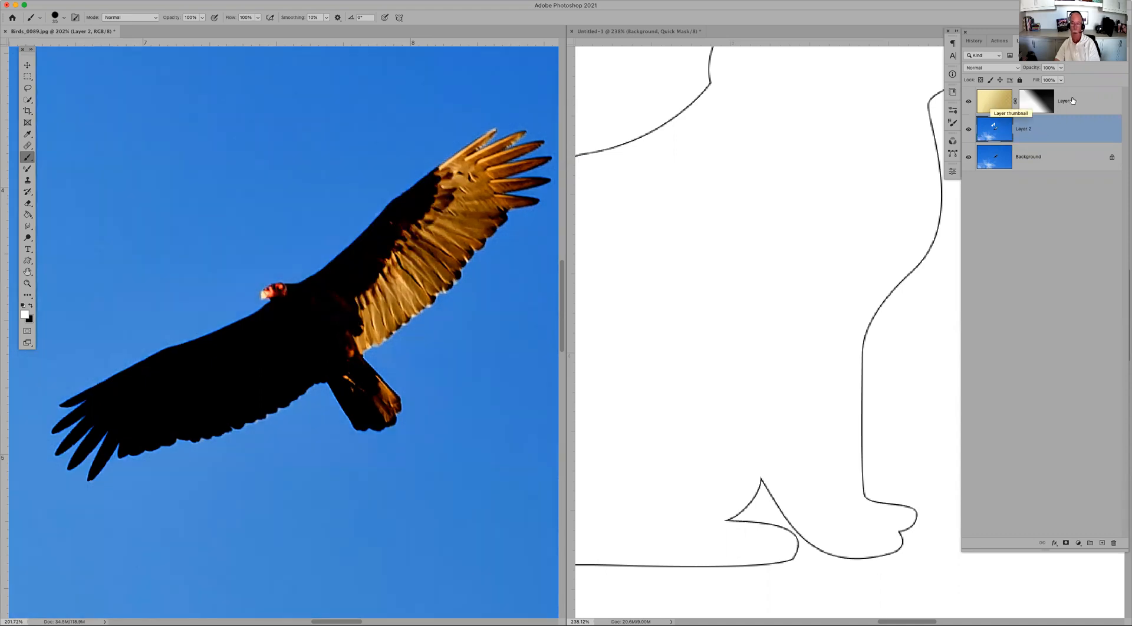
# Step: Paint a white brush stroke along the bird's raised wing on Layer 2
pyautogui.moveTo(1084, 104); pyautogui.dragTo(1039, 168)
pyautogui.moveTo(427, 187); pyautogui.dragTo(347, 259)
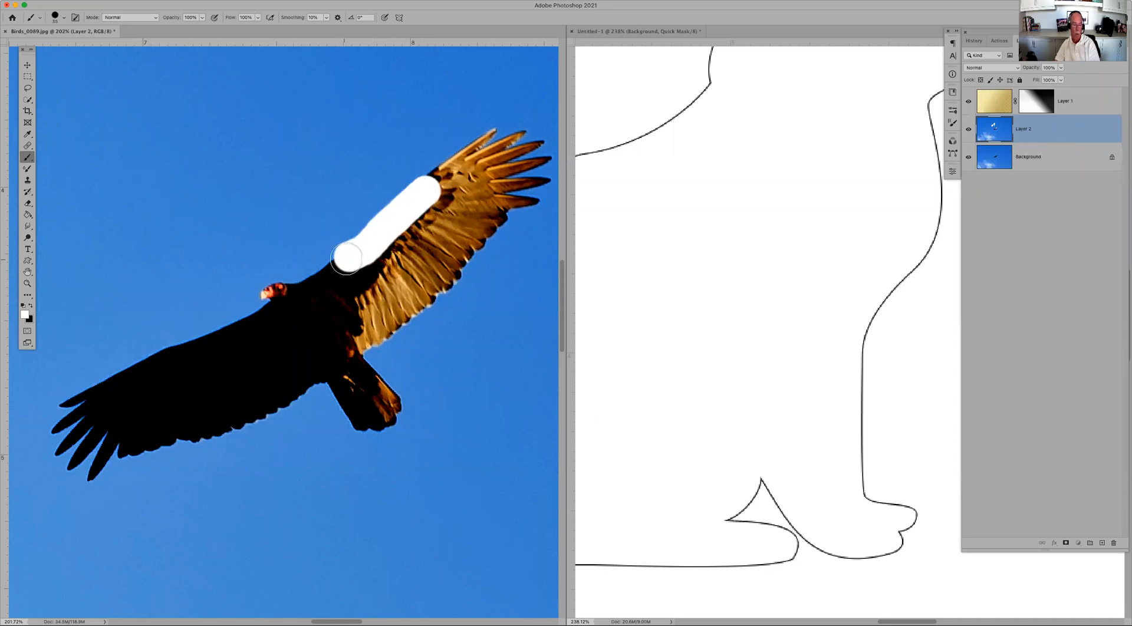
# Step: Undo the white brush stroke, paint a quick mask over the bird's raised wing, head and upper body, and convert it to a selection
pyautogui.hotkey('ctrl', 'z')
pyautogui.press('x')
pyautogui.press('q')
pyautogui.moveTo(413, 189)
pyautogui.mouseDown()
pyautogui.moveTo(341, 260)
pyautogui.moveTo(262, 300)
pyautogui.moveTo(327, 269)
pyautogui.moveTo(277, 316)
pyautogui.moveTo(353, 282)
pyautogui.moveTo(415, 216)
pyautogui.moveTo(379, 270)
pyautogui.moveTo(385, 257)
pyautogui.moveTo(222, 329)
pyautogui.moveTo(235, 355)
pyautogui.moveTo(279, 352)
pyautogui.moveTo(285, 334)
pyautogui.moveTo(261, 335)
pyautogui.moveTo(244, 340)
pyautogui.moveTo(297, 339)
pyautogui.mouseUp()
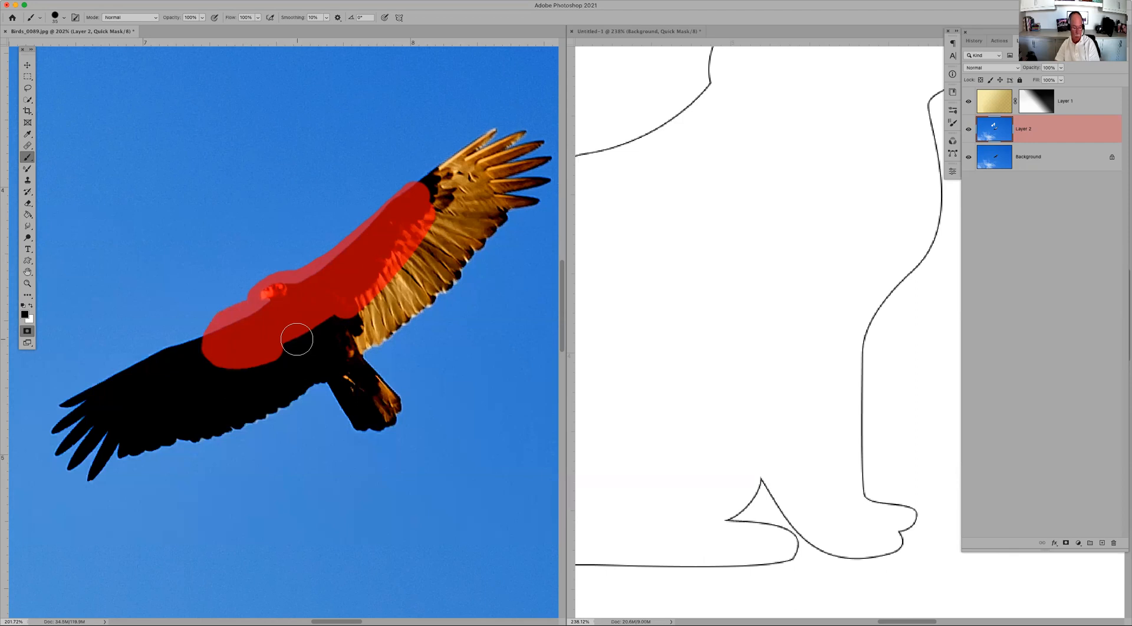
pyautogui.press('q')
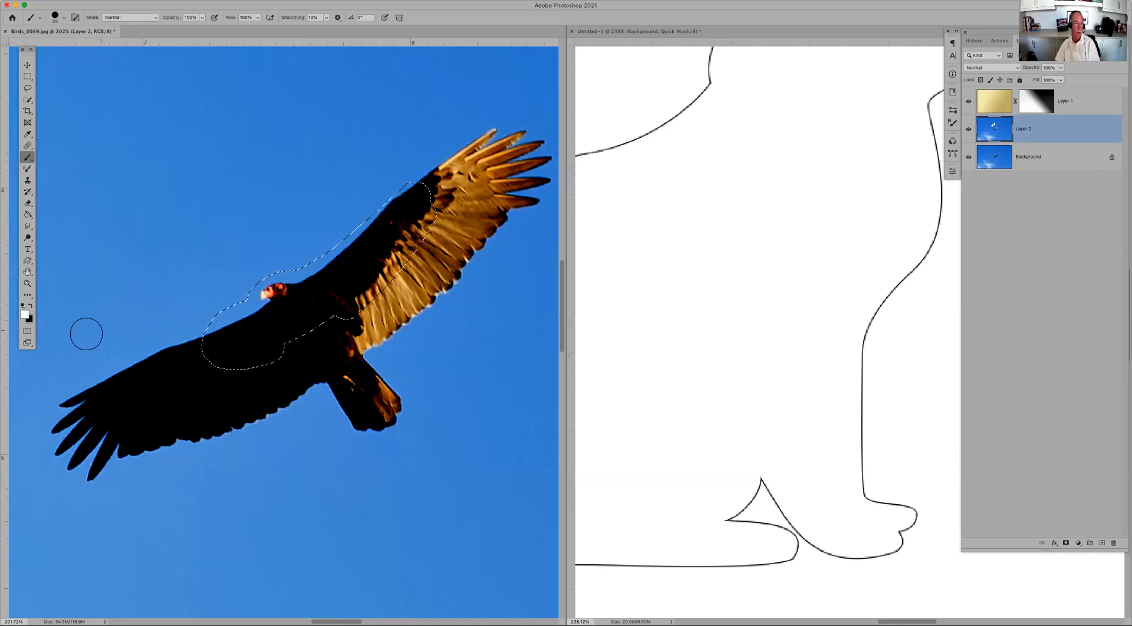
# Step: Return to the quick mask and set its overlay color to green (00ff6c)
pyautogui.doubleClick(26, 332)
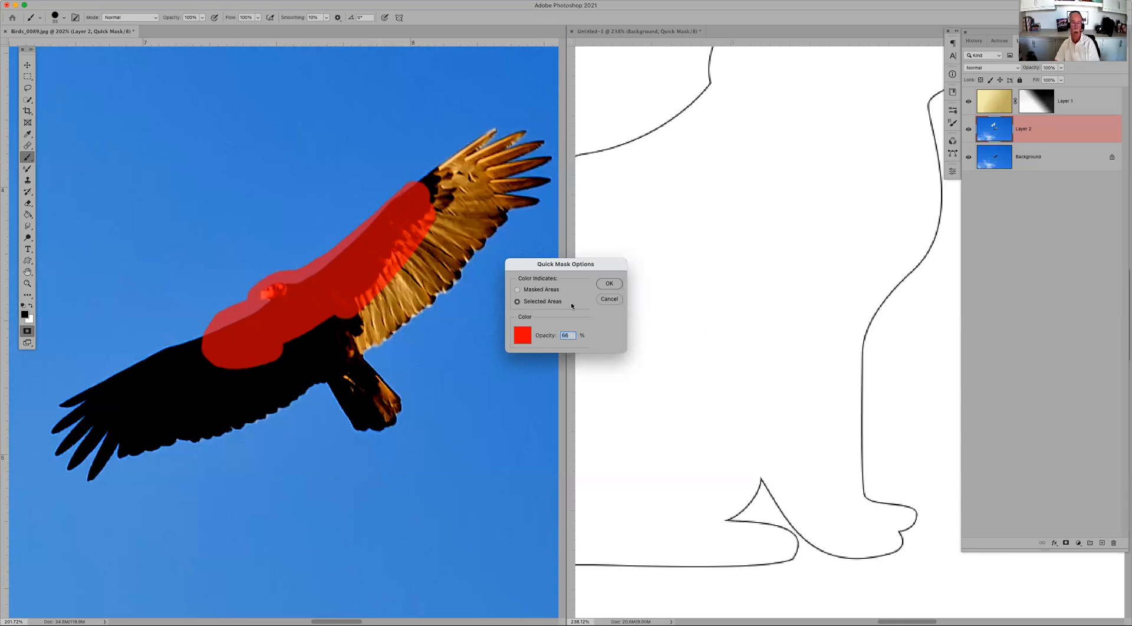
pyautogui.click(521, 334)
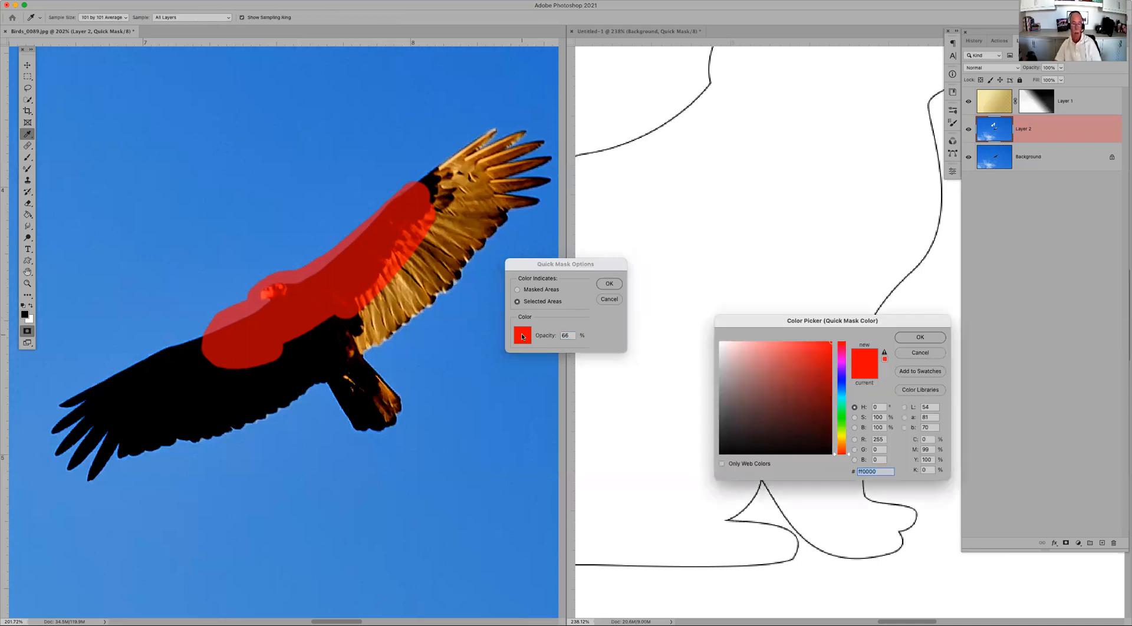
pyautogui.click(840, 408)
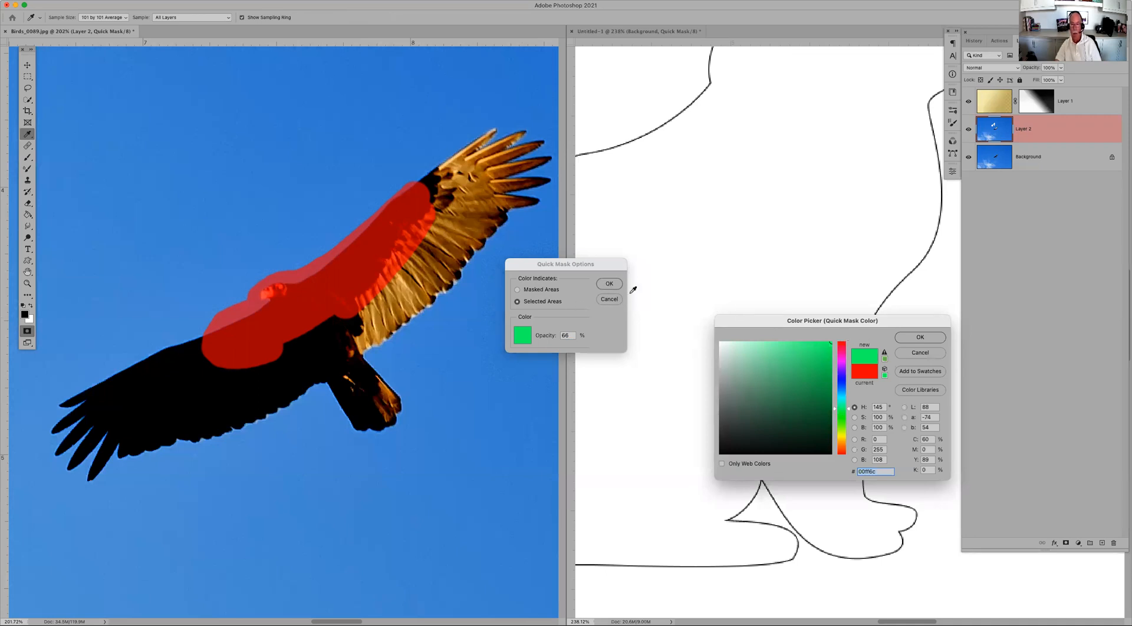
pyautogui.click(931, 340)
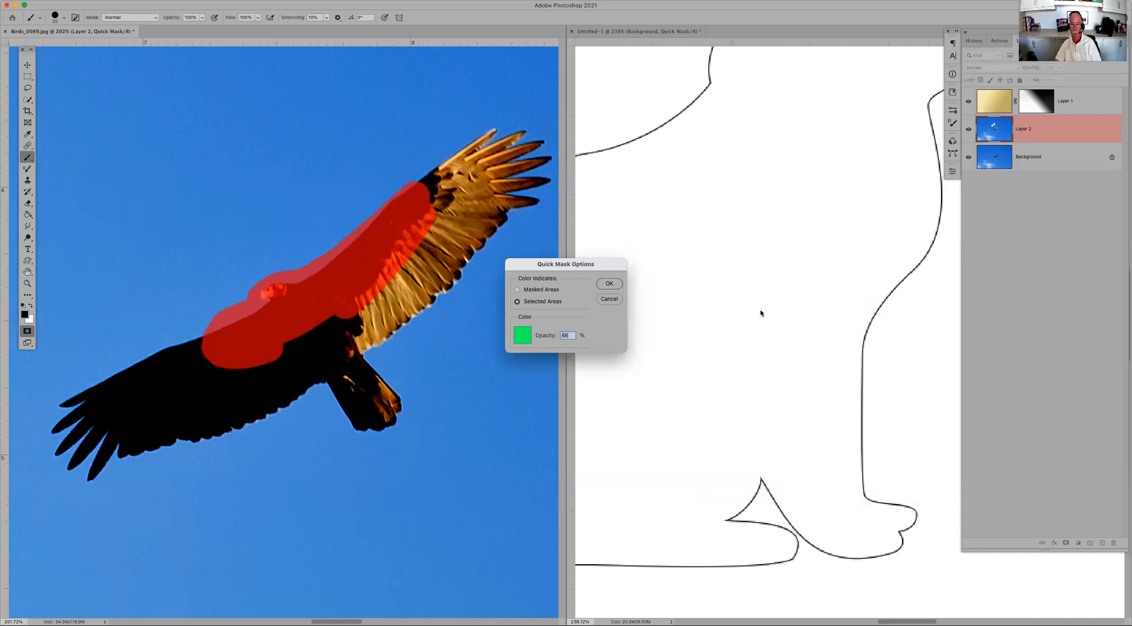
pyautogui.click(613, 285)
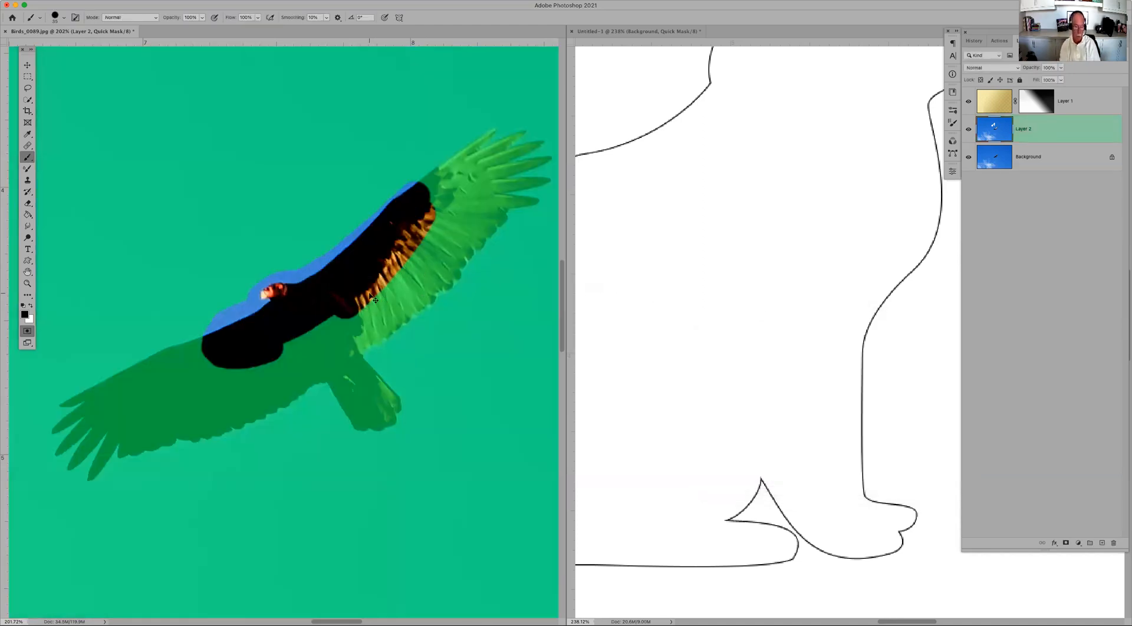
# Step: Invert the quick mask, extend it over the bird's lower wing and body, and convert it to a selection
pyautogui.hotkey('ctrl', 'i')
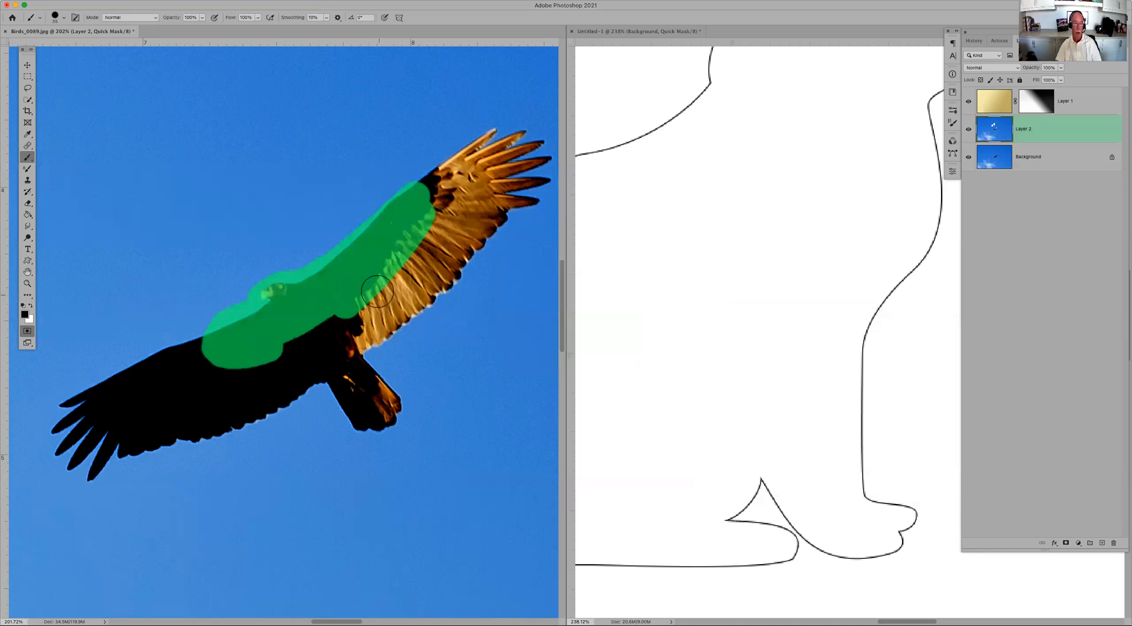
pyautogui.moveTo(254, 343)
pyautogui.mouseDown()
pyautogui.moveTo(180, 390)
pyautogui.moveTo(171, 390)
pyautogui.moveTo(193, 361)
pyautogui.moveTo(123, 394)
pyautogui.moveTo(222, 378)
pyautogui.mouseUp()
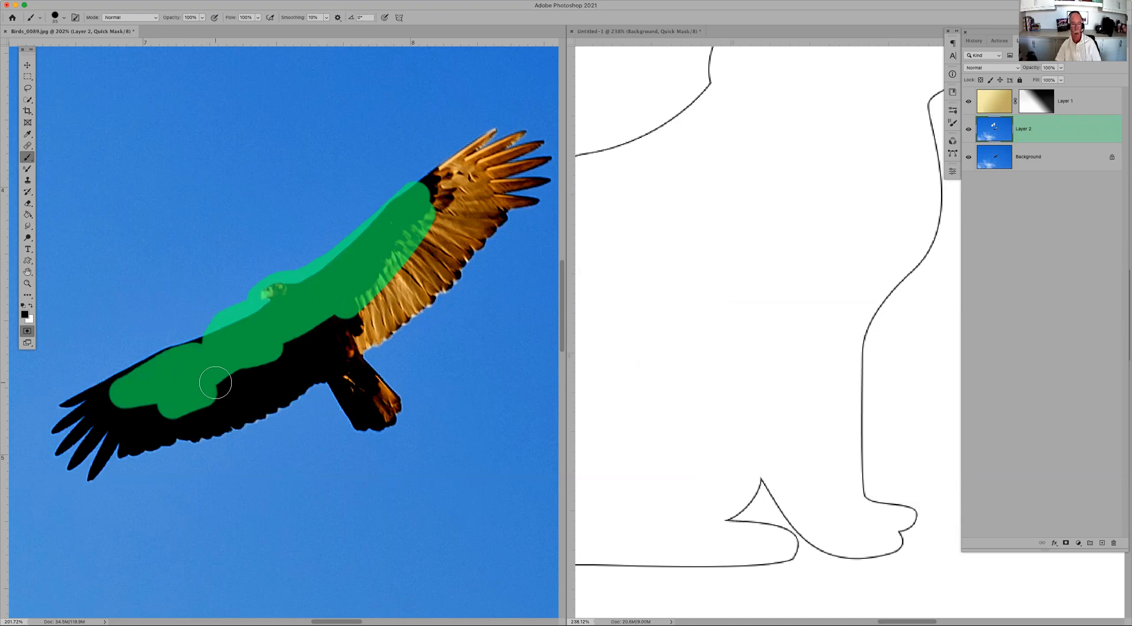
pyautogui.moveTo(341, 328)
pyautogui.mouseDown()
pyautogui.moveTo(257, 379)
pyautogui.moveTo(323, 332)
pyautogui.moveTo(195, 399)
pyautogui.moveTo(240, 394)
pyautogui.moveTo(230, 362)
pyautogui.mouseUp()
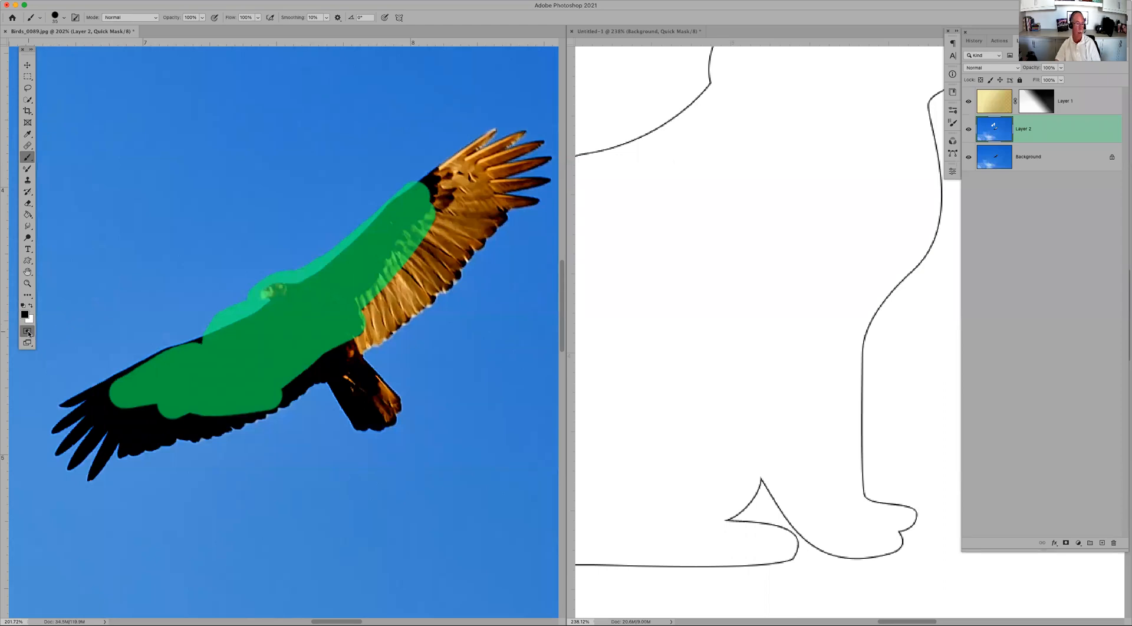
pyautogui.click(27, 333)
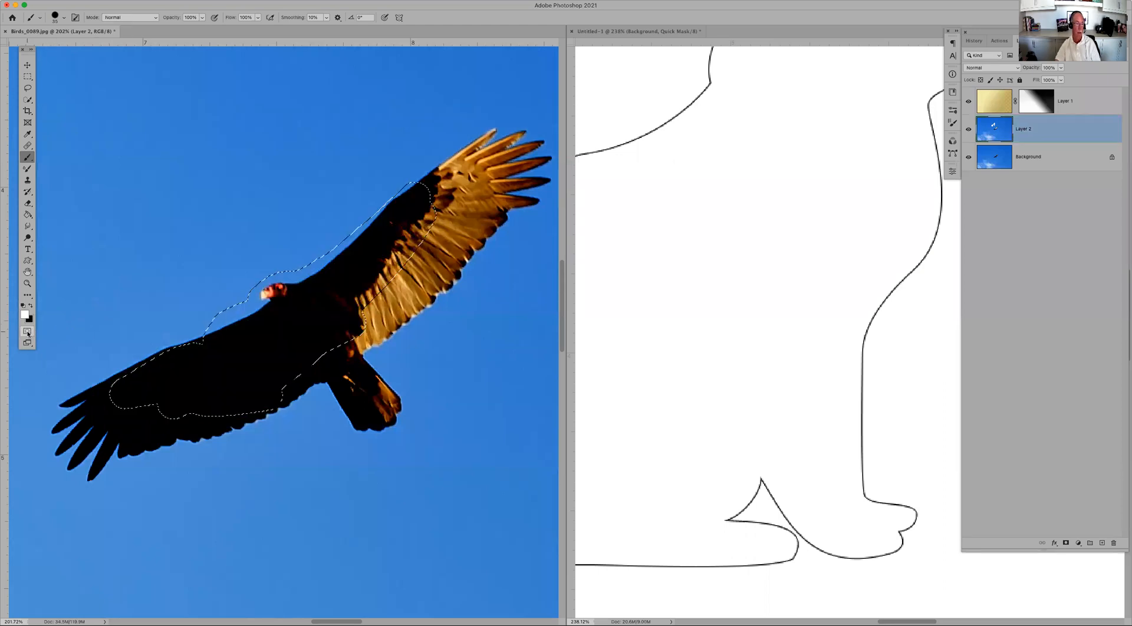
# Step: Switch the selection back to a quick mask and set the mask's overlay color to red (ff0000)
pyautogui.click(27, 333)
pyautogui.doubleClick(27, 333)
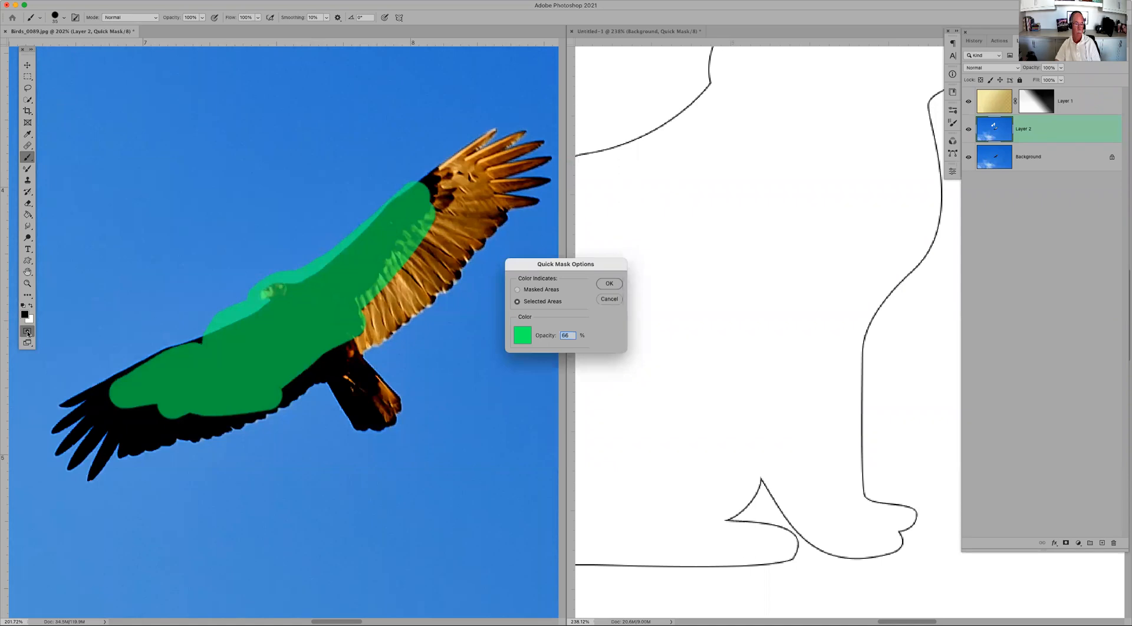
pyautogui.click(524, 336)
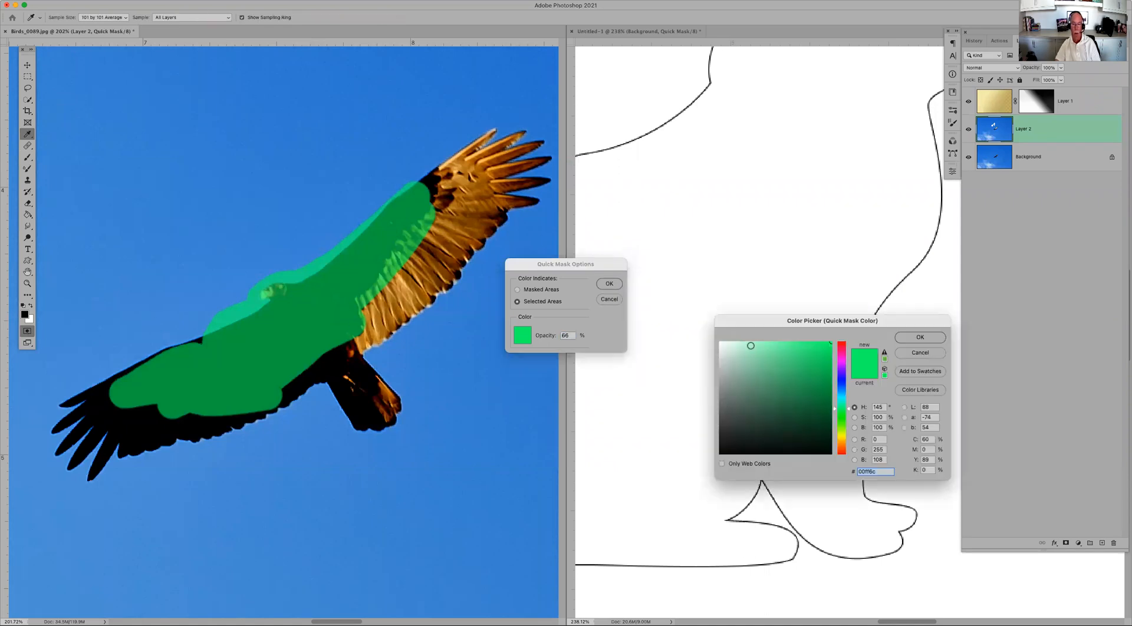
pyautogui.click(843, 349)
pyautogui.moveTo(843, 350); pyautogui.dragTo(847, 341)
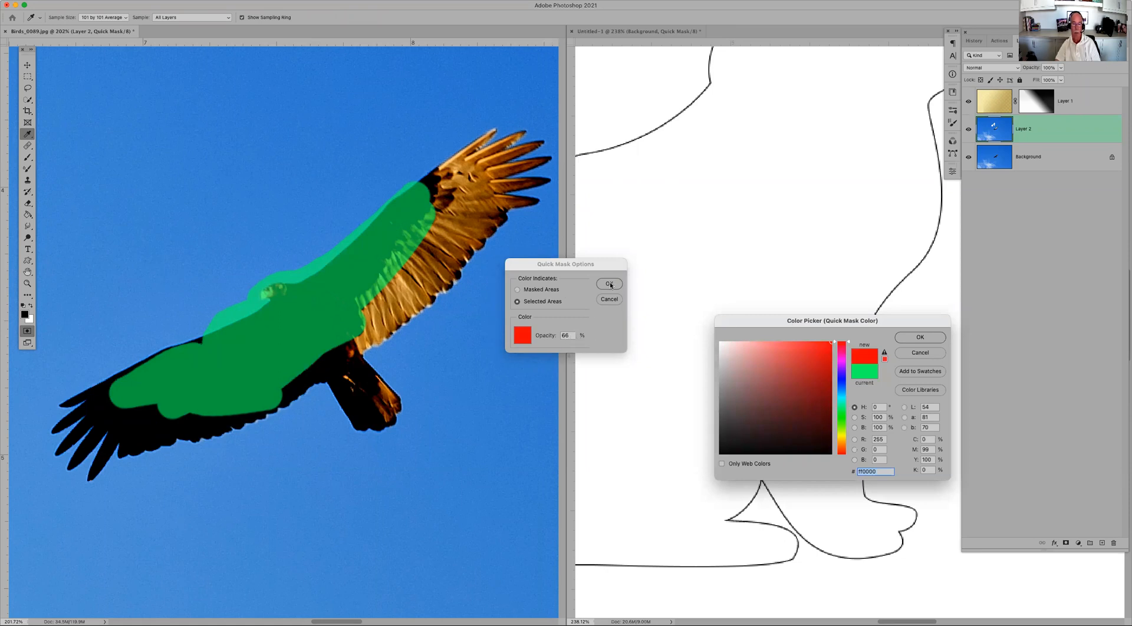
pyautogui.click(920, 337)
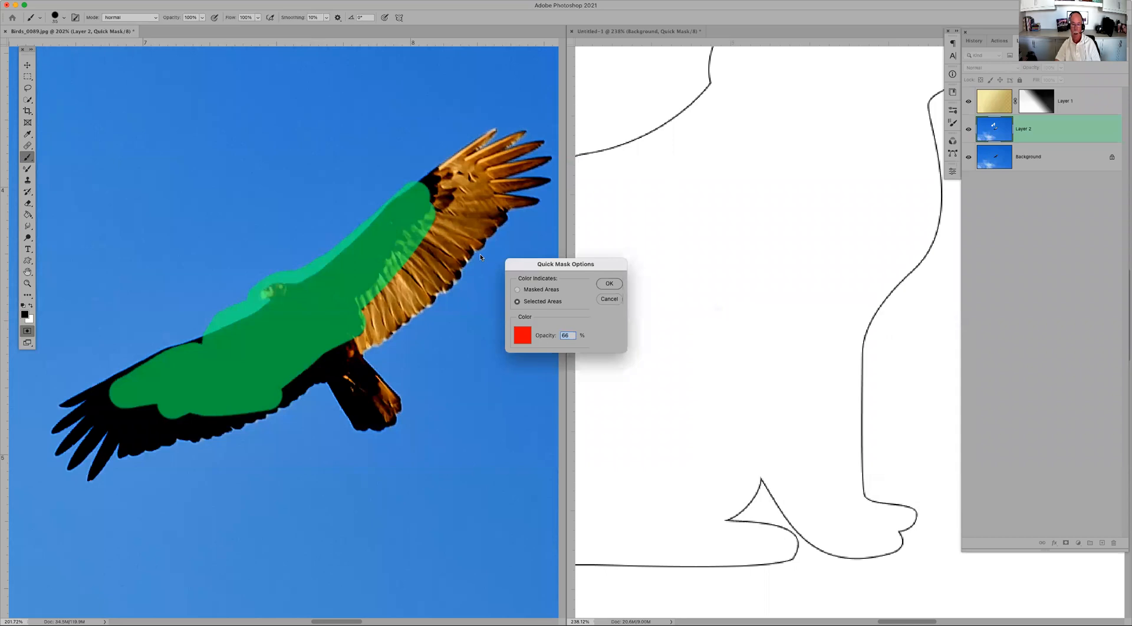
pyautogui.click(610, 283)
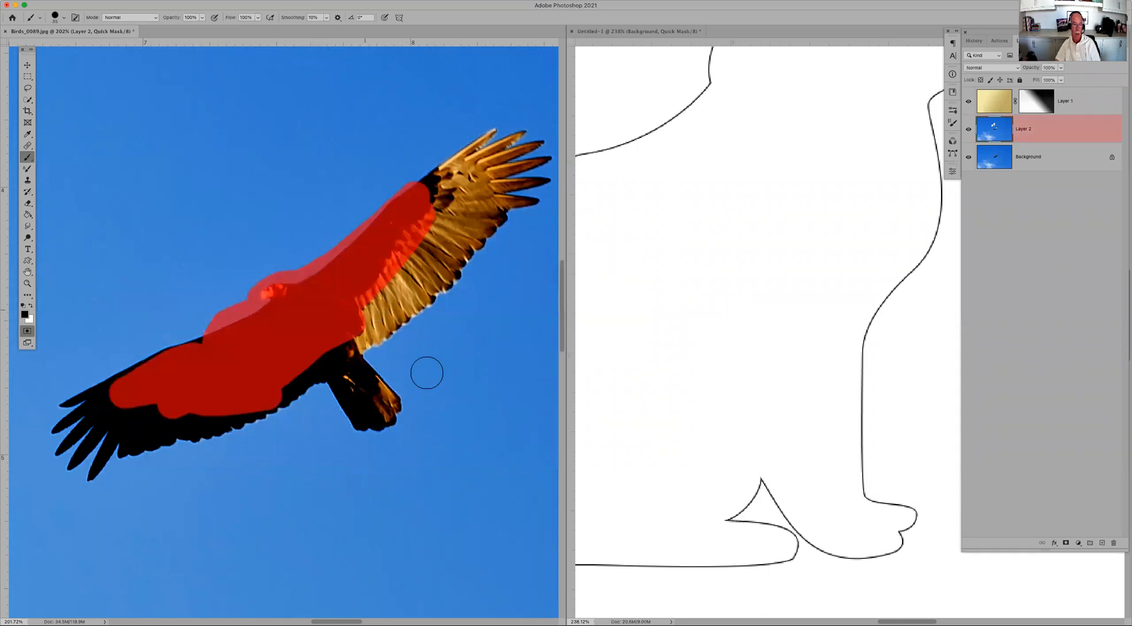
# Step: Undo the quick mask on the bird and close Birds_0089.jpg without saving
pyautogui.press('super+0')
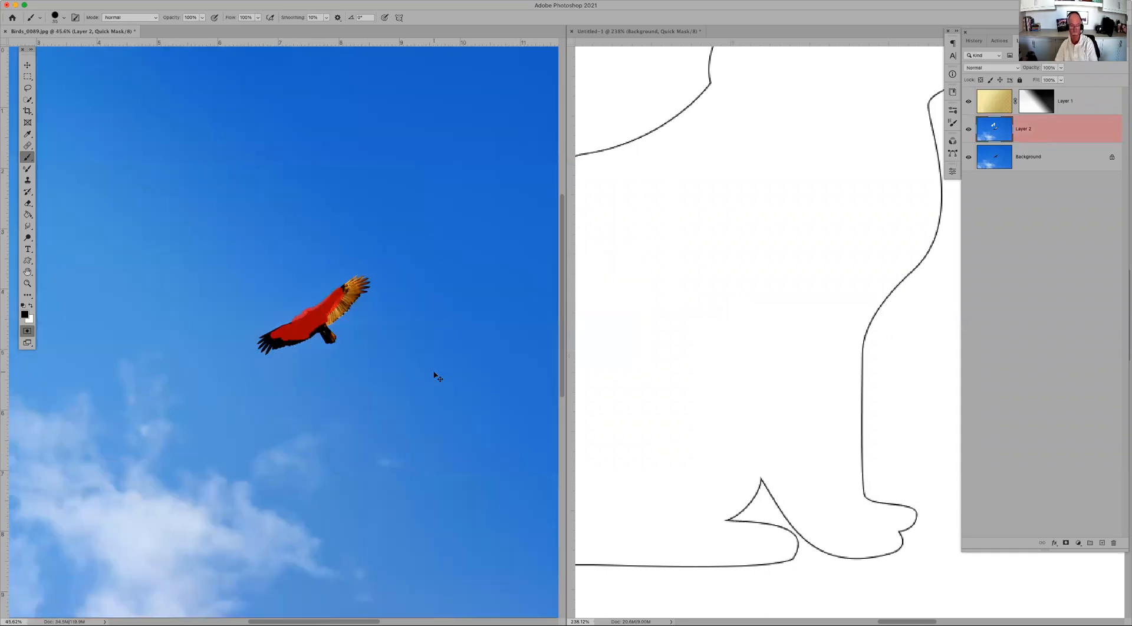
pyautogui.press('super+minus')
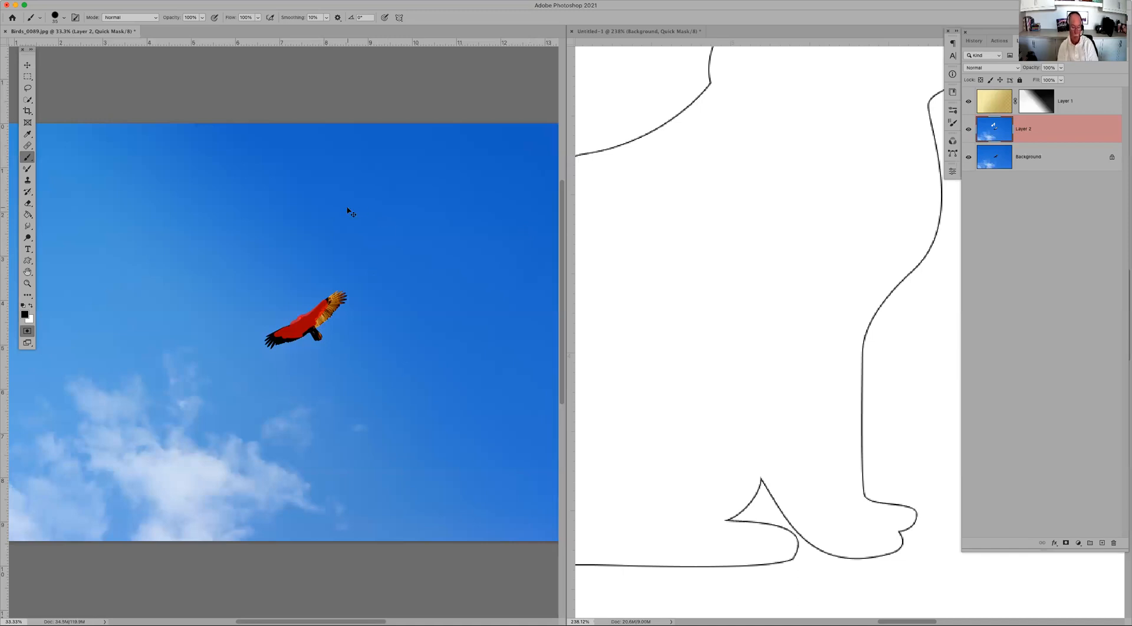
pyautogui.press('super+z')
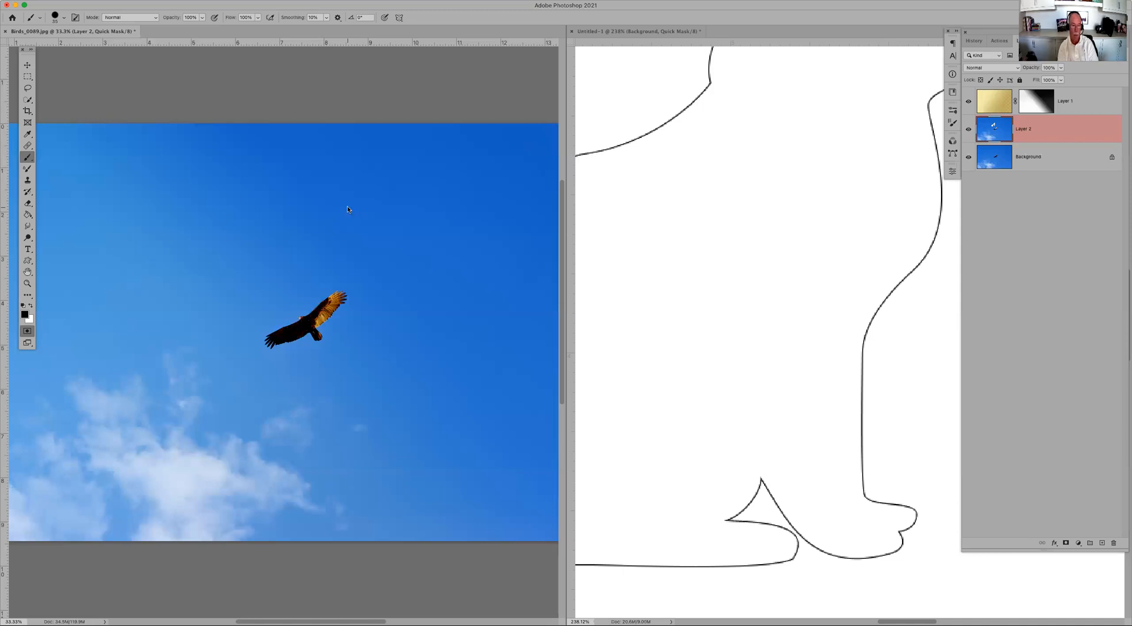
pyautogui.press('super+w')
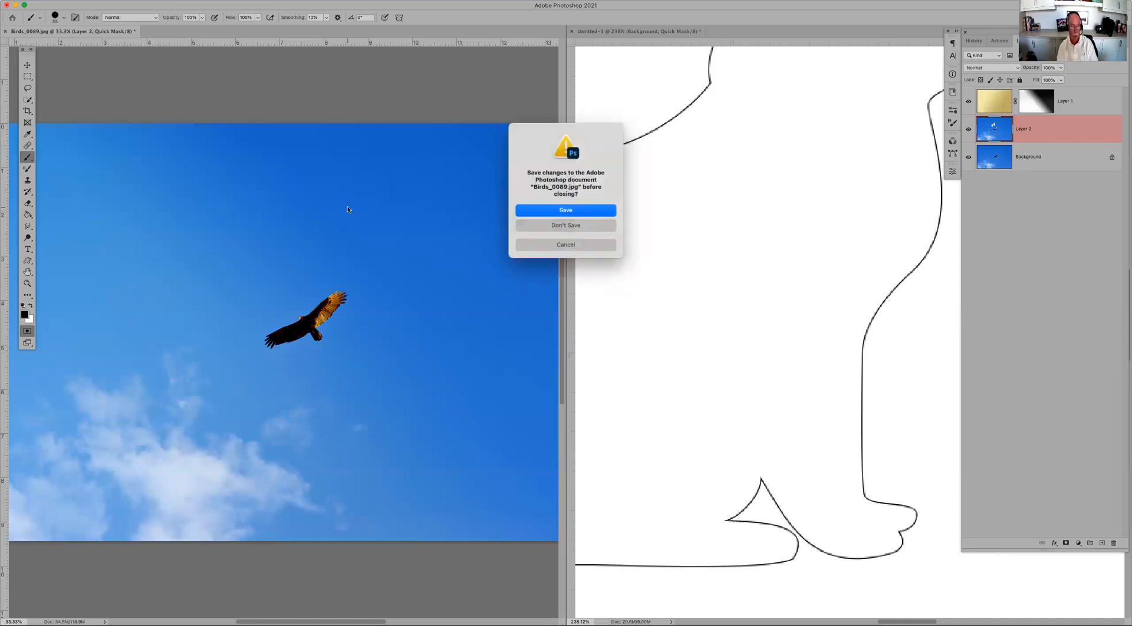
pyautogui.click(529, 225)
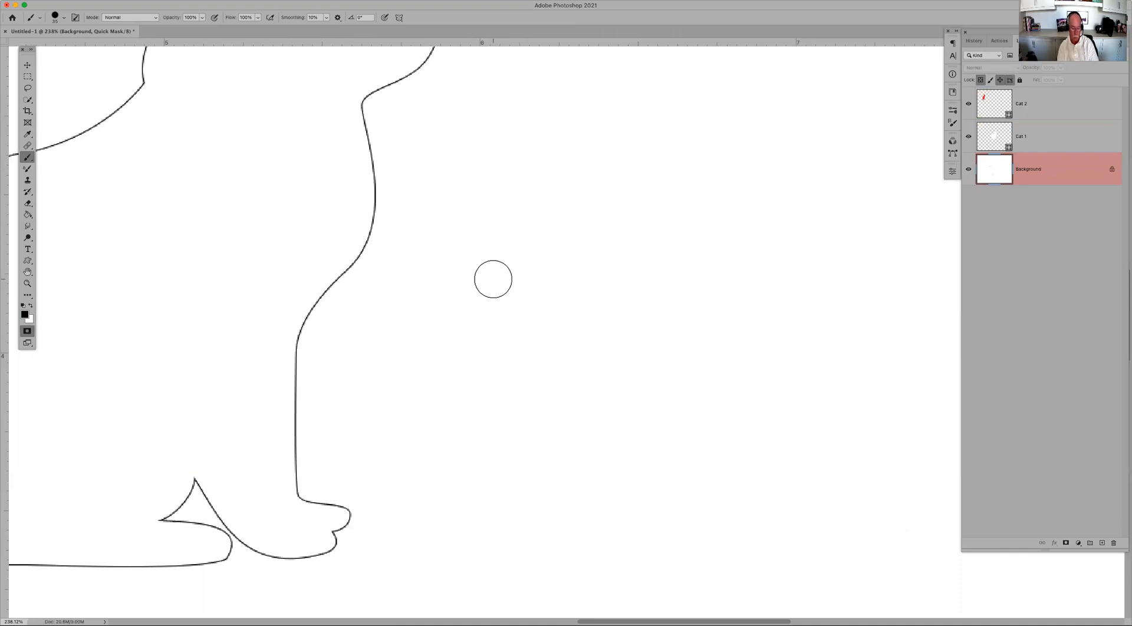
# Step: Delete the Cat 1 and Cat 2 layers from the Untitled-1 document
pyautogui.press('super+0')
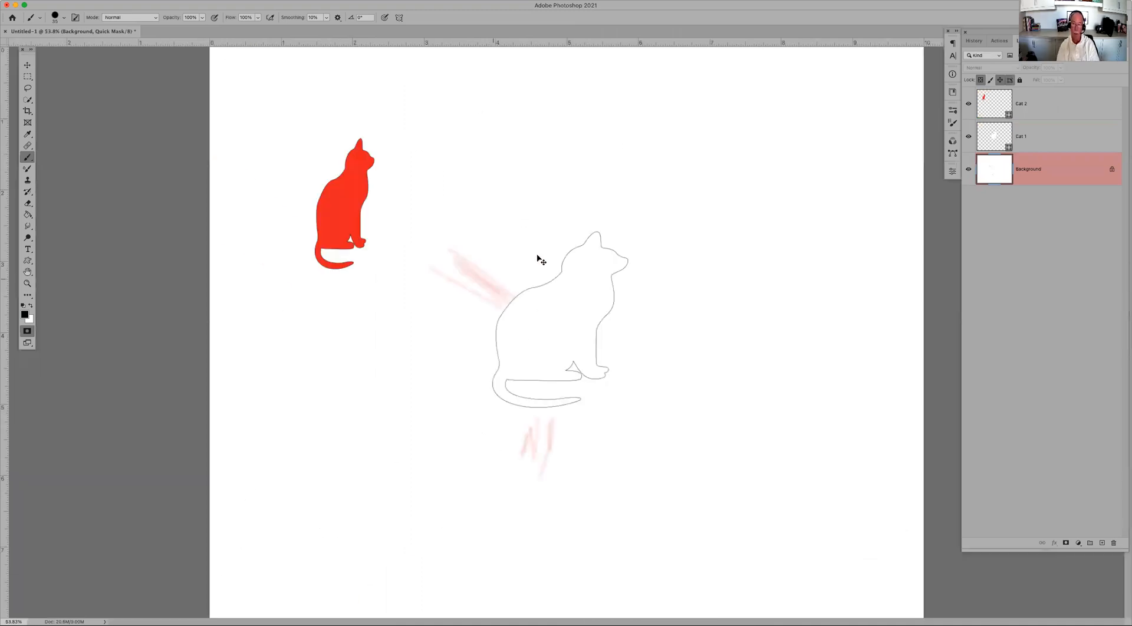
pyautogui.click(1076, 99)
pyautogui.click(1066, 136)
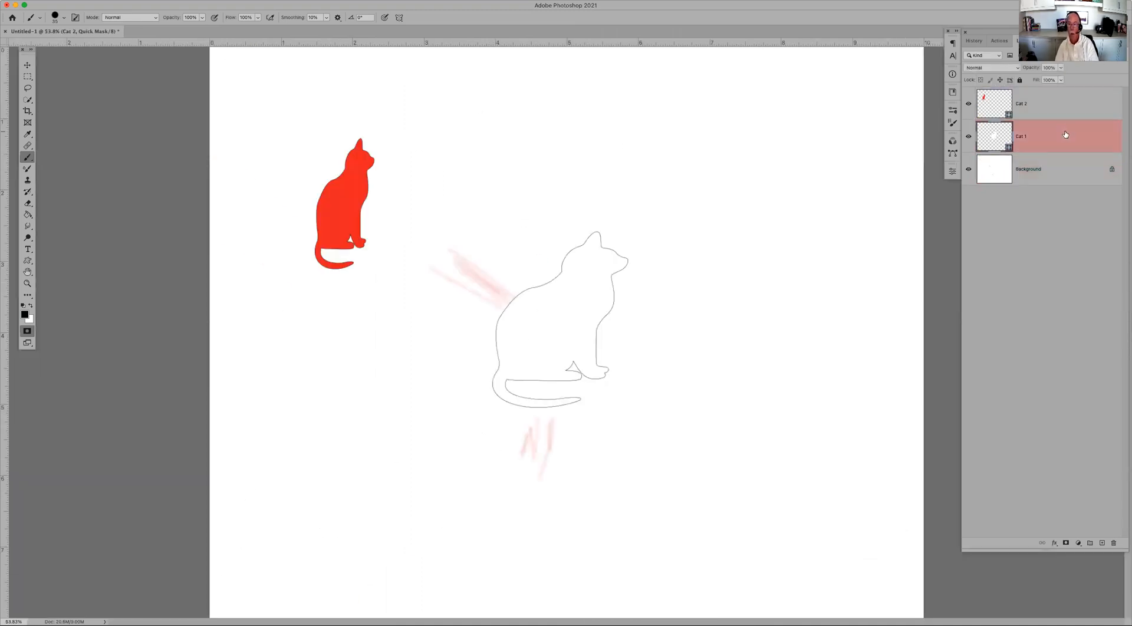
pyautogui.keyDown('shift'); pyautogui.click(1070, 100); pyautogui.keyUp('shift')
pyautogui.press('Delete')
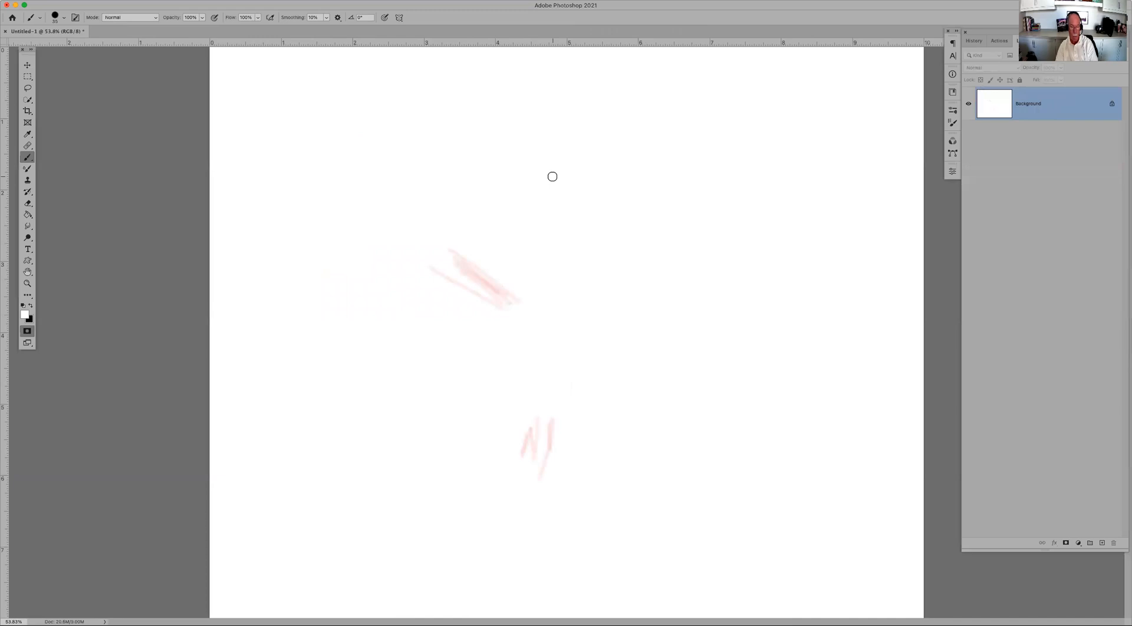
# Step: Set the foreground color to red and paint a wavy vertical brush stroke on the right half of the canvas
pyautogui.click(26, 322)
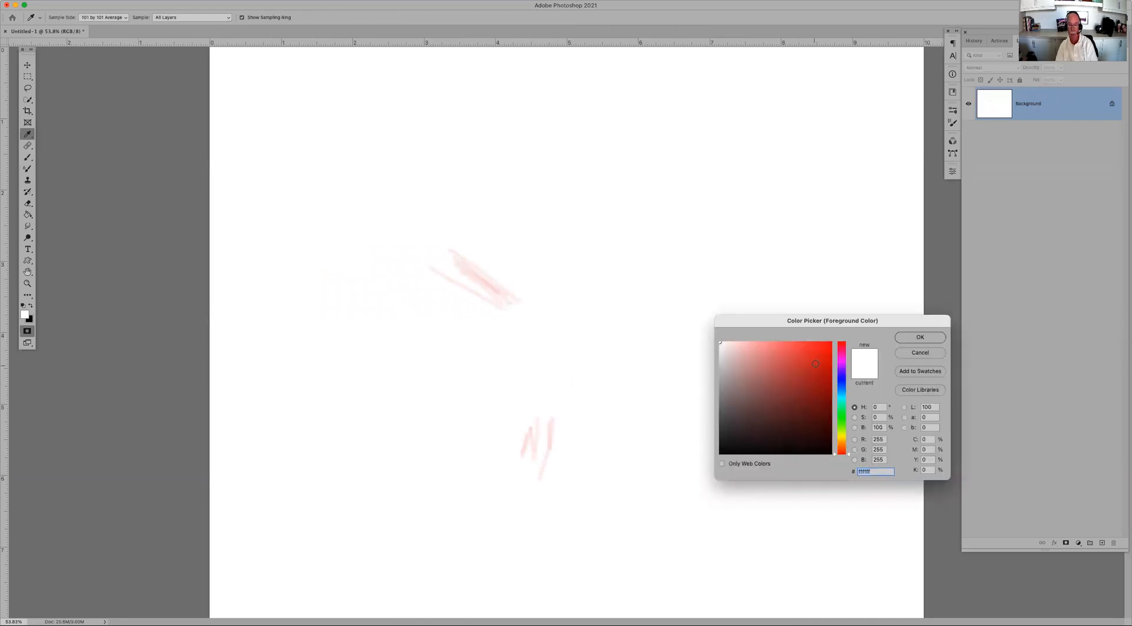
pyautogui.click(816, 364)
pyautogui.click(911, 337)
pyautogui.moveTo(768, 201)
pyautogui.mouseDown()
pyautogui.moveTo(693, 233)
pyautogui.moveTo(705, 355)
pyautogui.moveTo(713, 440)
pyautogui.mouseUp()
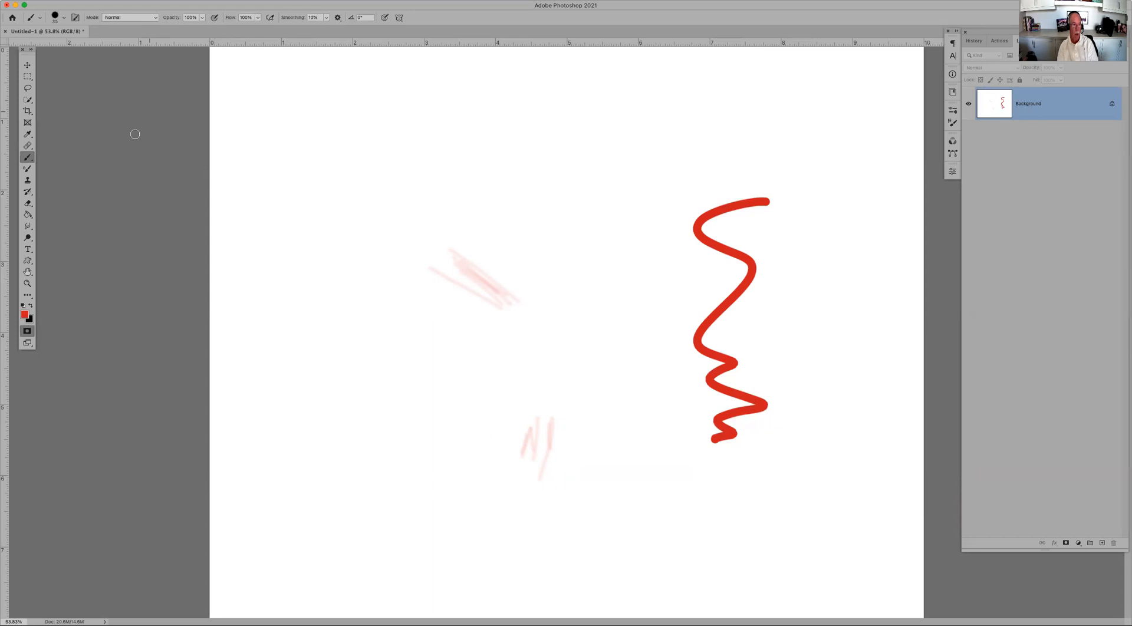
# Step: Smear the red squiggle with the Mixer Brush, and paint another red squiggle over and beside it with the Brush tool
pyautogui.click(26, 170)
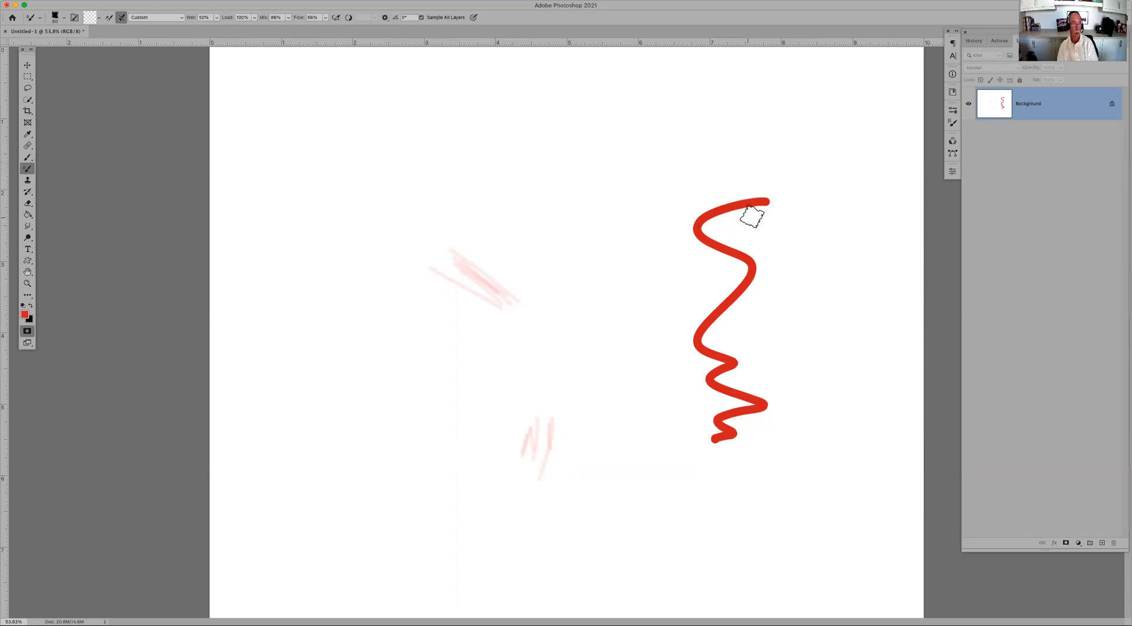
pyautogui.moveTo(769, 202)
pyautogui.mouseDown()
pyautogui.moveTo(696, 225)
pyautogui.moveTo(768, 235)
pyautogui.moveTo(761, 272)
pyautogui.moveTo(715, 338)
pyautogui.moveTo(716, 418)
pyautogui.mouseUp()
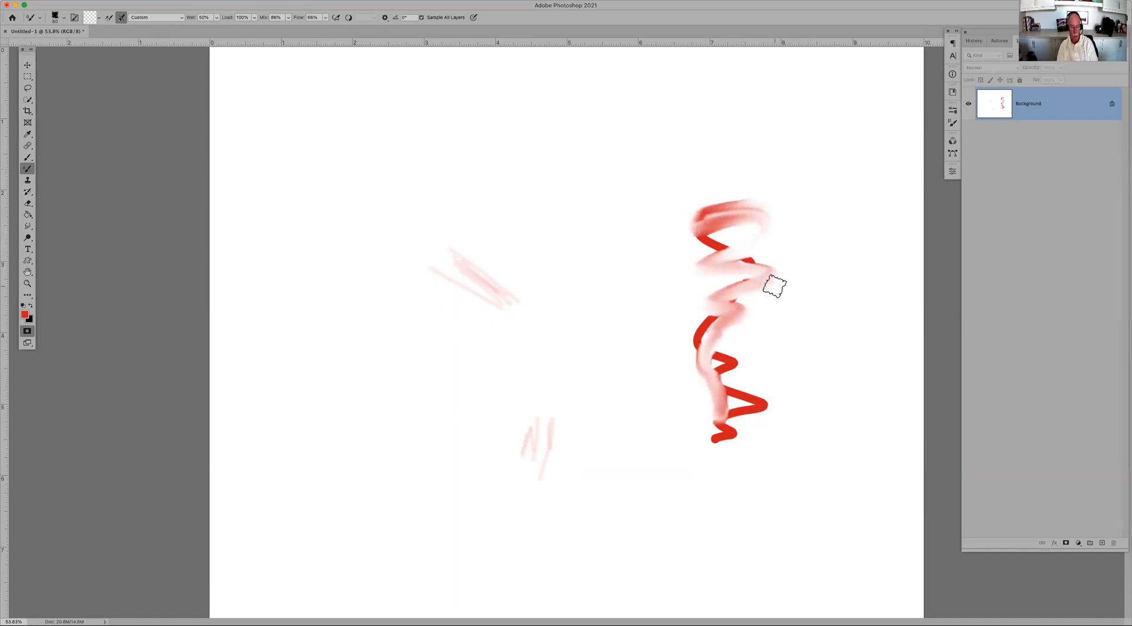
pyautogui.hotkey('shift', 'b')
pyautogui.moveTo(759, 264)
pyautogui.mouseDown()
pyautogui.moveTo(698, 228)
pyautogui.moveTo(737, 191)
pyautogui.moveTo(635, 179)
pyautogui.moveTo(622, 299)
pyautogui.moveTo(633, 371)
pyautogui.mouseUp()
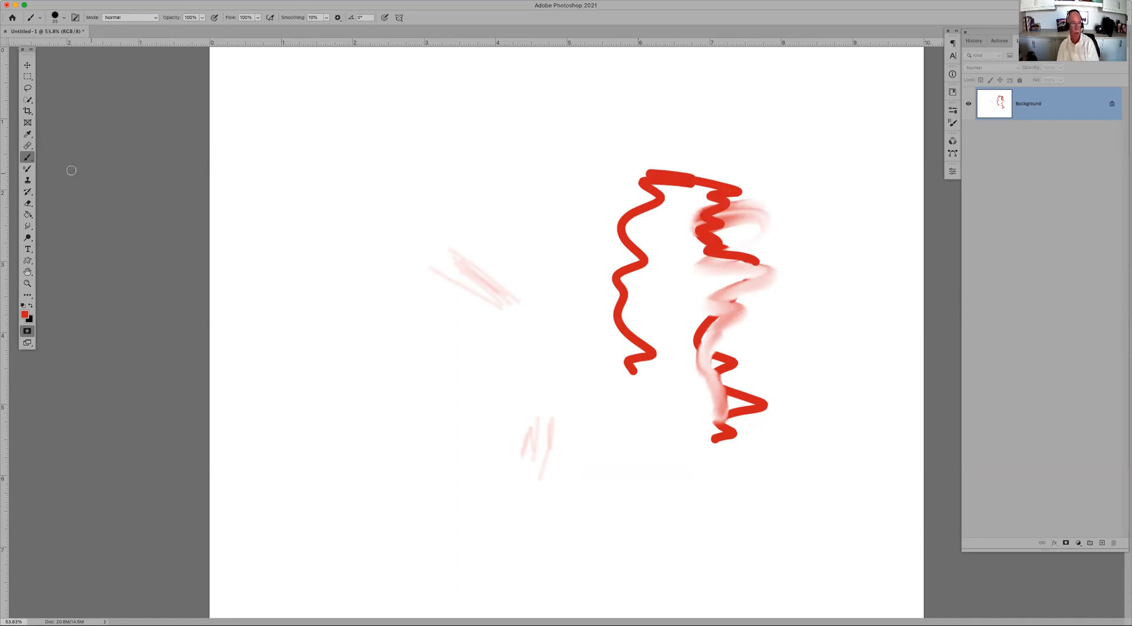
# Step: Draw thin looping red lines across the upper part of the canvas with the Pencil tool
pyautogui.rightClick(27, 159)
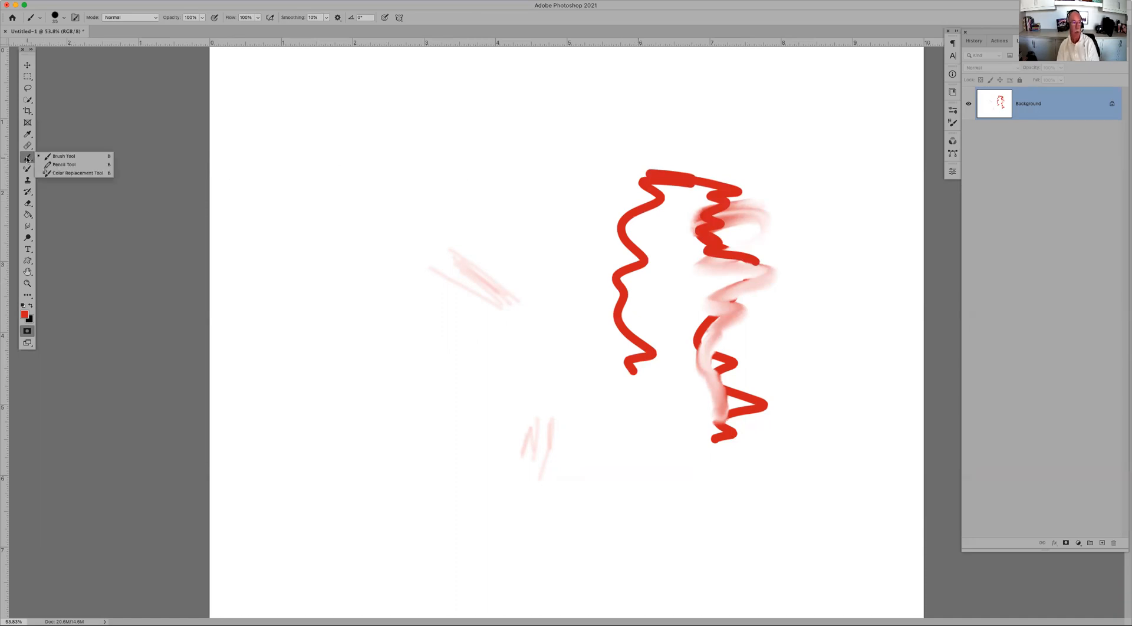
pyautogui.click(62, 157)
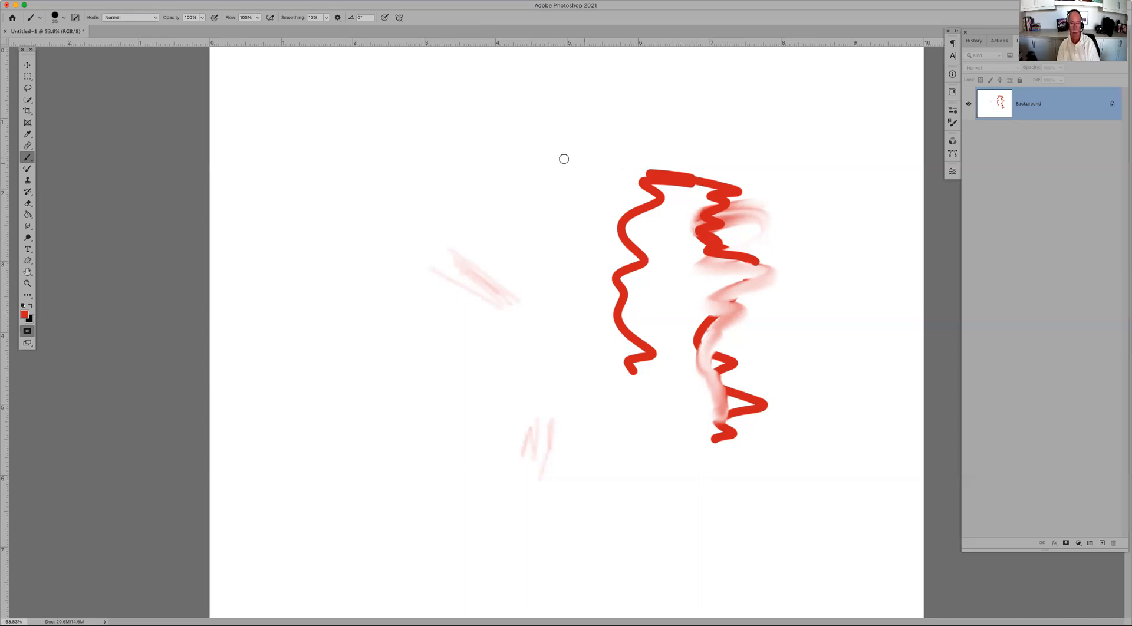
pyautogui.hotkey('shift', 'b')
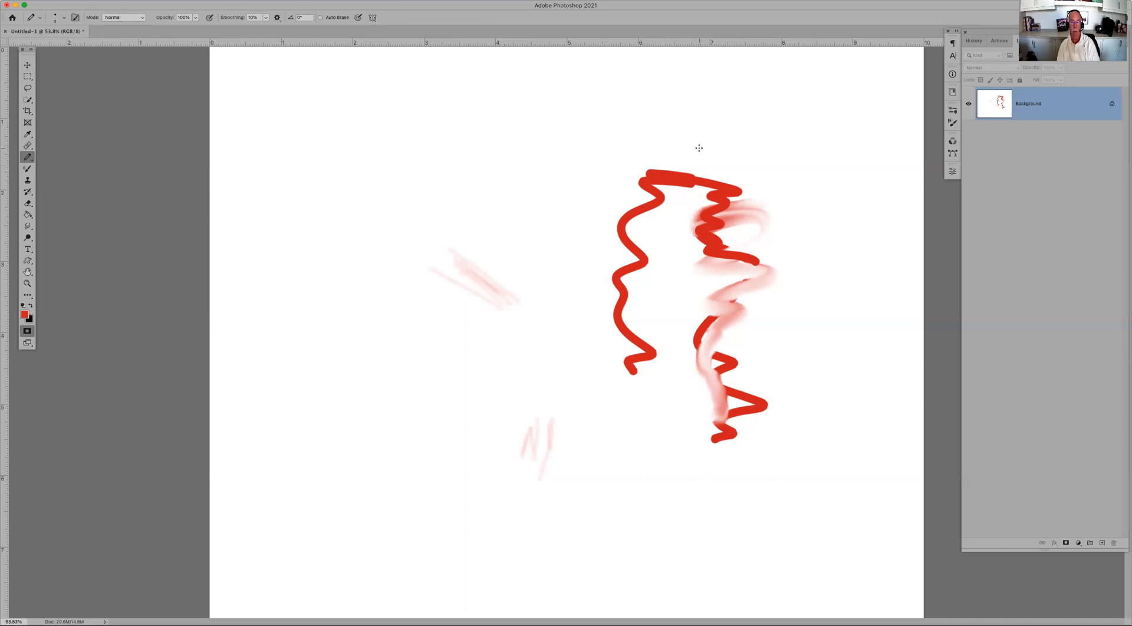
pyautogui.moveTo(698, 147)
pyautogui.mouseDown()
pyautogui.moveTo(700, 165)
pyautogui.moveTo(636, 166)
pyautogui.moveTo(869, 202)
pyautogui.moveTo(485, 234)
pyautogui.mouseUp()
pyautogui.moveTo(664, 245)
pyautogui.mouseDown()
pyautogui.moveTo(453, 216)
pyautogui.moveTo(298, 170)
pyautogui.mouseUp()
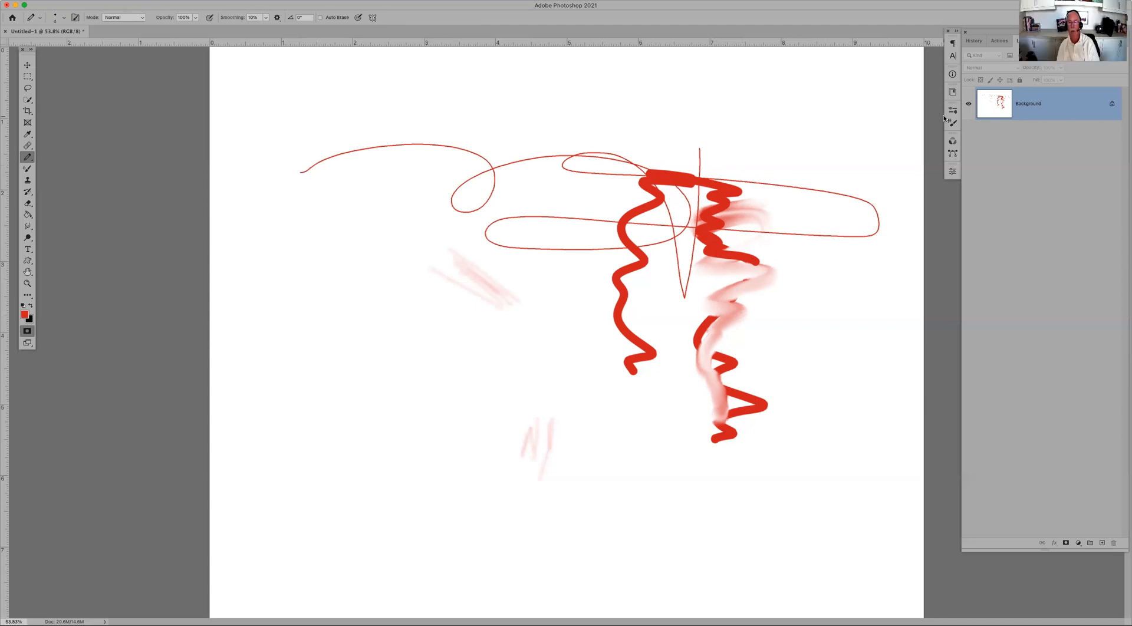
# Step: Examine the brush presets for the Pencil tool, trying Baseball and Soft Round, and look over the brush tip settings
pyautogui.click(951, 110)
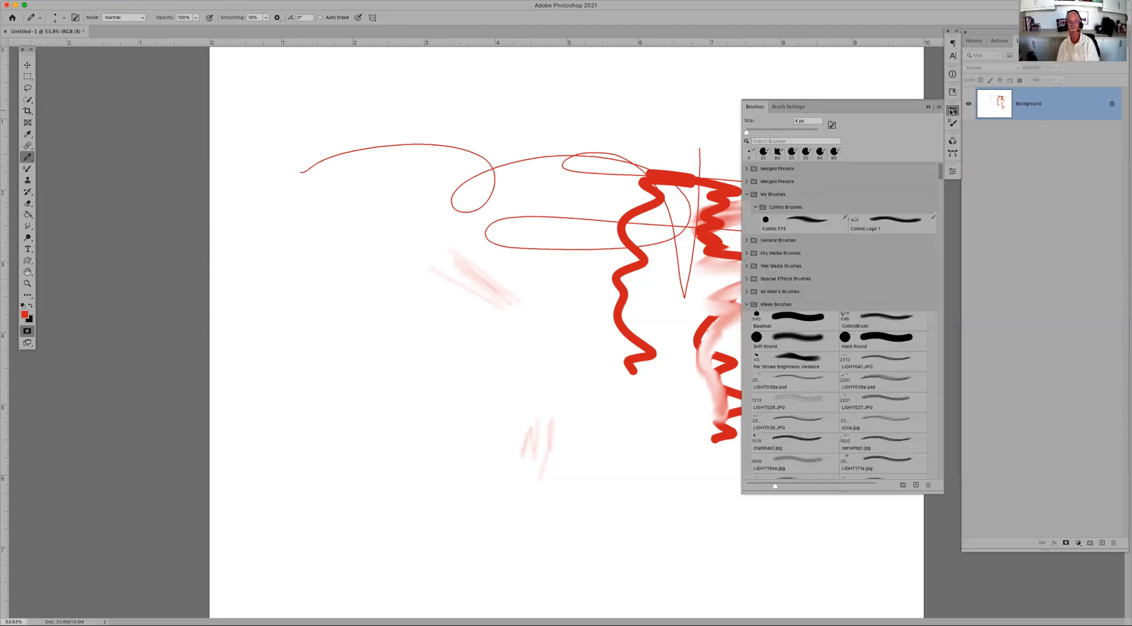
pyautogui.click(802, 323)
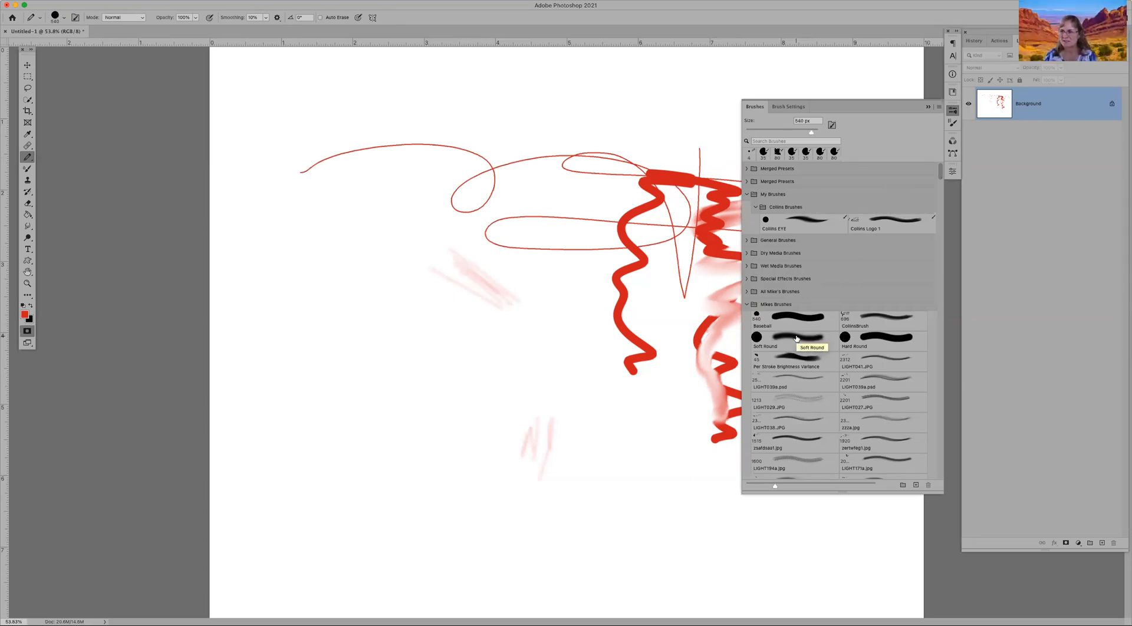
pyautogui.click(795, 338)
pyautogui.click(953, 122)
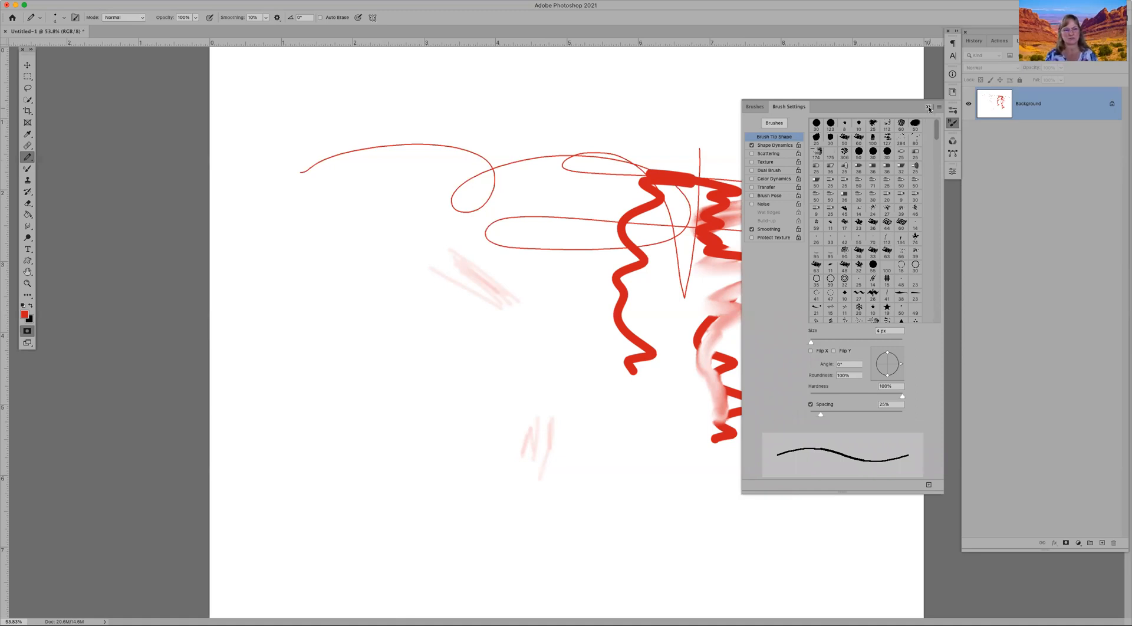
pyautogui.click(928, 108)
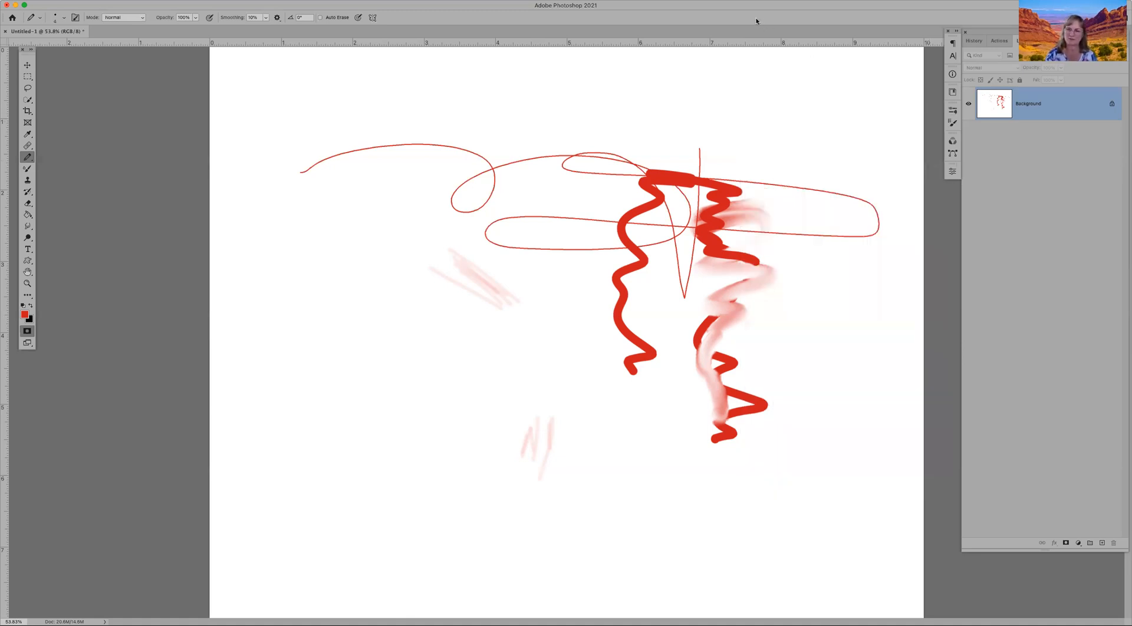